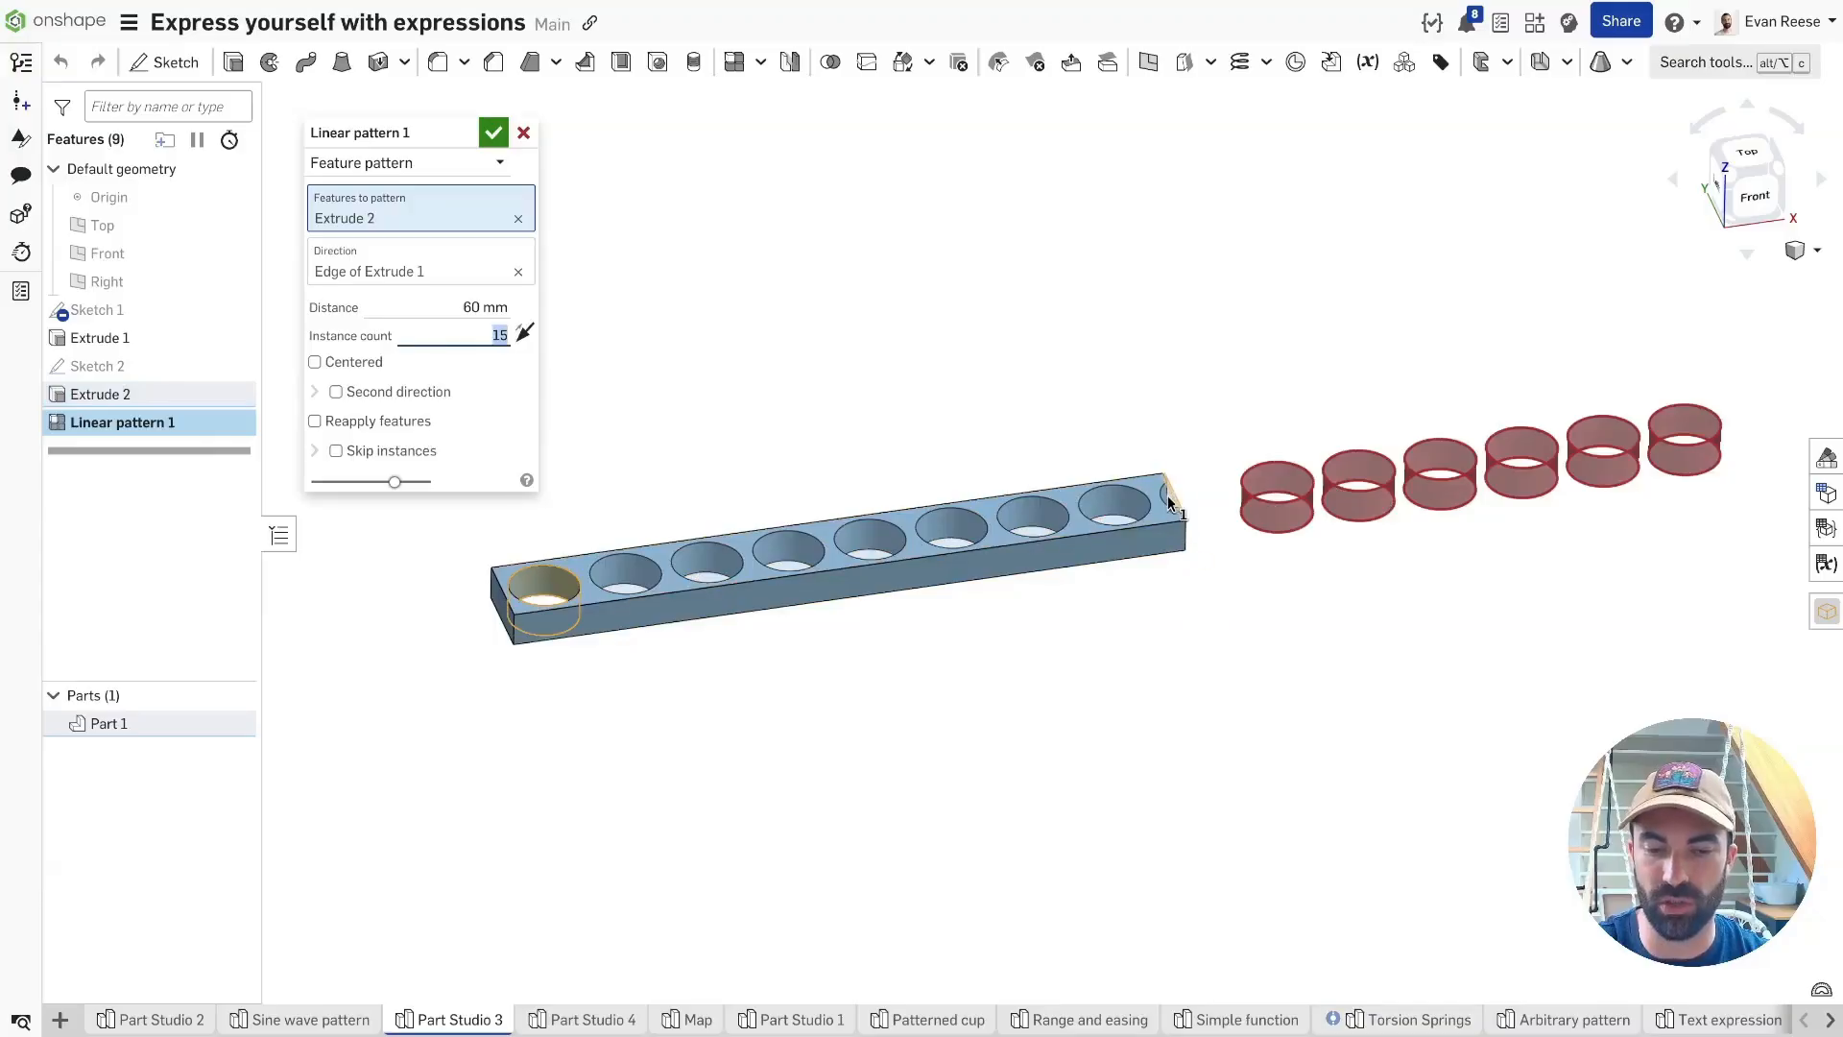
Close the linear pattern without changes and roll the feature list back to directly after Extrude 2.
{"action": "left_click", "coordinate": [808, 336]}
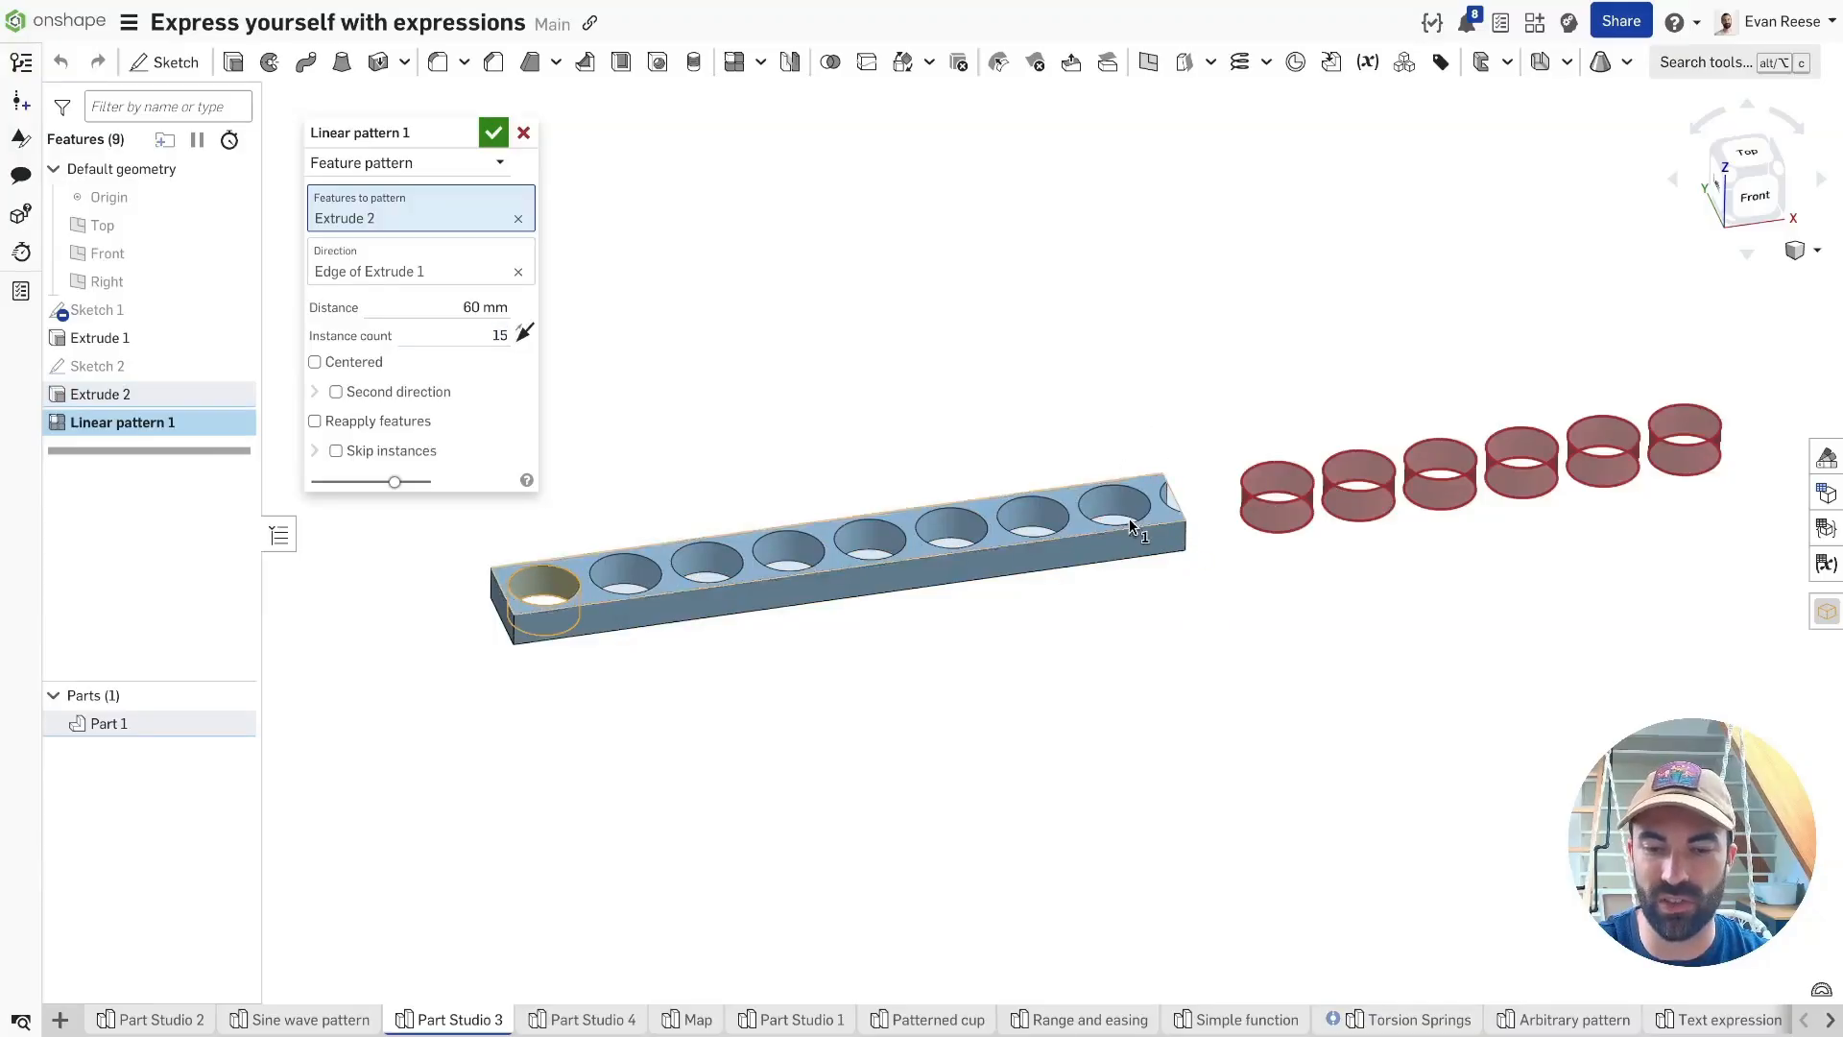
{"action": "left_click", "coordinate": [496, 132]}
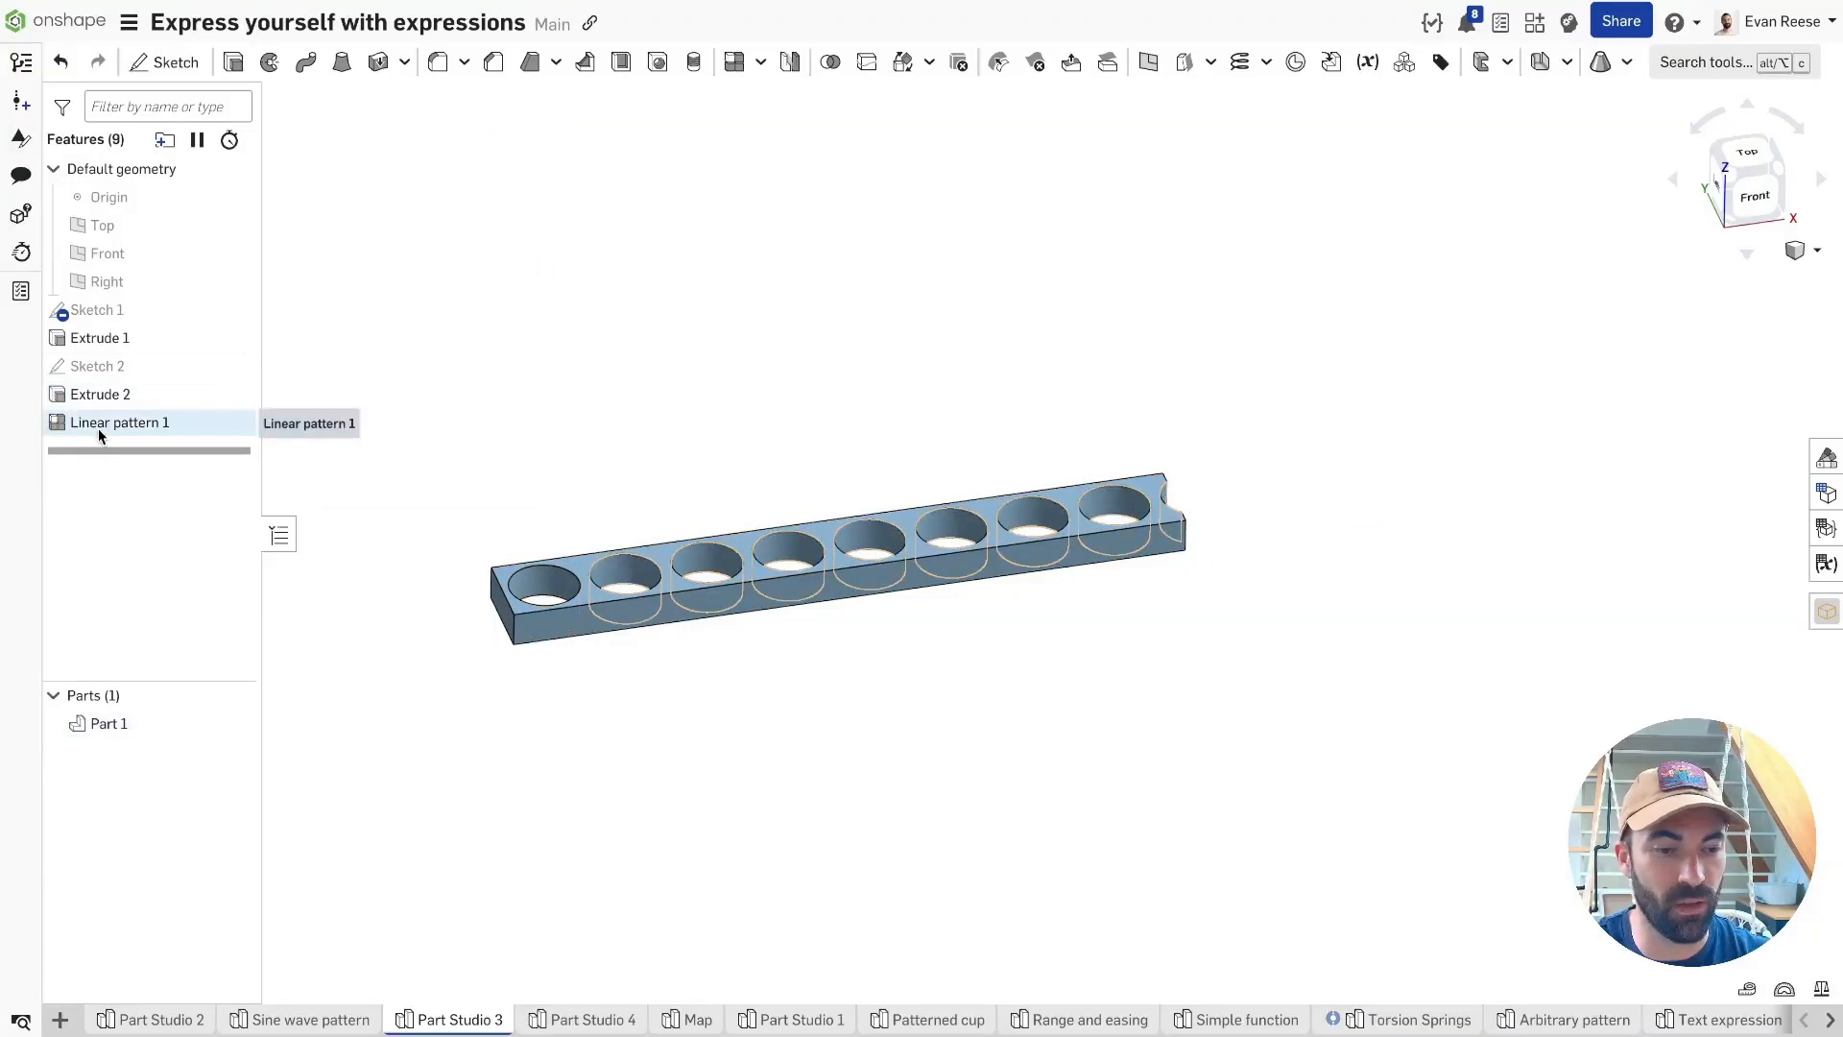
{"action": "right_click", "coordinate": [131, 399]}
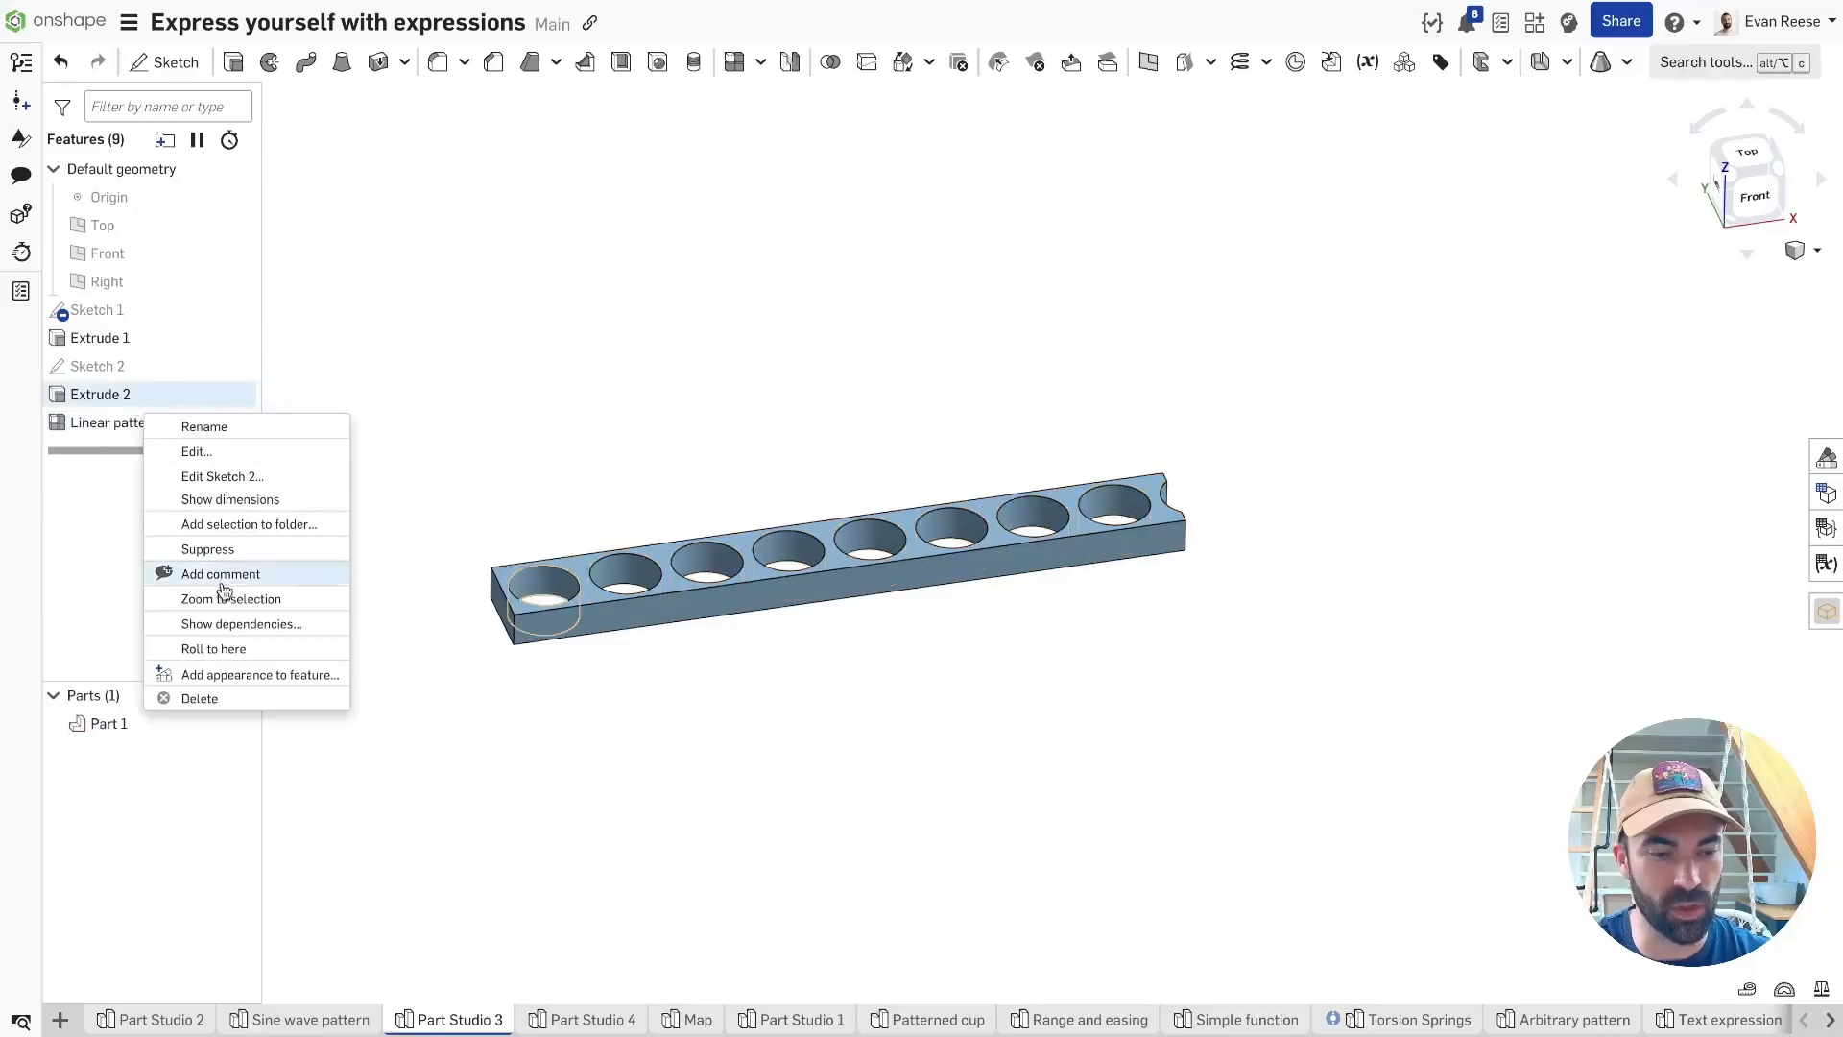
{"action": "left_click", "coordinate": [216, 645]}
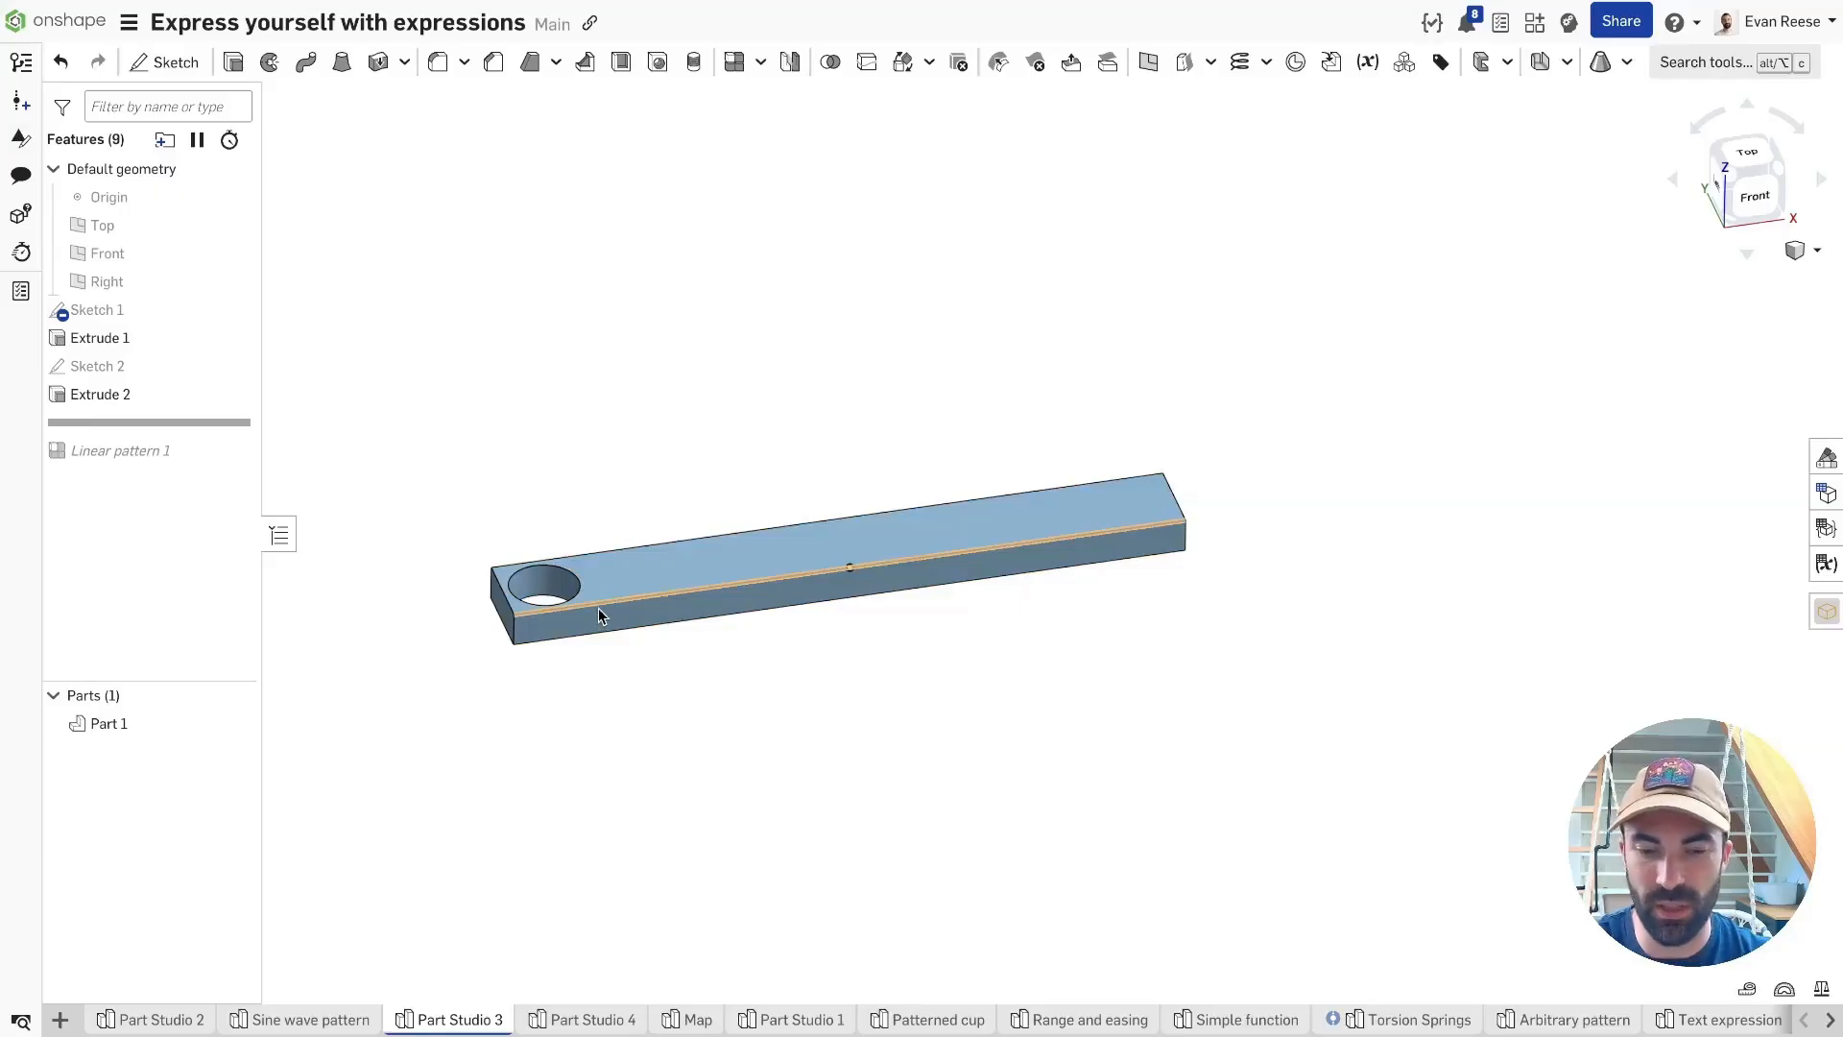
Show Sketch 1 and shorten its rectangle to about 369 mm by moving the end farthest from the hole inward.
{"action": "left_click", "coordinate": [230, 309]}
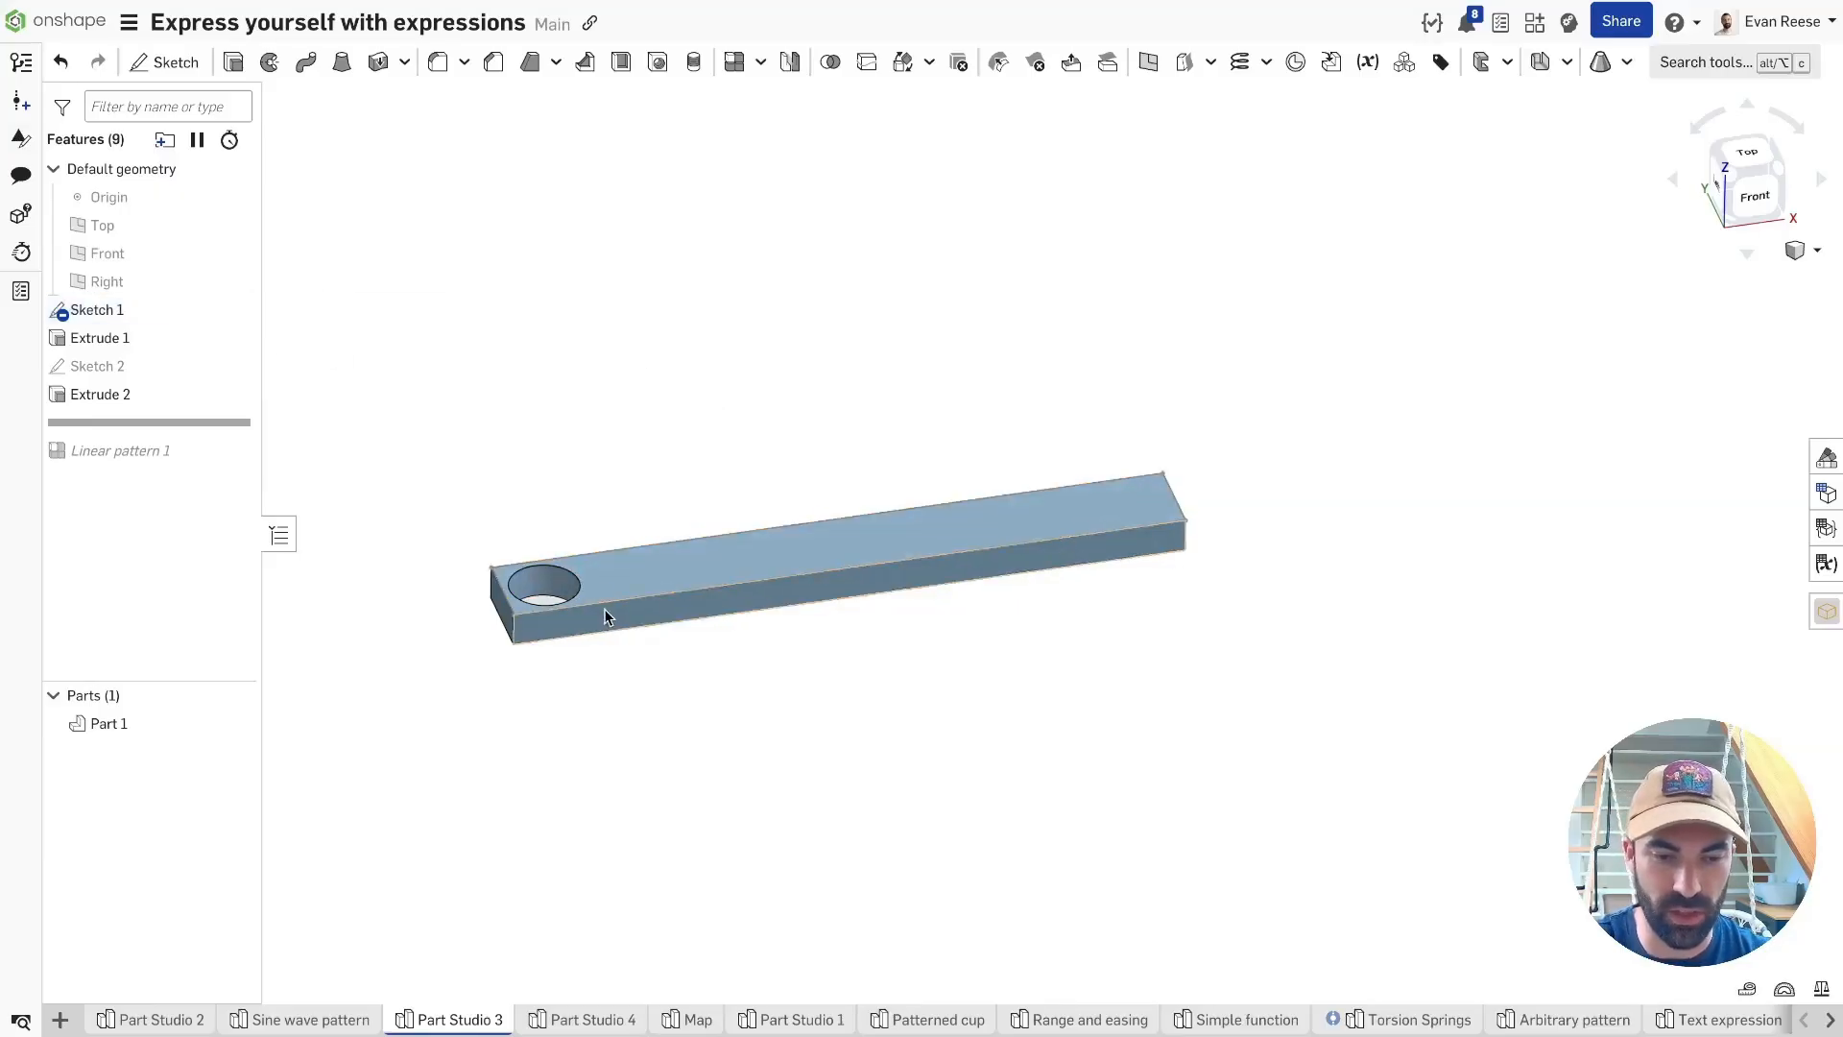
{"action": "double_click", "coordinate": [101, 311]}
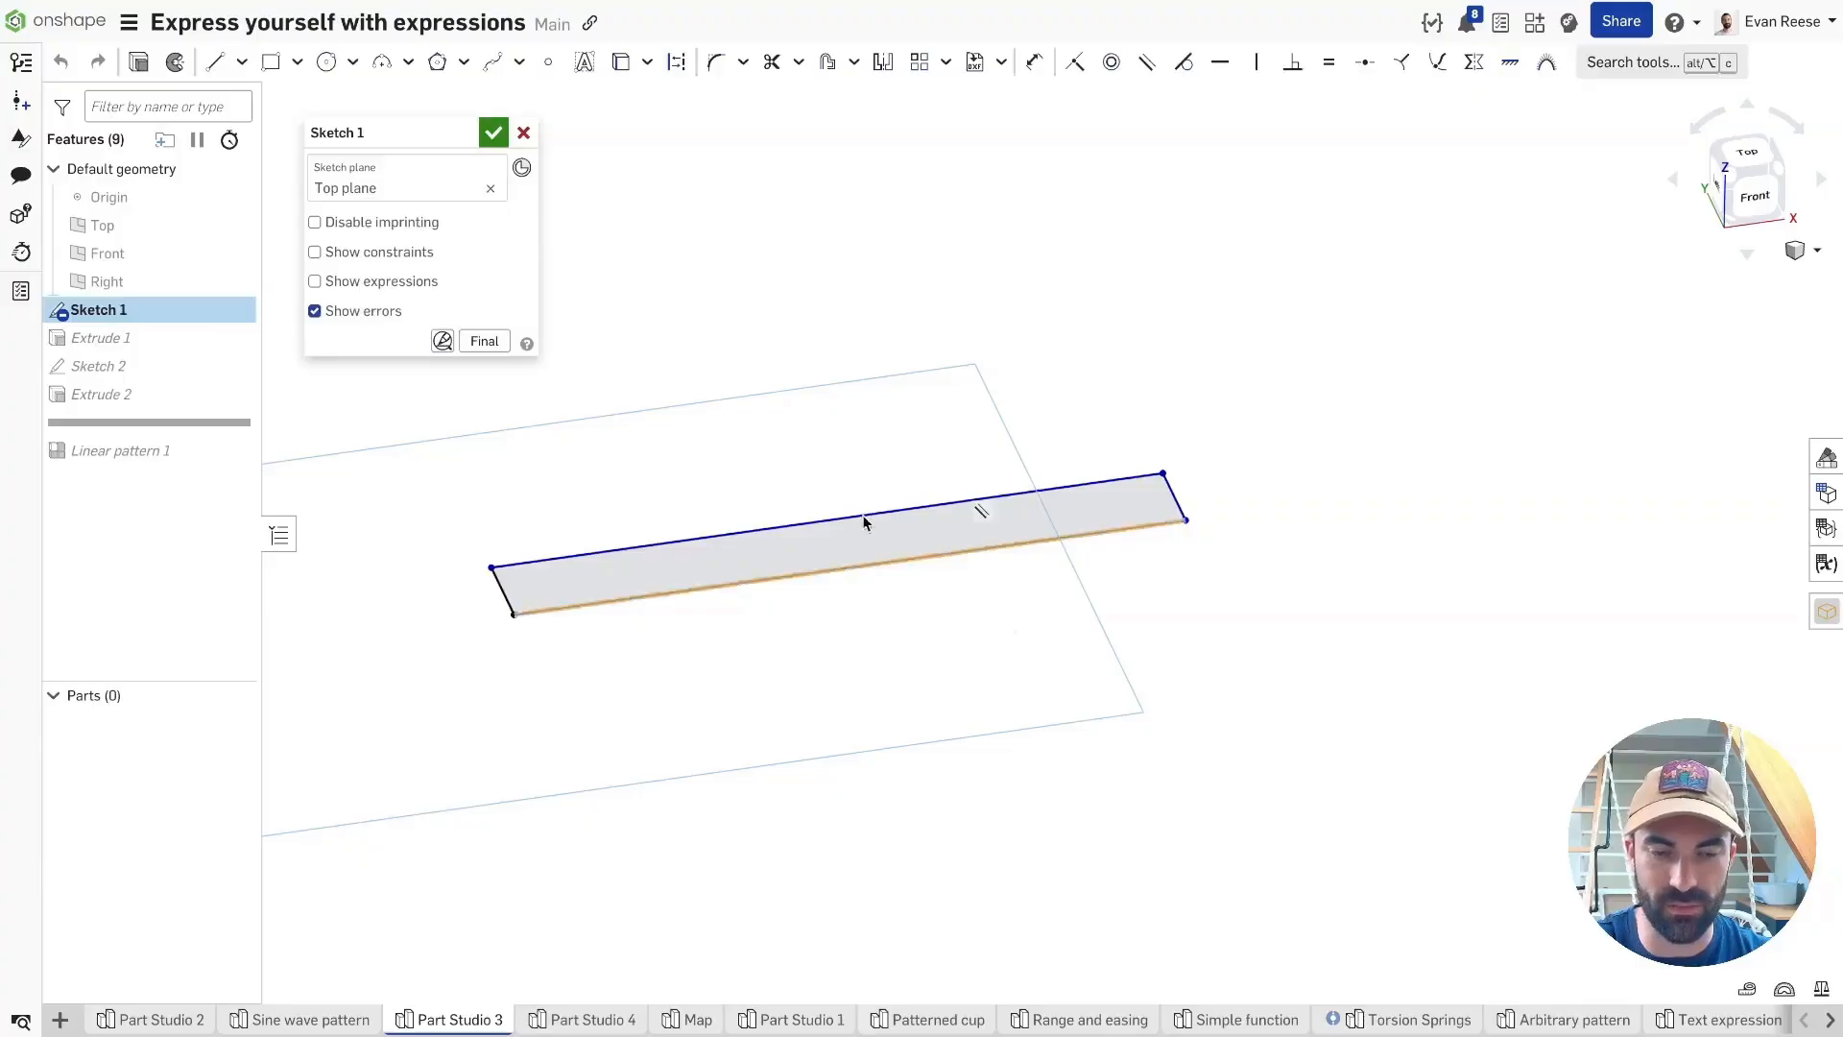
{"action": "left_click", "coordinate": [493, 134]}
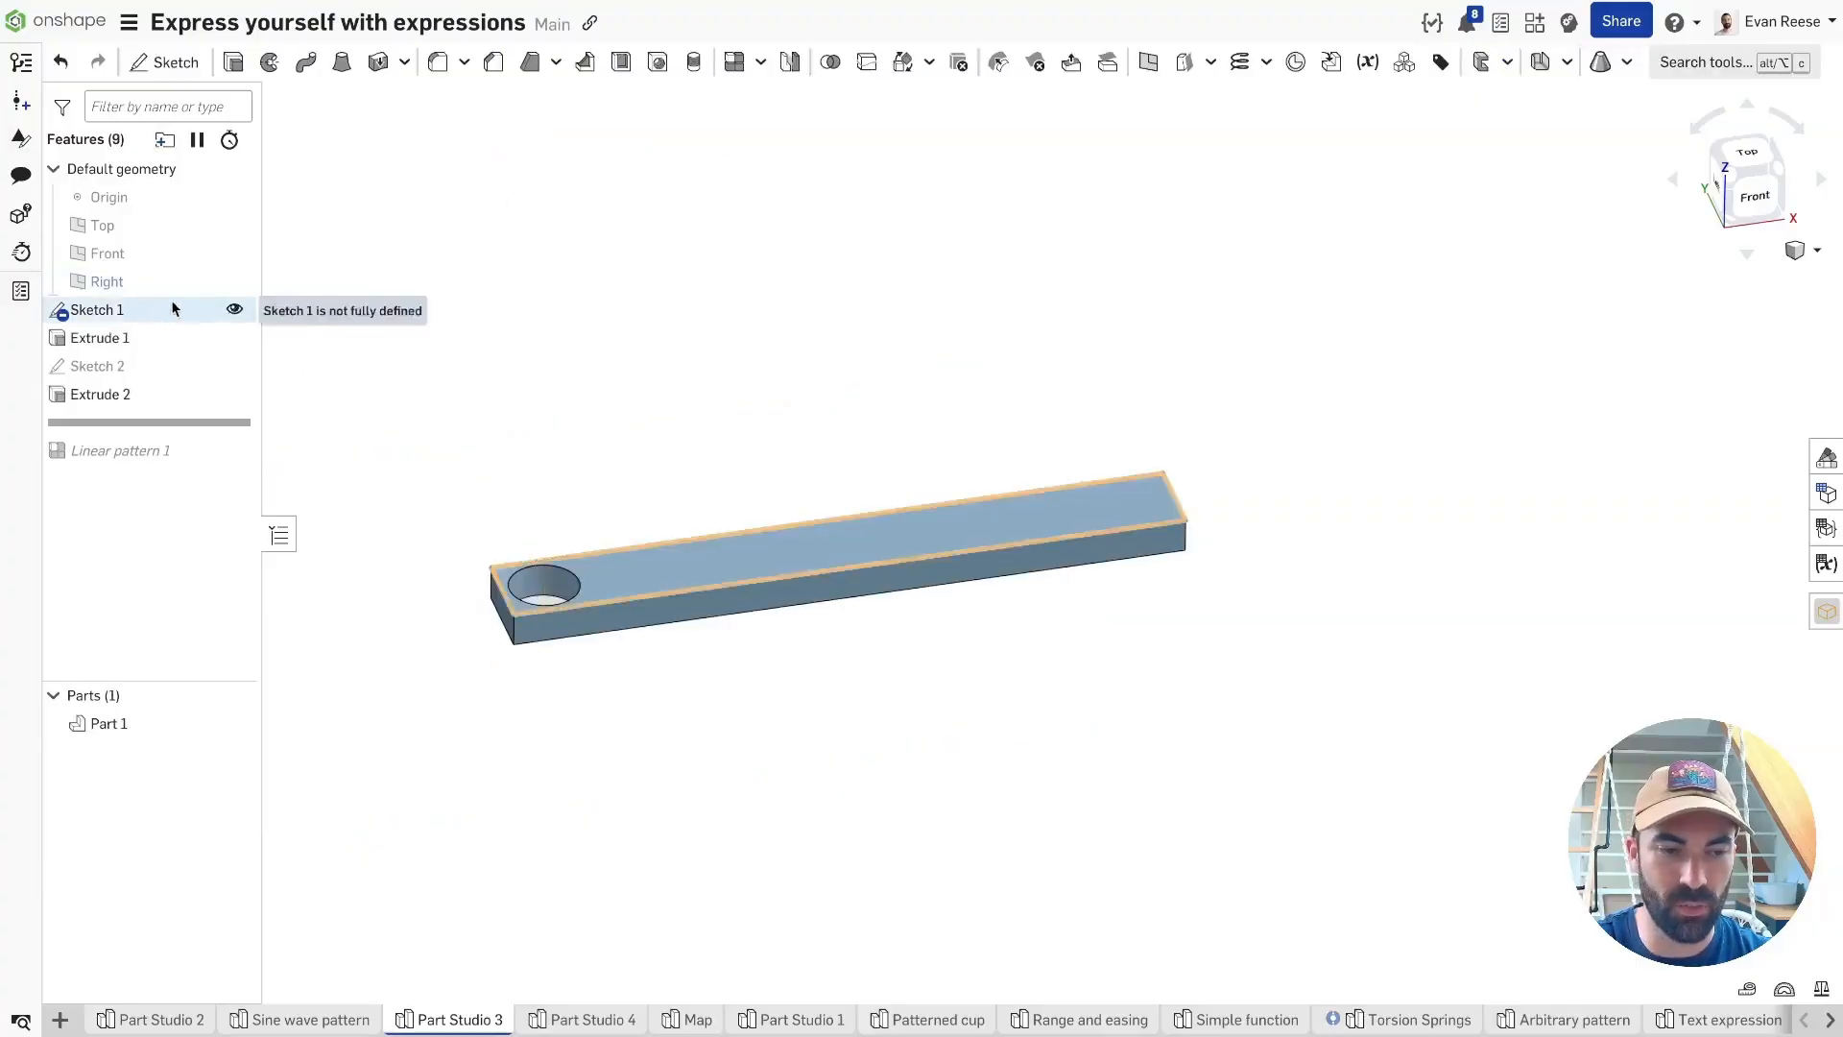
{"action": "double_click", "coordinate": [121, 311]}
{"action": "left_click_drag", "start_coordinate": [1190, 470], "coordinate": [1033, 588]}
{"action": "left_click", "coordinate": [493, 136]}
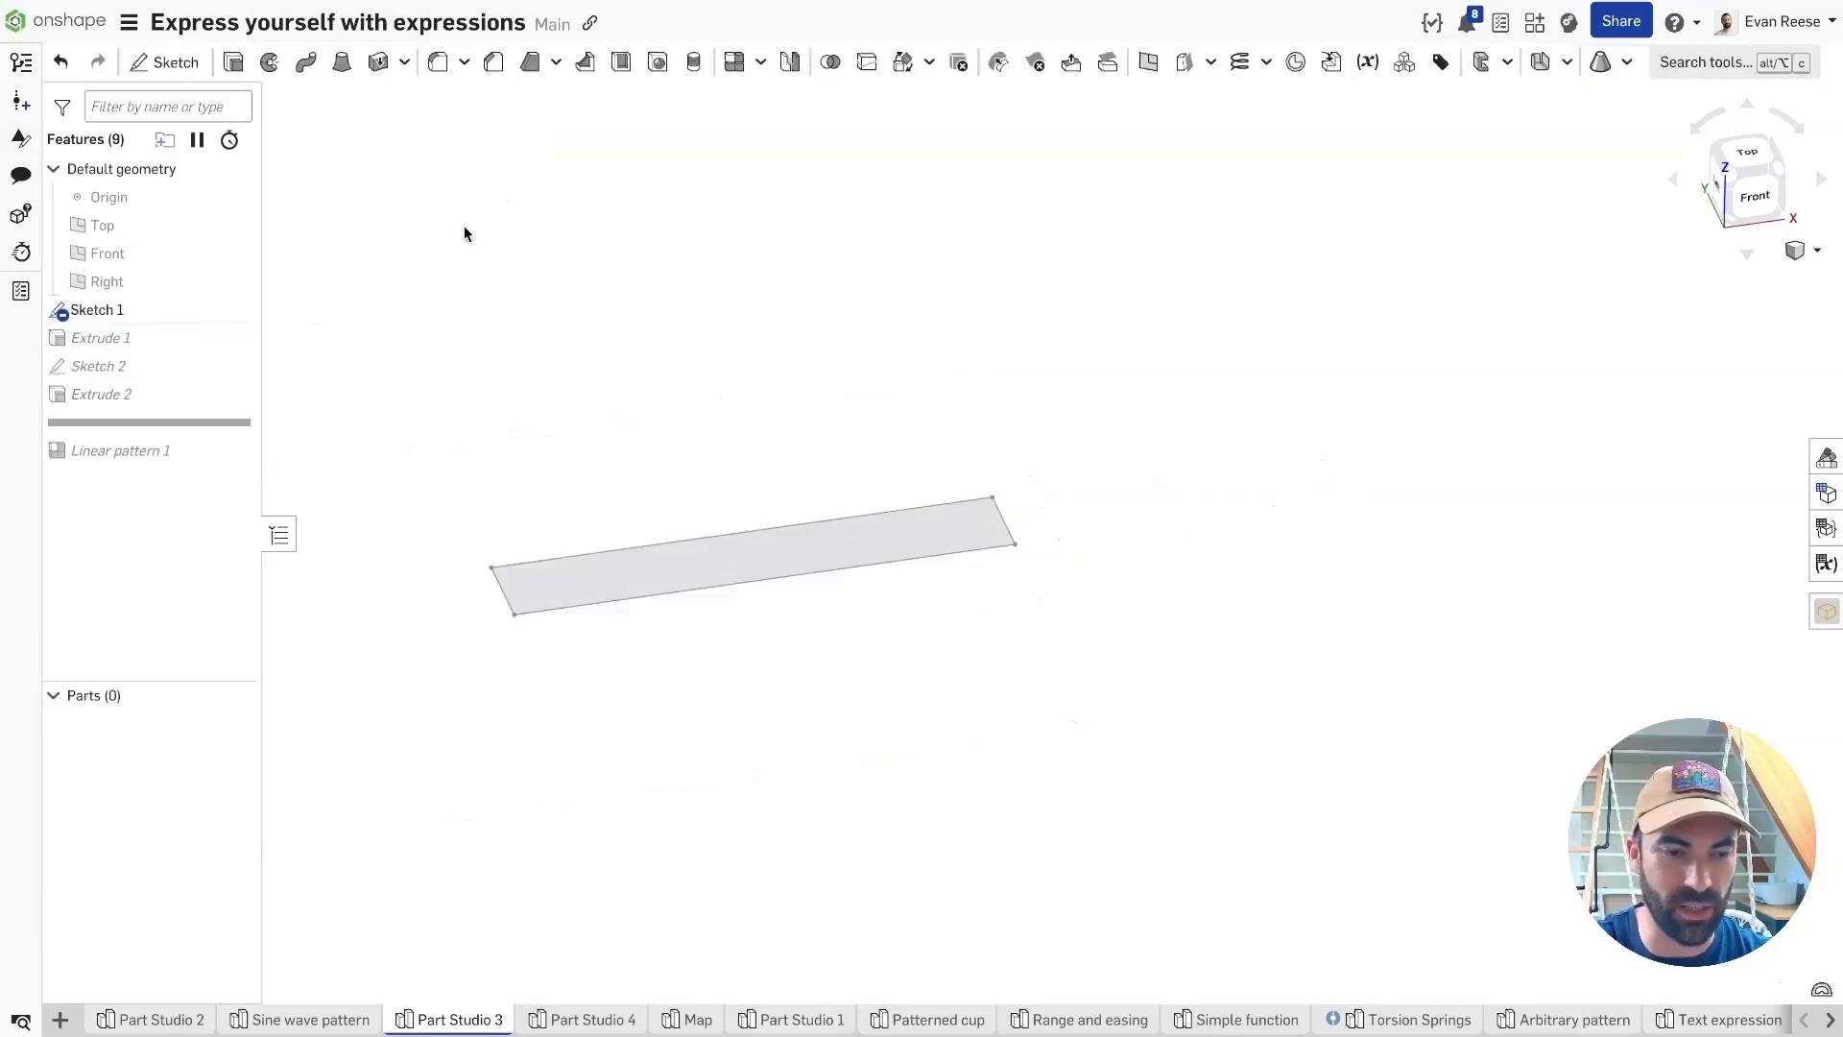
Create a measured length variable named totalLength from the long front edge of Sketch 1.
{"action": "left_click", "coordinate": [602, 602]}
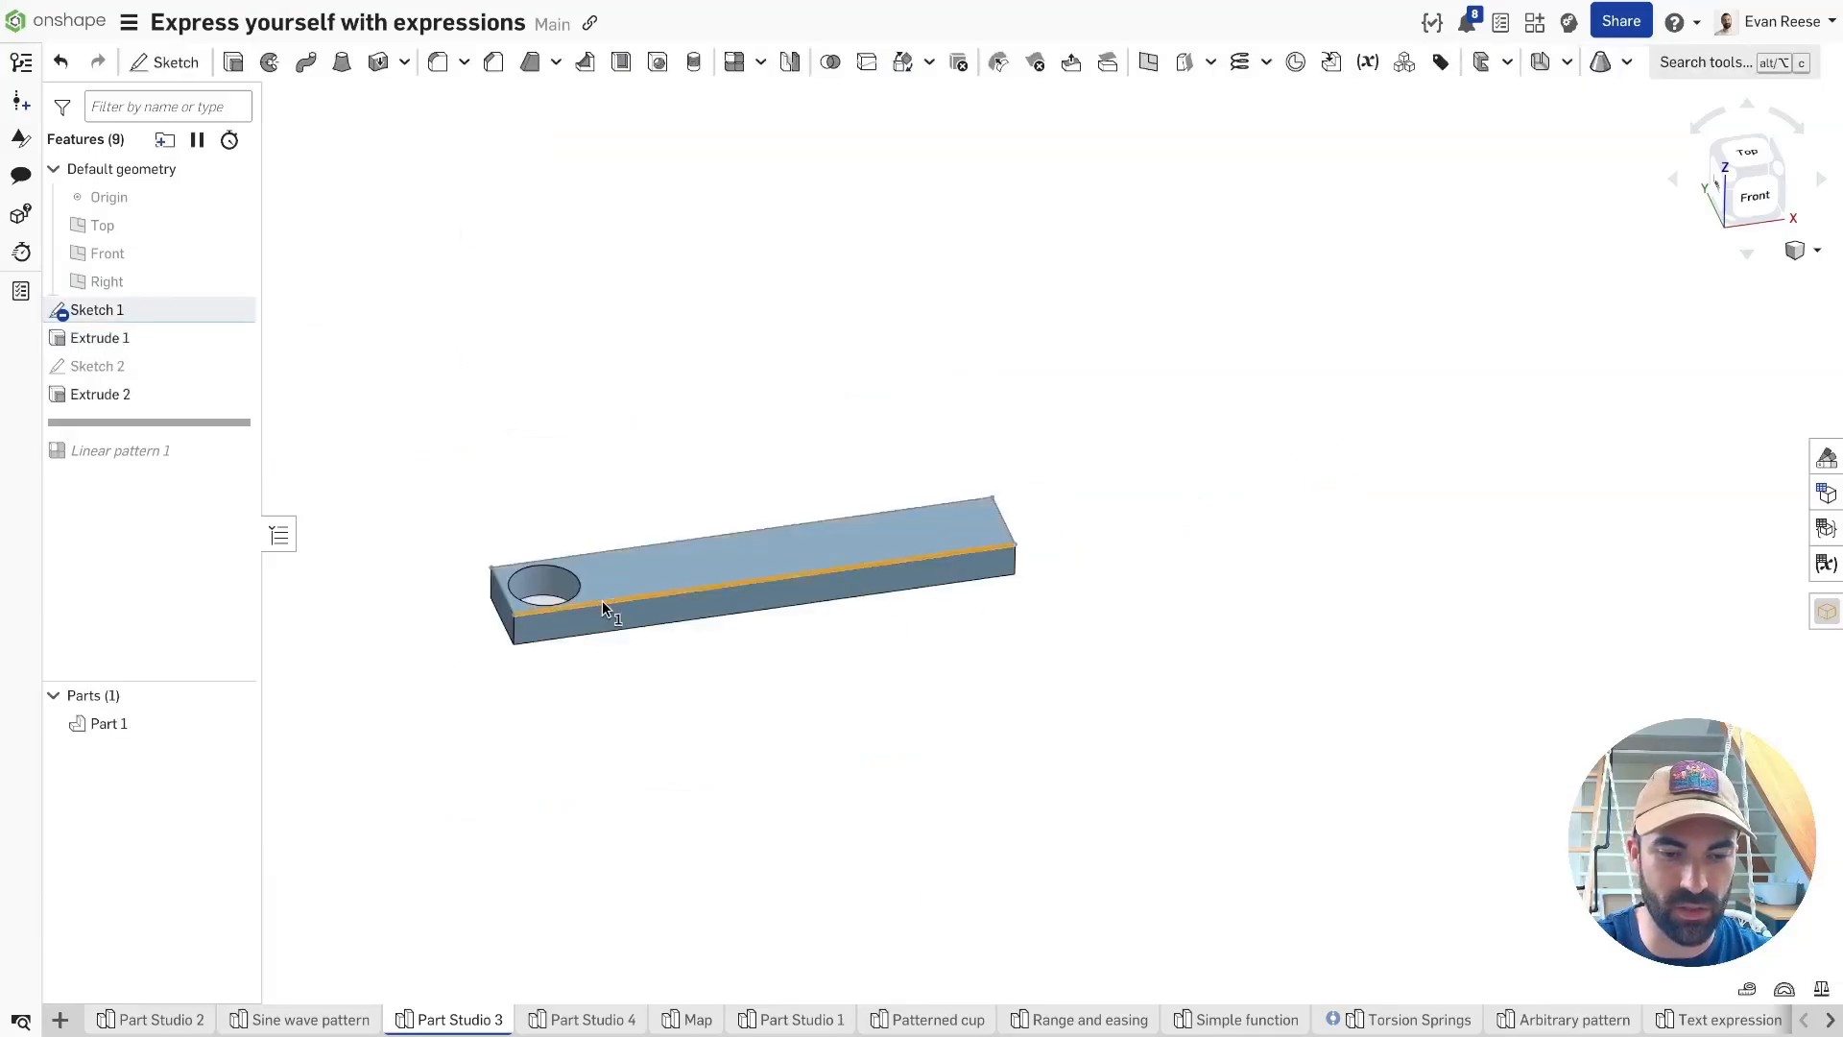
{"action": "left_click", "coordinate": [1477, 636]}
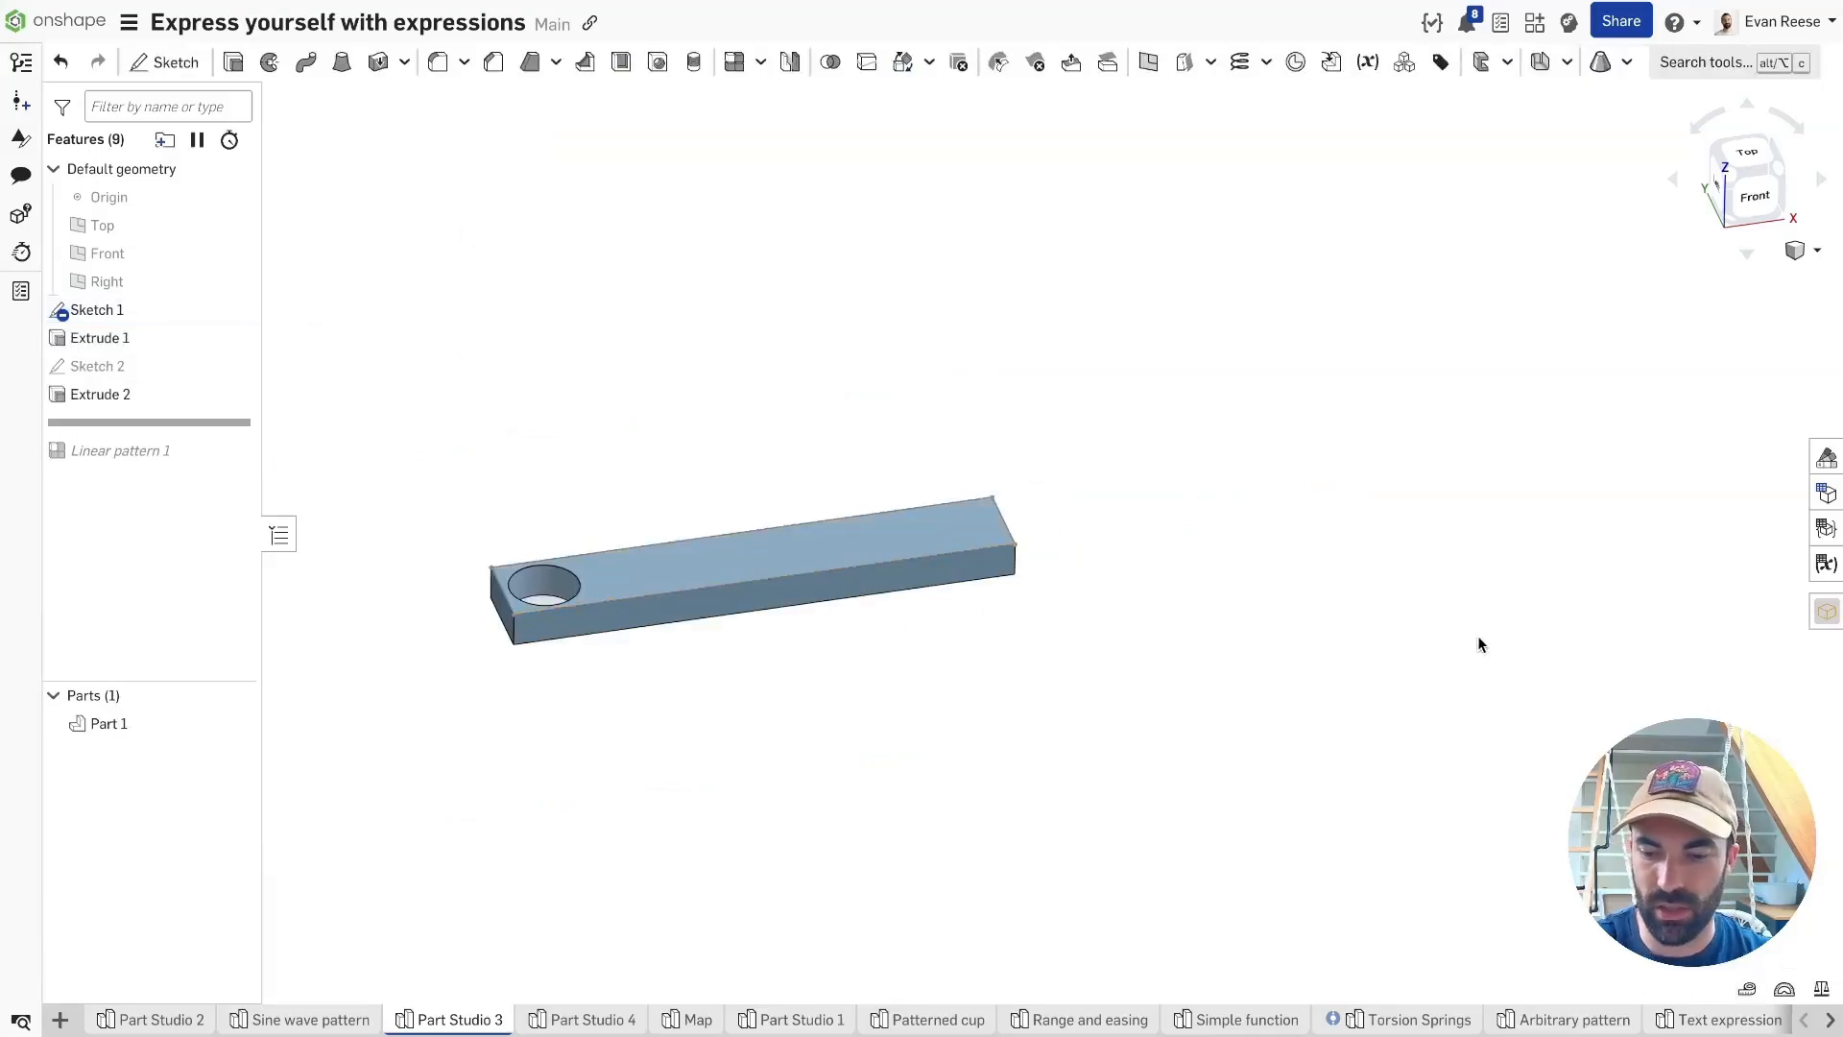
{"action": "left_click", "coordinate": [891, 558]}
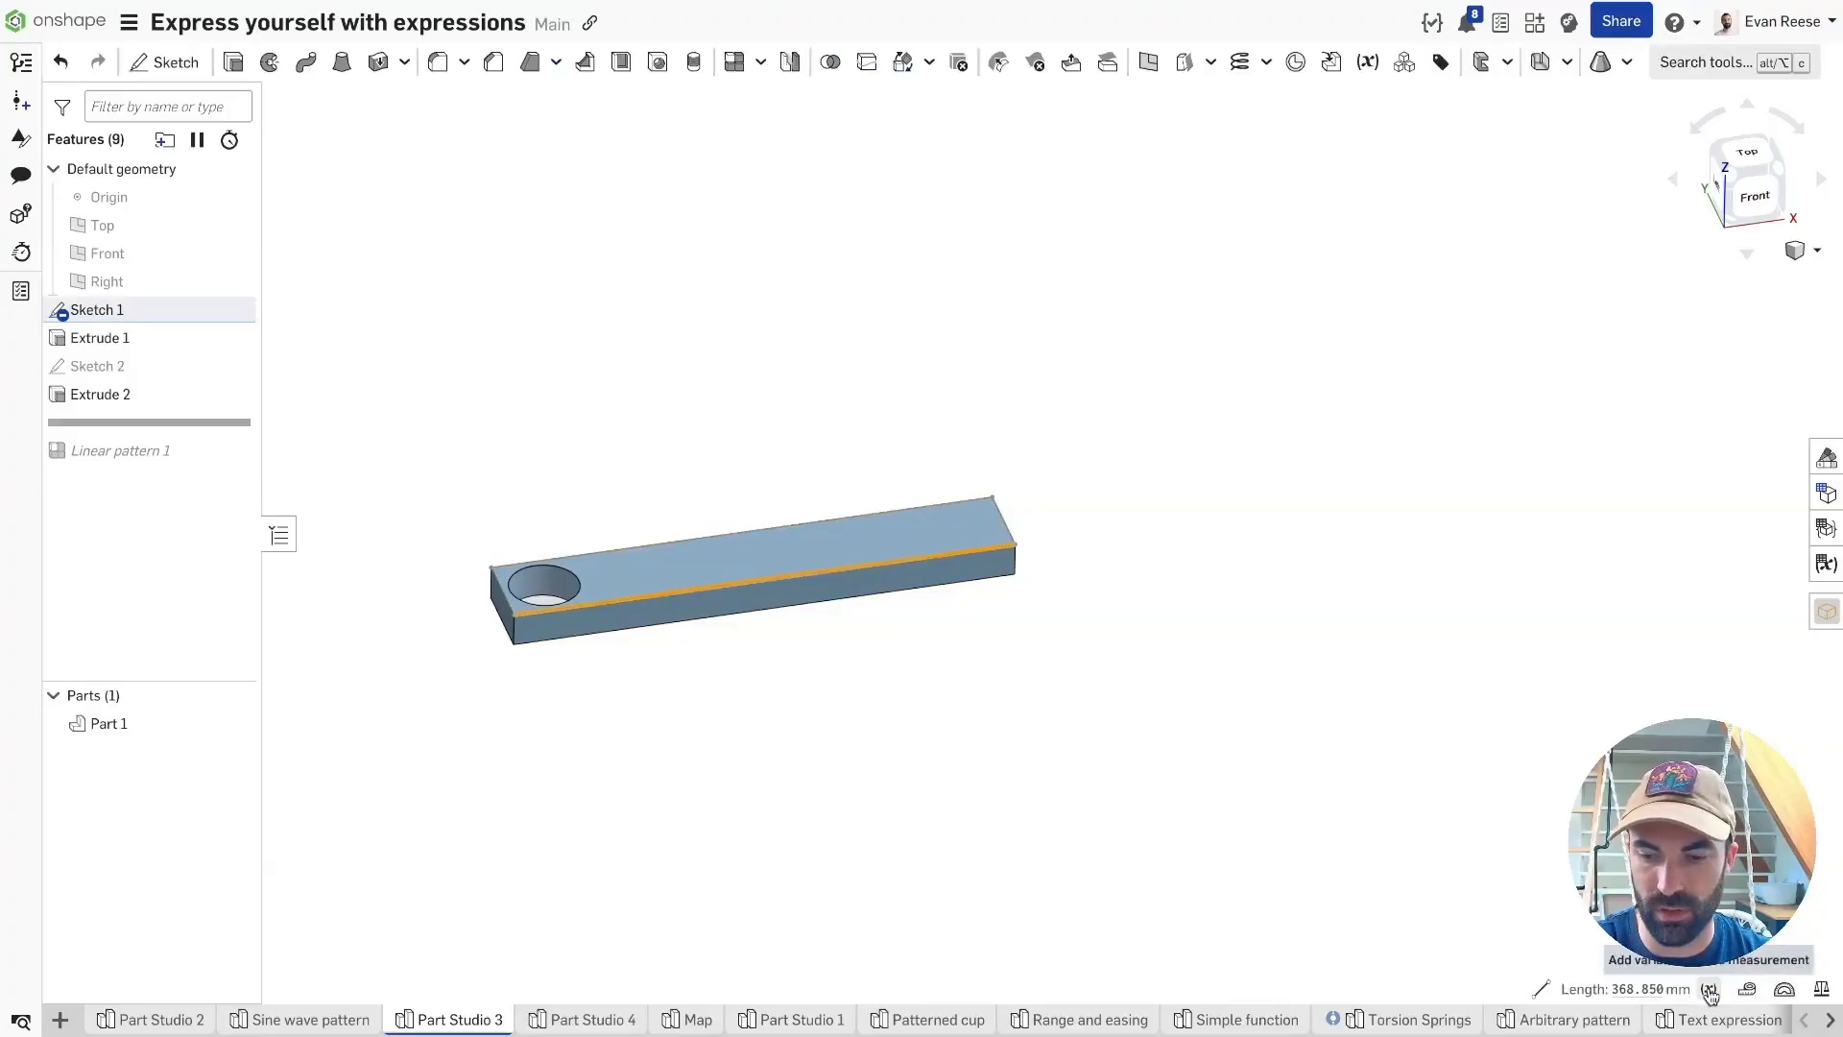
{"action": "left_click", "coordinate": [1710, 990]}
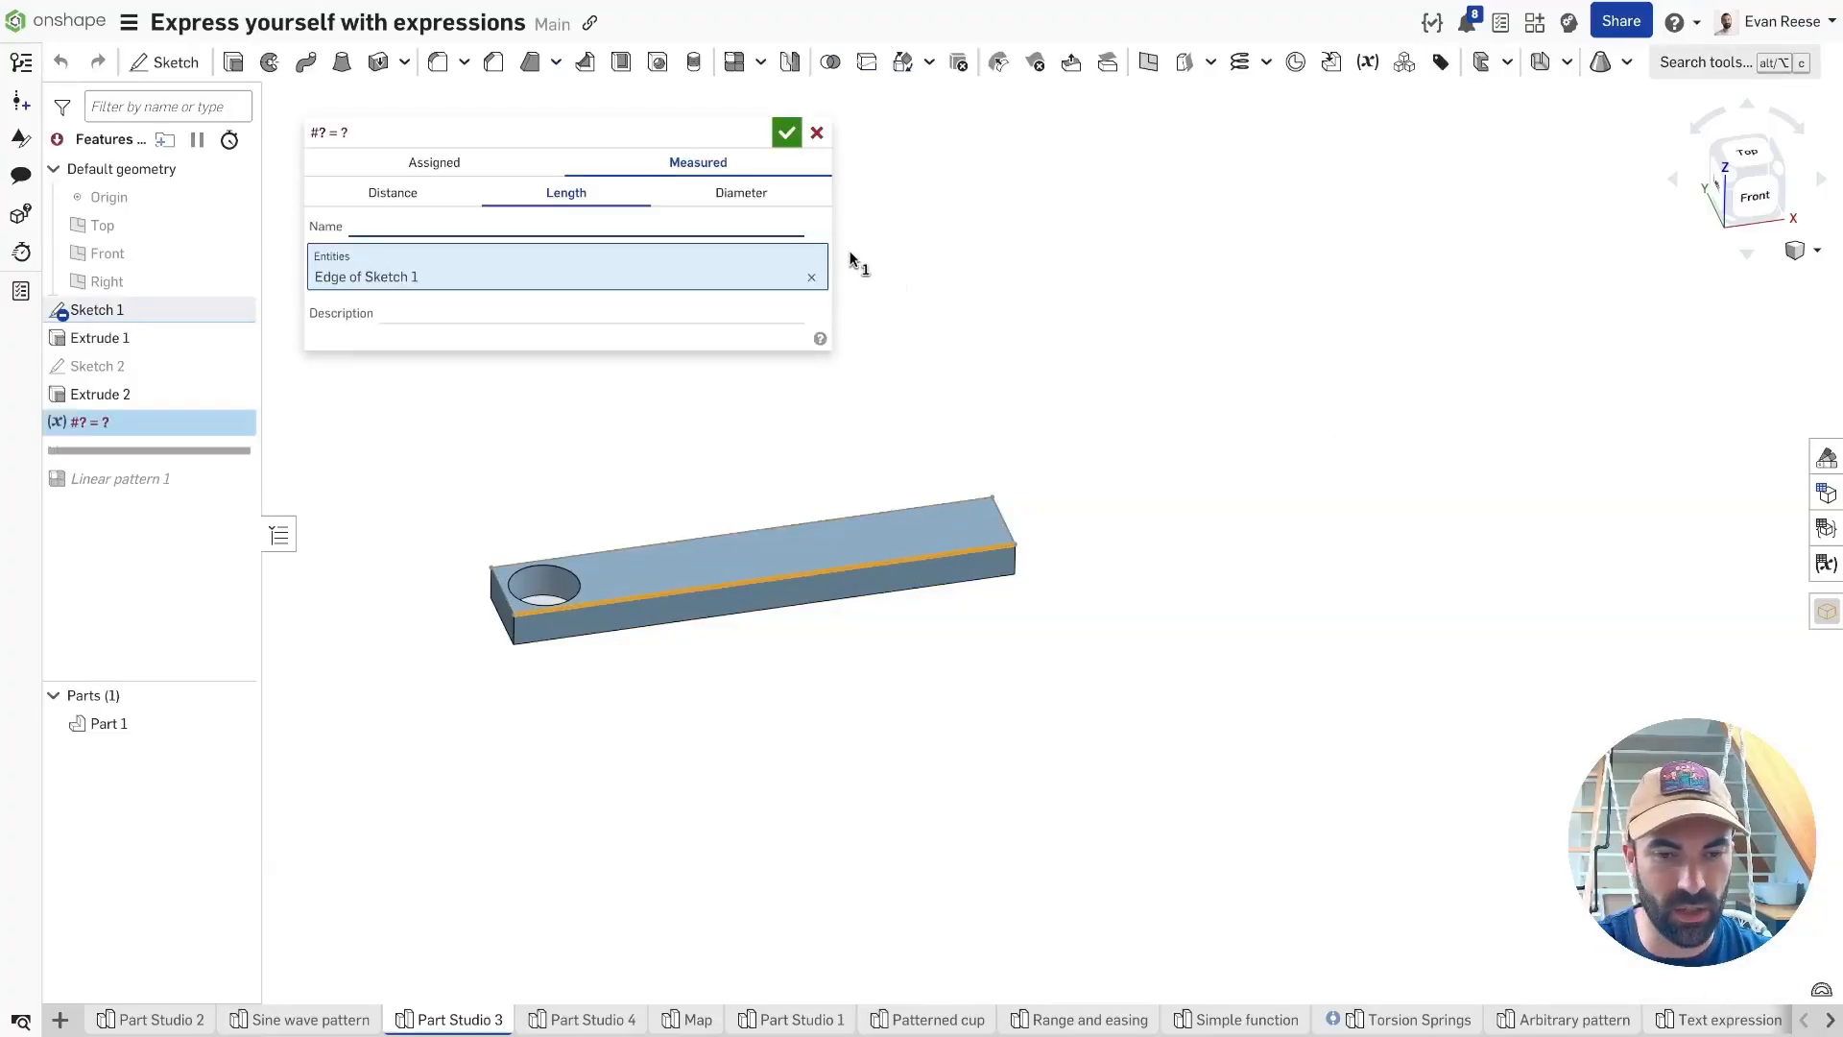
{"action": "type", "text": "totalLength"}
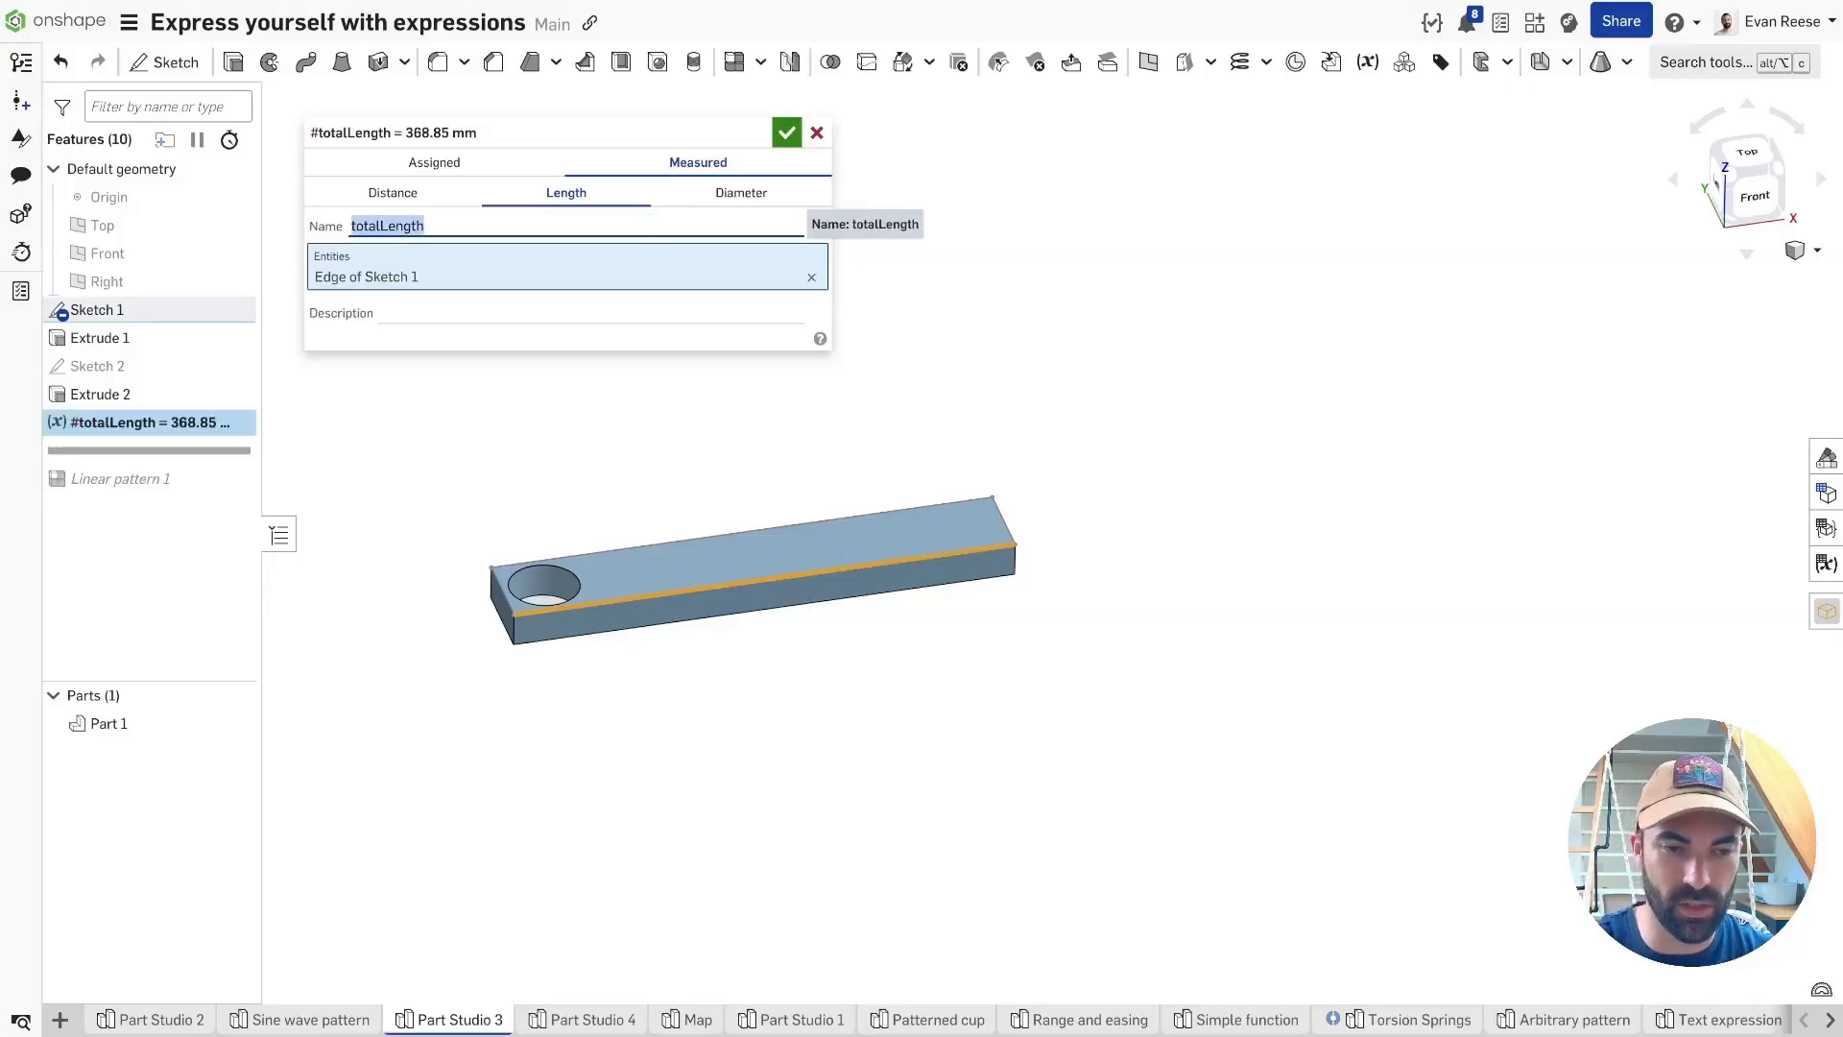
{"action": "key", "text": "Return"}
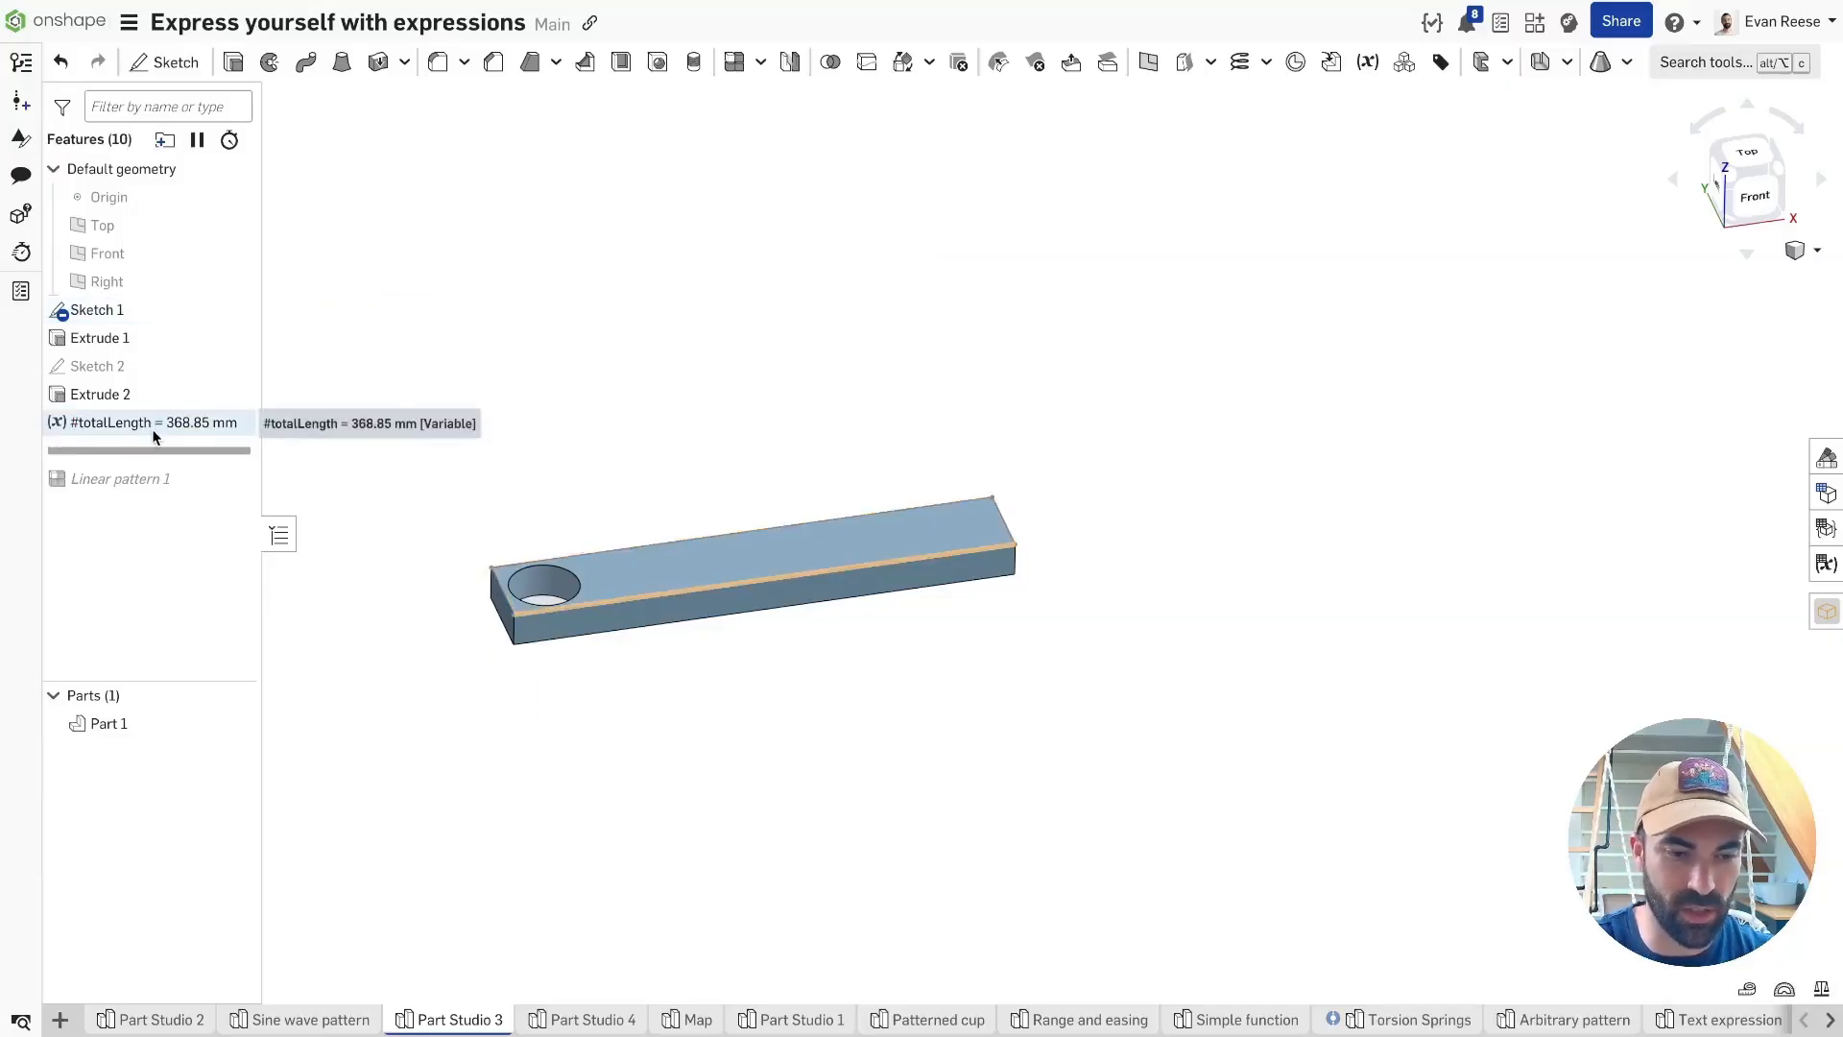
Show Sketch 2 and hide Sketch 1.
{"action": "scroll", "coordinate": [452, 596], "scroll_direction": "up", "scroll_amount": 5}
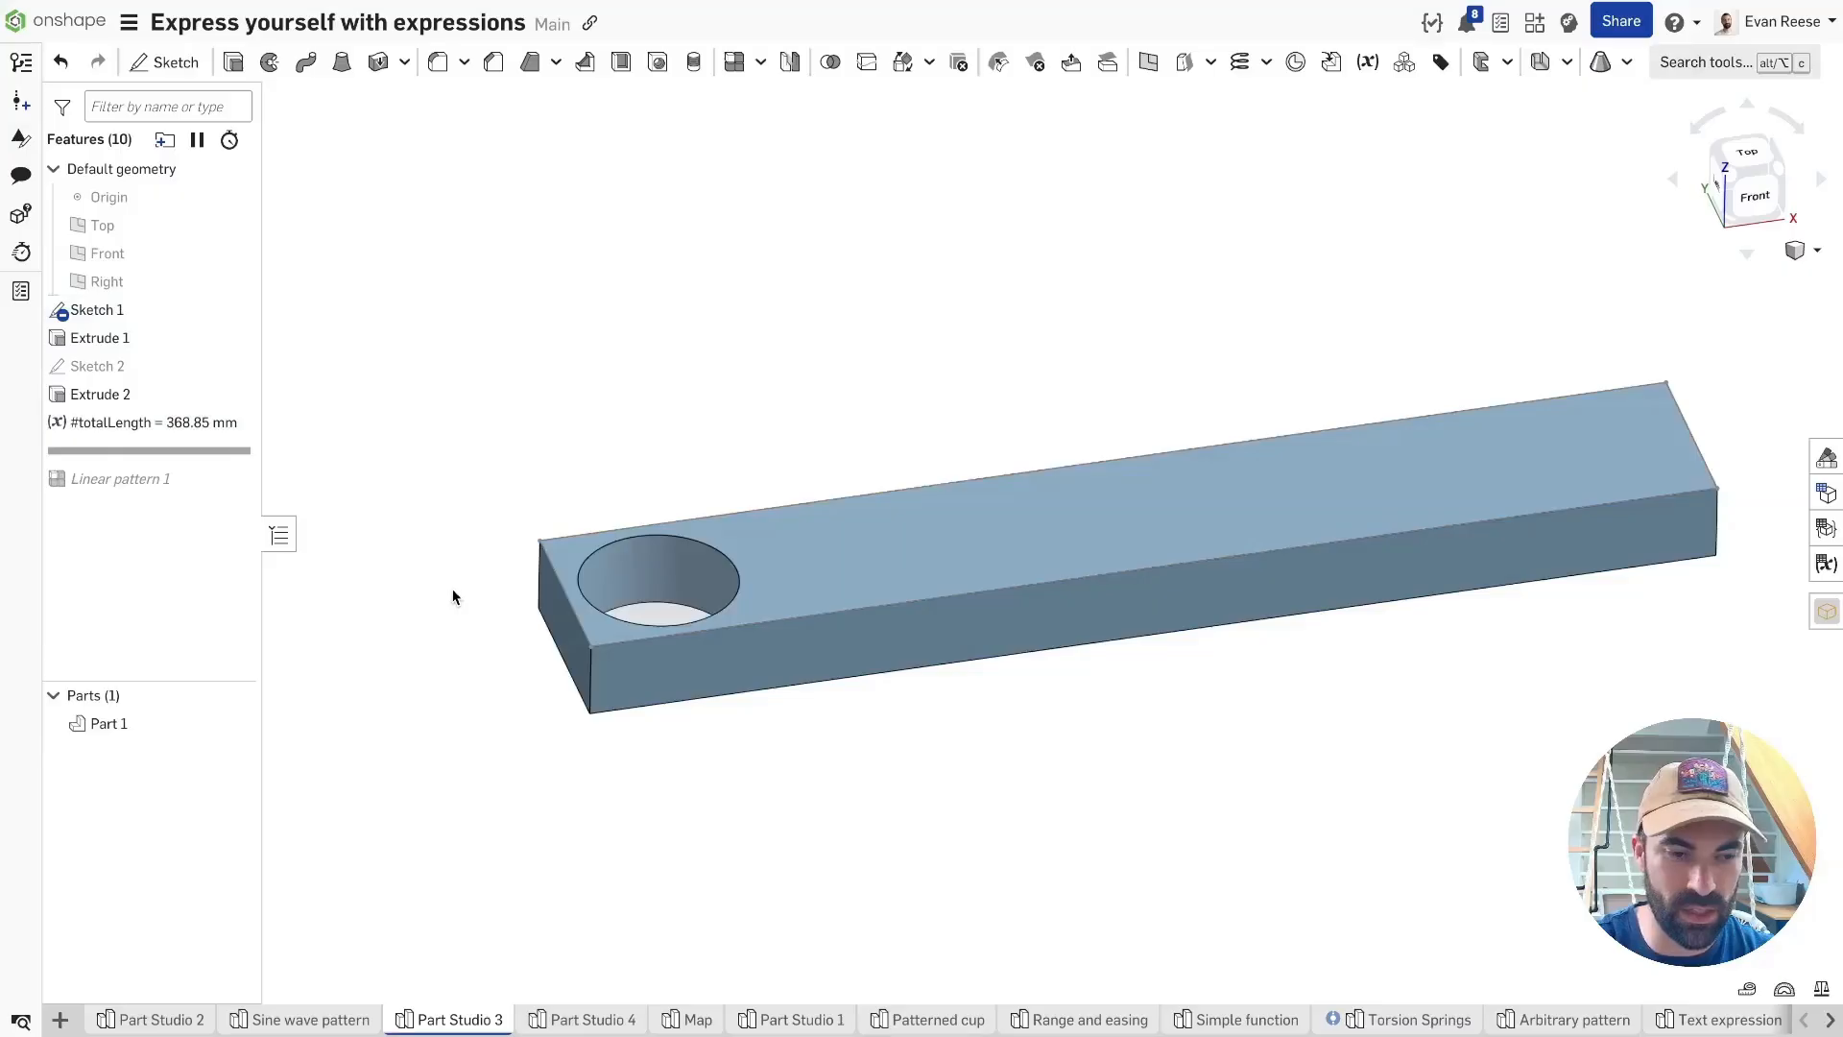
{"action": "left_click", "coordinate": [232, 366]}
{"action": "left_click", "coordinate": [234, 307]}
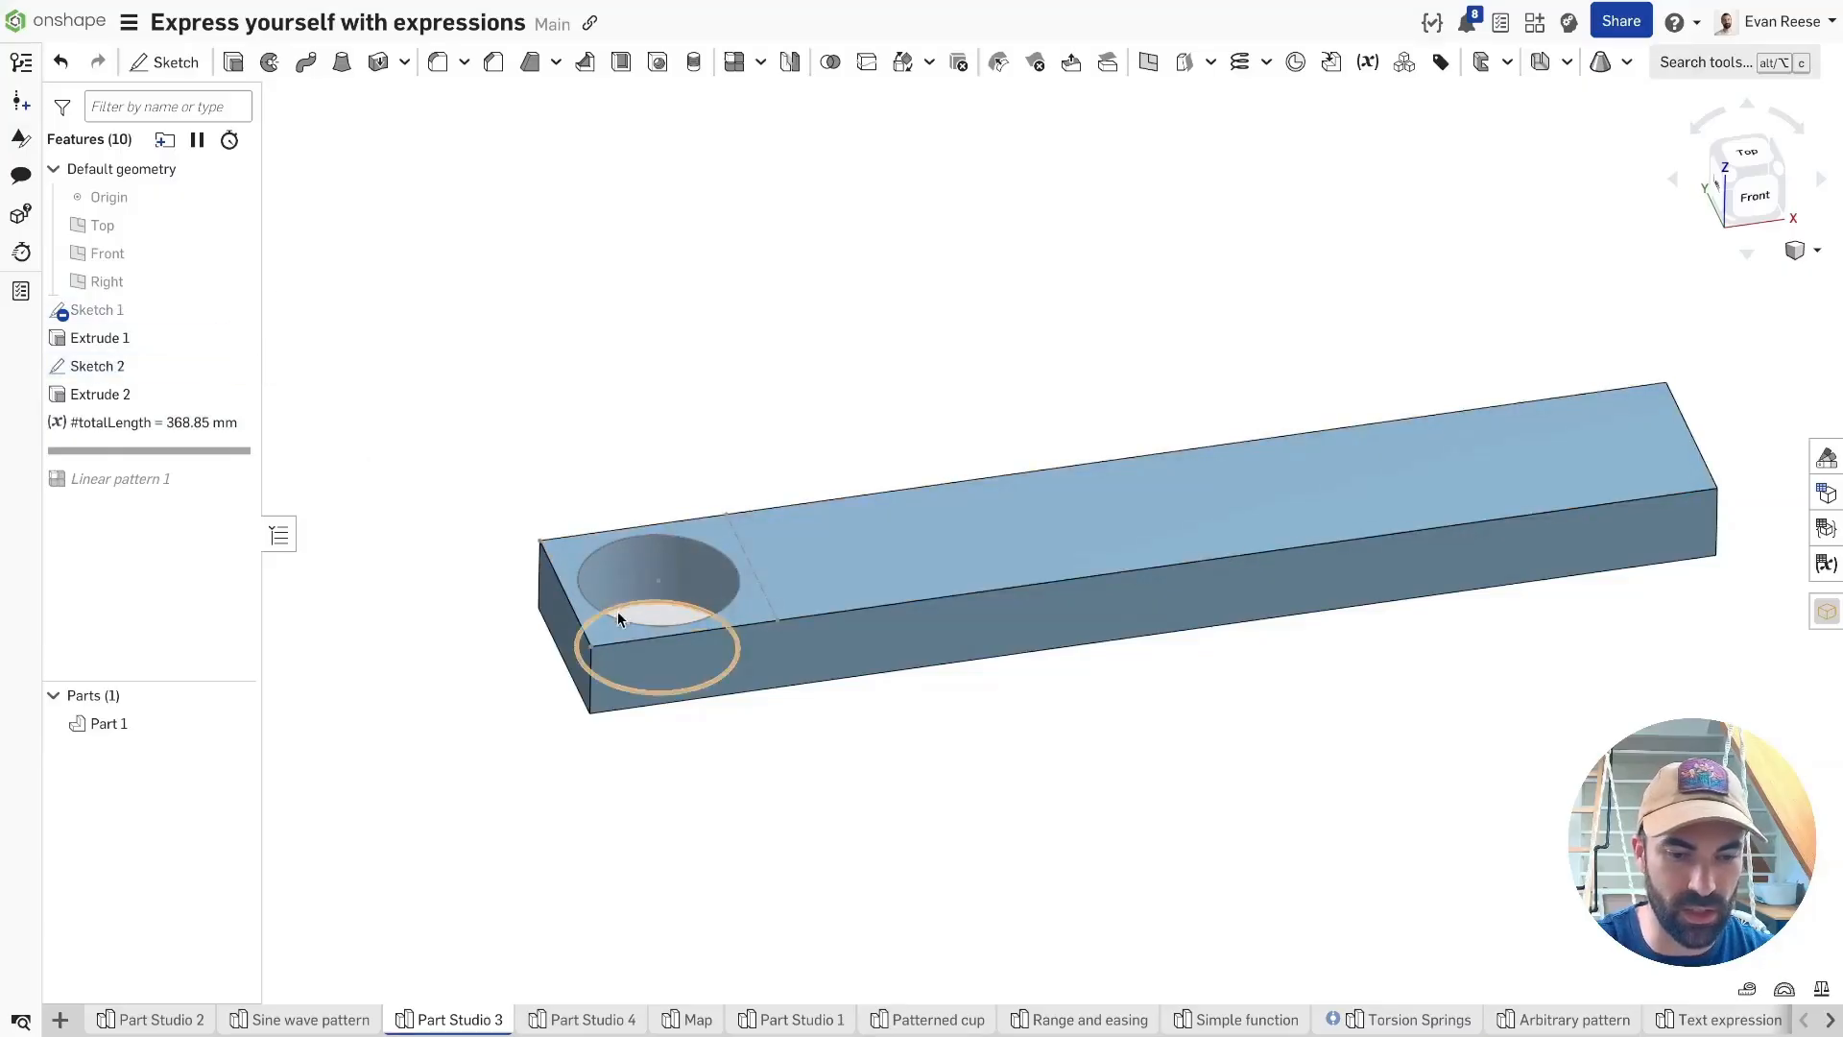
Create a measured length variable named cellLength from Sketch 2's construction line along the bar's front edge beside the hole.
{"action": "left_click", "coordinate": [622, 639]}
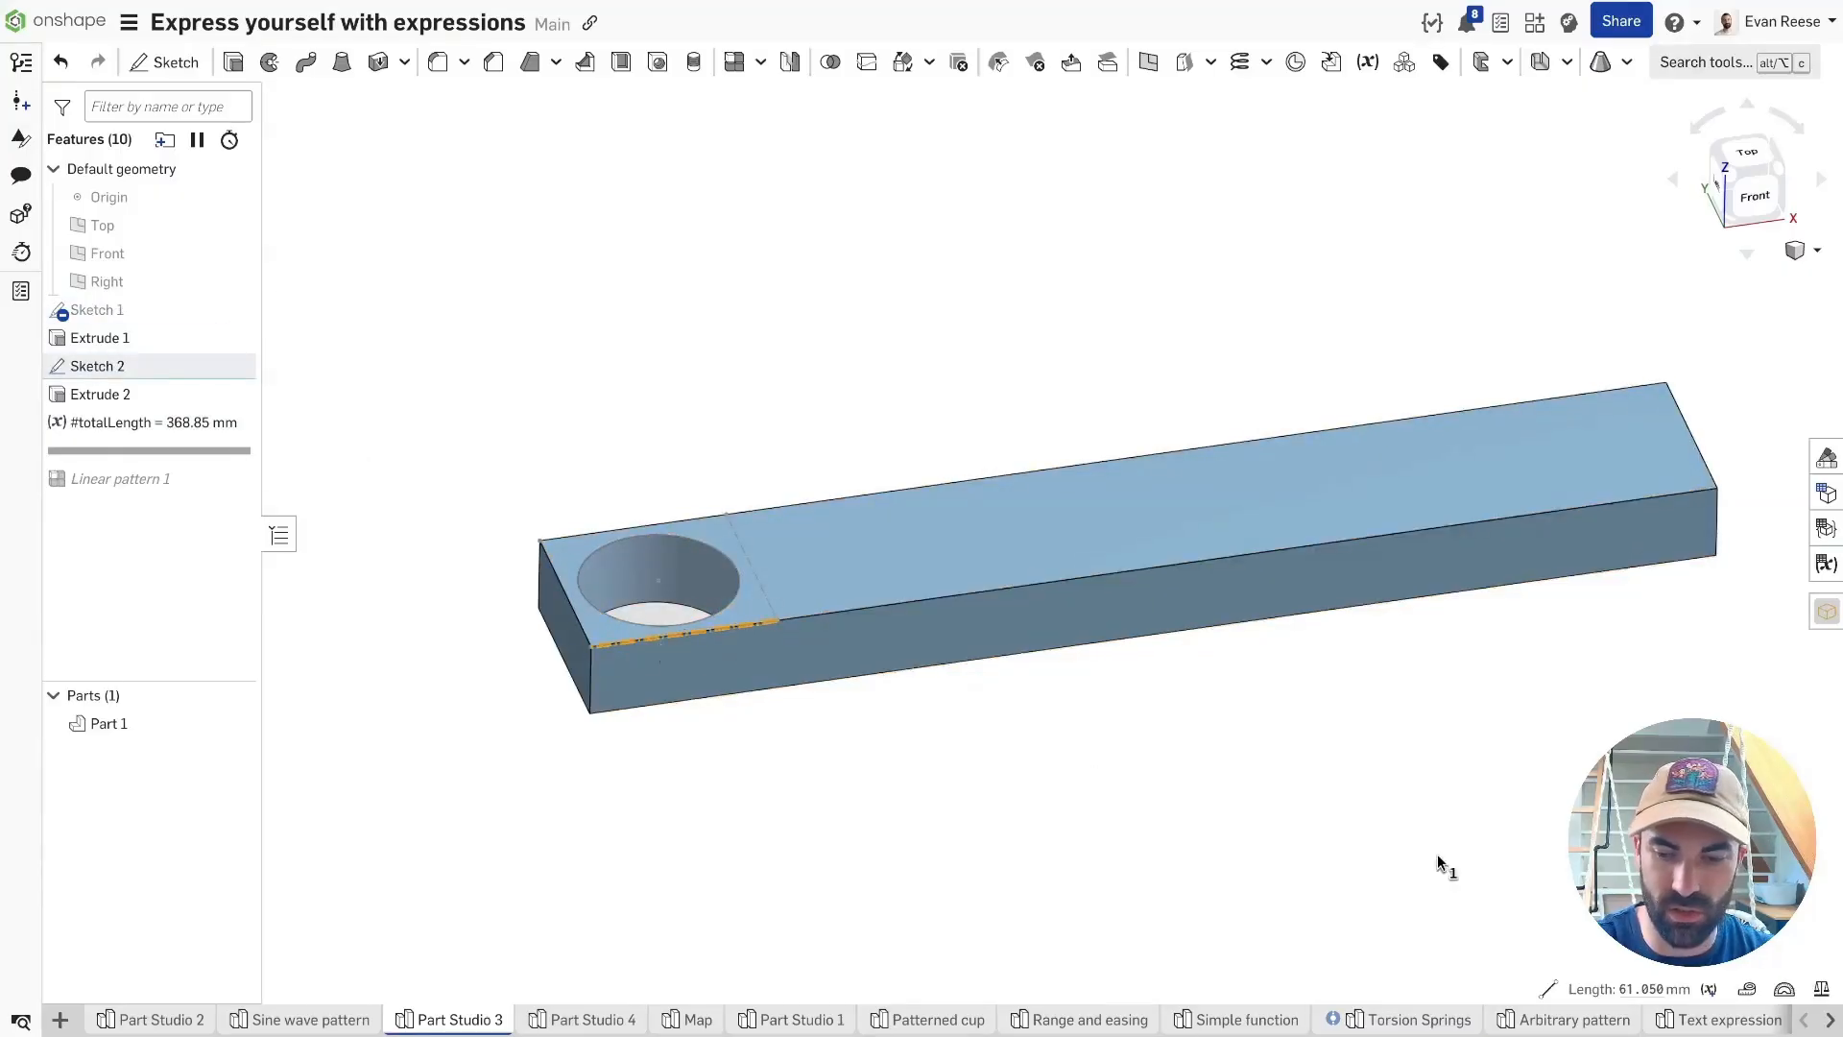
{"action": "left_click", "coordinate": [1708, 991]}
{"action": "type", "text": "cell"}
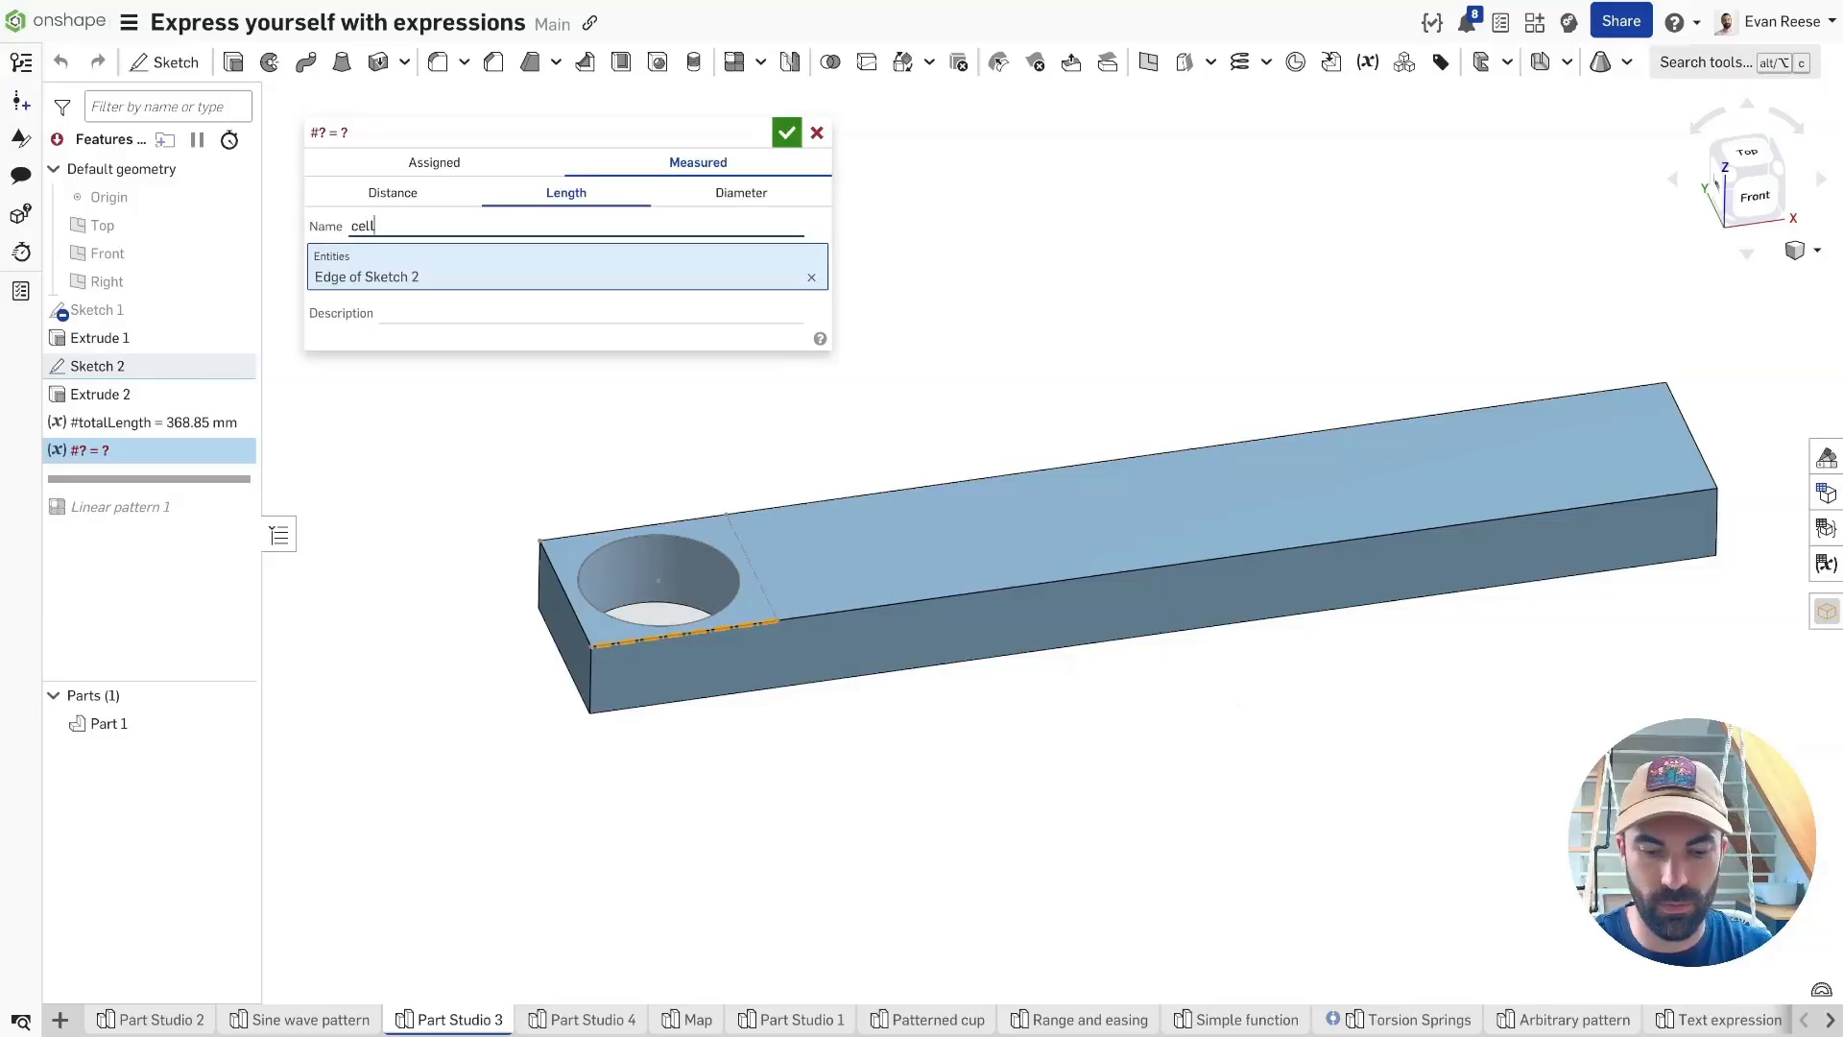
{"action": "type", "text": "Ldn"}
{"action": "key", "text": "BackSpace"}
{"action": "key", "text": "BackSpace"}
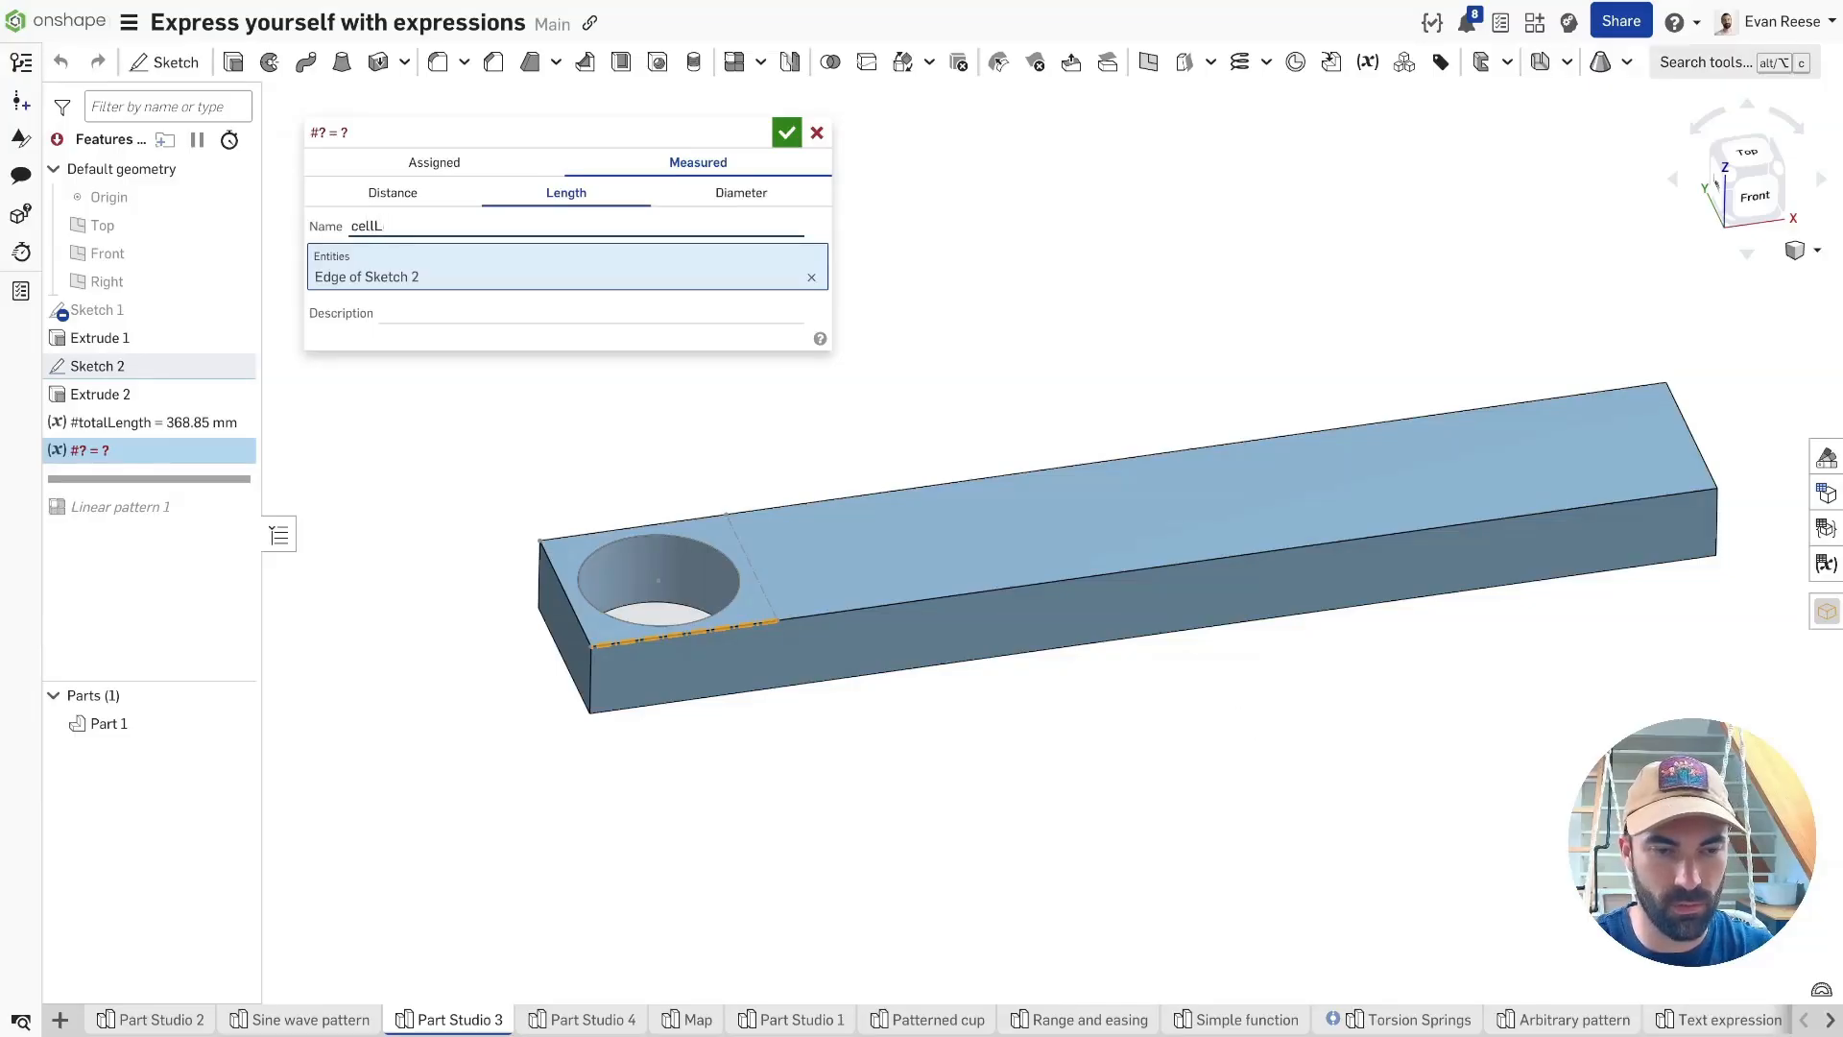
{"action": "type", "text": "ength"}
{"action": "key", "text": "Return"}
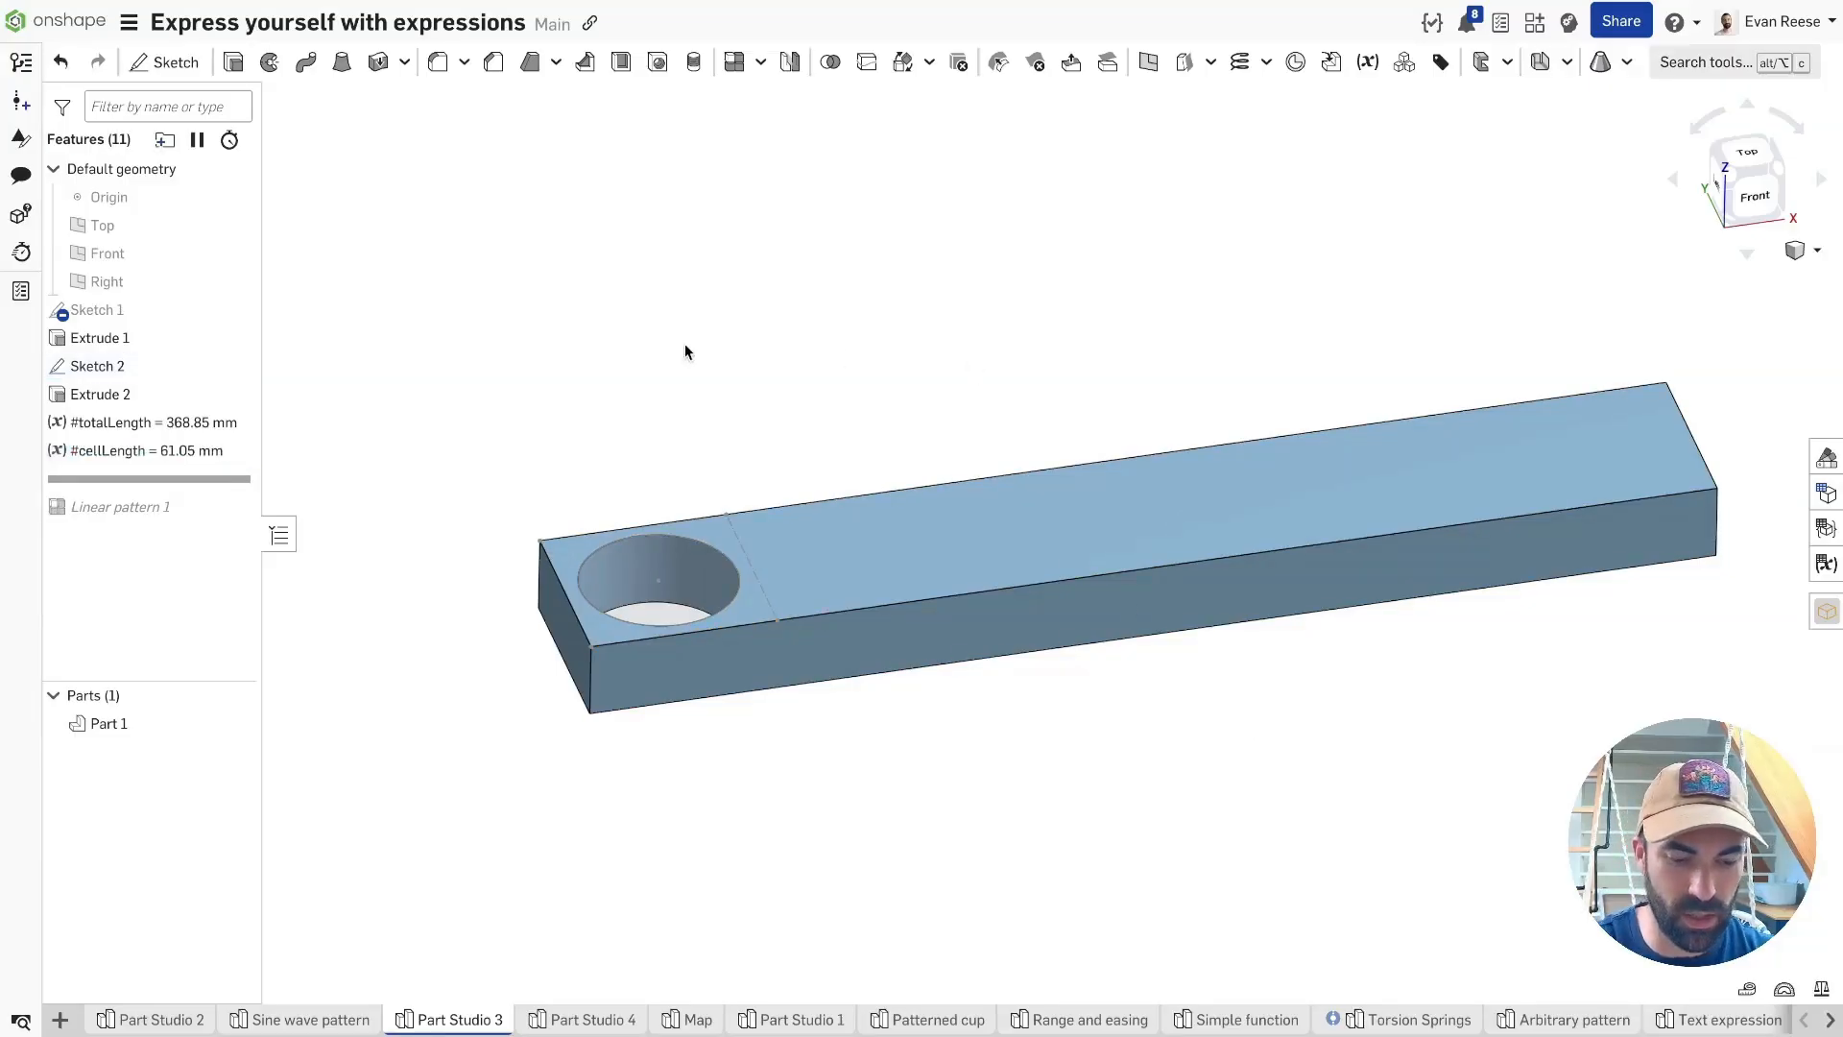
Add an assigned number variable named count with the value #totalLength/#cellLength.
{"action": "key", "text": "alt+c"}
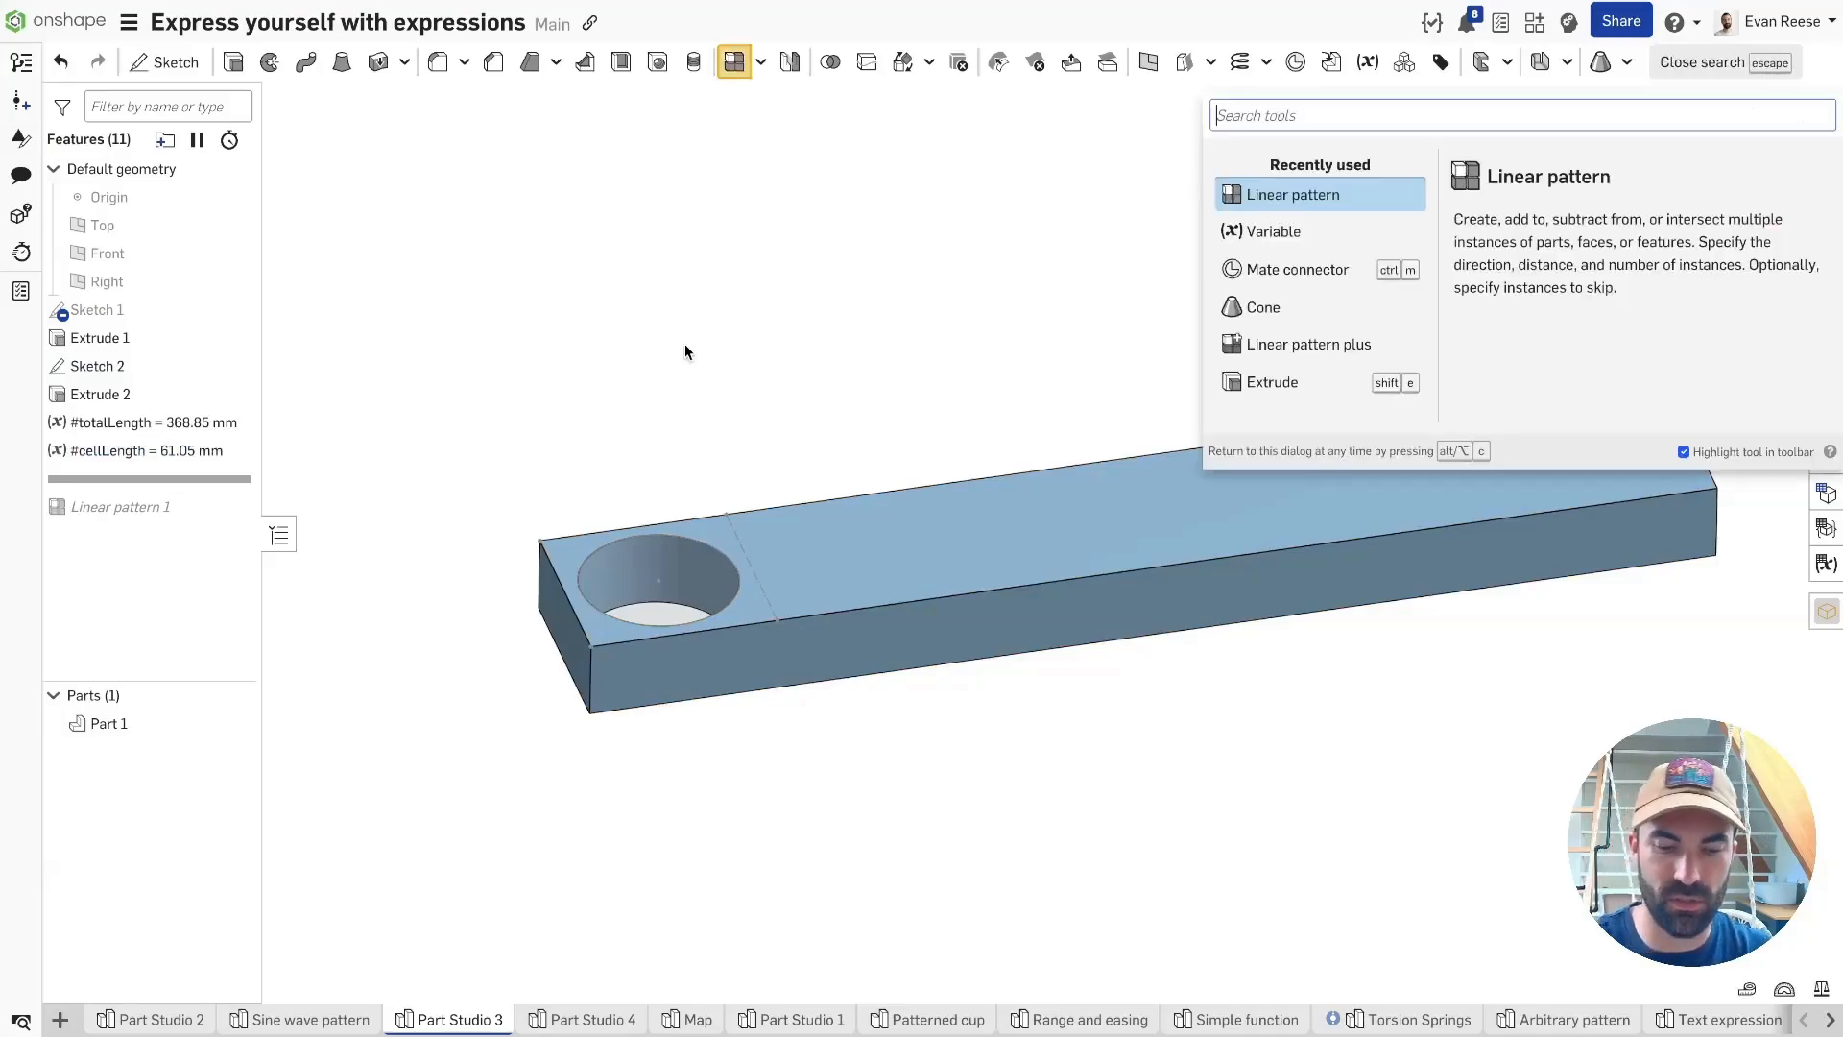
{"action": "key", "text": "Down"}
{"action": "key", "text": "Return"}
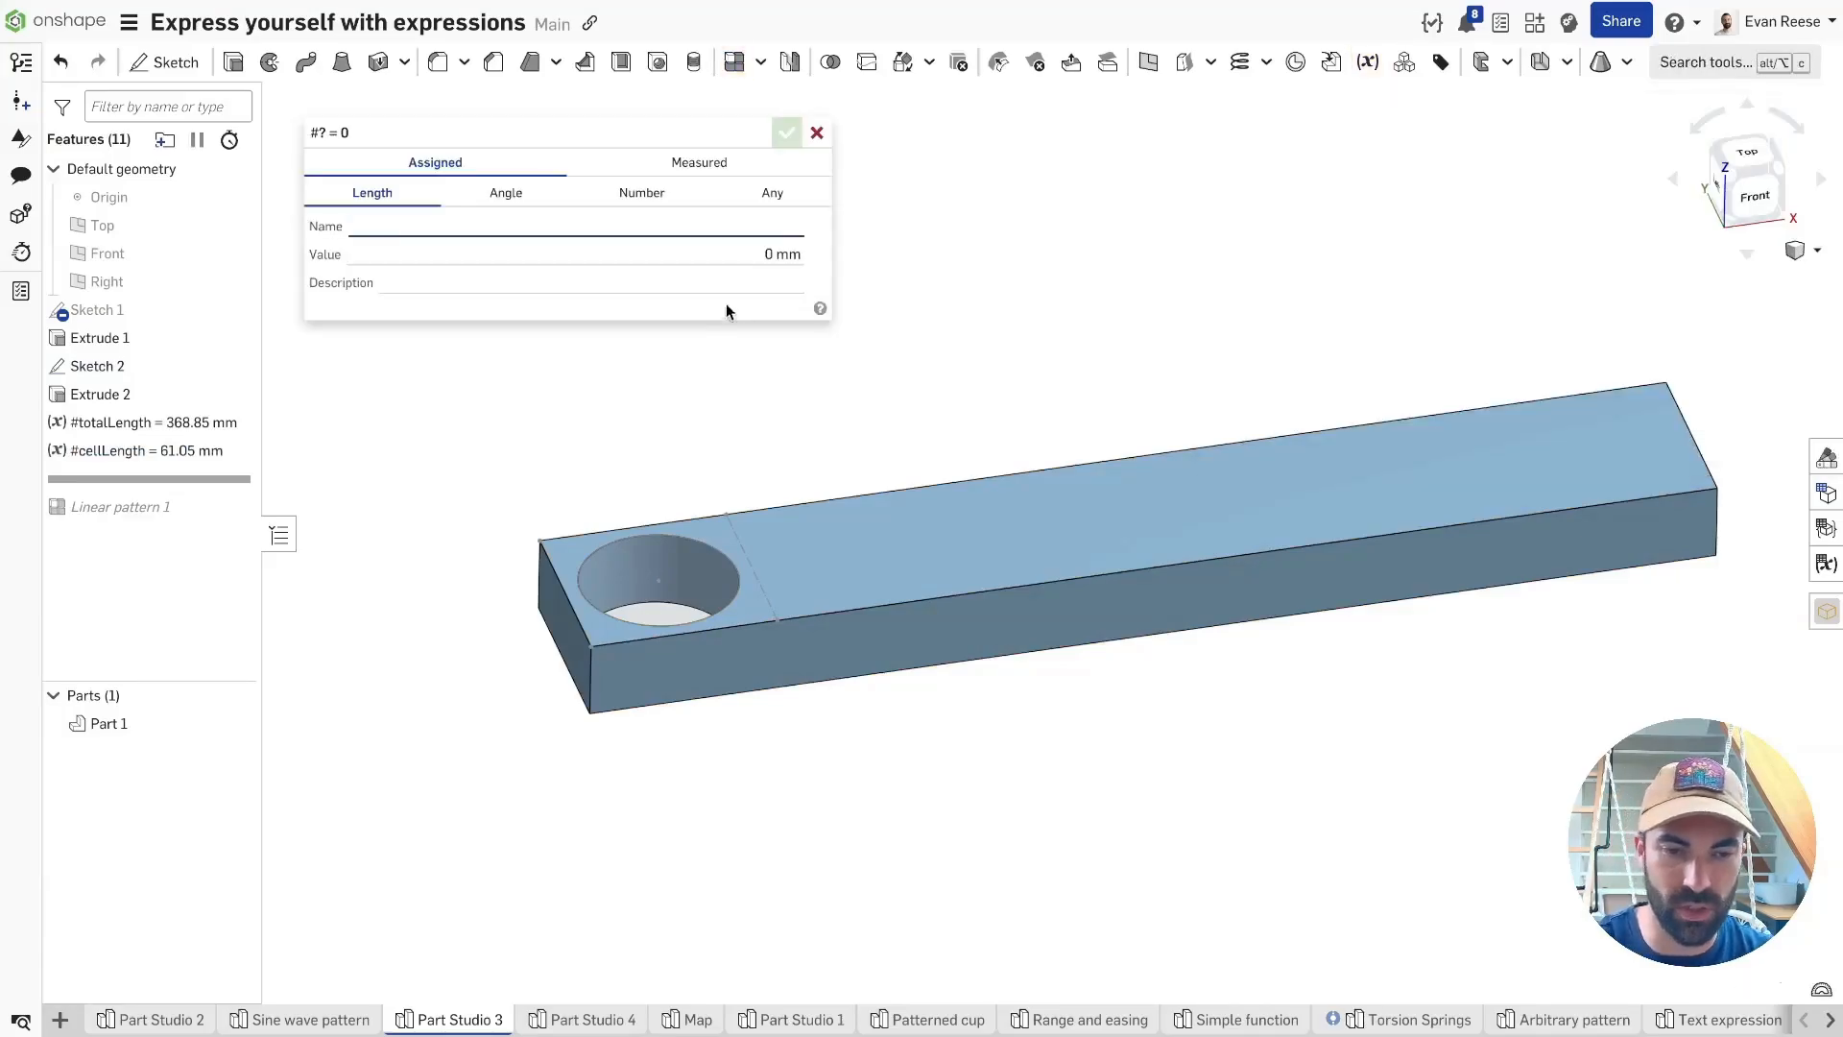
{"action": "left_click_drag", "start_coordinate": [830, 208], "coordinate": [474, 208]}
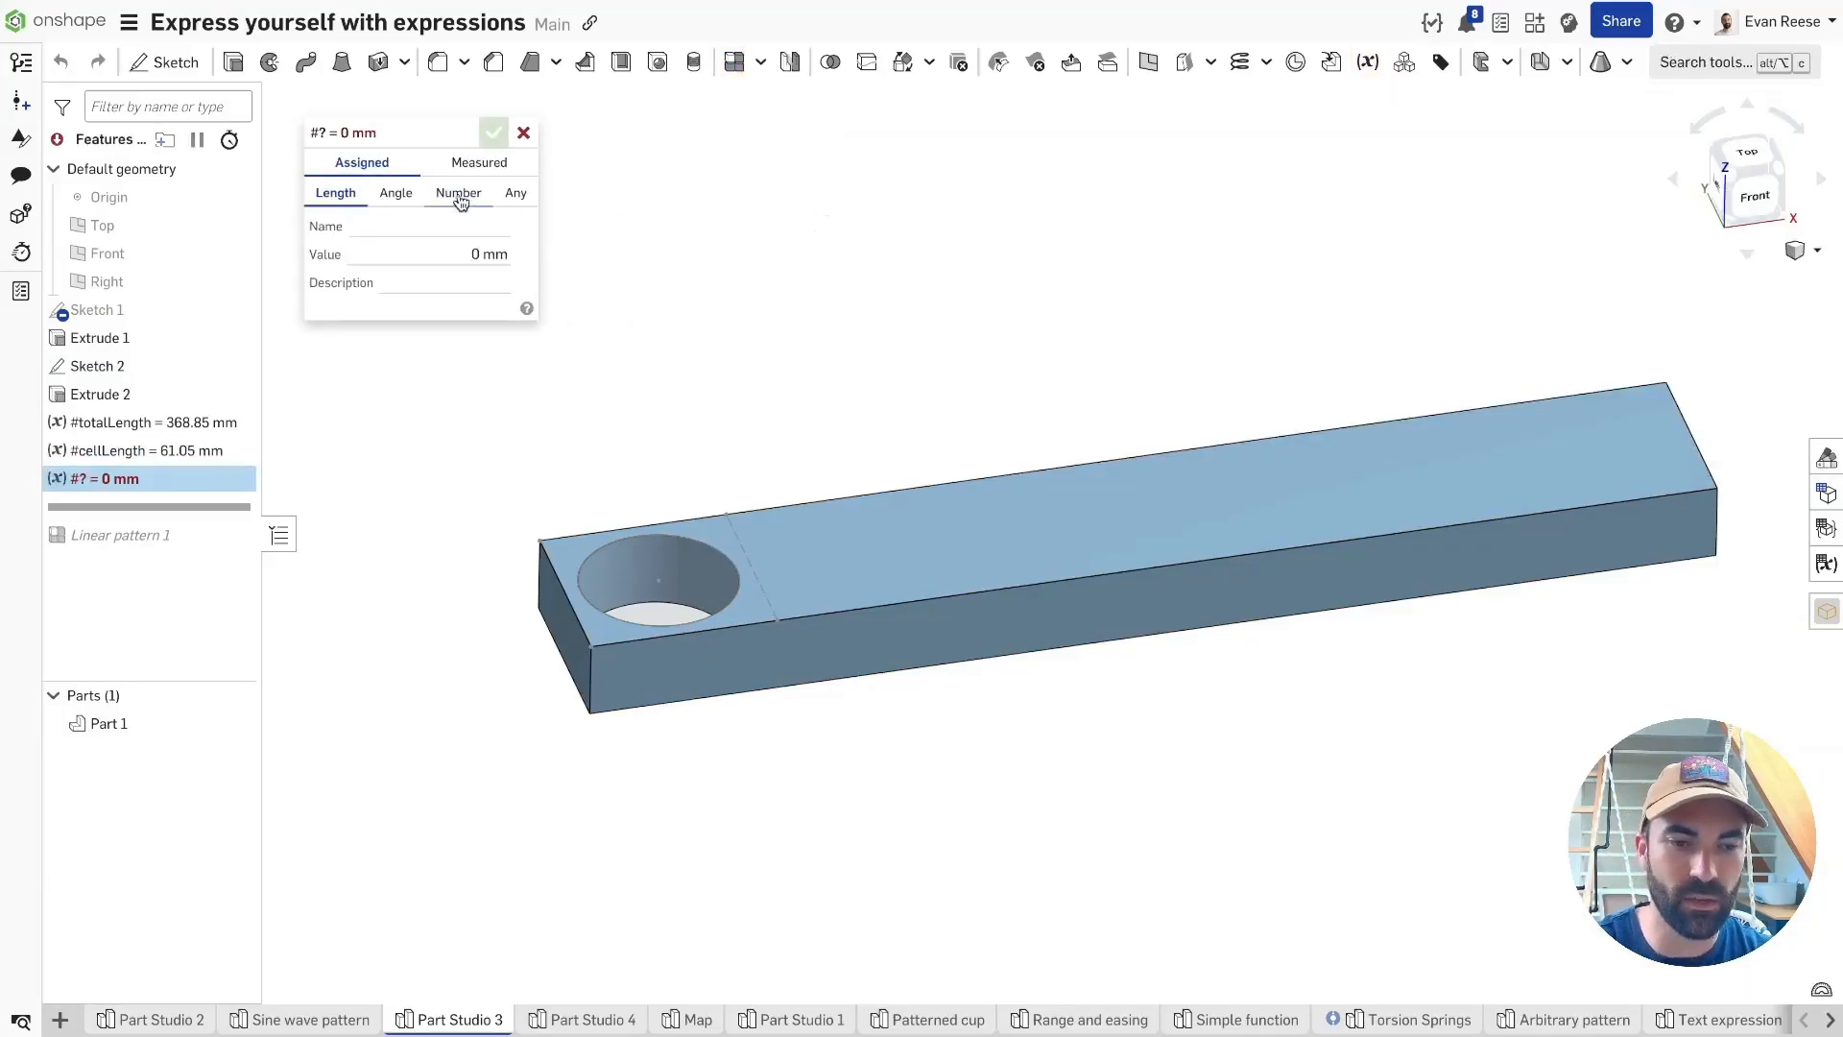
{"action": "left_click", "coordinate": [459, 195]}
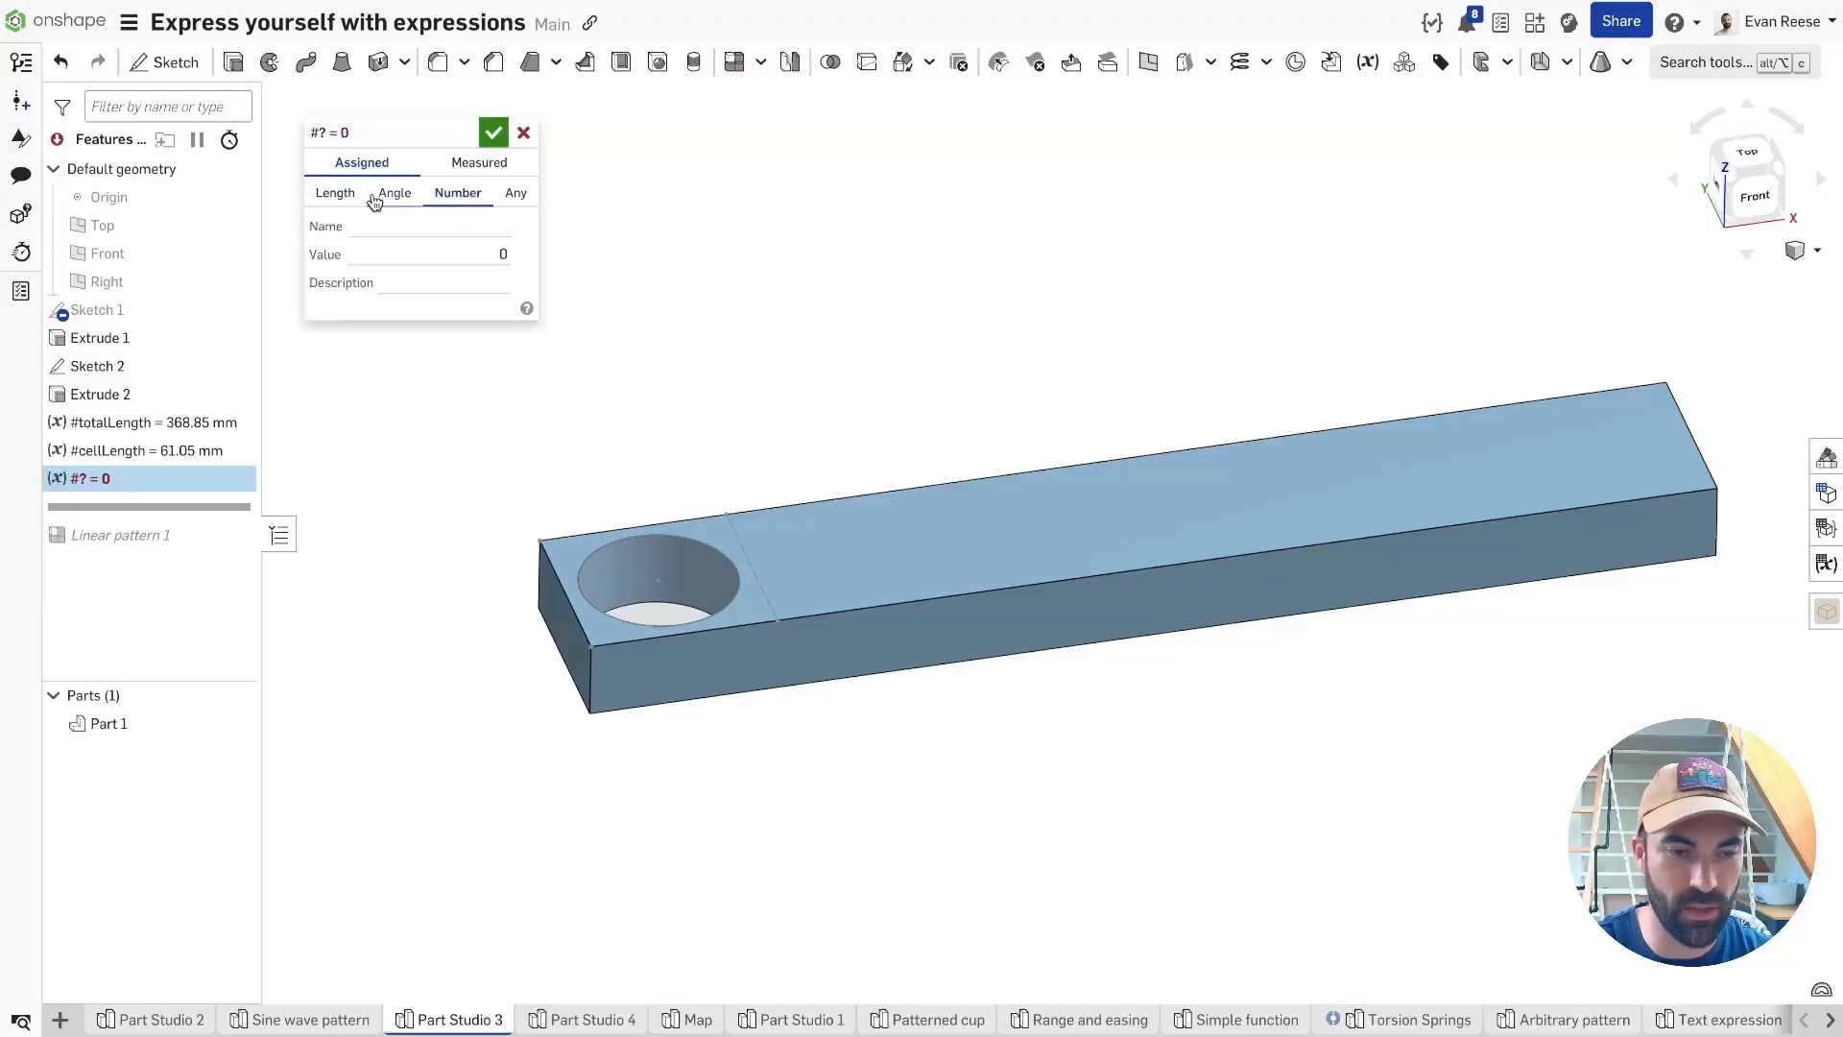
{"action": "left_click", "coordinate": [399, 224]}
{"action": "type", "text": "count"}
{"action": "key", "text": "Tab"}
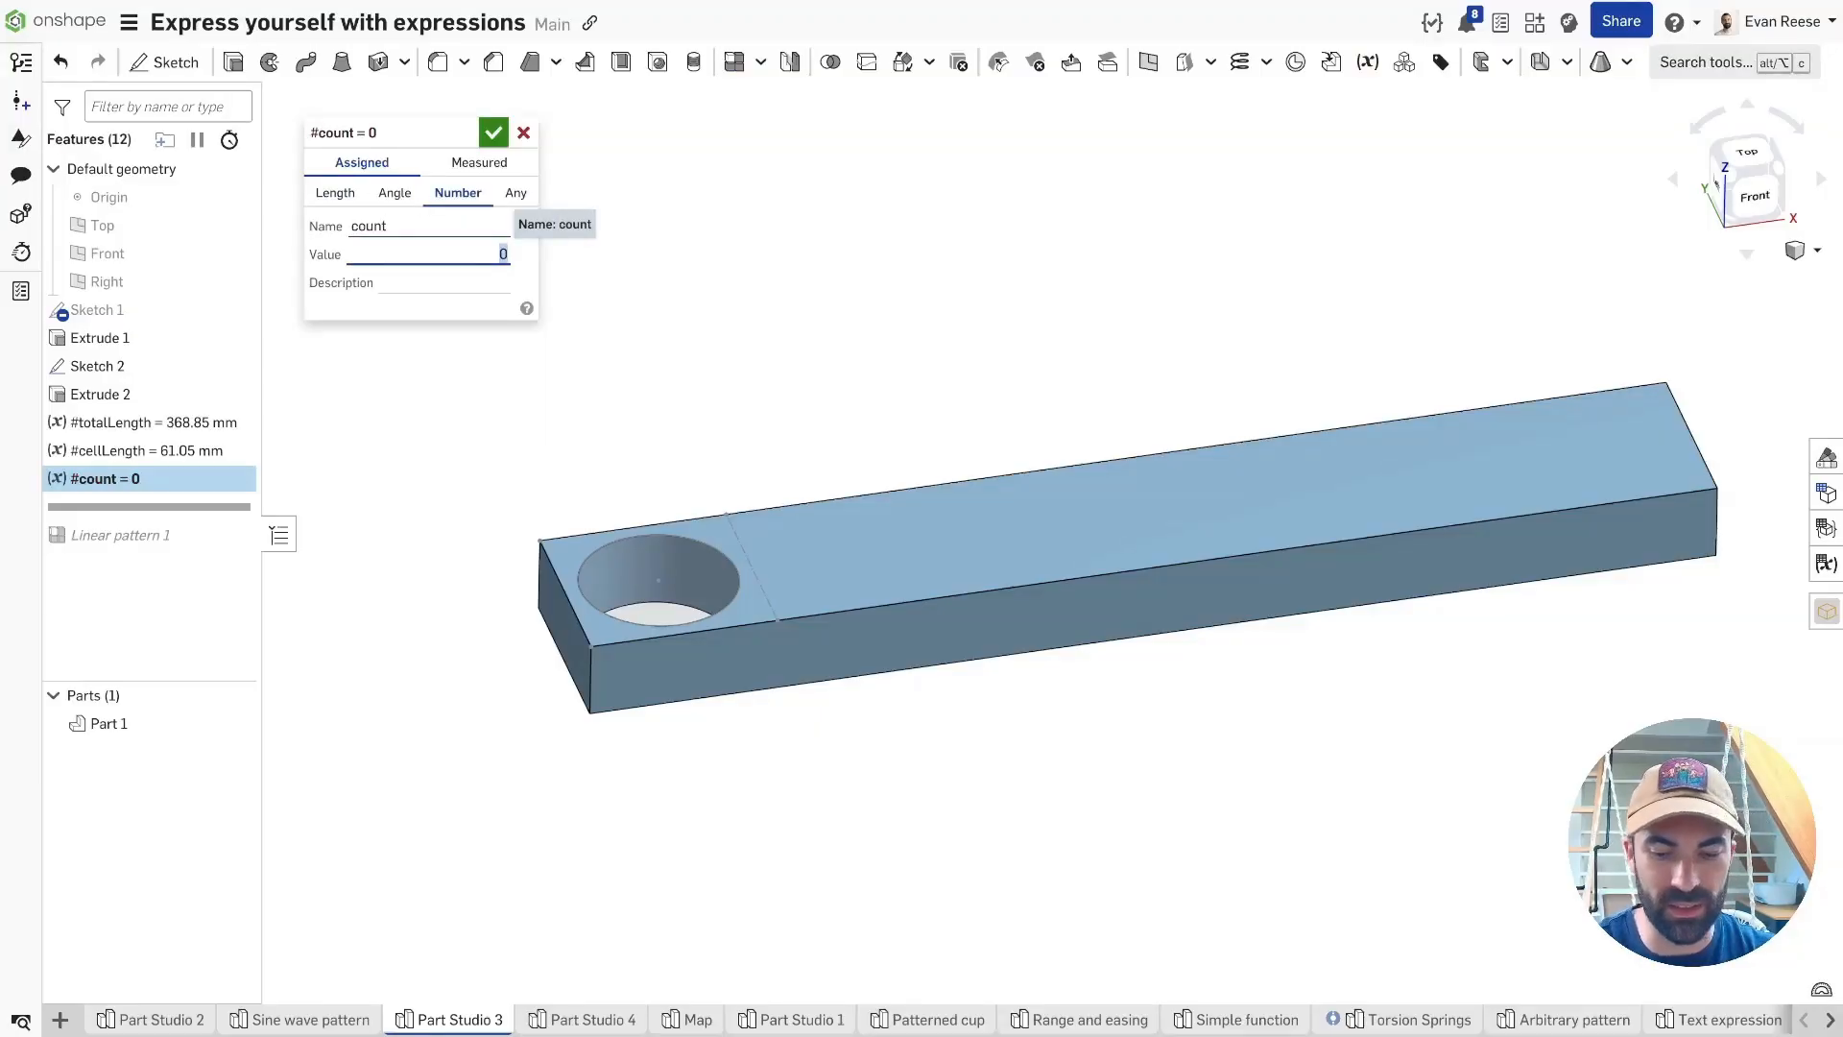
{"action": "type", "text": "#totalLength/#cellLength"}
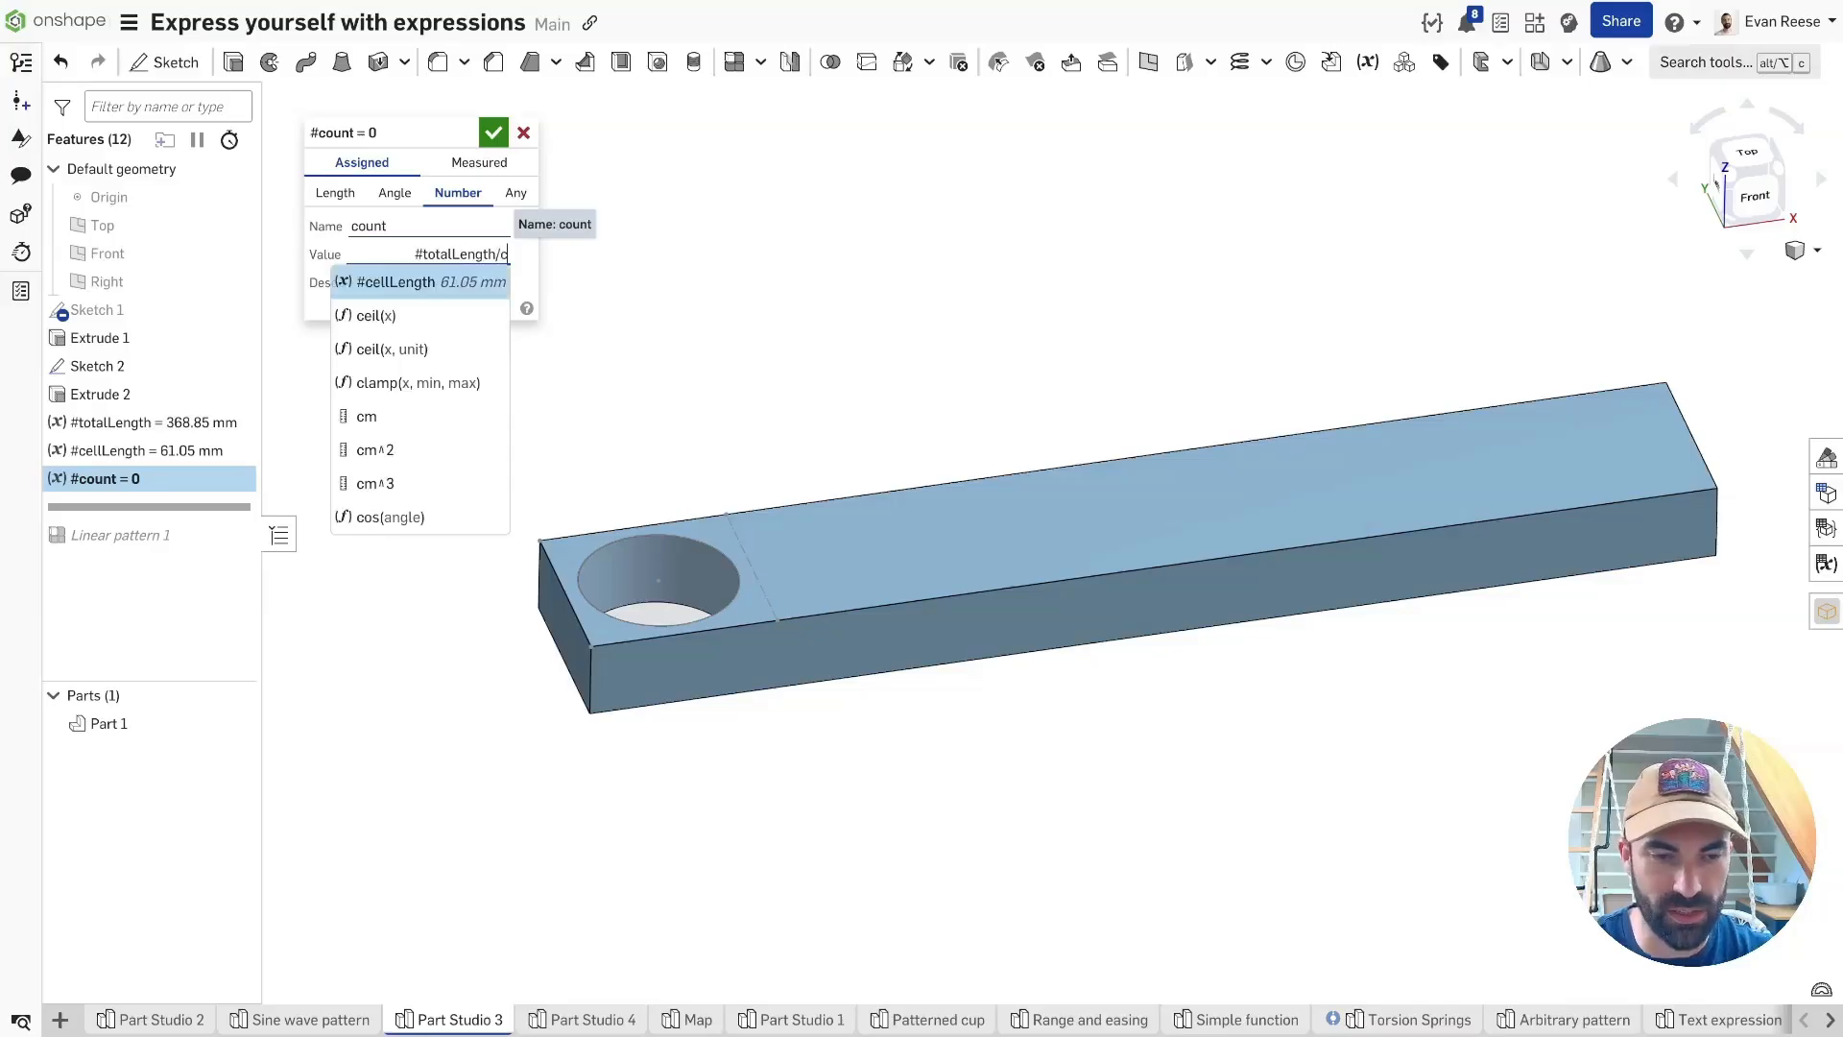
{"action": "key", "text": "Return"}
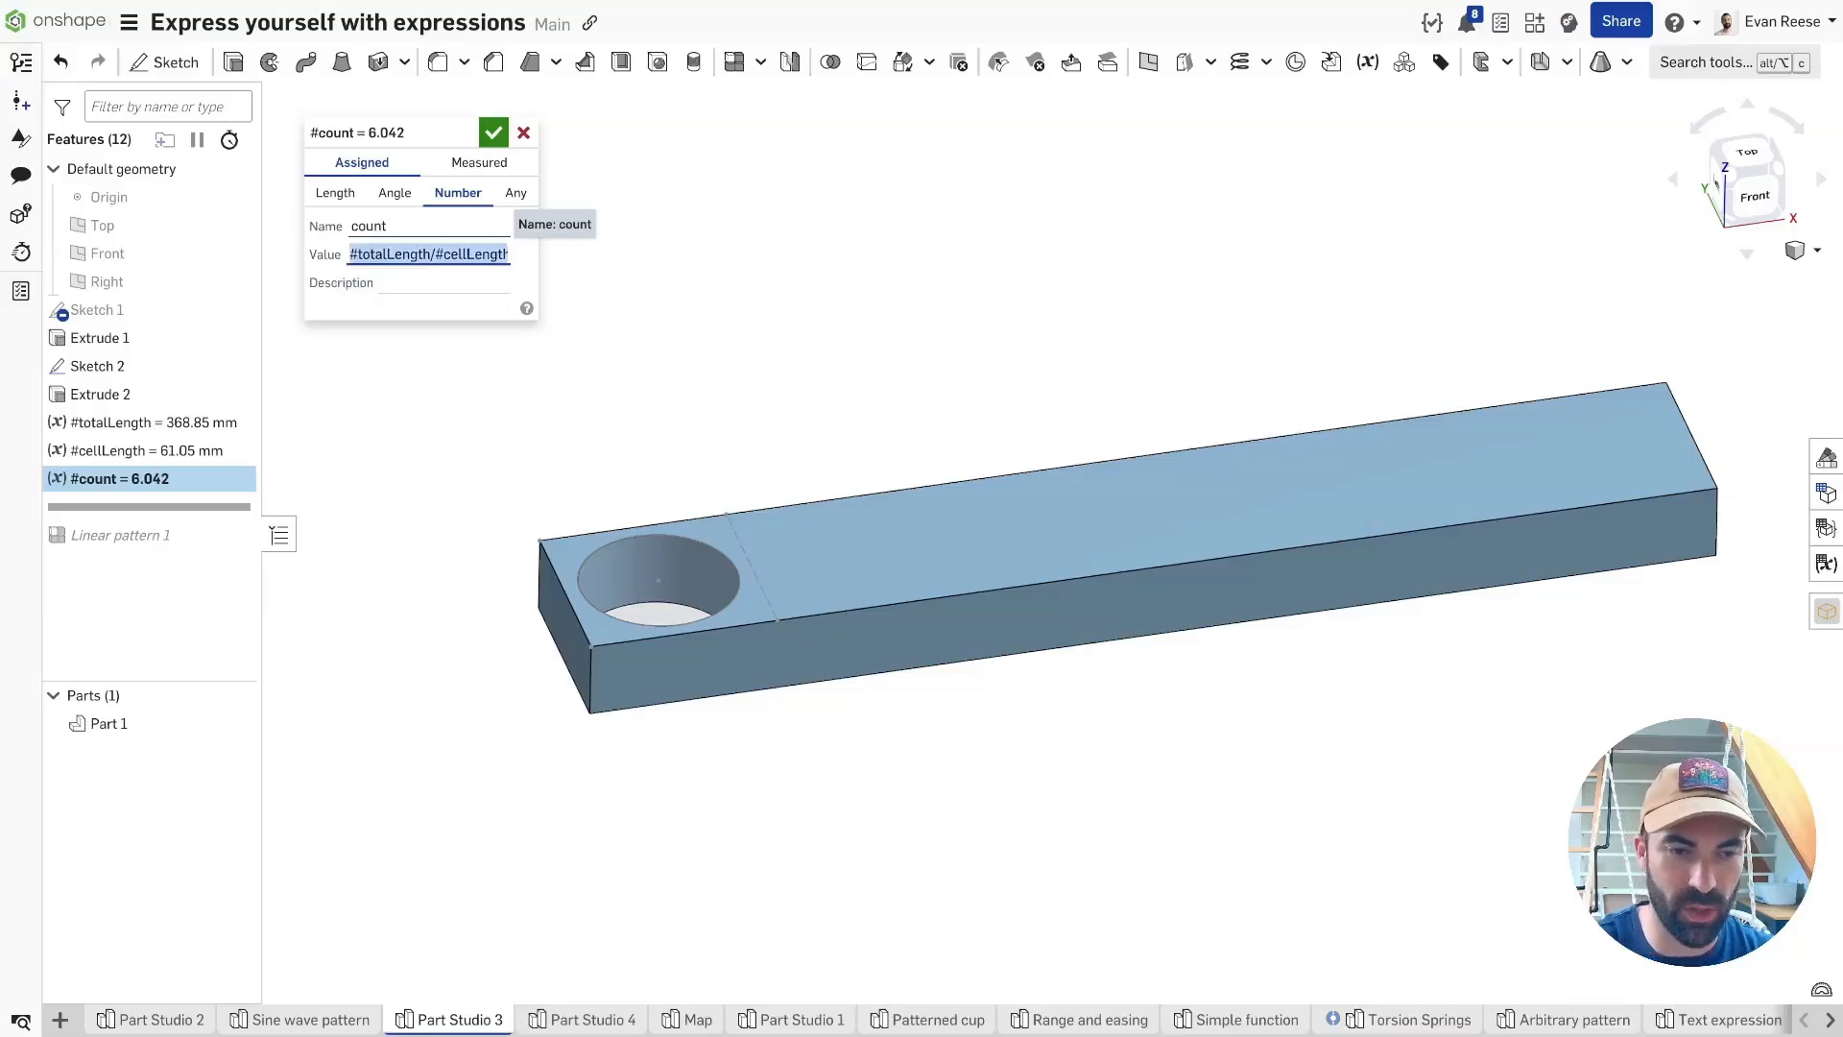
{"action": "left_click", "coordinate": [493, 134]}
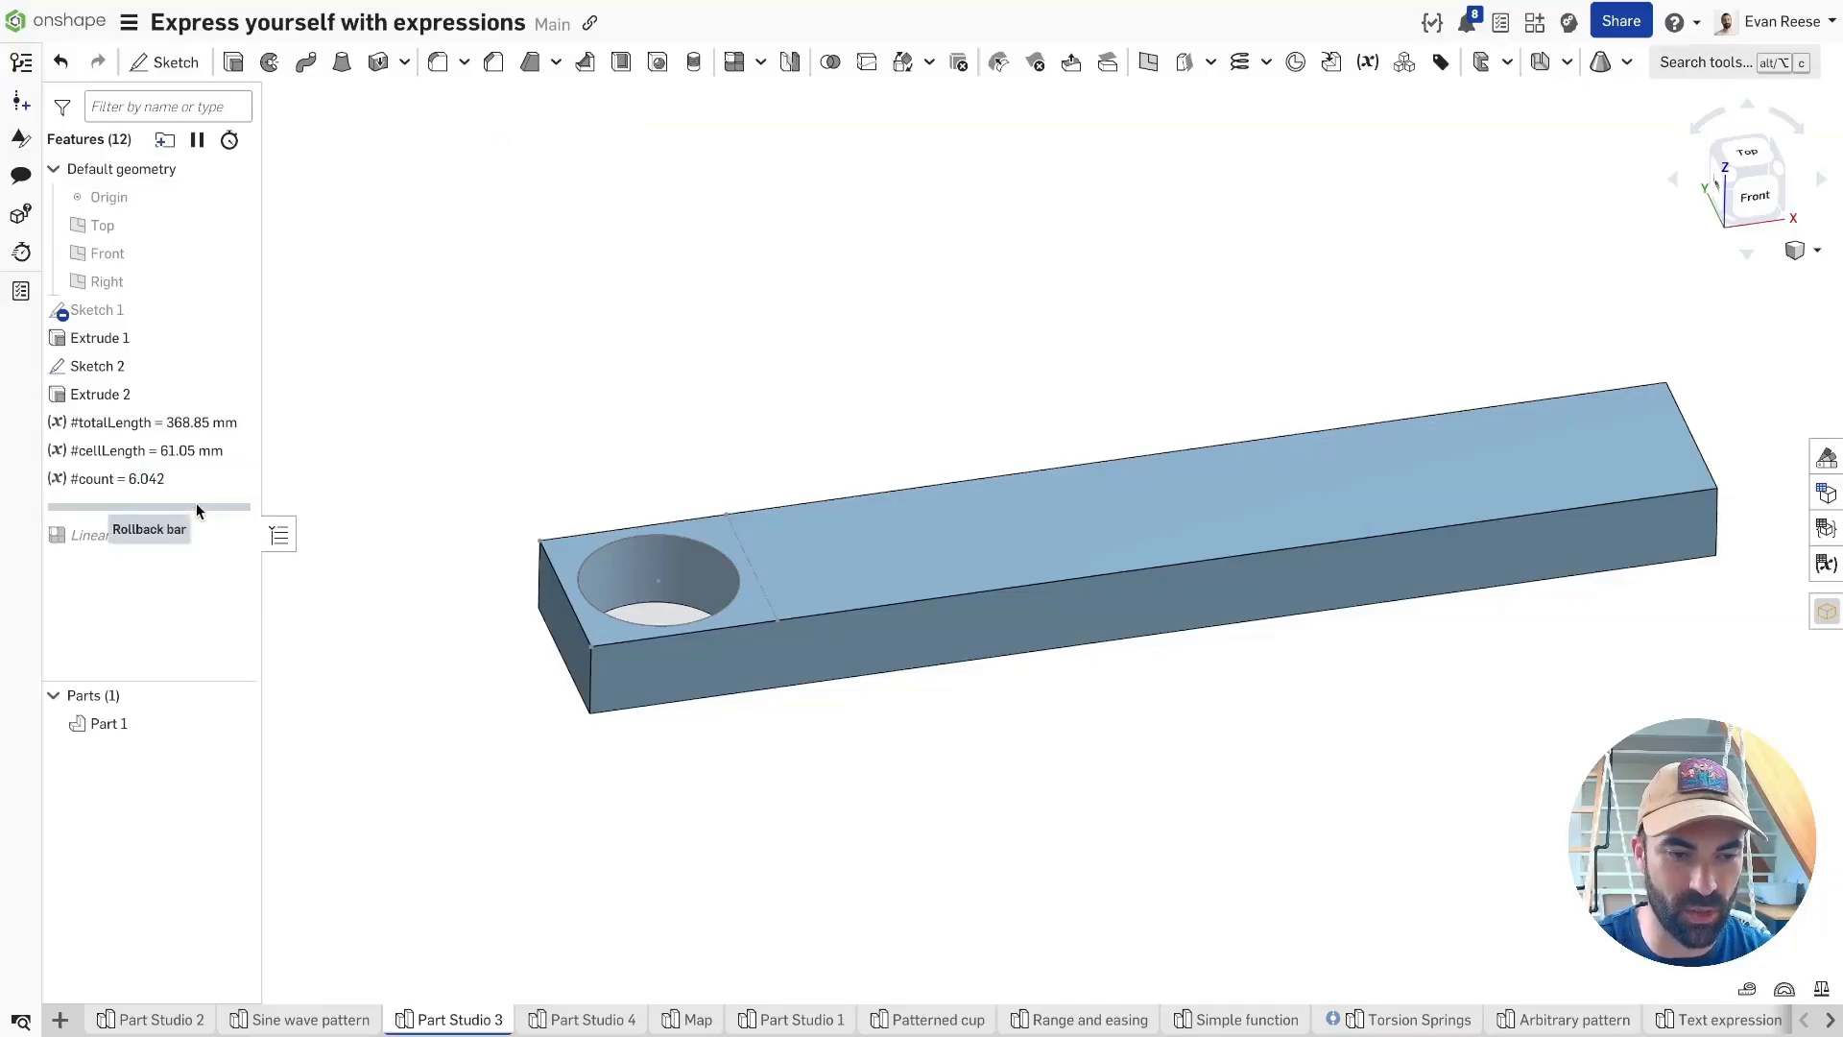
Restore Linear pattern 1 and try to set its instance count to #count.
{"action": "double_click", "coordinate": [152, 509]}
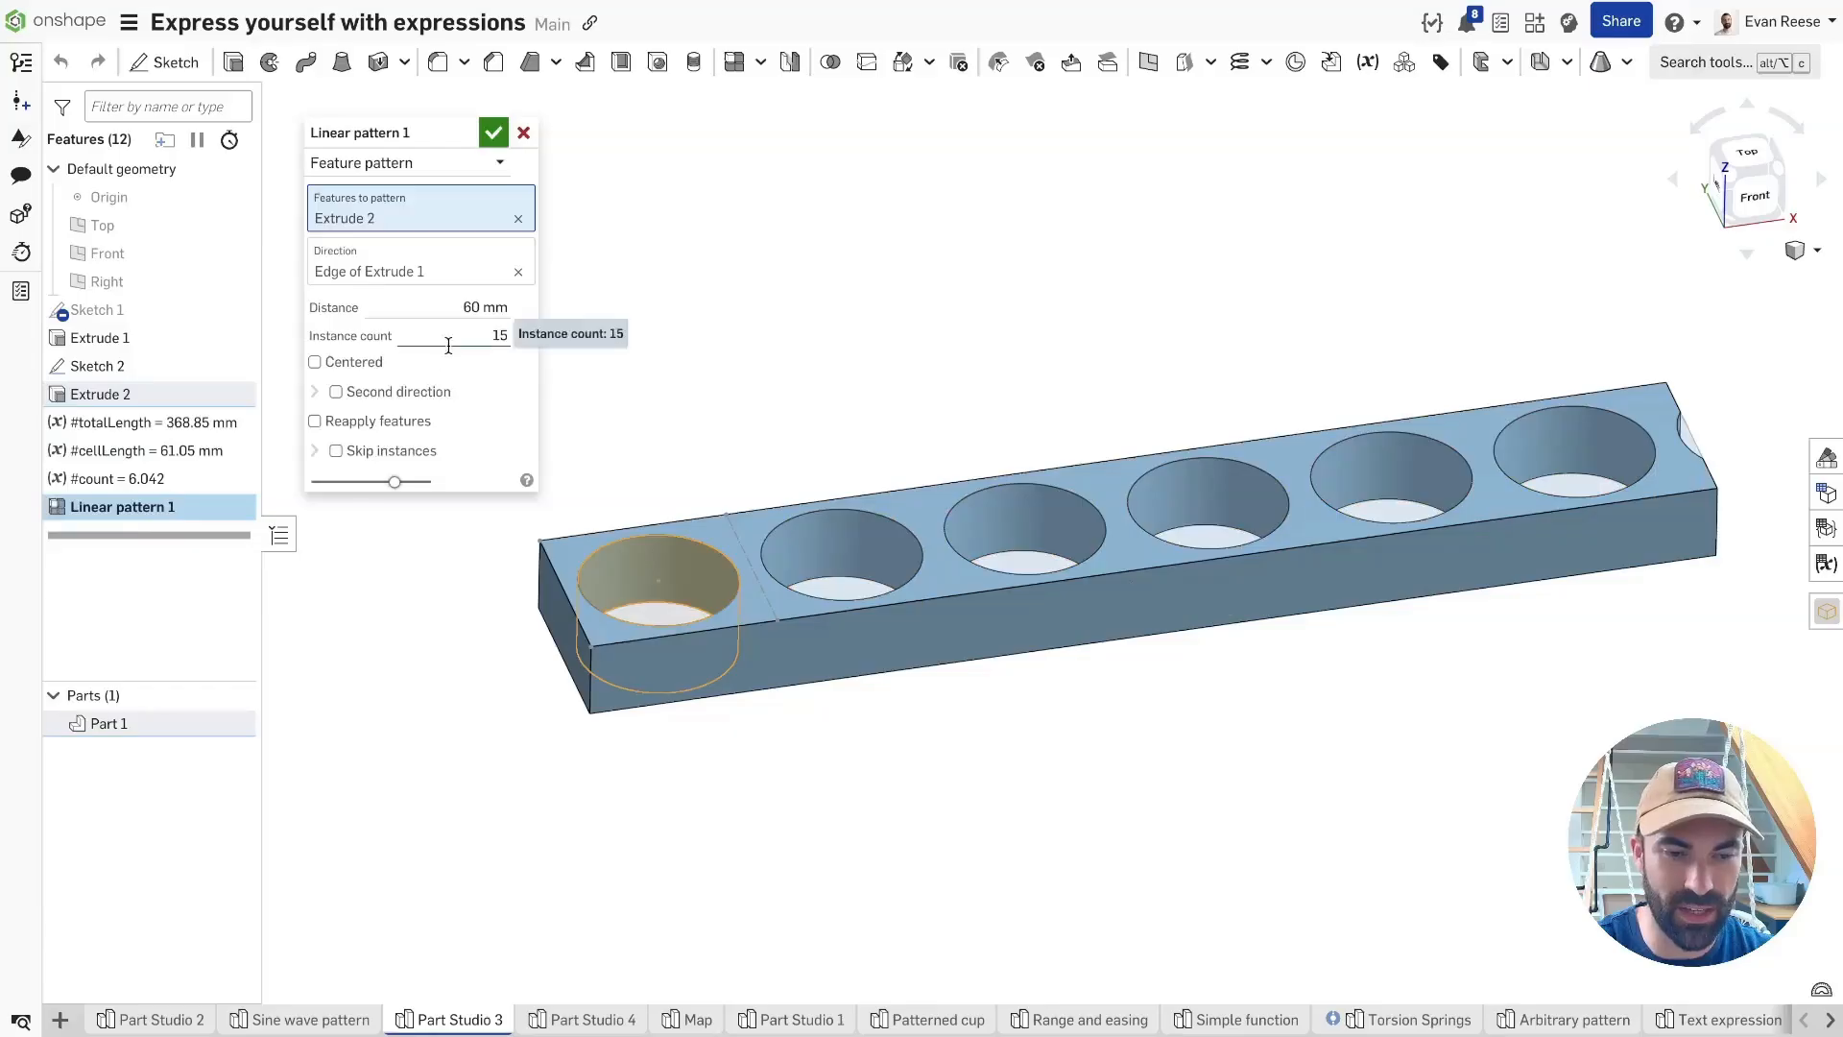
{"action": "left_click", "coordinate": [453, 338]}
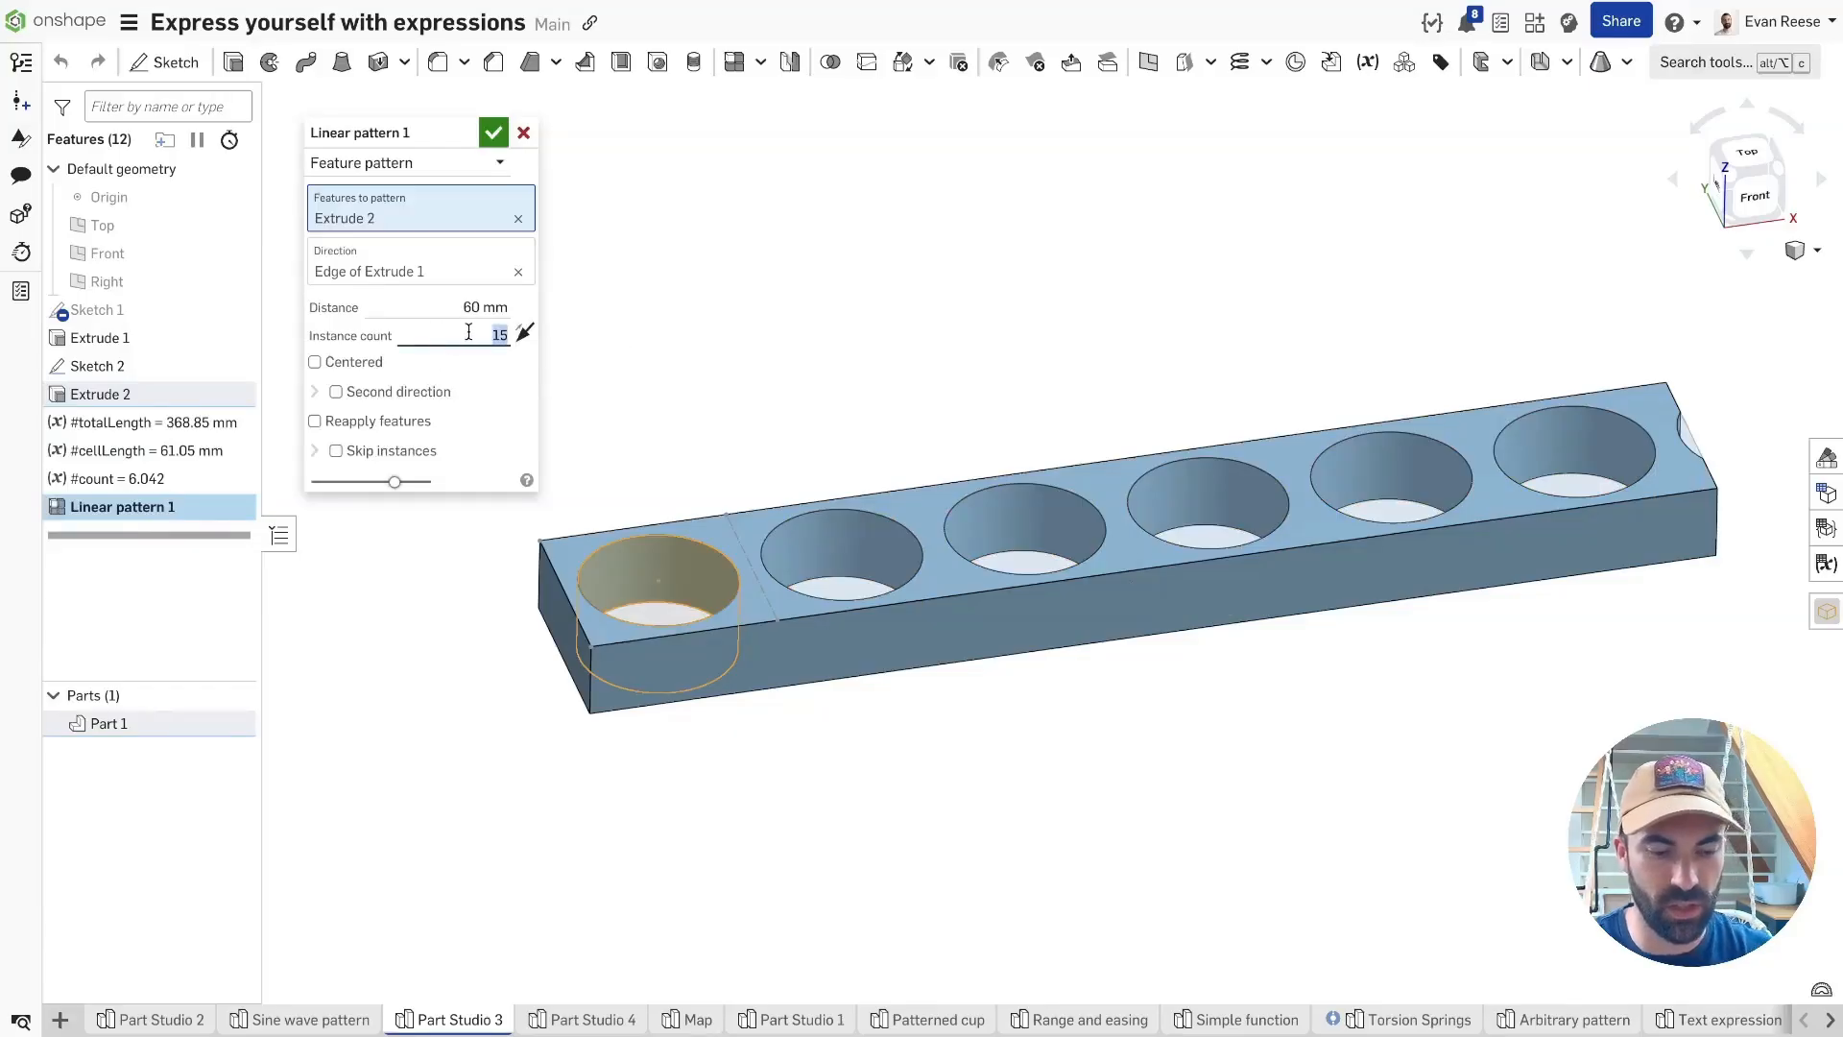
{"action": "type", "text": "#count"}
{"action": "key", "text": "Return"}
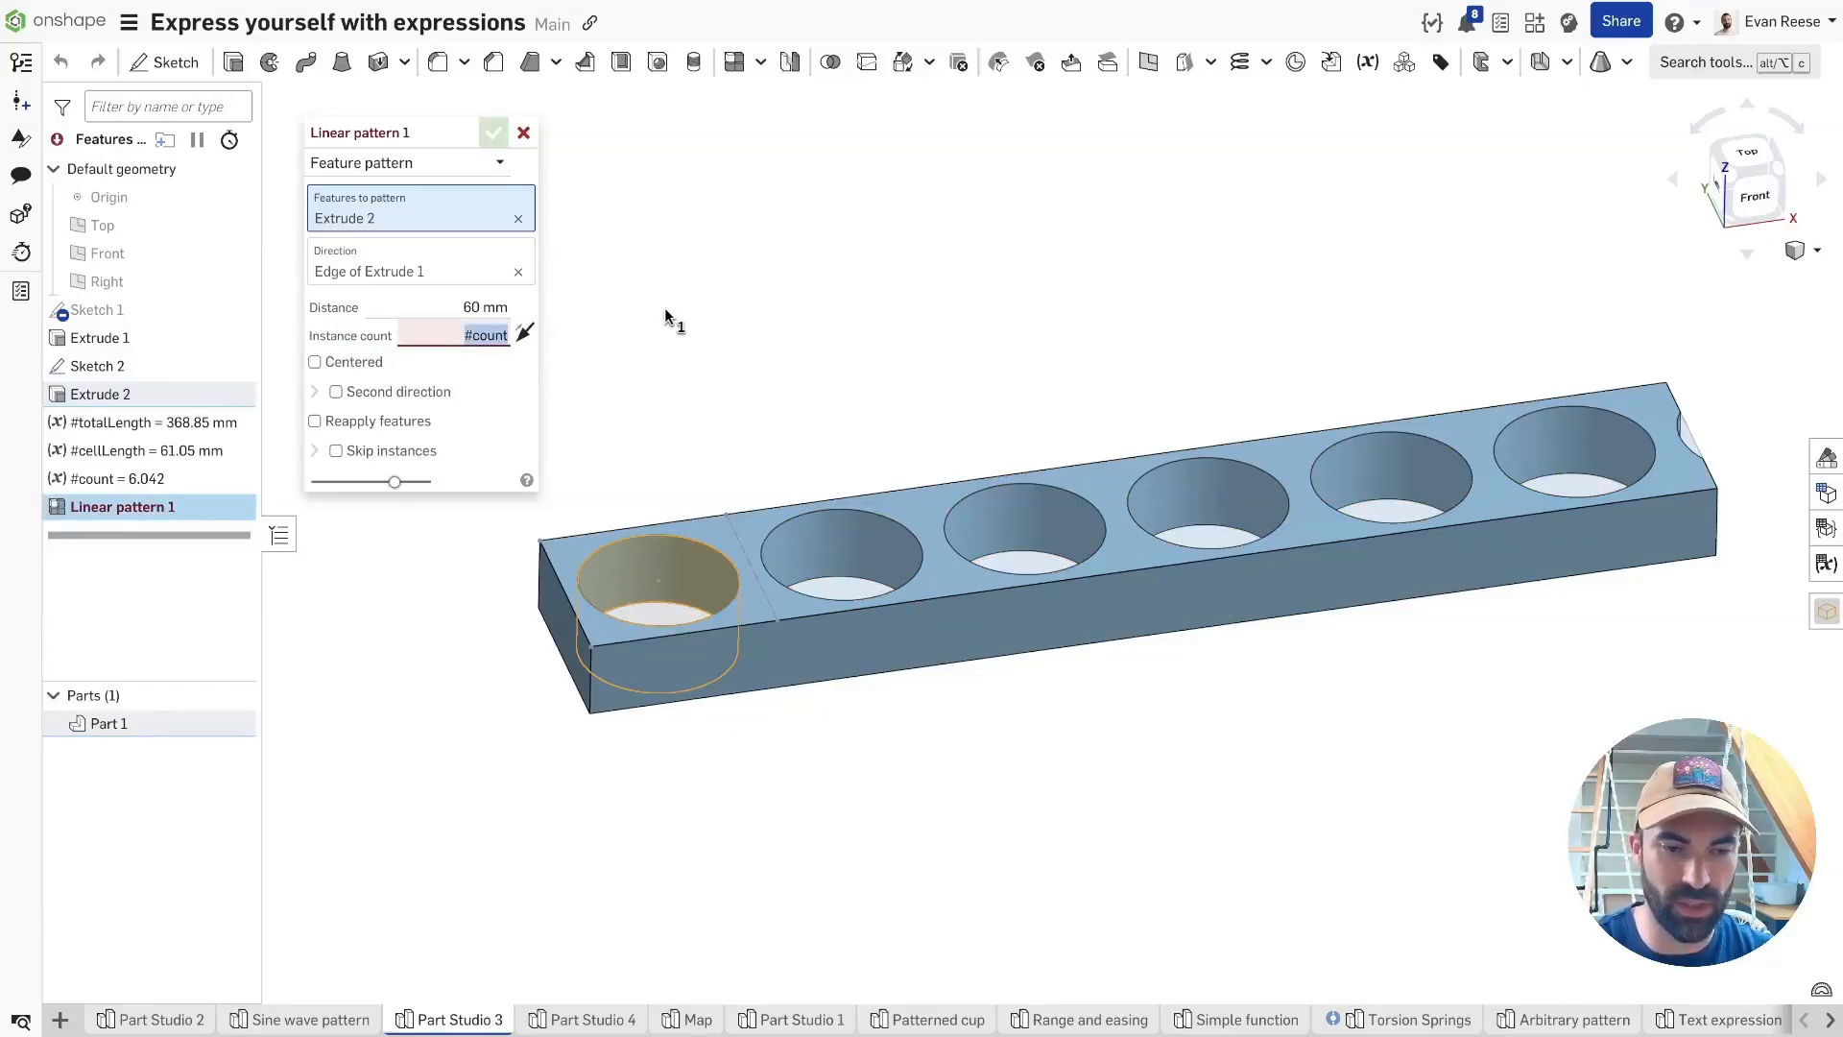
{"action": "left_click", "coordinate": [441, 333]}
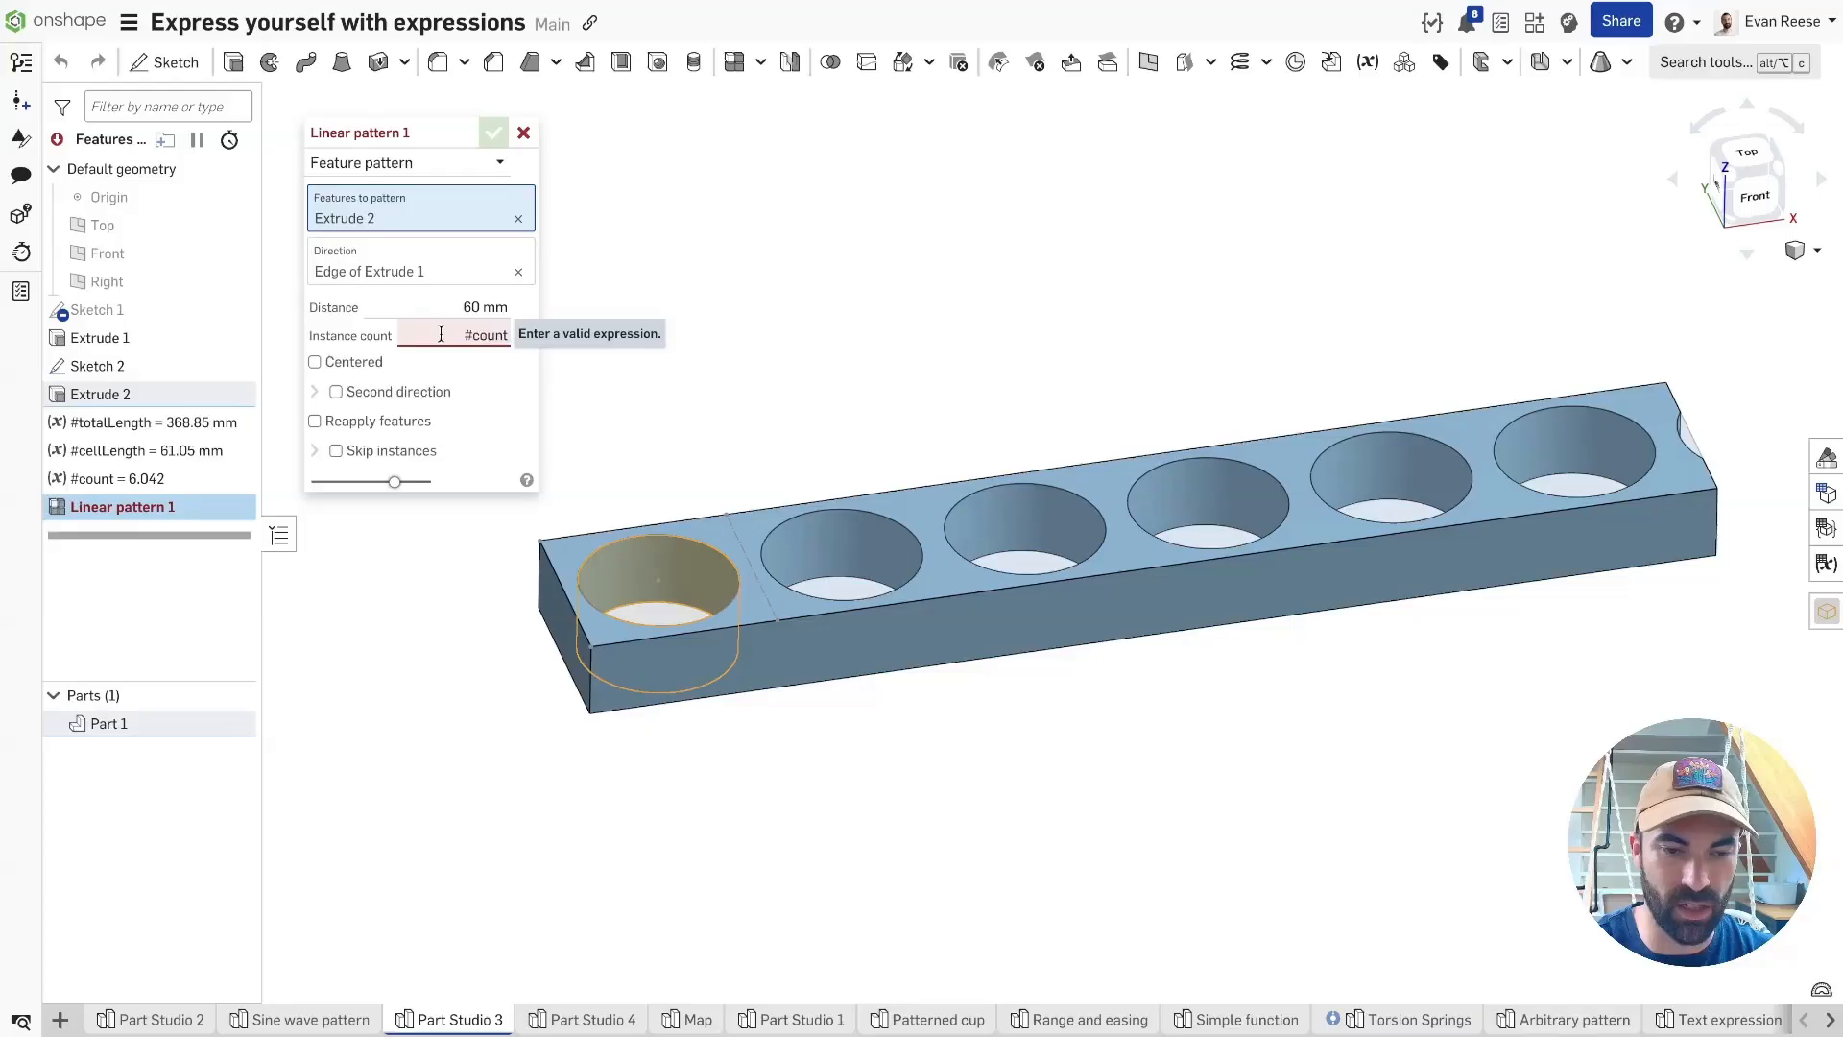
{"action": "left_click", "coordinate": [496, 132]}
Change the count variable's value to round(#totalLength/#cellLength).
{"action": "double_click", "coordinate": [137, 479]}
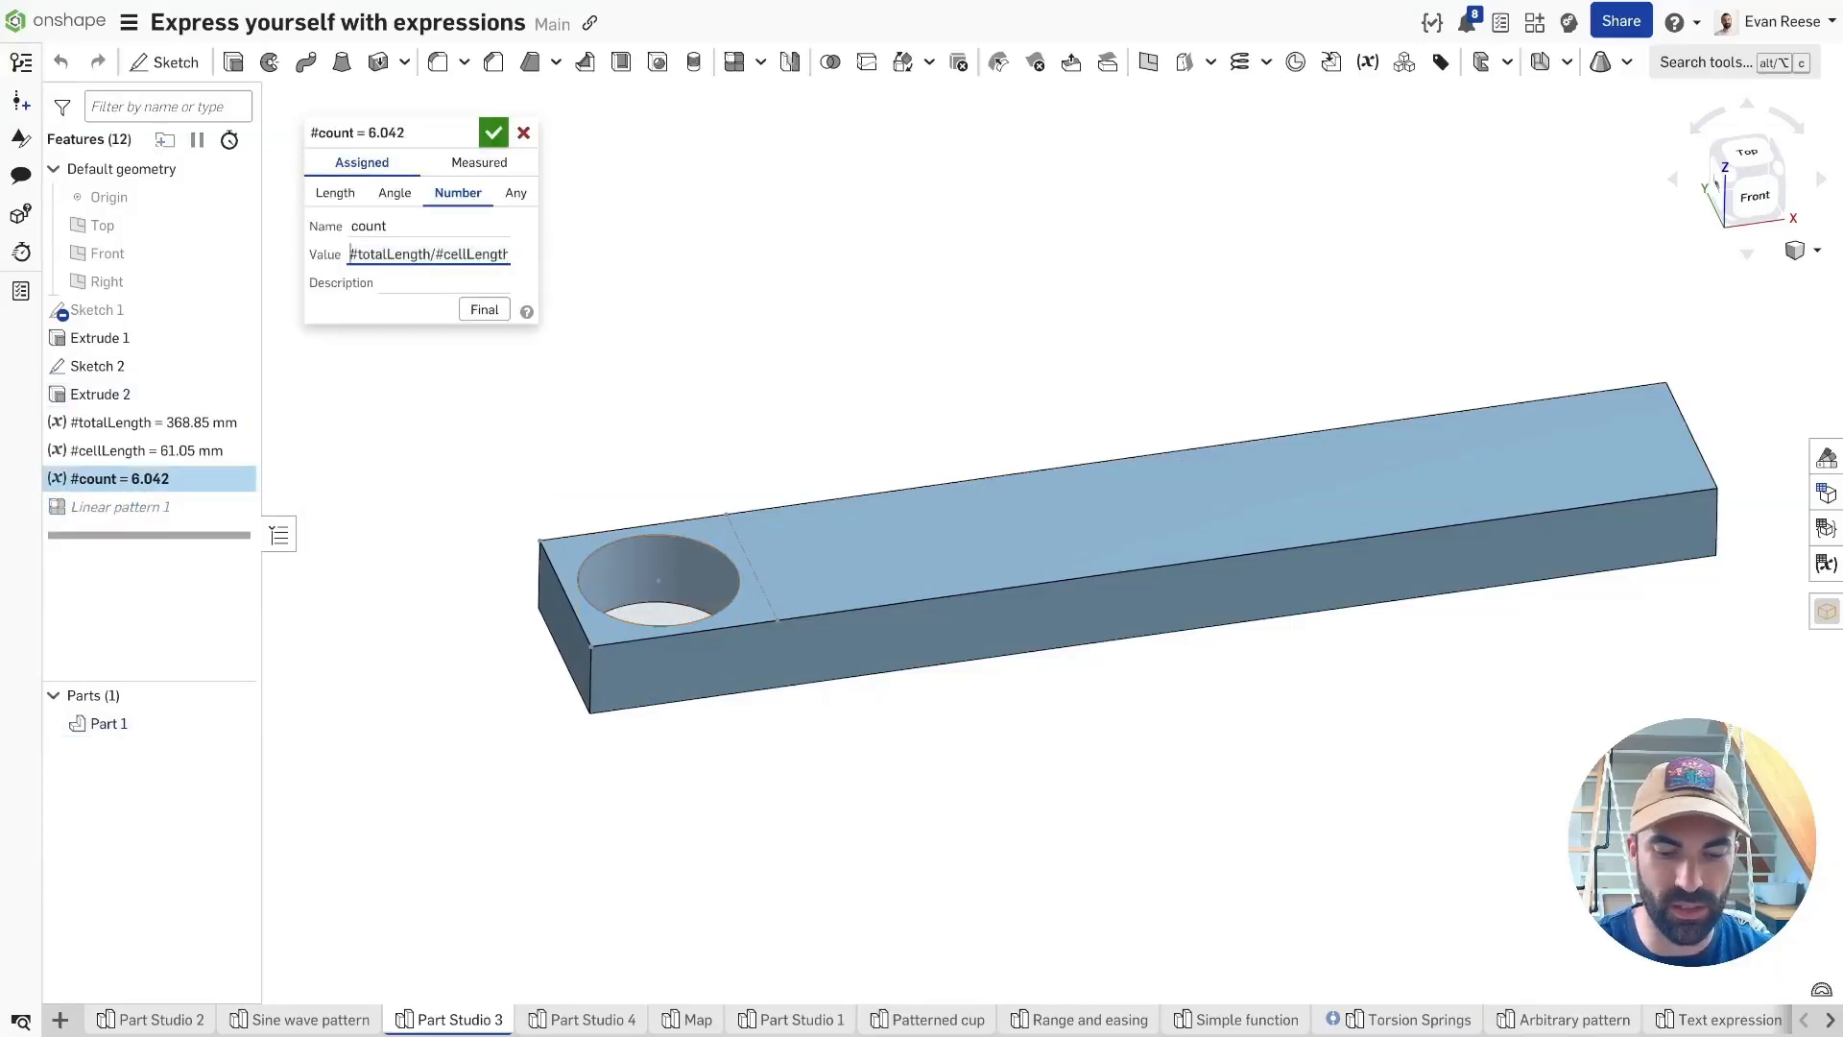
{"action": "type", "text": "round"}
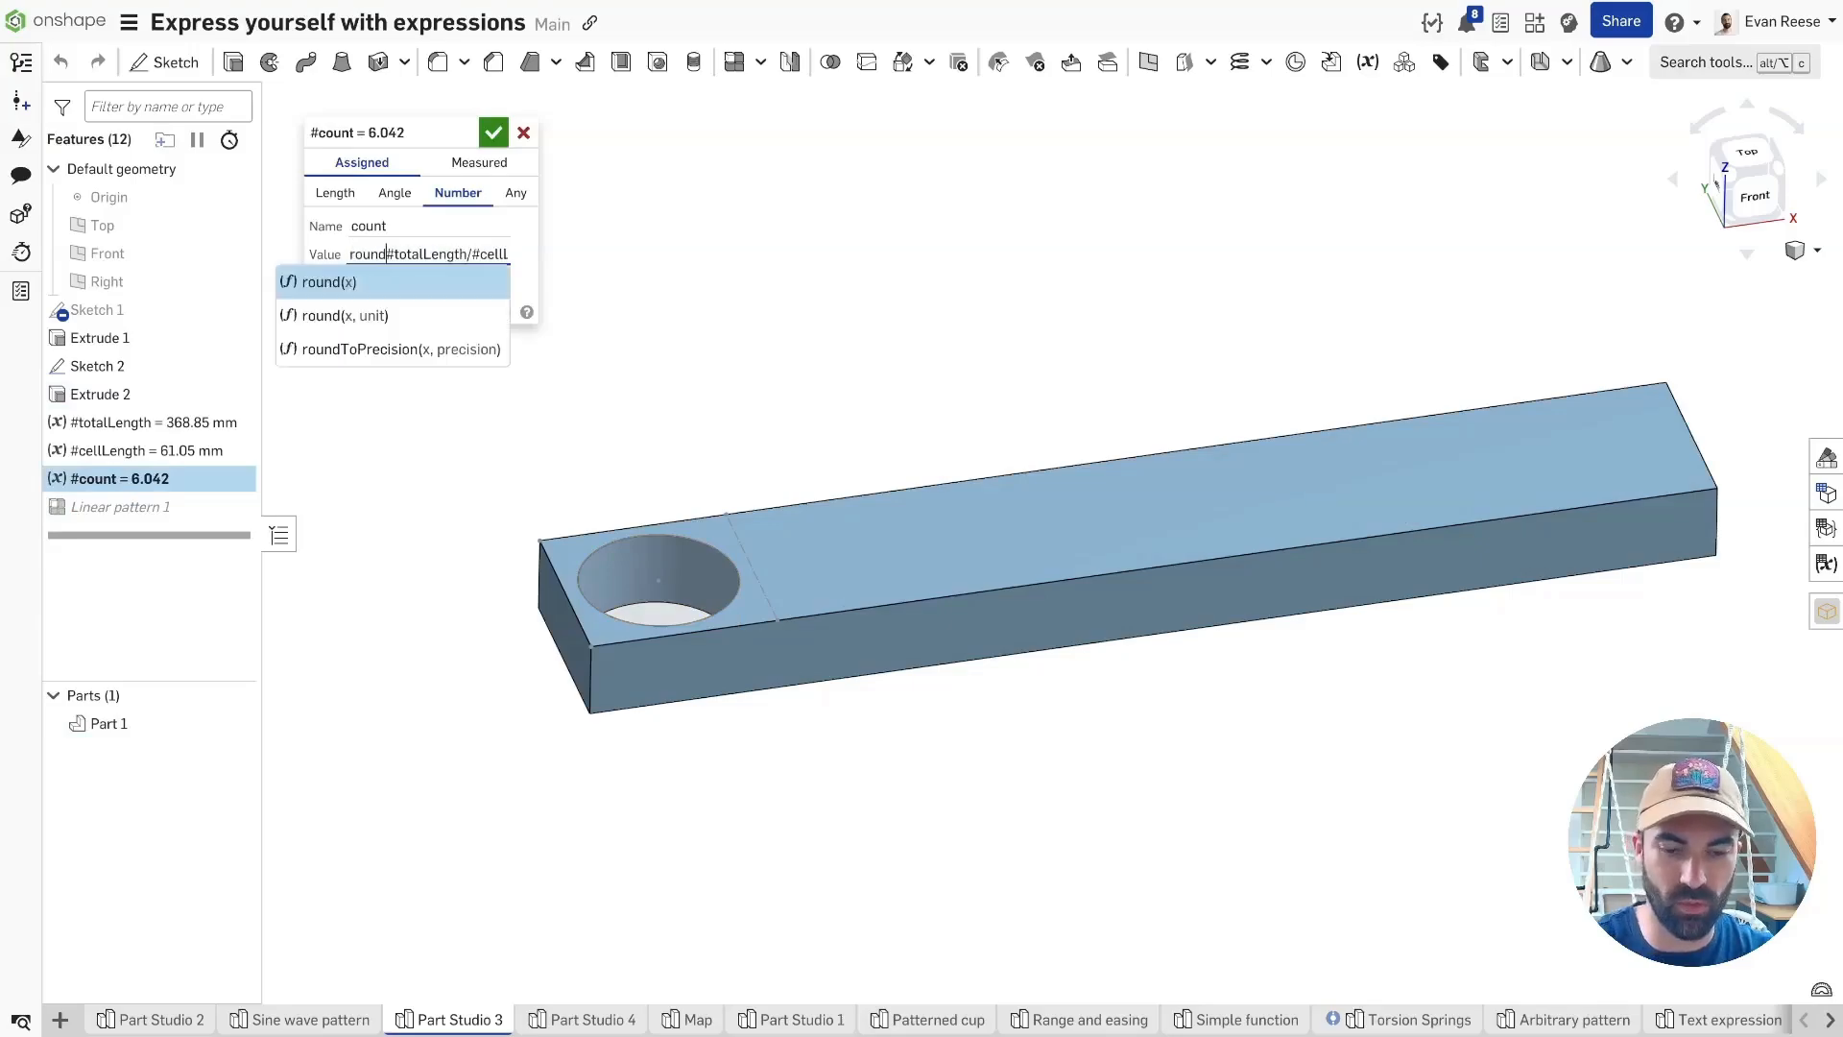
{"action": "type", "text": "("}
{"action": "key", "text": "End"}
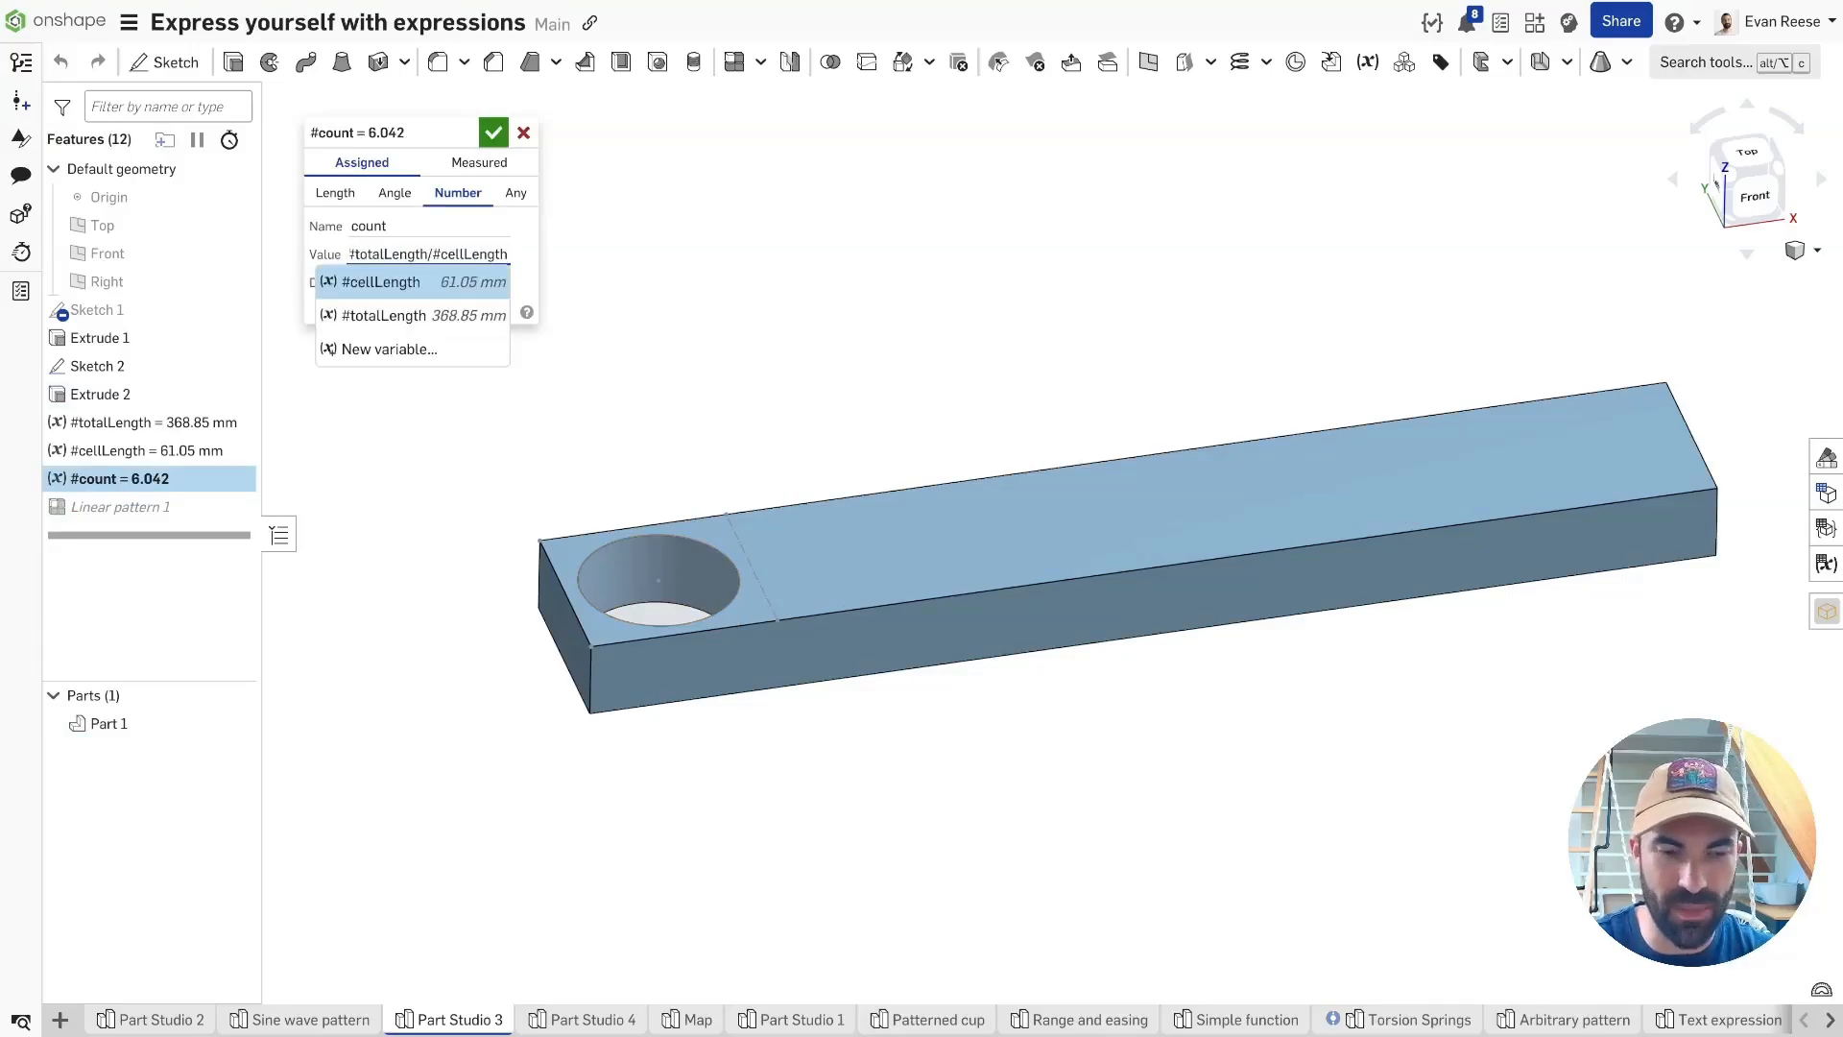
{"action": "key", "text": "Home"}
{"action": "key", "text": "End"}
{"action": "key", "text": "Home"}
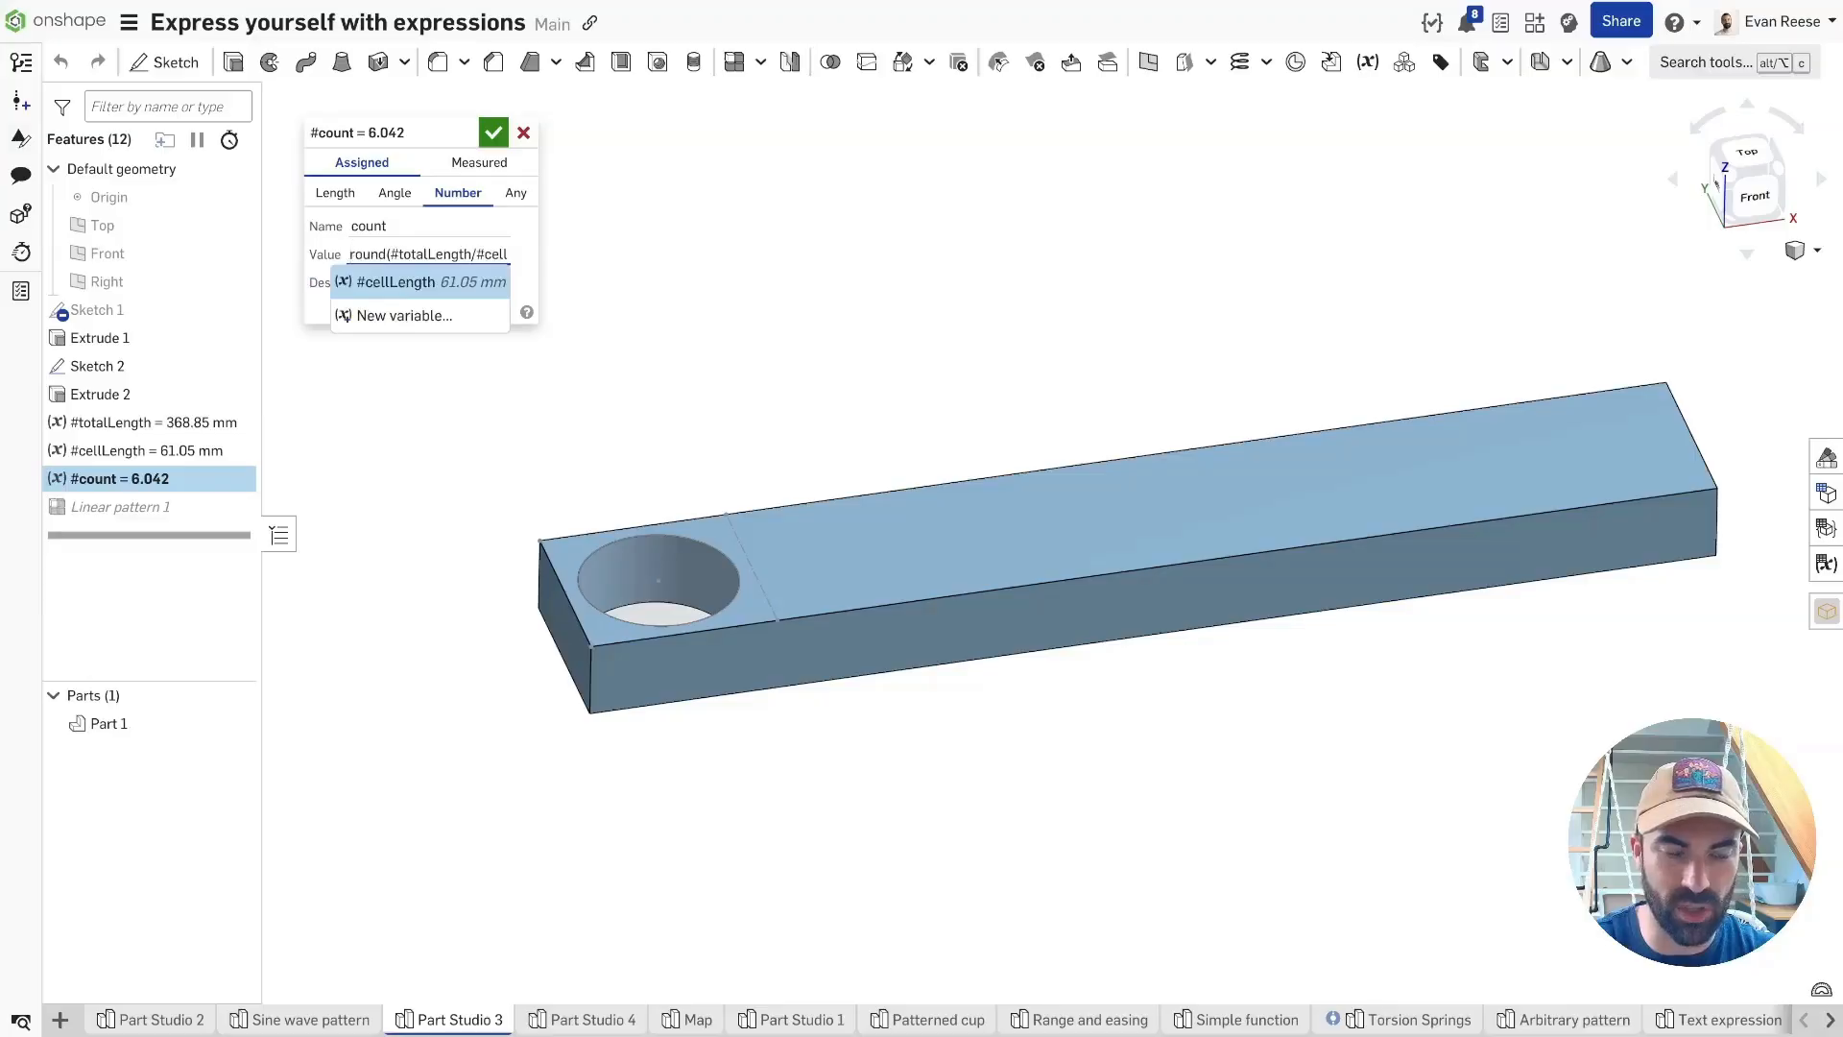
{"action": "key", "text": "End"}
{"action": "key", "text": "Home"}
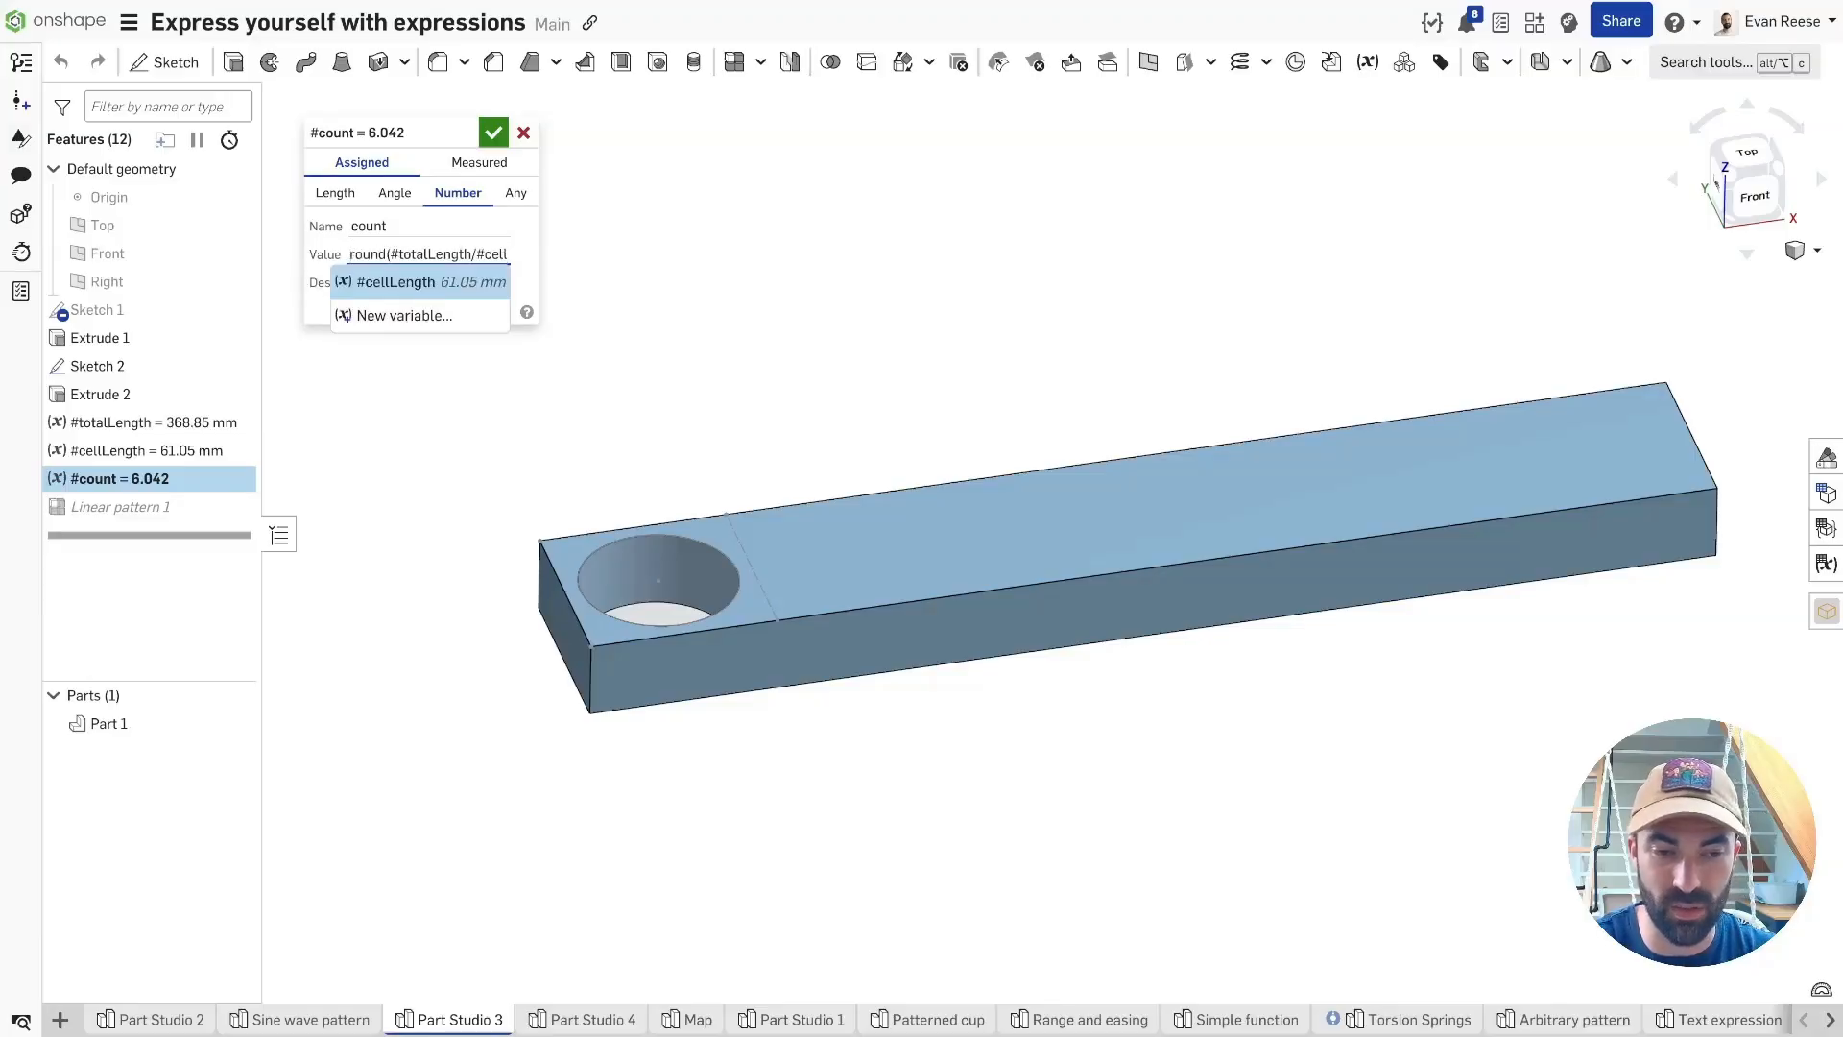
{"action": "key", "text": "End"}
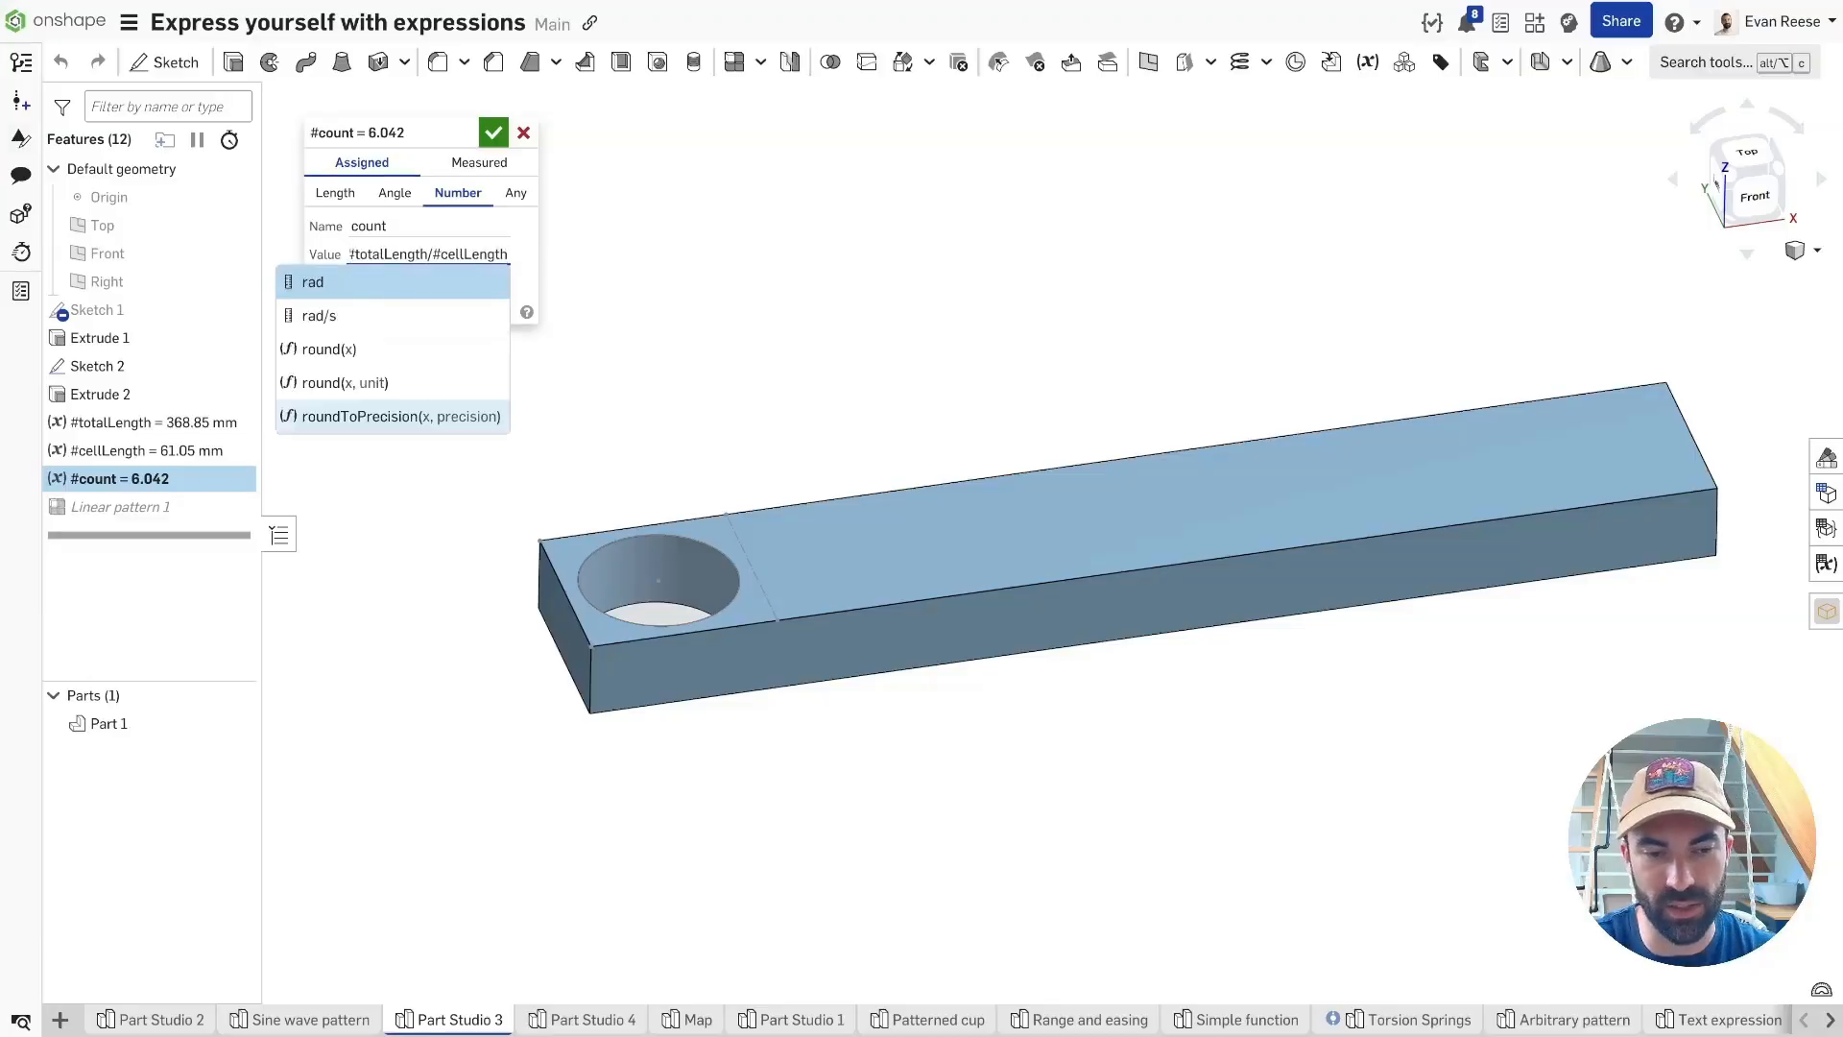
{"action": "type", "text": ")"}
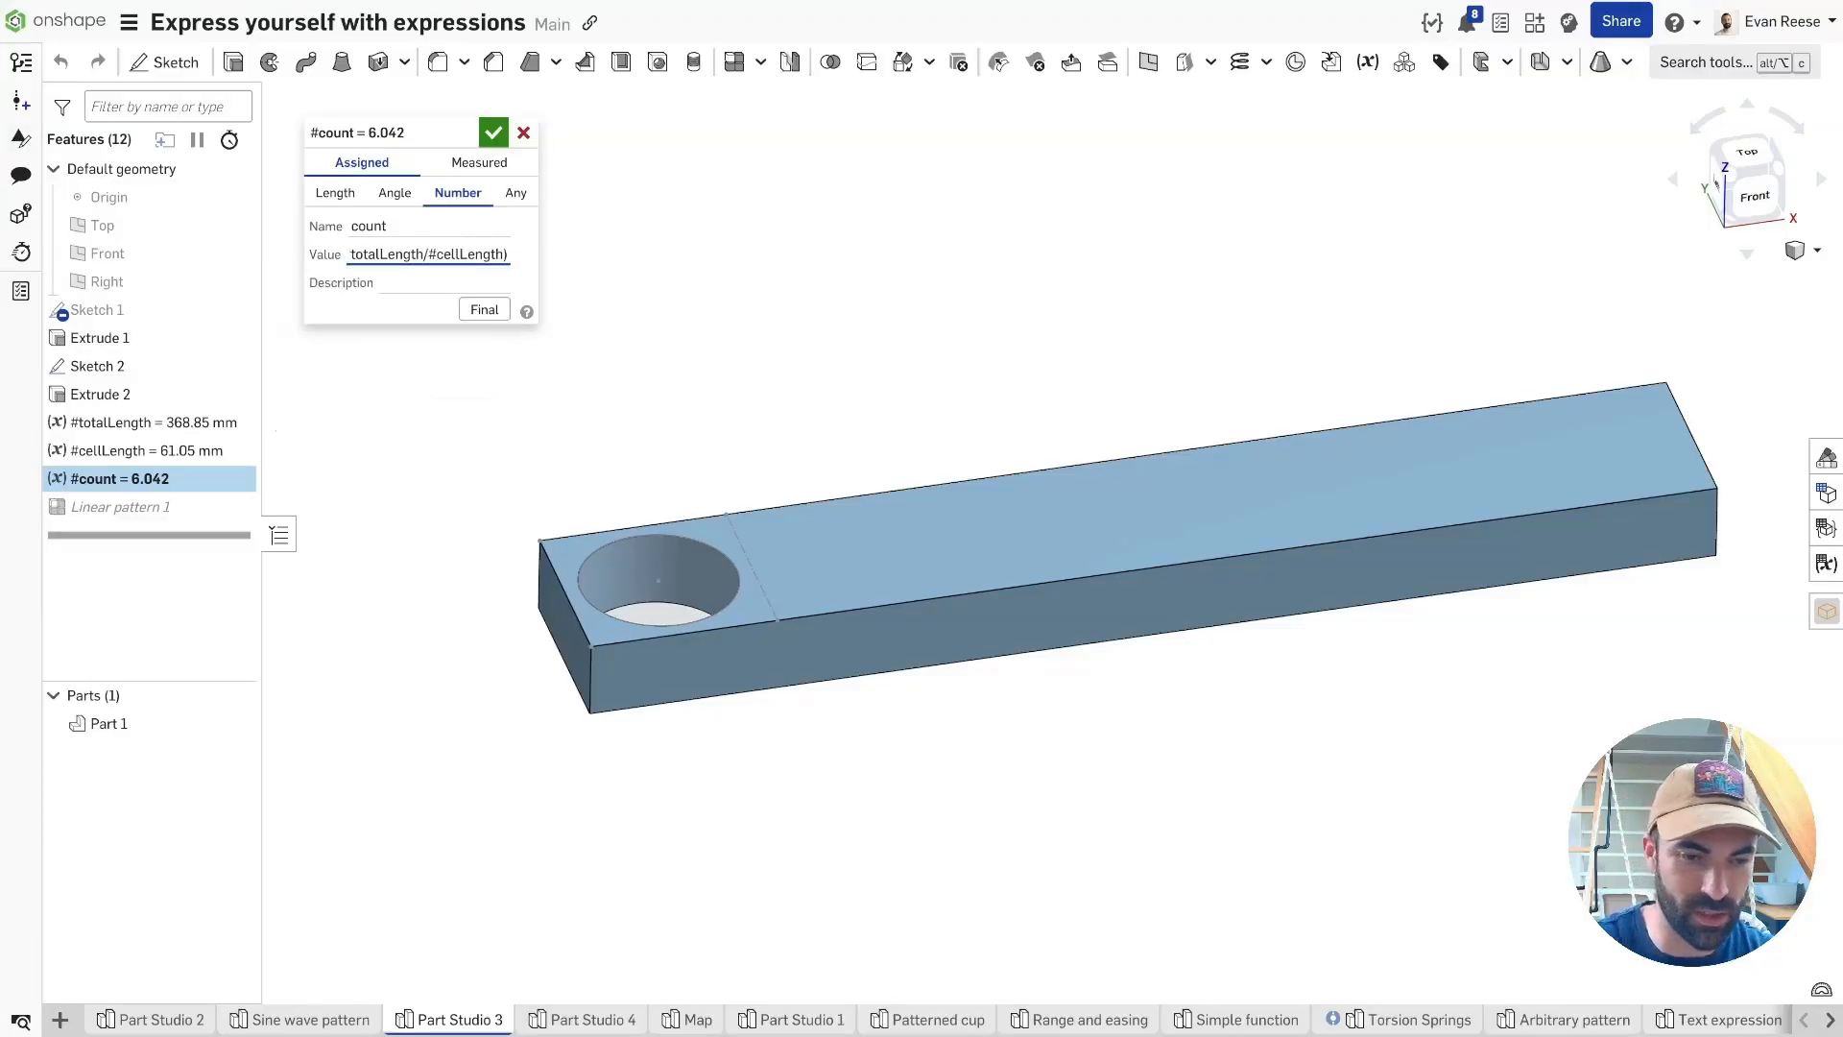
{"action": "key", "text": "Return"}
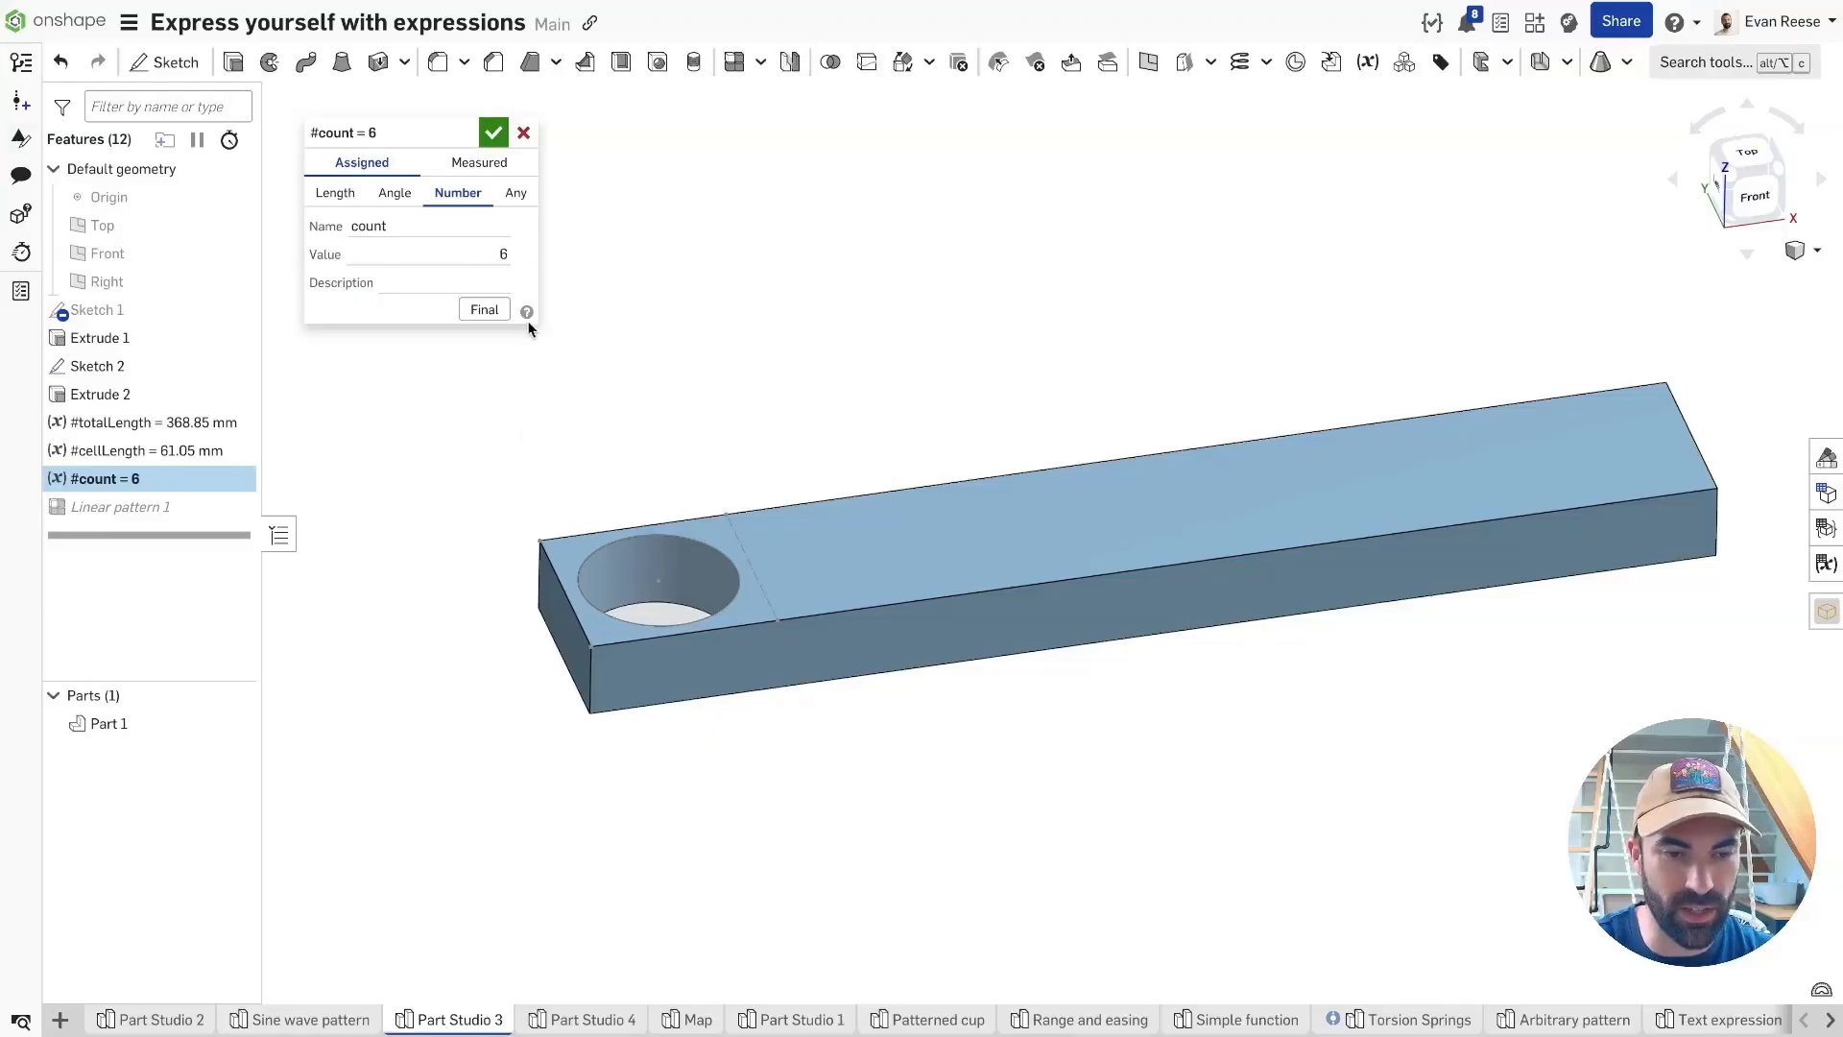
{"action": "left_click", "coordinate": [493, 133]}
Set the instance count of Linear pattern 1 to #count.
{"action": "double_click", "coordinate": [153, 506]}
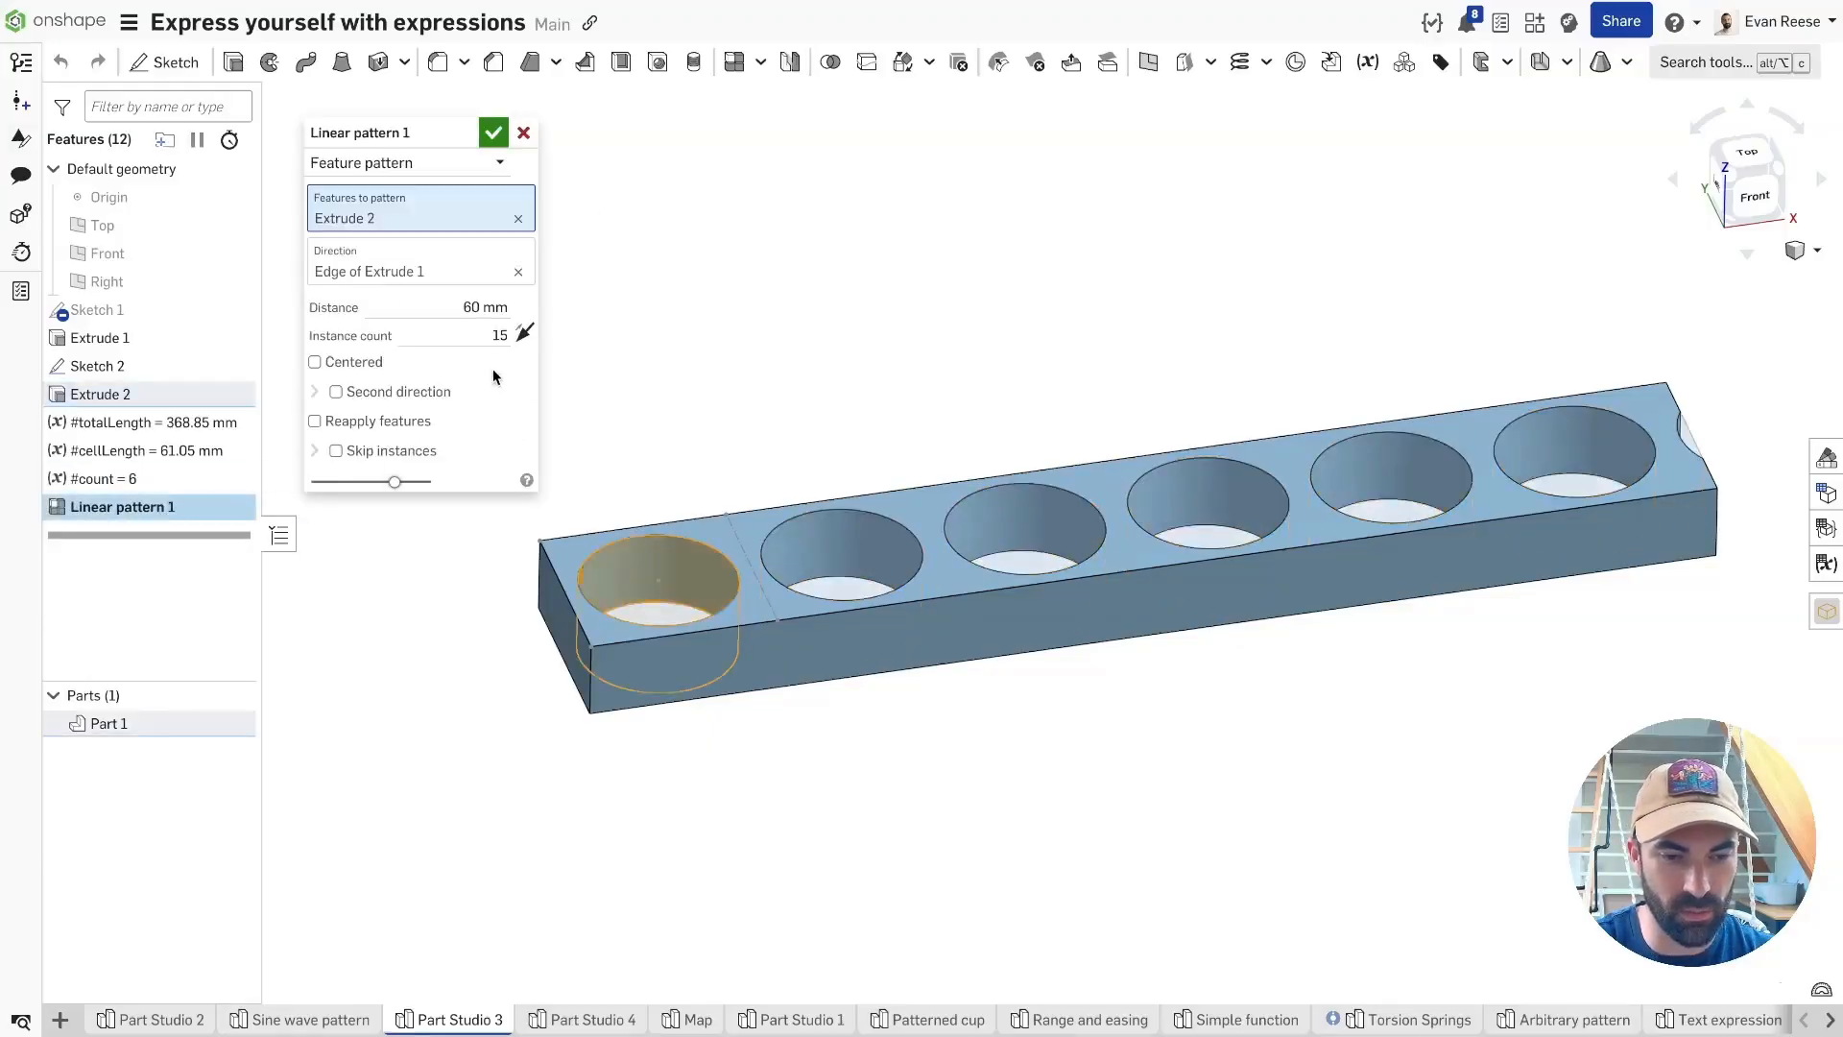
{"action": "left_click", "coordinate": [482, 338]}
{"action": "type", "text": "c"}
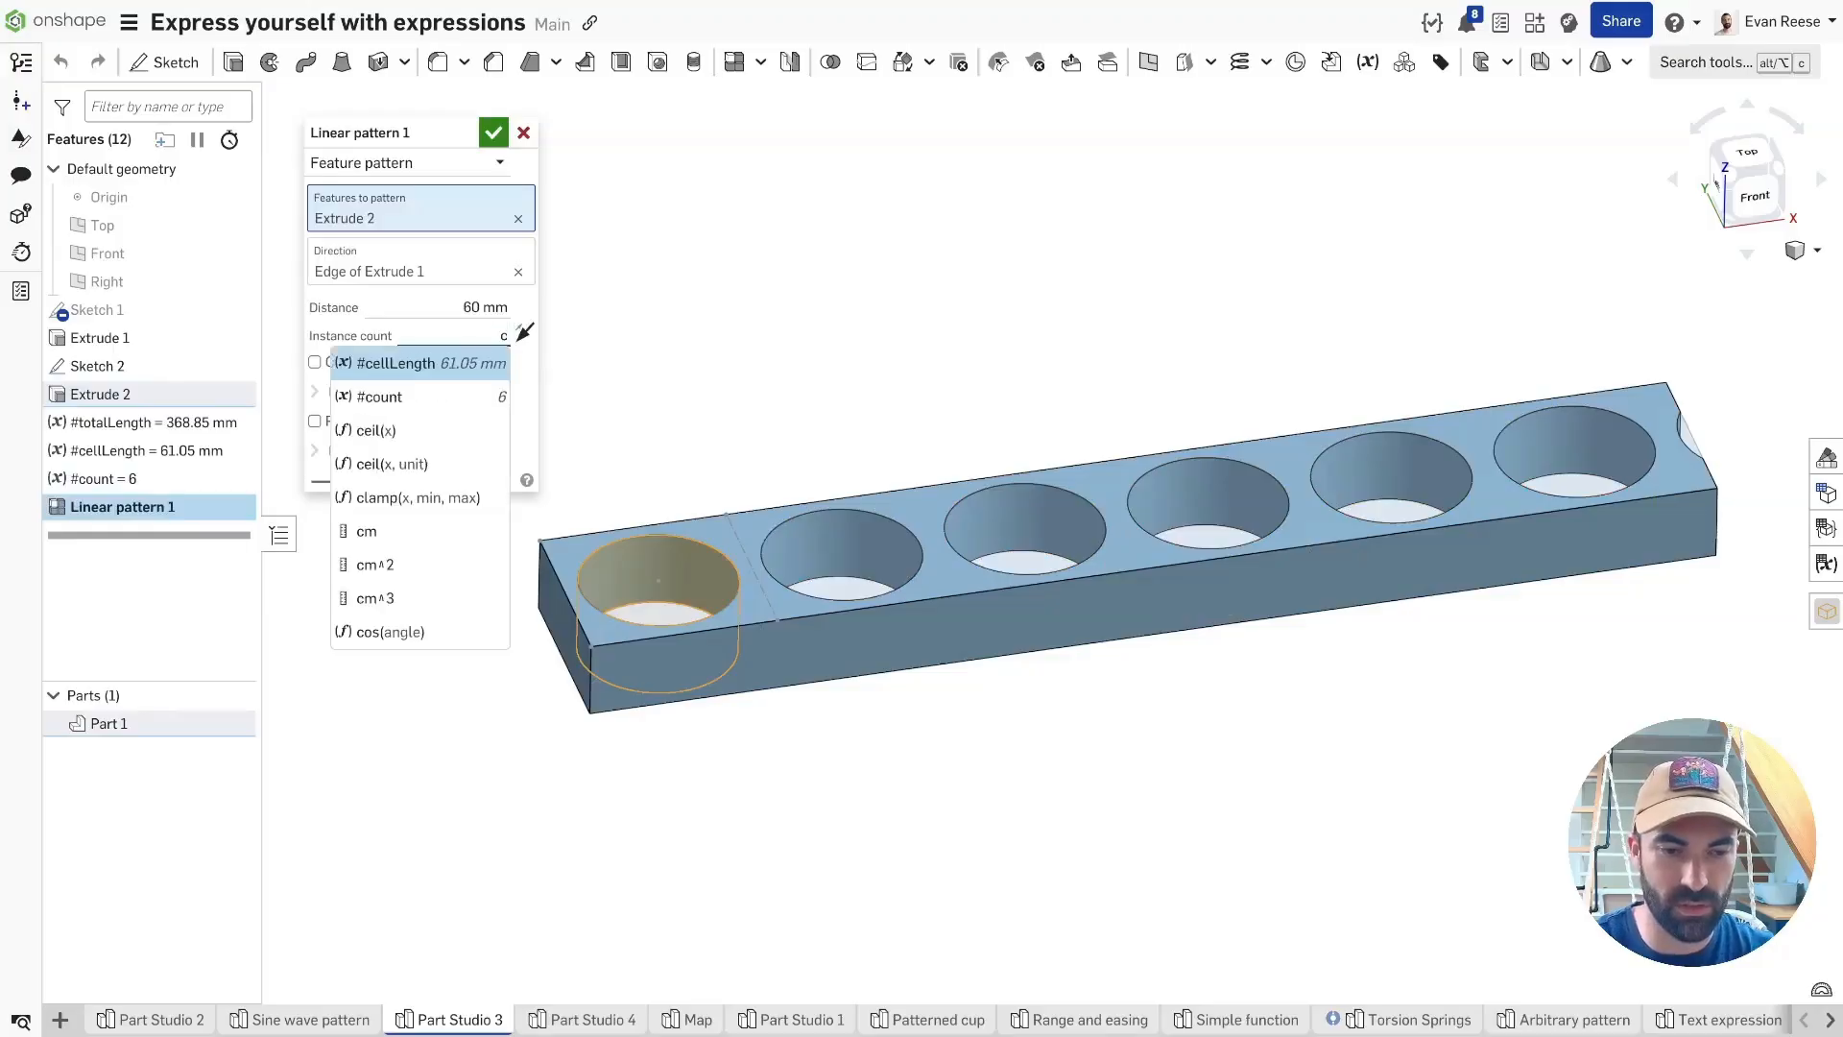
{"action": "key", "text": "Down"}
{"action": "key", "text": "Return"}
{"action": "key", "text": "Return"}
{"action": "left_click", "coordinate": [783, 311]}
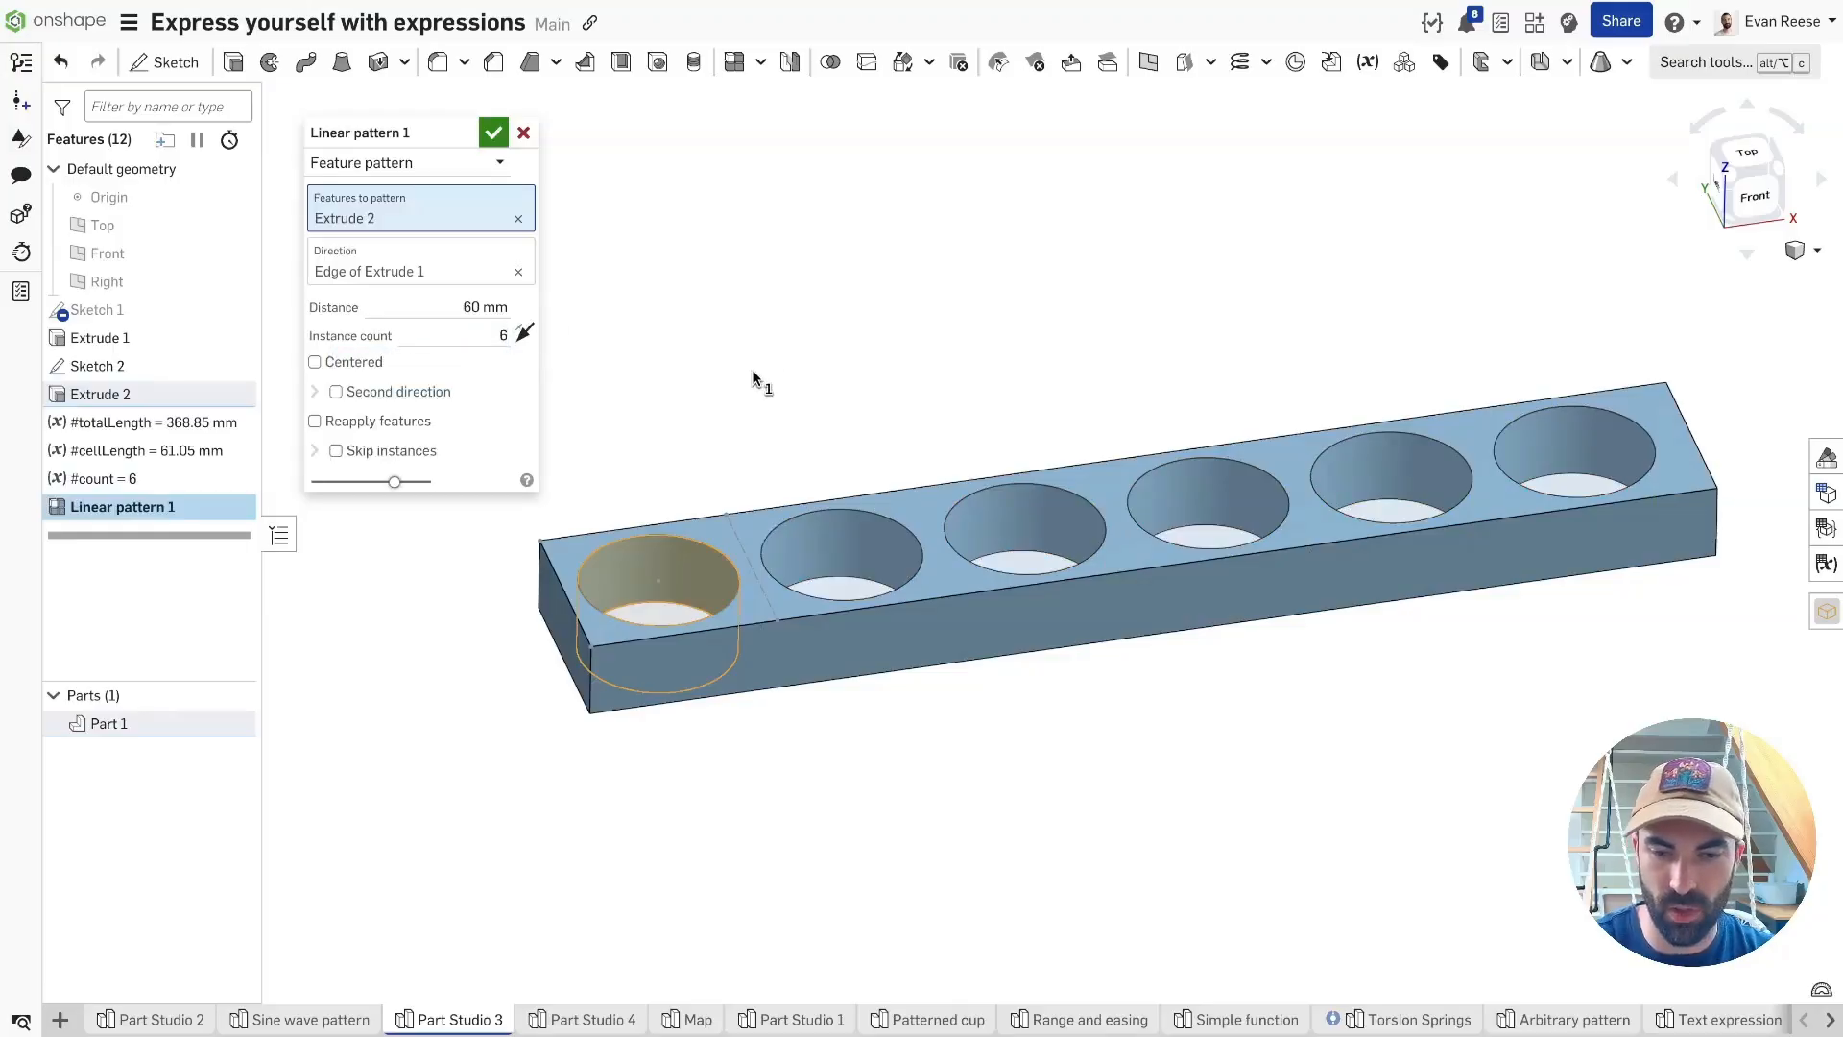
{"action": "scroll", "coordinate": [752, 377], "scroll_direction": "down", "scroll_amount": 3}
{"action": "left_click", "coordinate": [494, 132]}
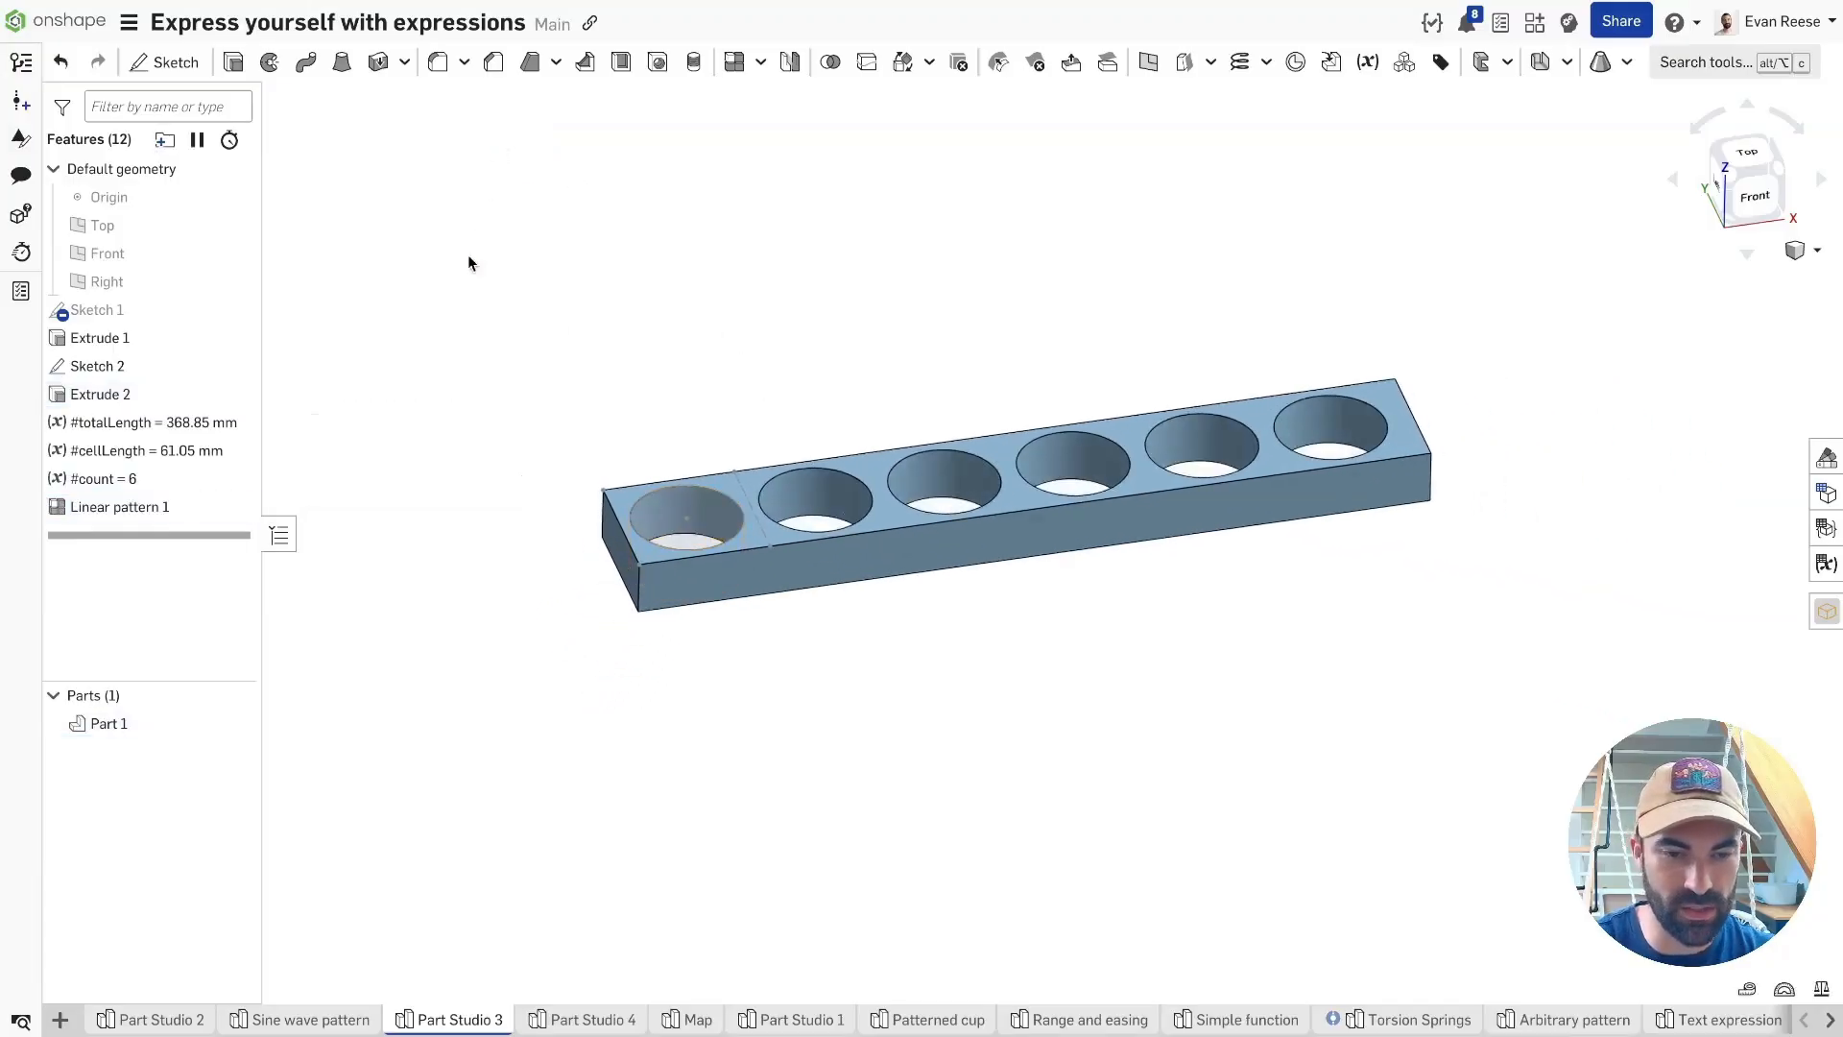
Lengthen the rectangle in Sketch 1 to about 409 mm by moving its short right-hand edge, with the final part displayed.
{"action": "double_click", "coordinate": [153, 312]}
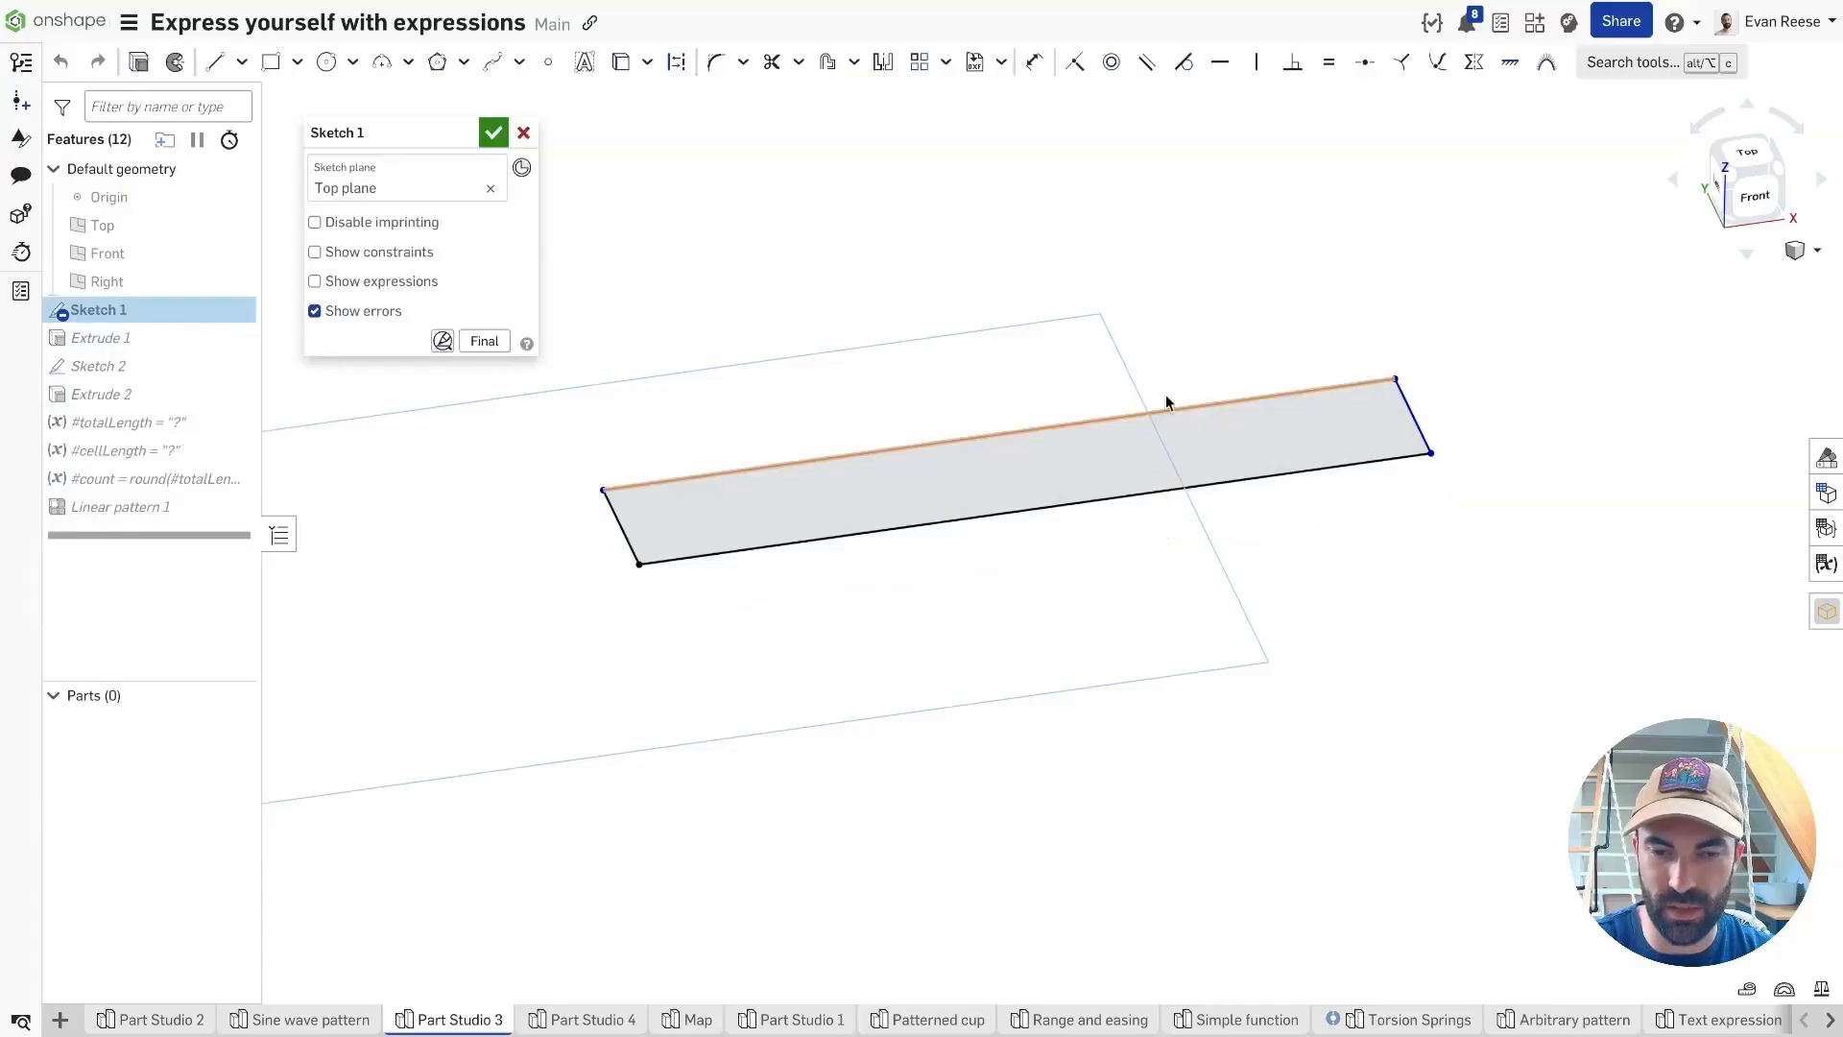
{"action": "left_click", "coordinate": [484, 341]}
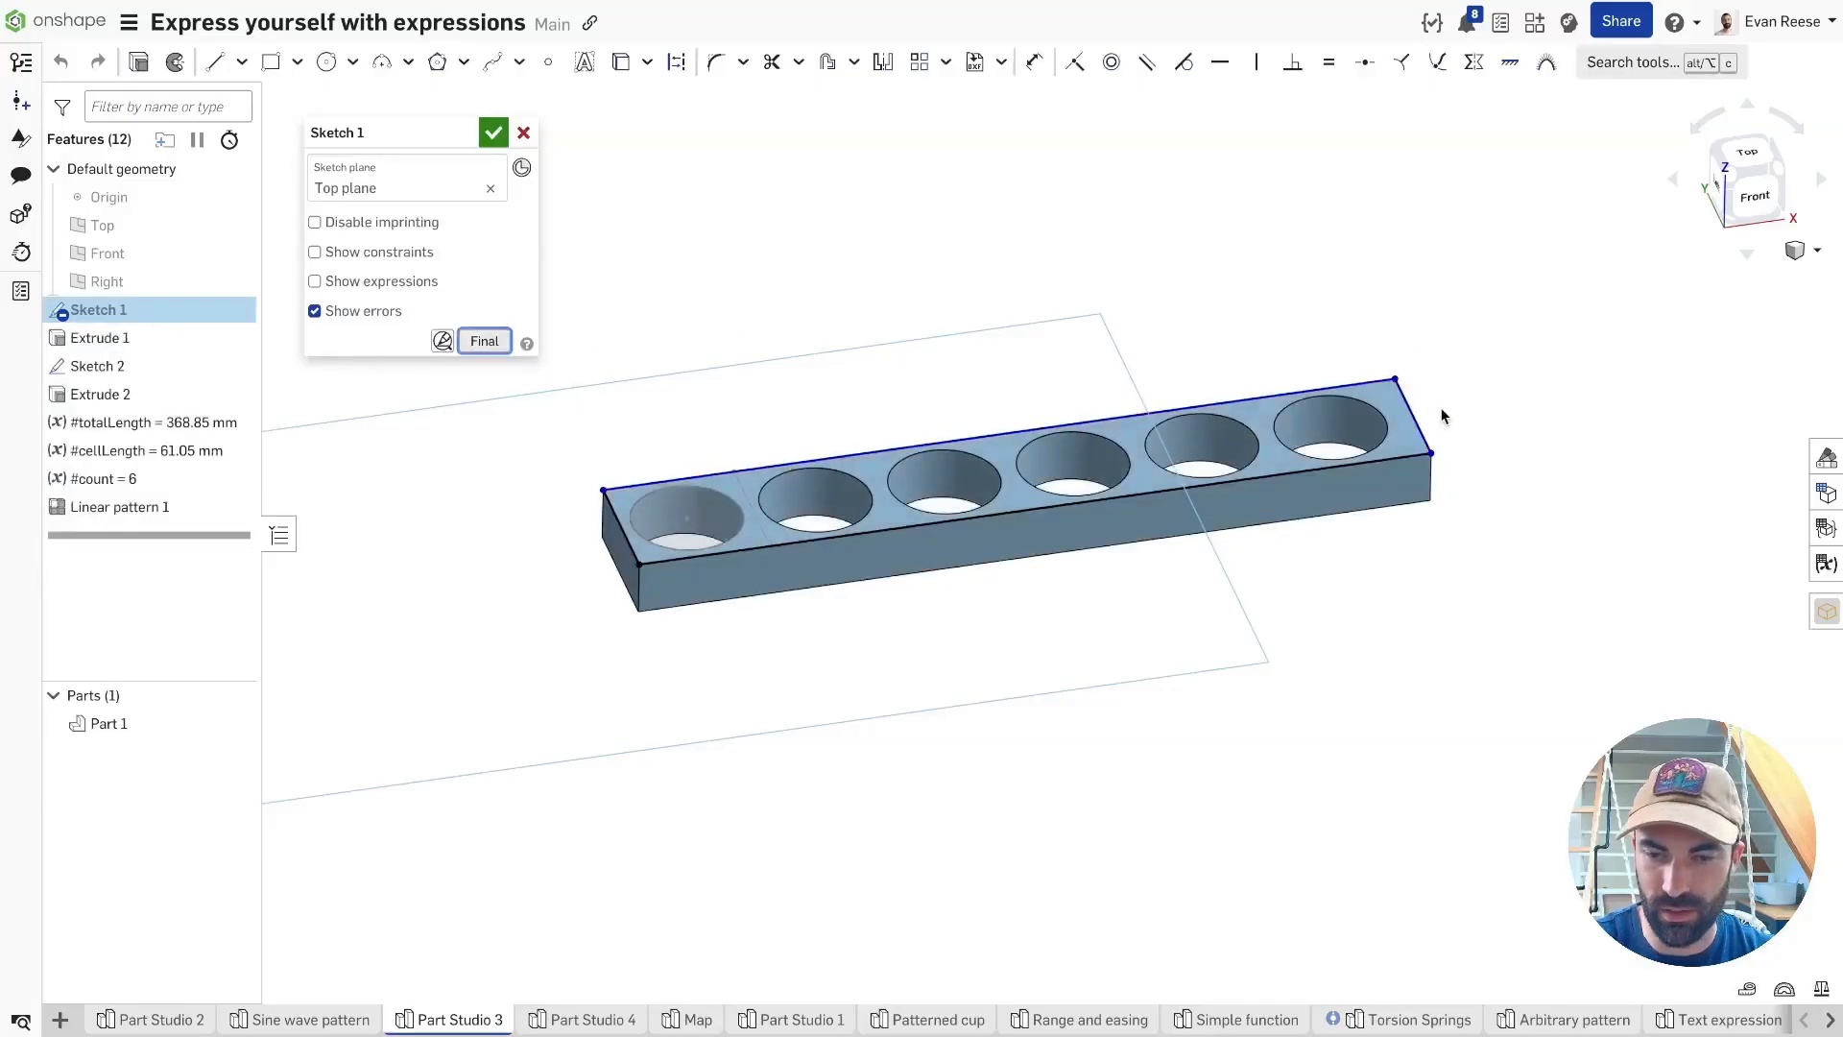
{"action": "left_click_drag", "start_coordinate": [1442, 416], "coordinate": [1504, 415]}
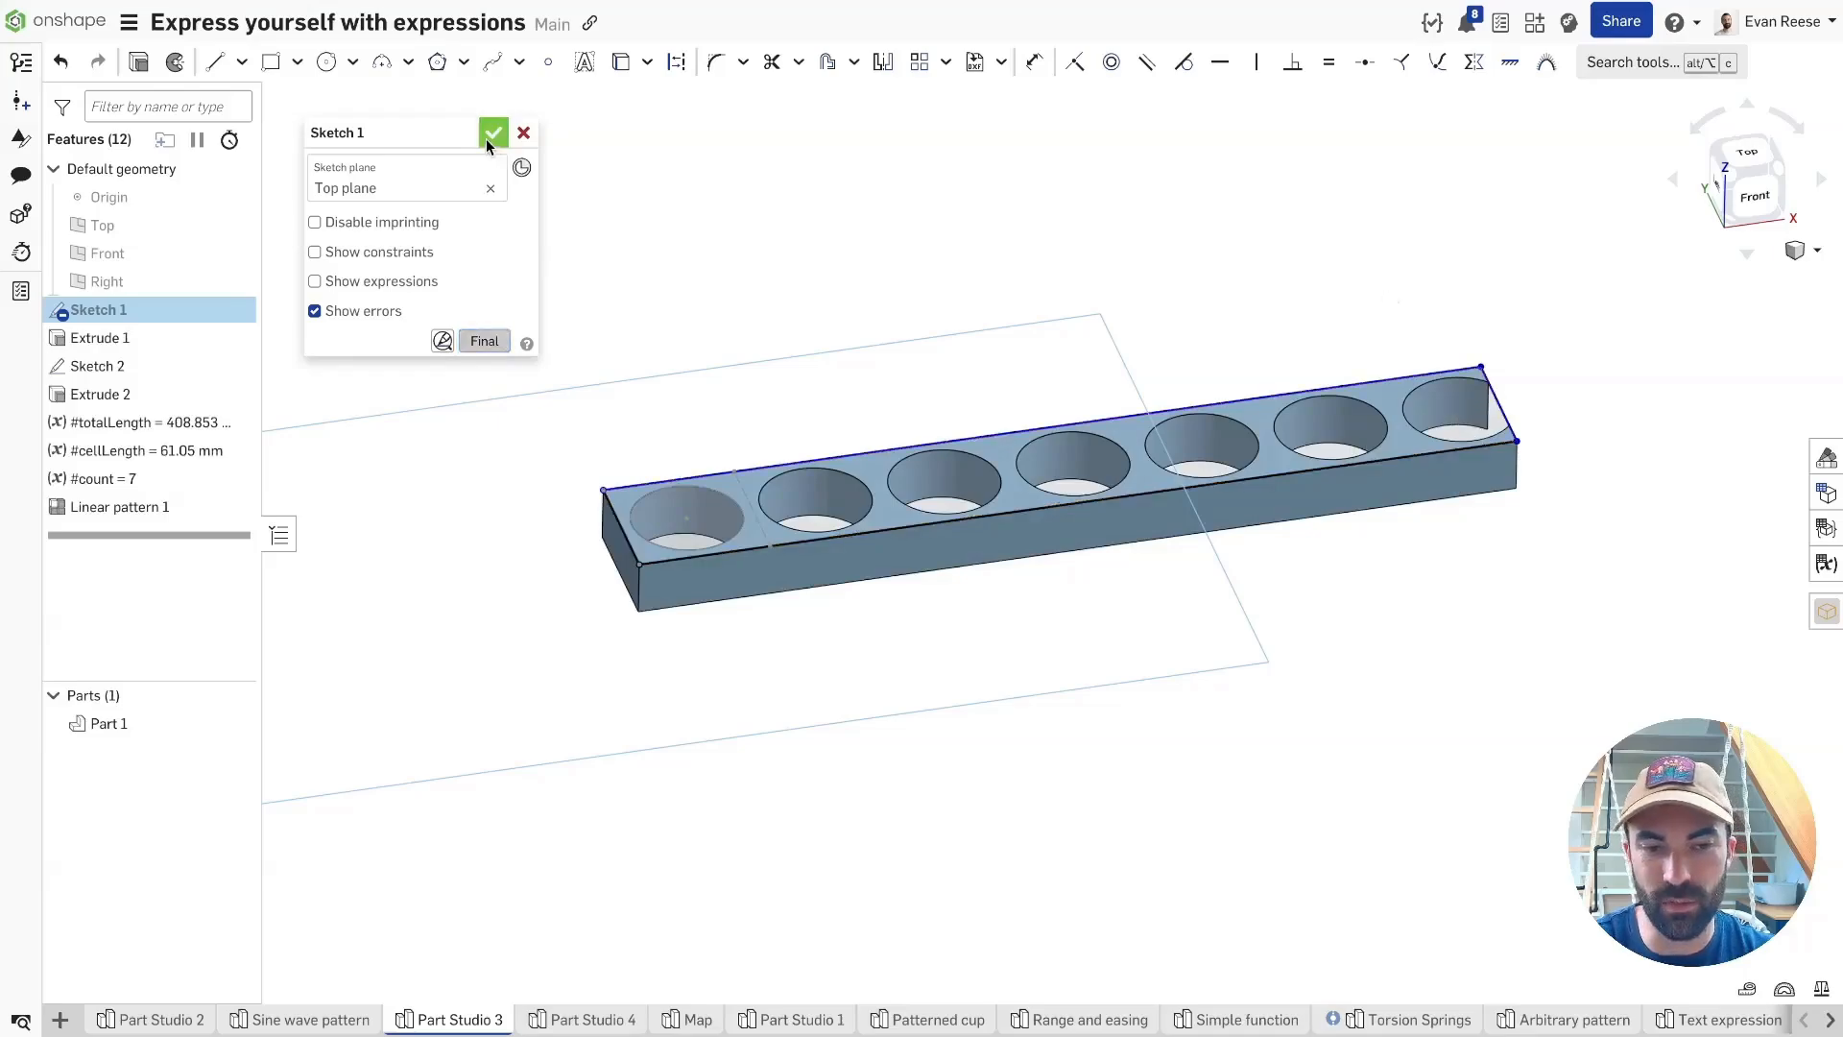
{"action": "left_click", "coordinate": [489, 135]}
Replace round with floor in the count variable's value, giving floor(#totalLength/#cellLength).
{"action": "middle_click_drag", "start_coordinate": [716, 295], "coordinate": [526, 319]}
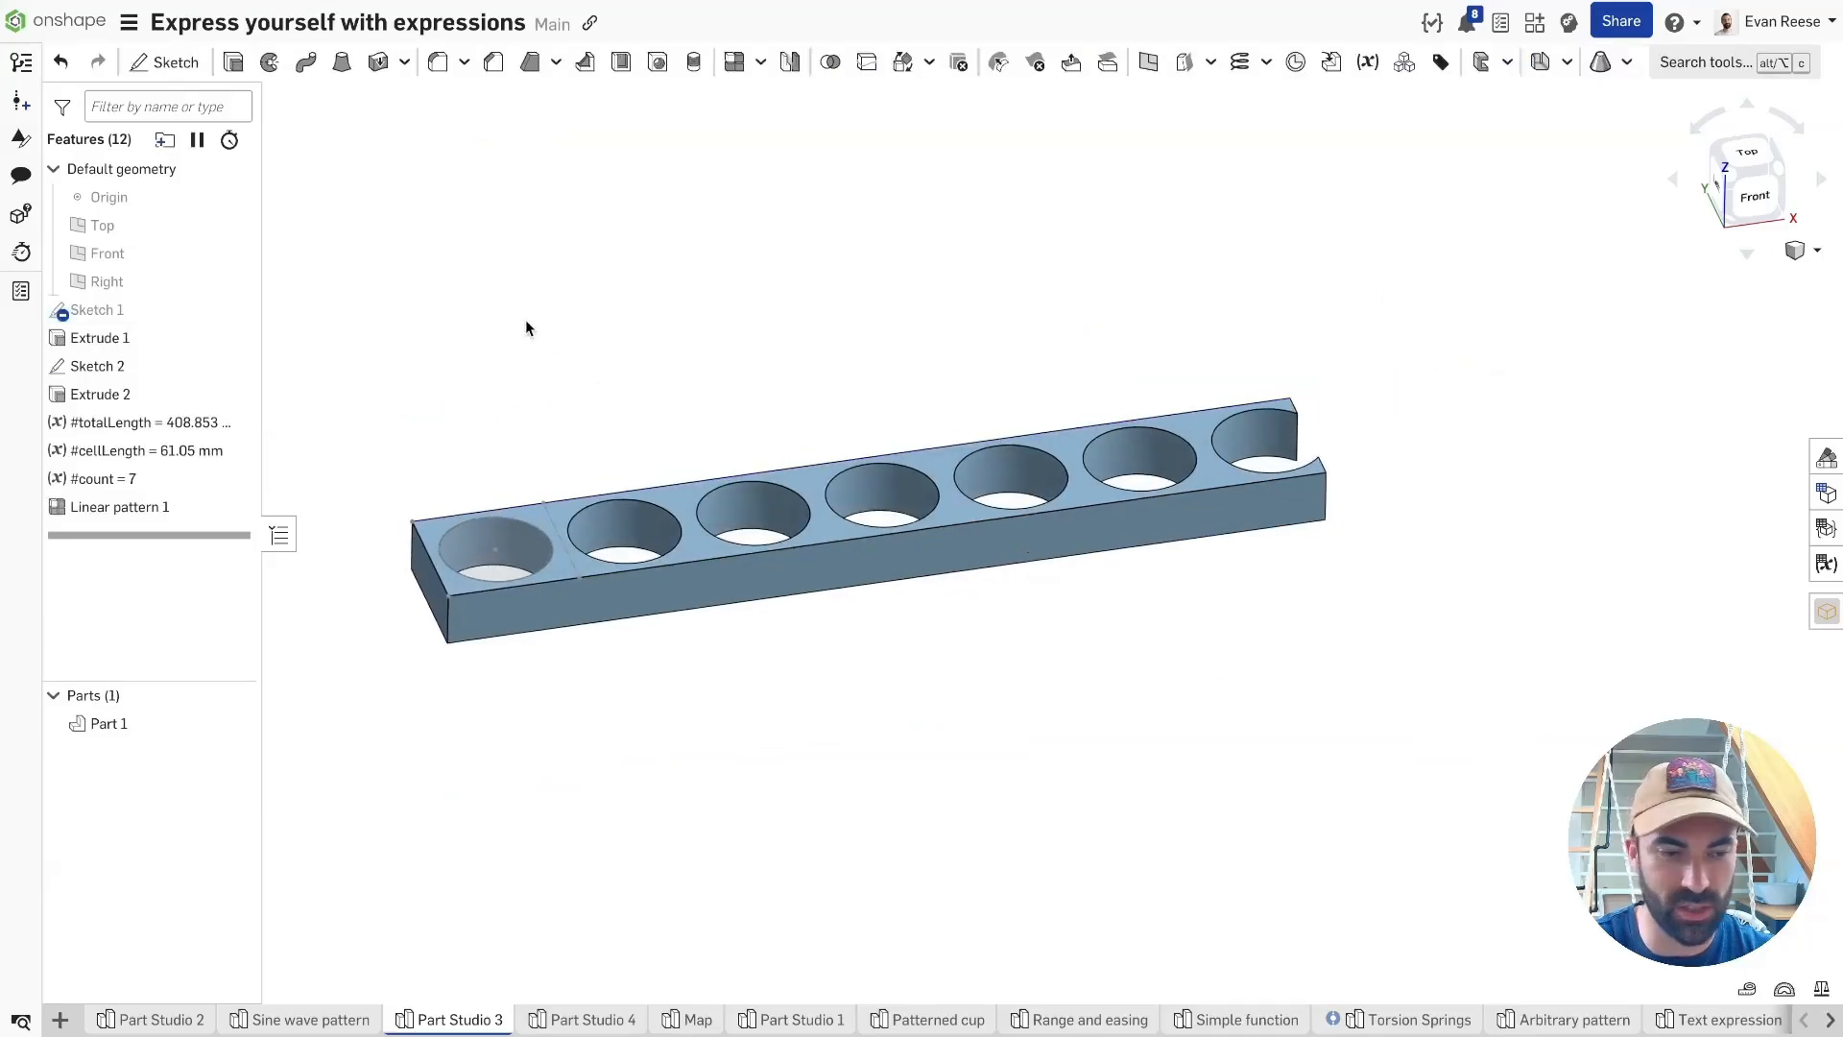
{"action": "double_click", "coordinate": [150, 478]}
{"action": "key", "text": "Home"}
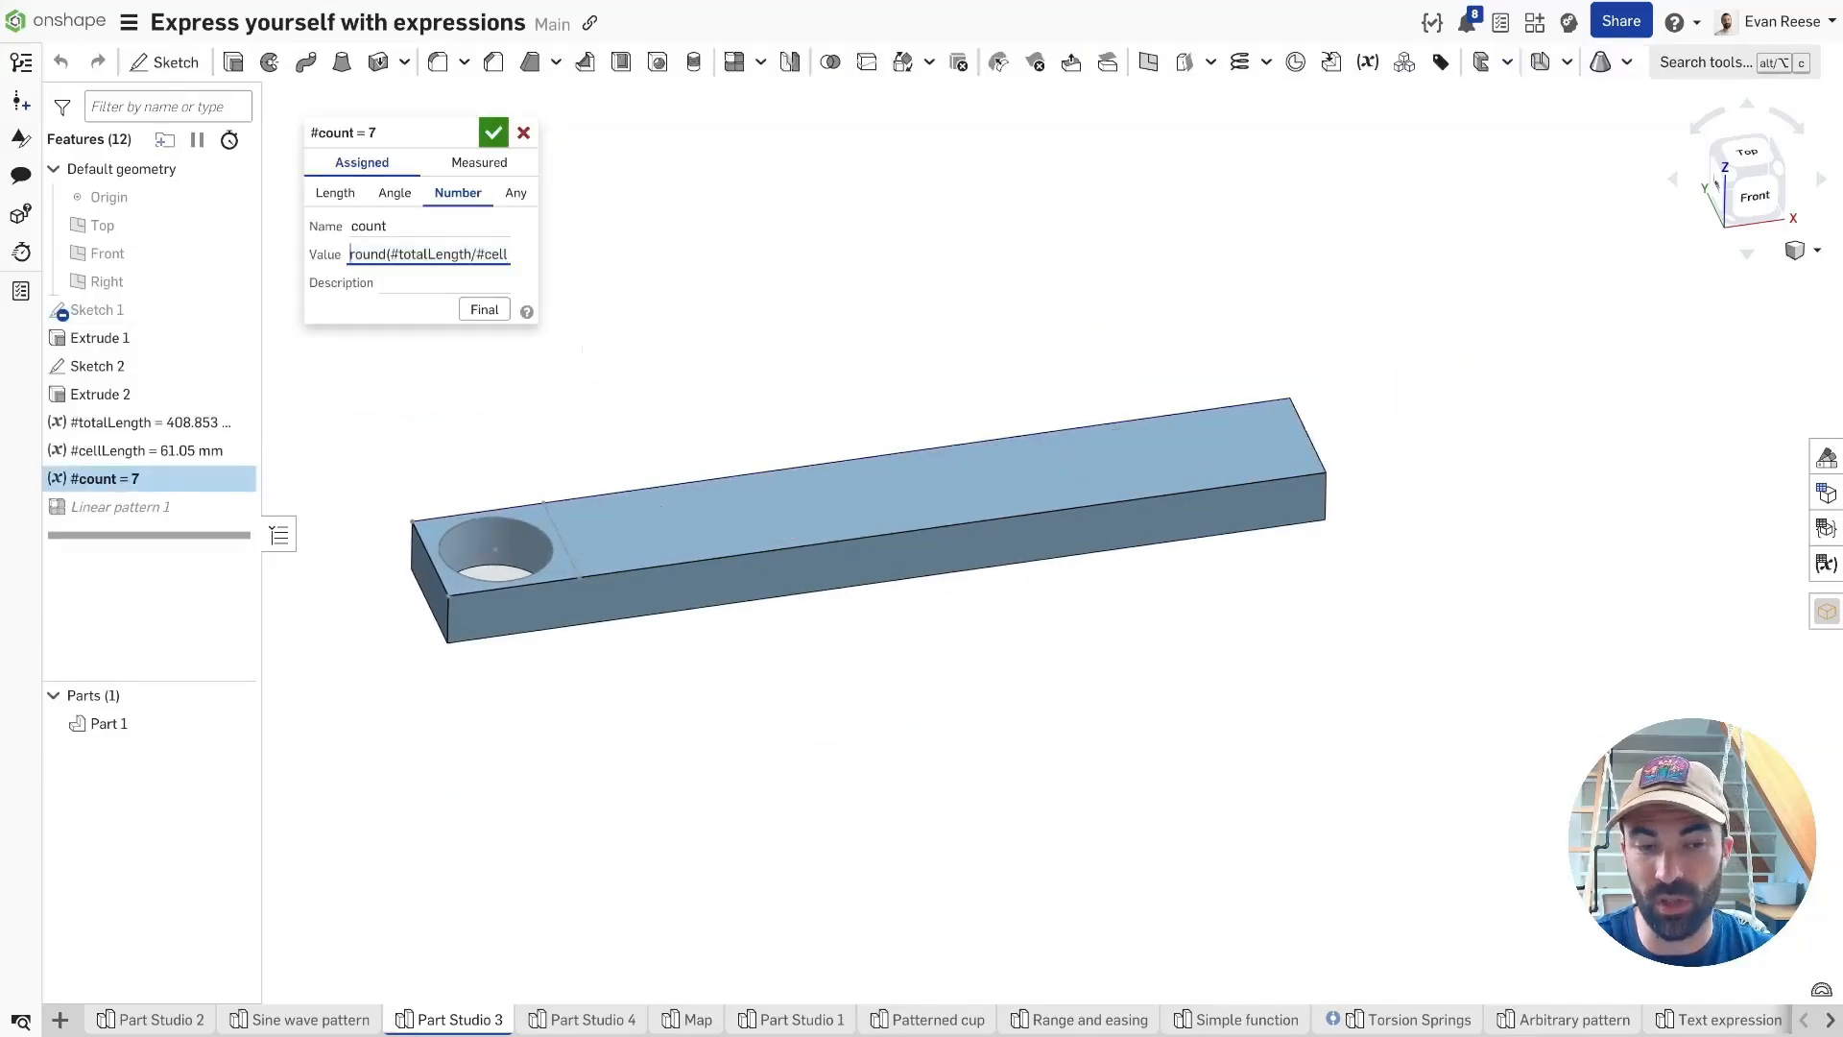
{"action": "key", "text": "ctrl+shift+Right"}
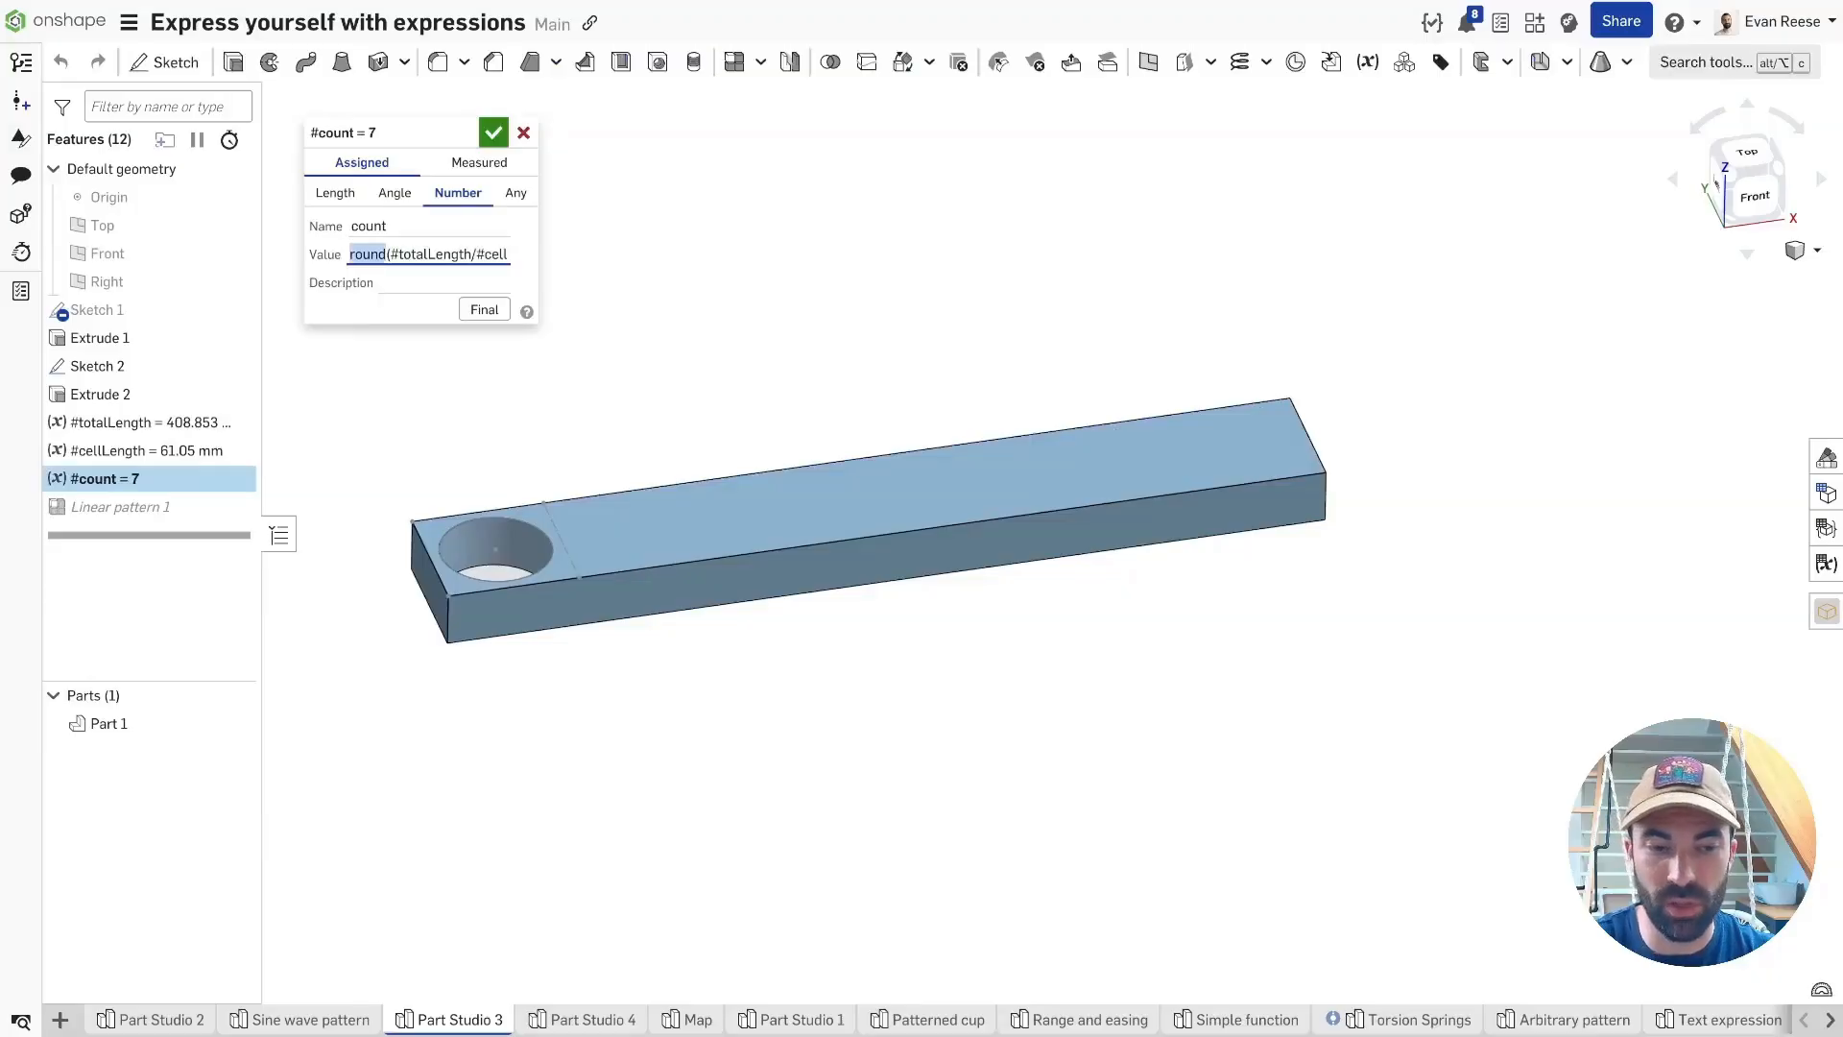
{"action": "type", "text": "floor"}
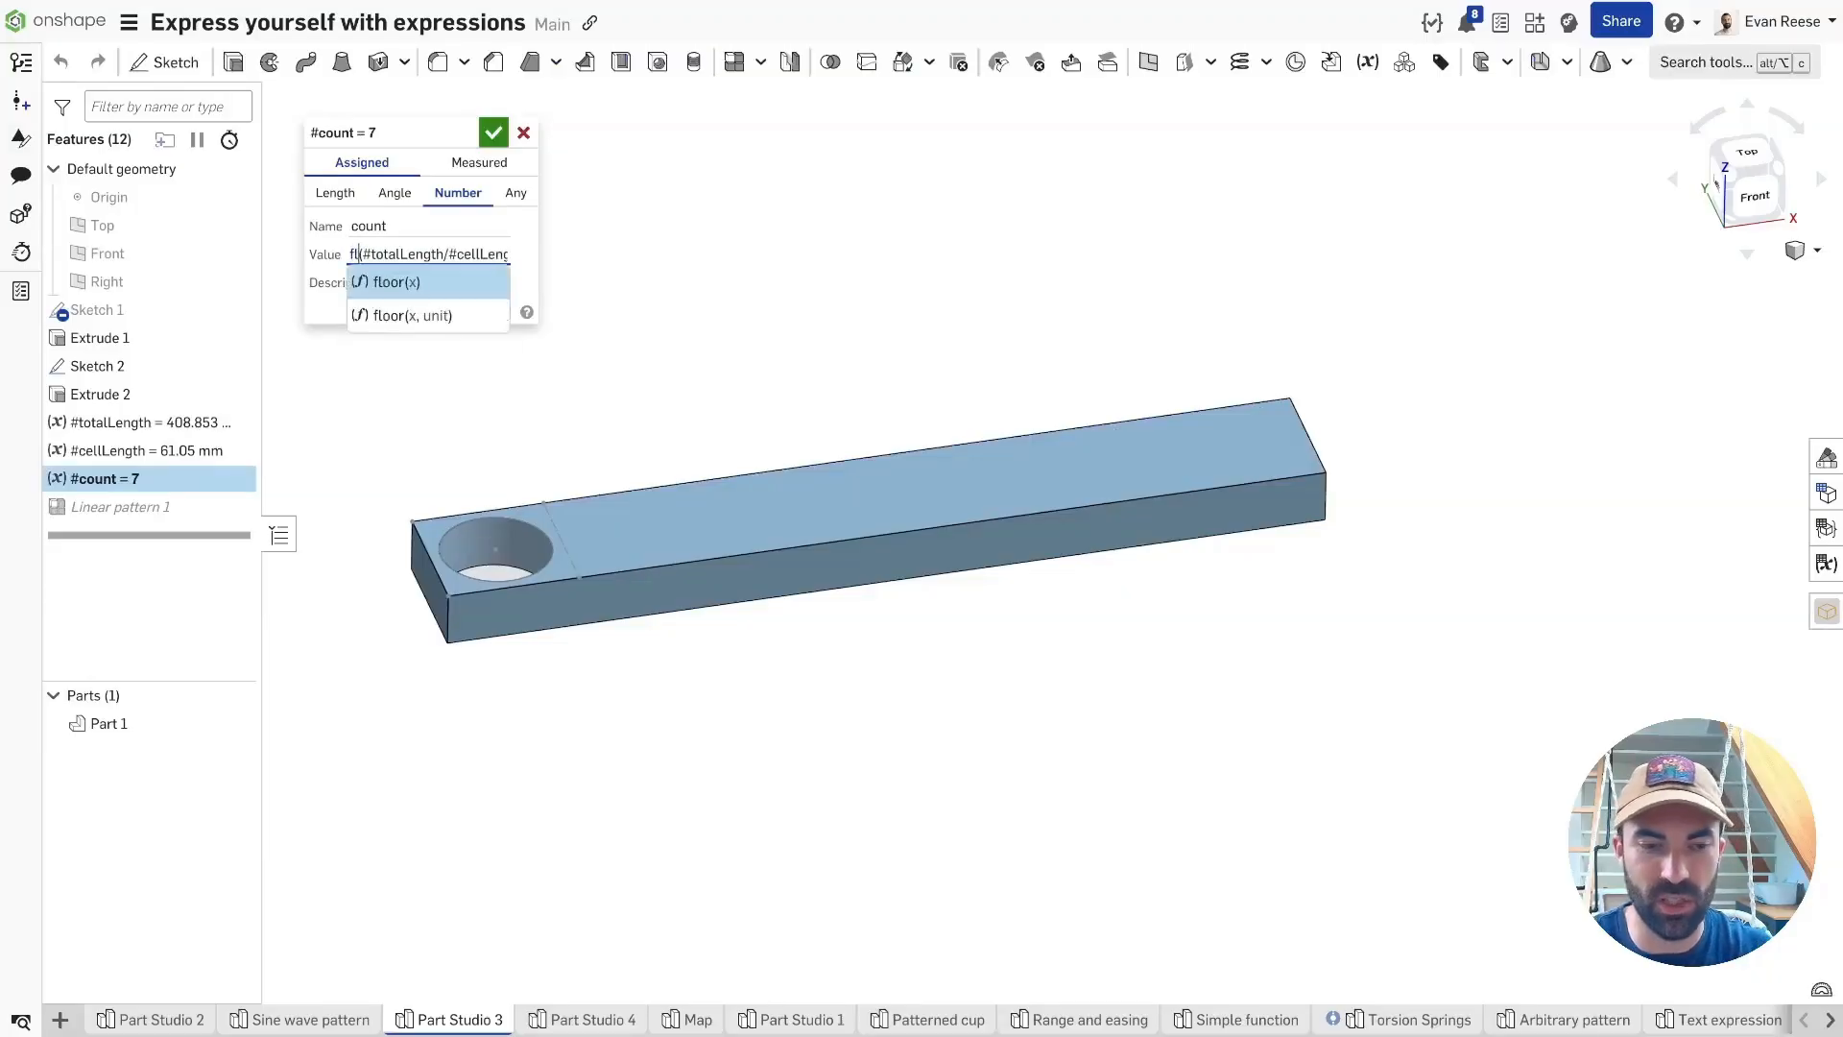
{"action": "key", "text": "Escape"}
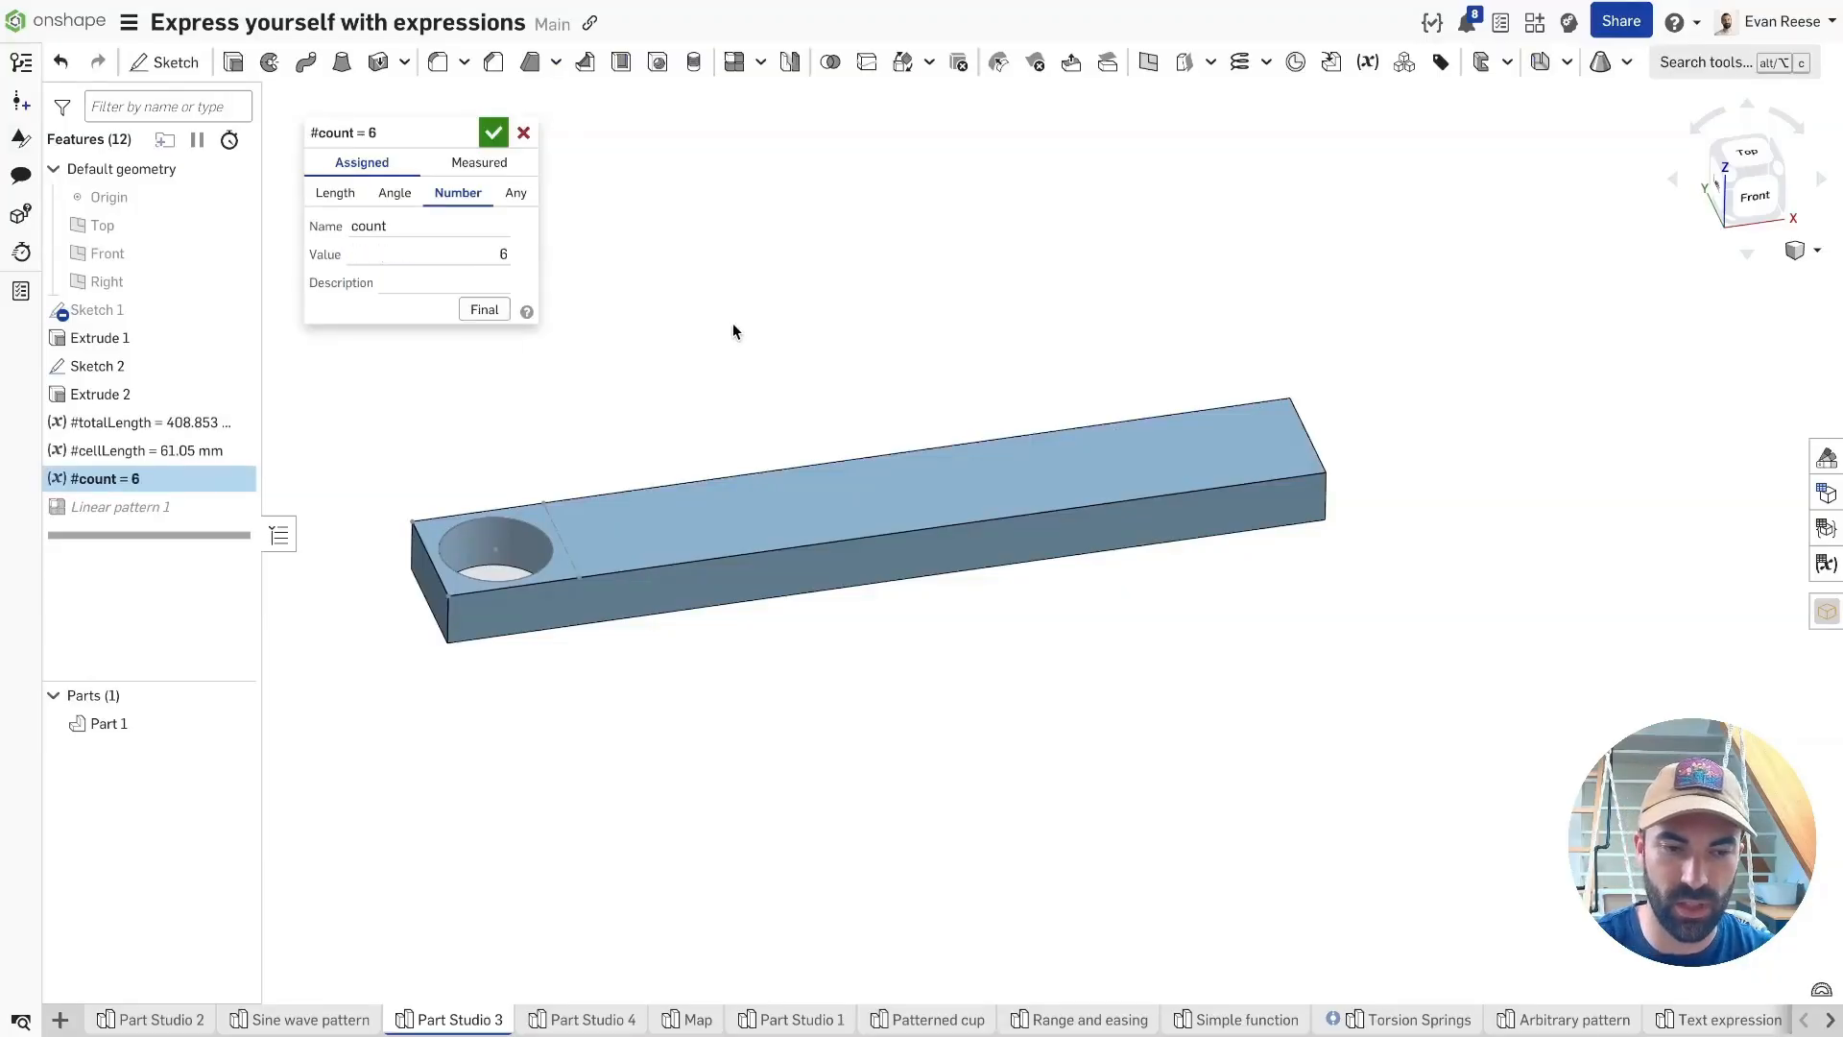
{"action": "left_click", "coordinate": [492, 133]}
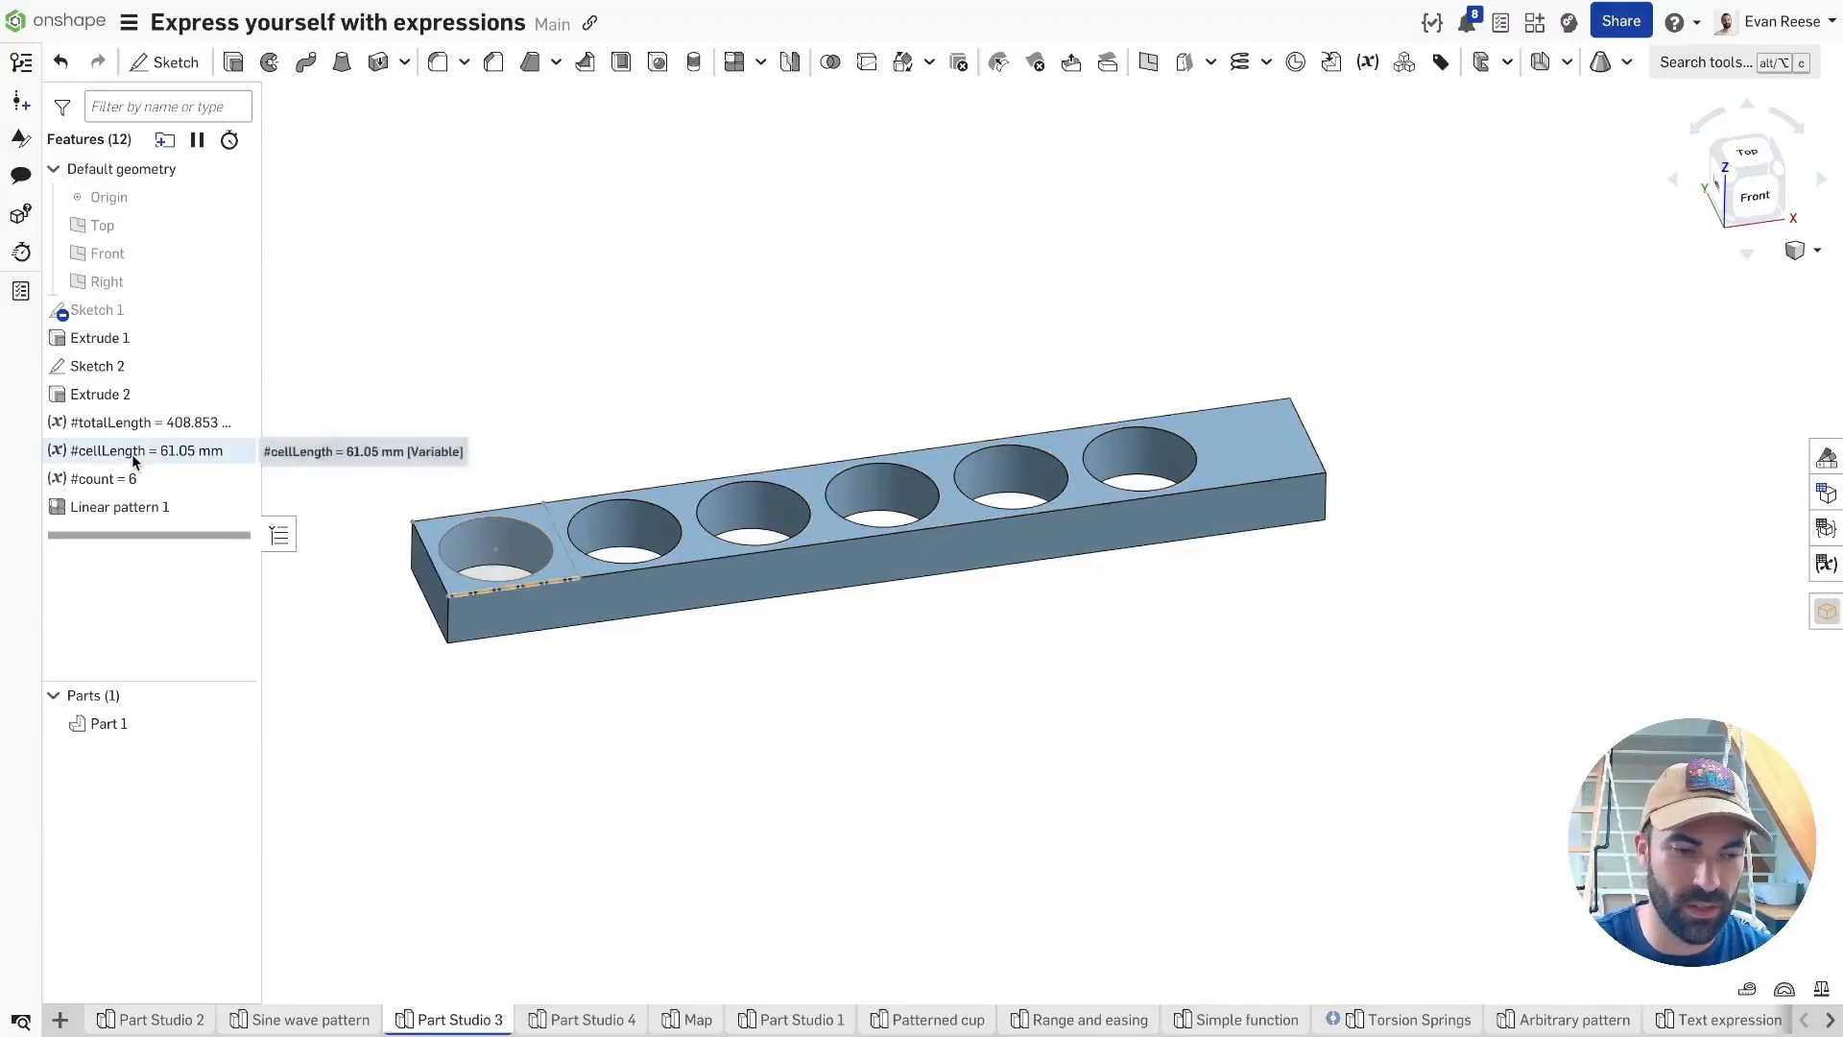
Change the count variable's value to ceil(#totalLength/#cellLength) and check the settings of Linear pattern 1.
{"action": "double_click", "coordinate": [132, 477]}
{"action": "left_click", "coordinate": [373, 256]}
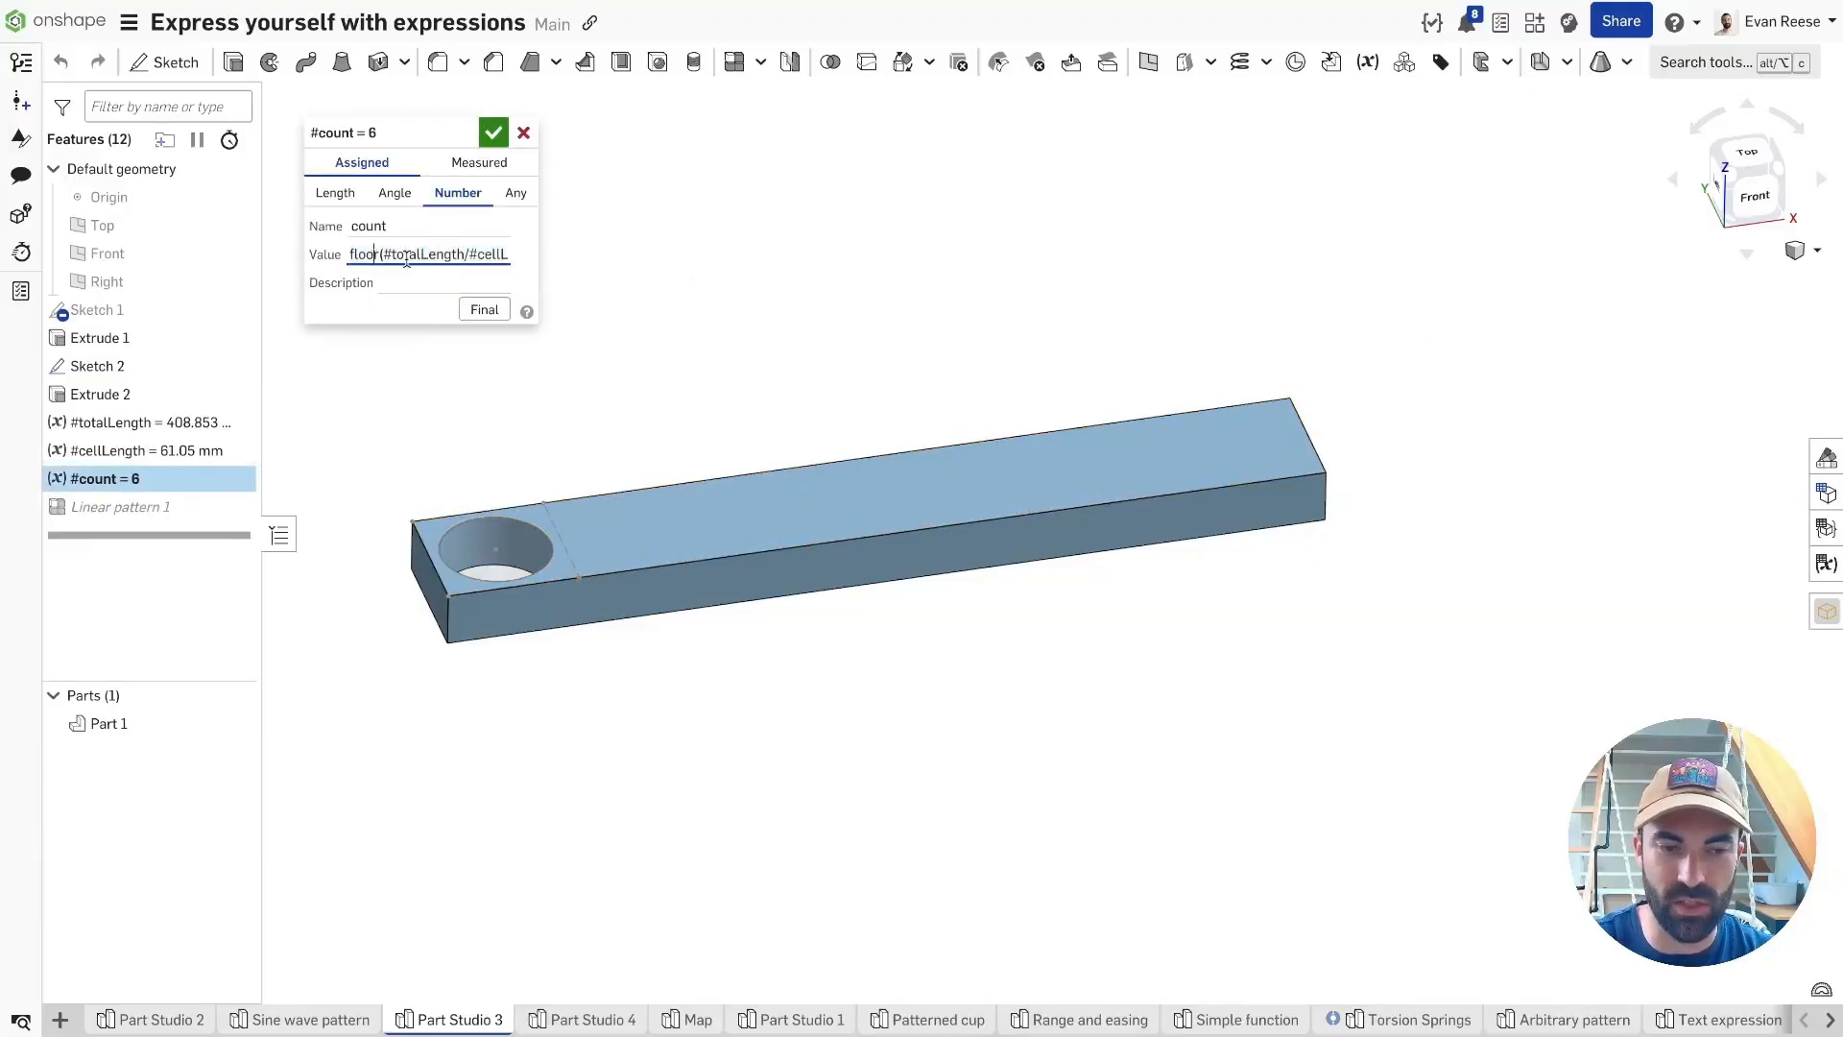
{"action": "double_click", "coordinate": [373, 255]}
{"action": "type", "text": "ceil"}
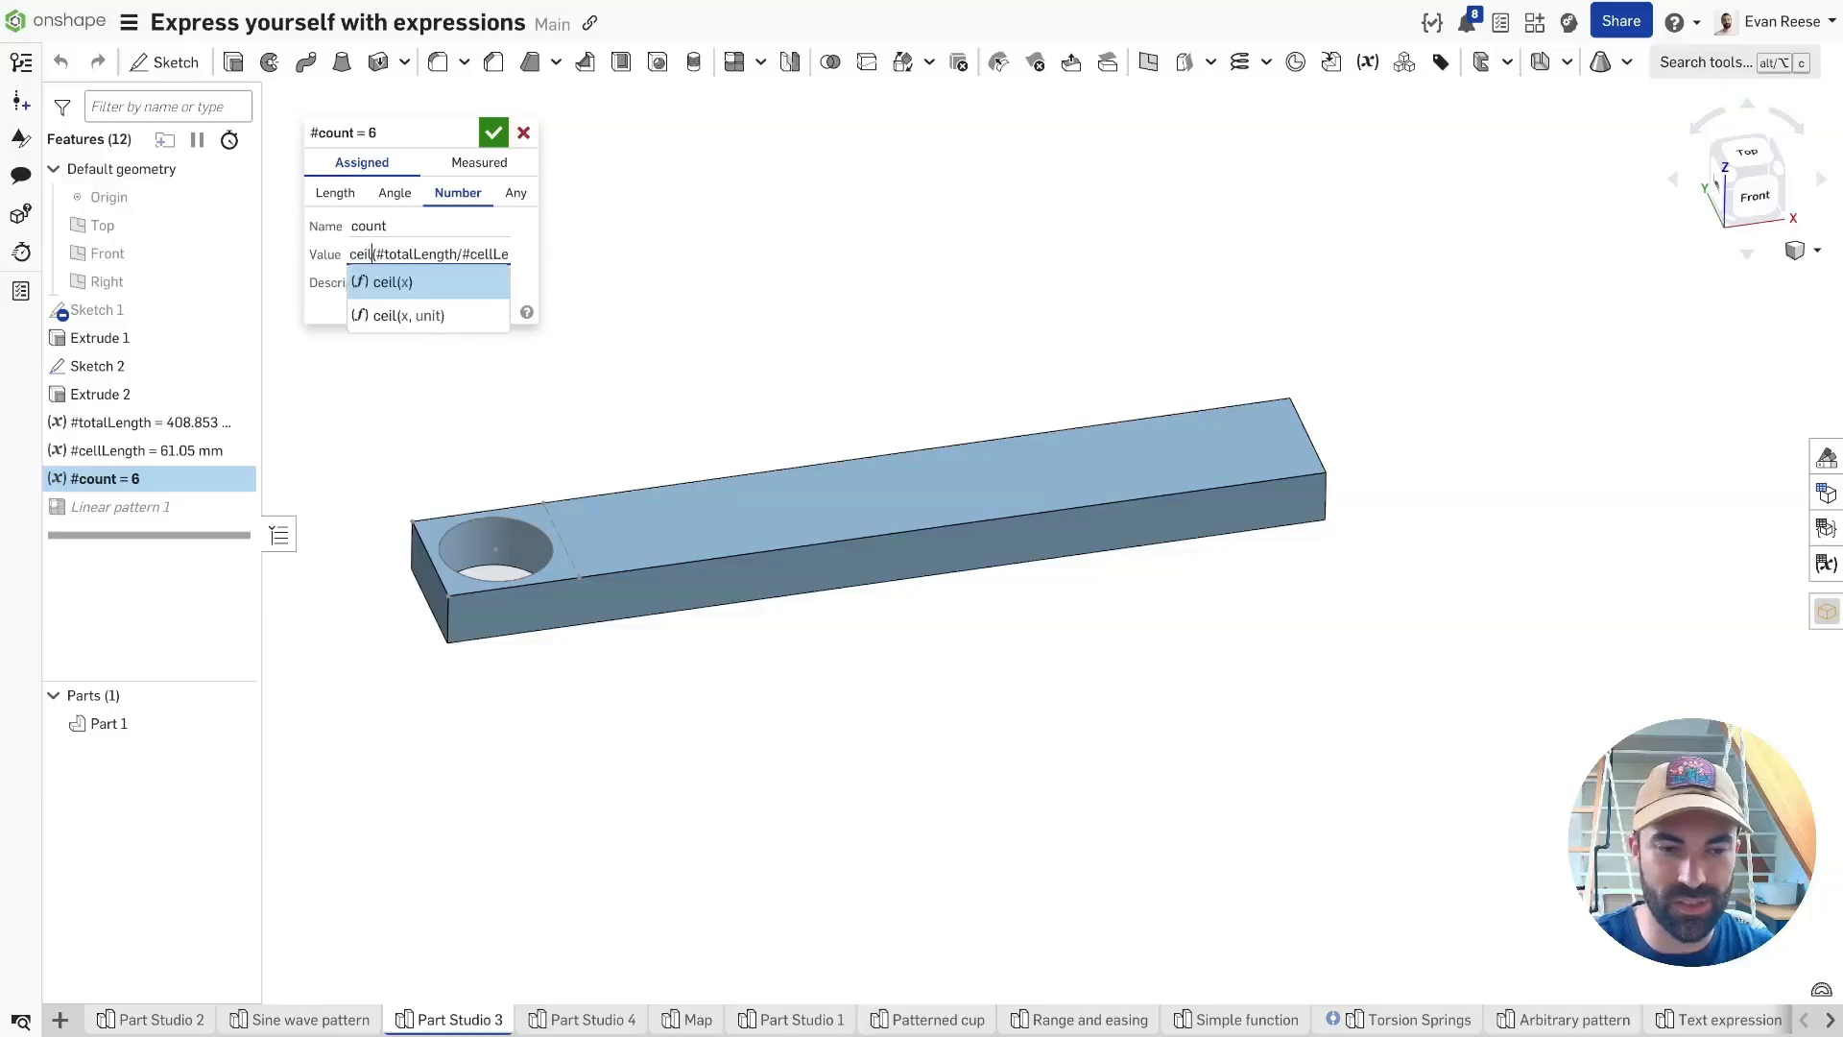
{"action": "left_click", "coordinate": [395, 284]}
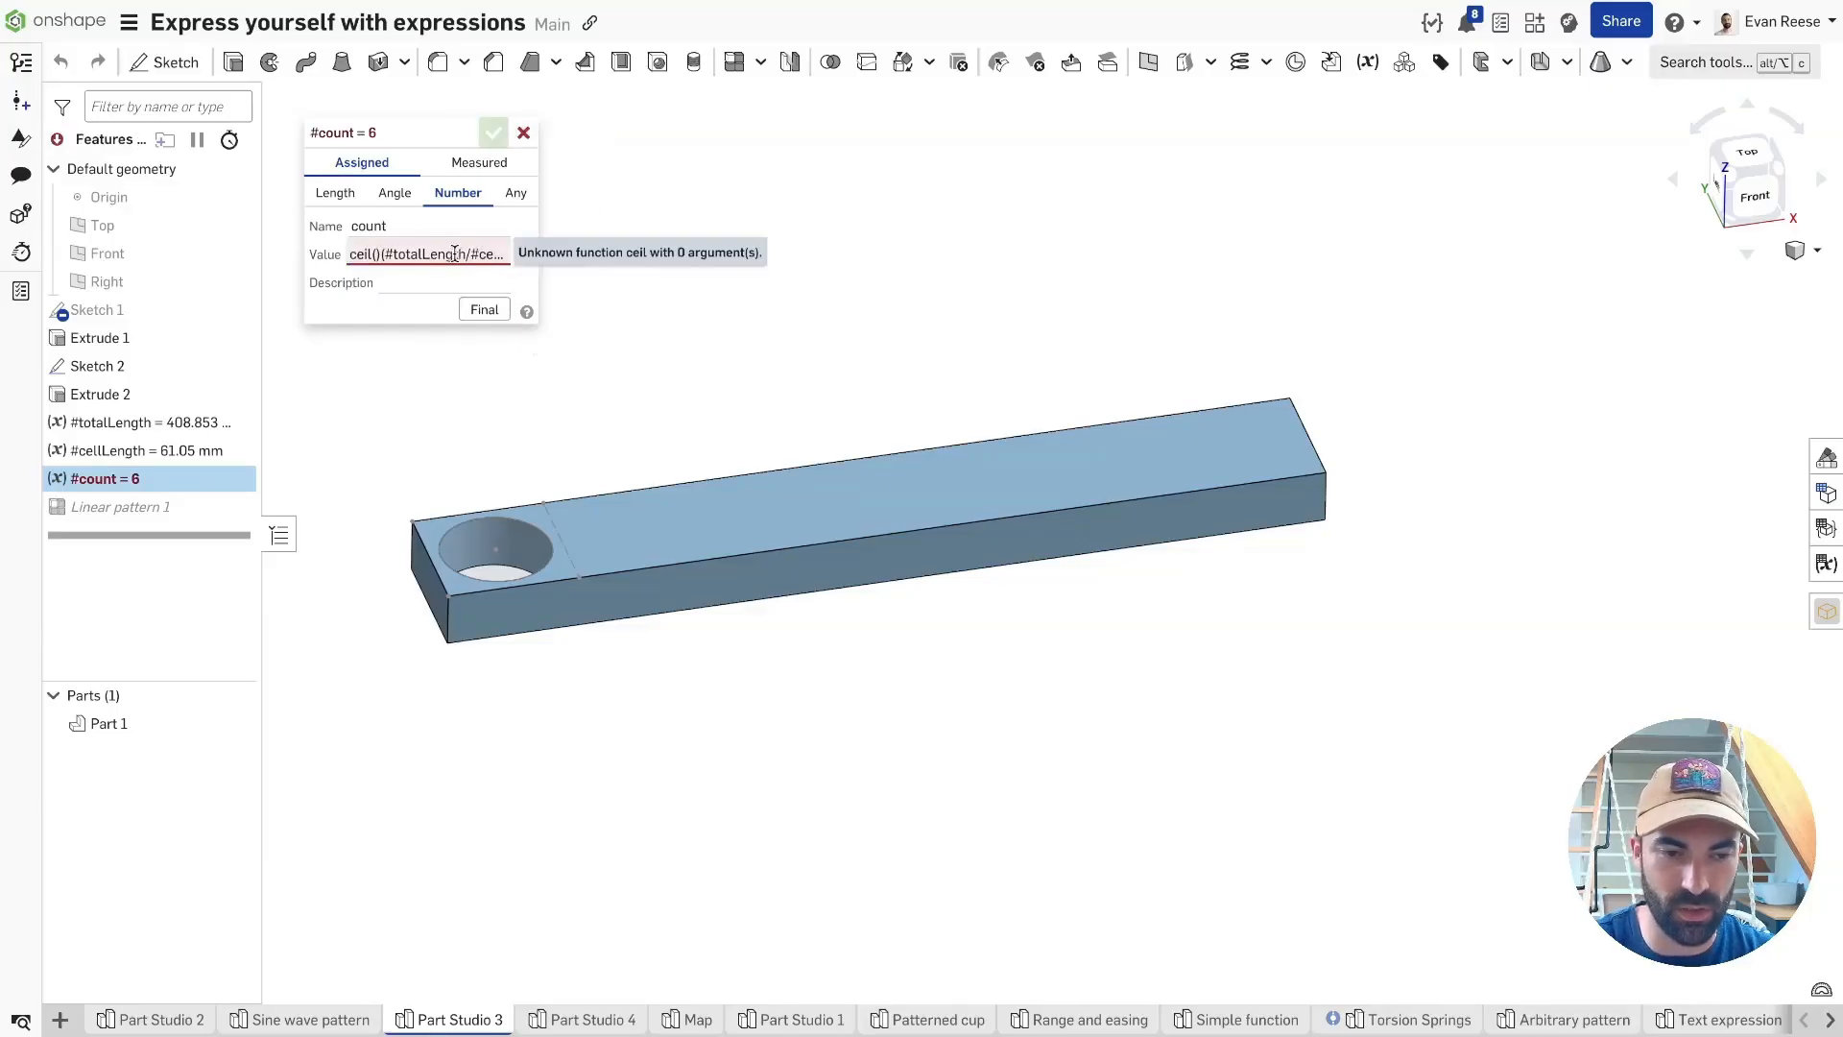
{"action": "left_click", "coordinate": [382, 254]}
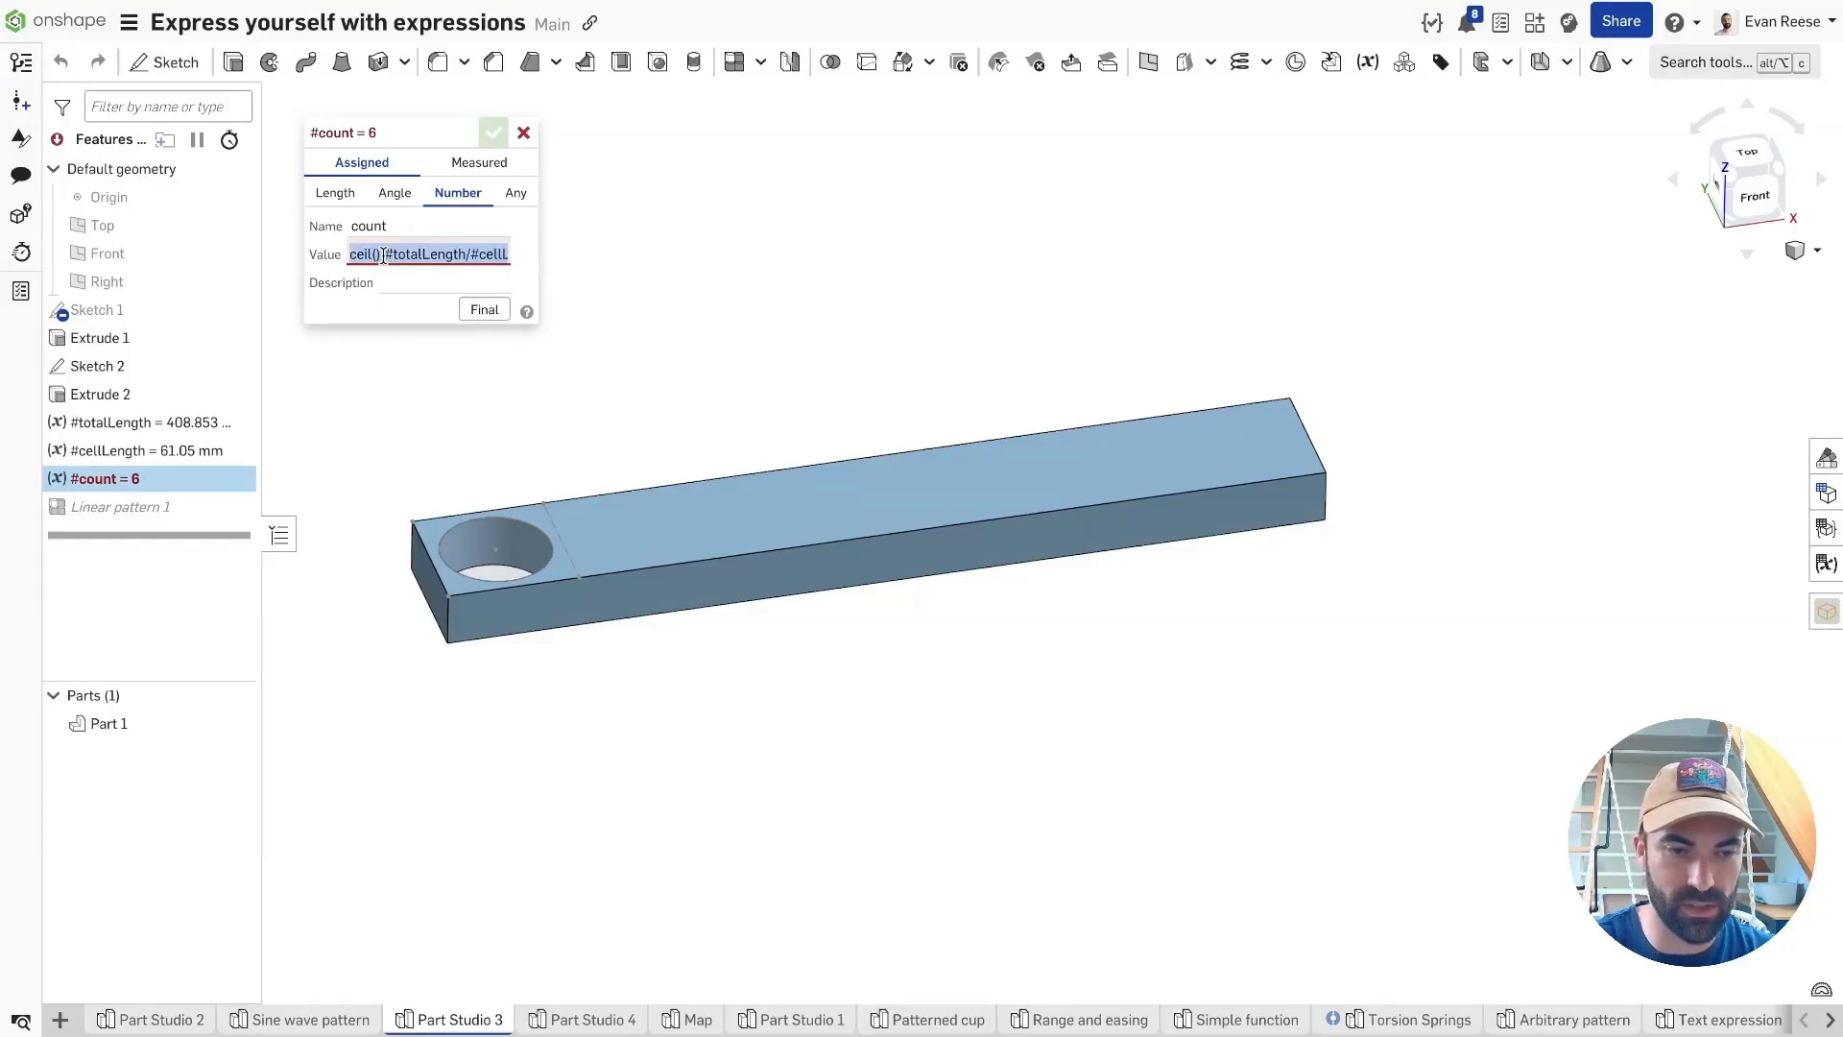
{"action": "key", "text": "Left"}
{"action": "key", "text": "shift+Right"}
{"action": "key", "text": "shift+Right"}
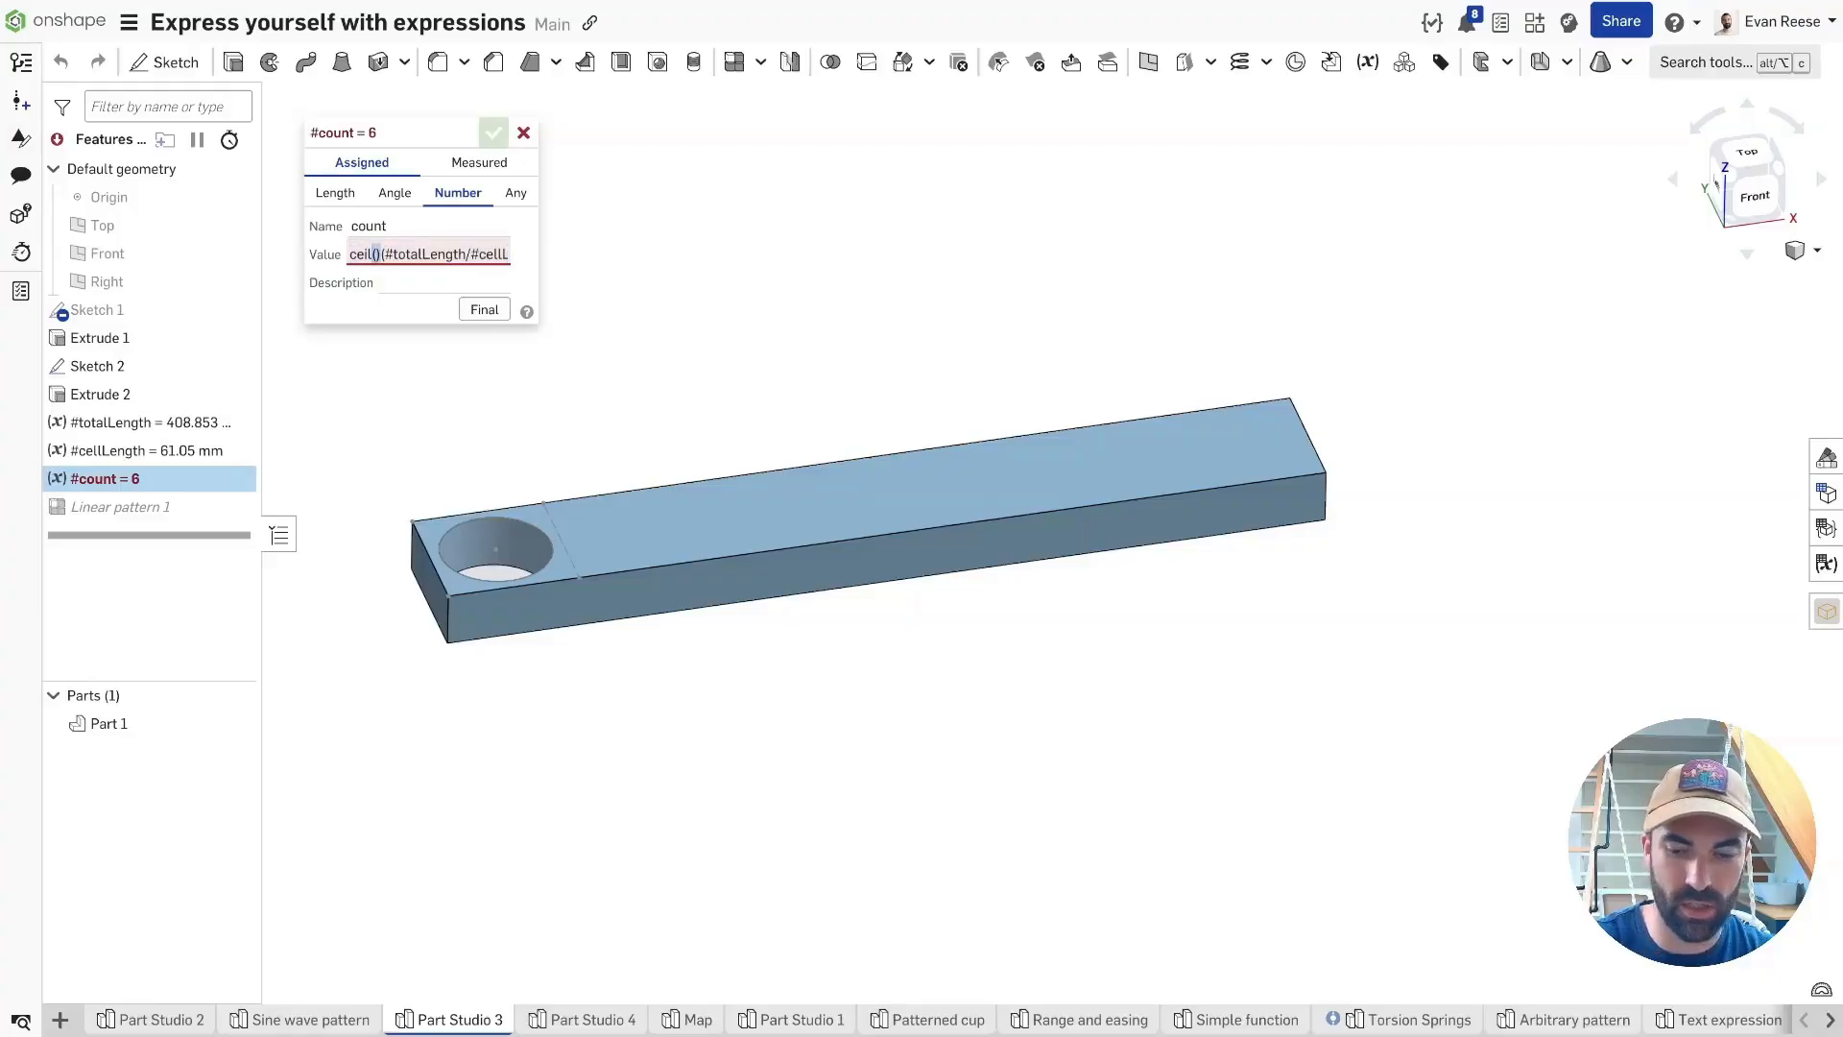
{"action": "key", "text": "BackSpace"}
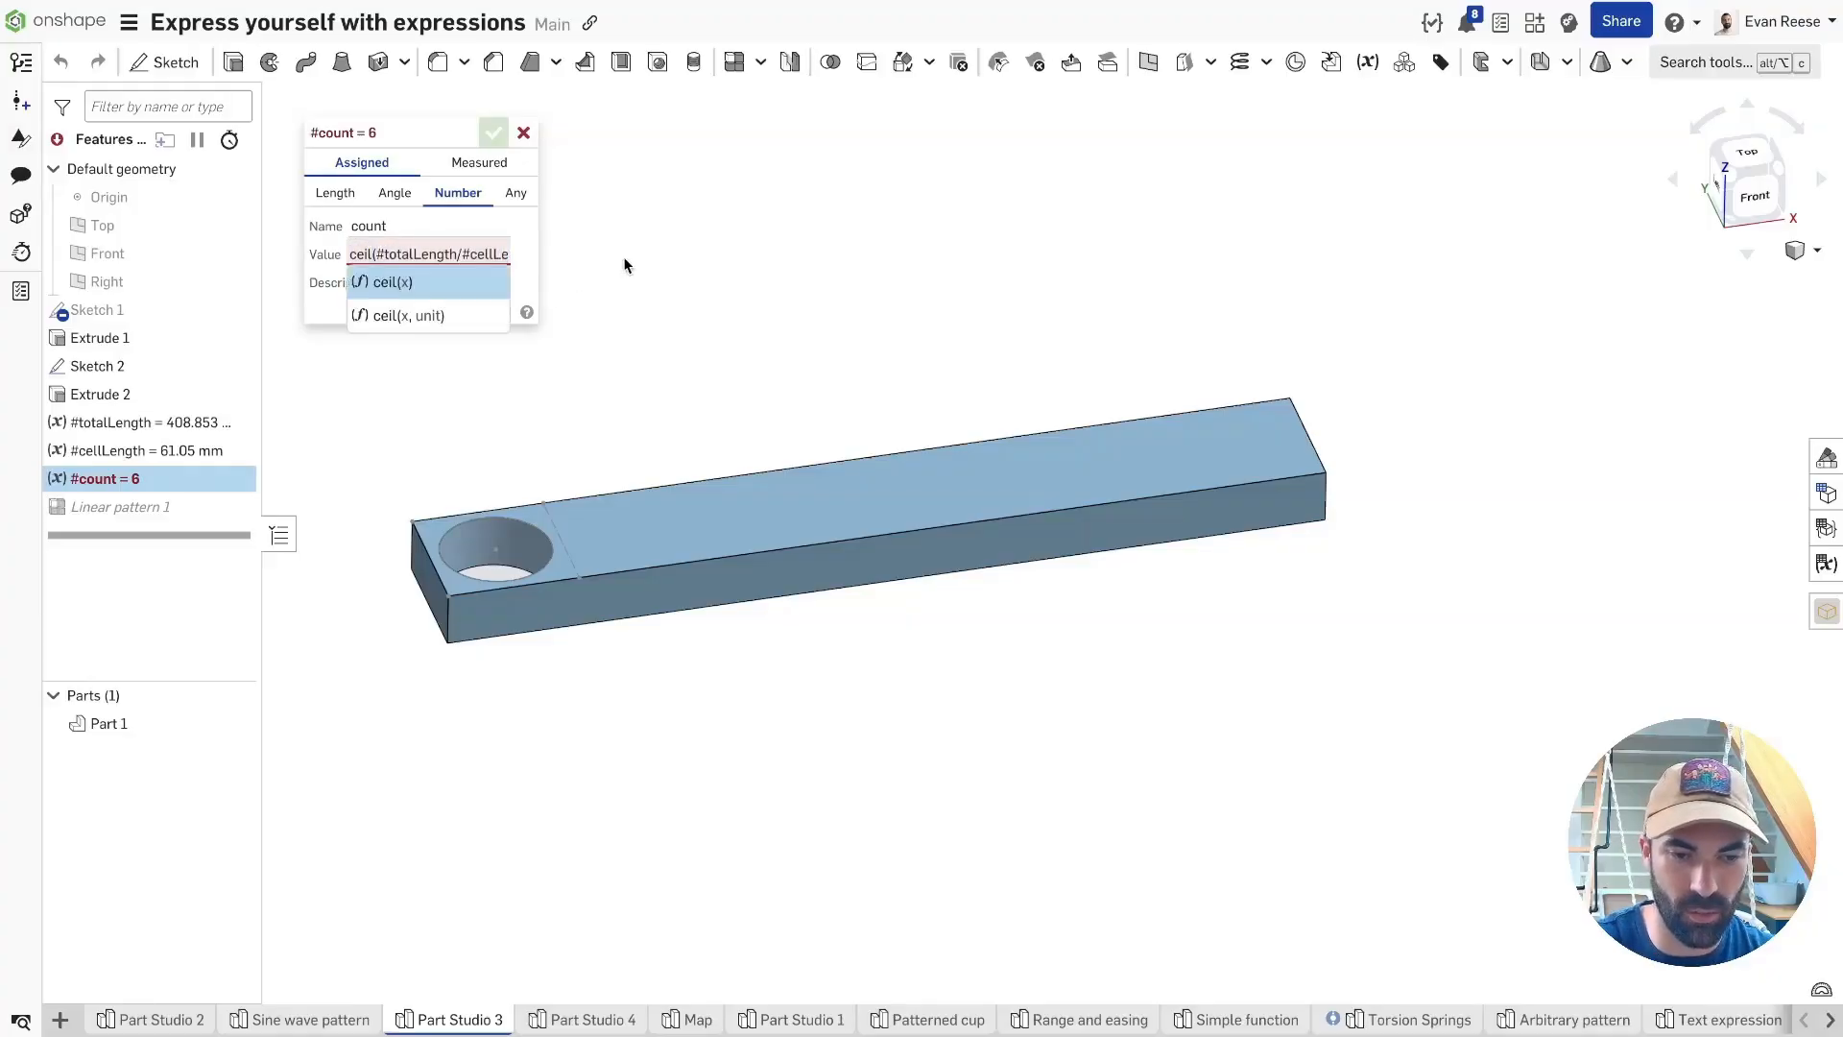
{"action": "left_click", "coordinate": [562, 246]}
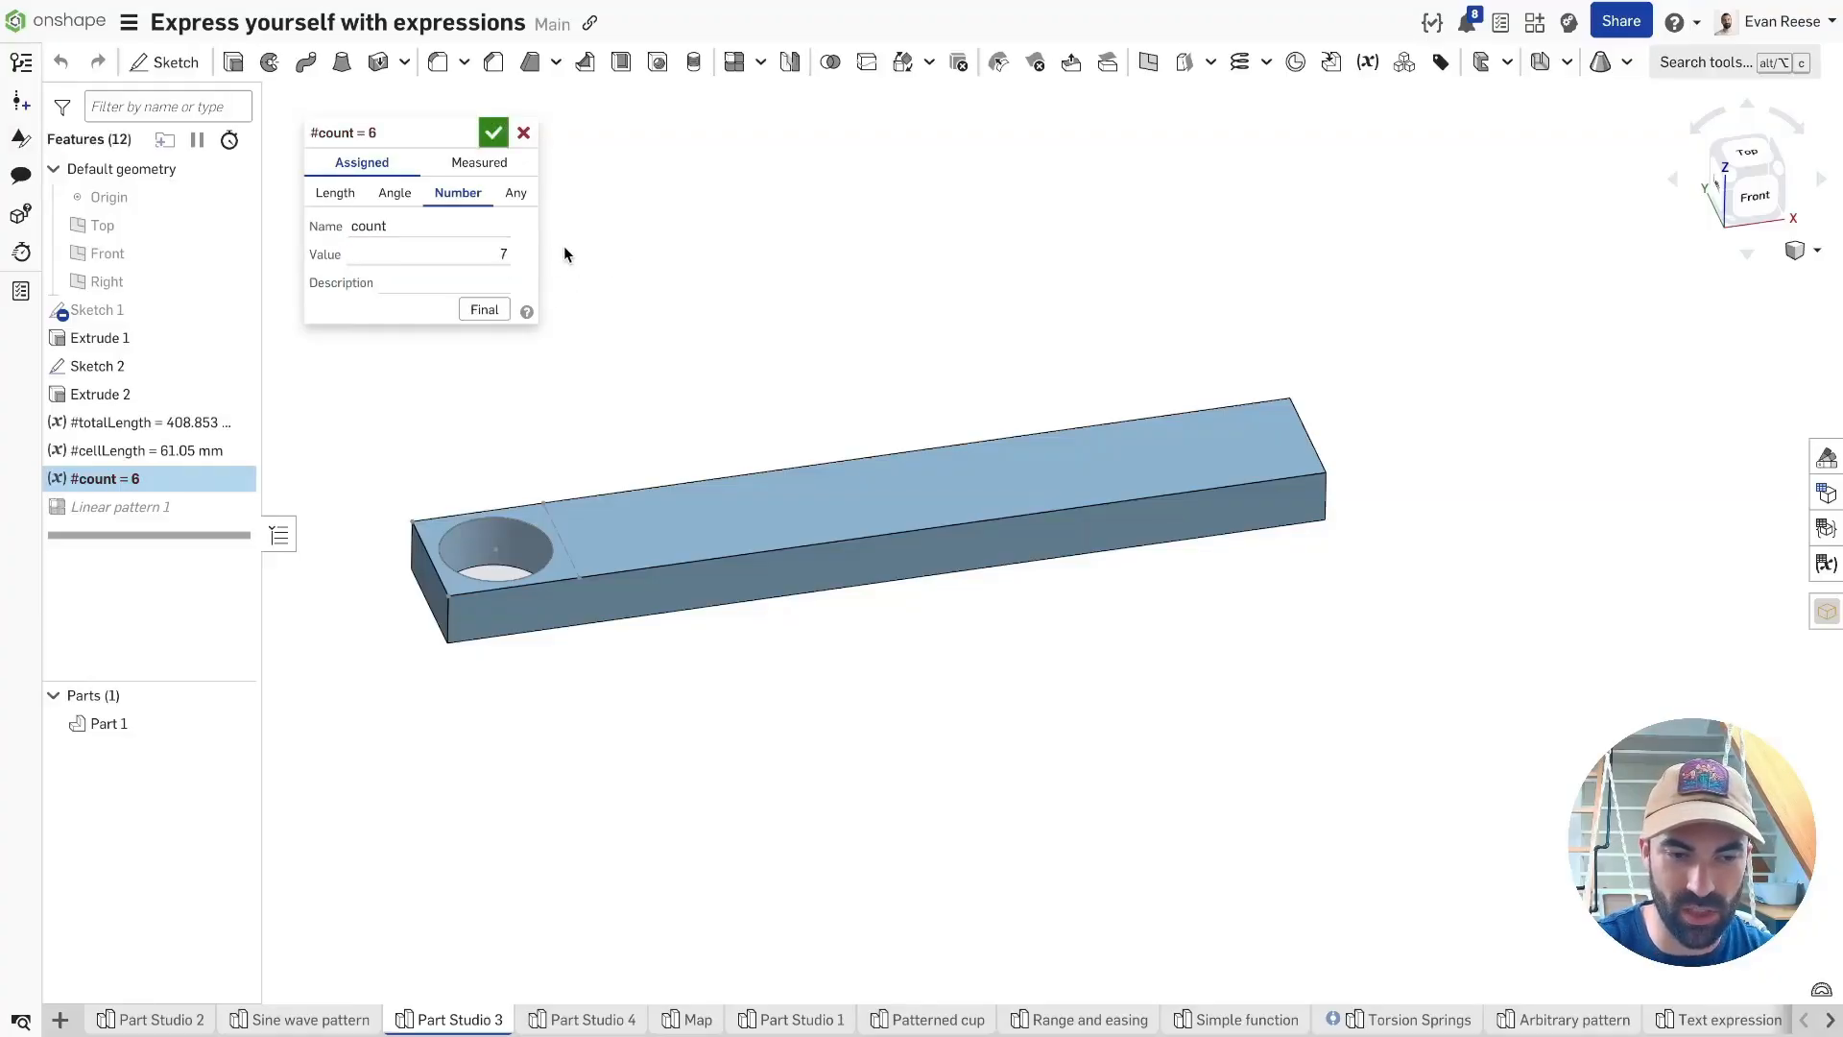
{"action": "left_click", "coordinate": [497, 133]}
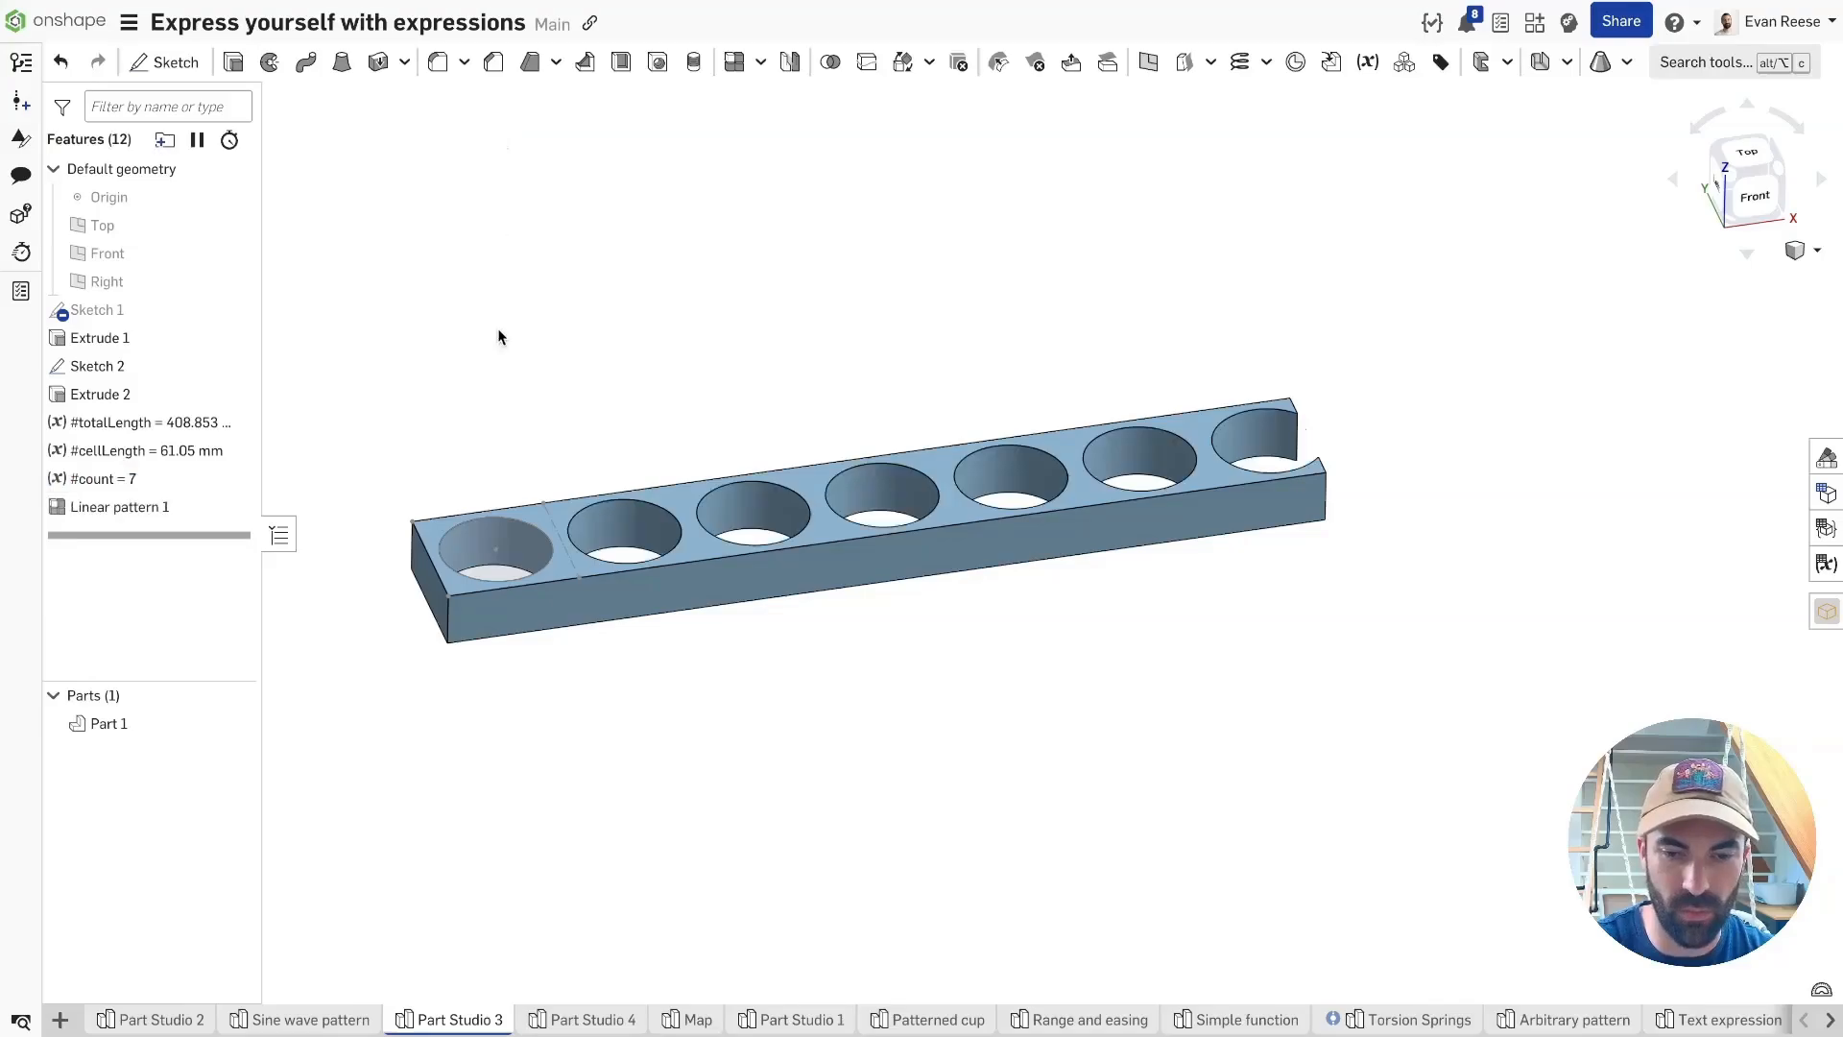
{"action": "double_click", "coordinate": [124, 506]}
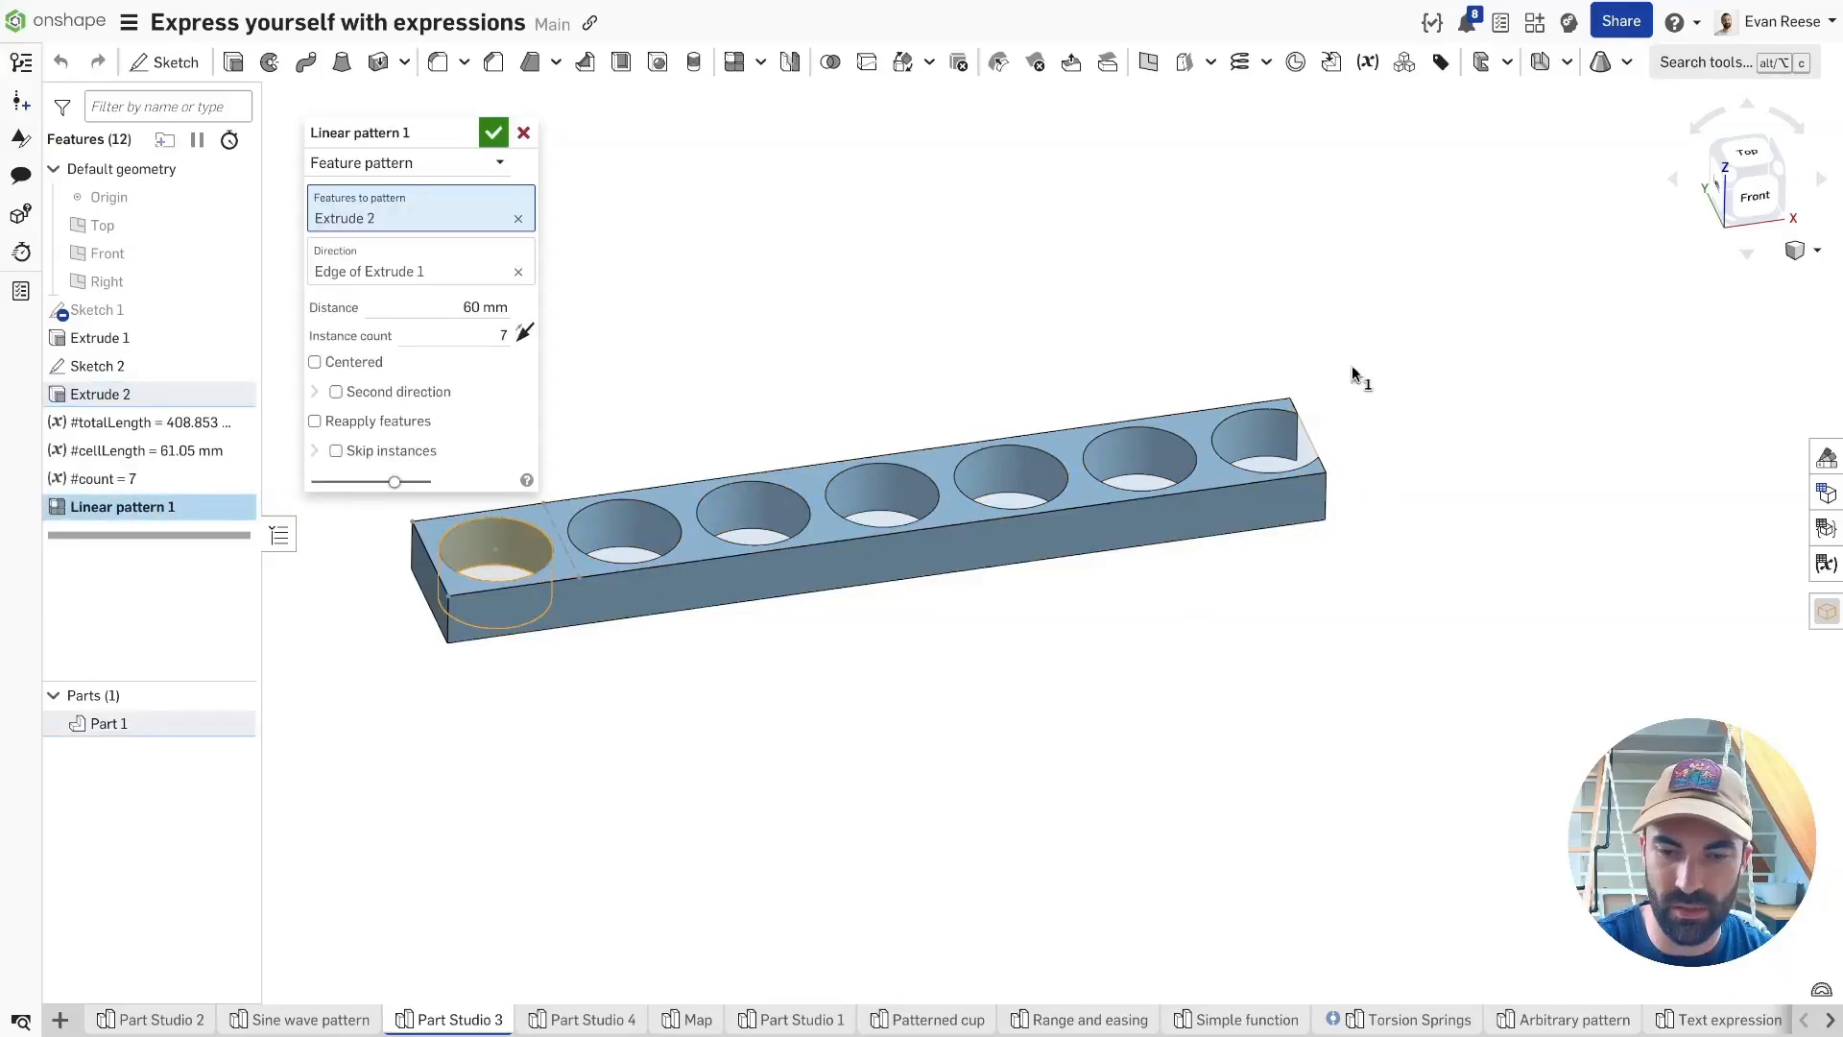
{"action": "left_click", "coordinate": [491, 134]}
Replace the count variable's whole value with the test expression floor(5.203874).
{"action": "double_click", "coordinate": [106, 478]}
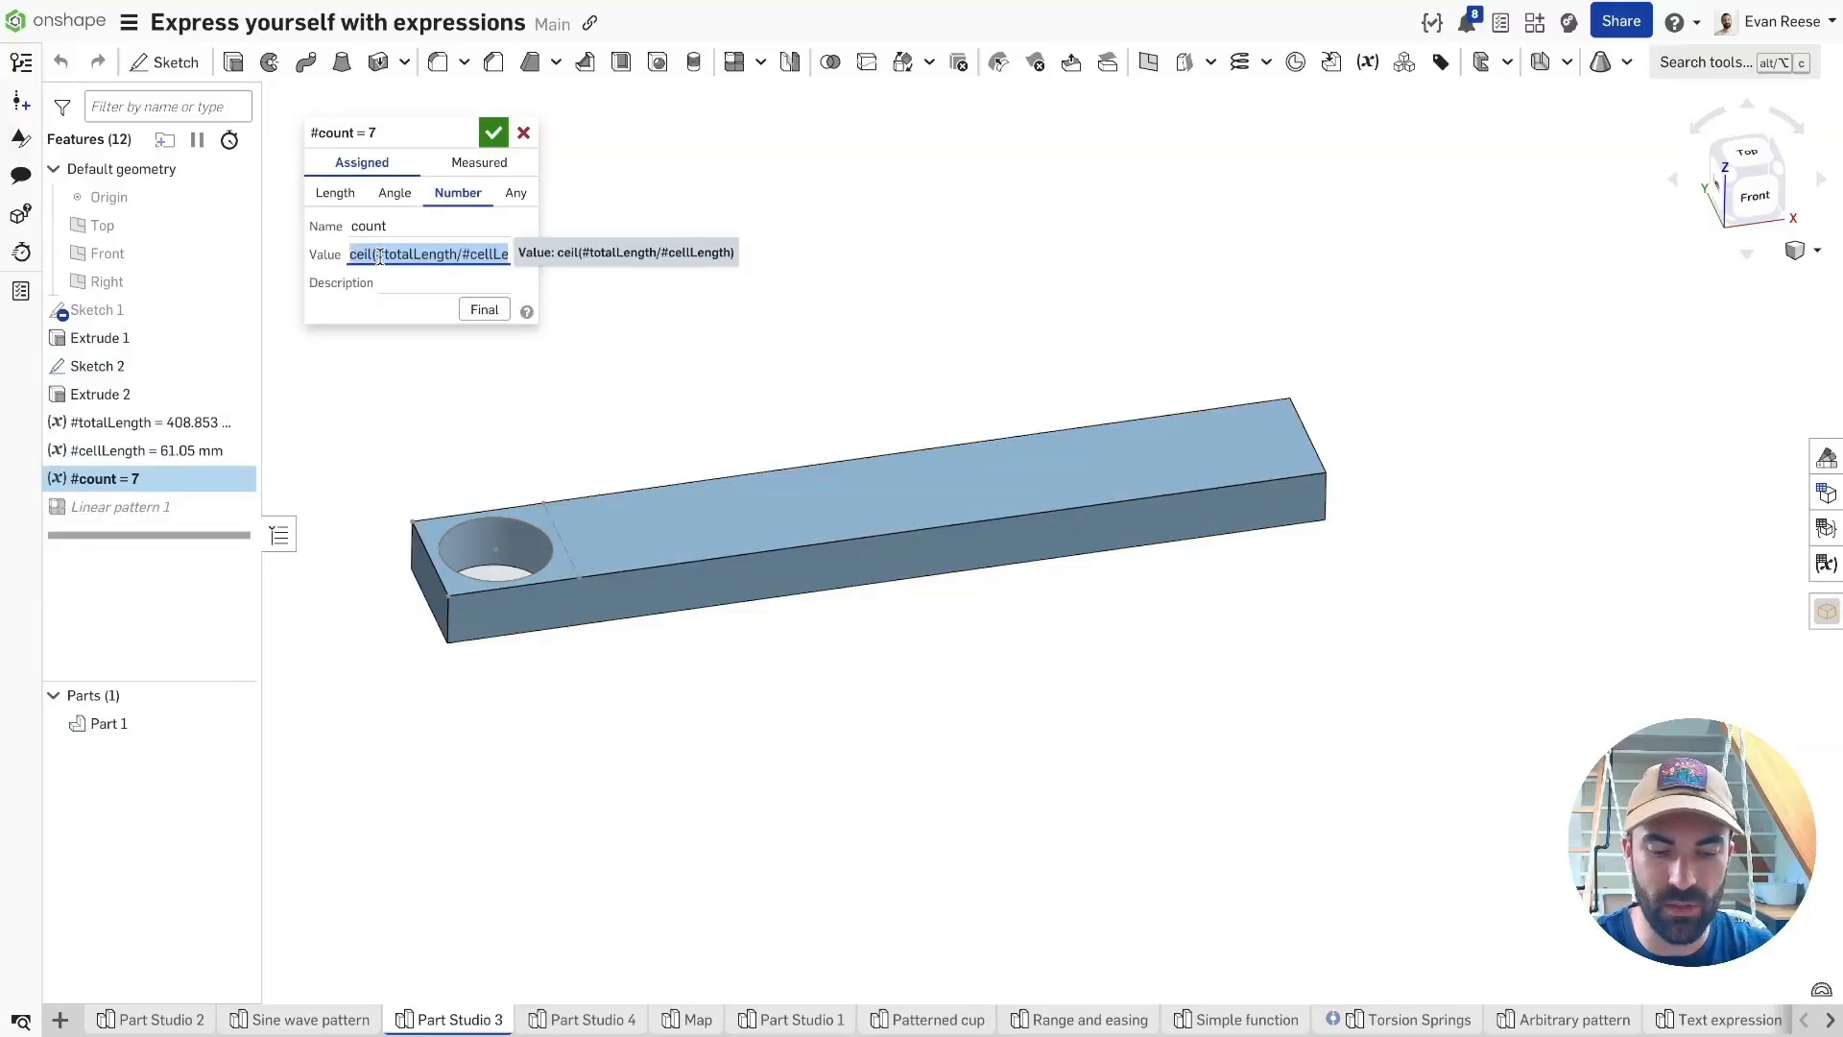
{"action": "type", "text": "floor("}
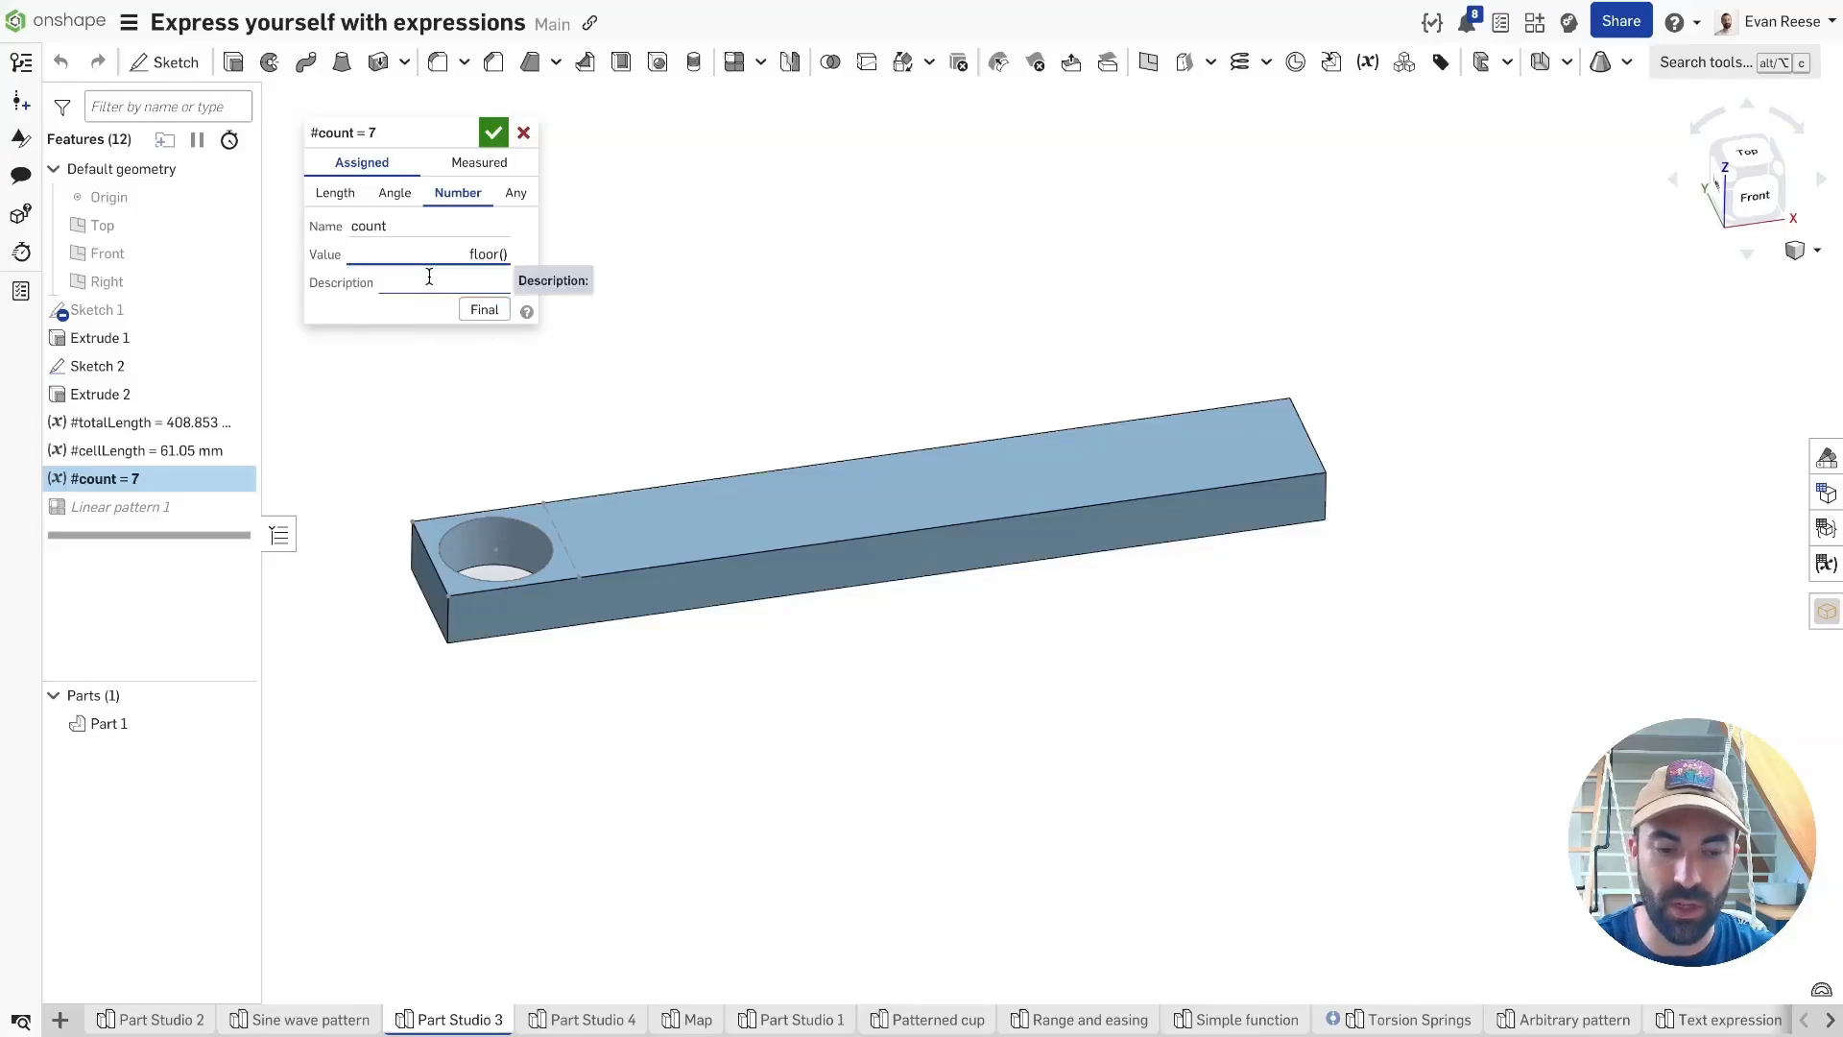
{"action": "type", "text": "5.203874"}
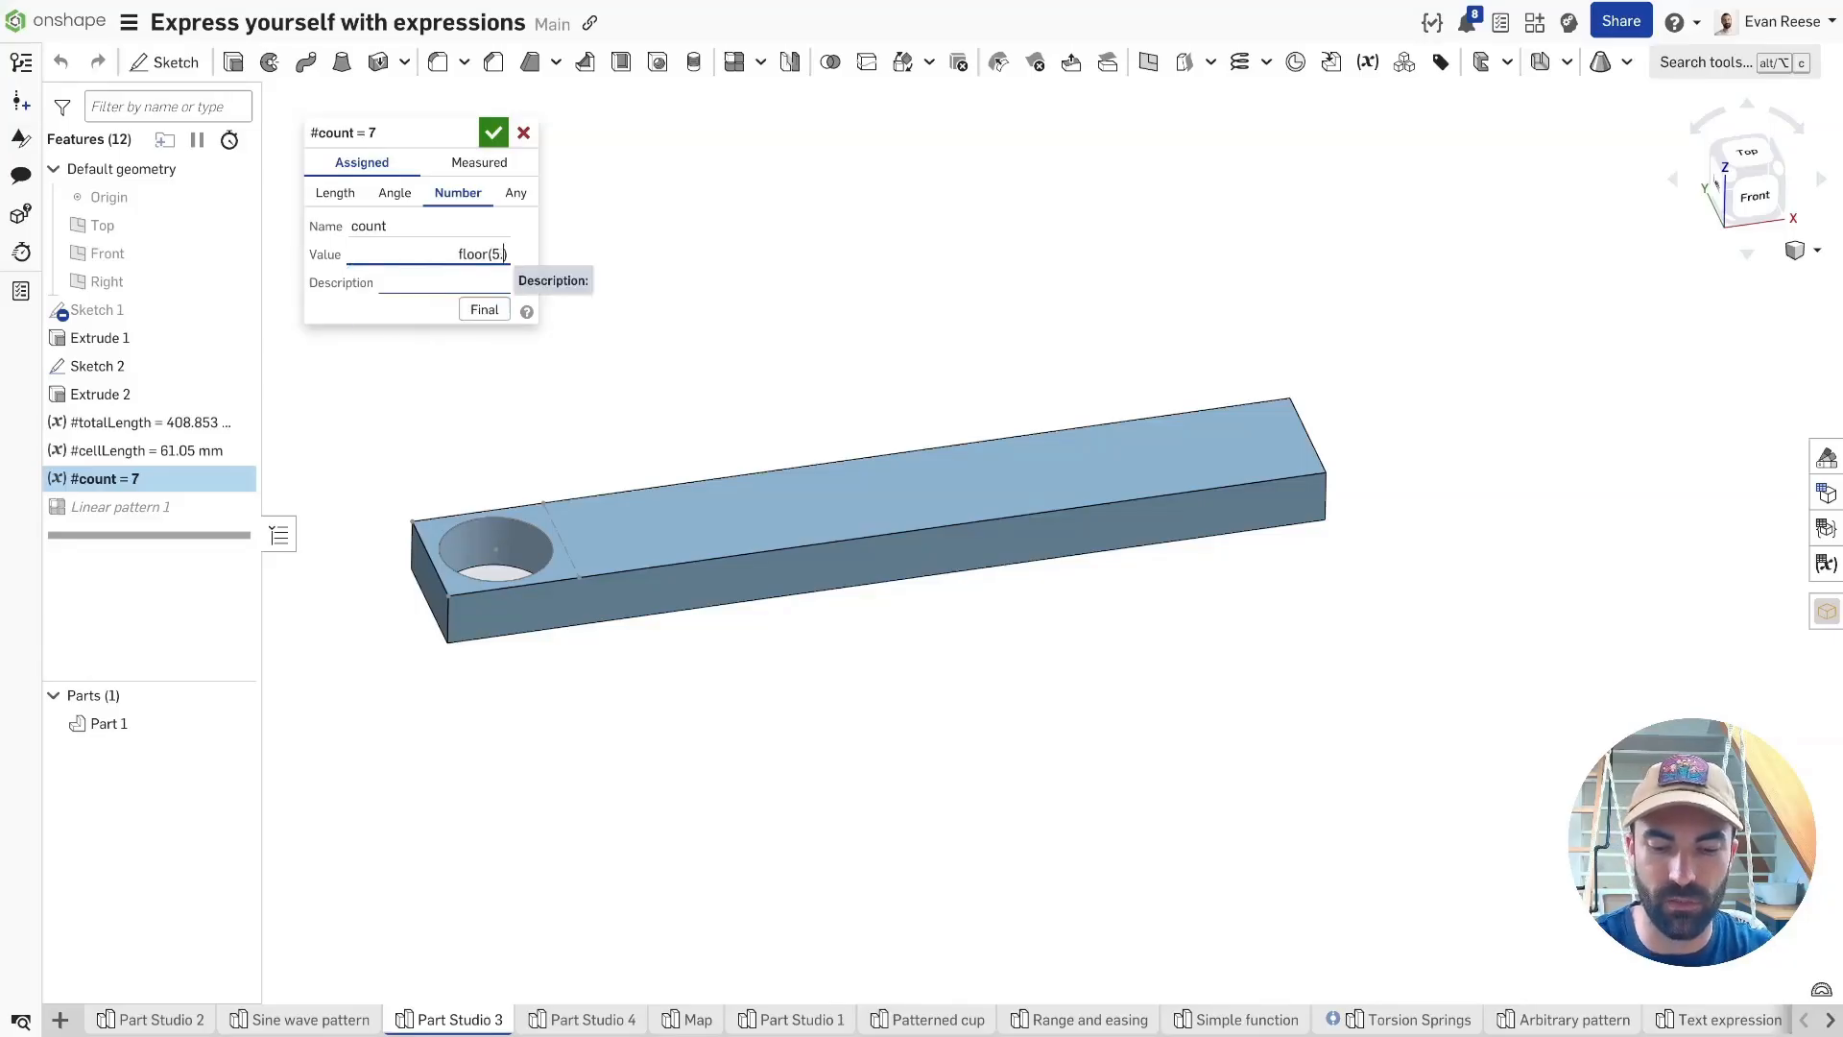
{"action": "key", "text": "Return"}
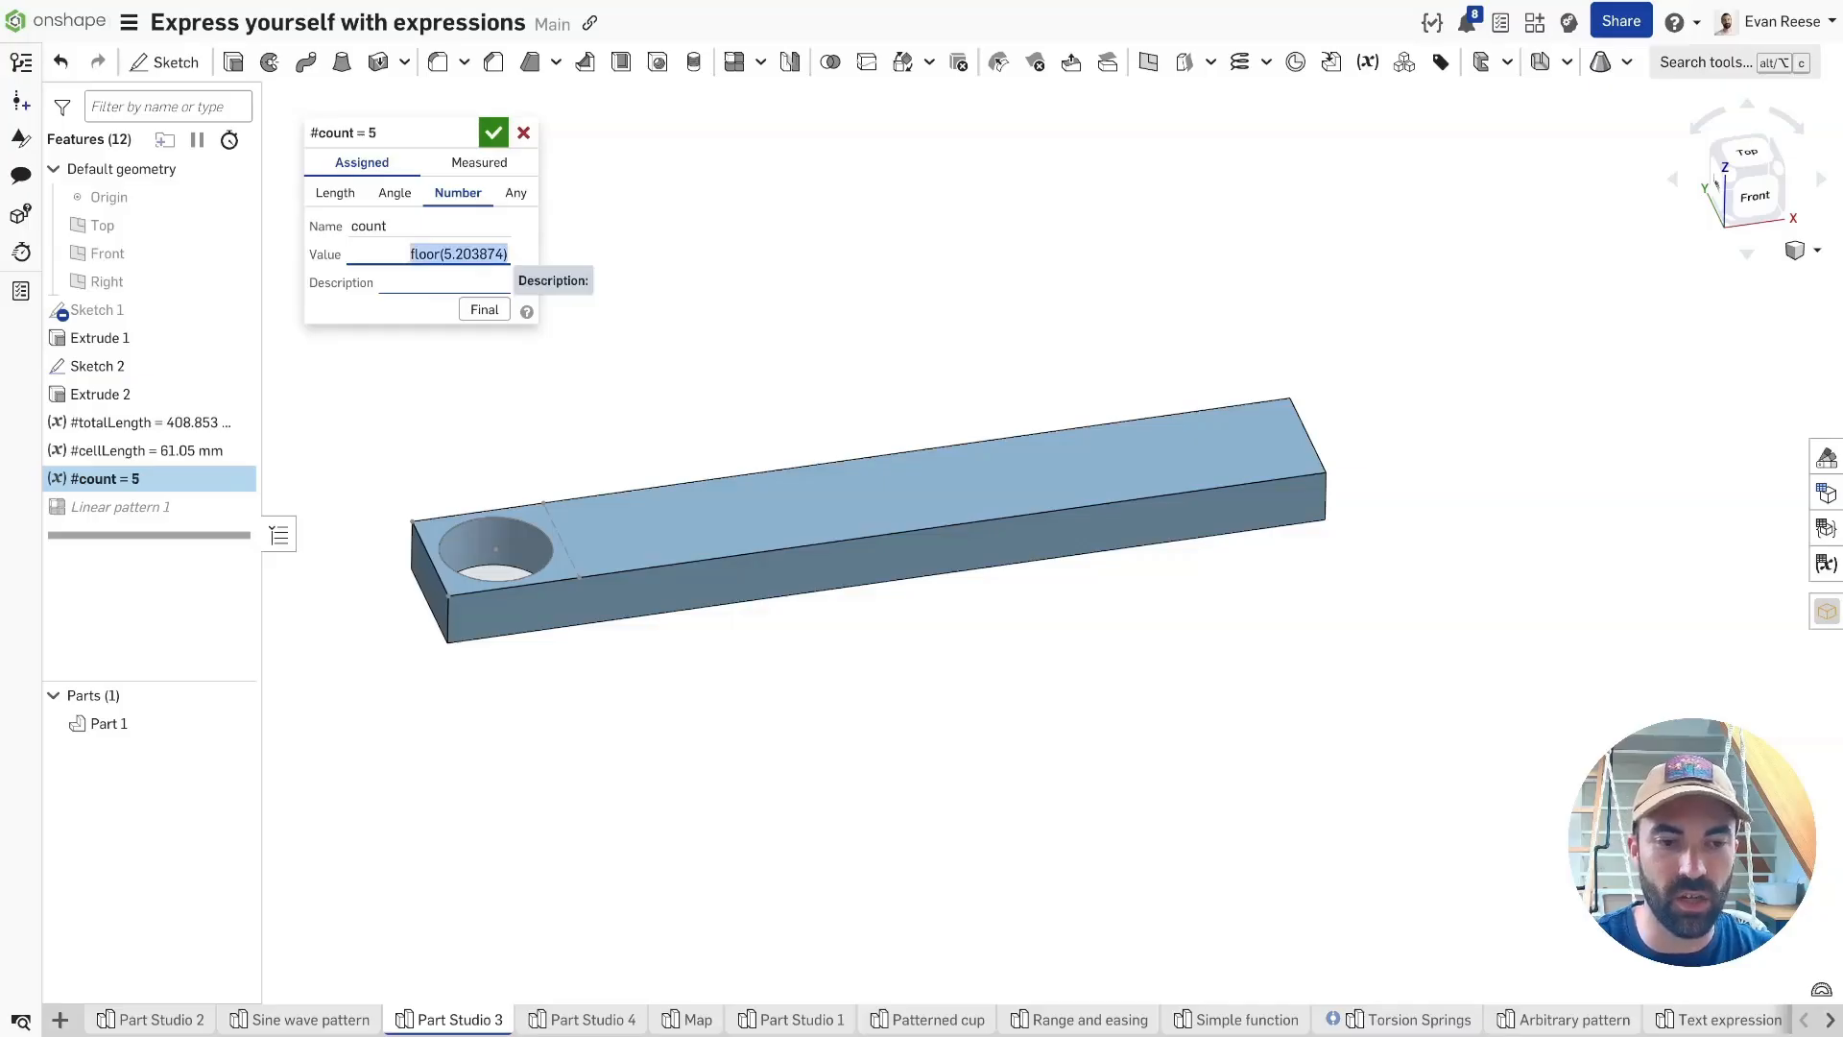
Change the number in the count variable's test expression to 5.603874, giving floor(5.603874).
{"action": "left_click", "coordinate": [465, 252]}
{"action": "key", "text": "BackSpace"}
{"action": "type", "text": "6"}
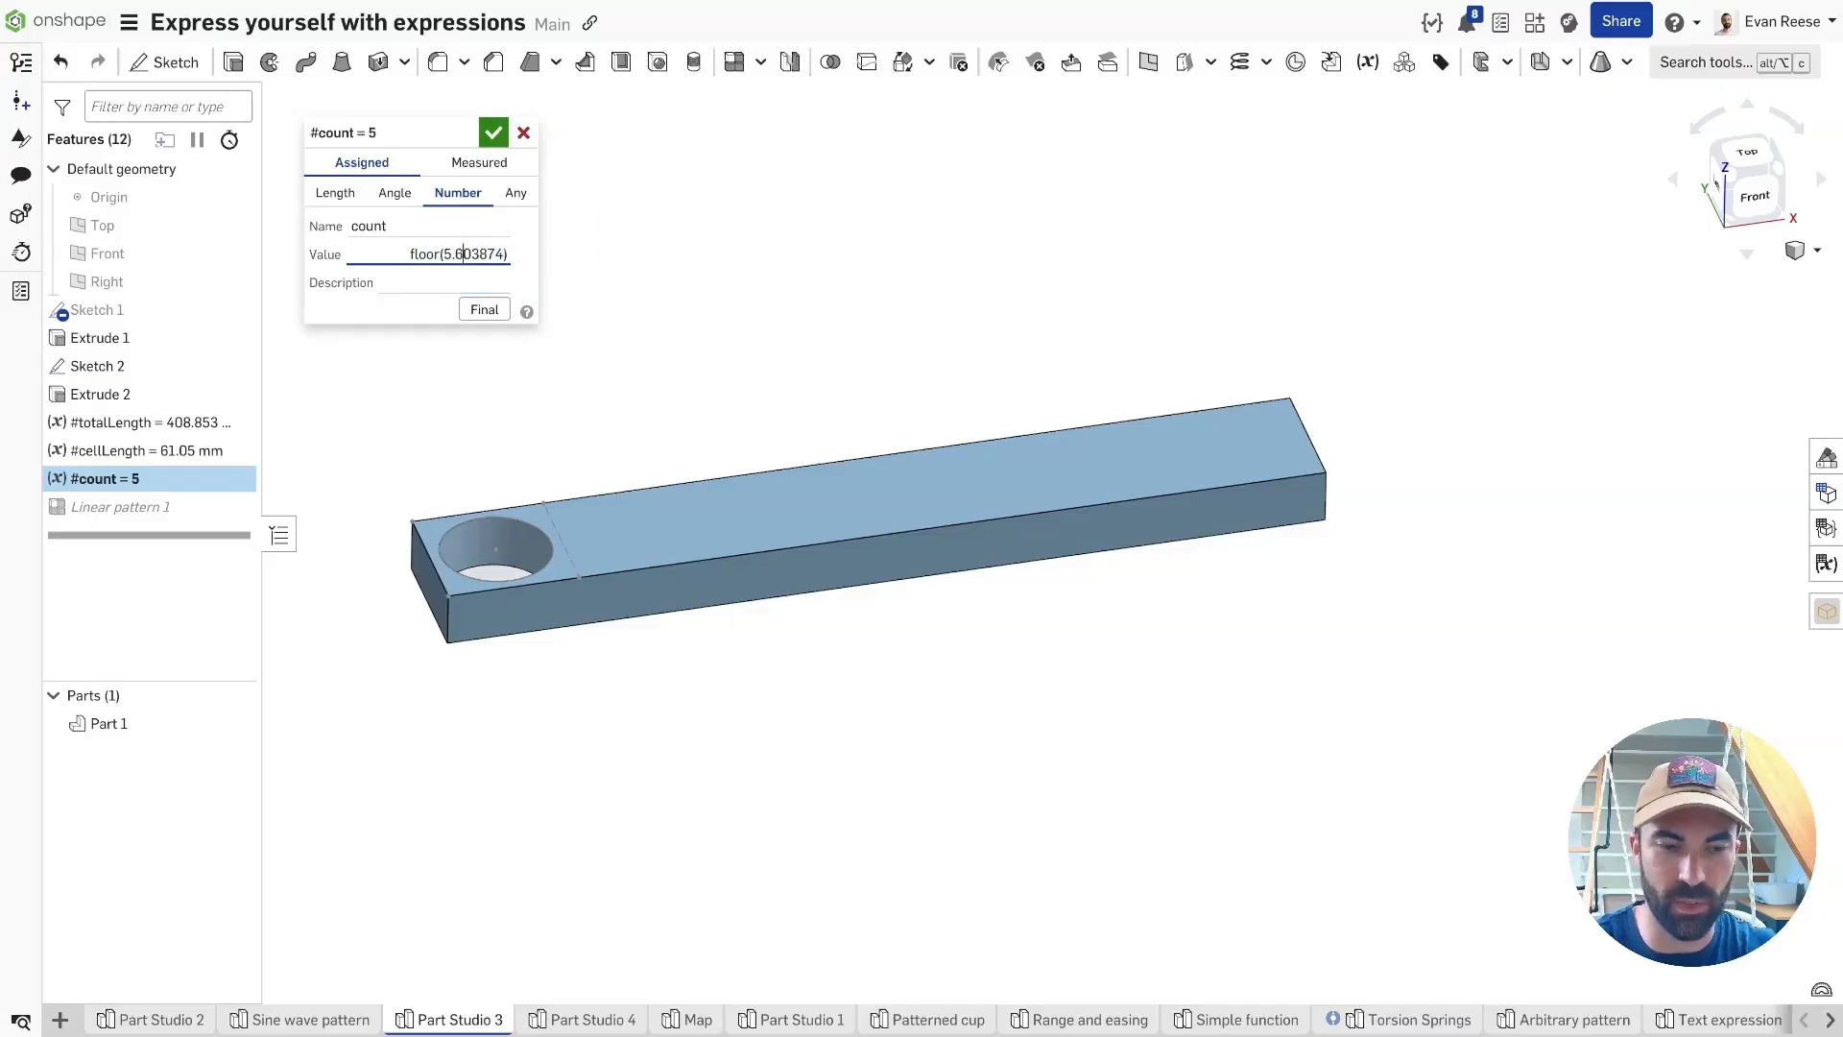
{"action": "key", "text": "Return"}
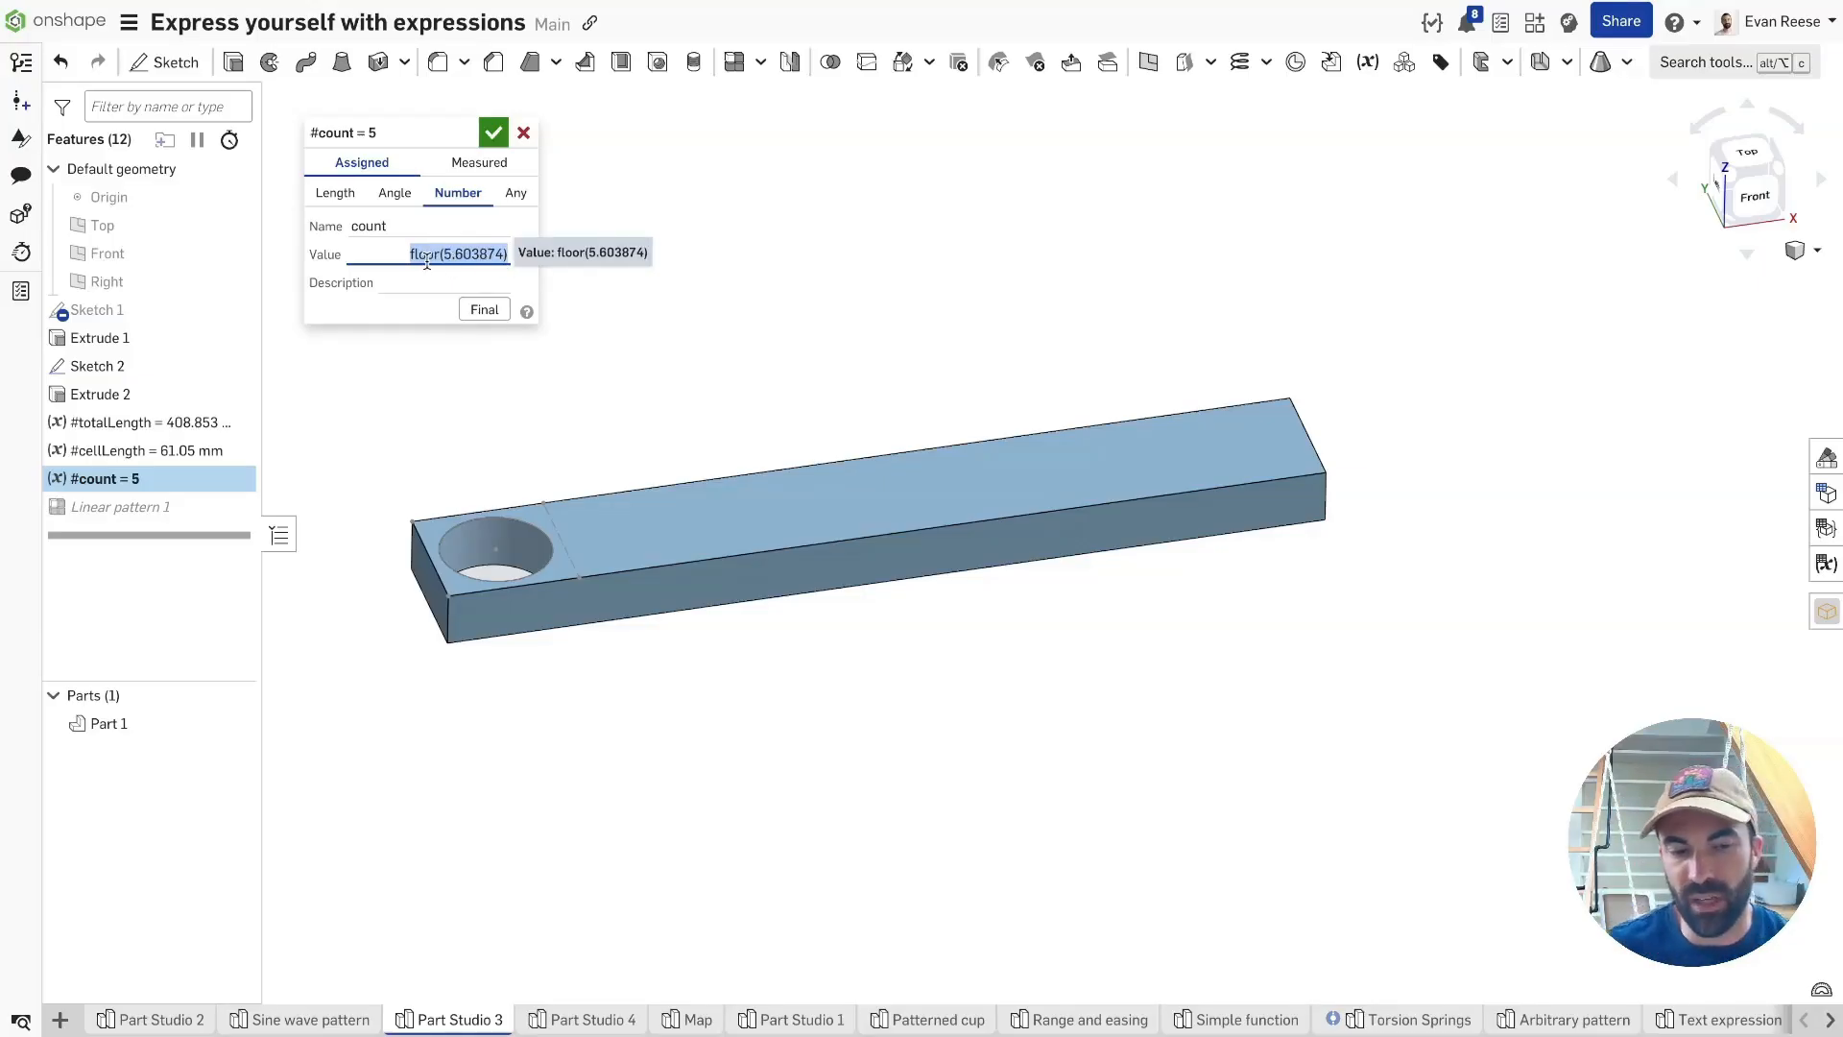
Add 10 as a second argument to the count variable's expression, giving floor(5.603874, 10).
{"action": "key", "text": "Right"}
{"action": "key", "text": "Left"}
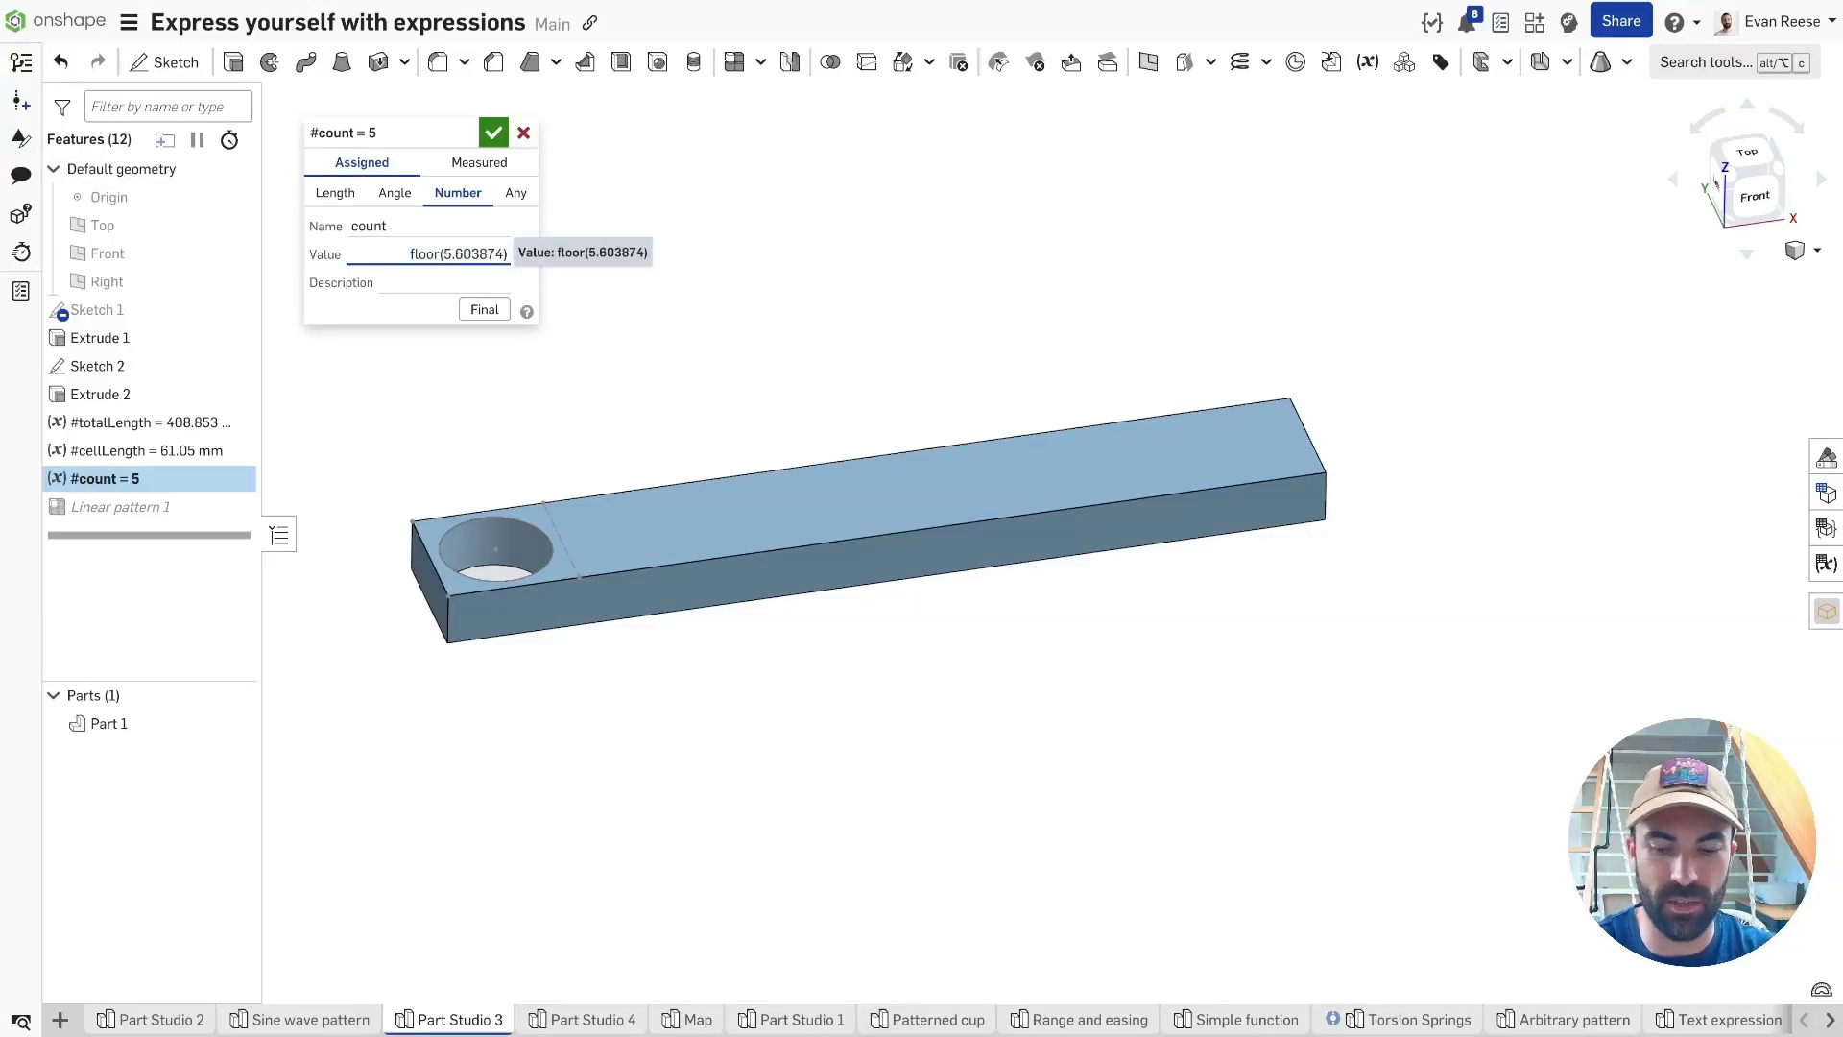
{"action": "type", "text": ", "}
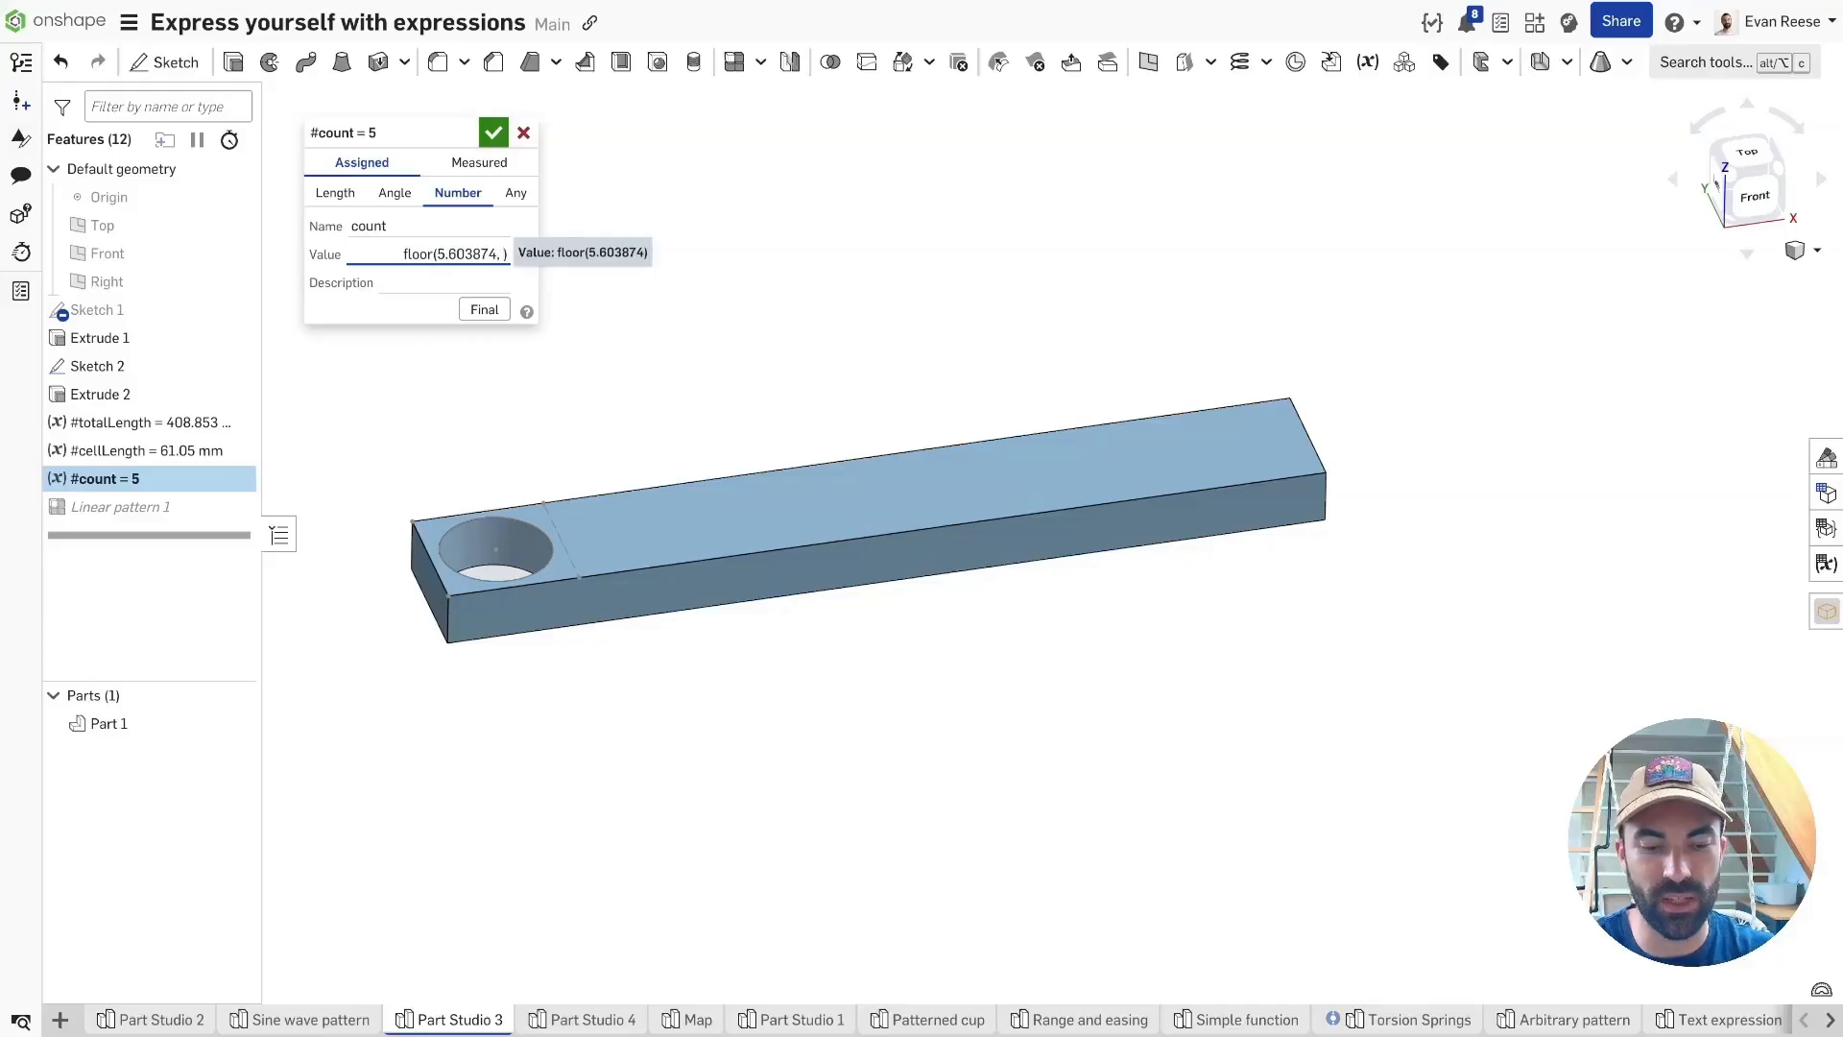
{"action": "type", "text": "10"}
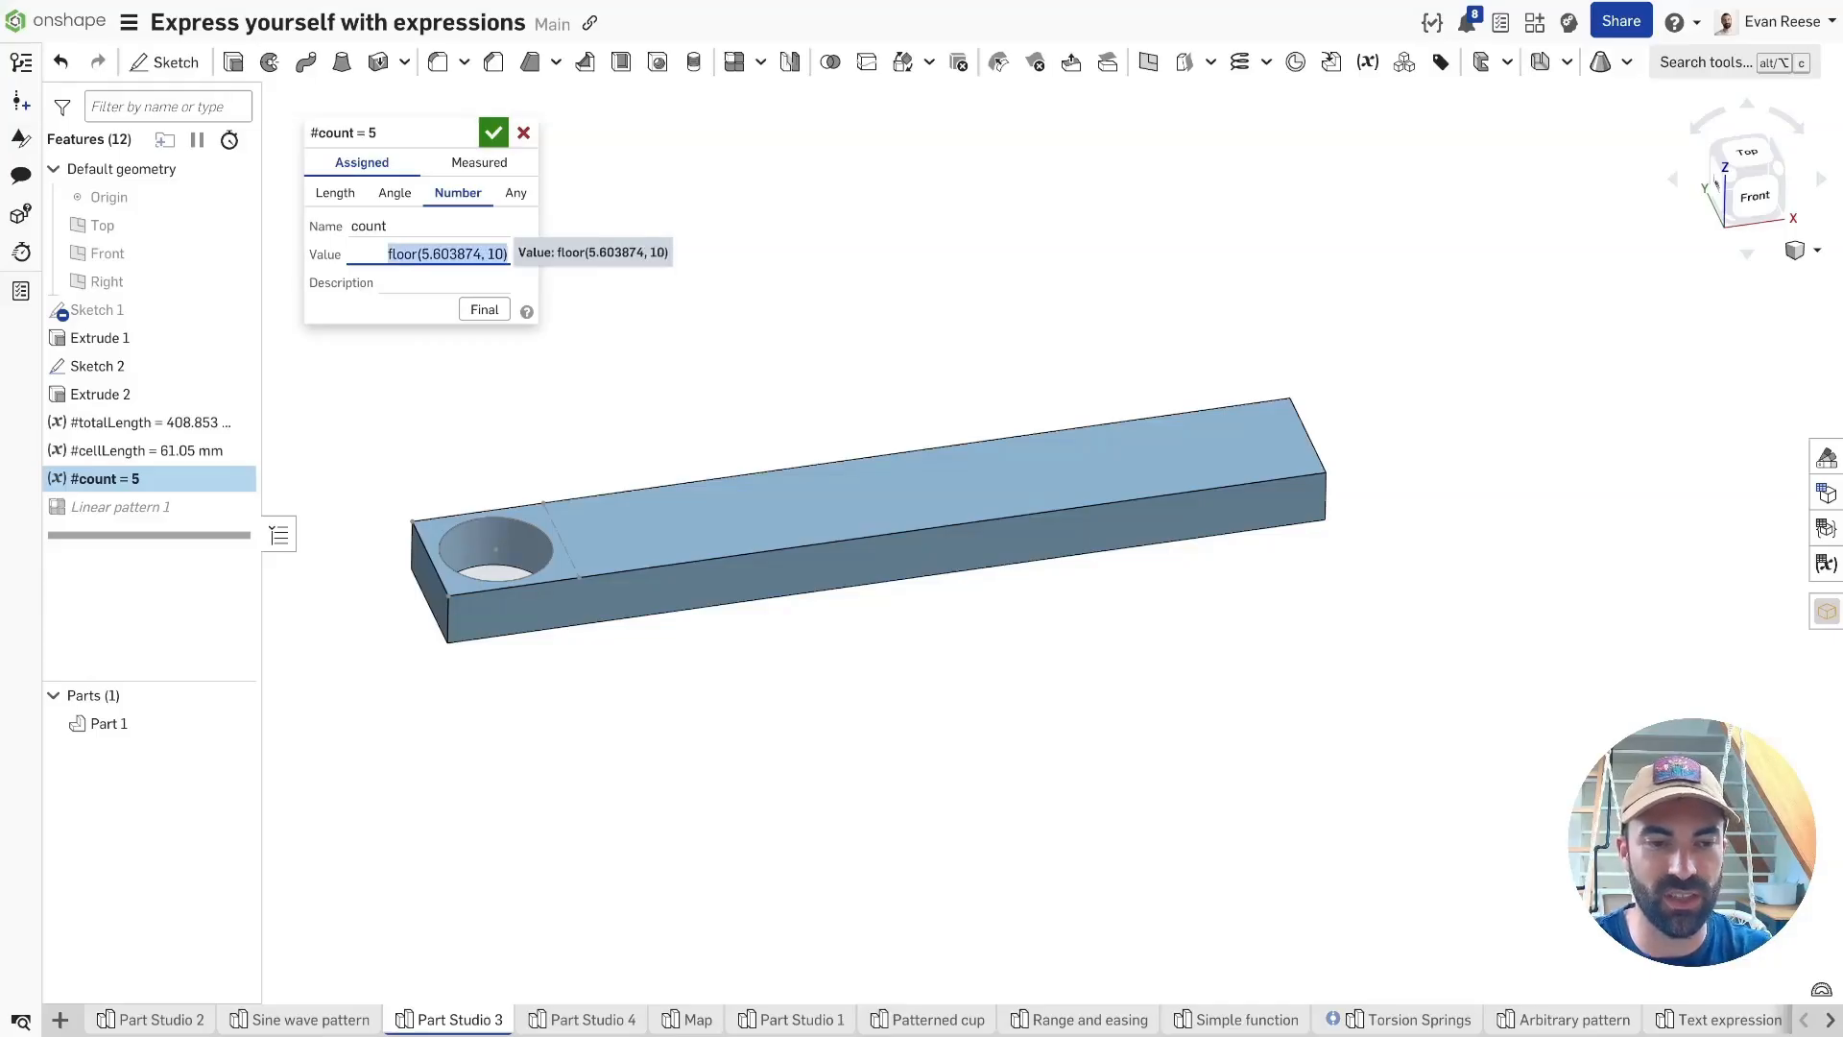
{"action": "key", "text": "Right"}
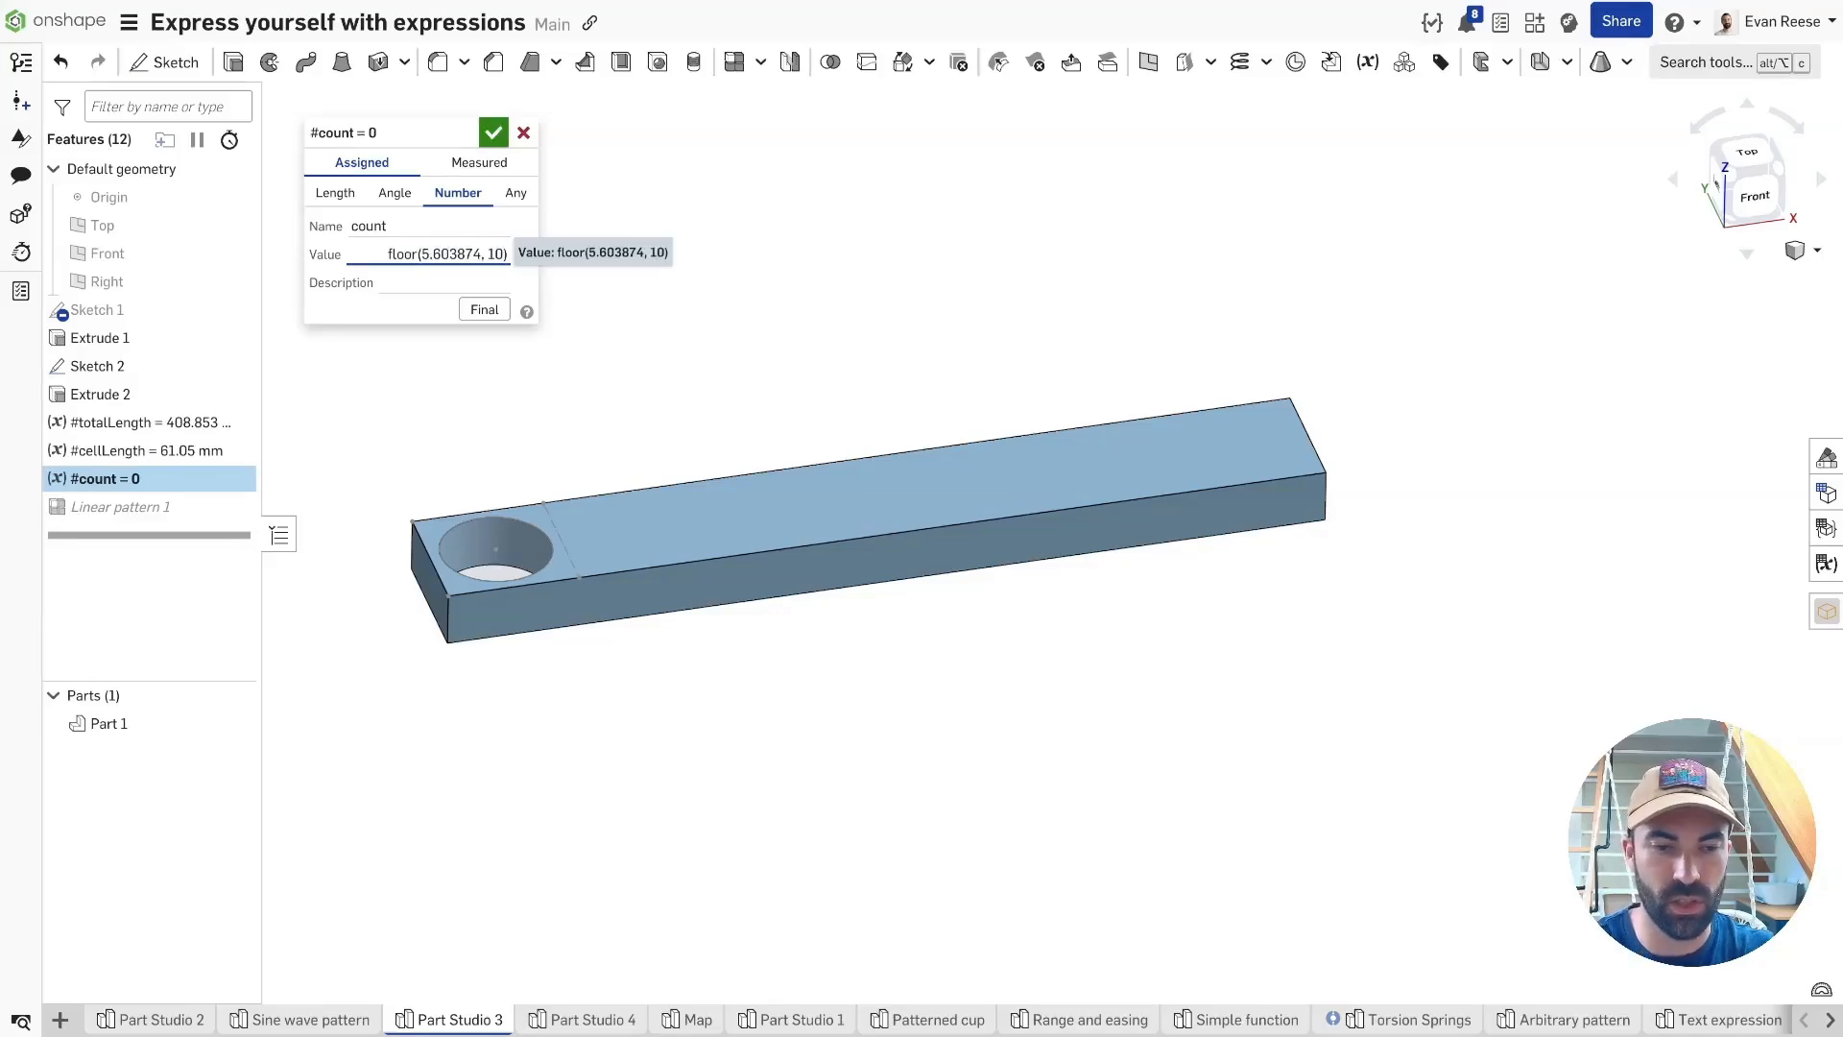
Test 5 and then 6 as the second argument of the count variable's floor expression, ending with floor(5.603874, 6).
{"action": "key", "text": "BackSpace"}
{"action": "type", "text": "5"}
{"action": "key", "text": "Right"}
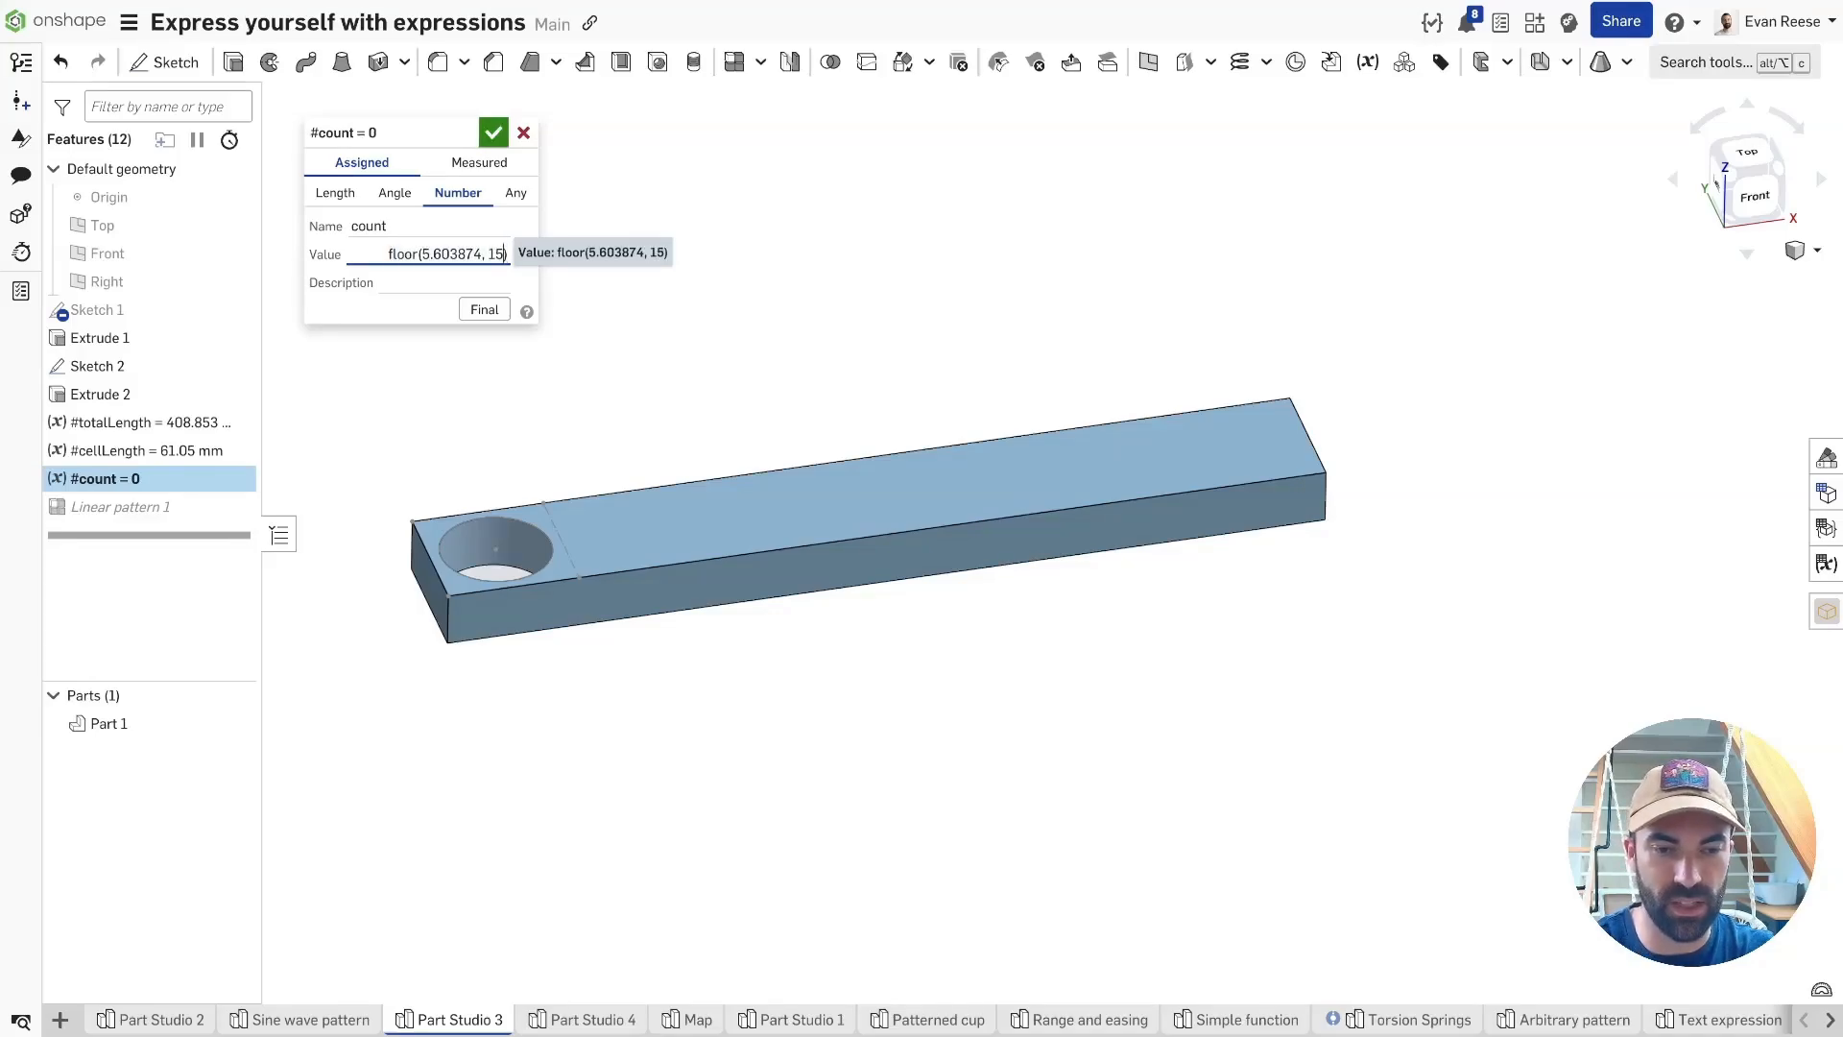
{"action": "key", "text": "Left"}
{"action": "key", "text": "Left"}
{"action": "key", "text": "BackSpace"}
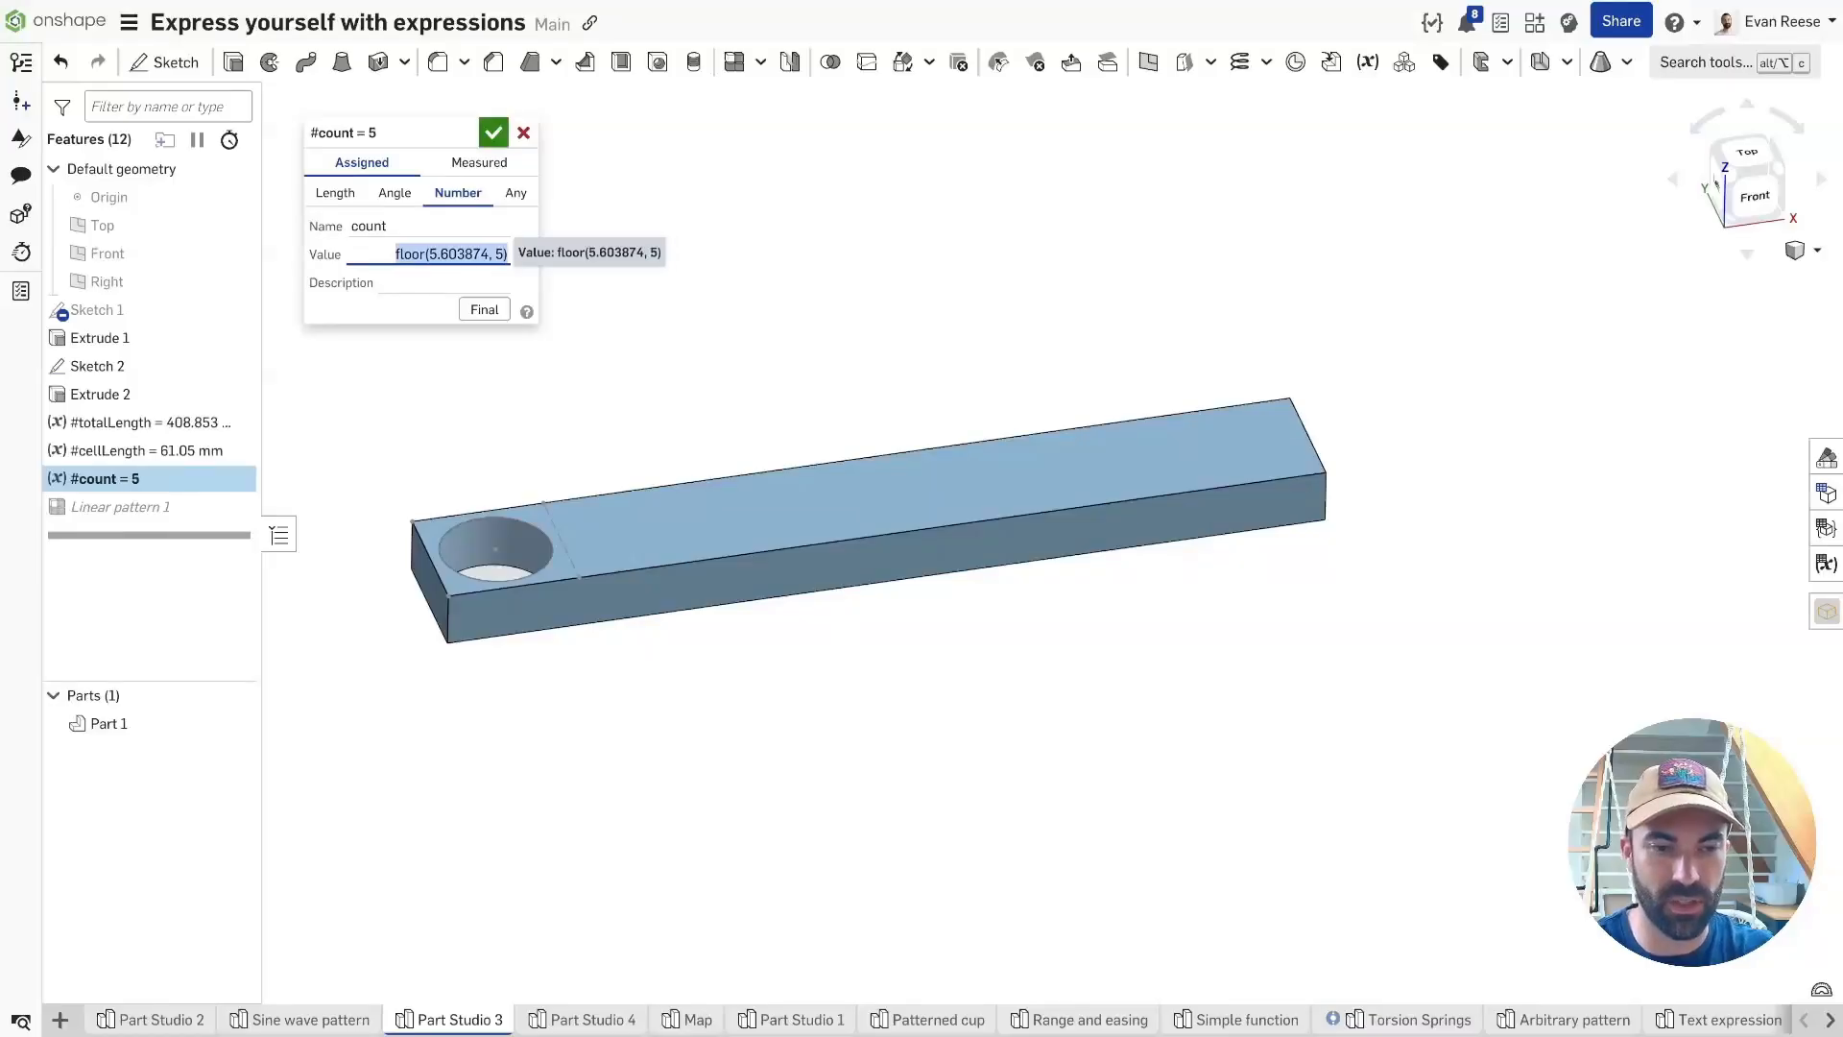
{"action": "key", "text": "Right"}
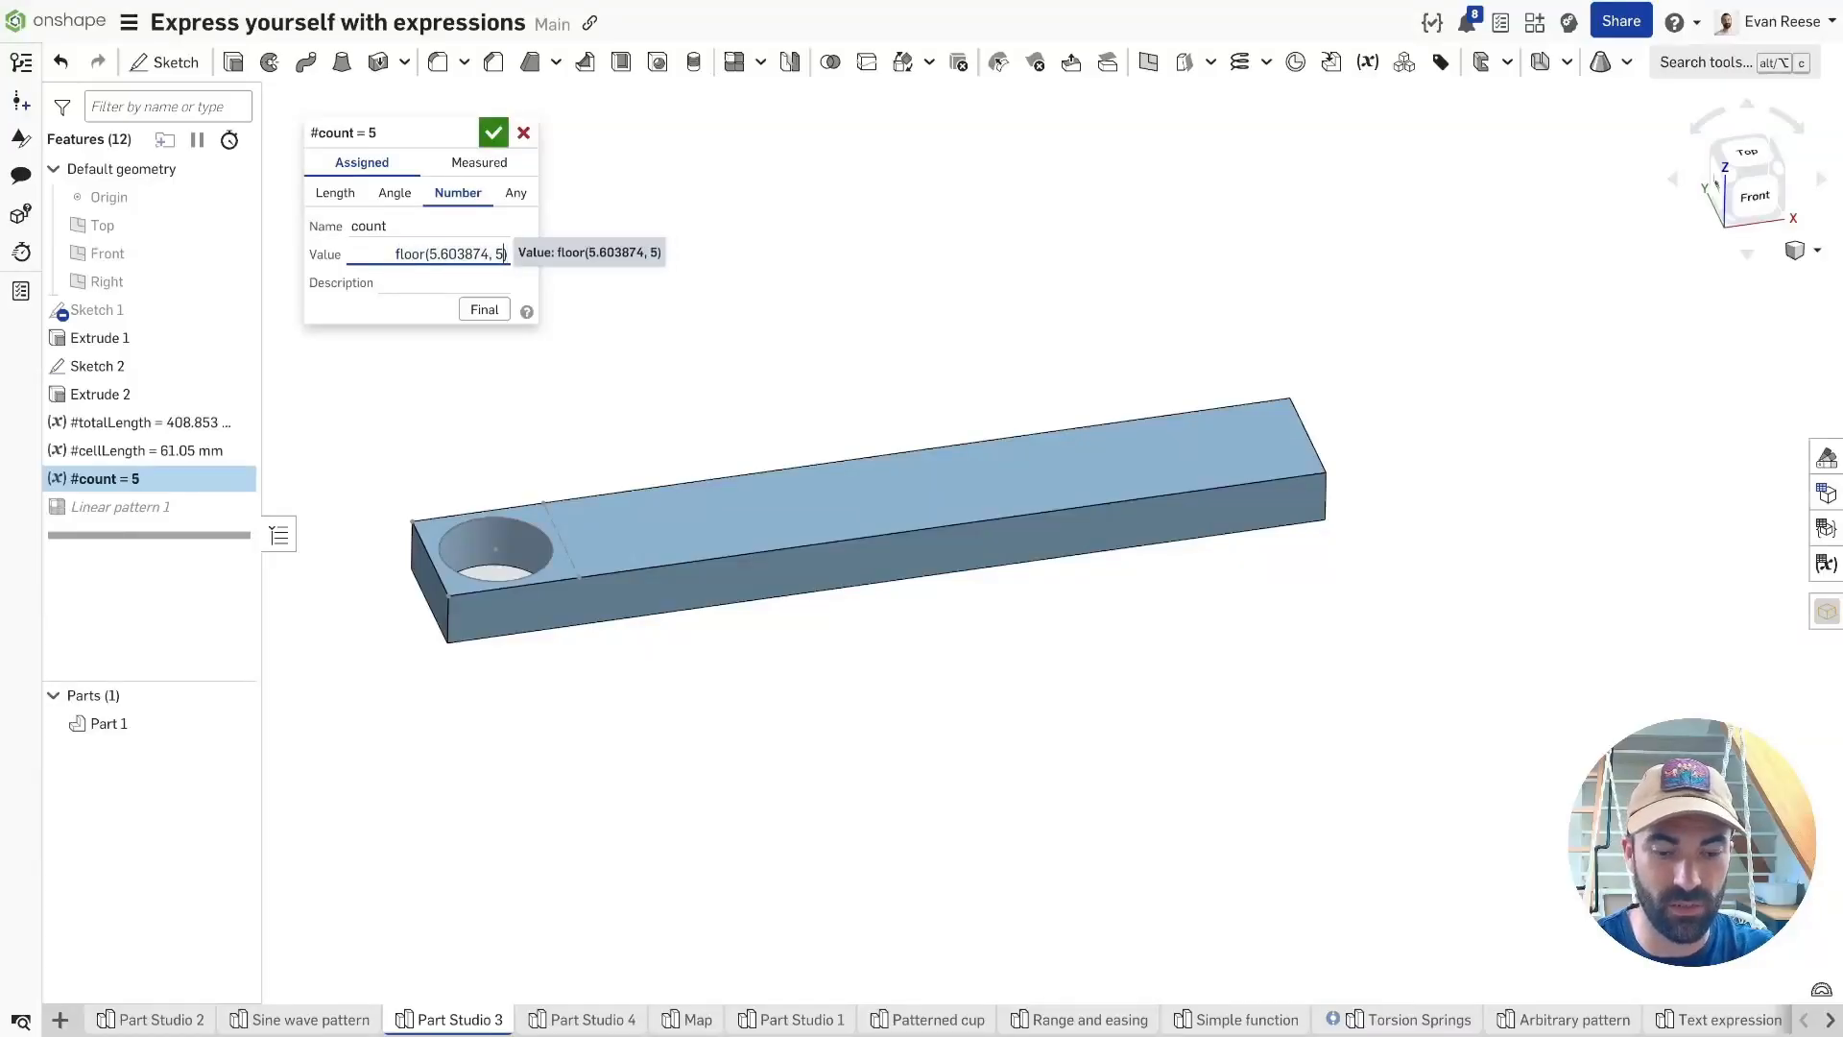
{"action": "key", "text": "Return"}
{"action": "key", "text": "Right"}
{"action": "key", "text": "Left"}
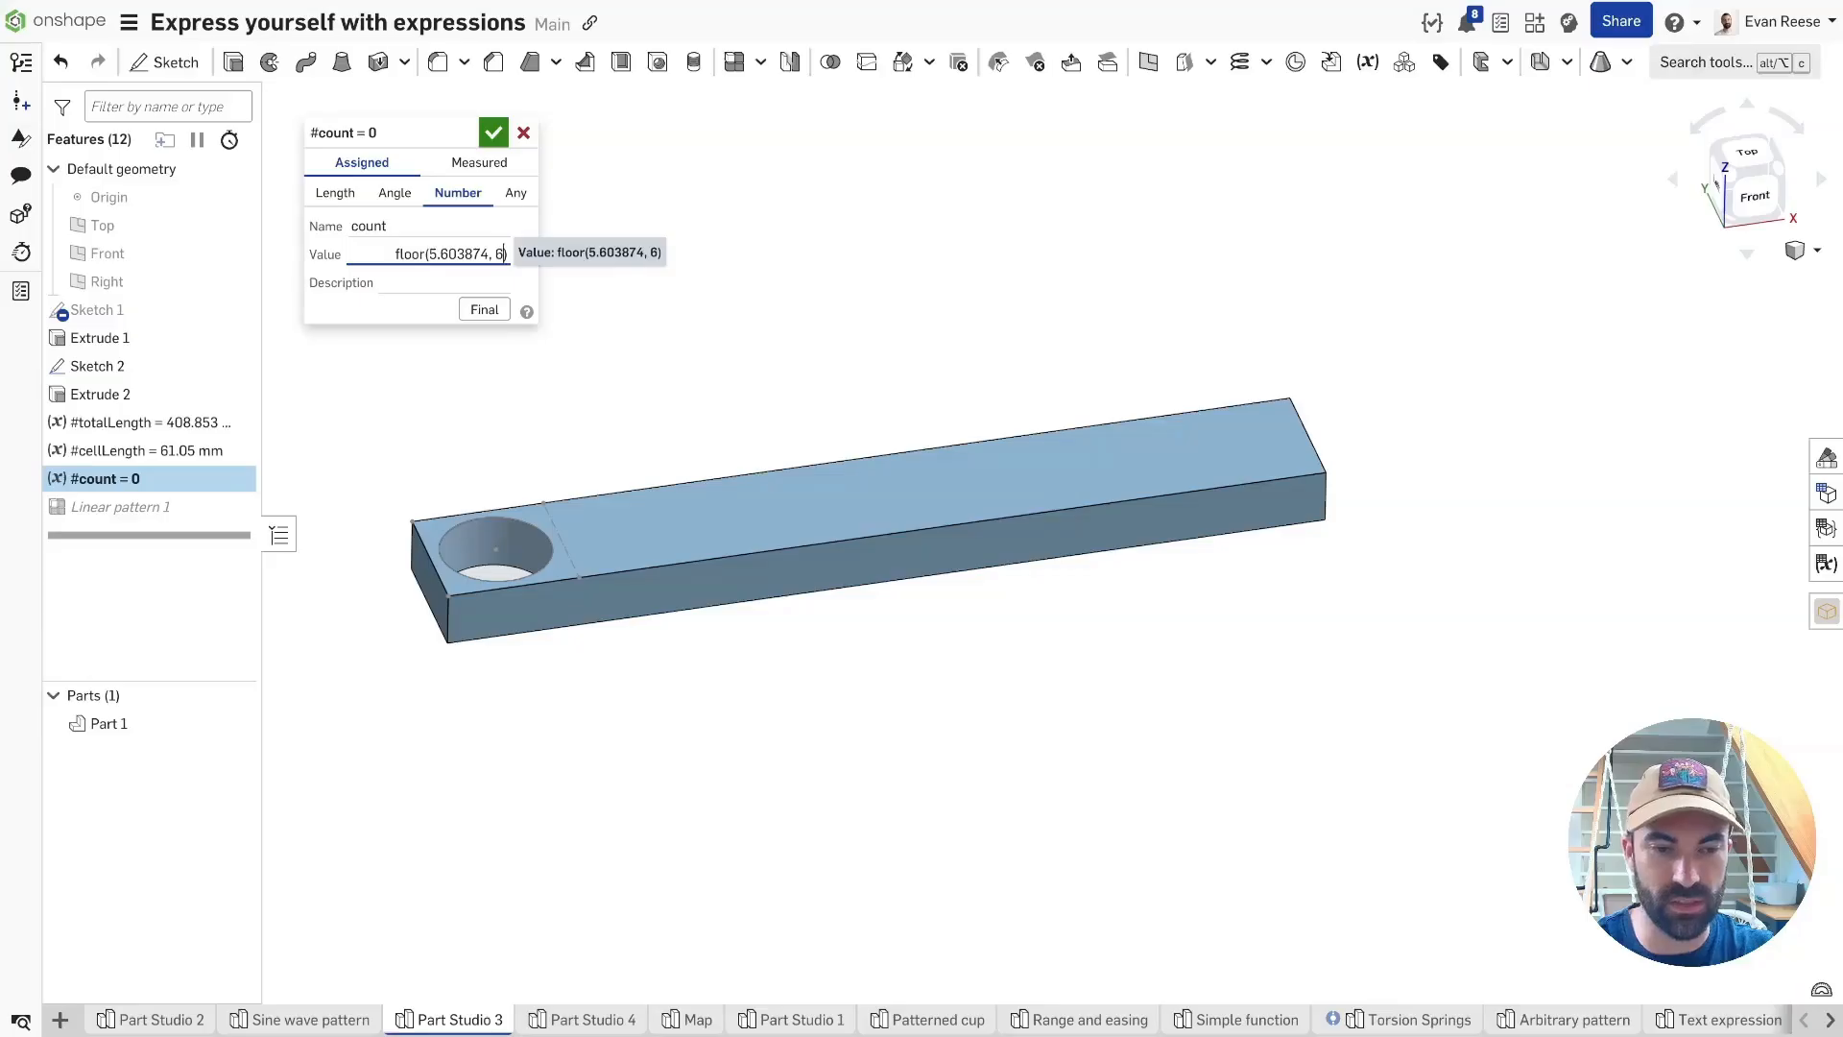
Replace floor with round in the count variable's value, giving round(5.603874, 6).
{"action": "left_click", "coordinate": [413, 255]}
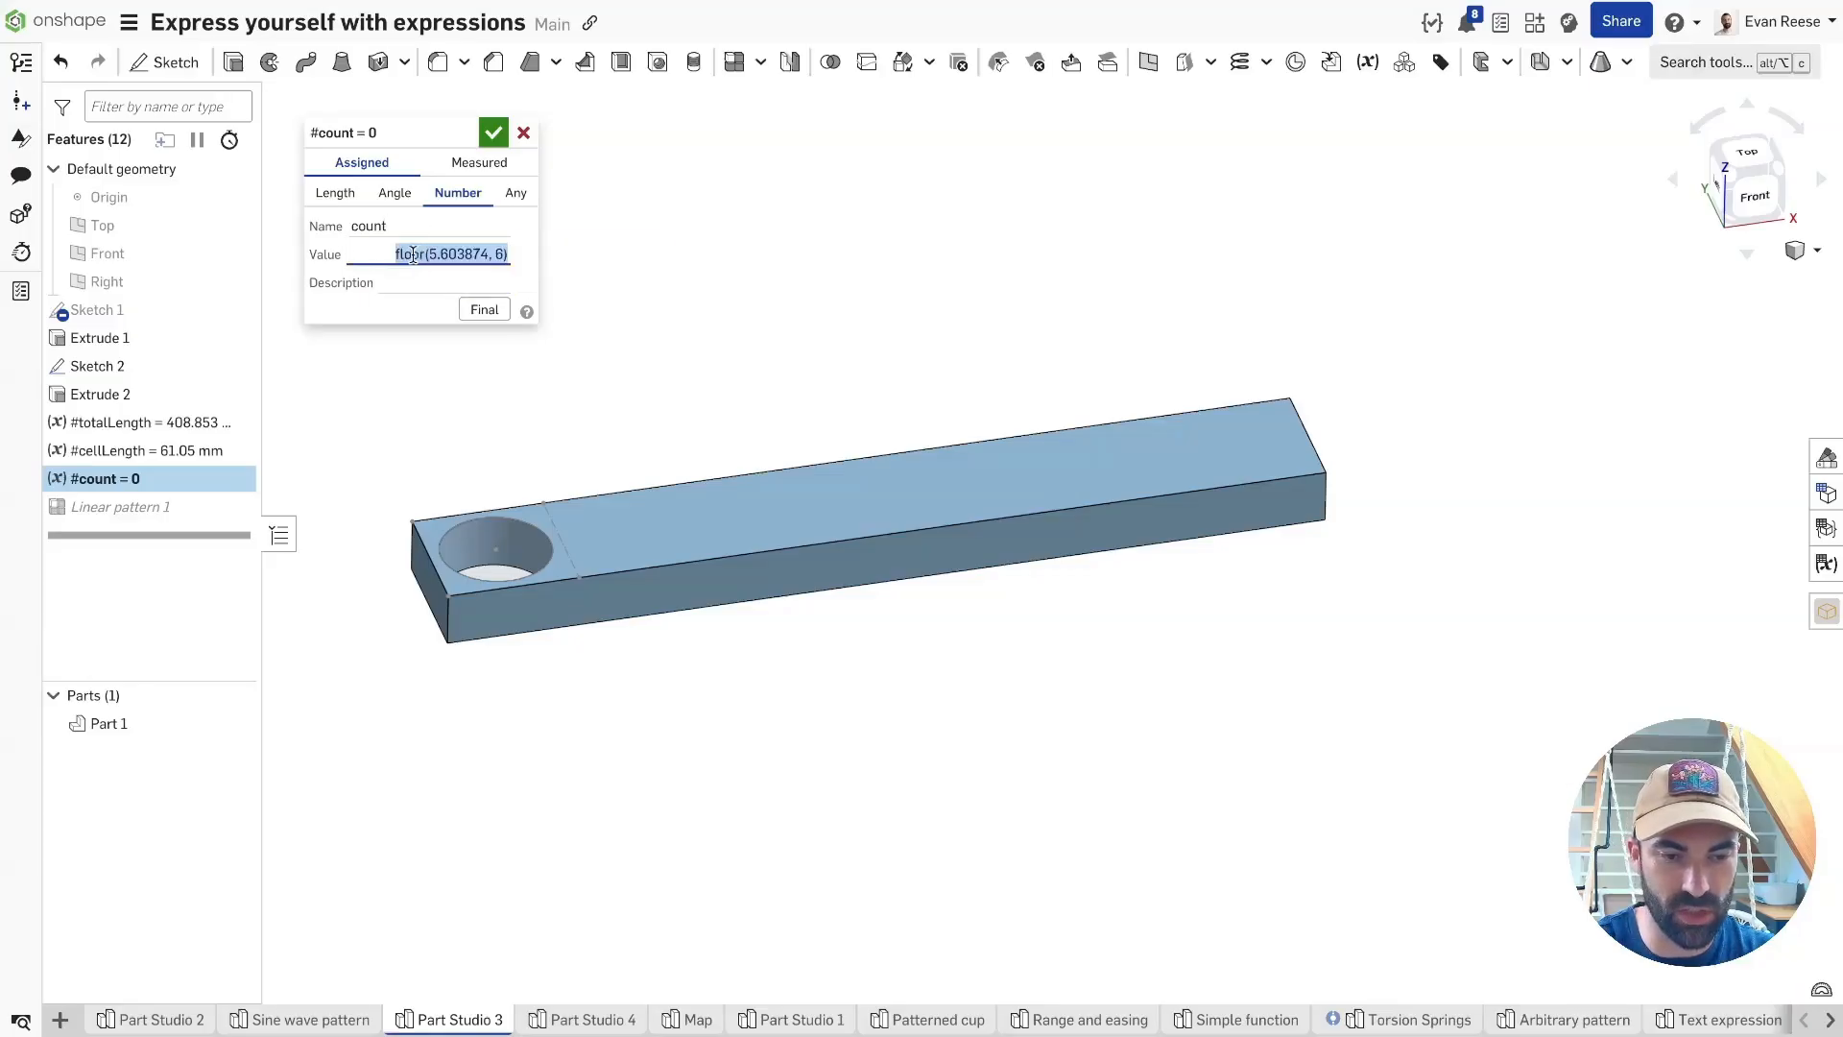
{"action": "double_click", "coordinate": [413, 255]}
{"action": "type", "text": "round"}
{"action": "left_click", "coordinate": [645, 274]}
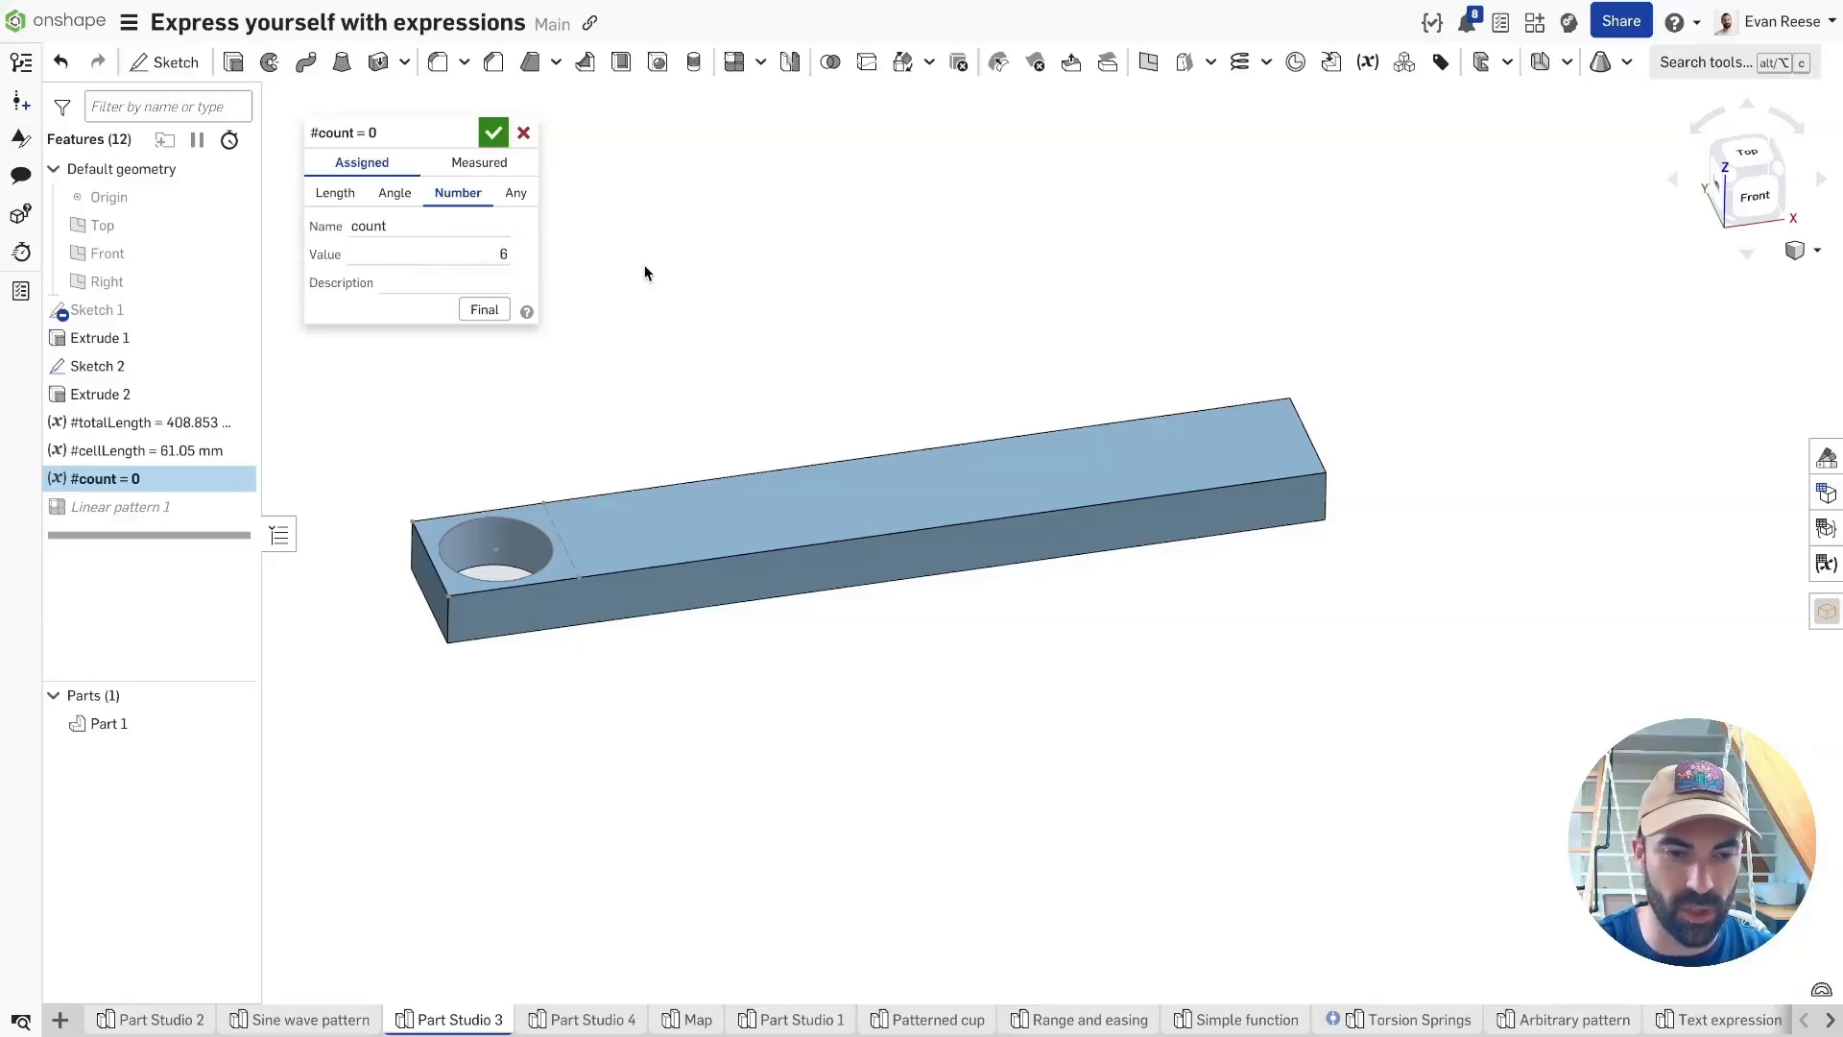
Test 10, 11 and 12 in turn as the second argument of the count variable's round(5.603874, …) expression.
{"action": "left_click", "coordinate": [451, 254]}
{"action": "key", "text": "Right"}
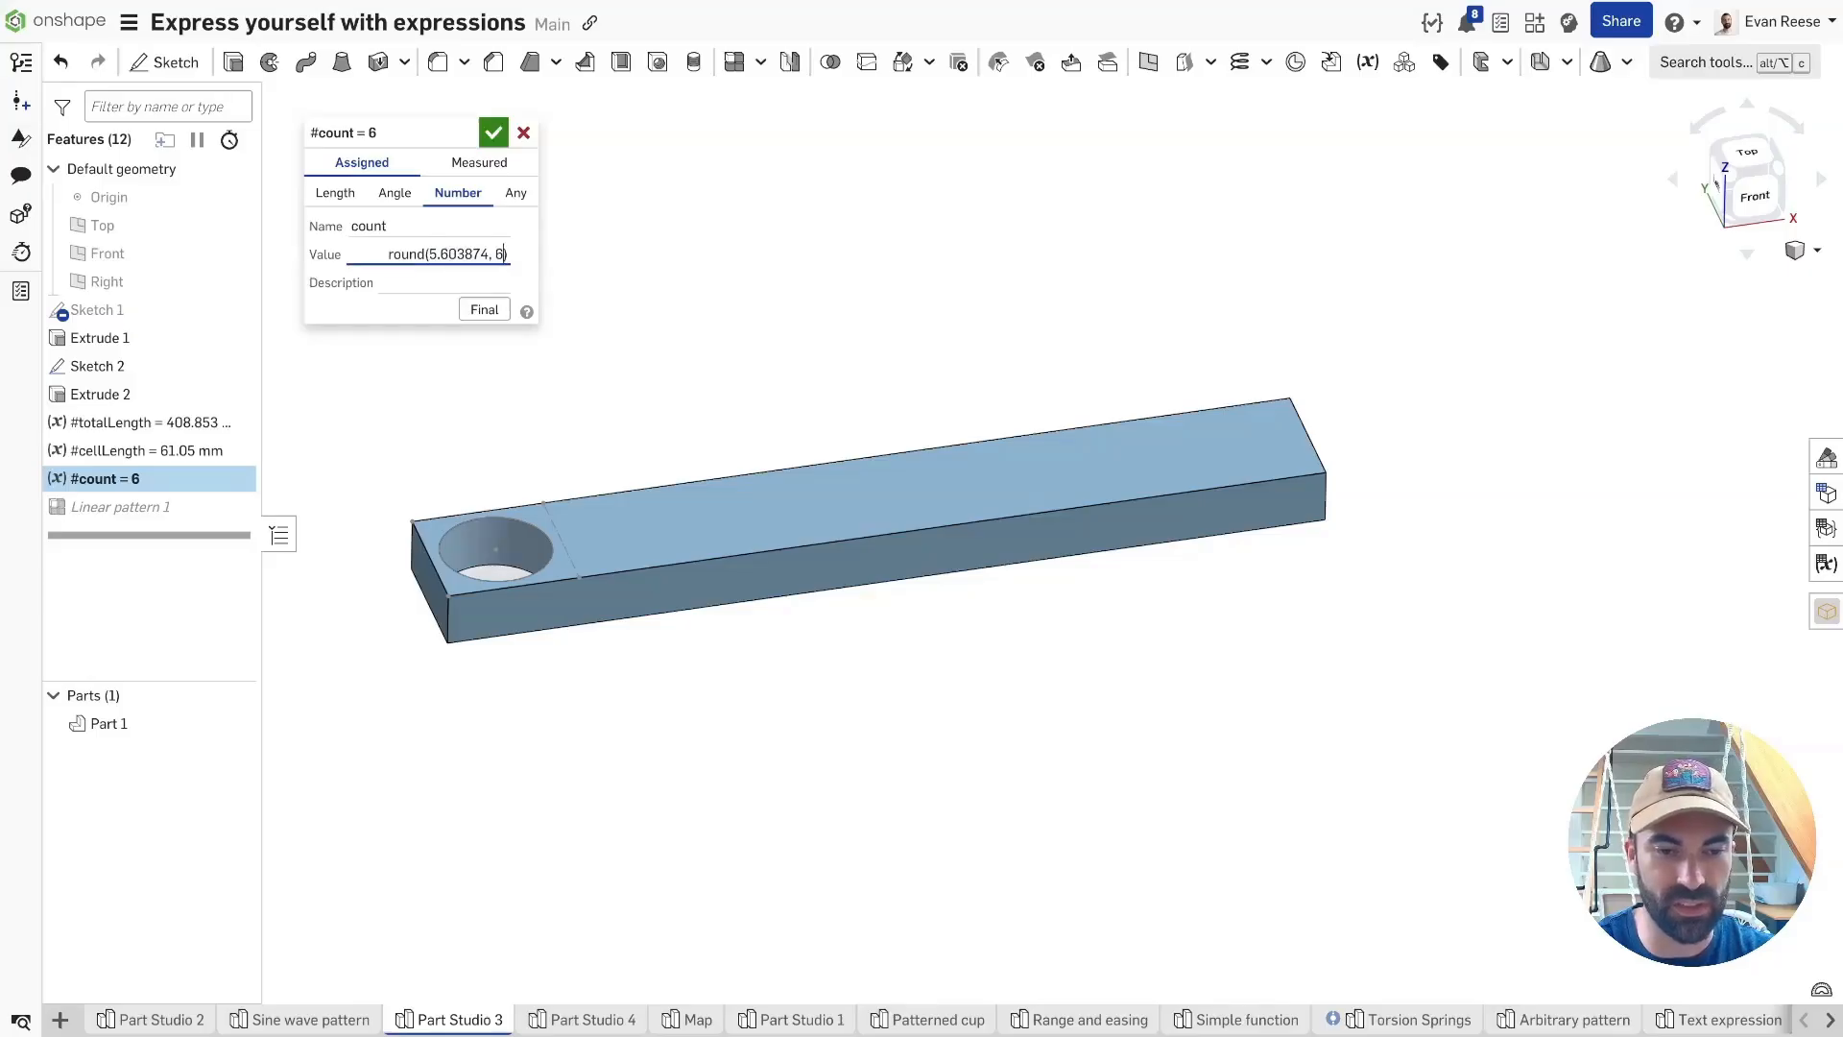
{"action": "key", "text": "BackSpace"}
{"action": "type", "text": "10"}
{"action": "key", "text": "Return"}
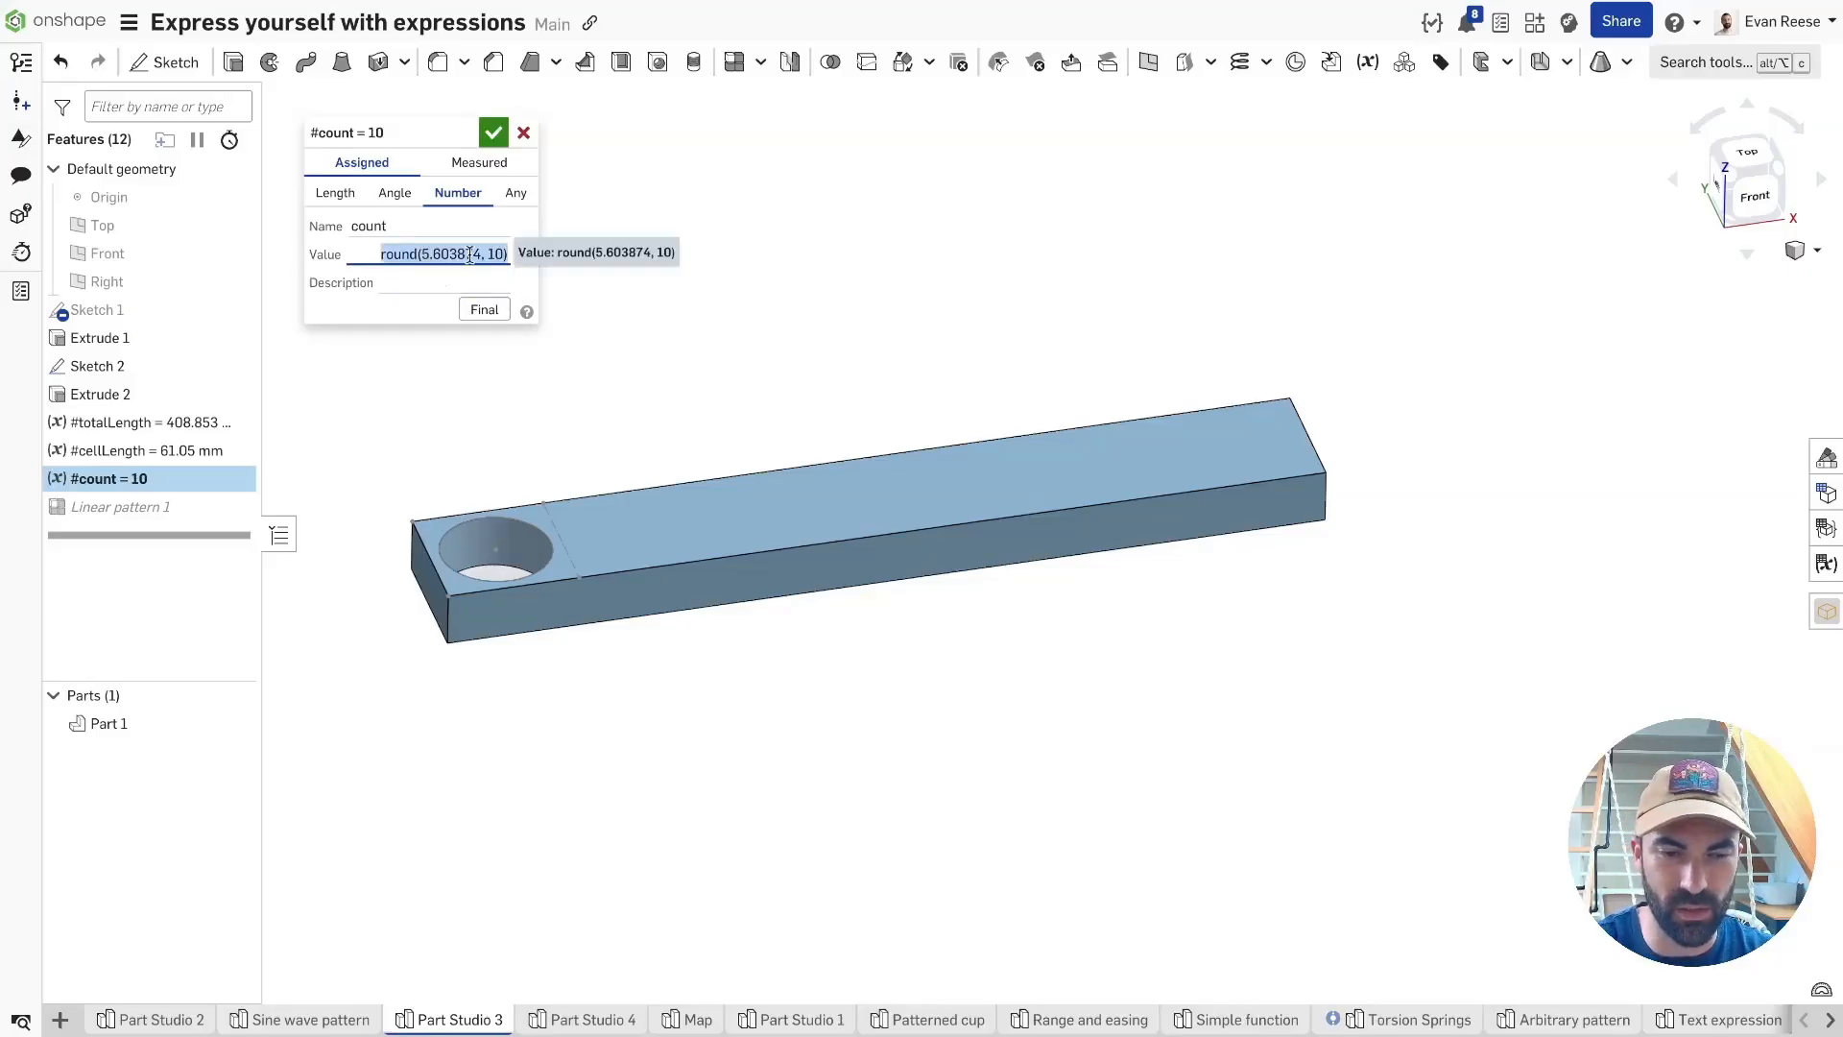
{"action": "key", "text": "Right"}
{"action": "key", "text": "BackSpace"}
{"action": "type", "text": "1"}
{"action": "key", "text": "Return"}
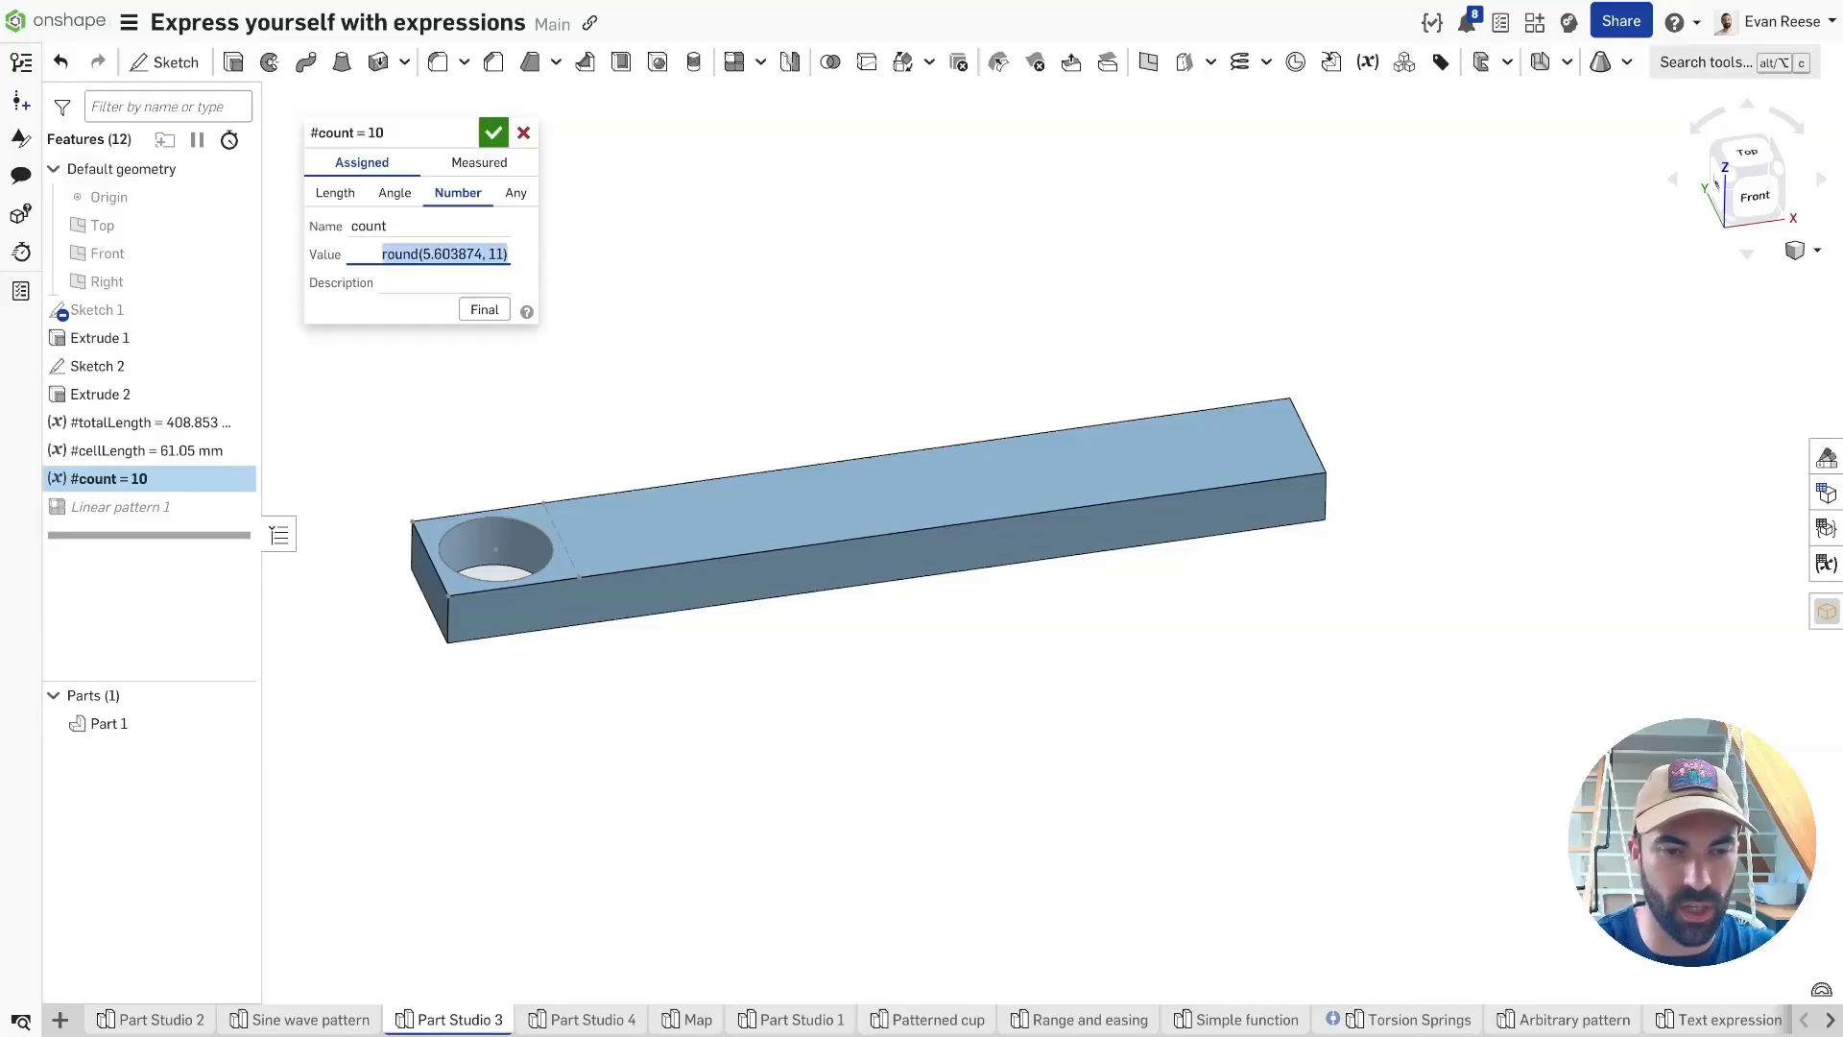
{"action": "key", "text": "Right"}
{"action": "key", "text": "BackSpace"}
{"action": "type", "text": "2"}
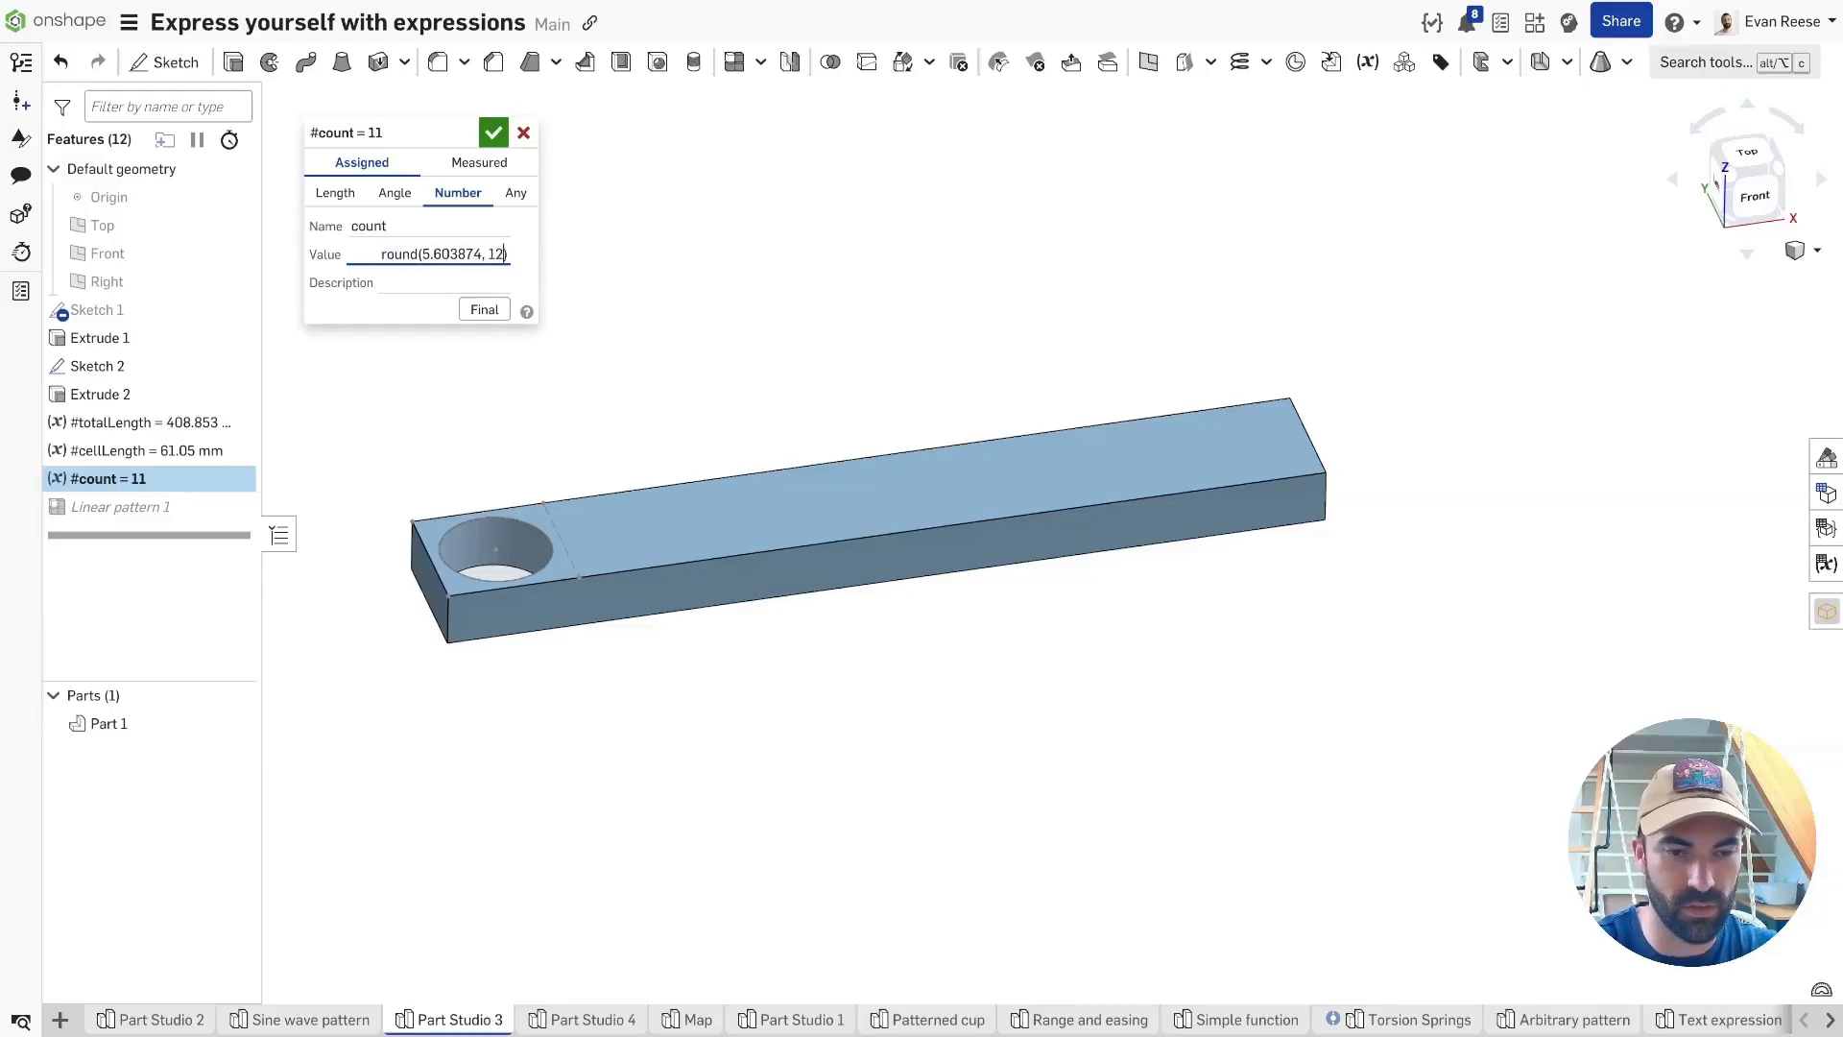
{"action": "key", "text": "Return"}
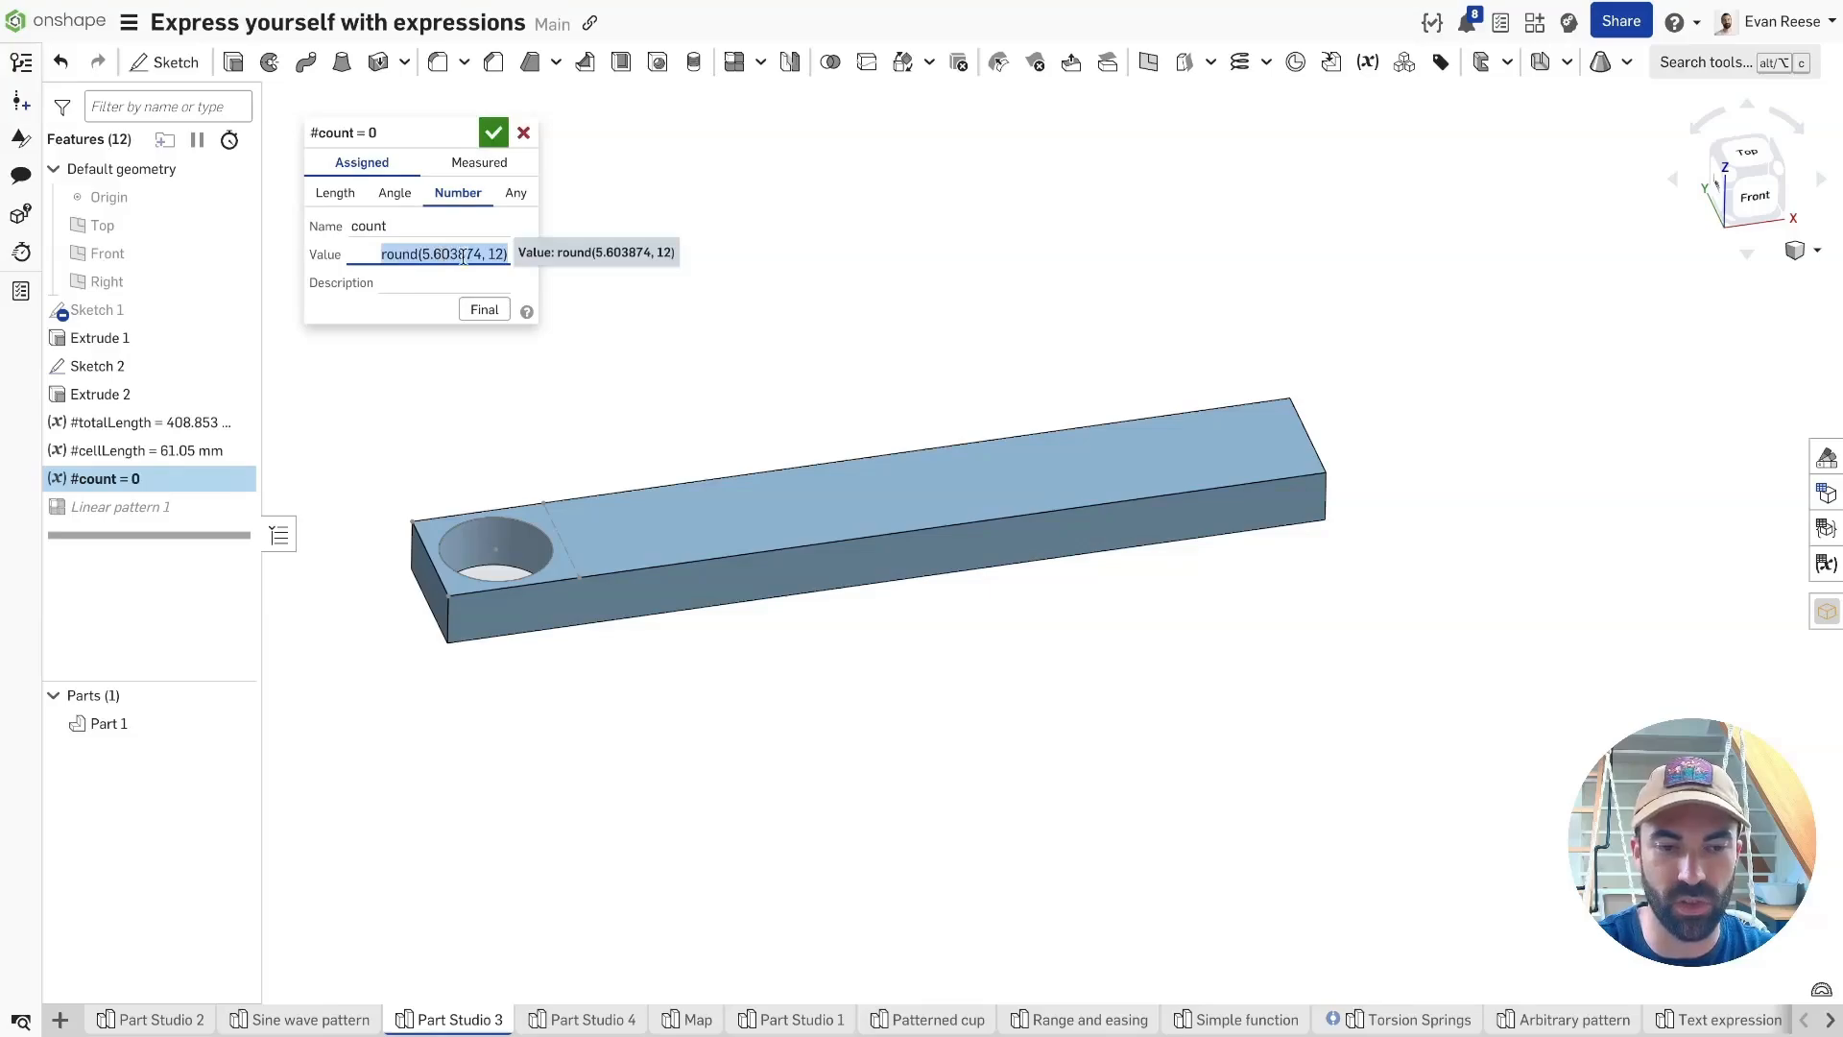
Replace the count variable's whole value with roundToPrecision(5.082734897, 3) and accept the variable.
{"action": "left_click_drag", "start_coordinate": [508, 254], "coordinate": [449, 250]}
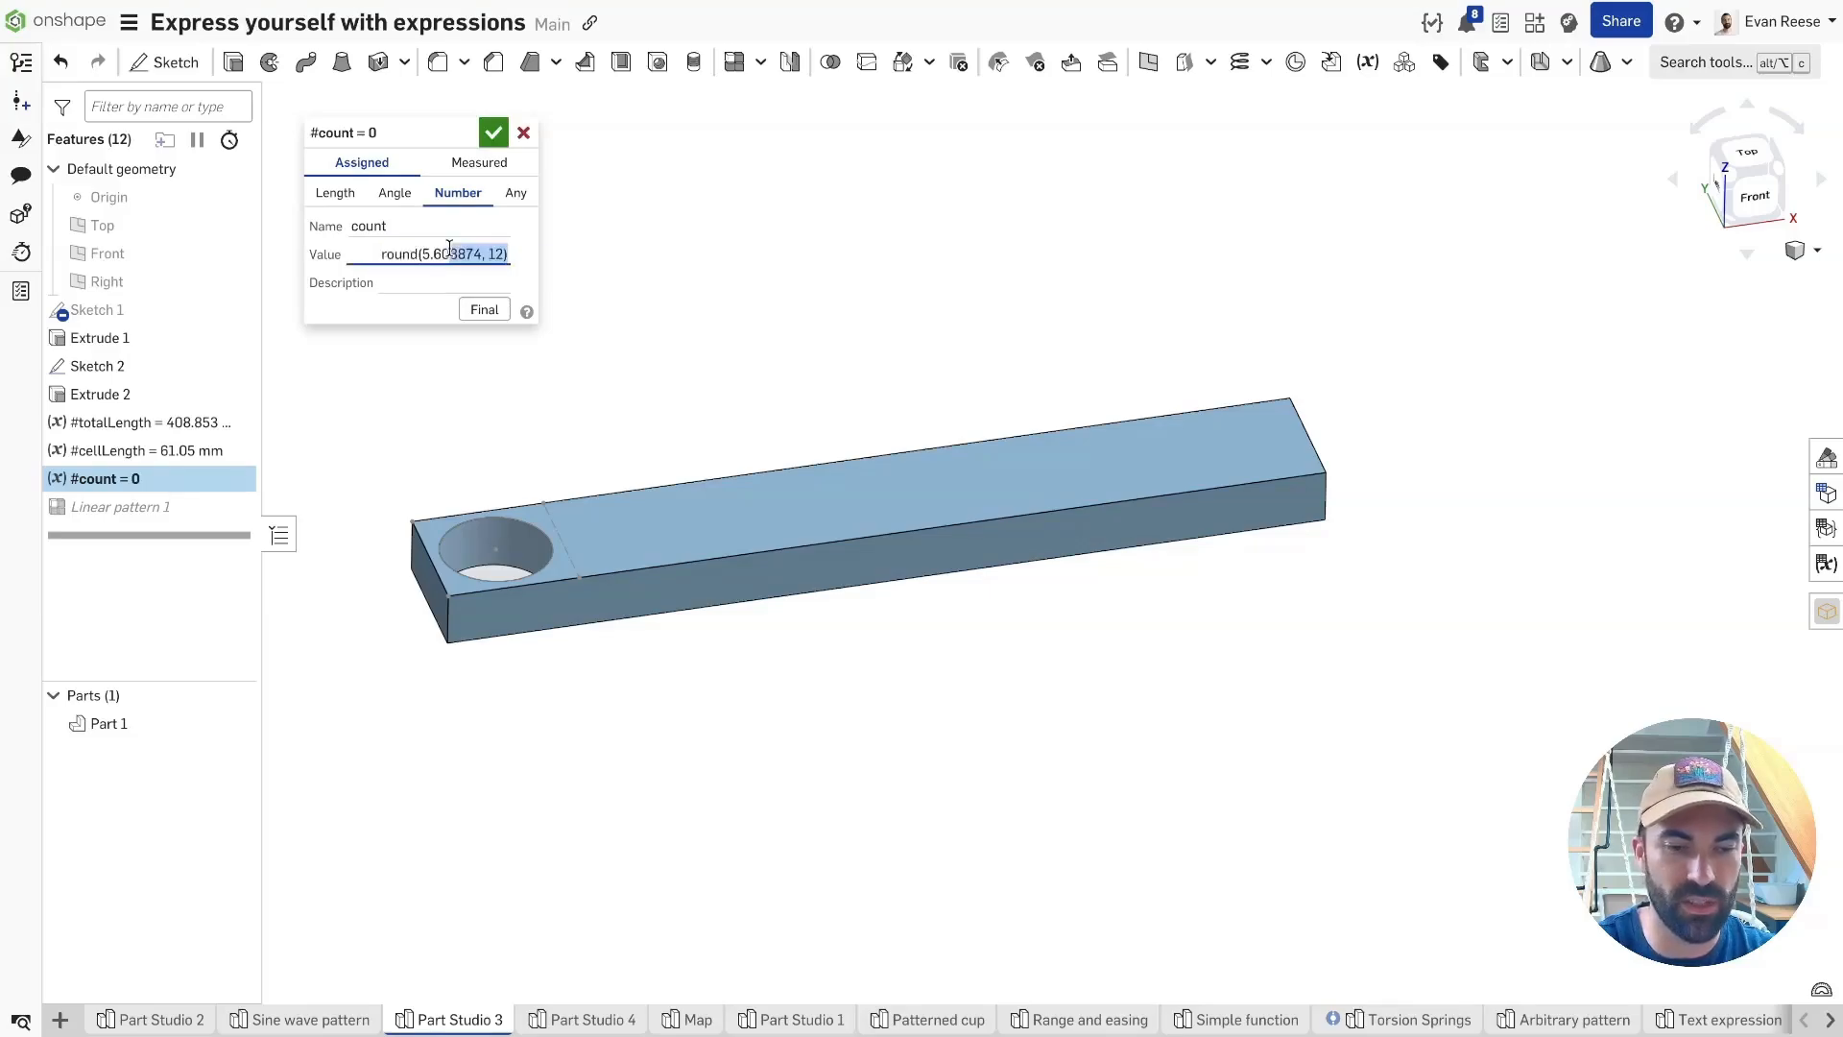
{"action": "triple_click", "coordinate": [450, 250]}
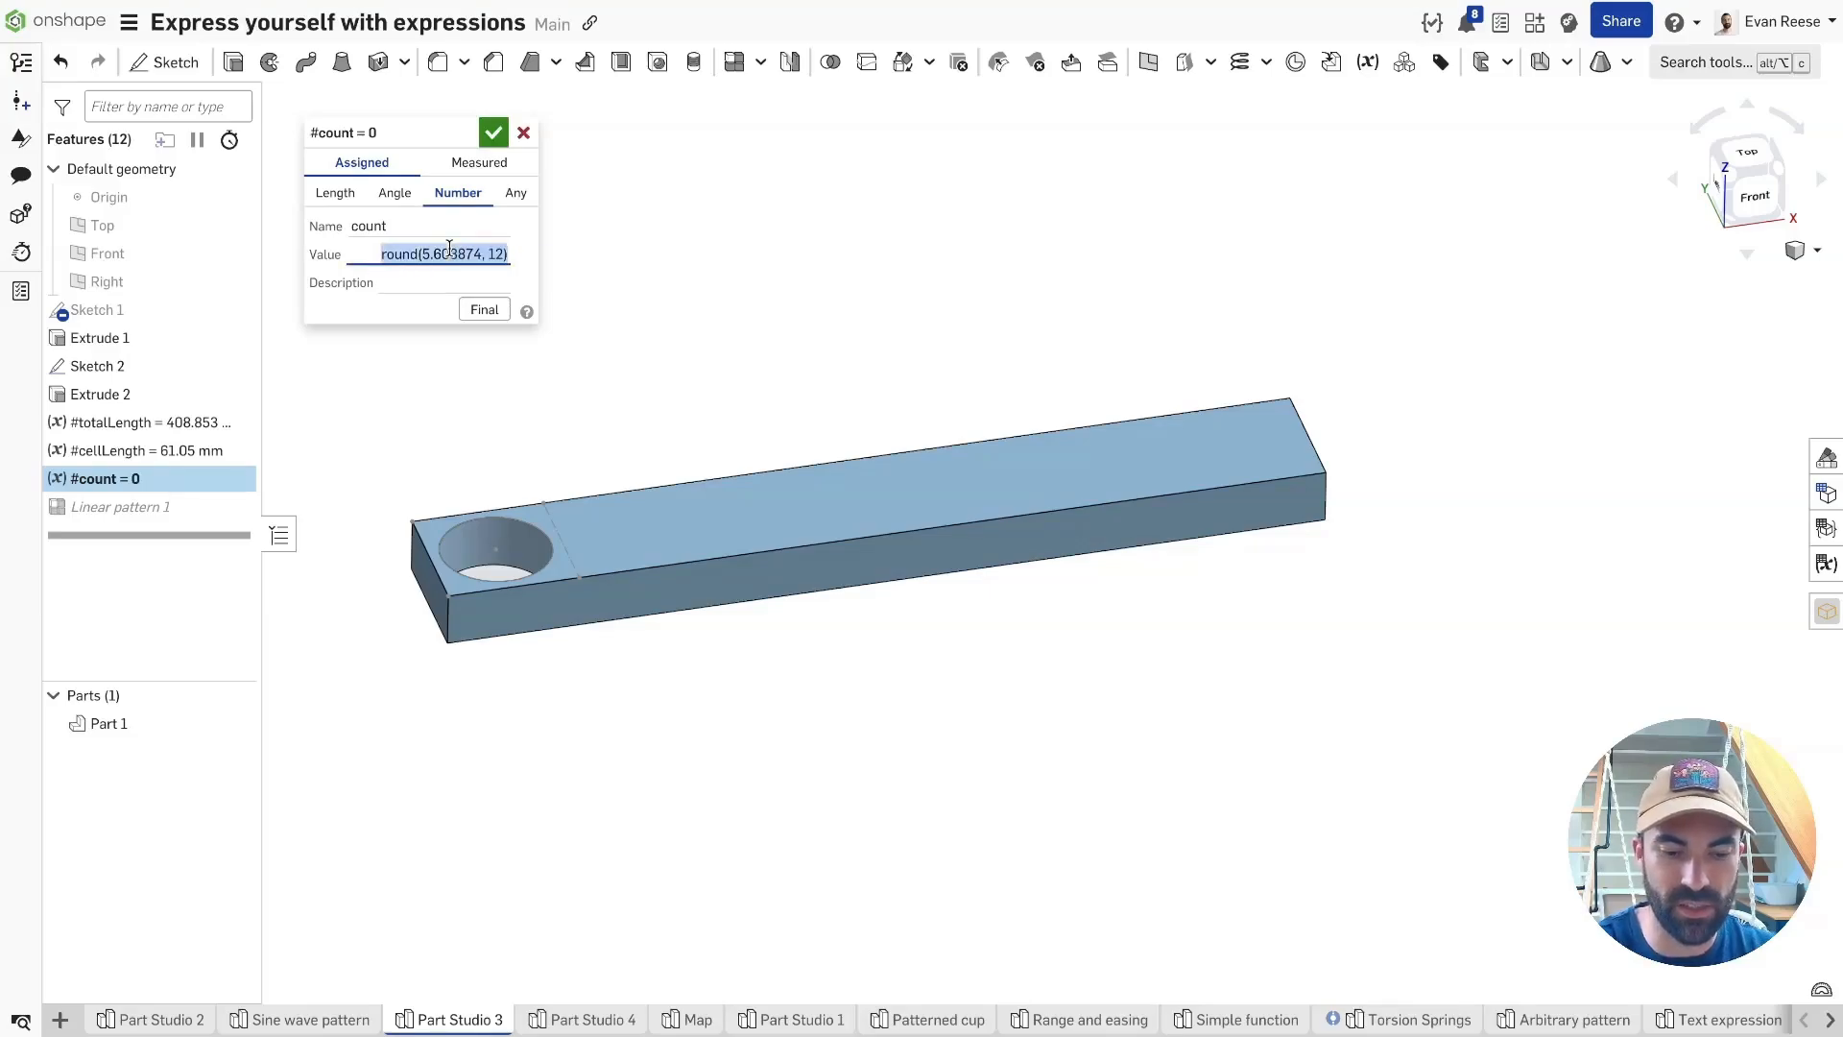
{"action": "type", "text": "r"}
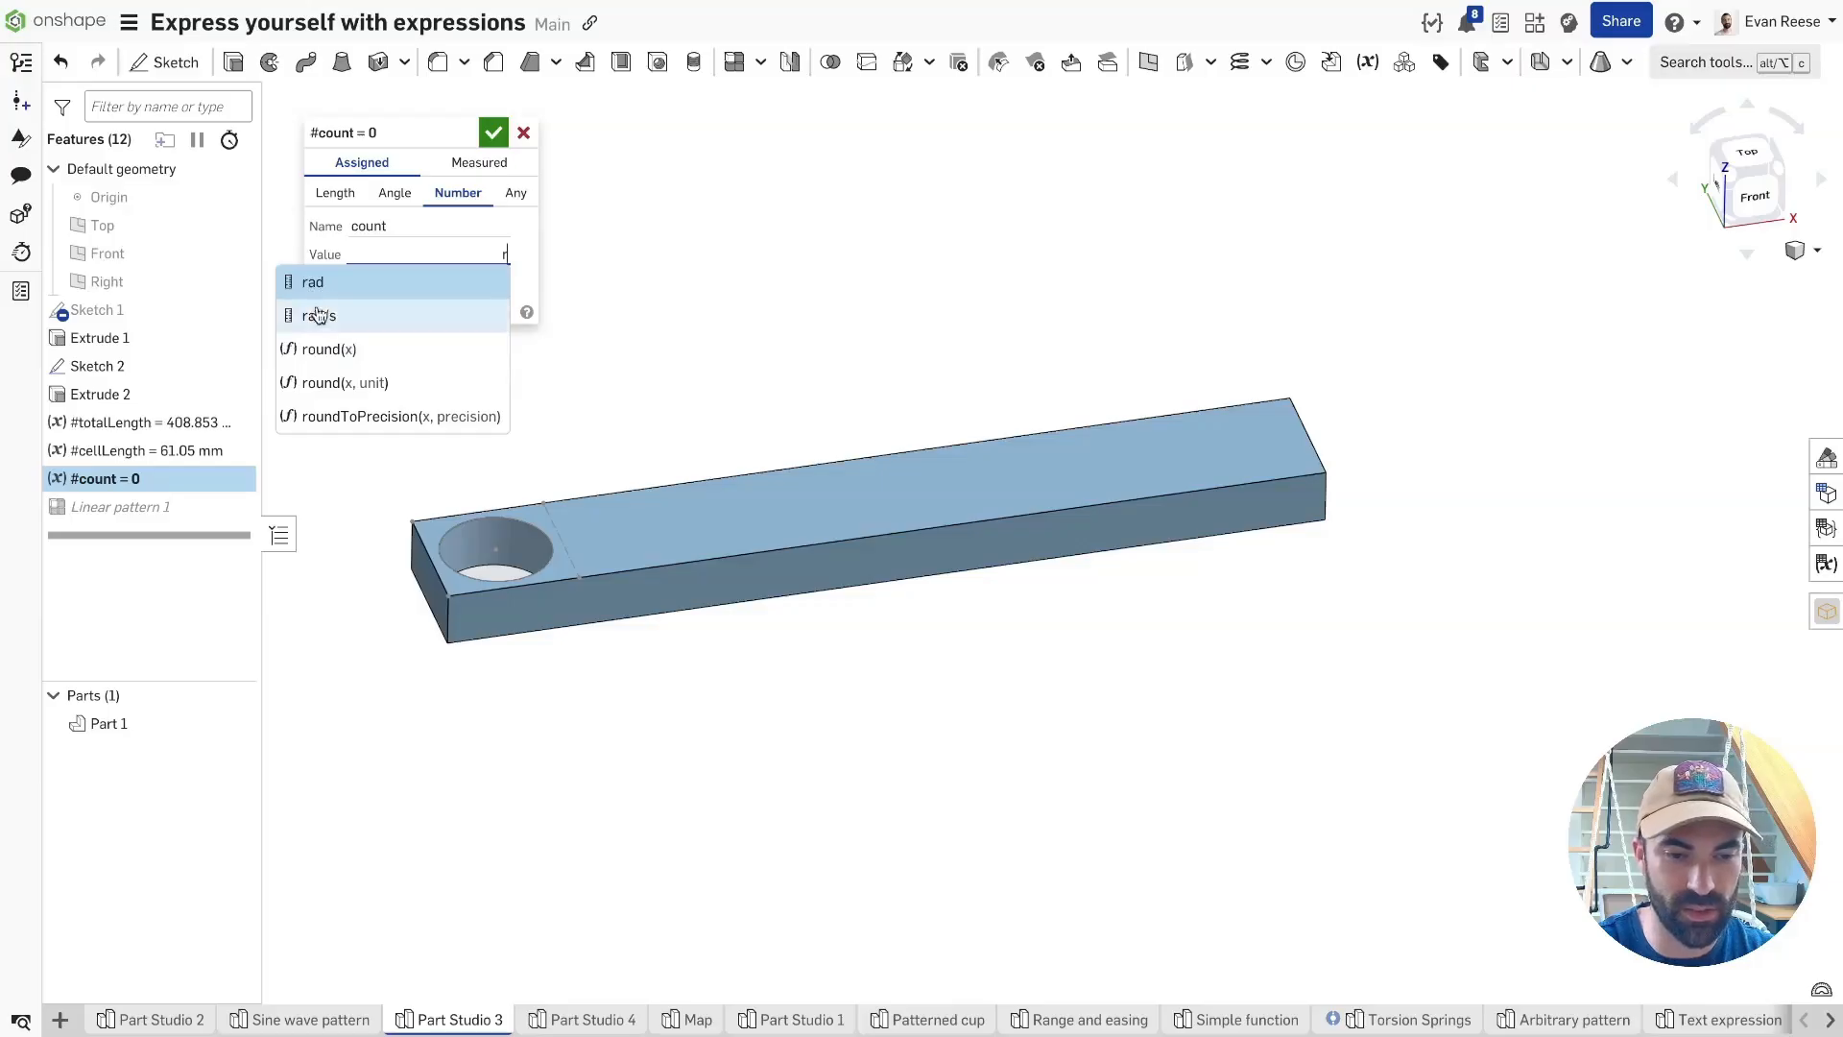
{"action": "left_click", "coordinate": [340, 418]}
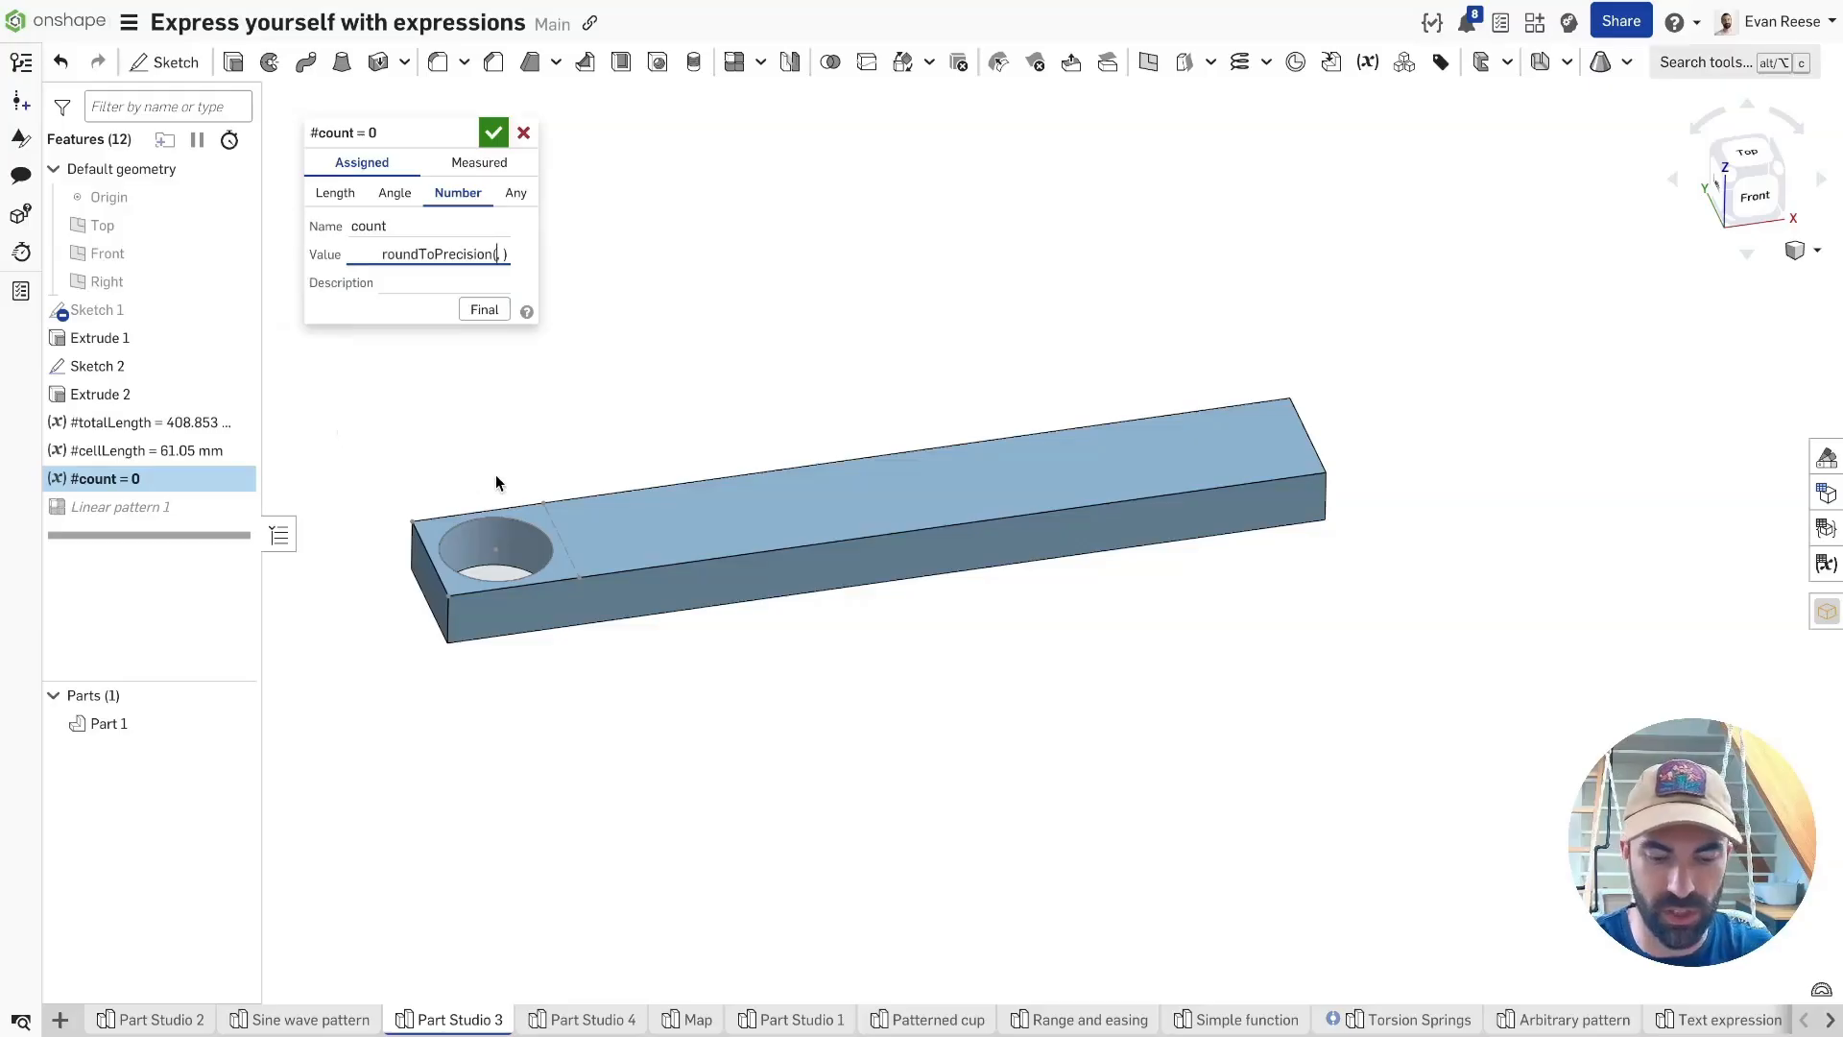
{"action": "type", "text": "5.082734897"}
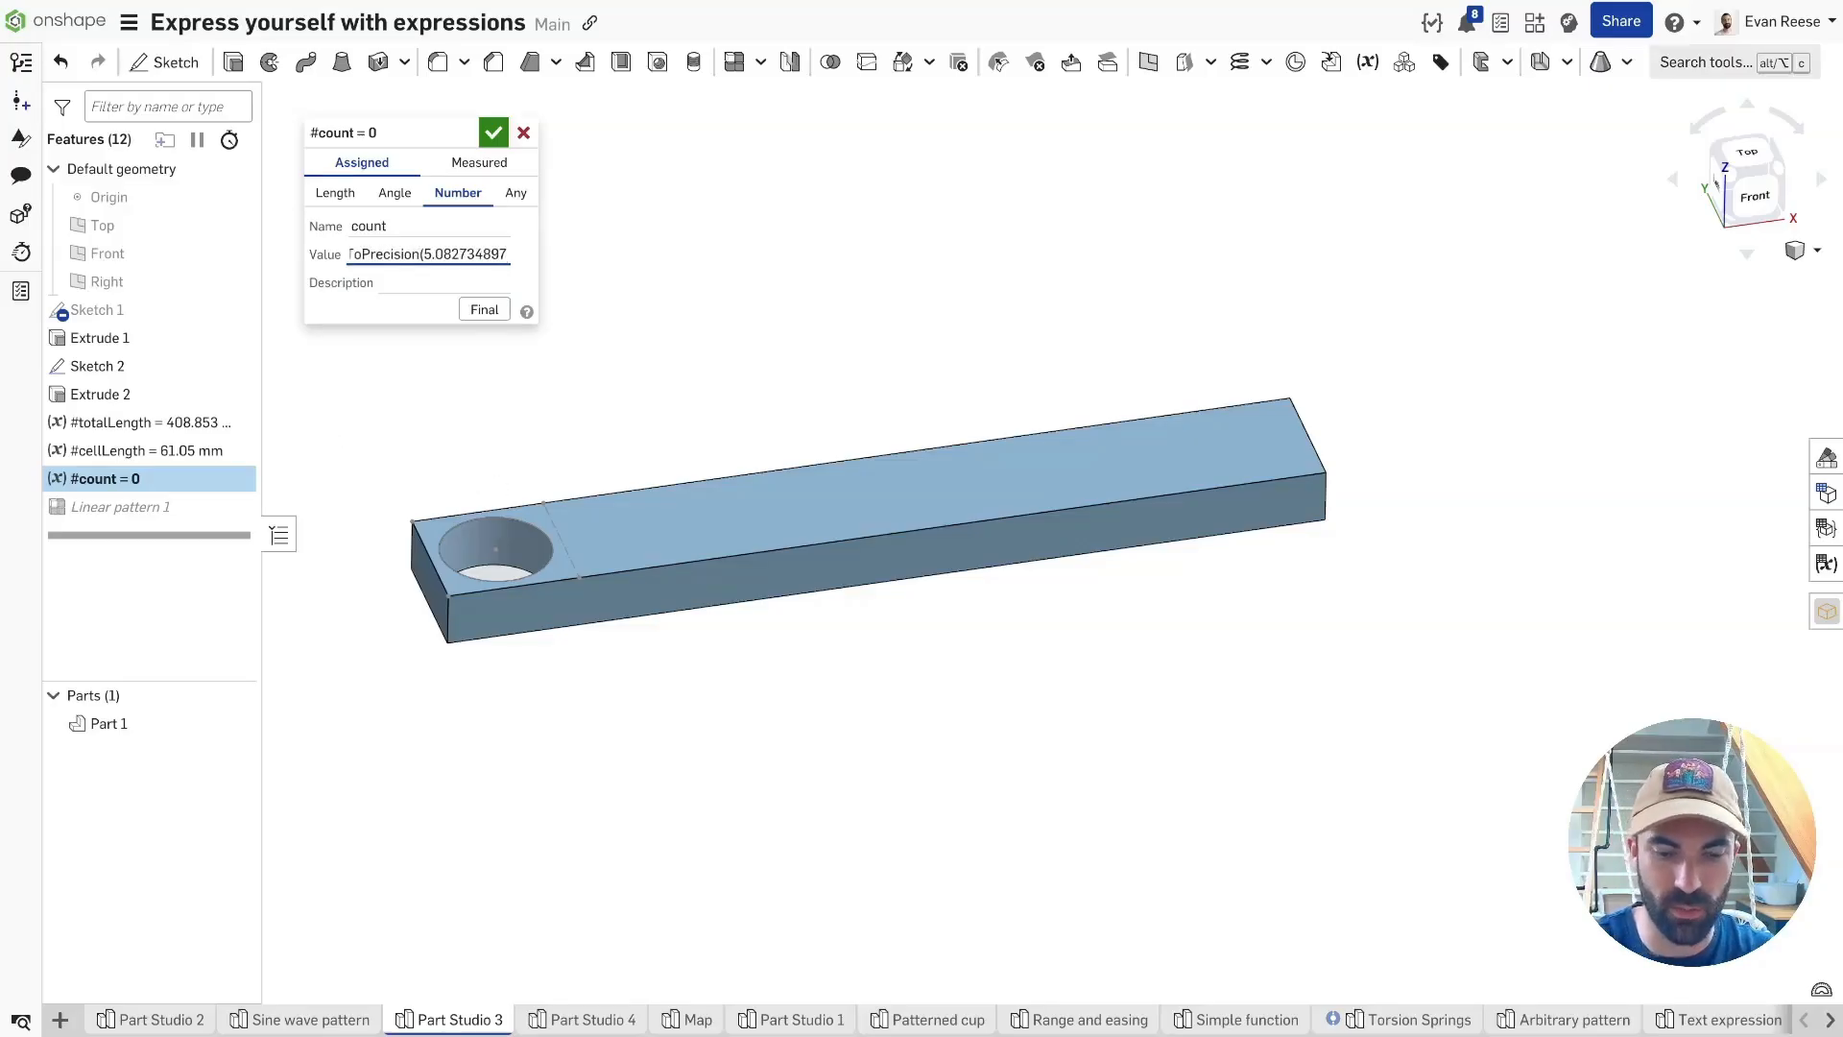
{"action": "type", "text": ", "}
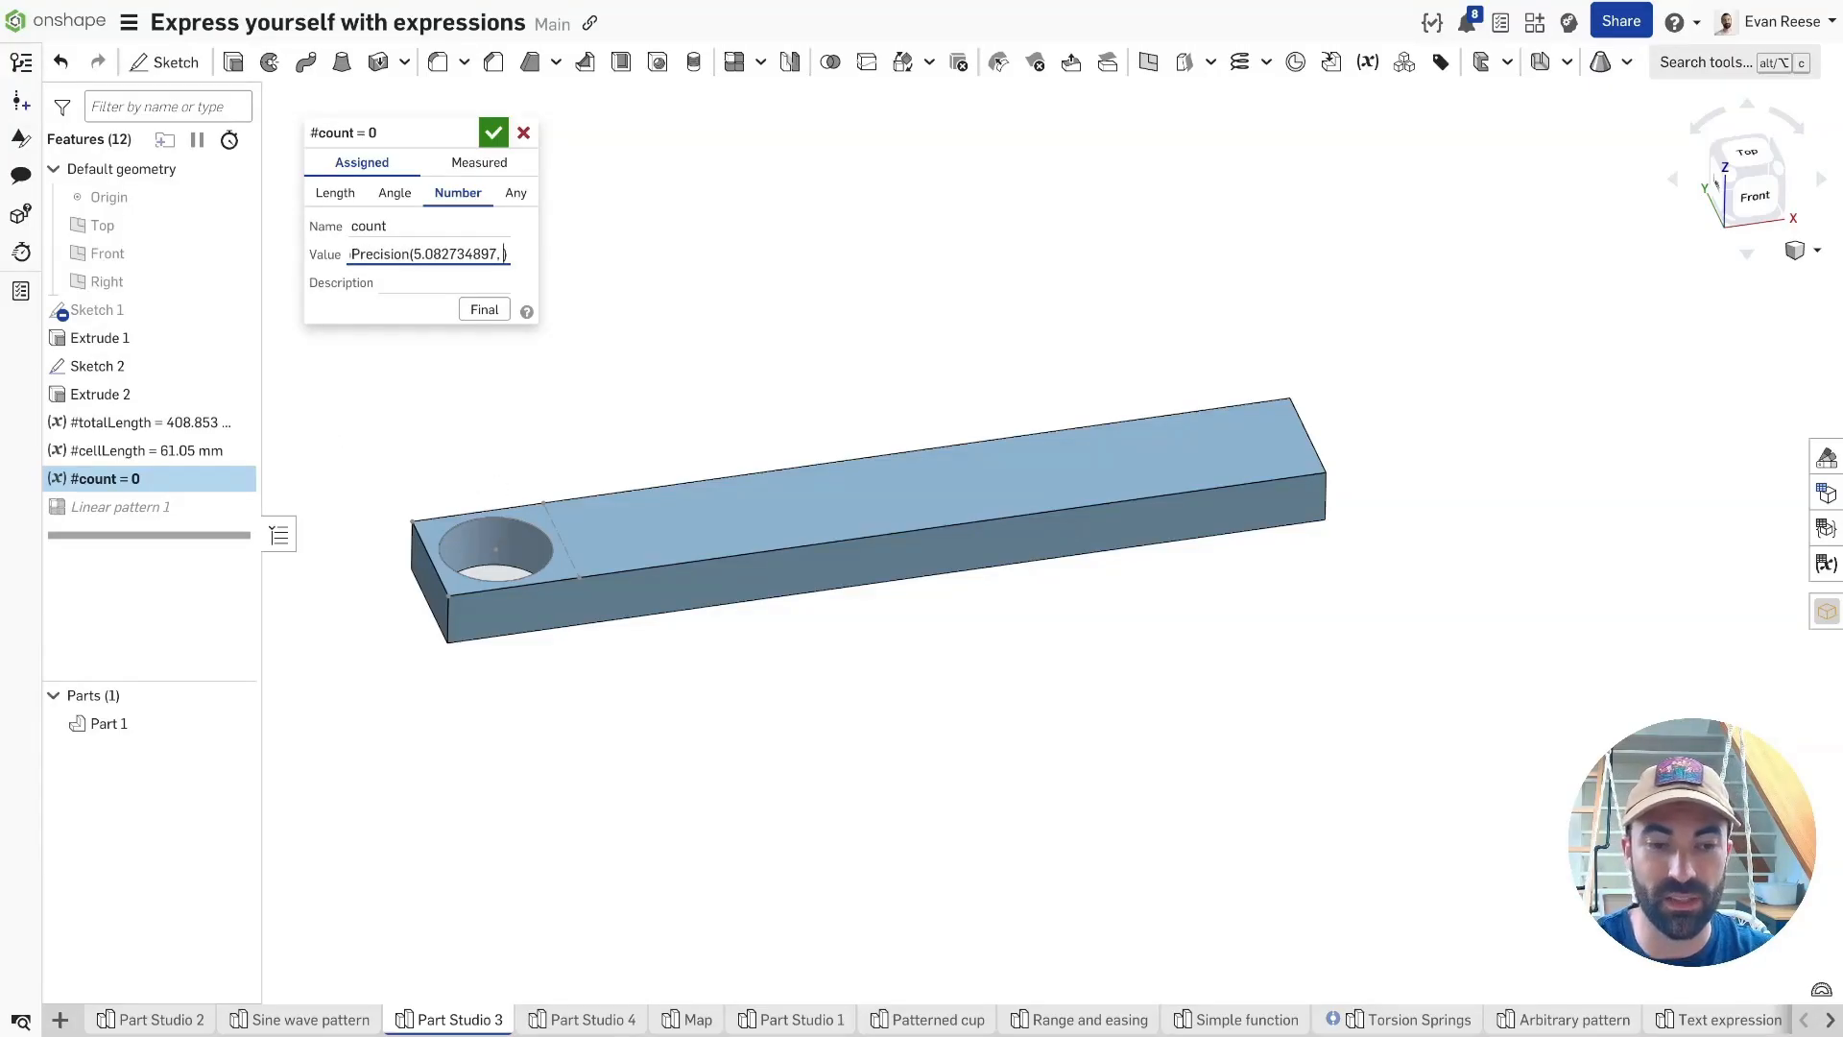
{"action": "type", "text": "3"}
{"action": "key", "text": "Return"}
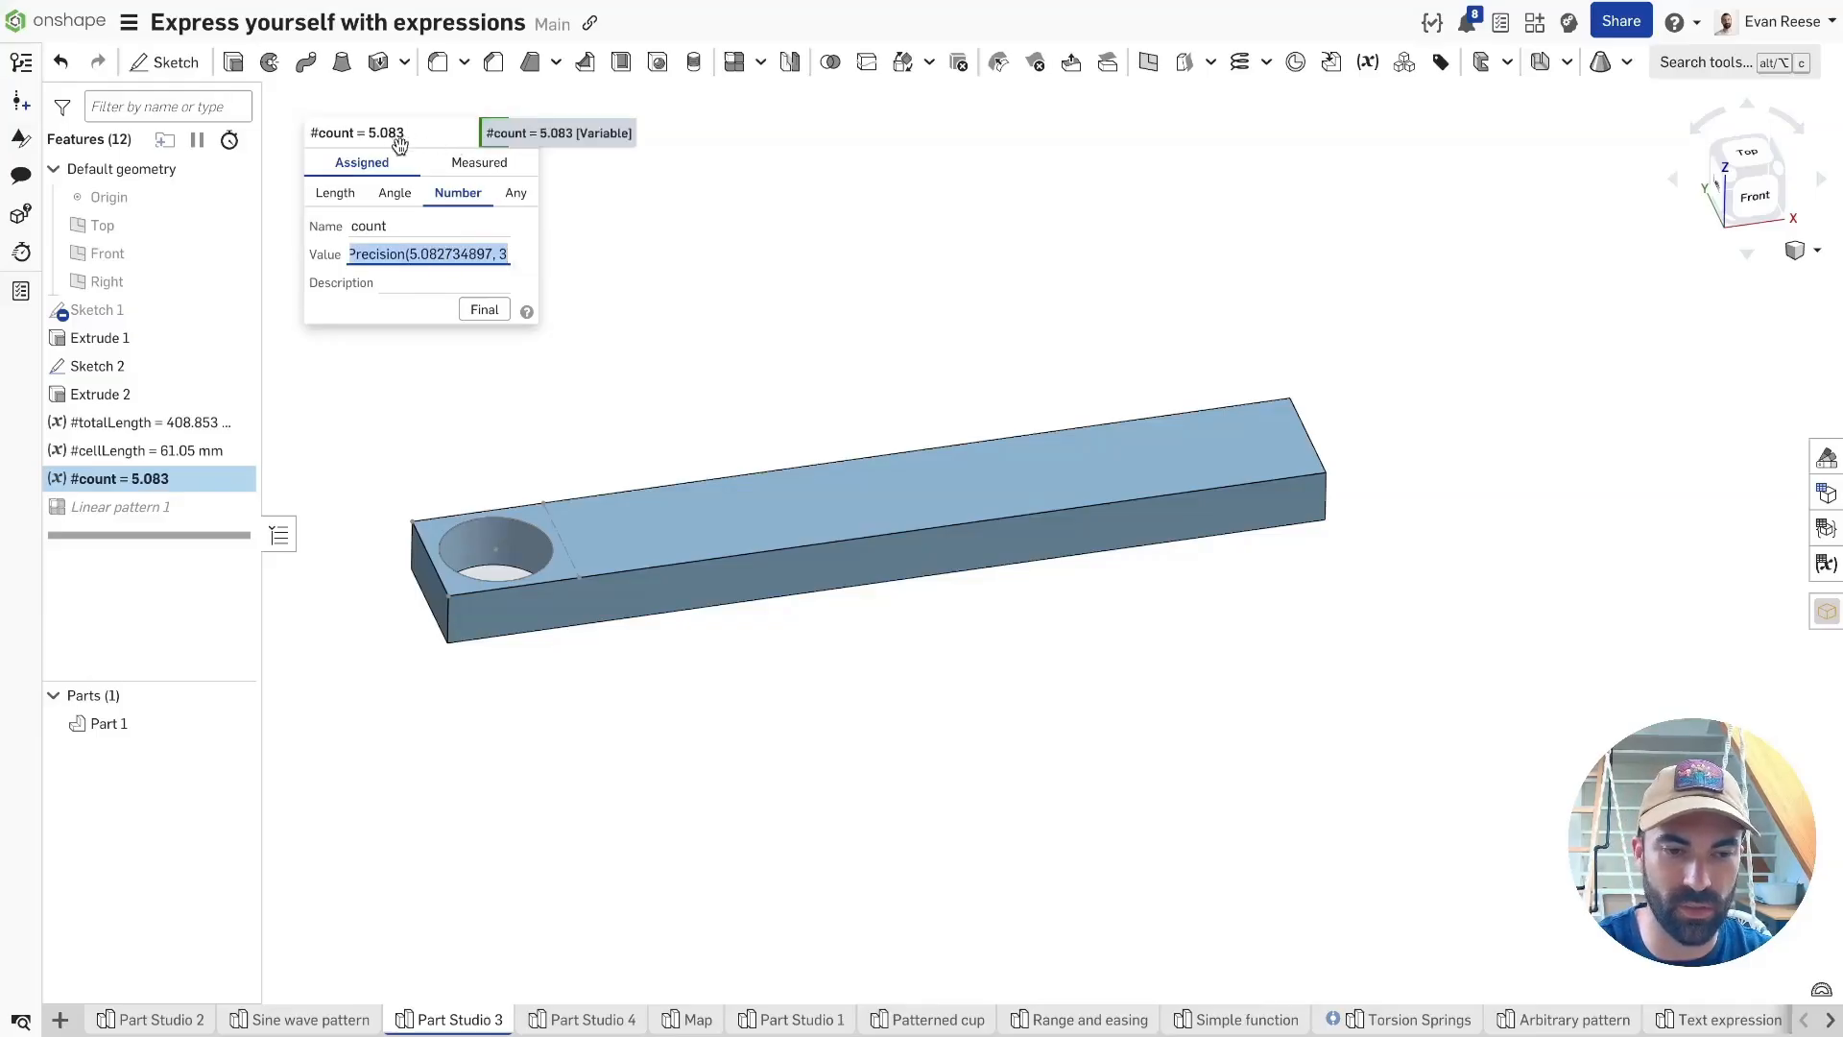
{"action": "left_click", "coordinate": [494, 255]}
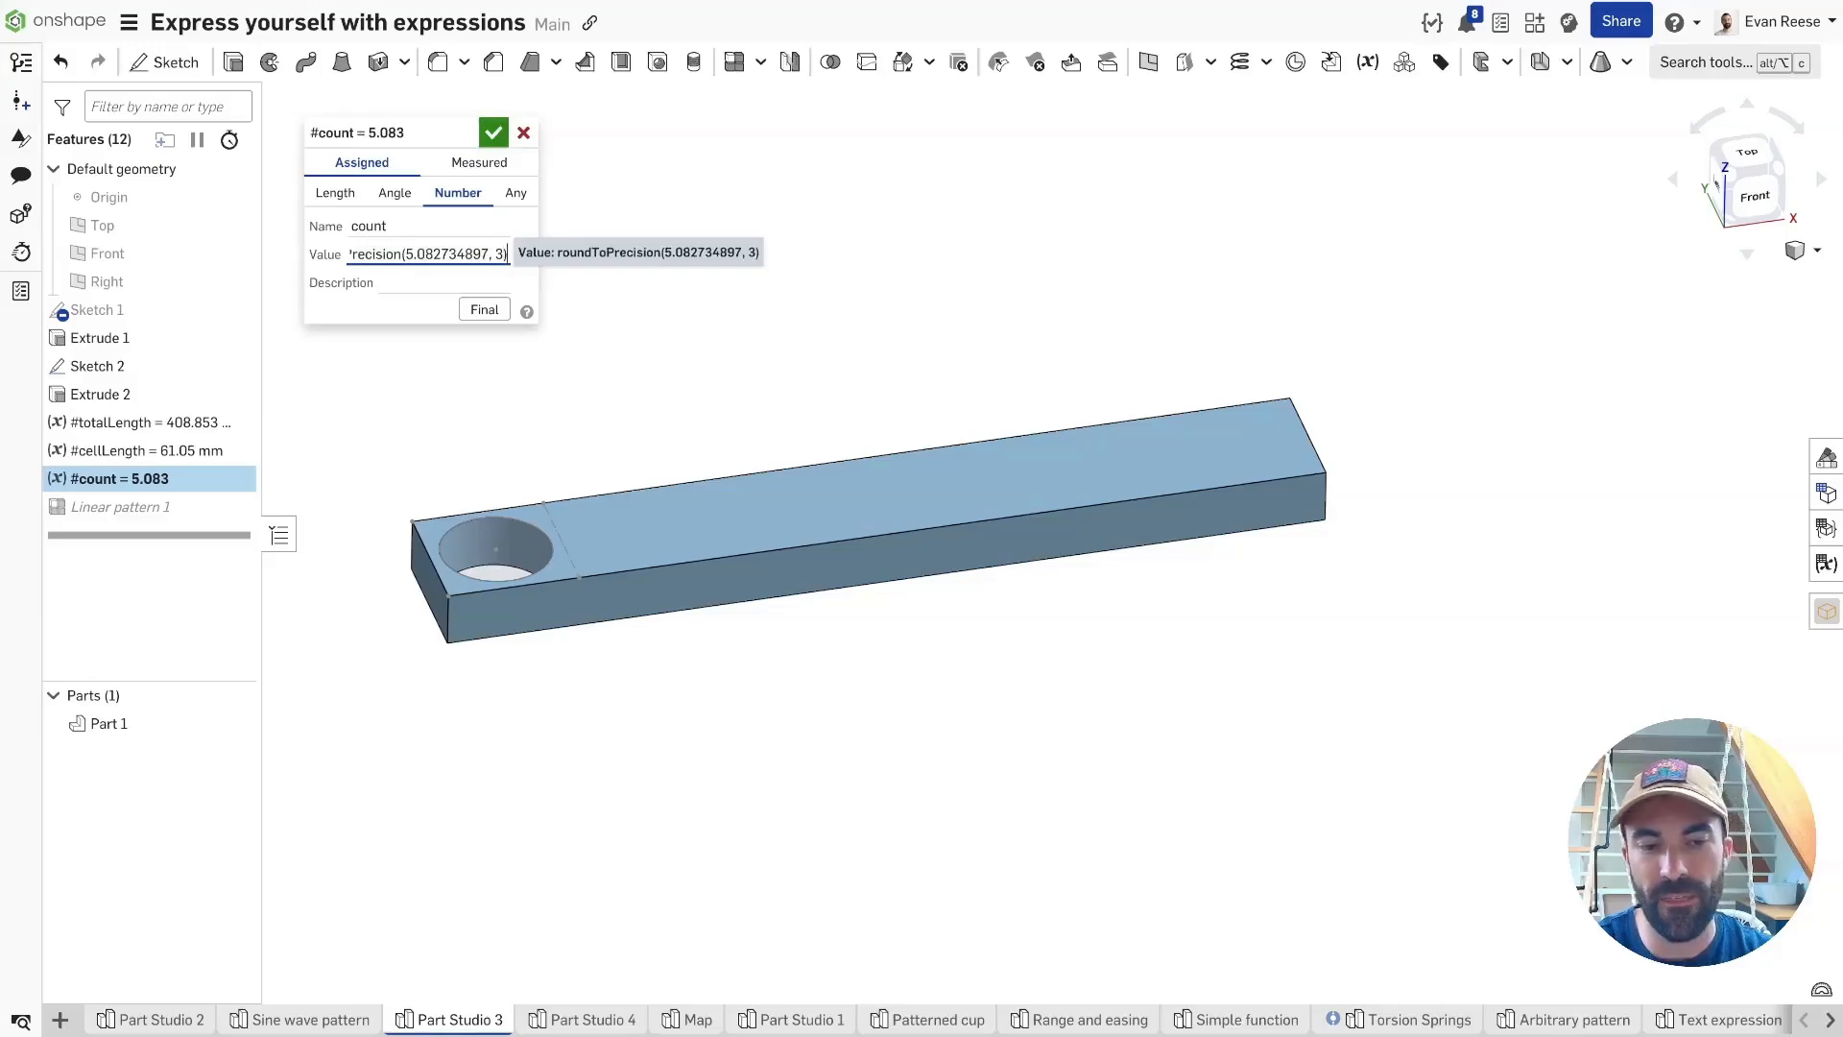
{"action": "key", "text": "ctrl+a"}
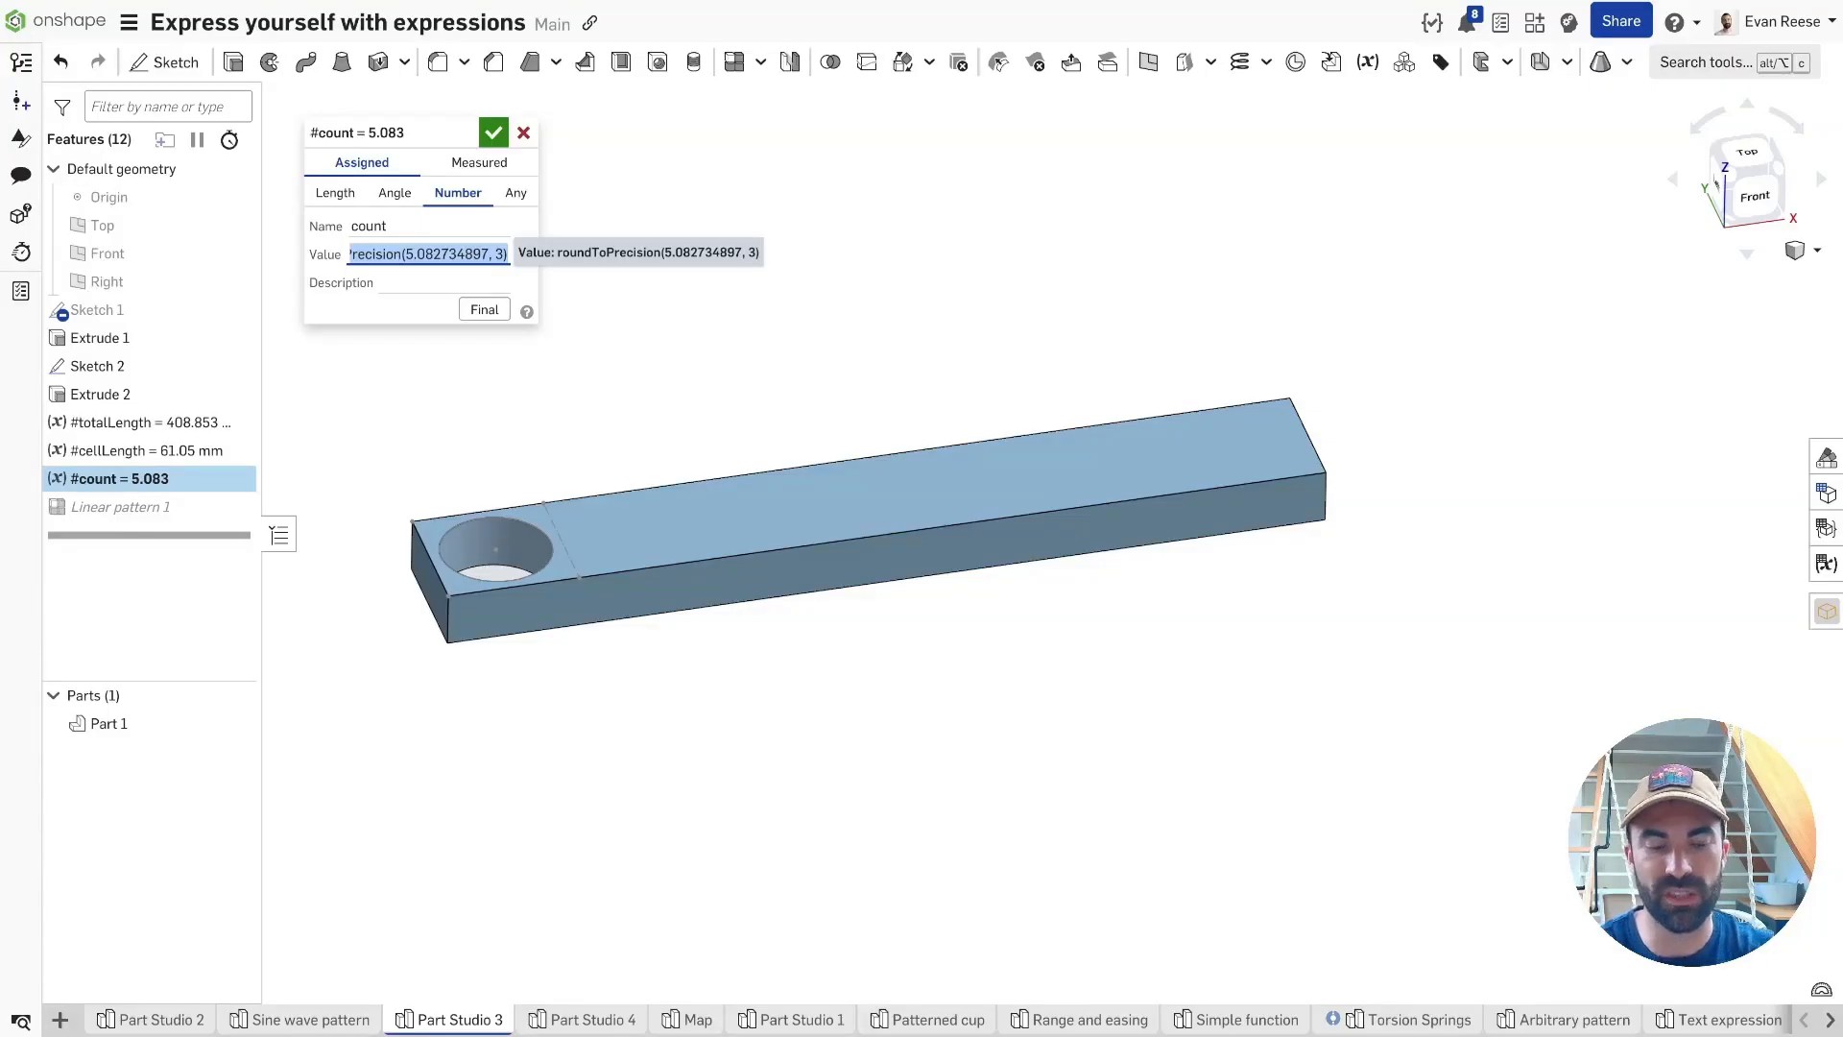
{"action": "key", "text": "Right"}
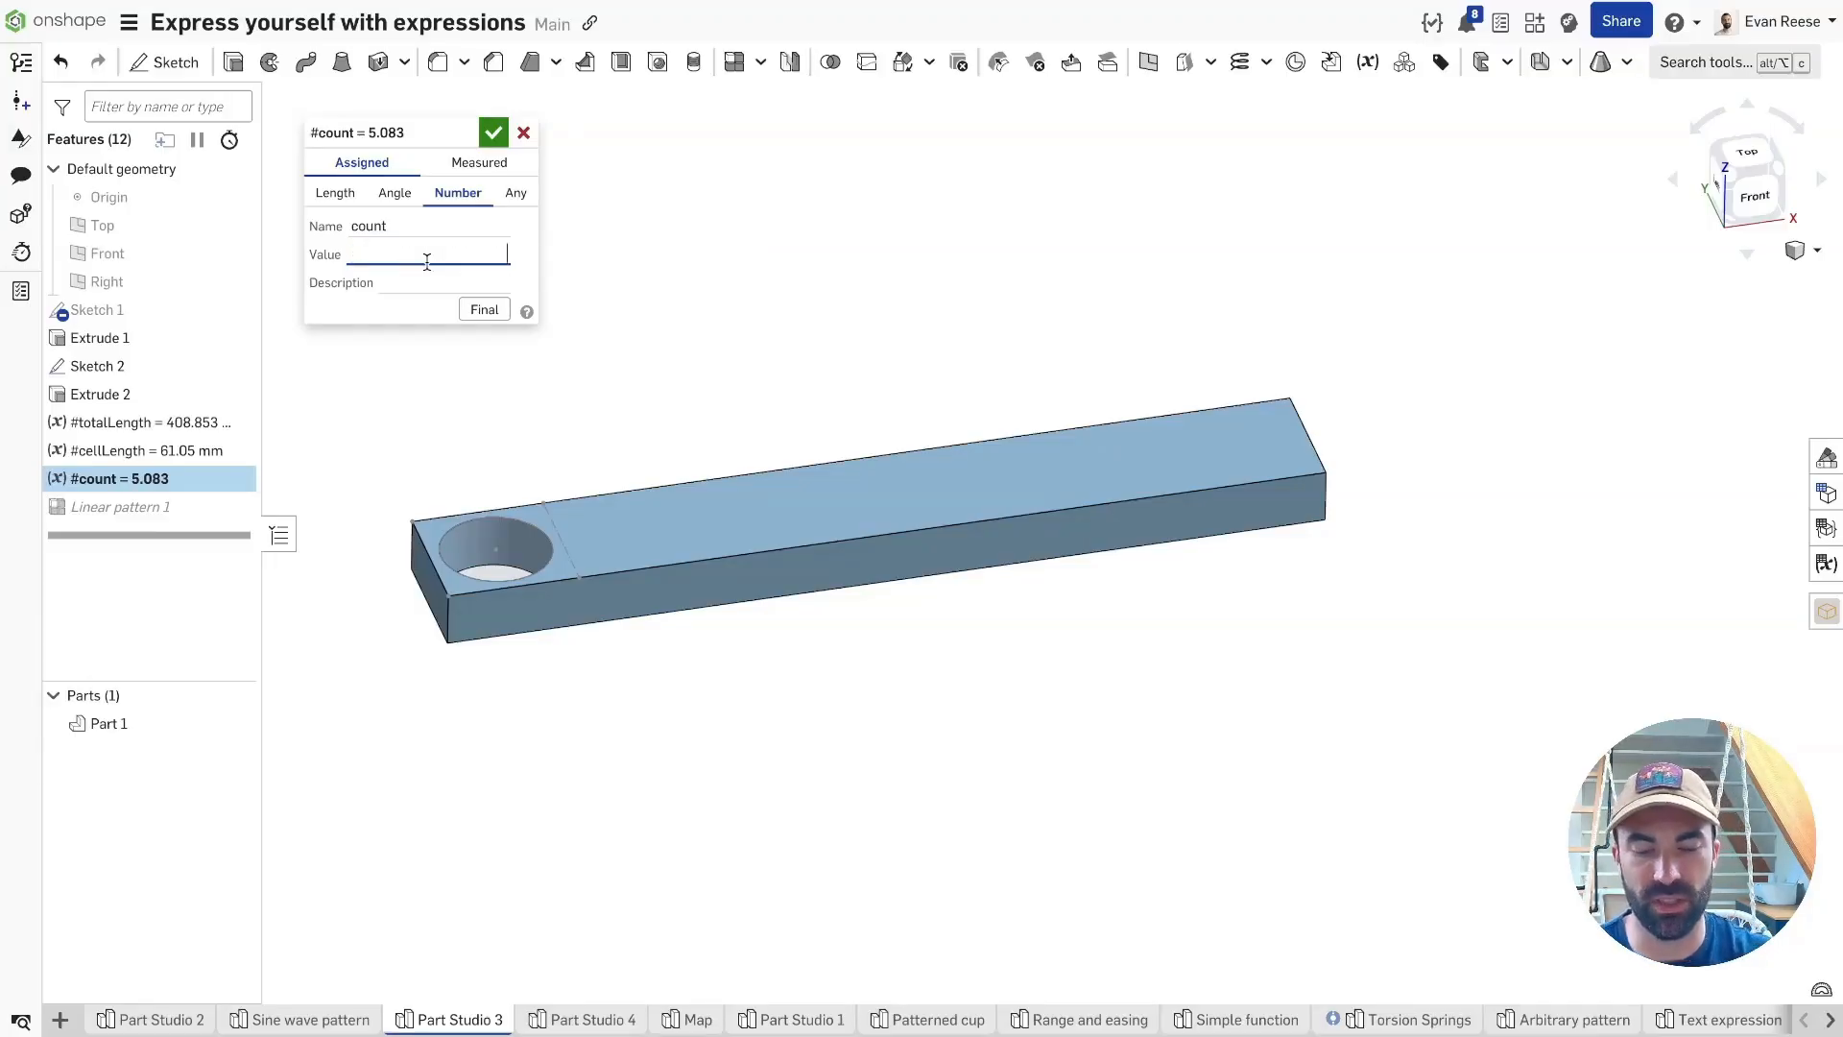
{"action": "left_click", "coordinate": [493, 132]}
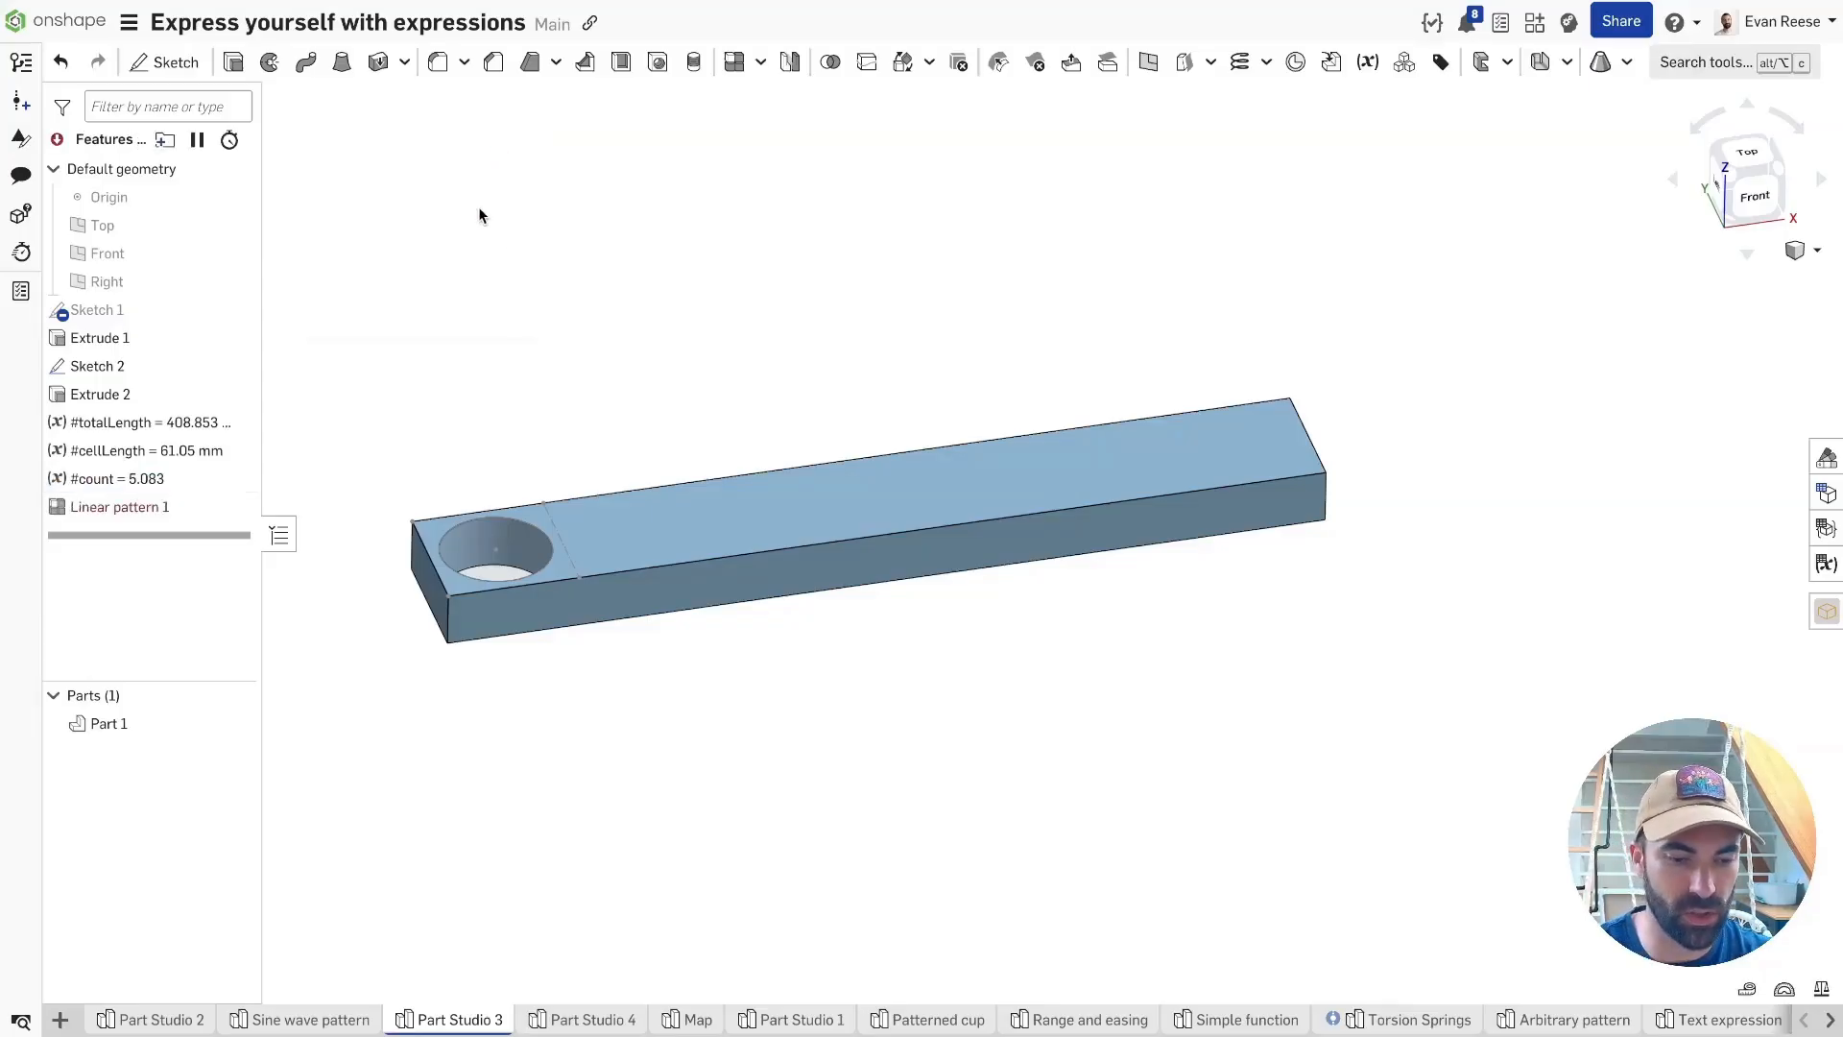
Switch to Part Studio 2 and delete its dia and circumference variables.
{"action": "left_click", "coordinate": [159, 1021]}
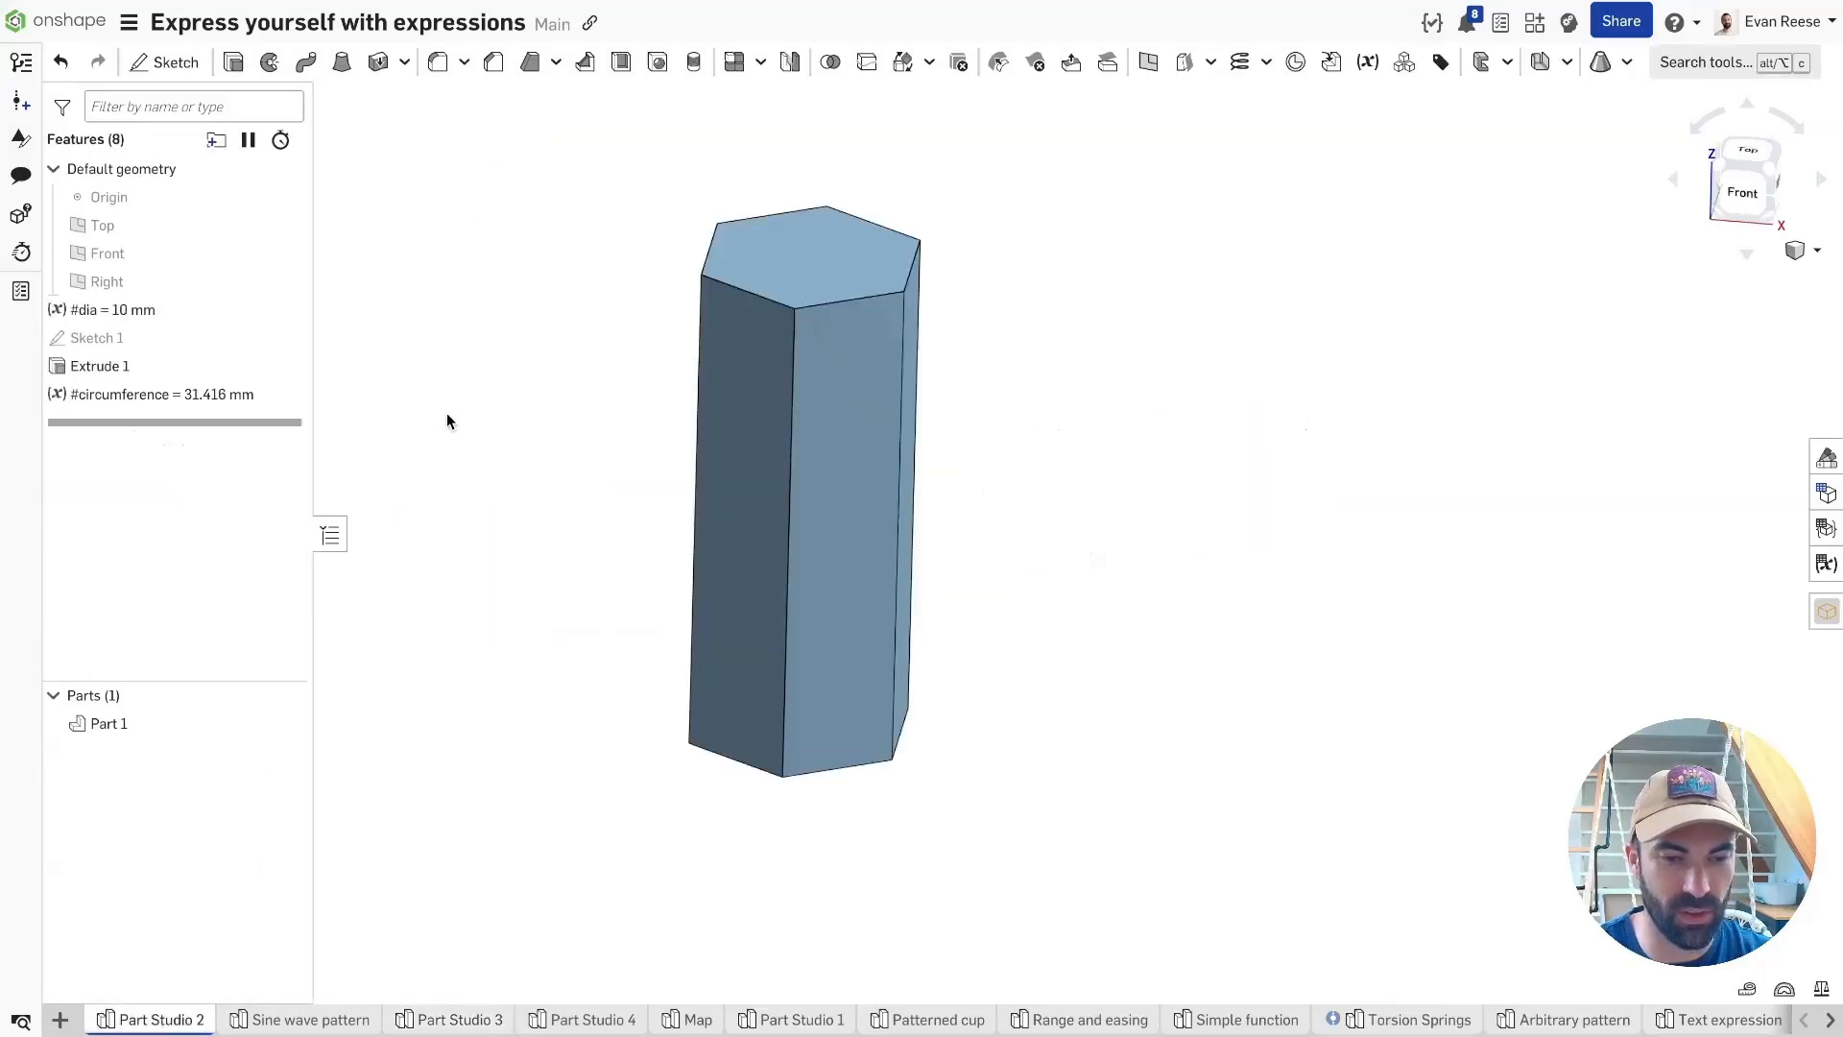
{"action": "left_click", "coordinate": [187, 311]}
{"action": "key", "text": "Delete"}
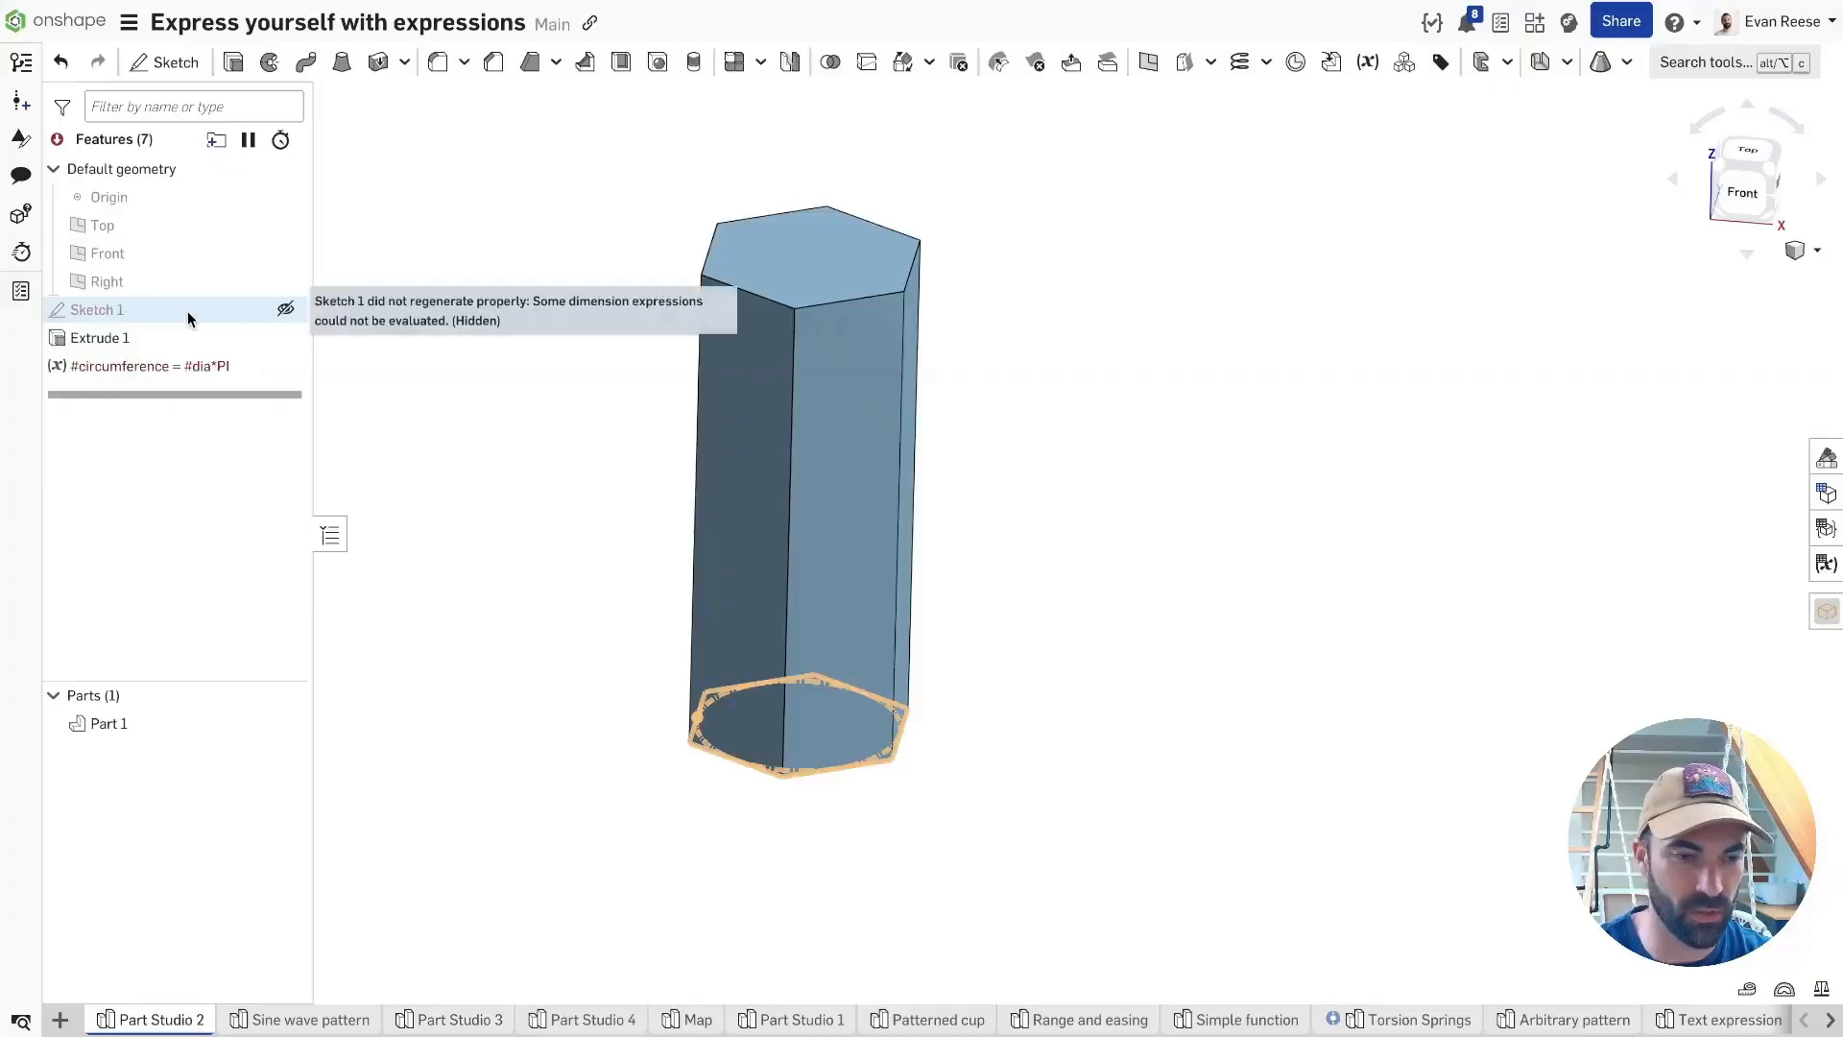
{"action": "left_click", "coordinate": [148, 362]}
{"action": "key", "text": "Delete"}
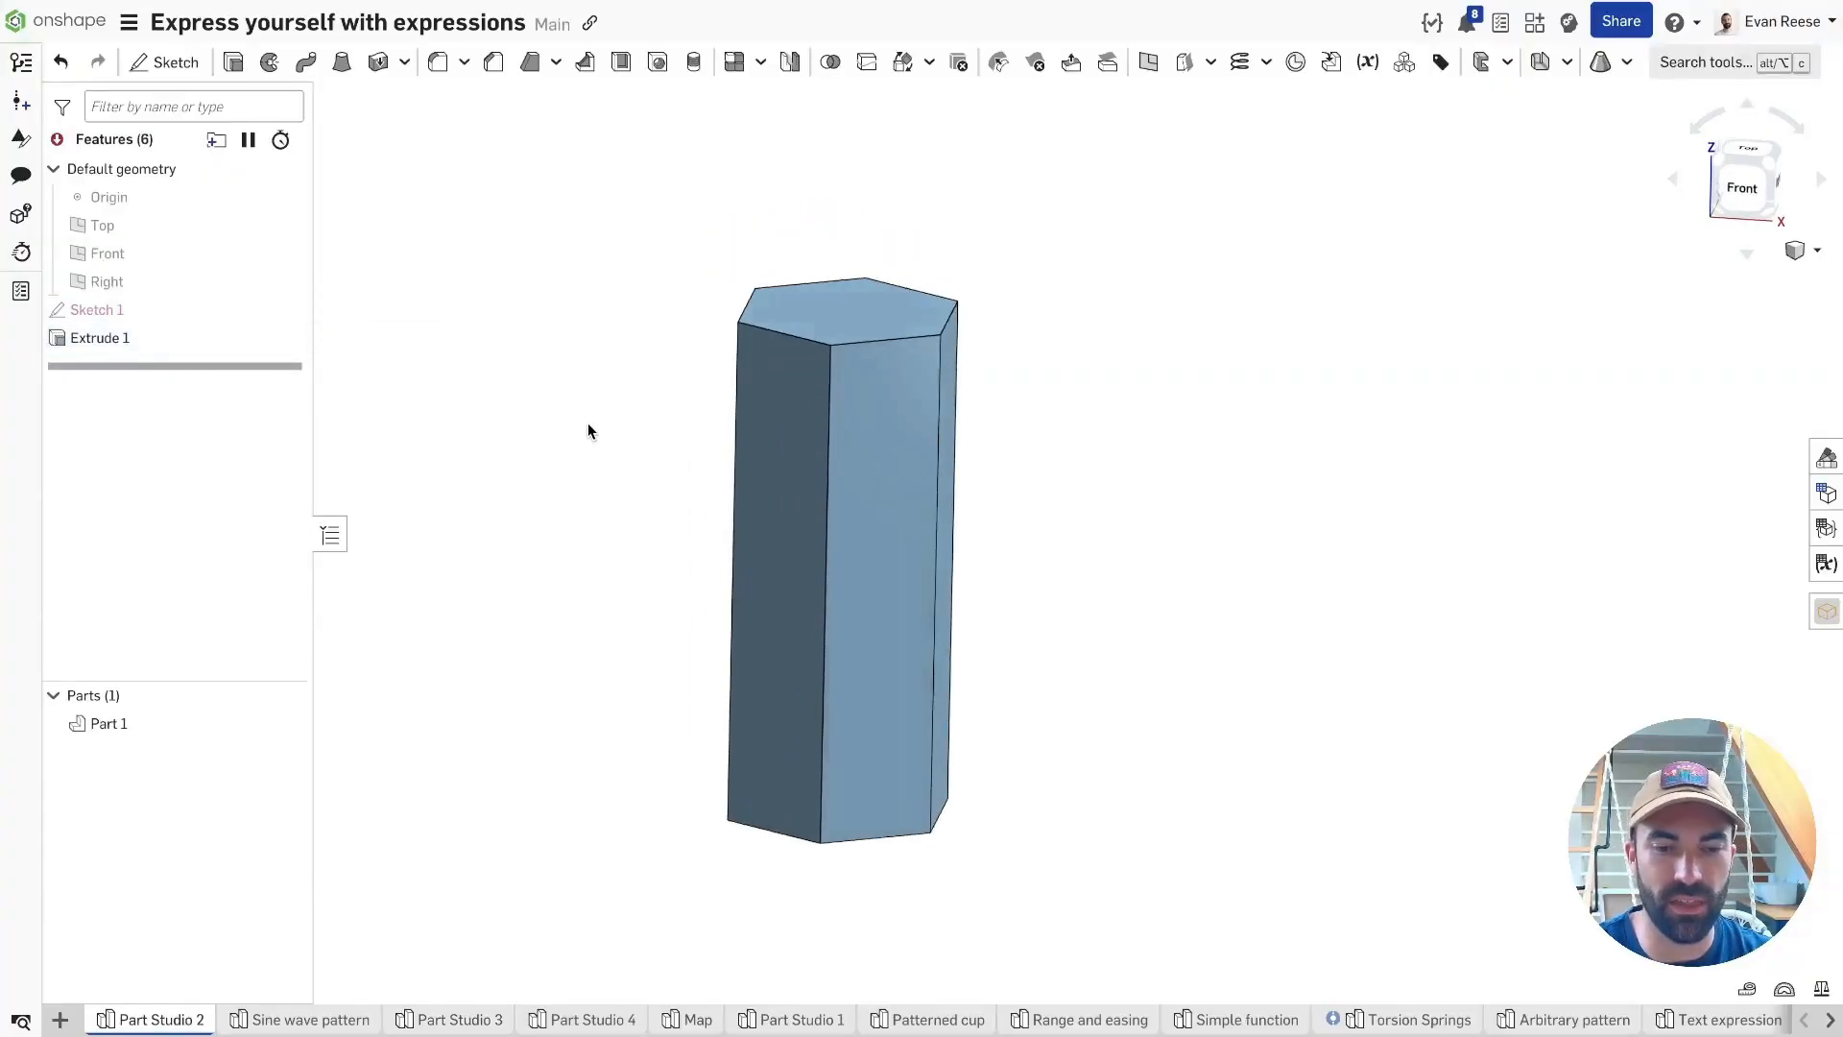
Set the diameter dimension of the hexagon's construction circle in Sketch 1 to 10 and finish the sketch.
{"action": "left_click_drag", "start_coordinate": [685, 155], "coordinate": [633, 393]}
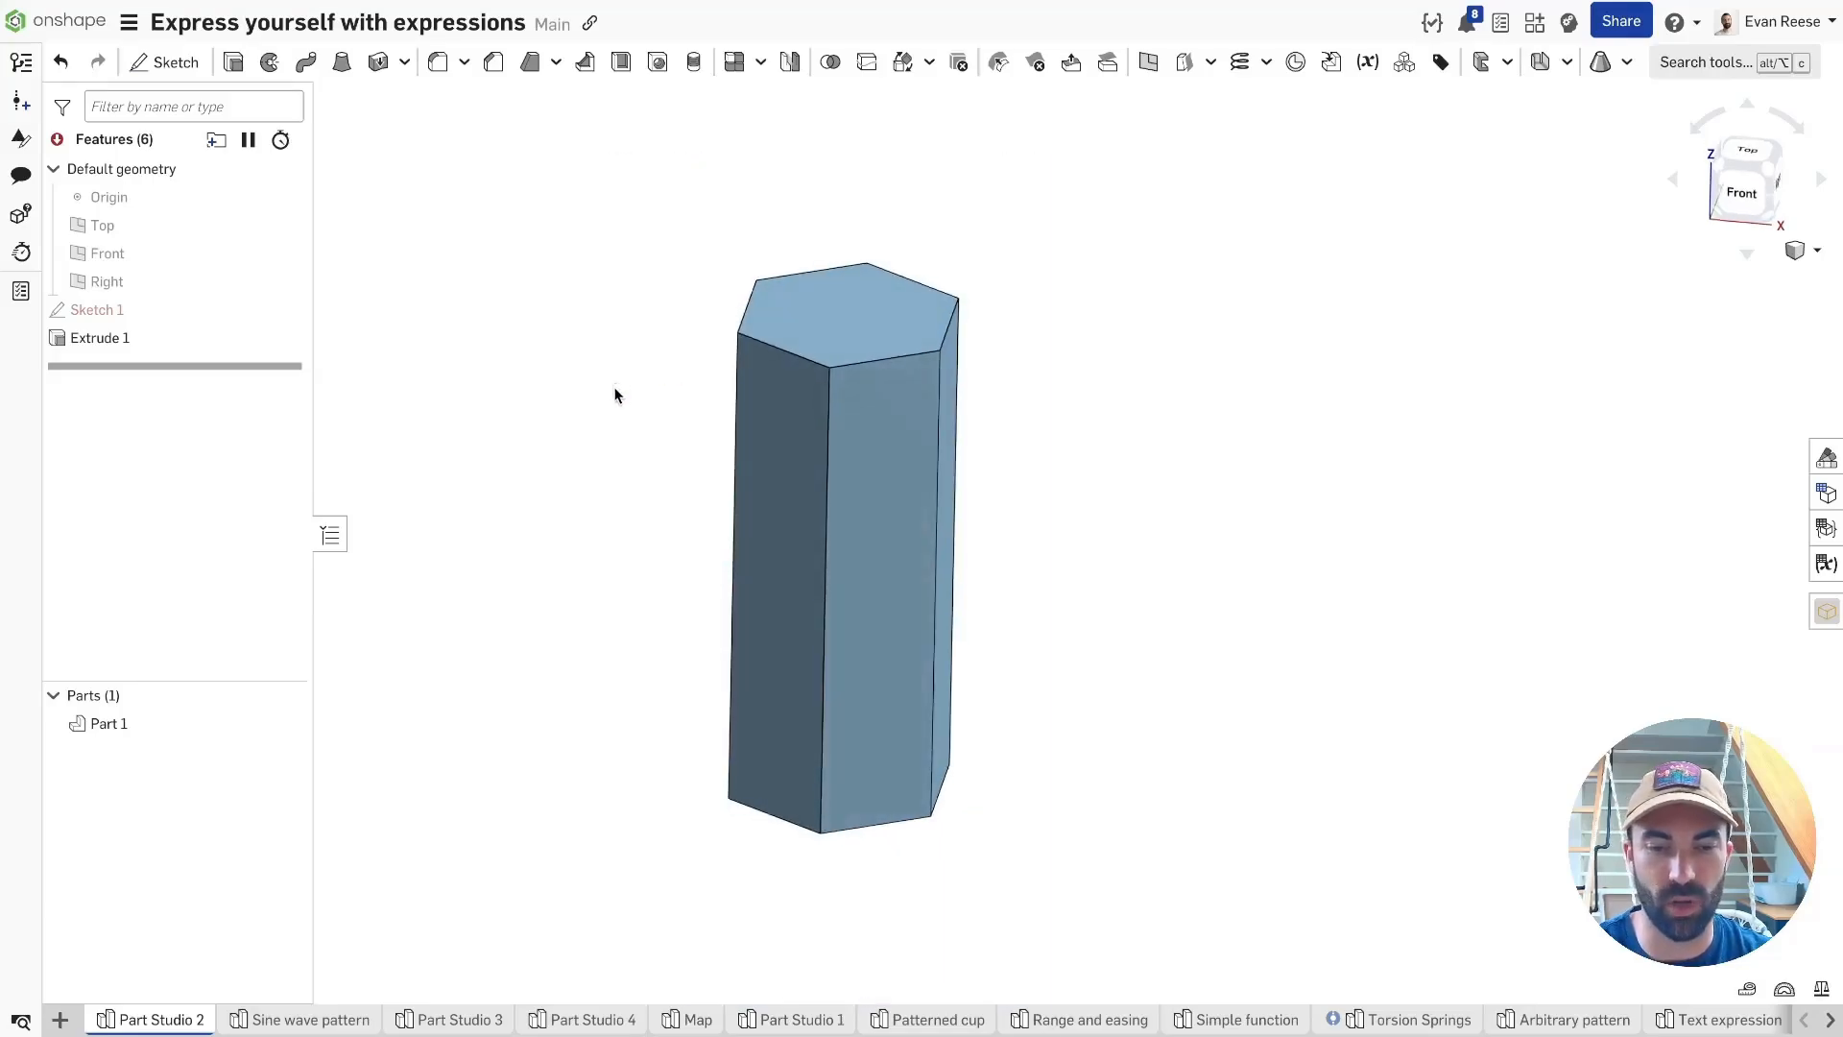
{"action": "double_click", "coordinate": [133, 309]}
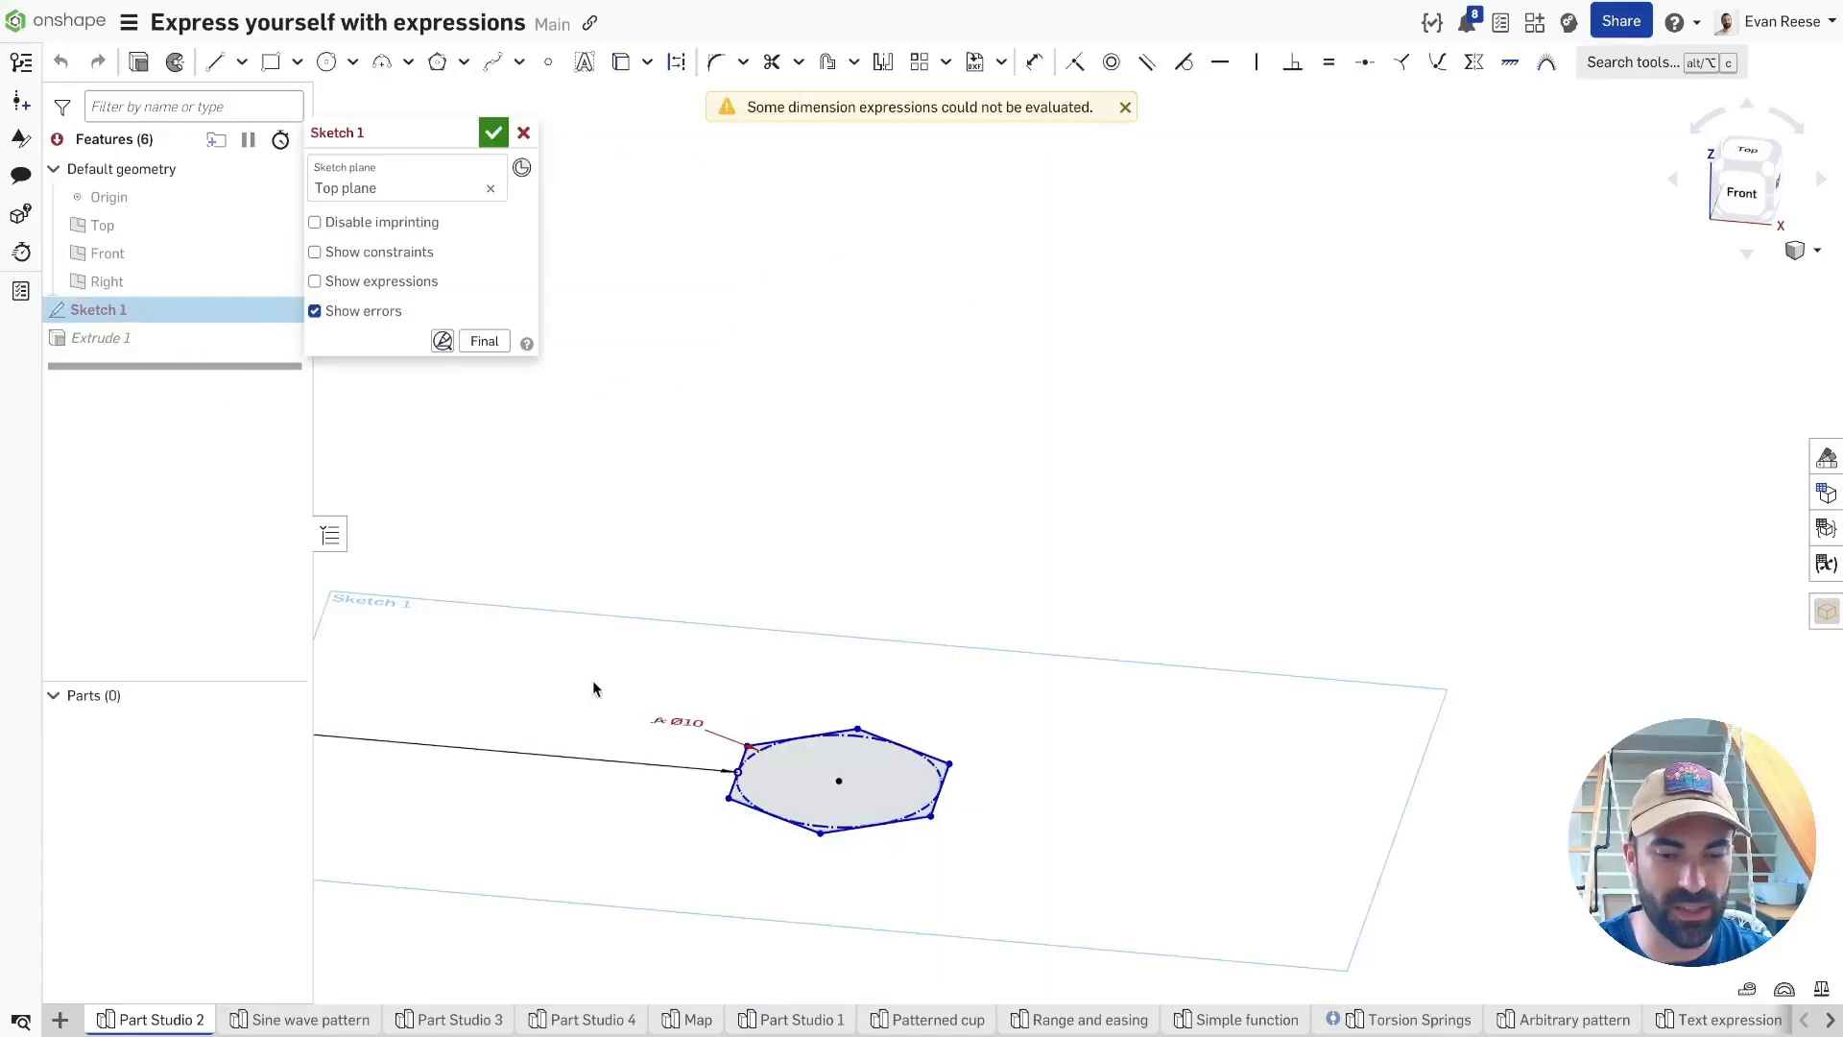
{"action": "double_click", "coordinate": [686, 722]}
{"action": "type", "text": "4"}
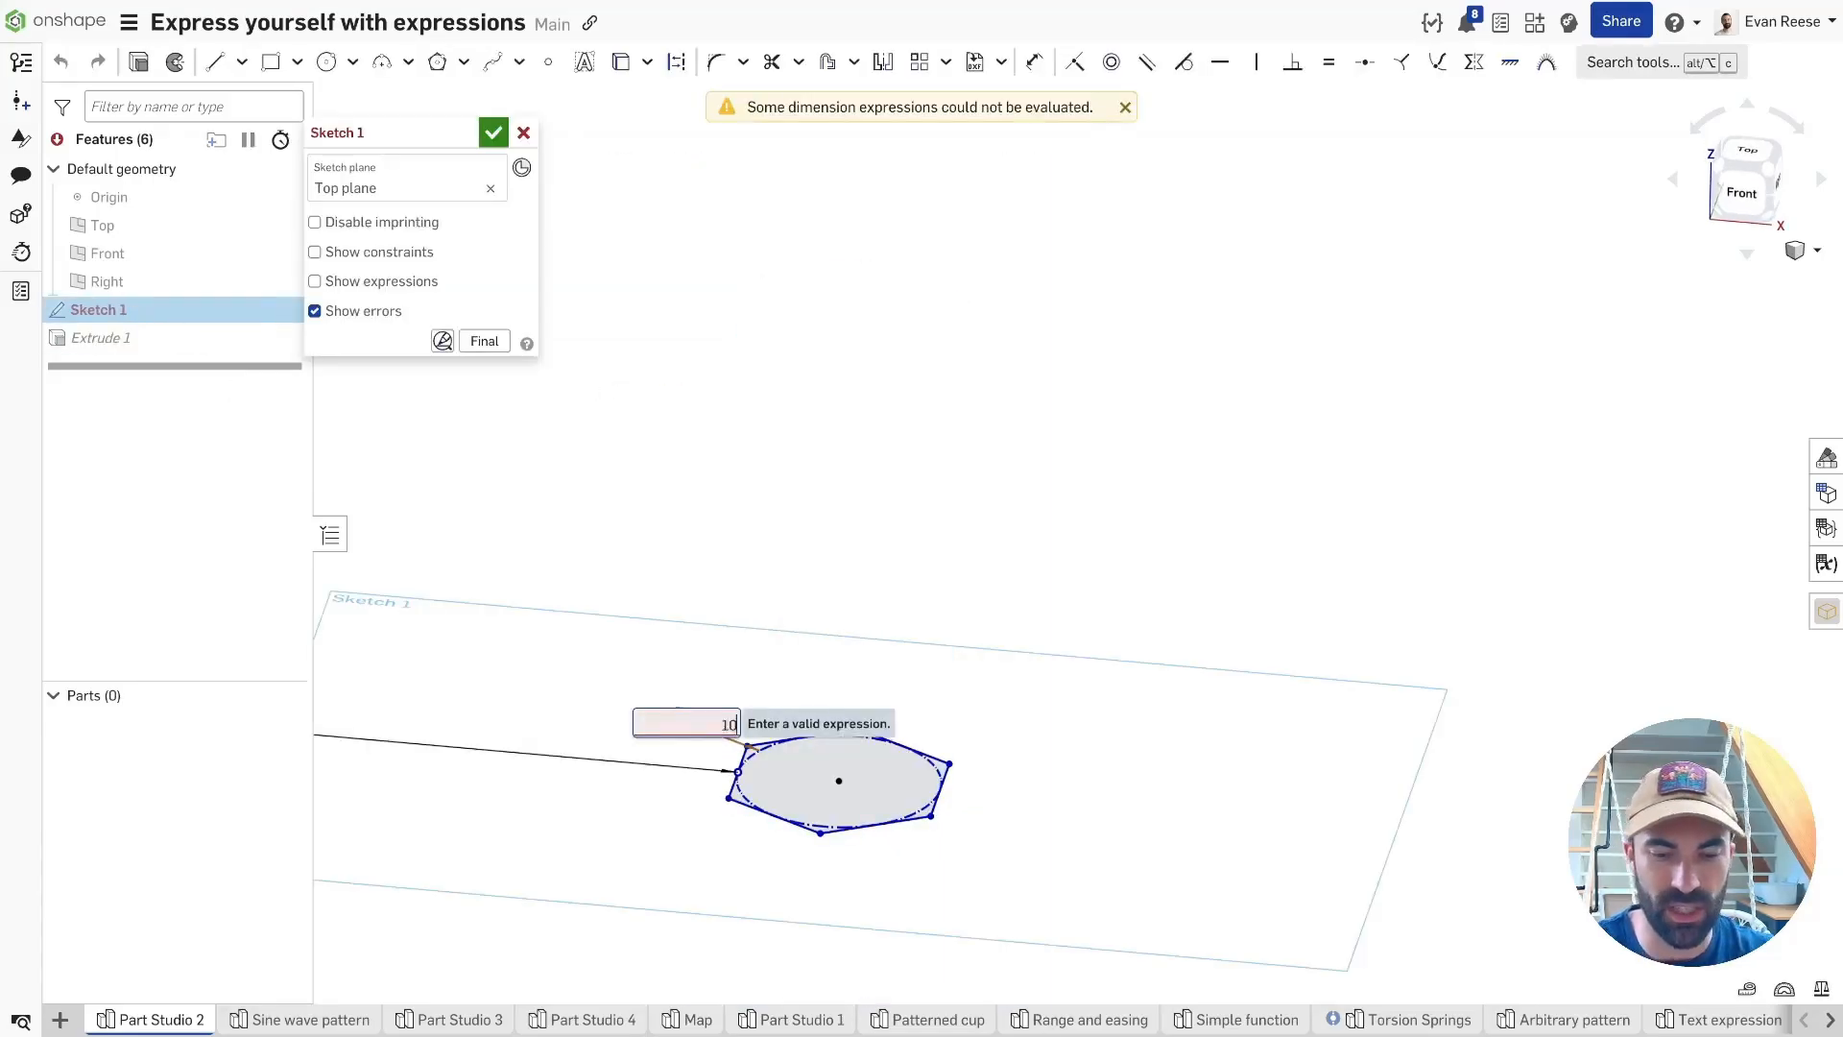
{"action": "key", "text": "Return"}
{"action": "left_click", "coordinate": [495, 135]}
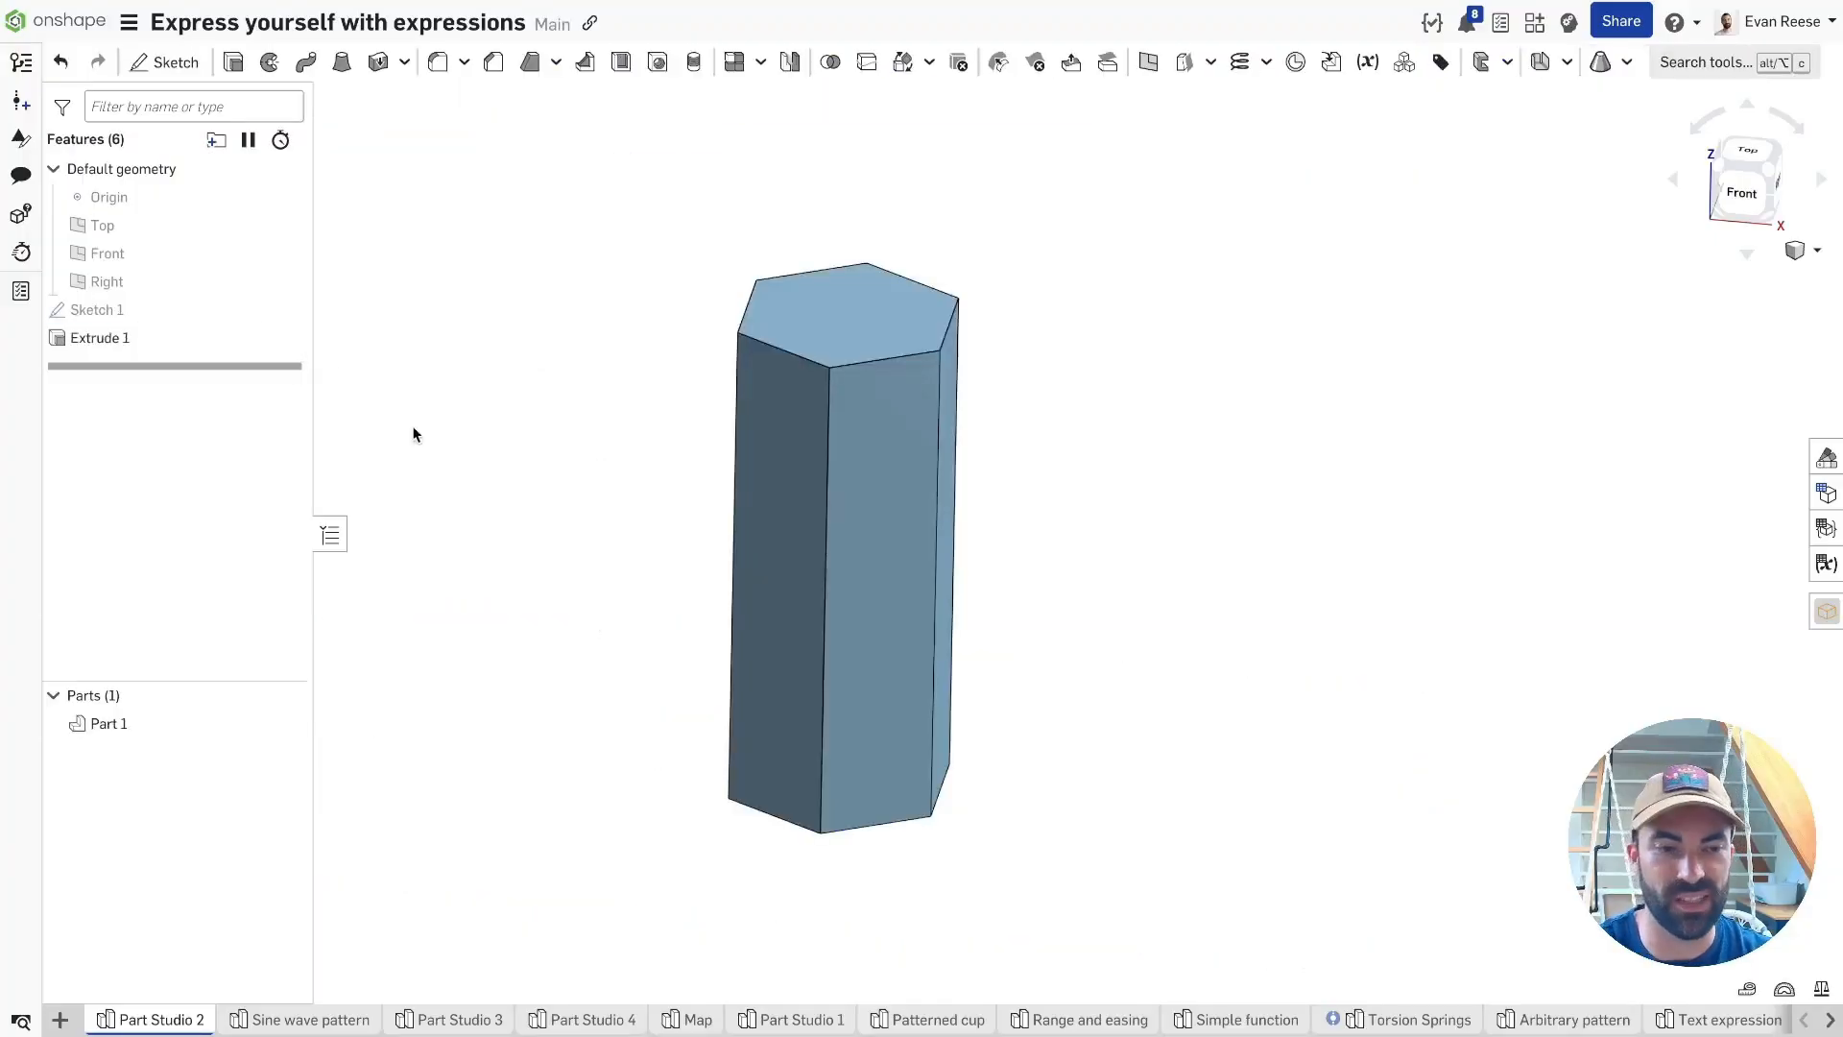
Create a length variable named max with the value 8 ft and move it above Extrude 1.
{"action": "left_click", "coordinate": [1367, 63]}
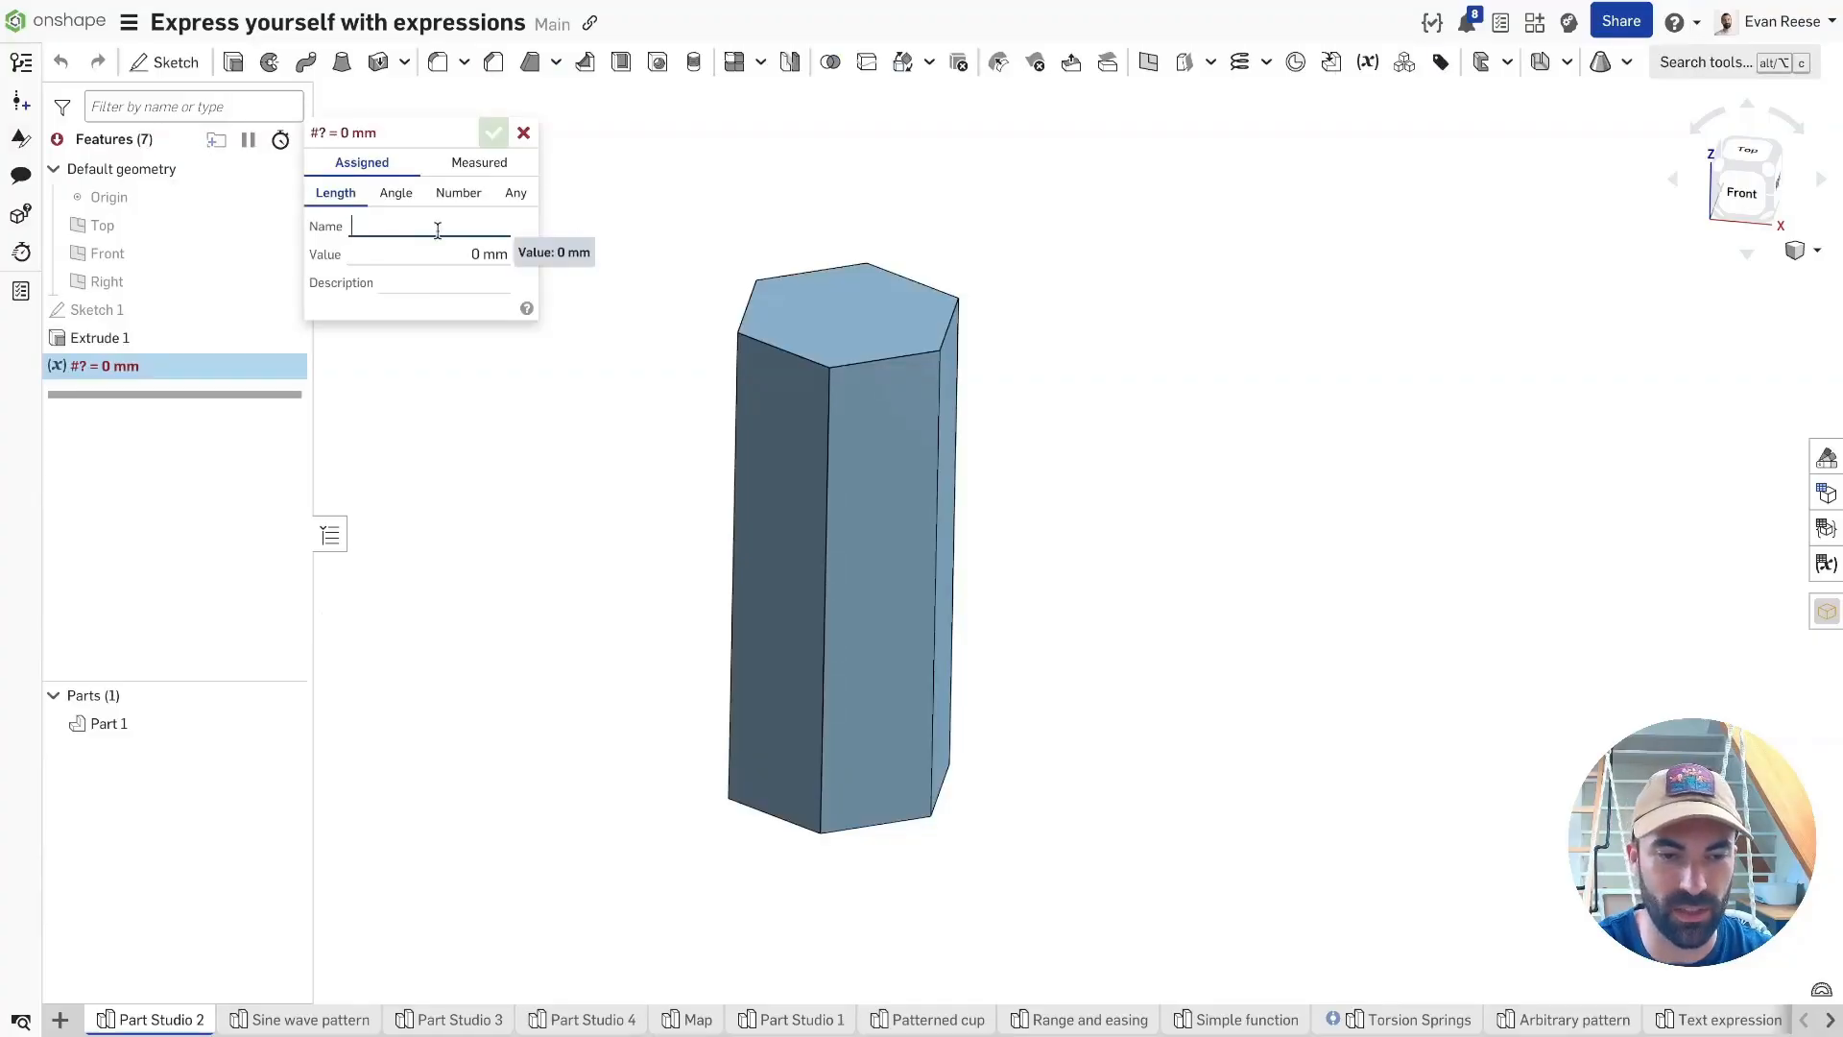
{"action": "type", "text": "max"}
{"action": "key", "text": "Tab"}
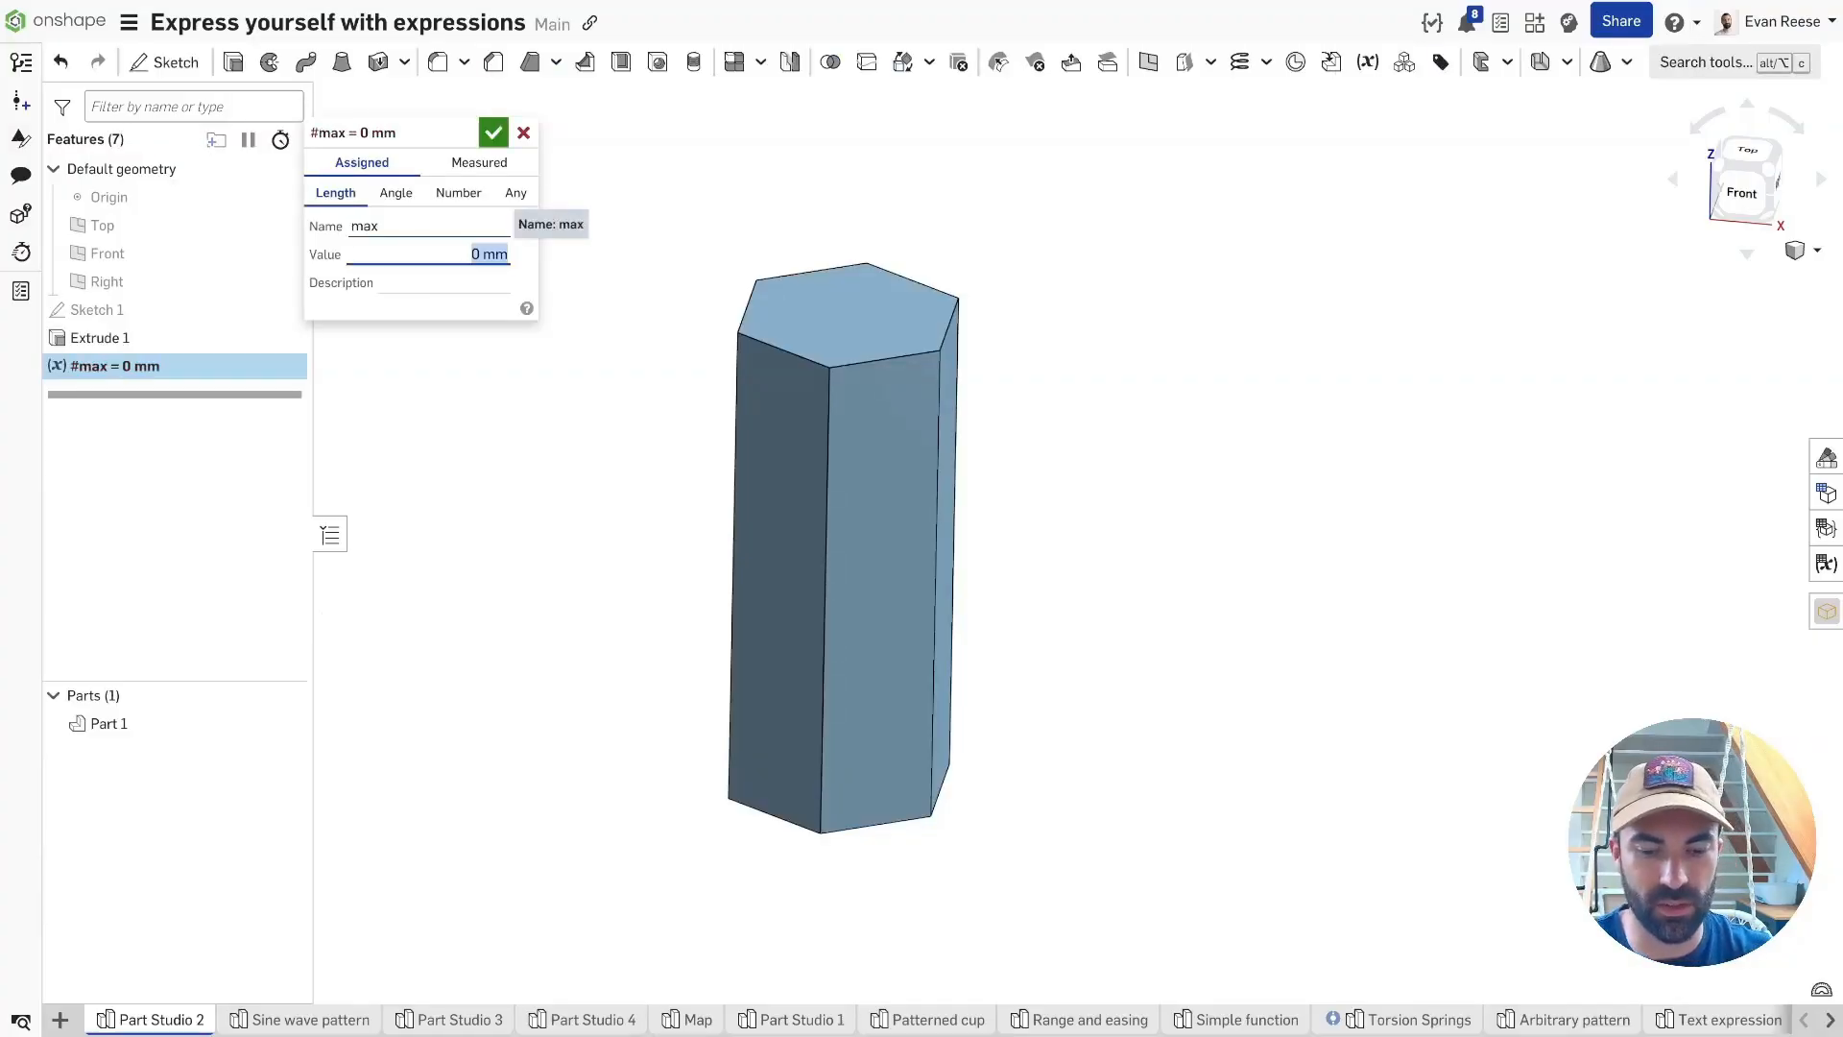
{"action": "type", "text": "8 ft"}
{"action": "key", "text": "Return"}
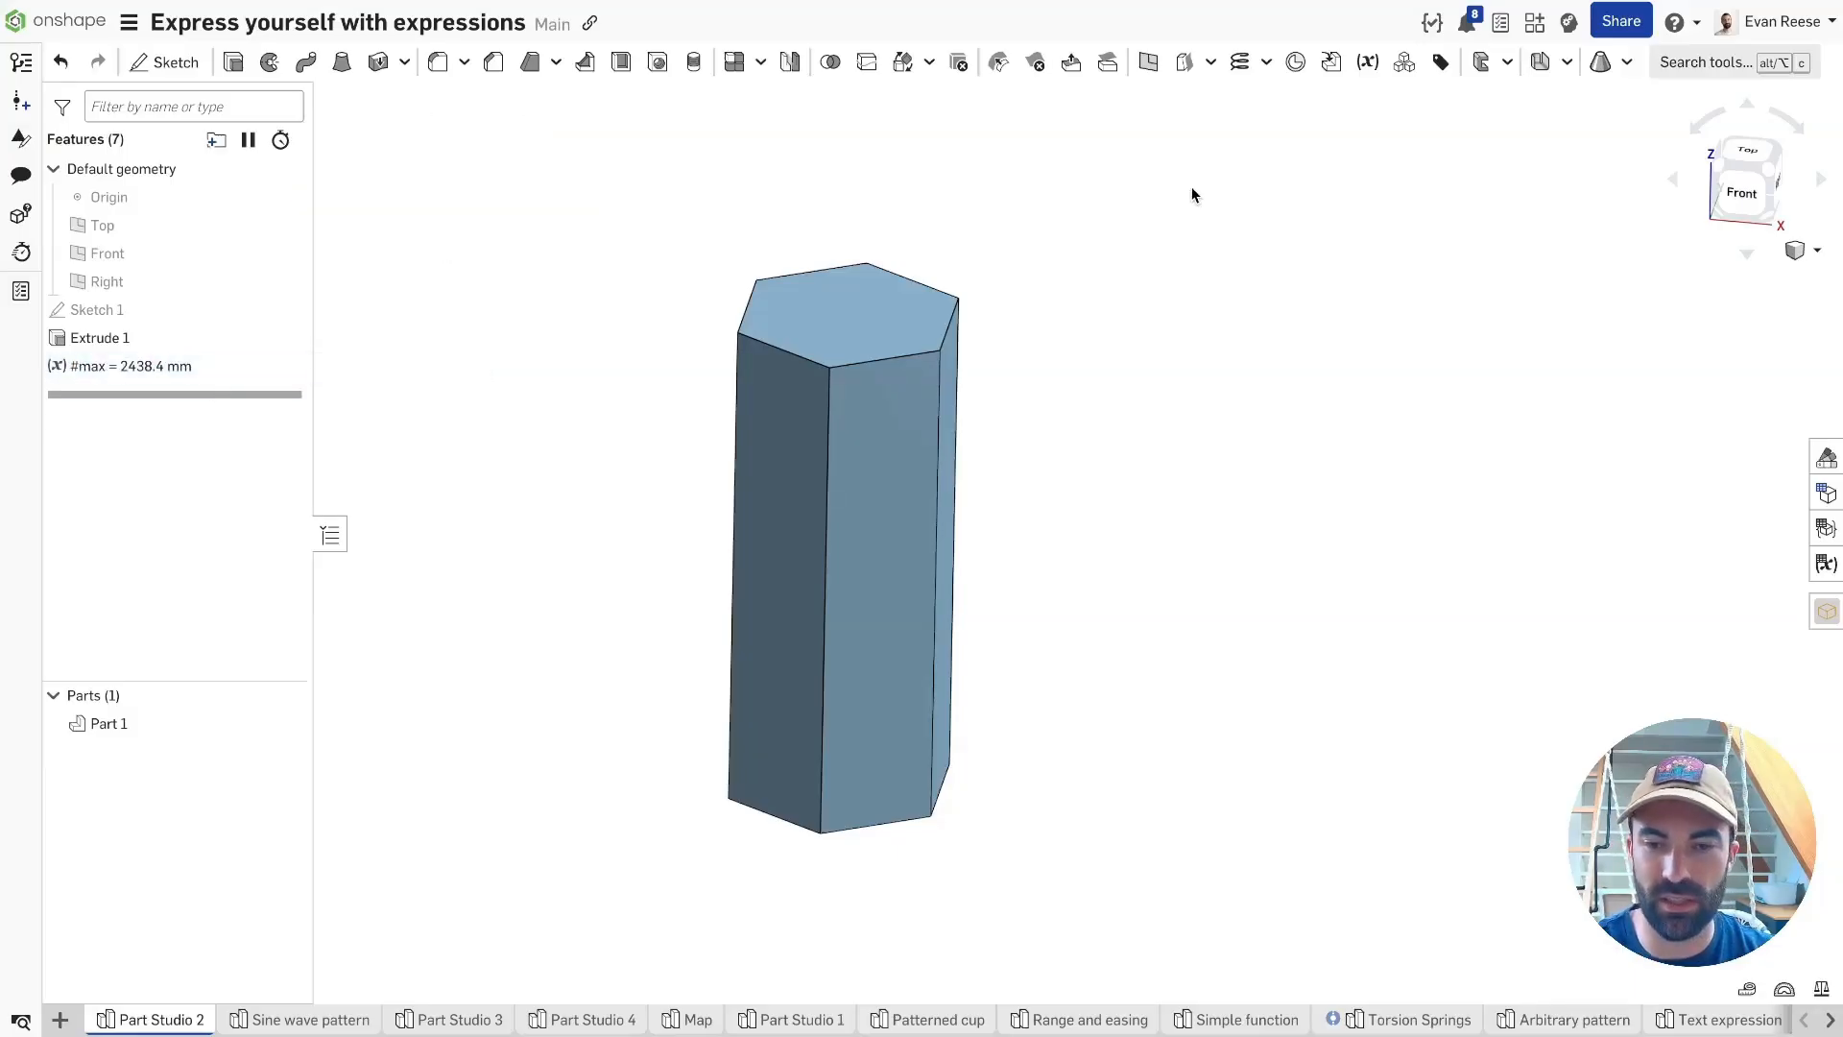
{"action": "left_click_drag", "start_coordinate": [169, 365], "coordinate": [171, 332]}
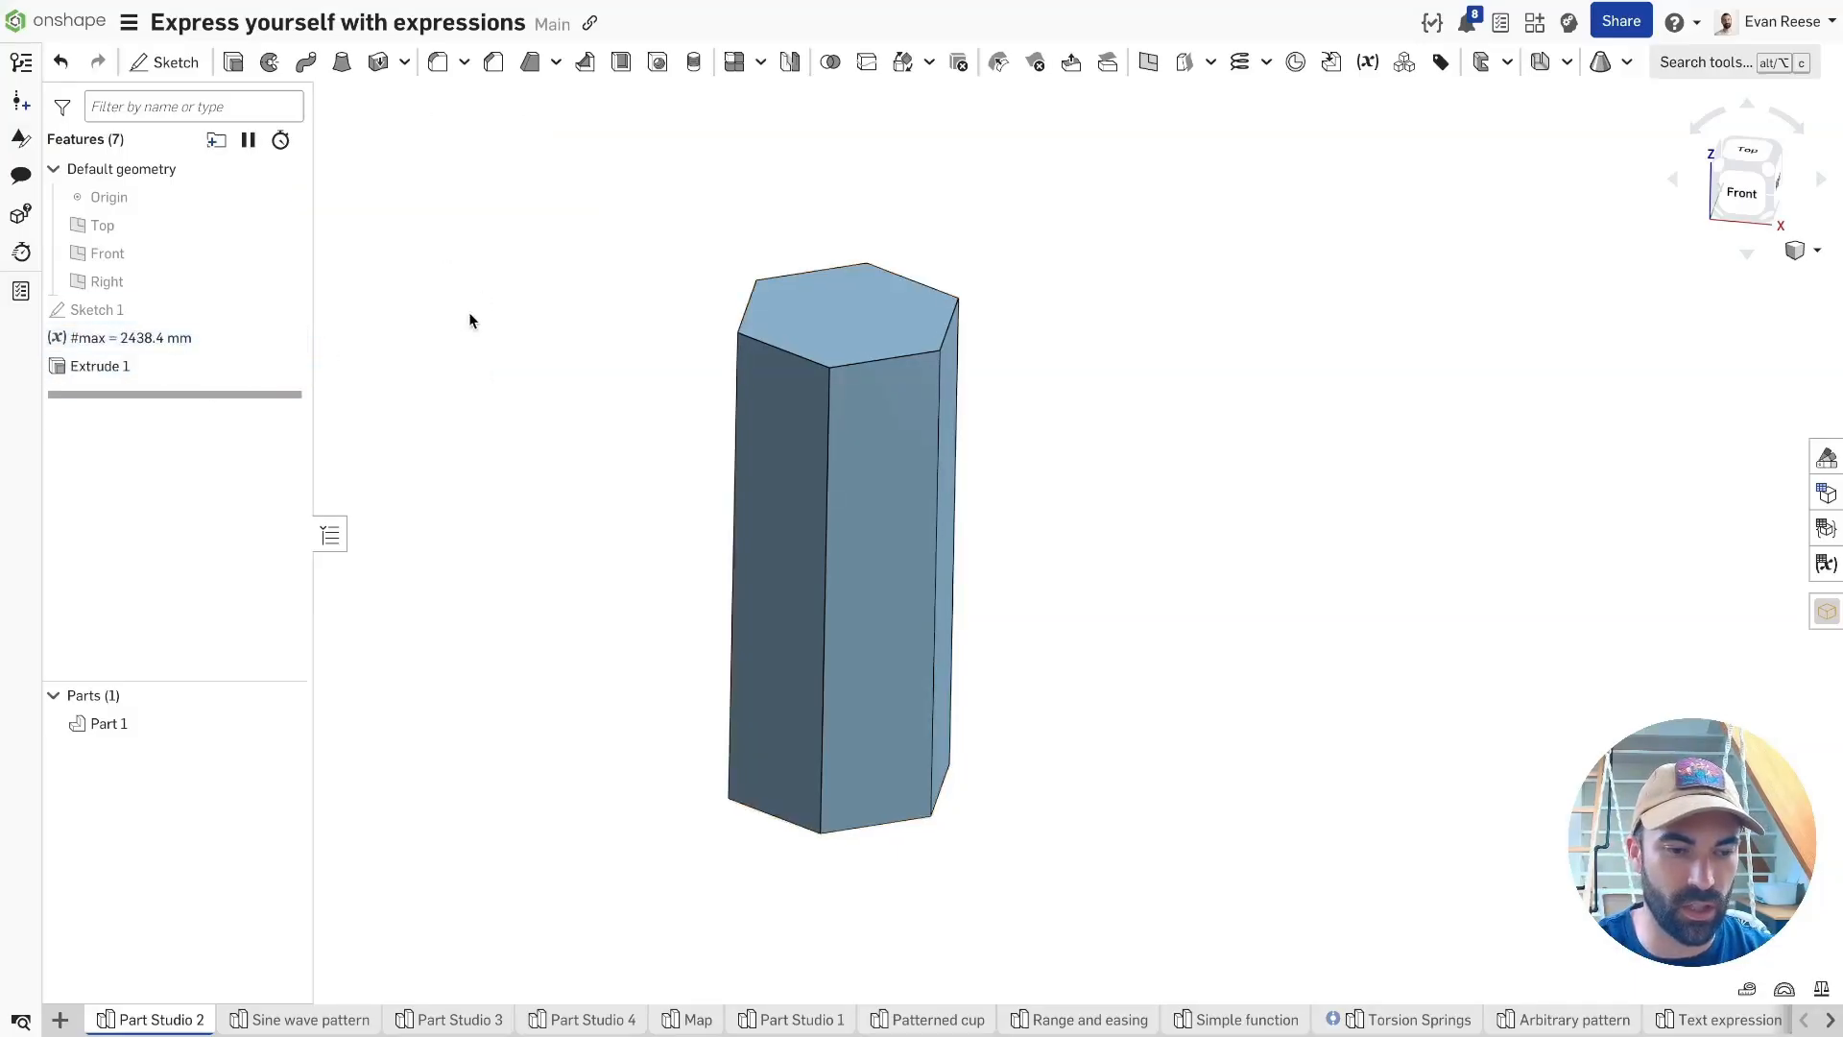
Create a length variable named targetLength with the value 6 ft and move it directly above Extrude 1.
{"action": "left_click", "coordinate": [1368, 63]}
{"action": "type", "text": "targ"}
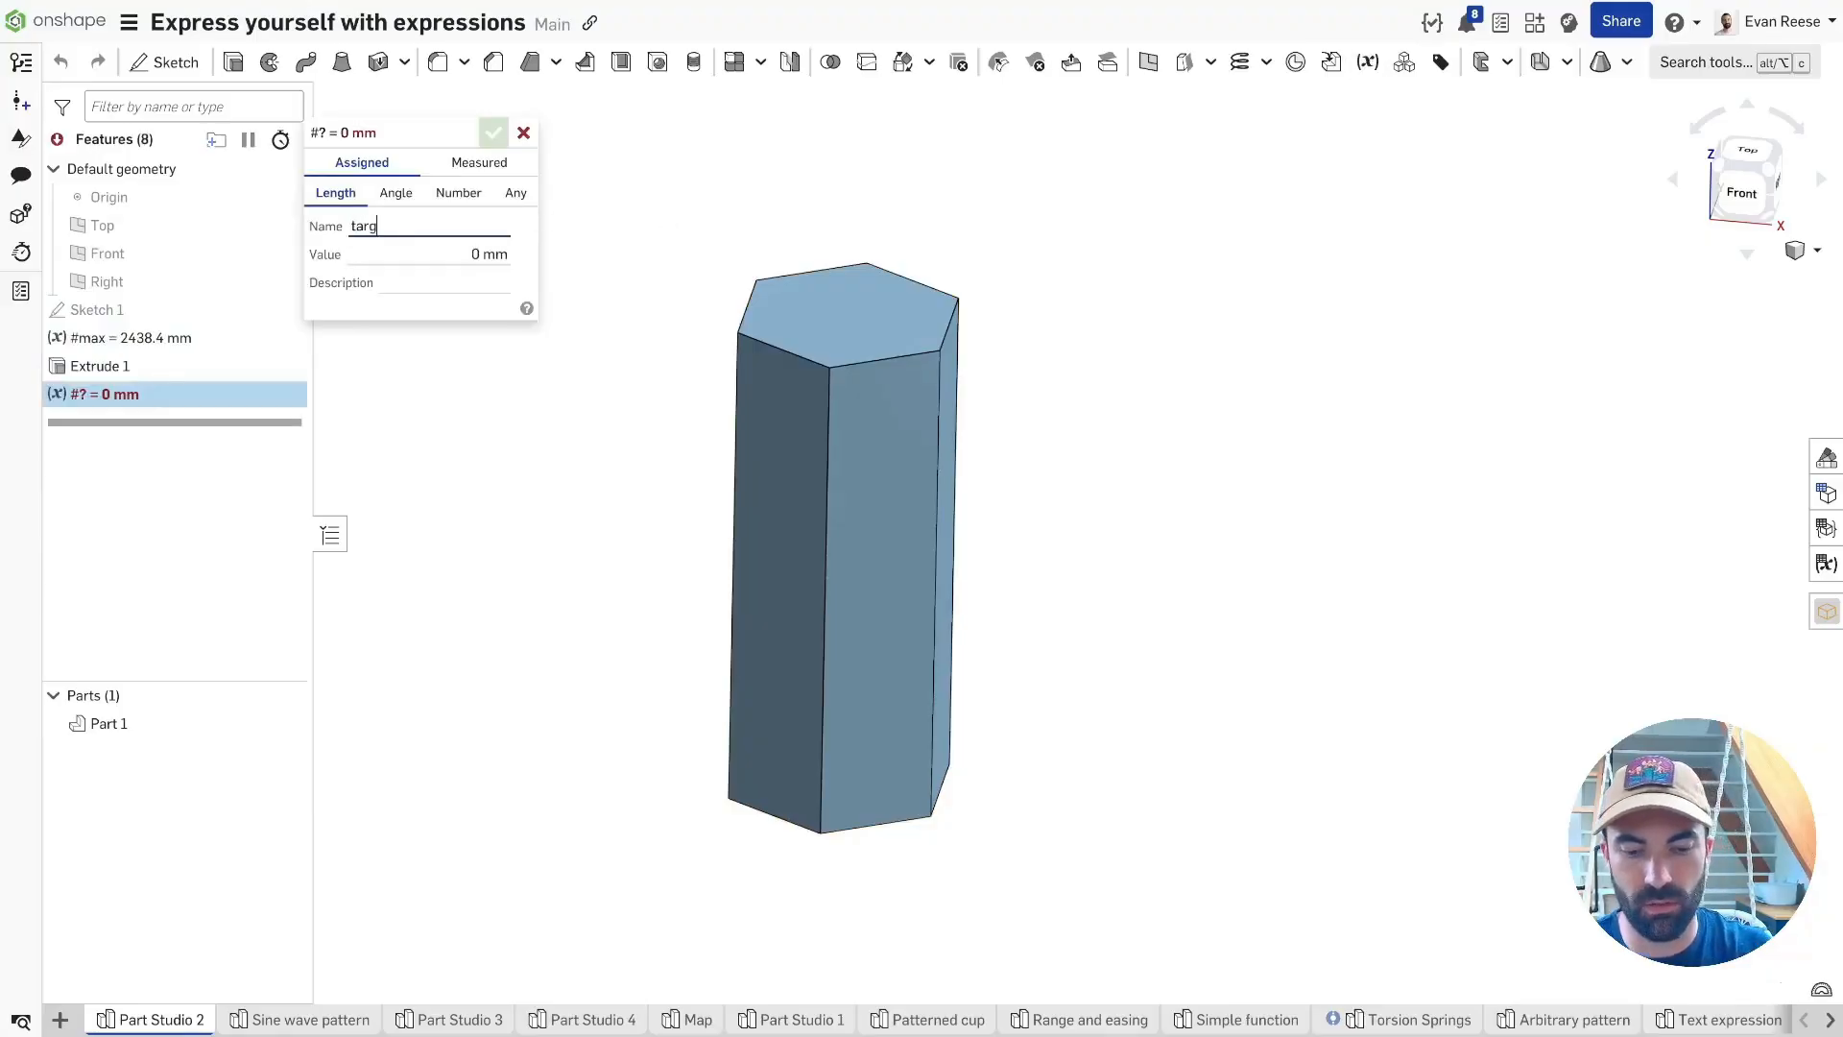
{"action": "type", "text": "etLength"}
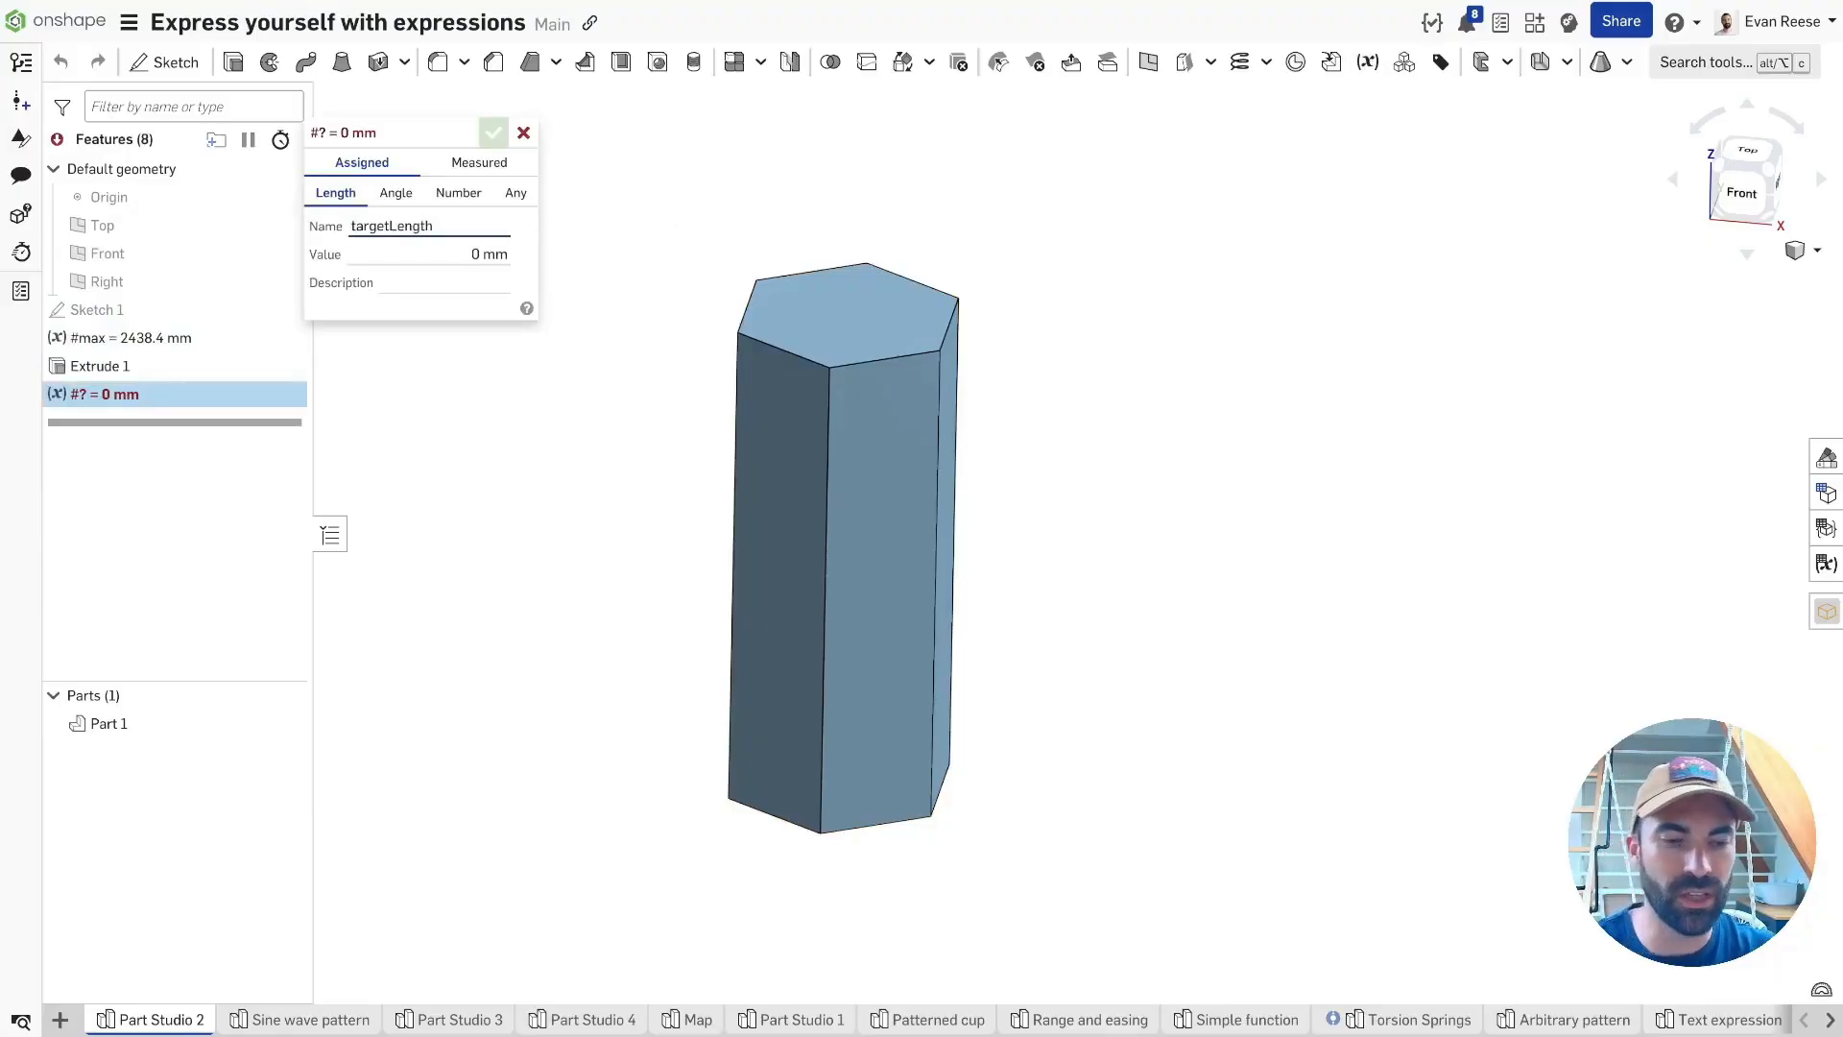
{"action": "key", "text": "Tab"}
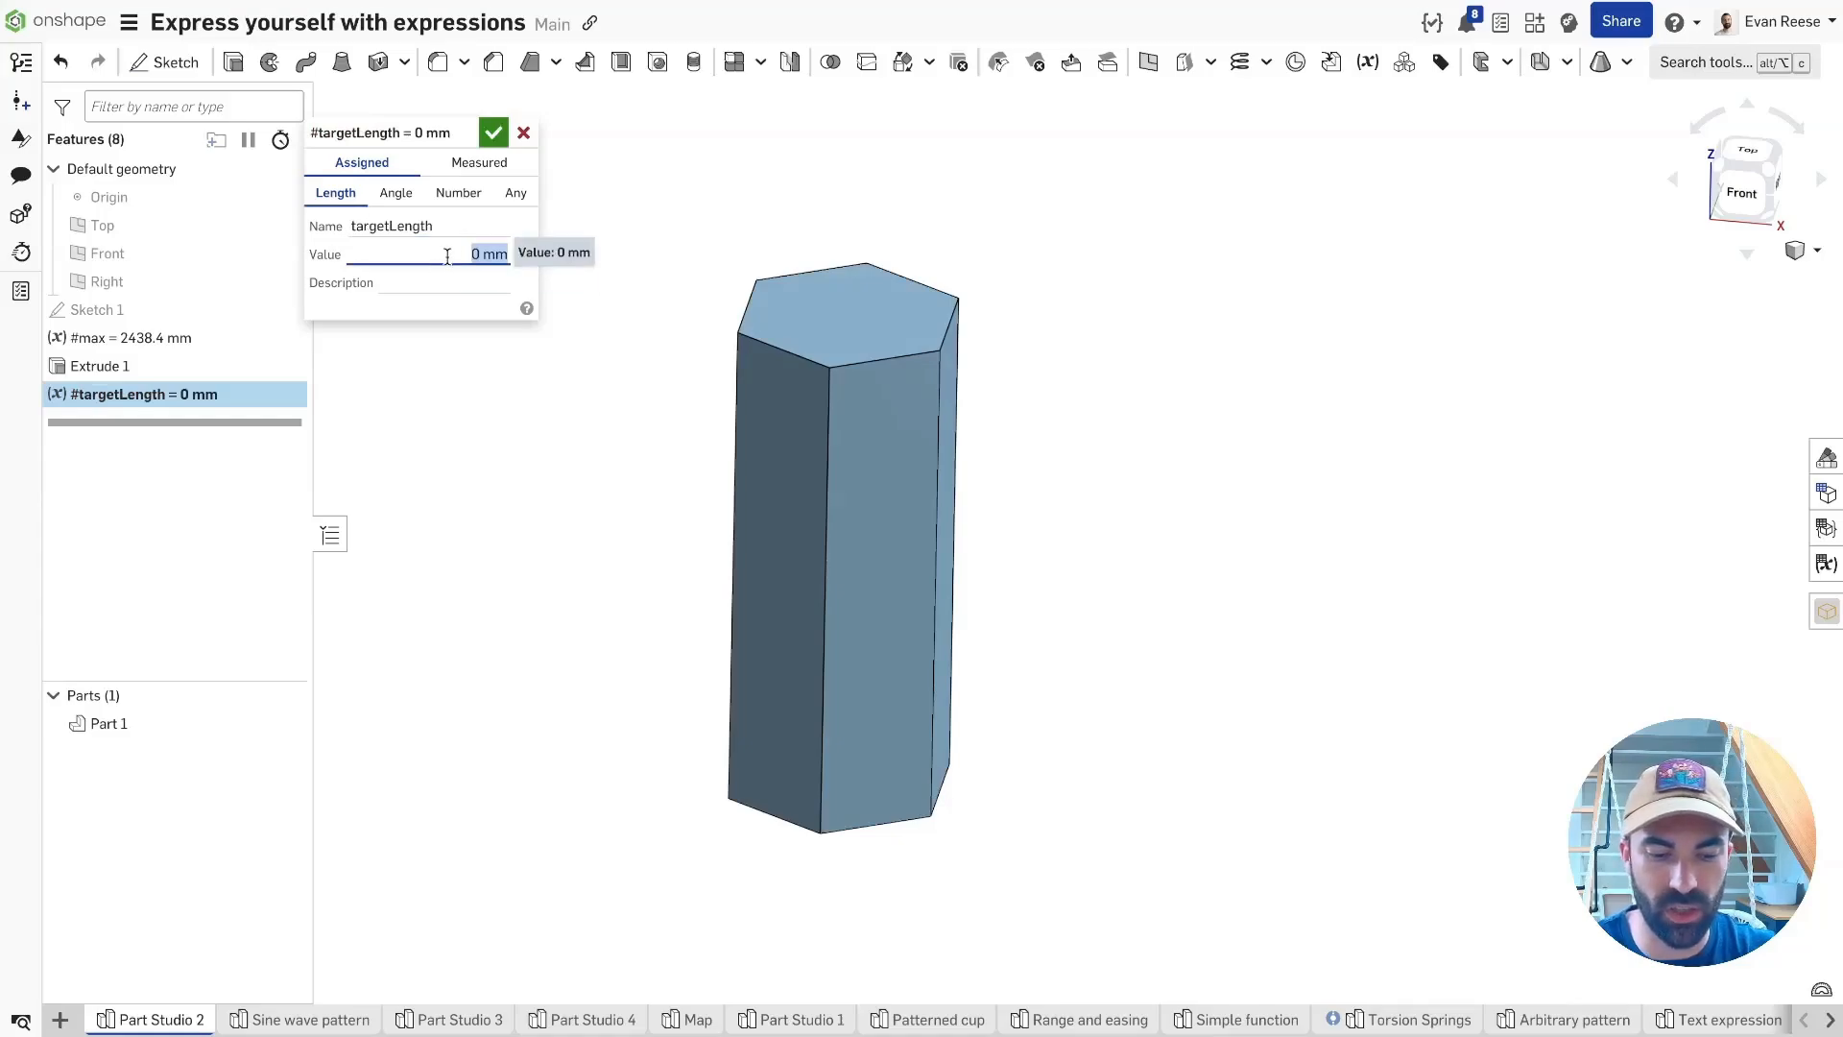
{"action": "type", "text": "6 ft"}
{"action": "key", "text": "Return"}
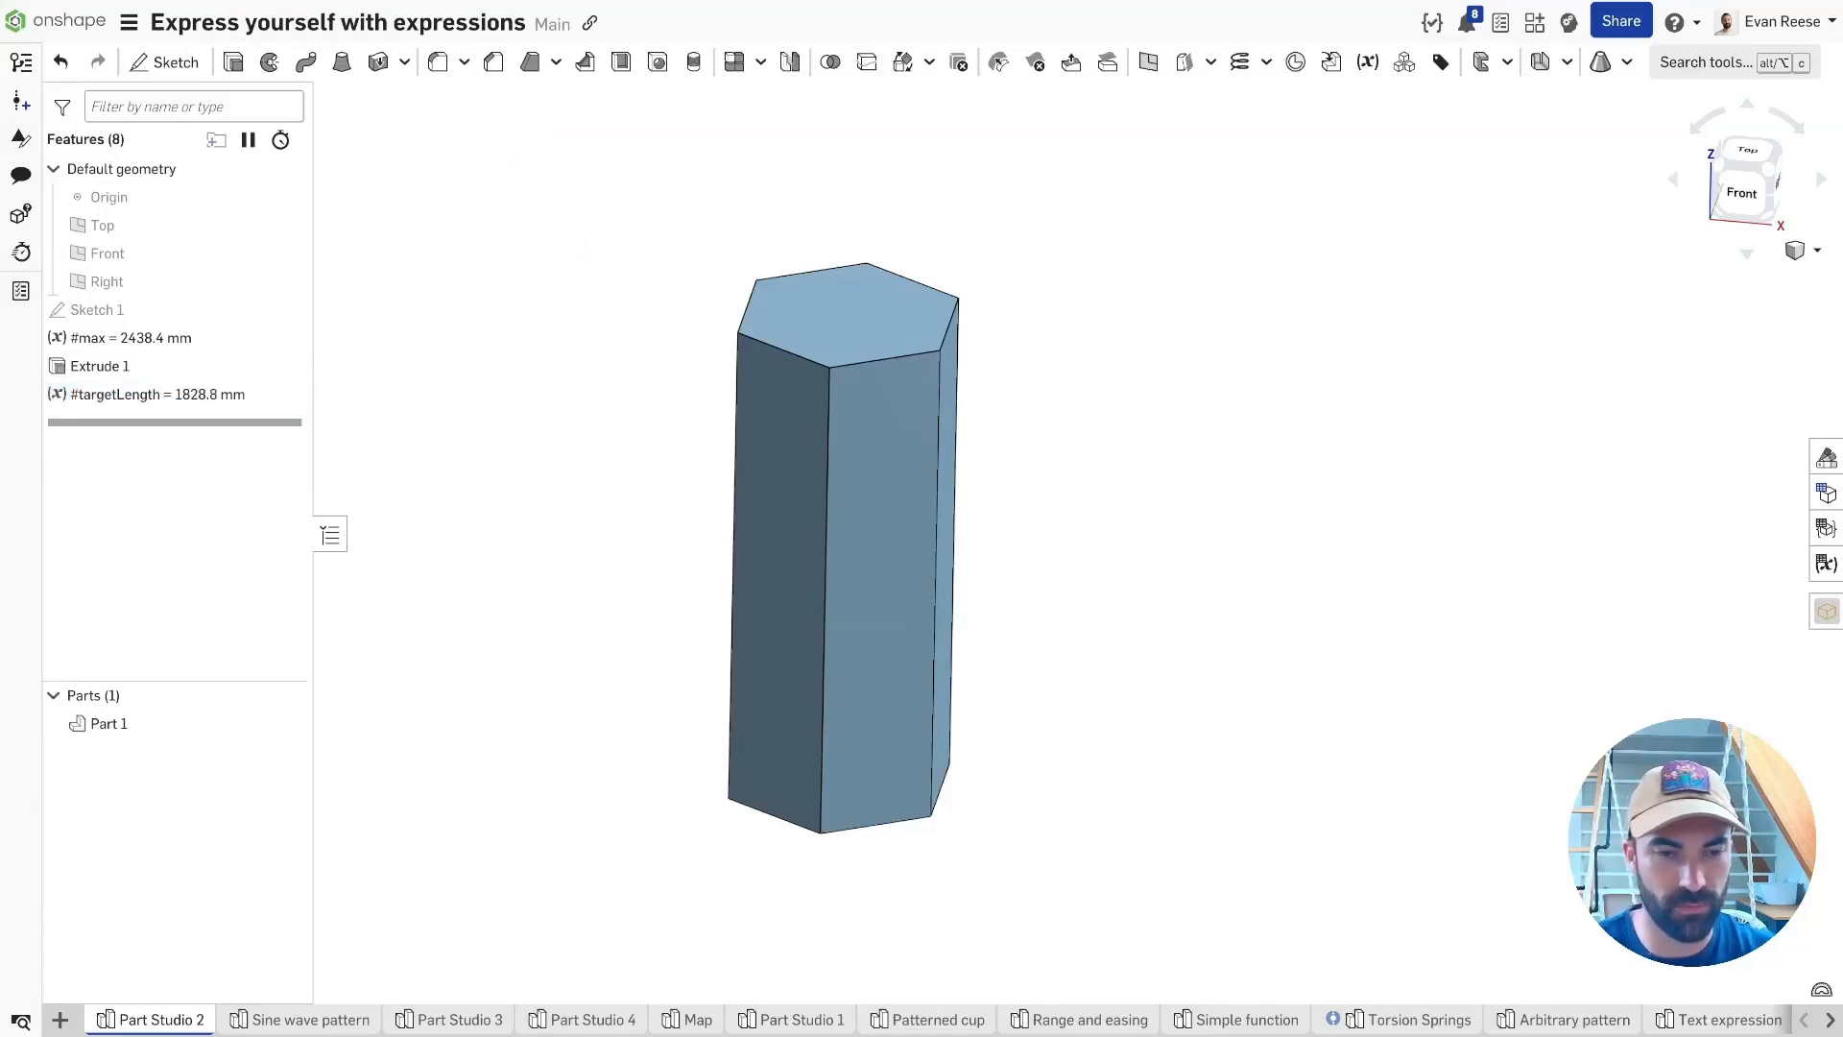
{"action": "left_click_drag", "start_coordinate": [144, 394], "coordinate": [140, 364]}
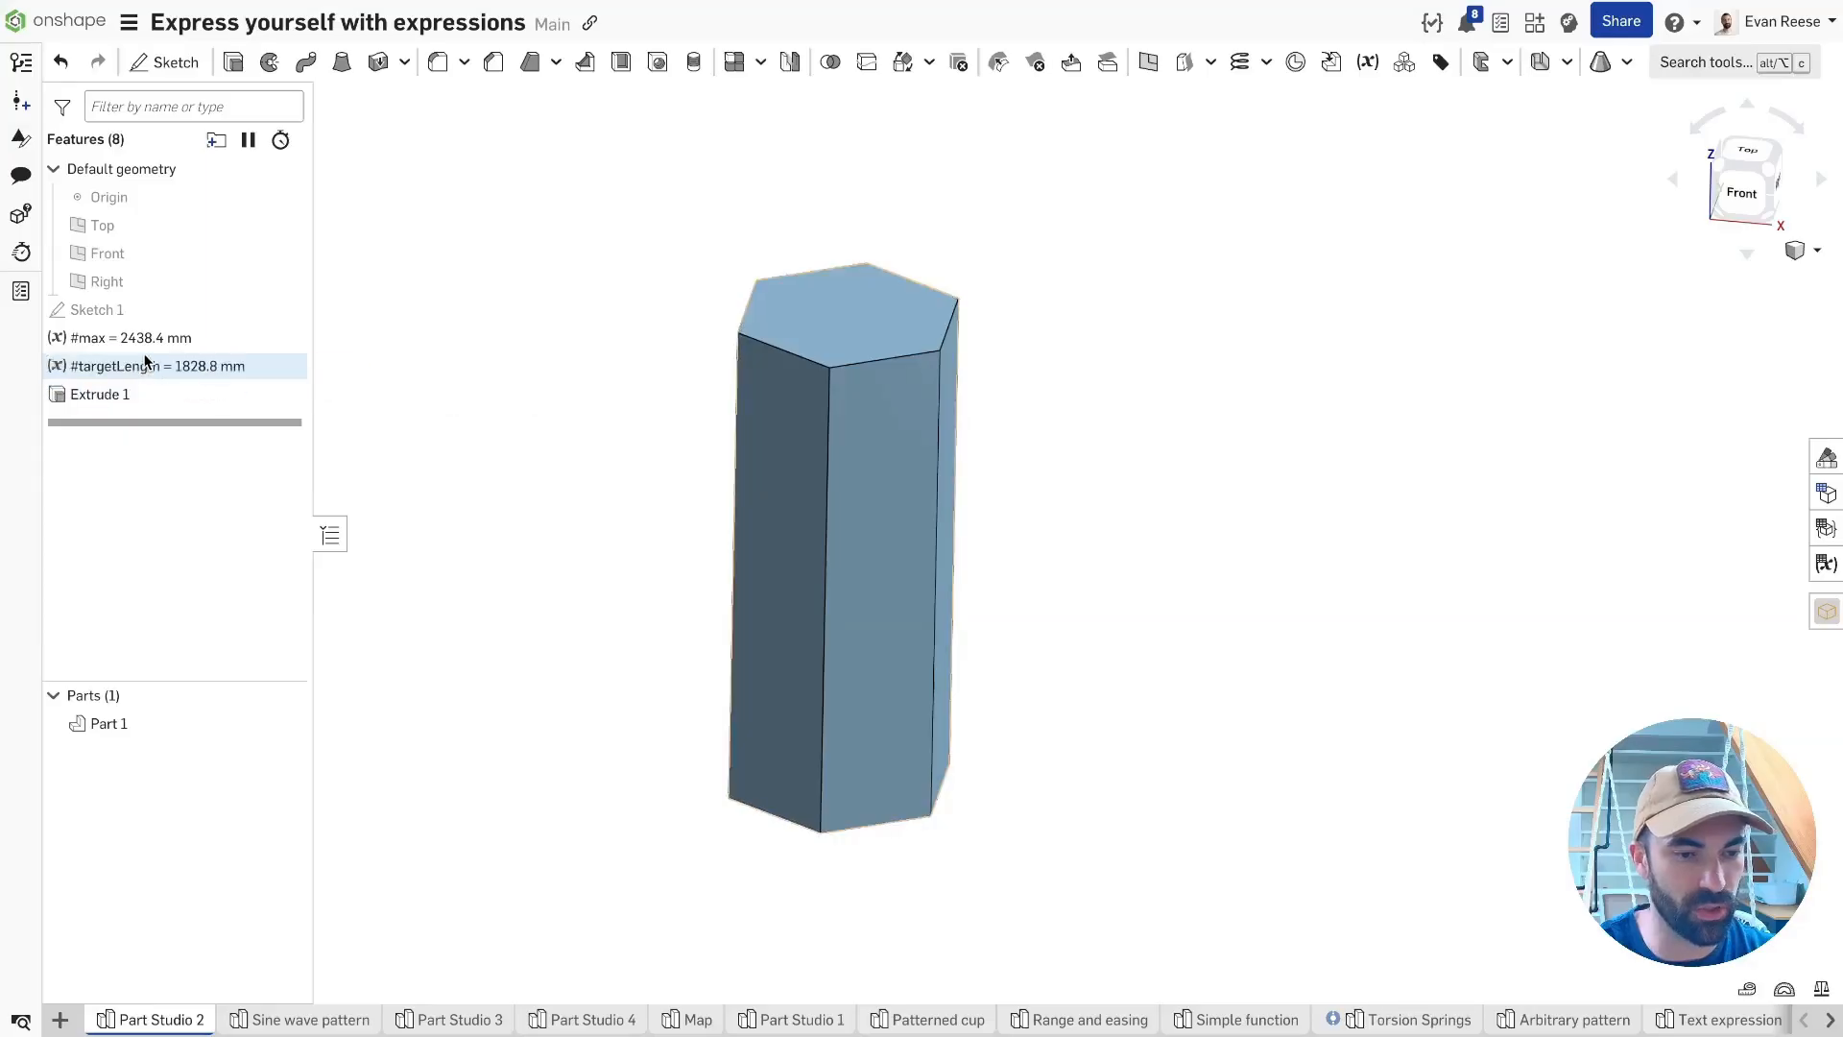
Set the depth of Extrude 1 to min(#max, #targetLength) and accept the feature.
{"action": "double_click", "coordinate": [129, 396]}
{"action": "left_click", "coordinate": [428, 309]}
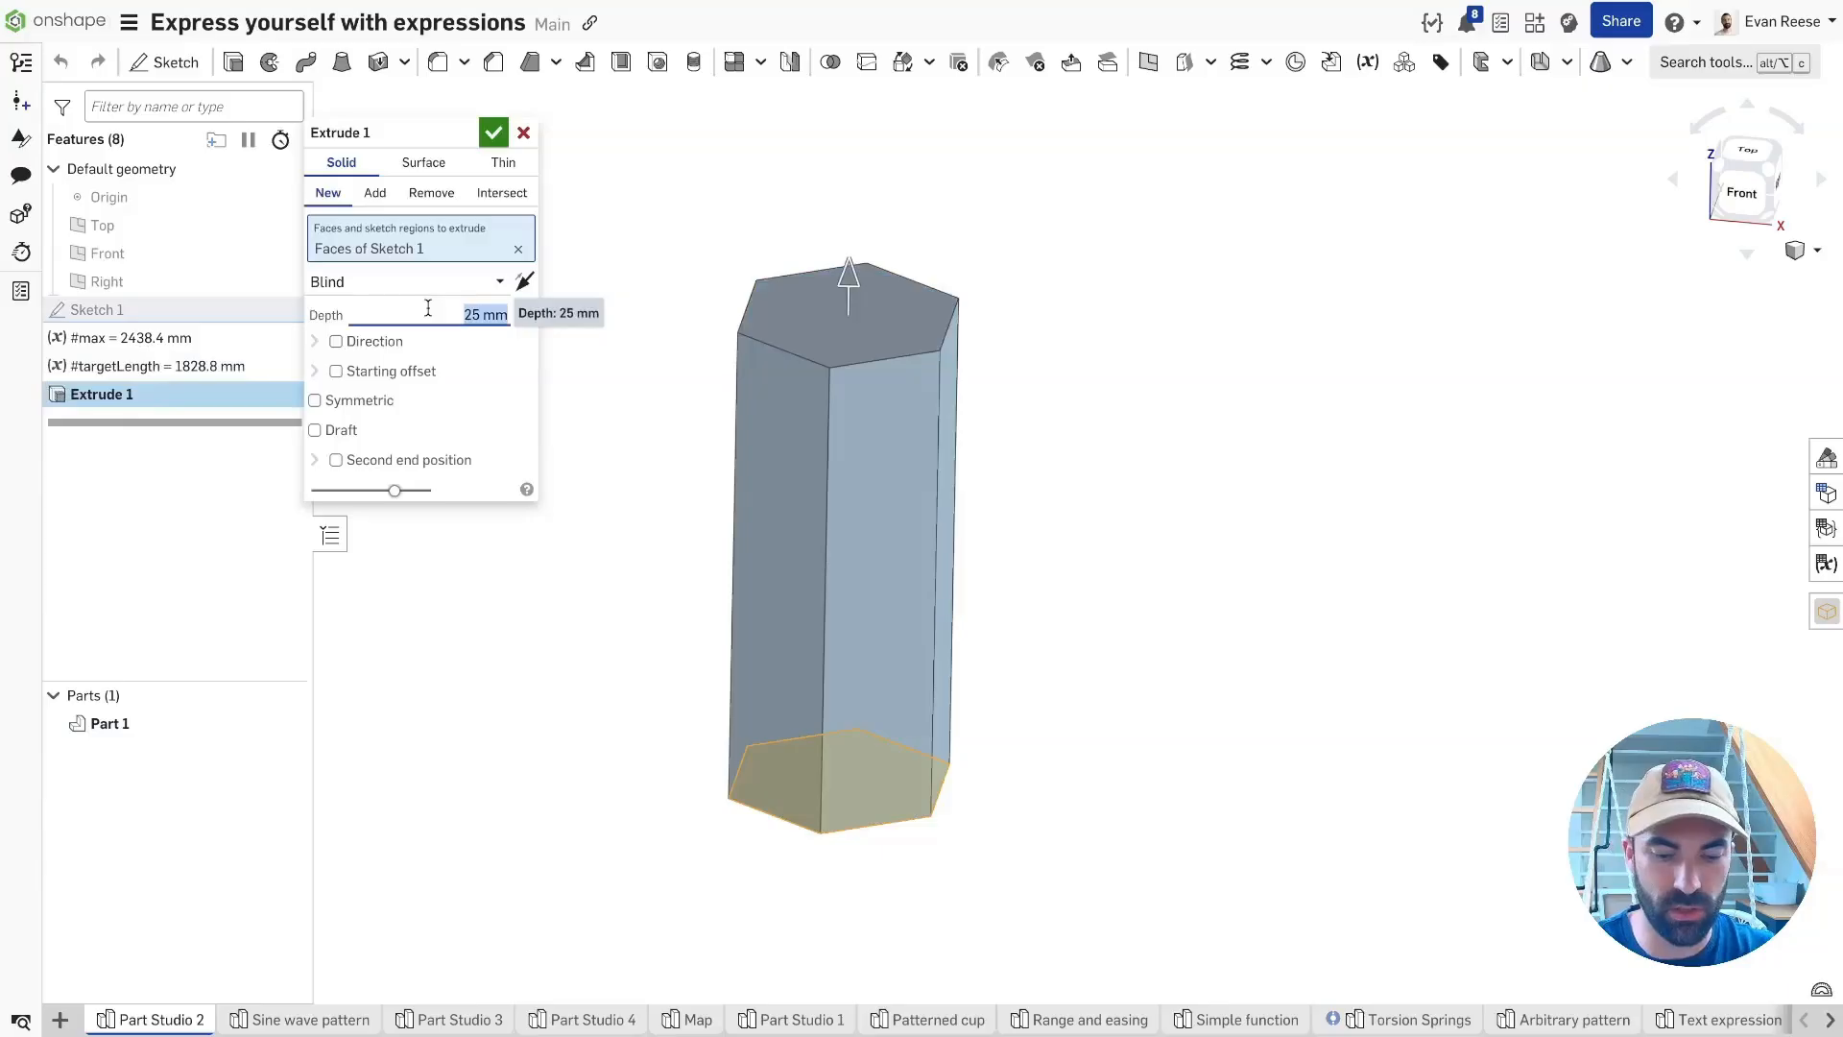
{"action": "type", "text": "min"}
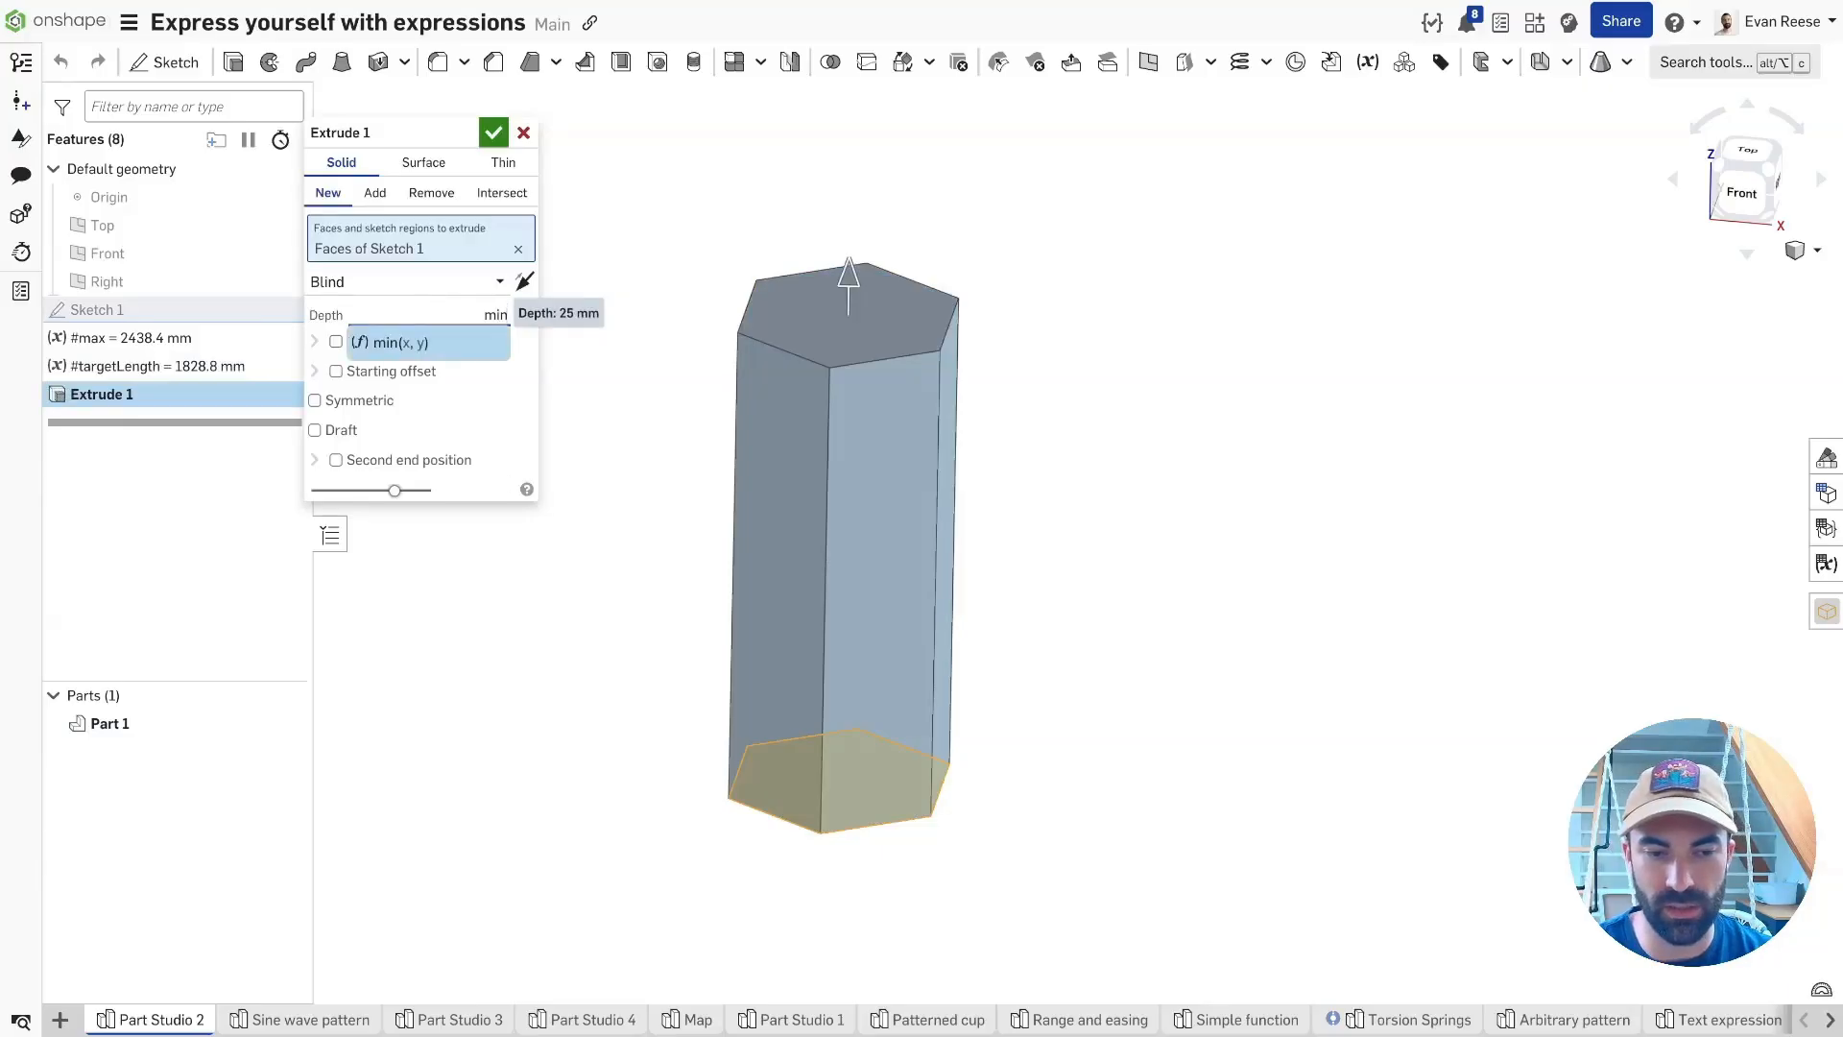
{"action": "key", "text": "Return"}
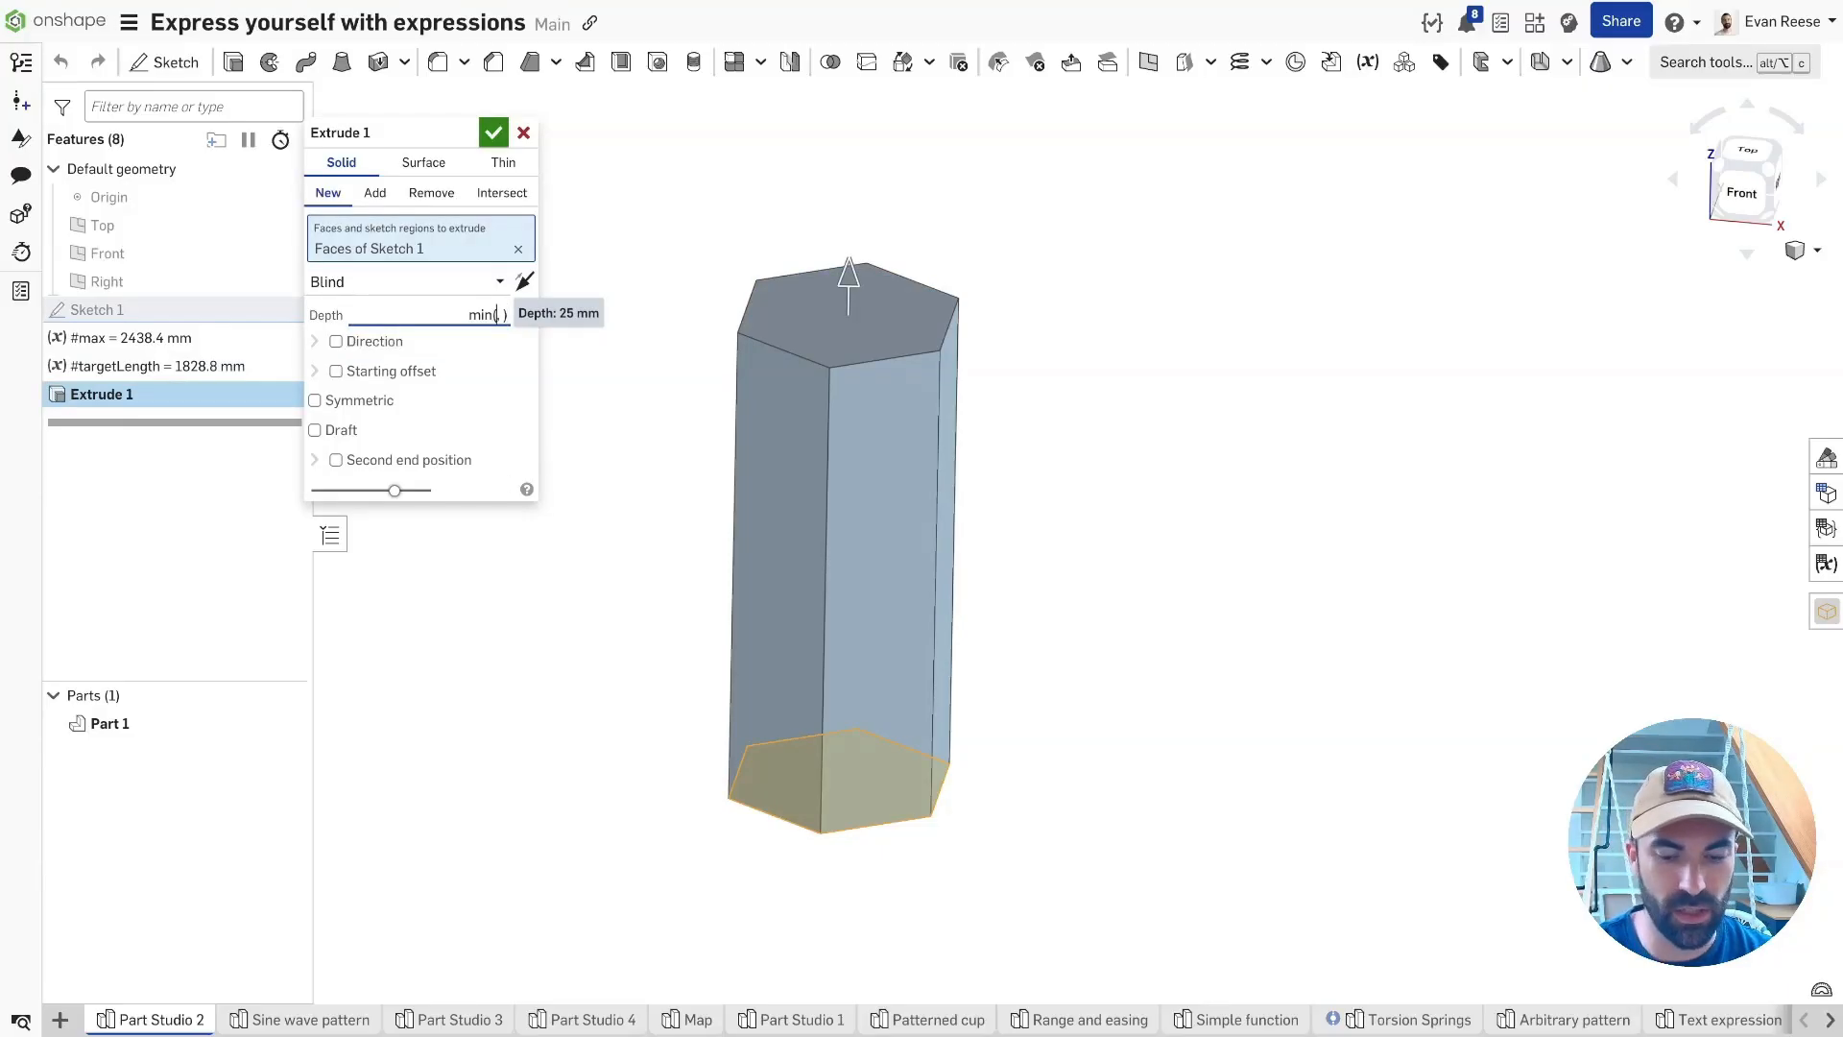
{"action": "type", "text": "ma,"}
{"action": "key", "text": "Return"}
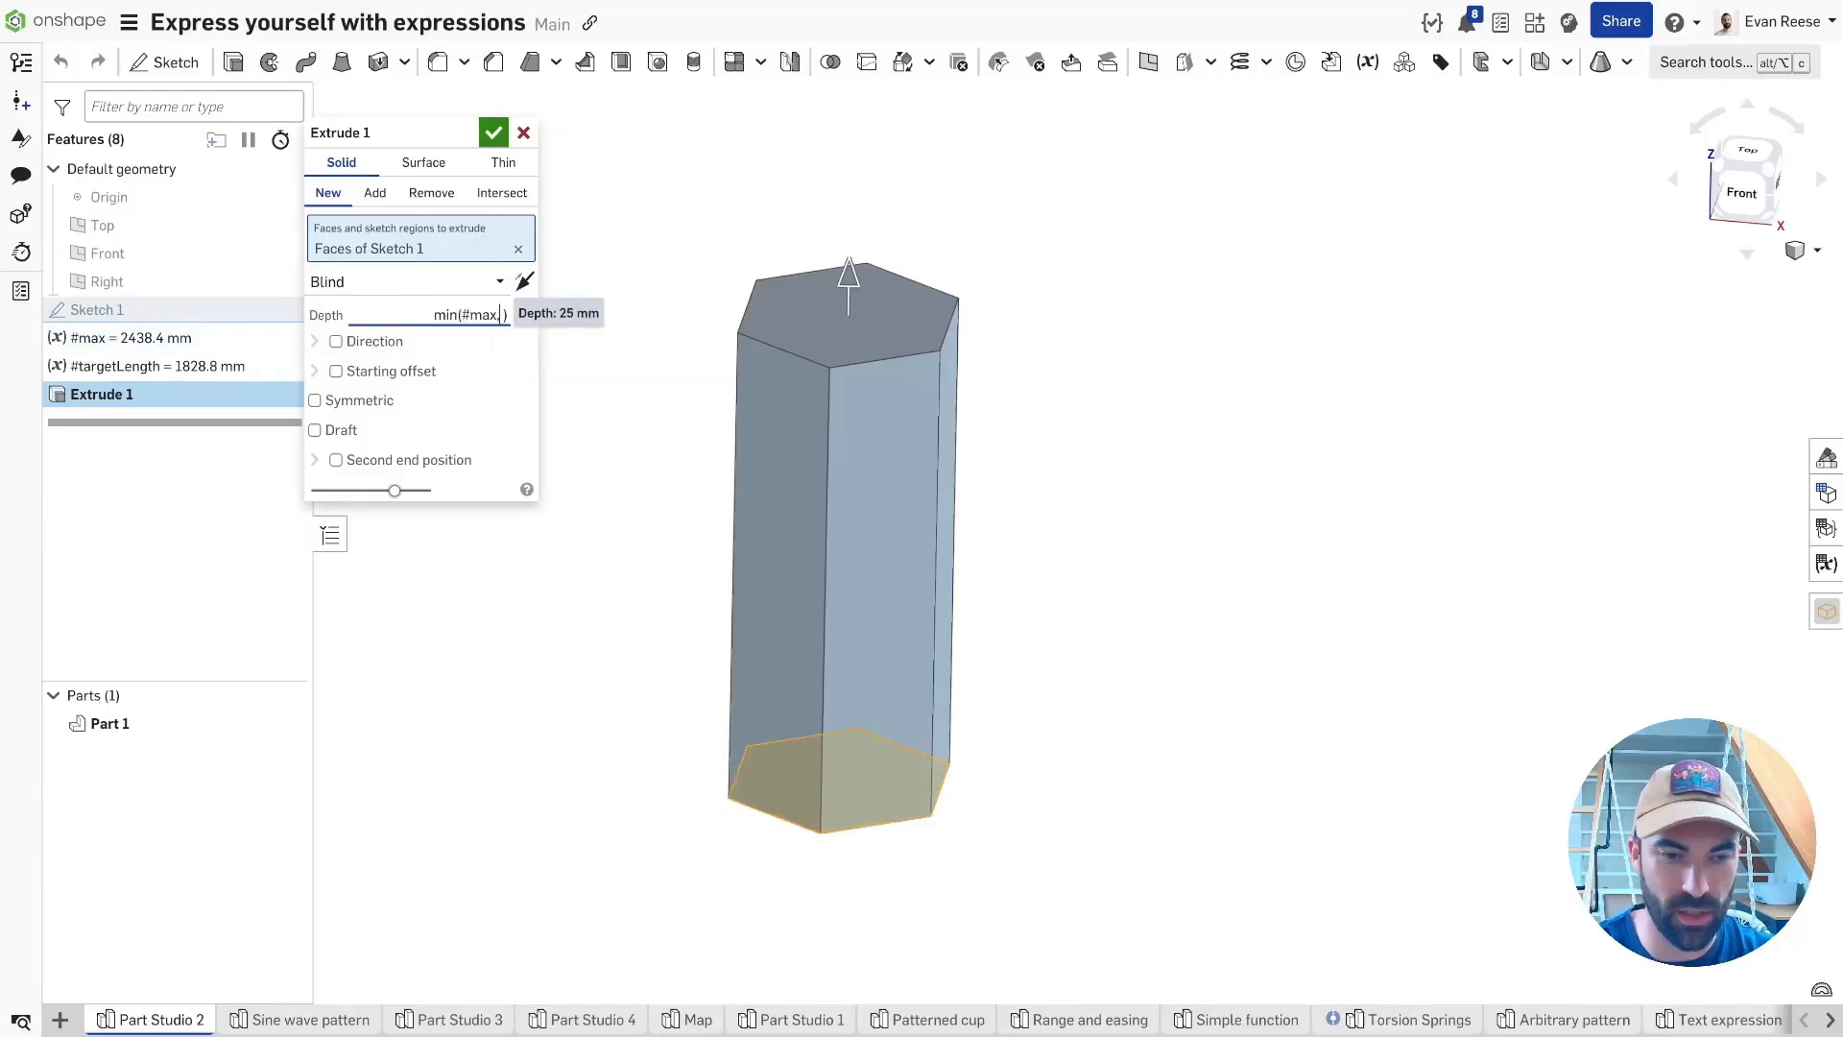
{"action": "type", "text": "tl"}
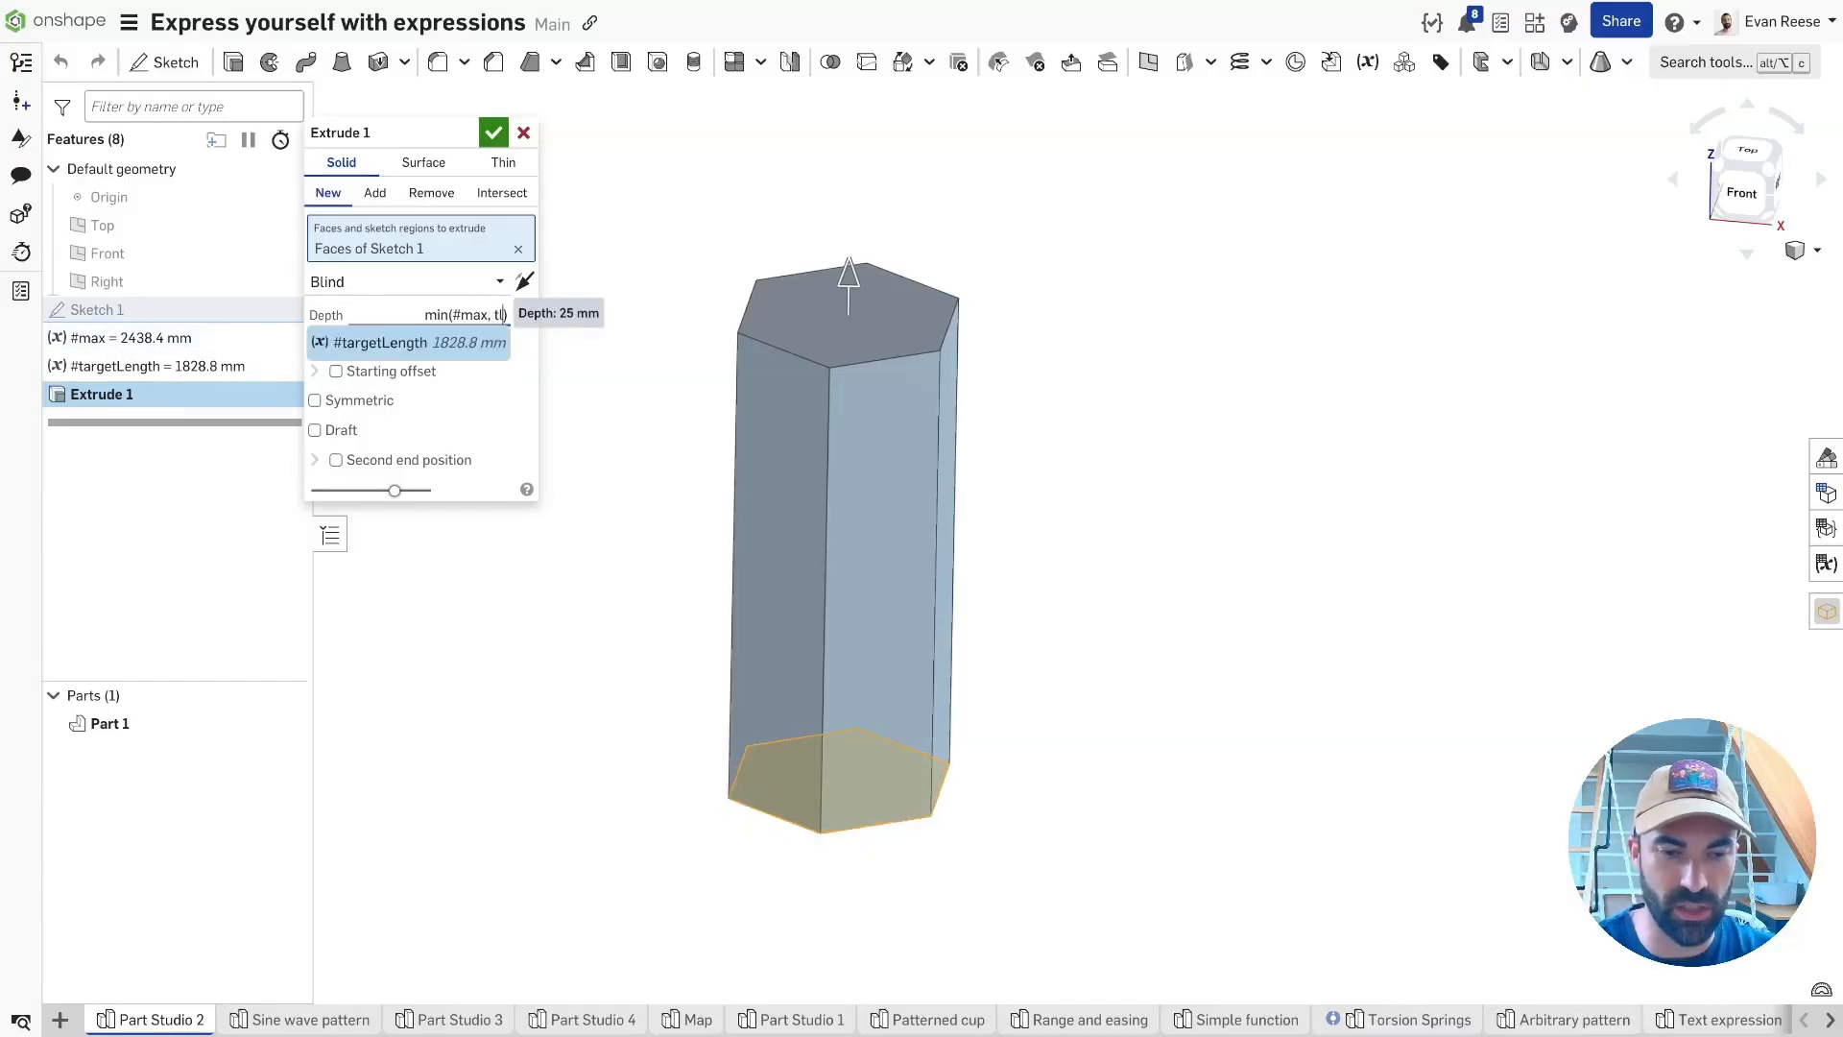
{"action": "left_click", "coordinate": [373, 344]}
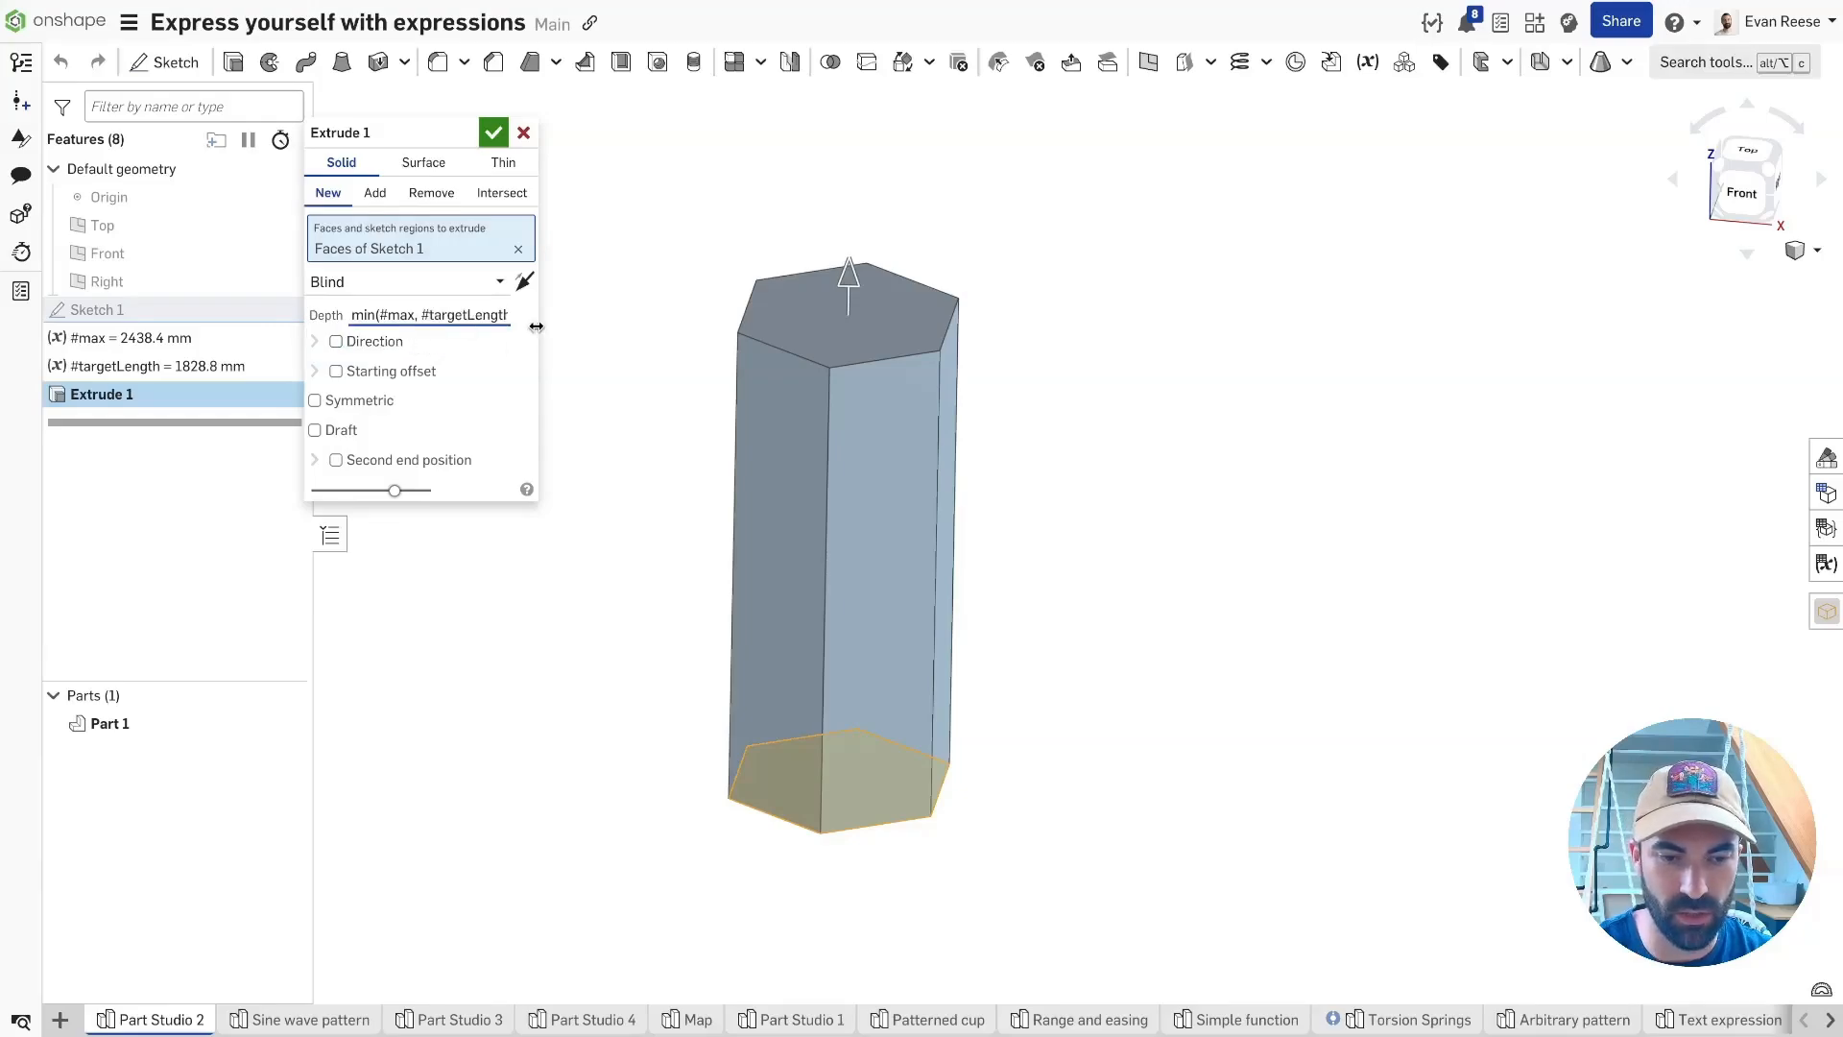
{"action": "left_click_drag", "start_coordinate": [536, 326], "coordinate": [734, 326]}
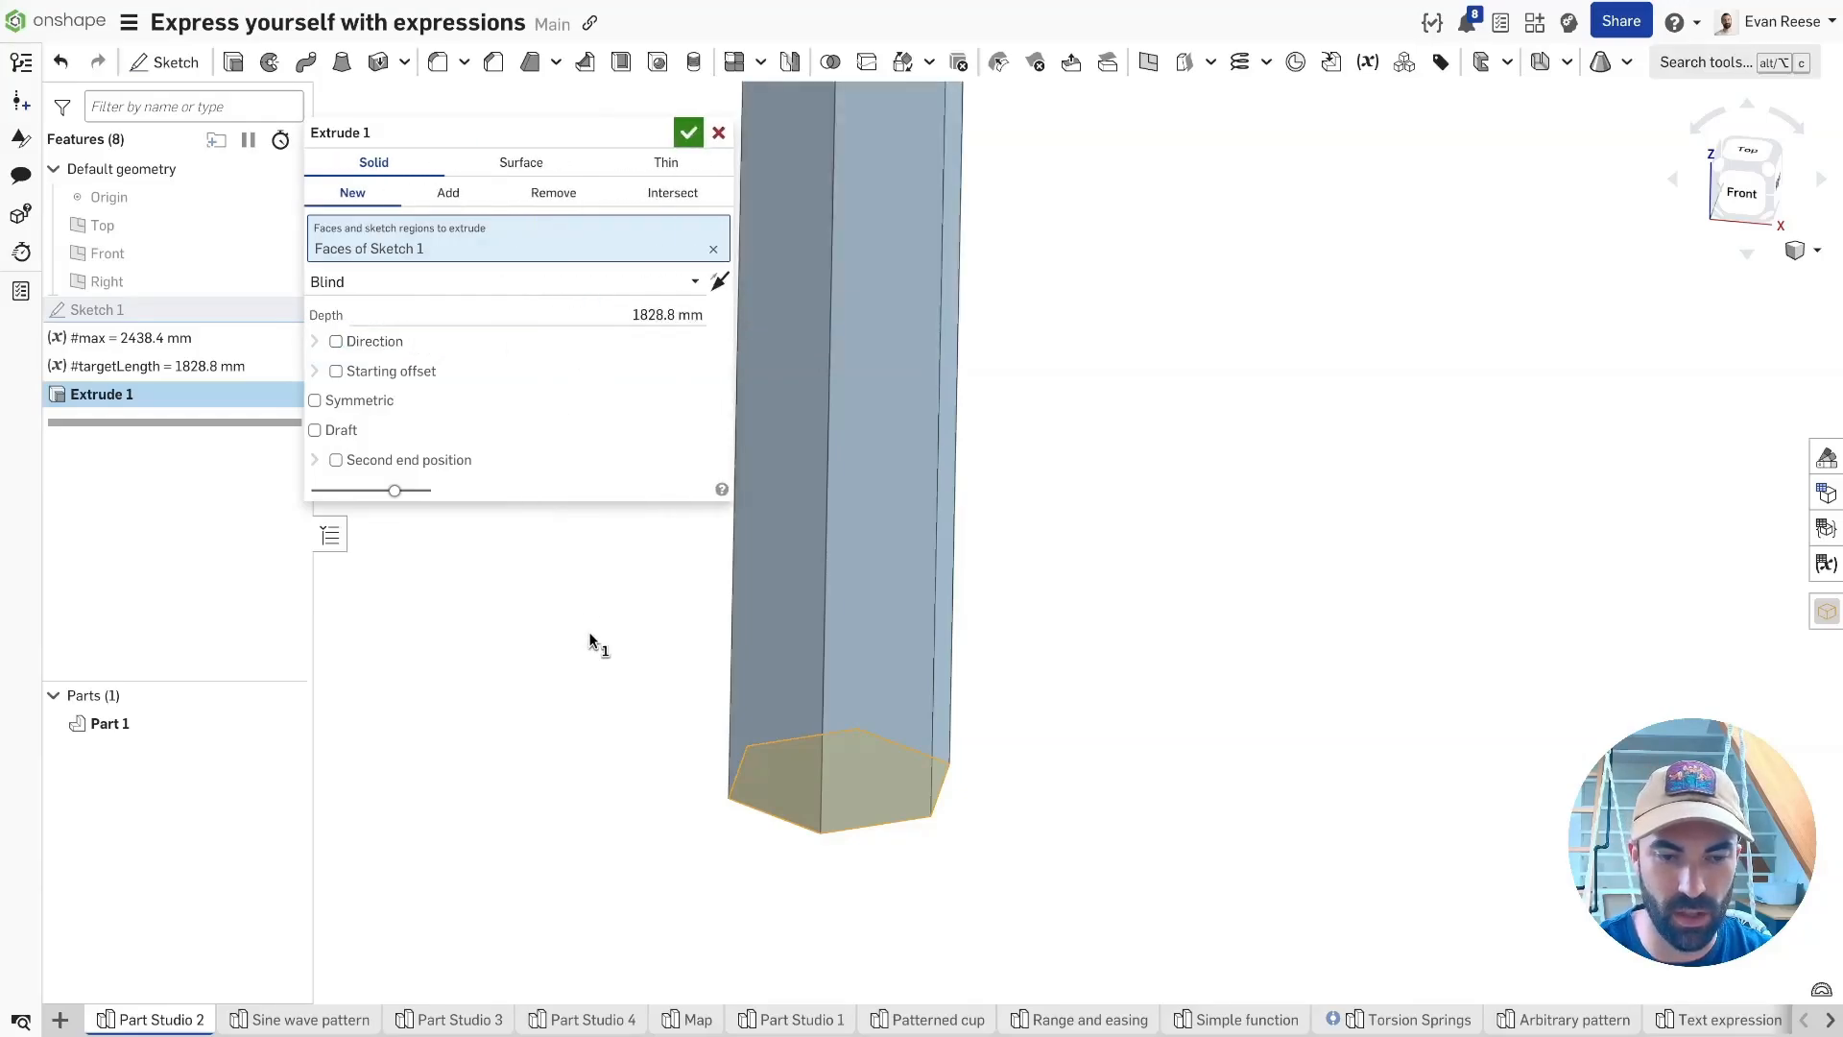
{"action": "left_click", "coordinate": [688, 132]}
Examine the full length of the extruded bar and view the targetLength variable with the final result preview.
{"action": "scroll", "coordinate": [678, 549], "scroll_direction": "down", "scroll_amount": 5}
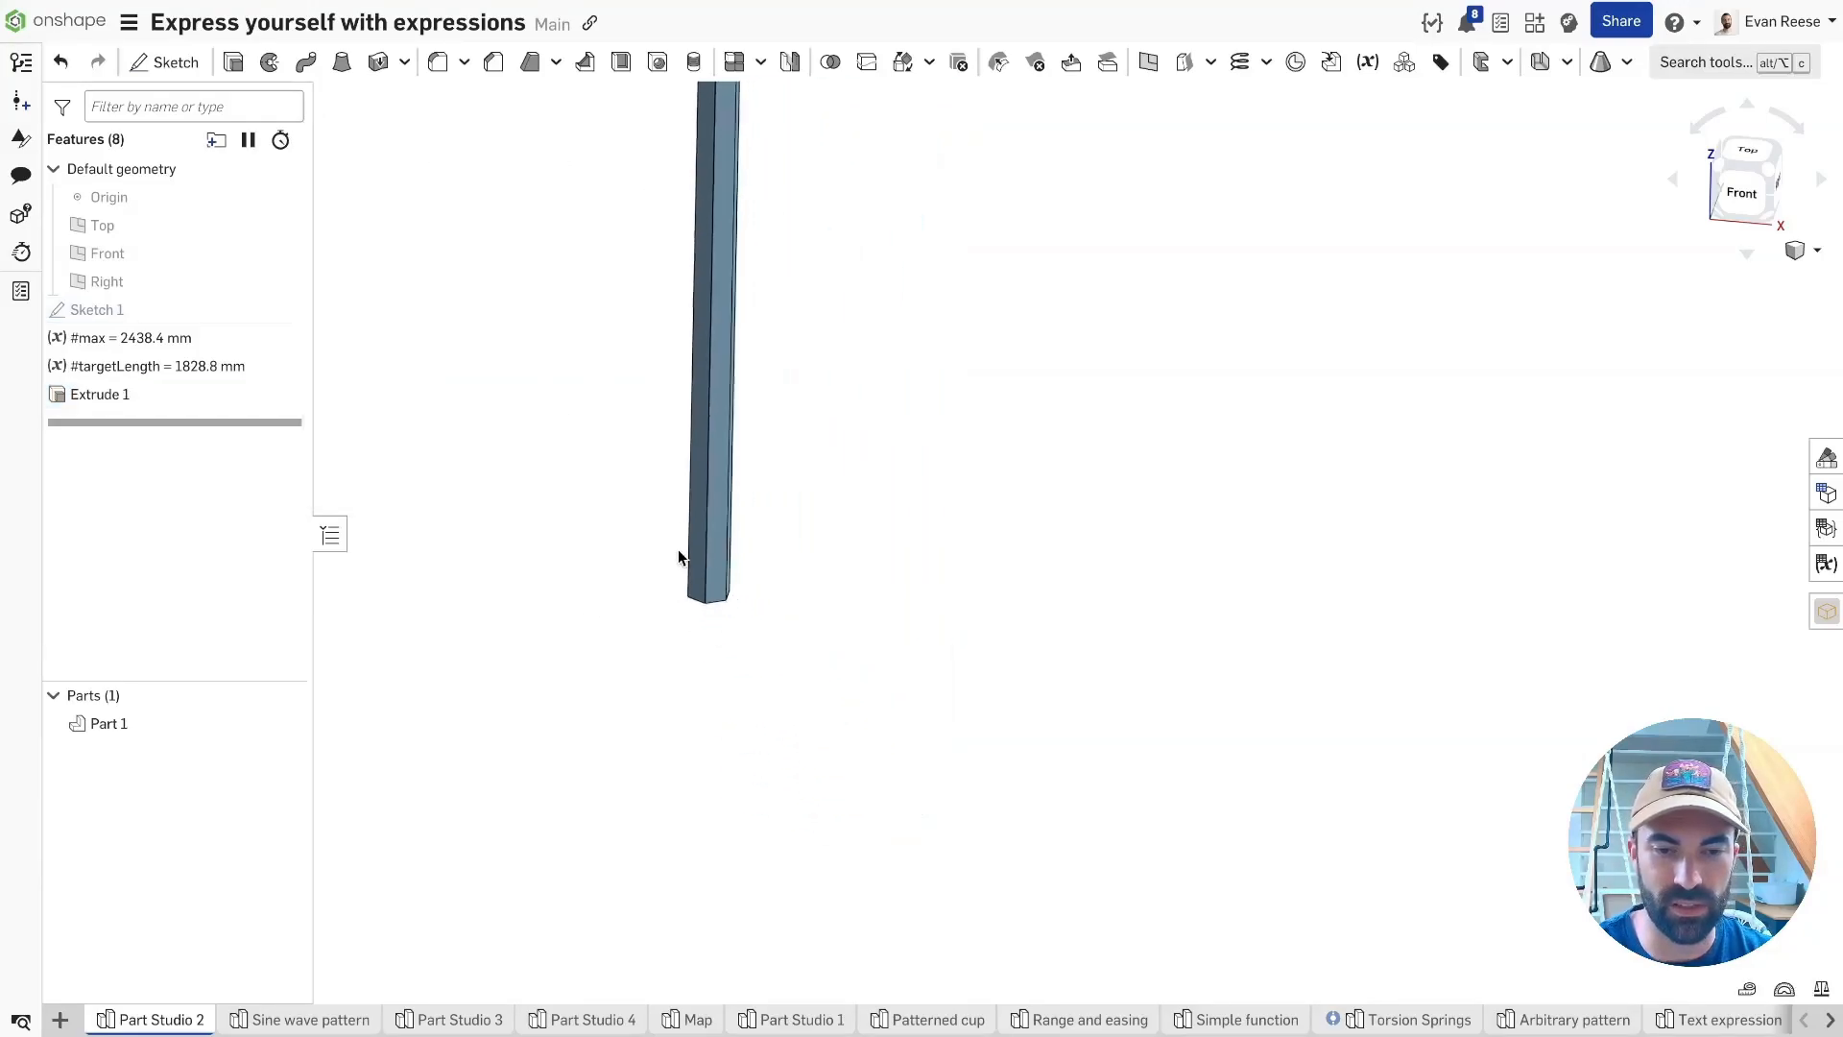
{"action": "scroll", "coordinate": [678, 549], "scroll_direction": "down", "scroll_amount": 5}
{"action": "middle_click_drag", "start_coordinate": [677, 549], "coordinate": [717, 950]}
{"action": "scroll", "coordinate": [718, 951], "scroll_direction": "down", "scroll_amount": 3}
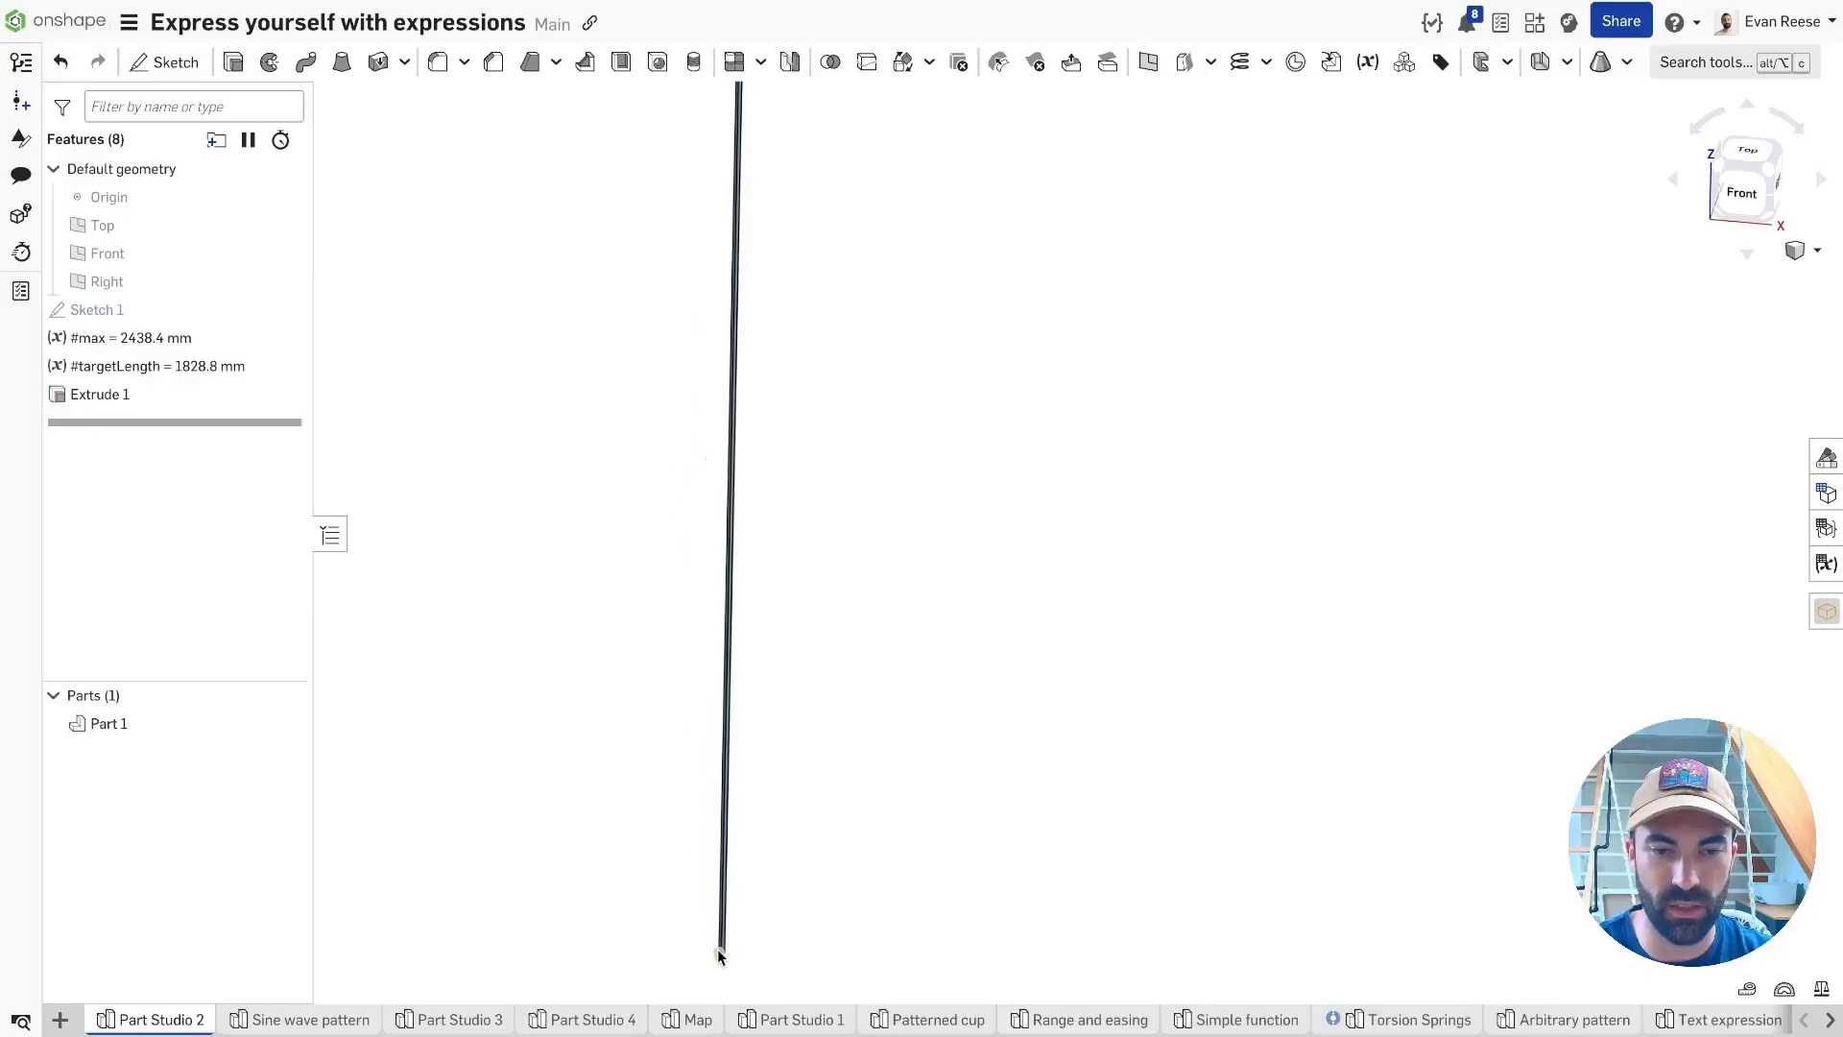
{"action": "scroll", "coordinate": [718, 950], "scroll_direction": "down", "scroll_amount": 1}
{"action": "right_click_drag", "start_coordinate": [638, 451], "coordinate": [634, 457]}
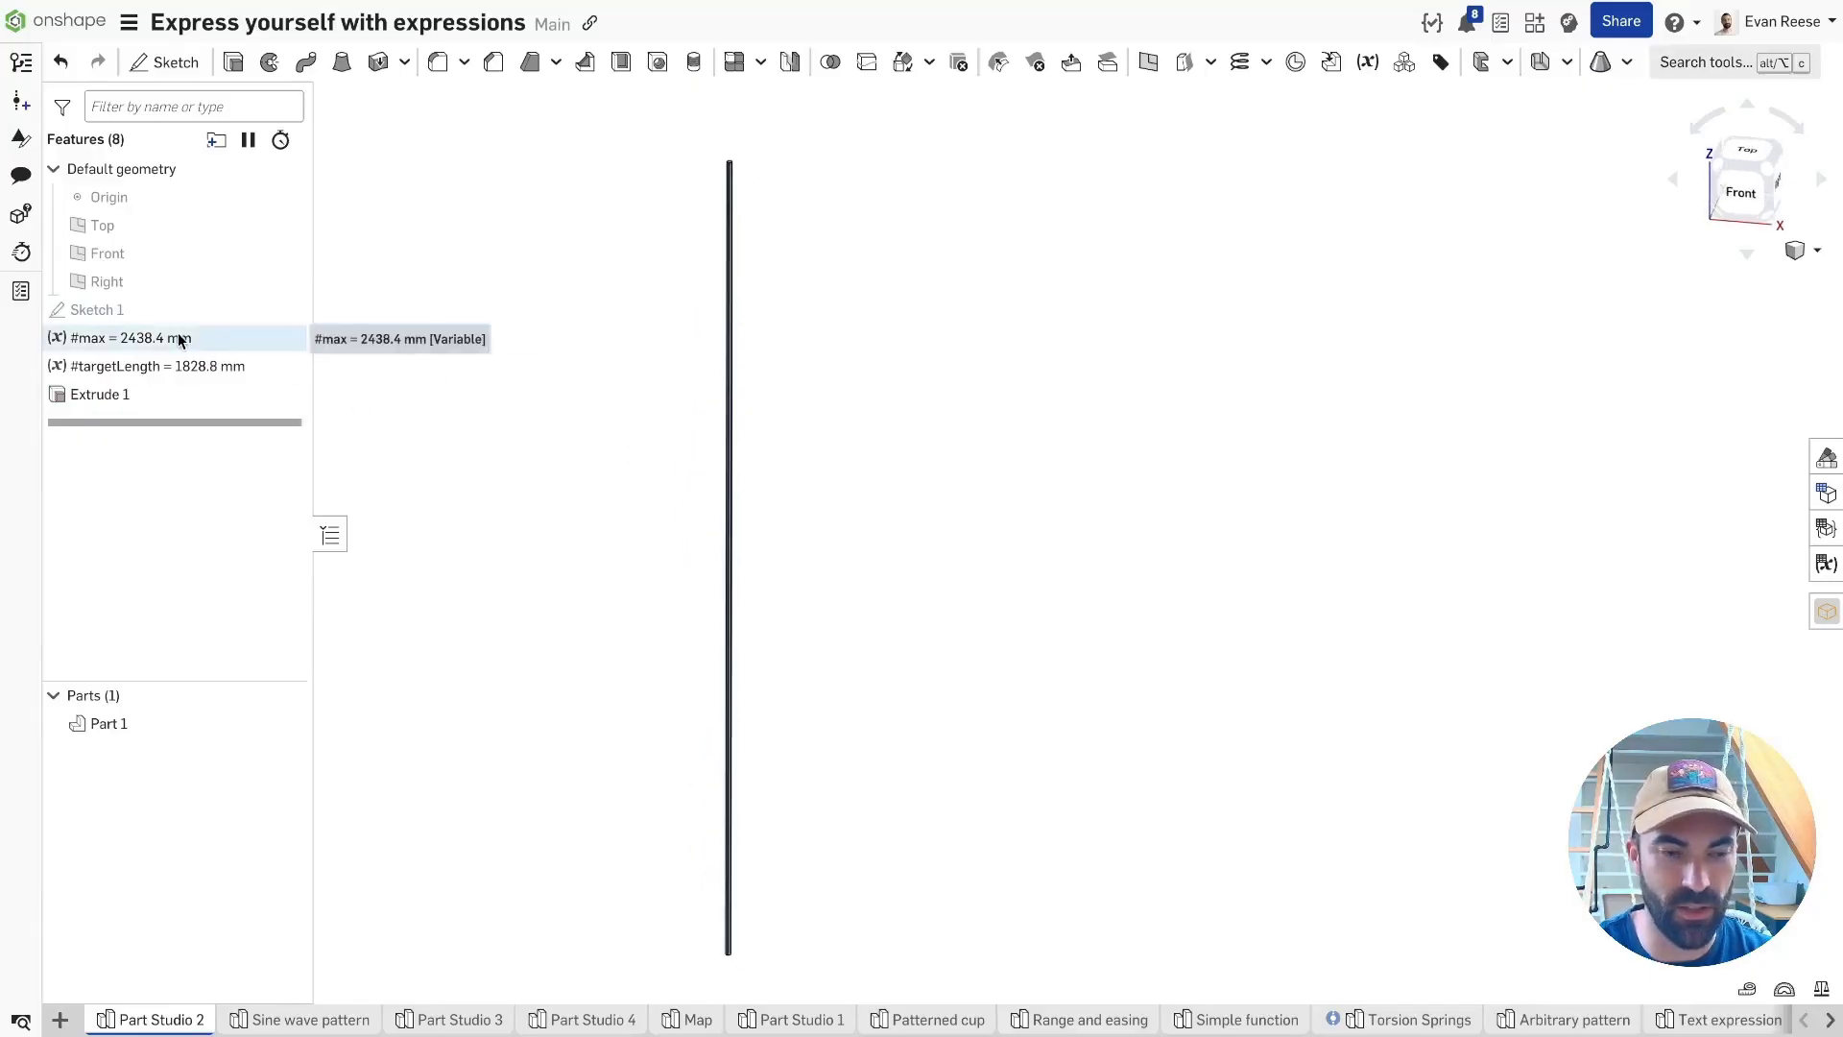
{"action": "double_click", "coordinate": [175, 369]}
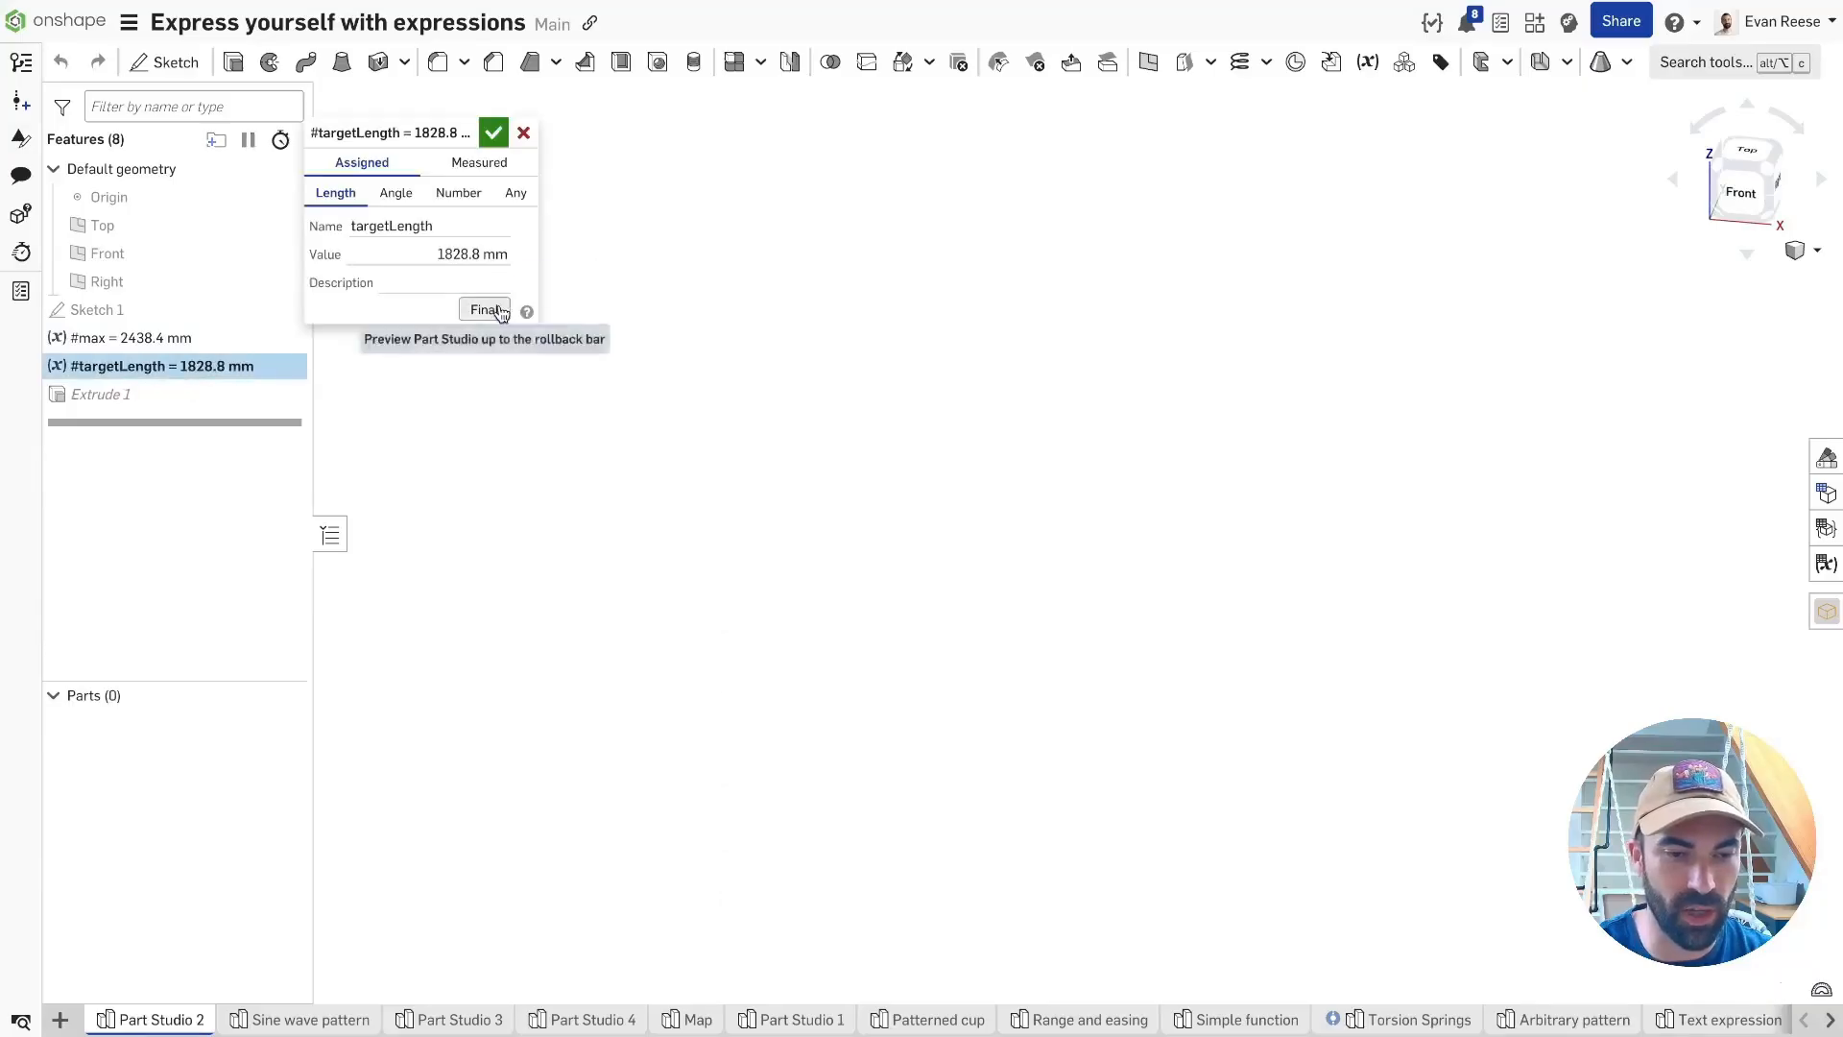
{"action": "left_click", "coordinate": [485, 309]}
{"action": "left_click", "coordinate": [495, 133]}
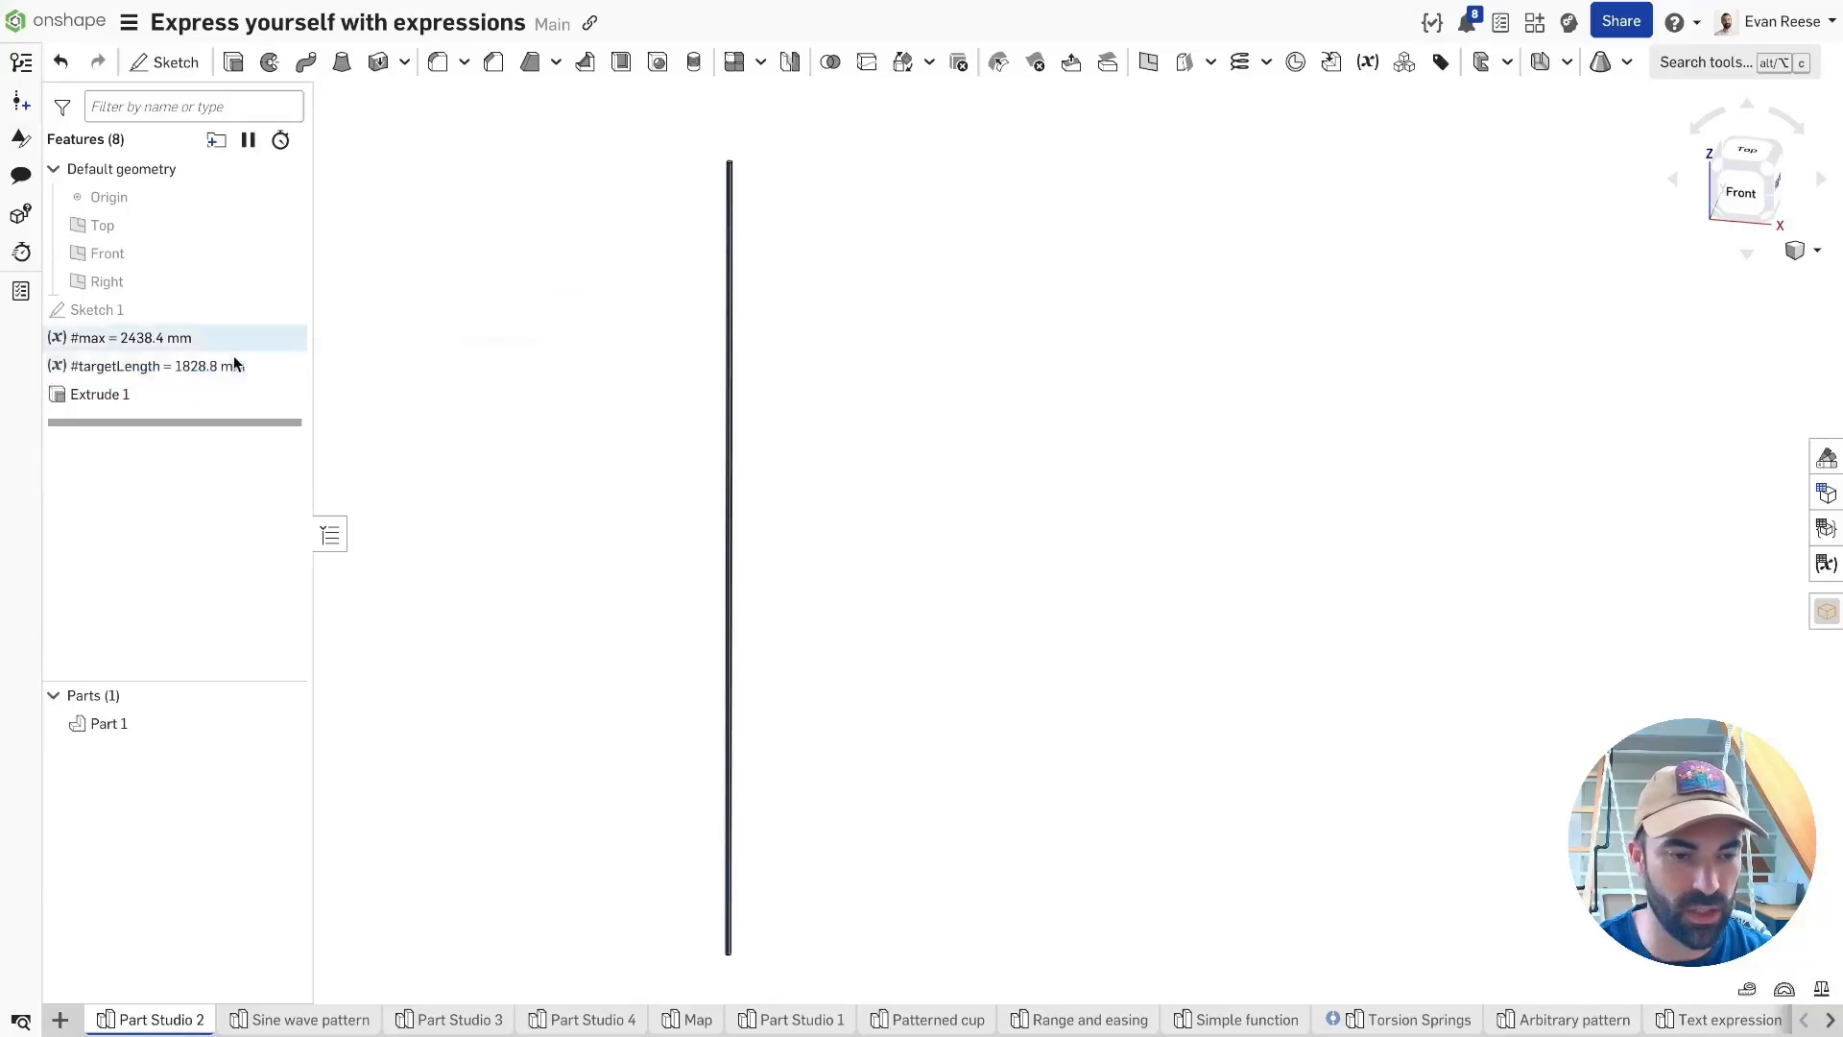
Create a length variable named length with the value min(#max,#targetLength) and move it above Extrude 1.
{"action": "left_click", "coordinate": [1369, 63]}
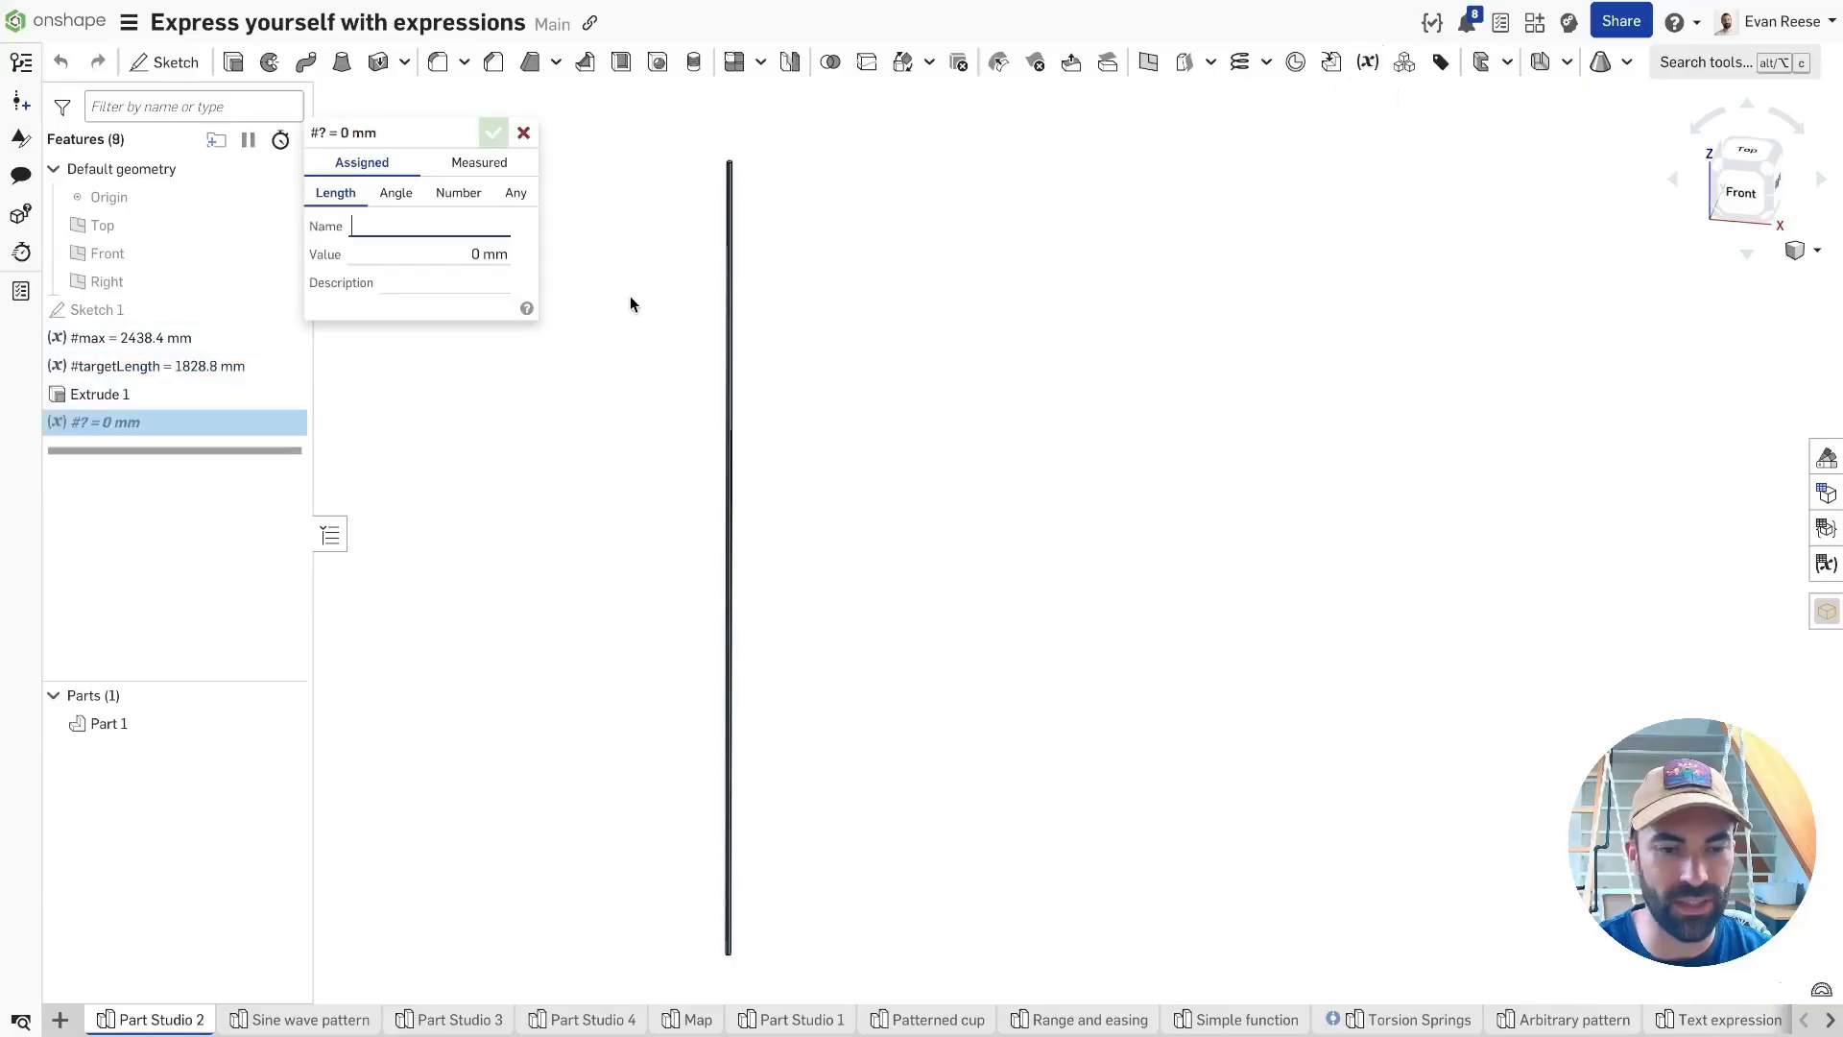
{"action": "type", "text": "length"}
{"action": "key", "text": "Tab"}
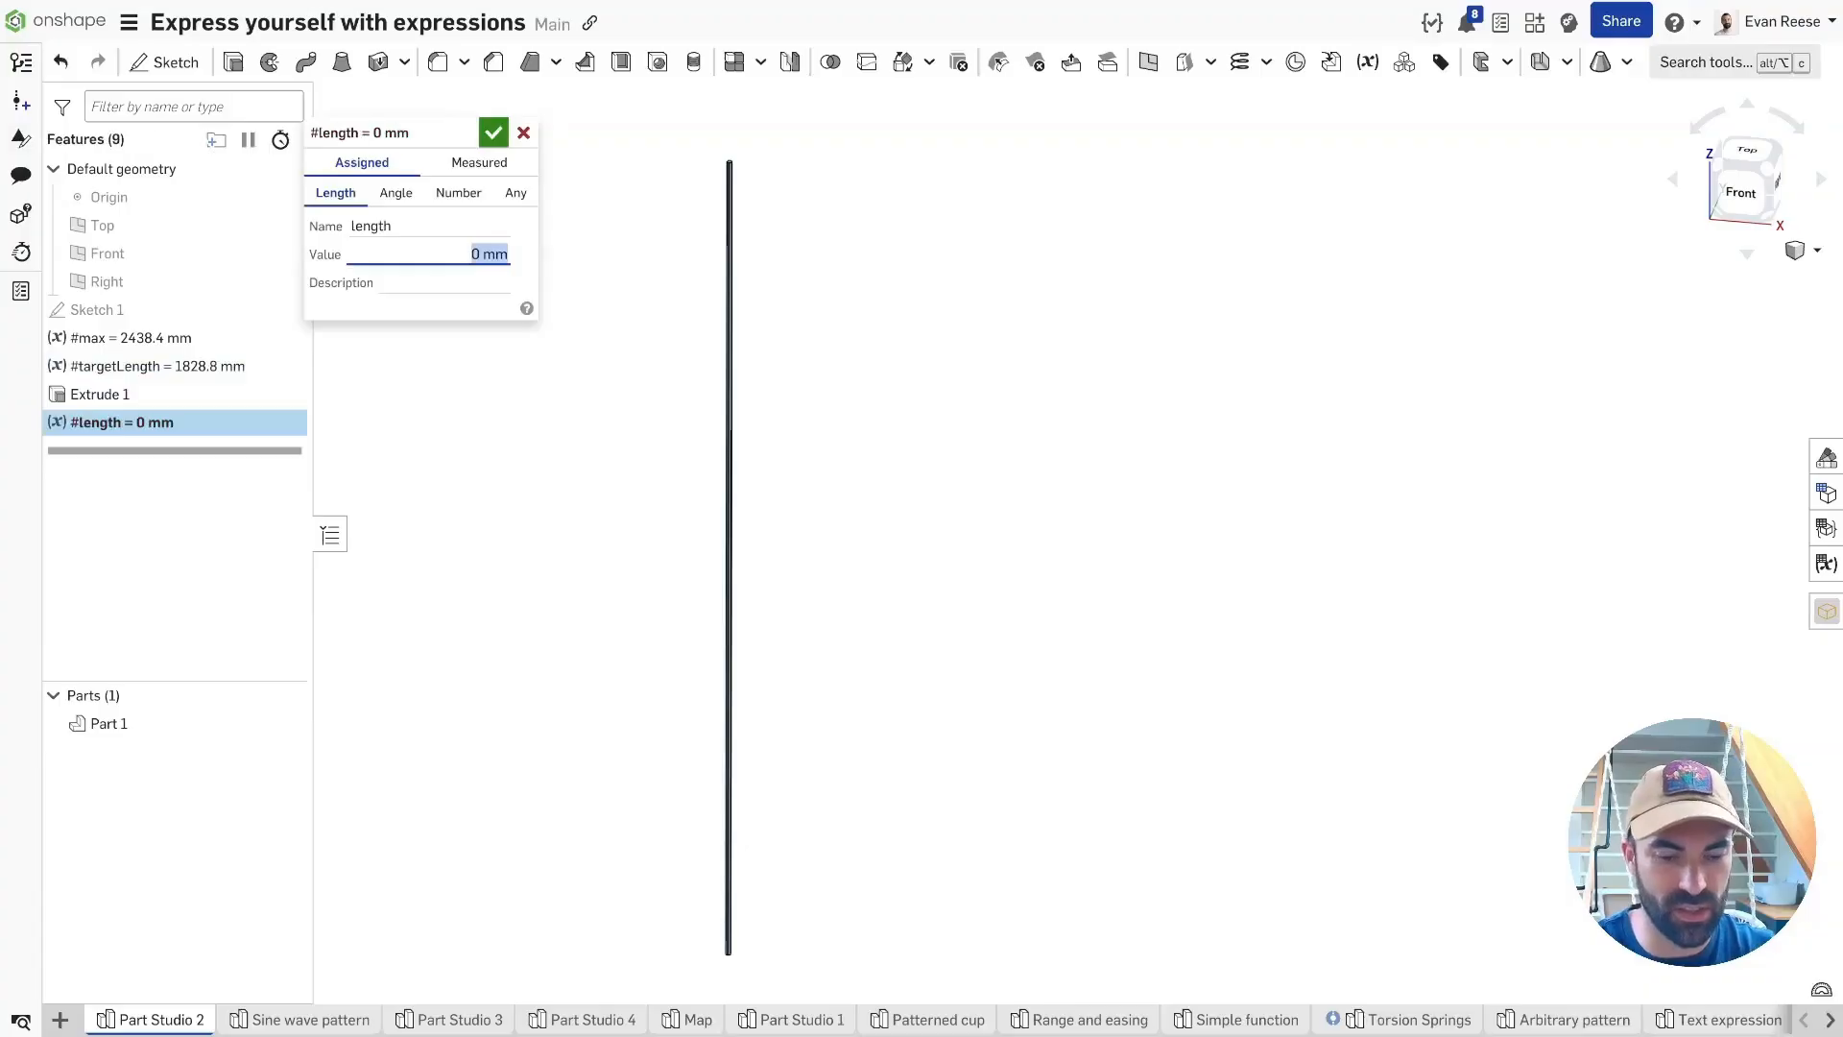
{"action": "type", "text": "min"}
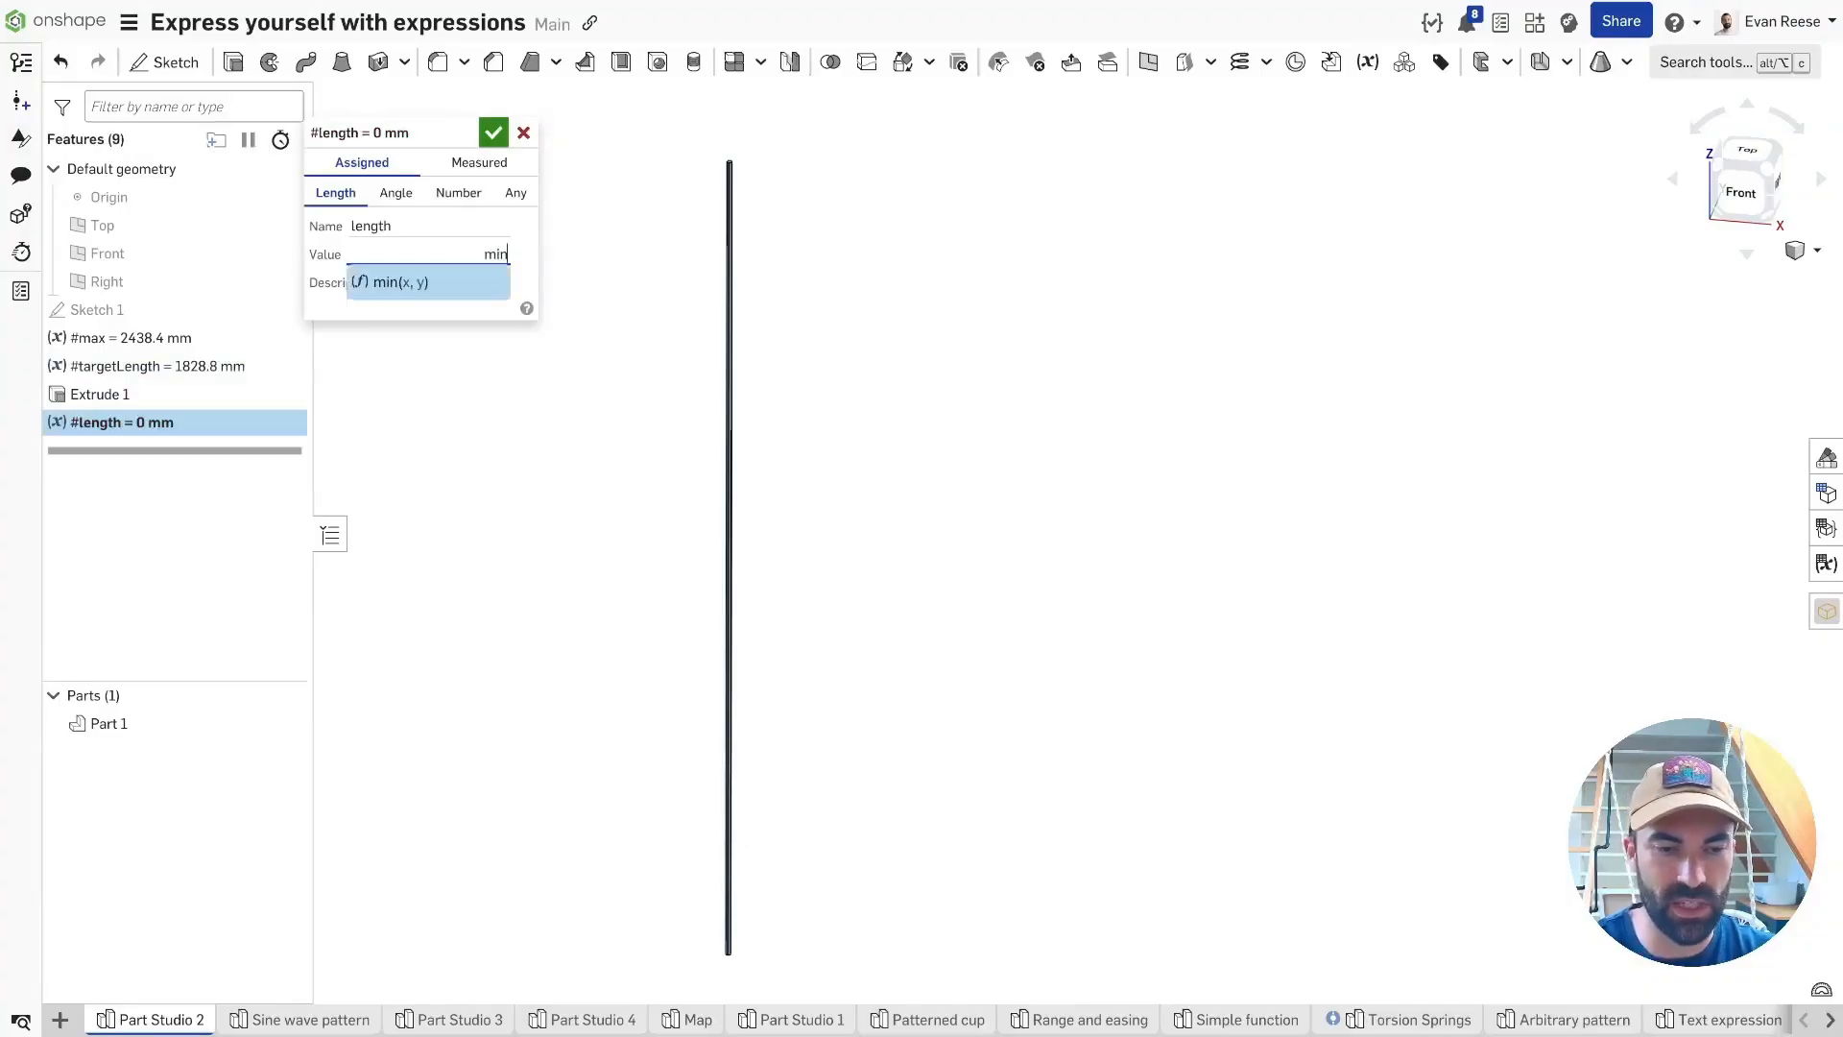
{"action": "type", "text": "(#max,"}
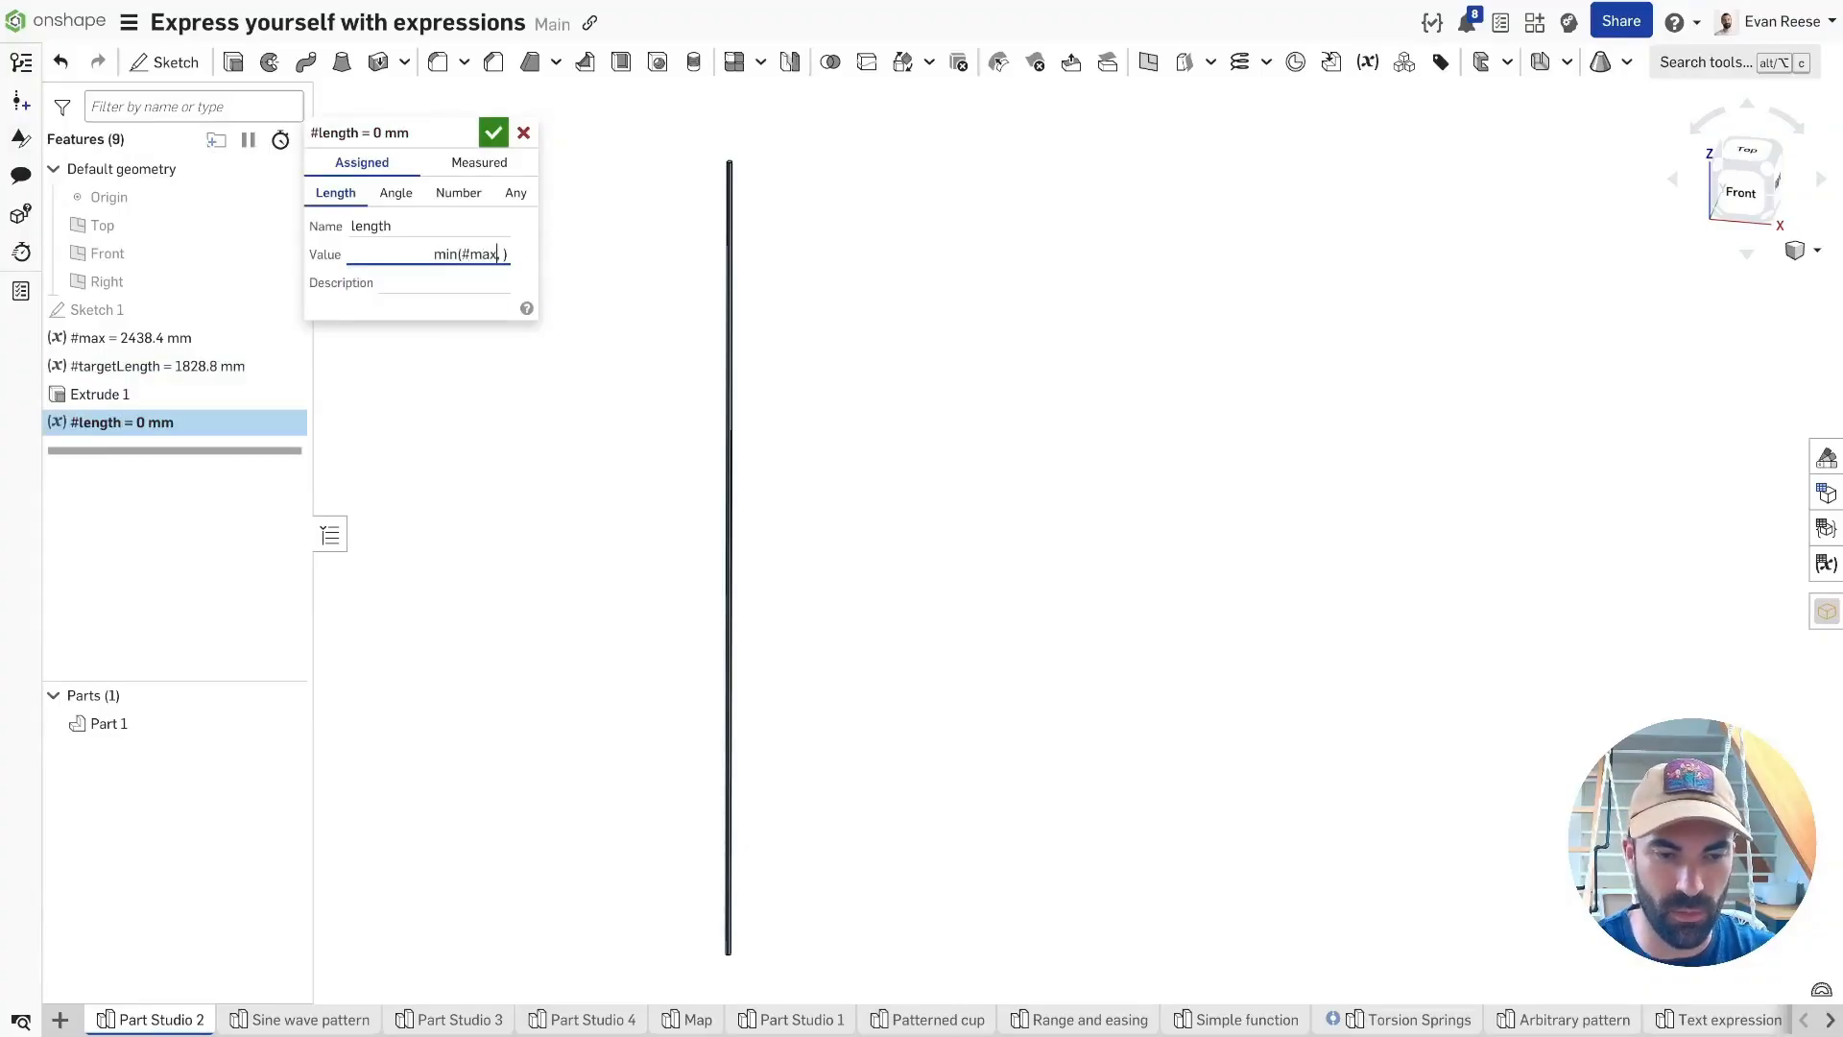
{"action": "type", "text": " #targetLength"}
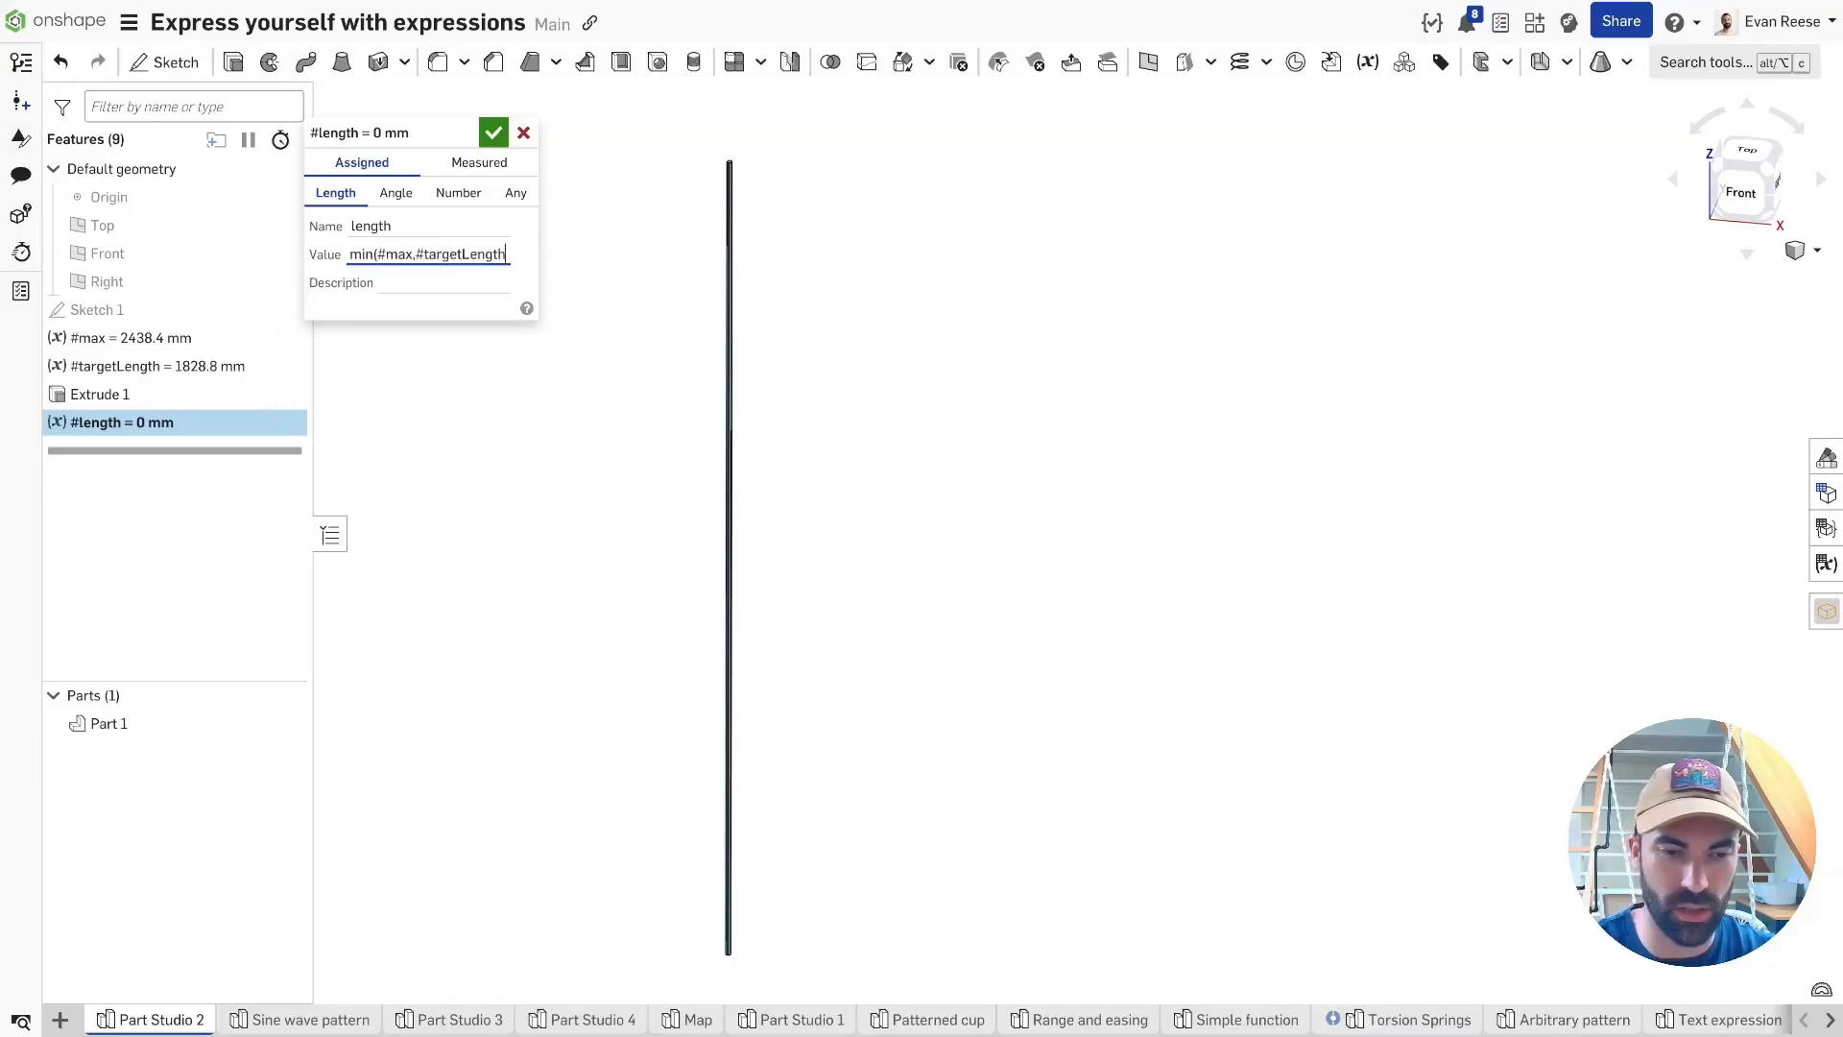
{"action": "key", "text": "Return"}
{"action": "left_click_drag", "start_coordinate": [211, 423], "coordinate": [175, 389]}
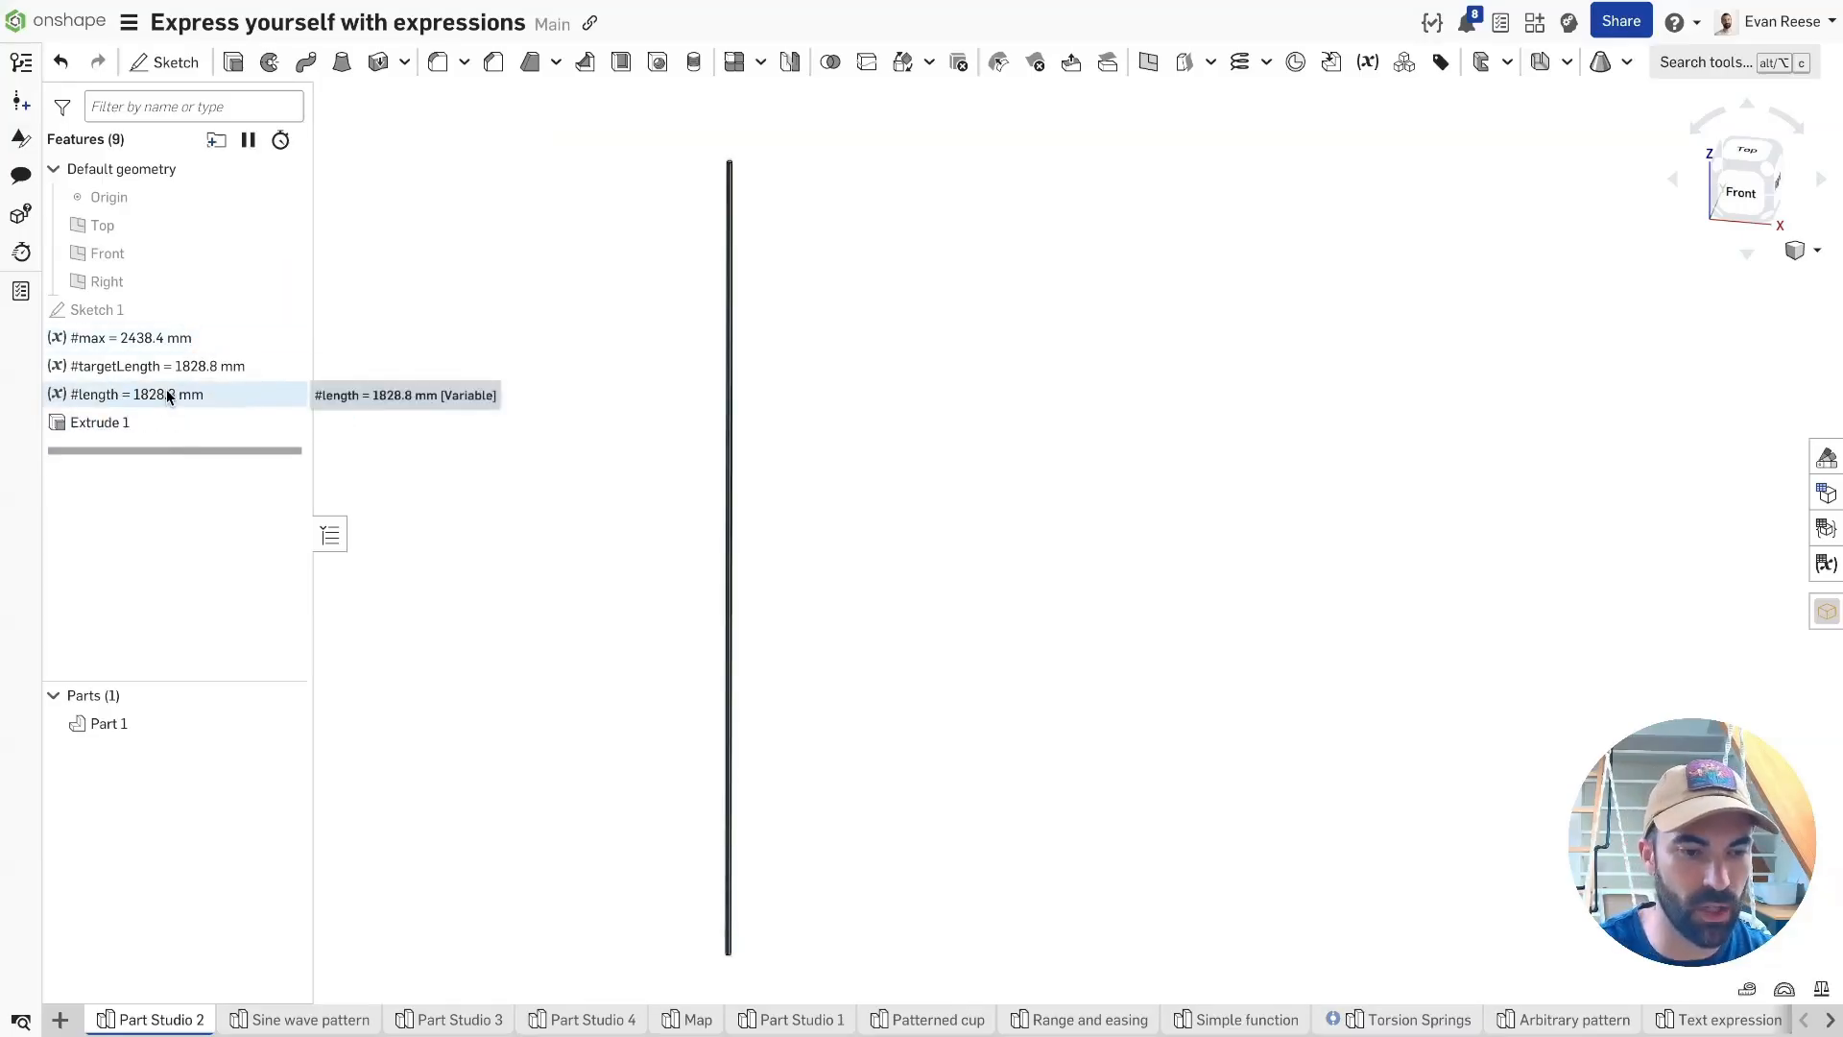
Reopen the targetLength variable with the final result preview on and step its value up to 1889.8 mm.
{"action": "left_click_drag", "start_coordinate": [178, 365], "coordinate": [176, 374]}
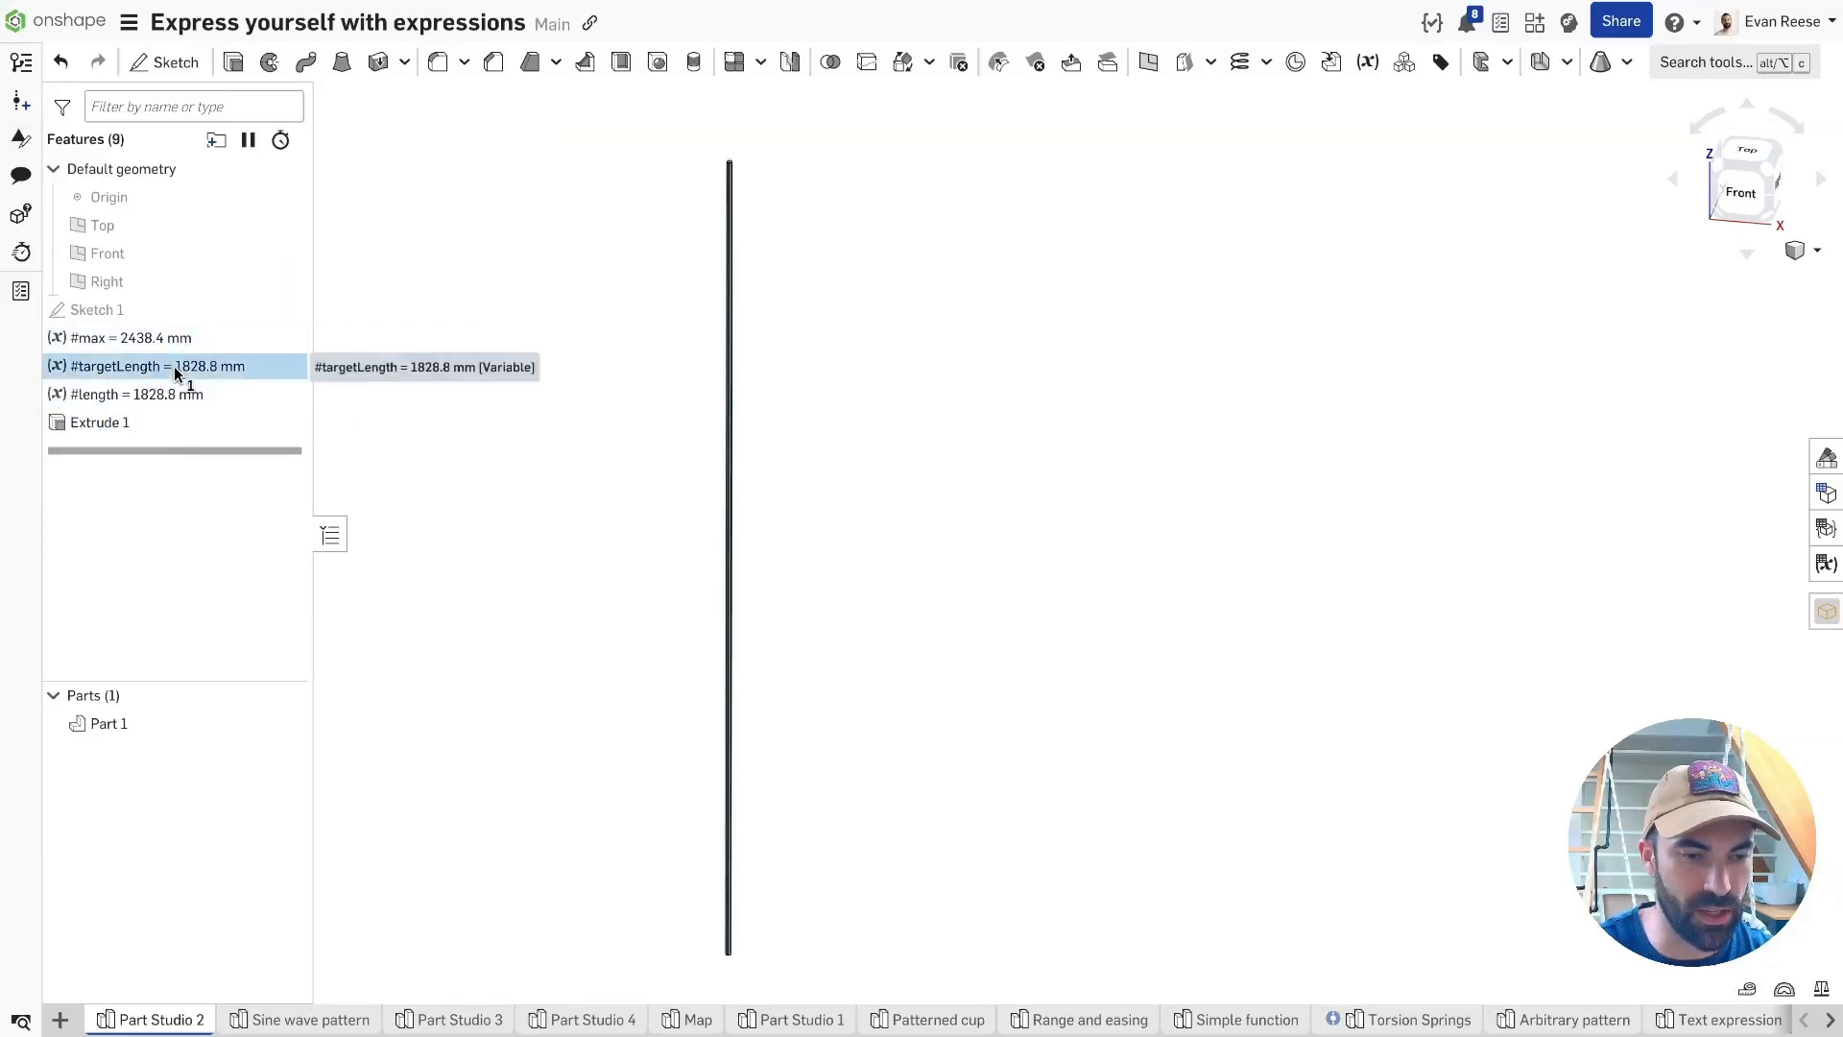
{"action": "double_click", "coordinate": [176, 374]}
{"action": "left_click", "coordinate": [484, 309]}
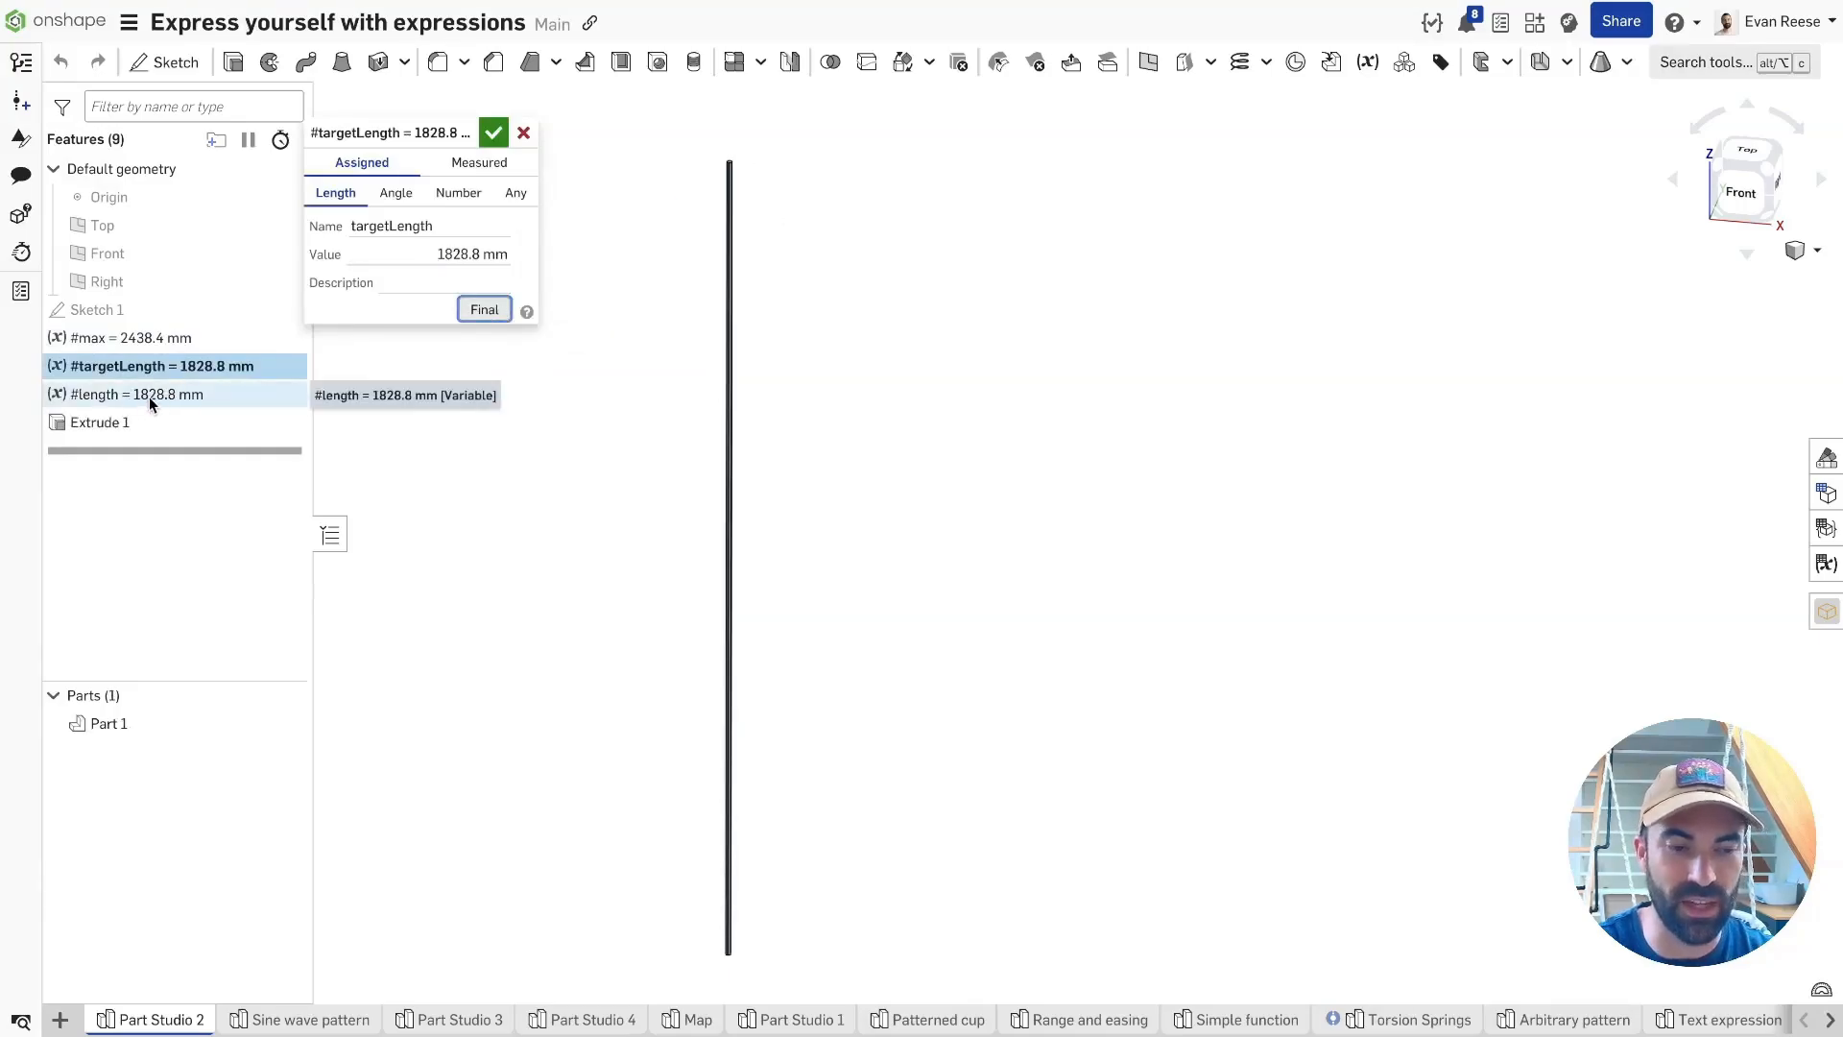
{"action": "left_click", "coordinate": [407, 260]}
{"action": "key", "text": "Up"}
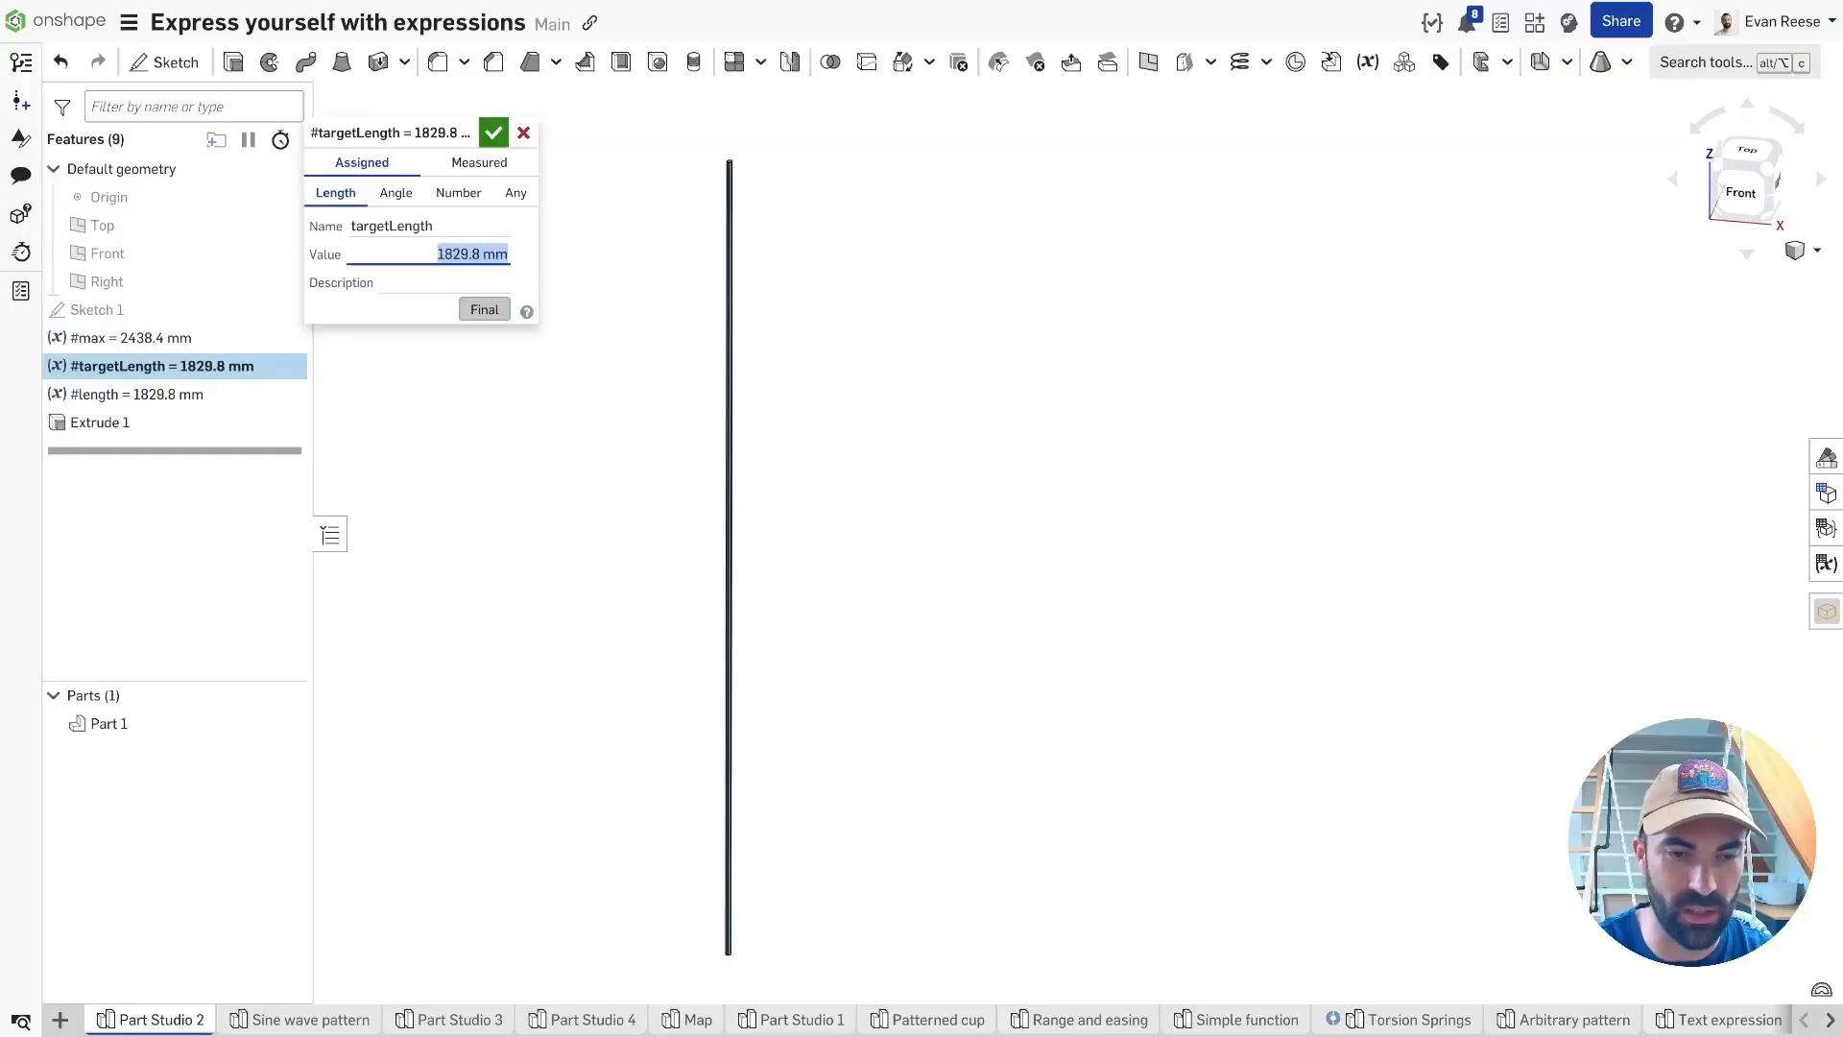
{"action": "key", "text": "Up"}
{"action": "key", "text": "Up"}
{"action": "key", "text": "Up"}
{"action": "key", "text": "Up"}
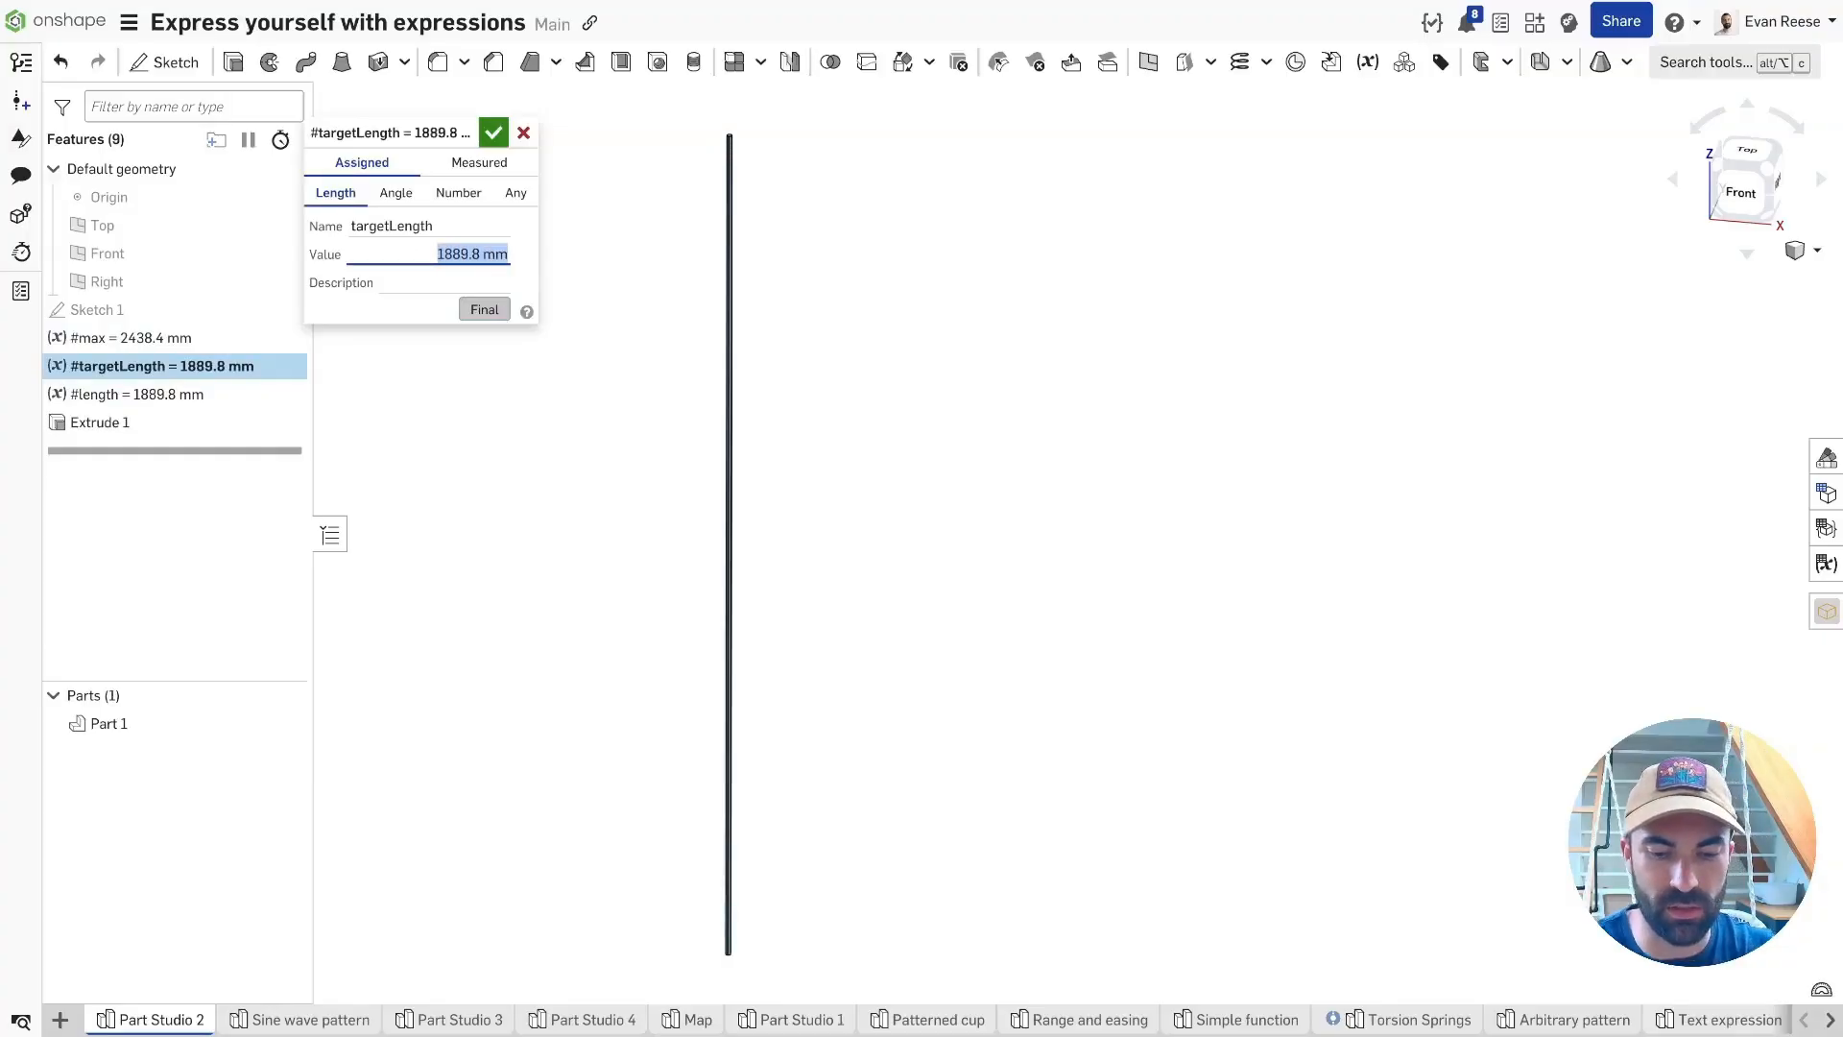
Set the targetLength value to 7.9 ft and bring the whole bar into view.
{"action": "type", "text": "7.9 ft"}
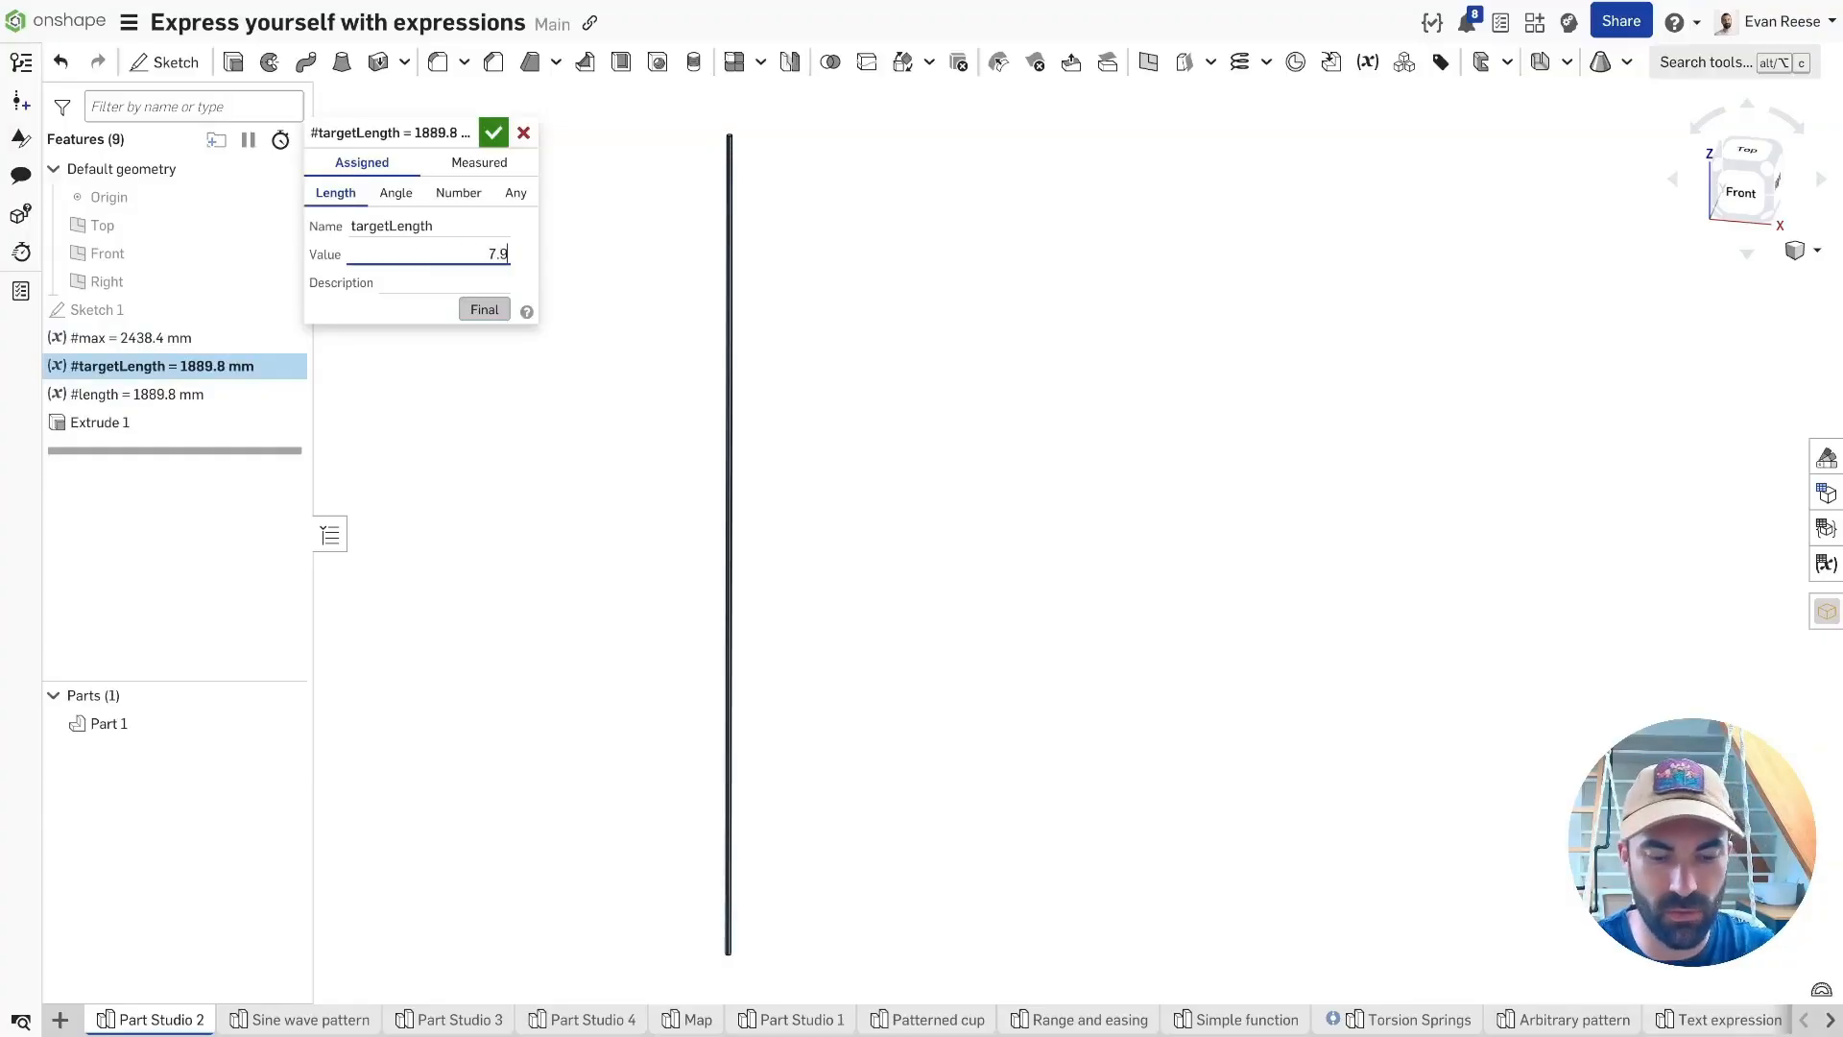
{"action": "key", "text": "Return"}
{"action": "scroll", "coordinate": [717, 536], "scroll_direction": "down", "scroll_amount": 1}
{"action": "middle_click_drag", "start_coordinate": [717, 535], "coordinate": [728, 618]}
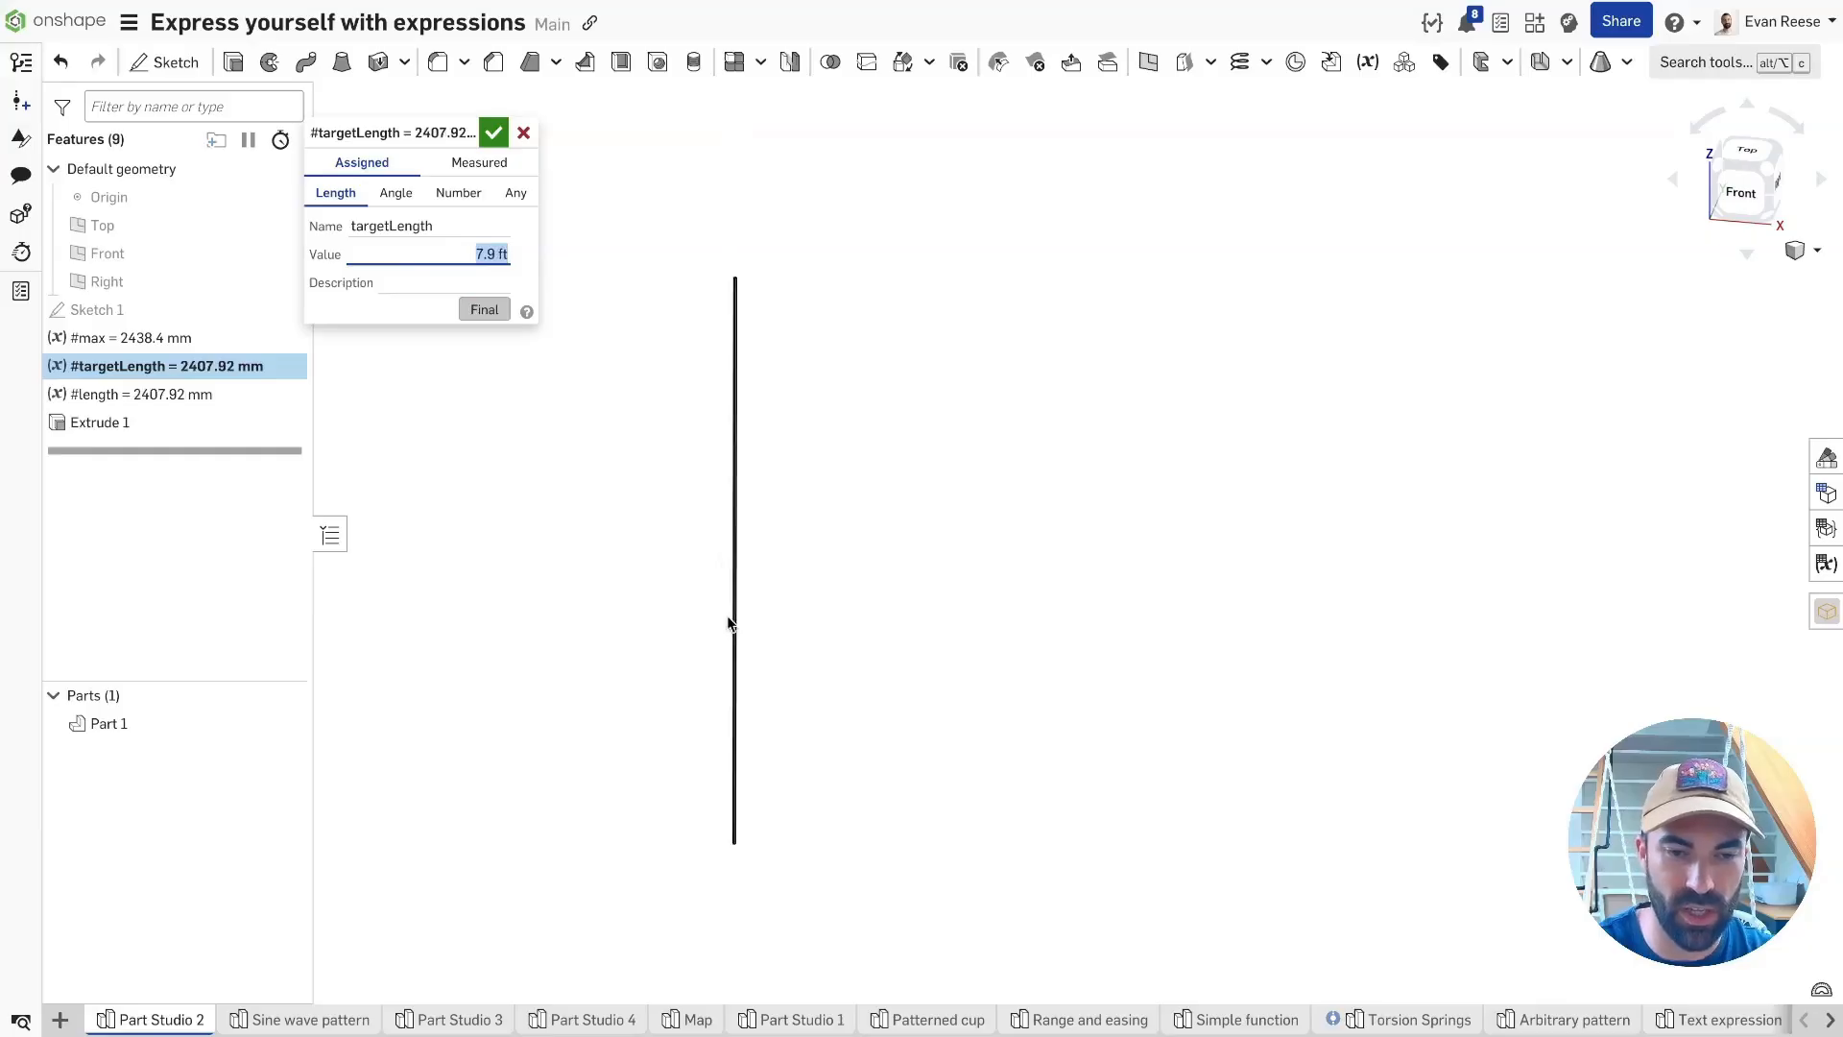
Step the targetLength value up beyond the max variable to 2822.92 mm and accept the change.
{"action": "key", "text": "Up"}
{"action": "key", "text": "Up"}
{"action": "key", "text": "Up"}
{"action": "key", "text": "Up"}
{"action": "key", "text": "Up"}
{"action": "key", "text": "shift+Up"}
{"action": "key", "text": "shift+Up"}
{"action": "key", "text": "shift+Up"}
{"action": "key", "text": "shift+Up"}
{"action": "key", "text": "shift+Up"}
{"action": "key", "text": "shift+Up"}
{"action": "key", "text": "shift+Up"}
{"action": "key", "text": "shift+Up"}
{"action": "key", "text": "shift+Up"}
{"action": "key", "text": "shift+Up"}
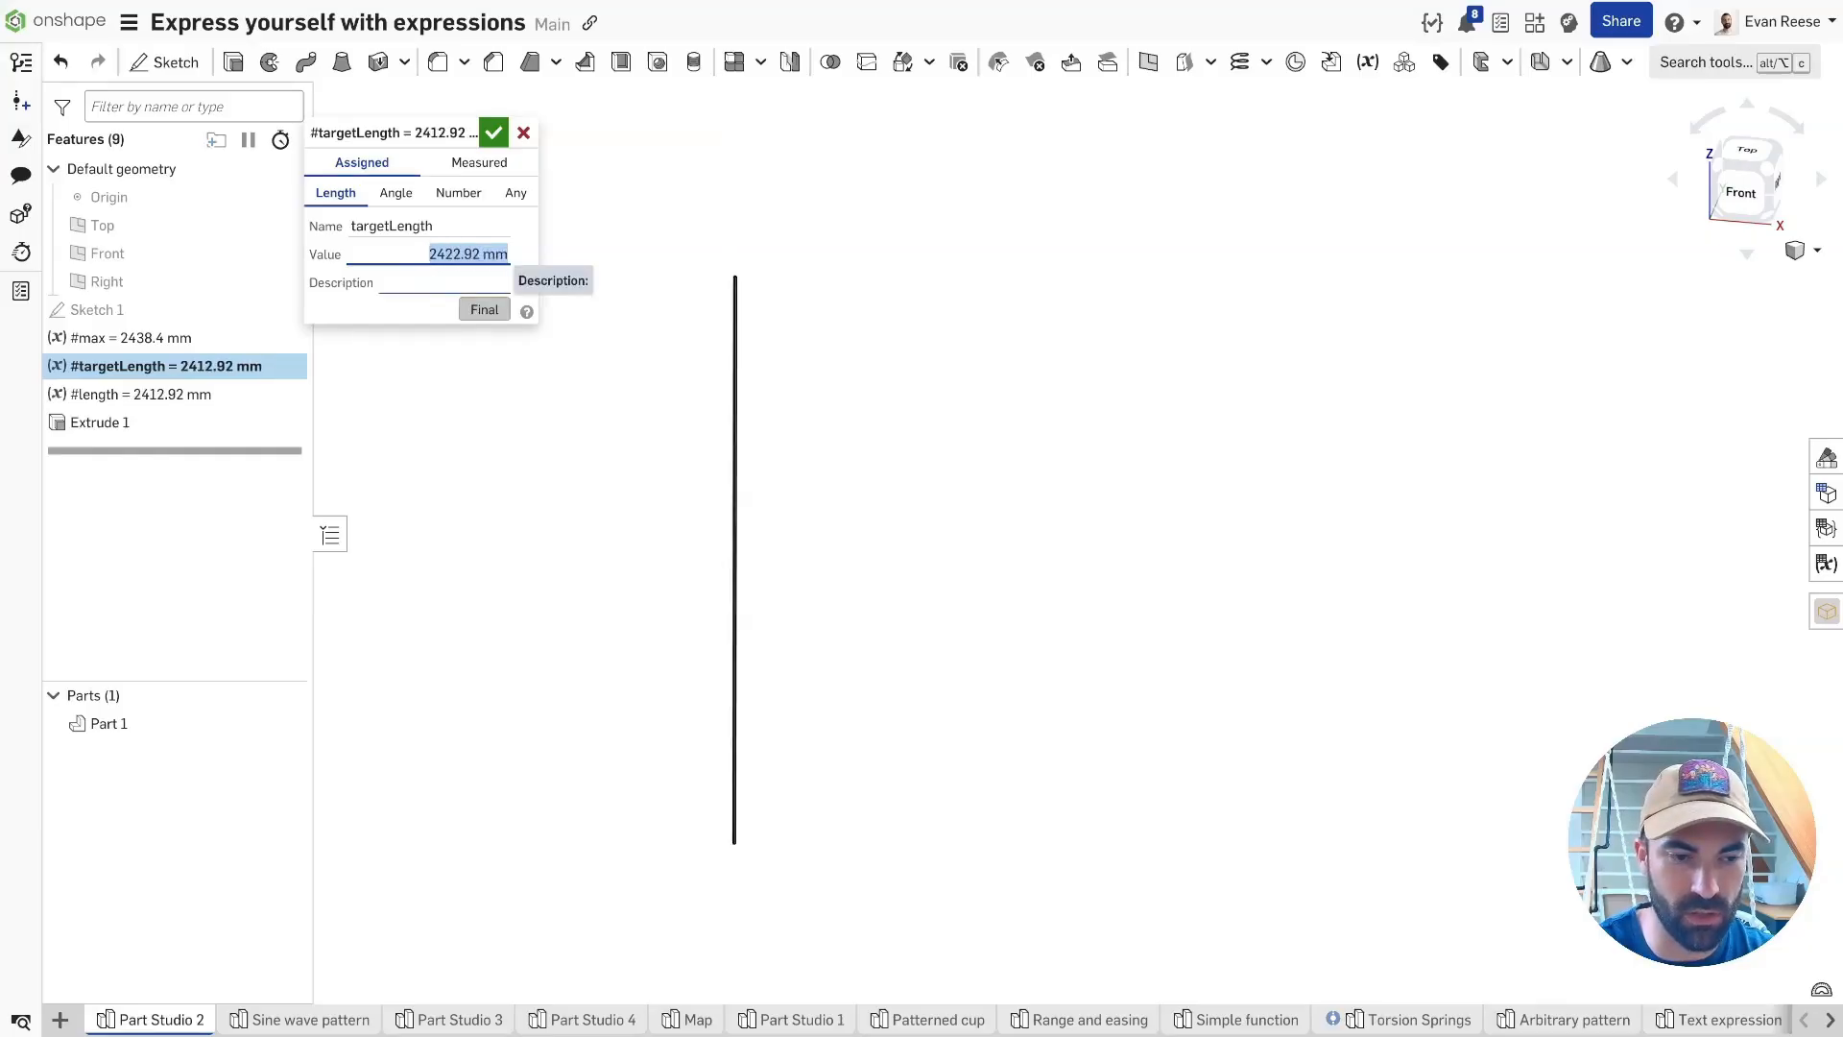
{"action": "key", "text": "shift+Up"}
{"action": "key", "text": "shift+Up"}
{"action": "key", "text": "shift+Up"}
{"action": "key", "text": "shift+Up"}
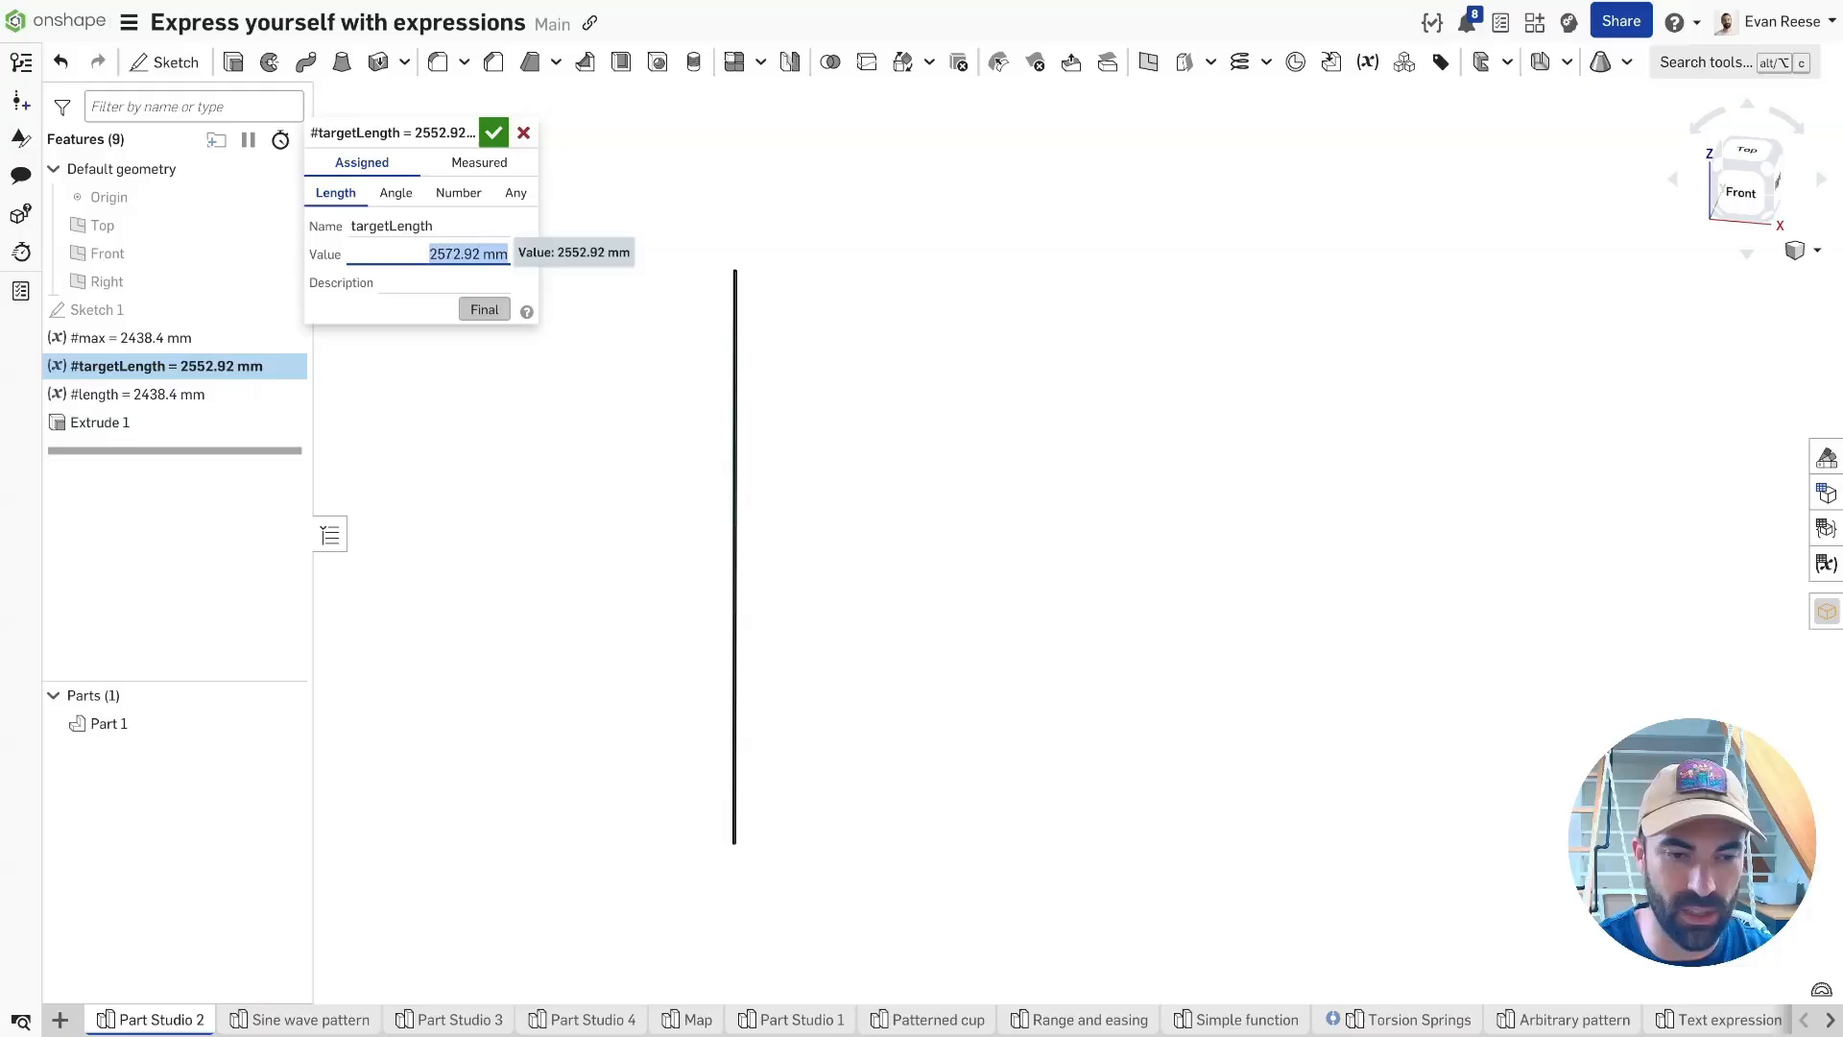
{"action": "key", "text": "shift+Up"}
{"action": "key", "text": "shift+Up"}
{"action": "key", "text": "shift+Up"}
{"action": "key", "text": "shift+Up"}
{"action": "key", "text": "shift+Up"}
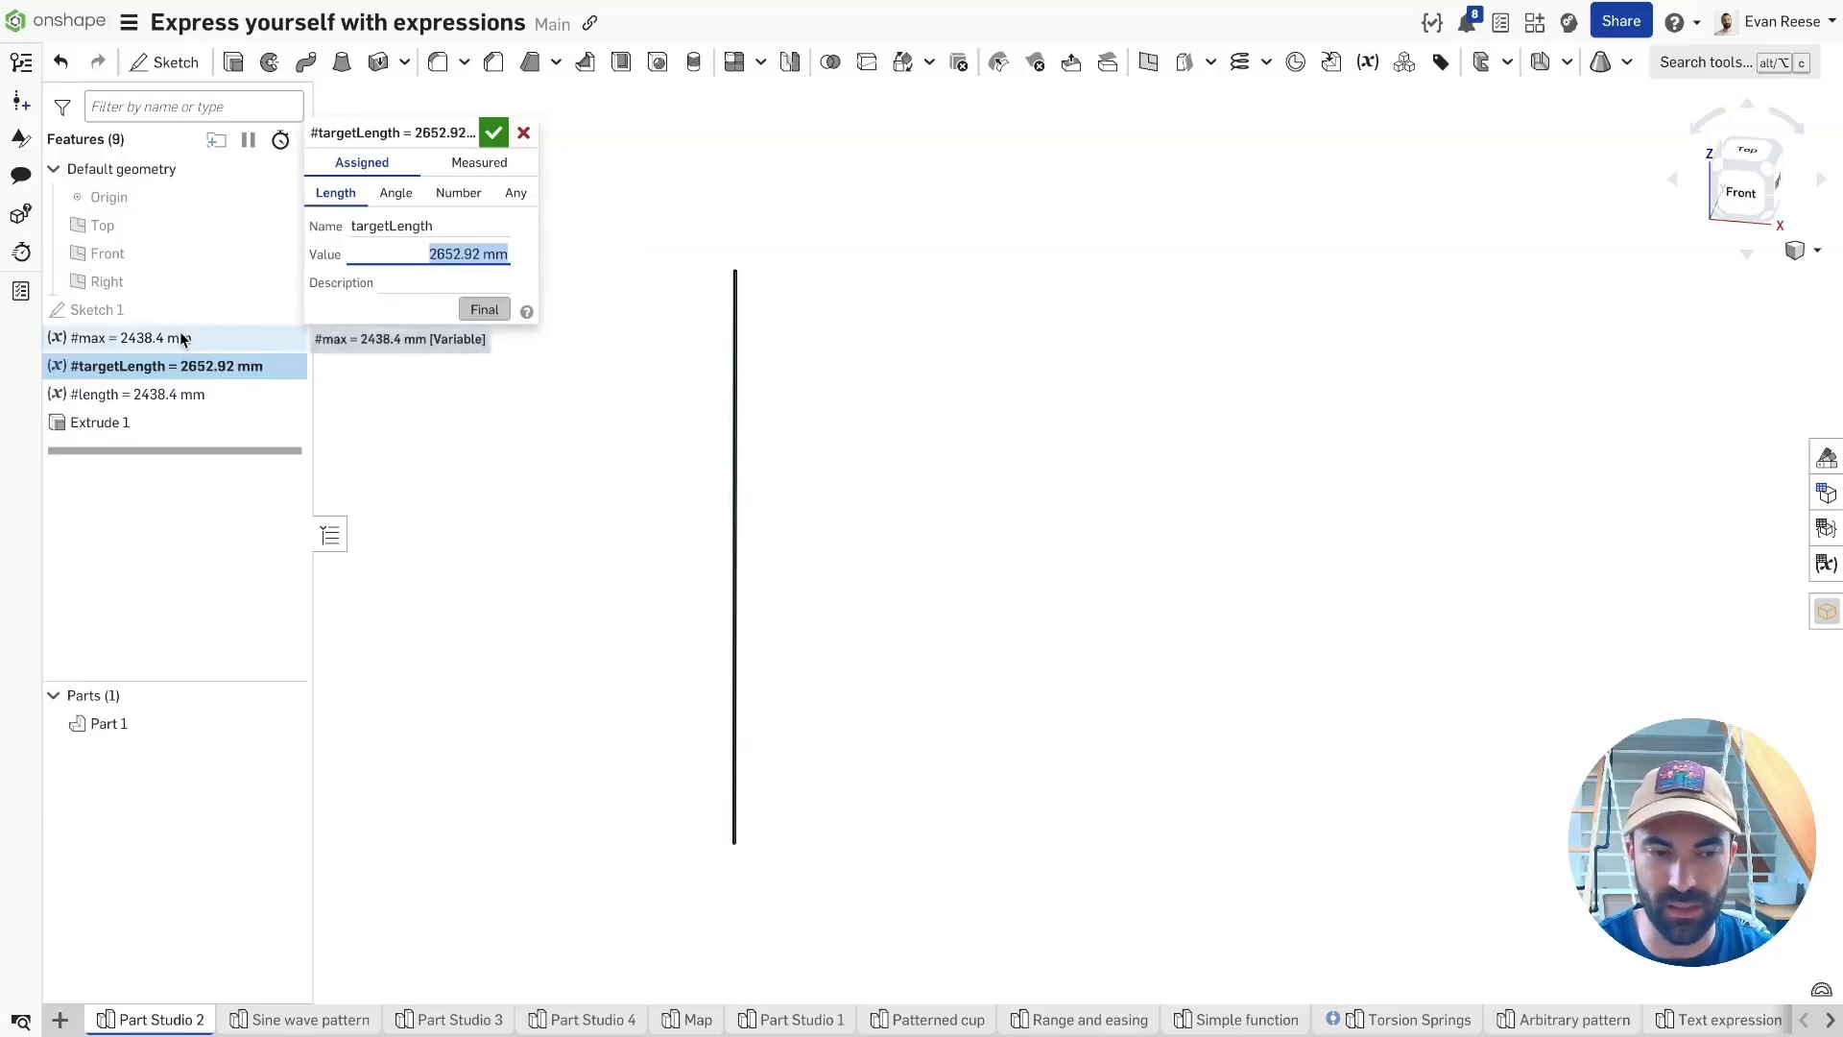
{"action": "left_click", "coordinate": [379, 251]}
{"action": "key", "text": "shift+Up"}
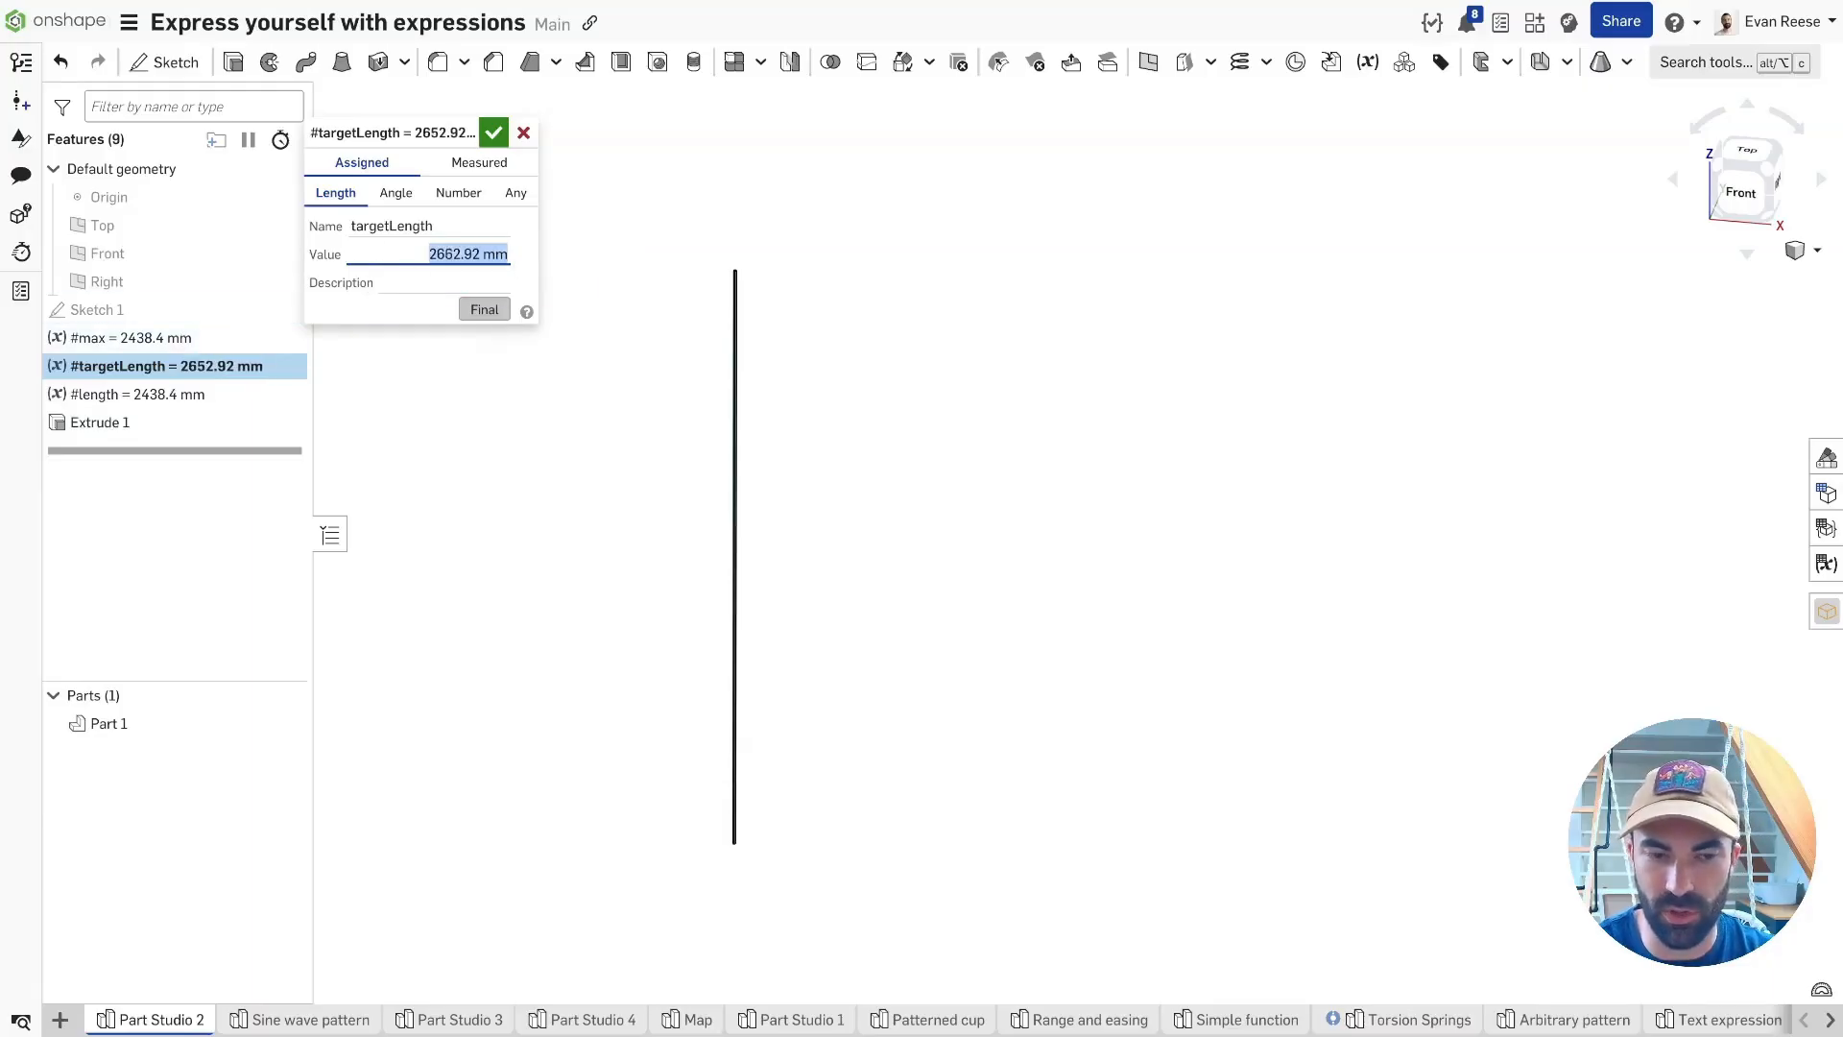
{"action": "key", "text": "shift+Up"}
{"action": "key", "text": "shift+Up"}
{"action": "key", "text": "shift+Up"}
{"action": "key", "text": "shift+Up"}
{"action": "key", "text": "shift+Up"}
{"action": "key", "text": "shift+Up"}
{"action": "key", "text": "shift+Up"}
{"action": "key", "text": "shift+Up"}
{"action": "key", "text": "shift+Up"}
{"action": "key", "text": "shift+Up"}
{"action": "key", "text": "shift+Up"}
{"action": "key", "text": "shift+Up"}
{"action": "key", "text": "shift+Up"}
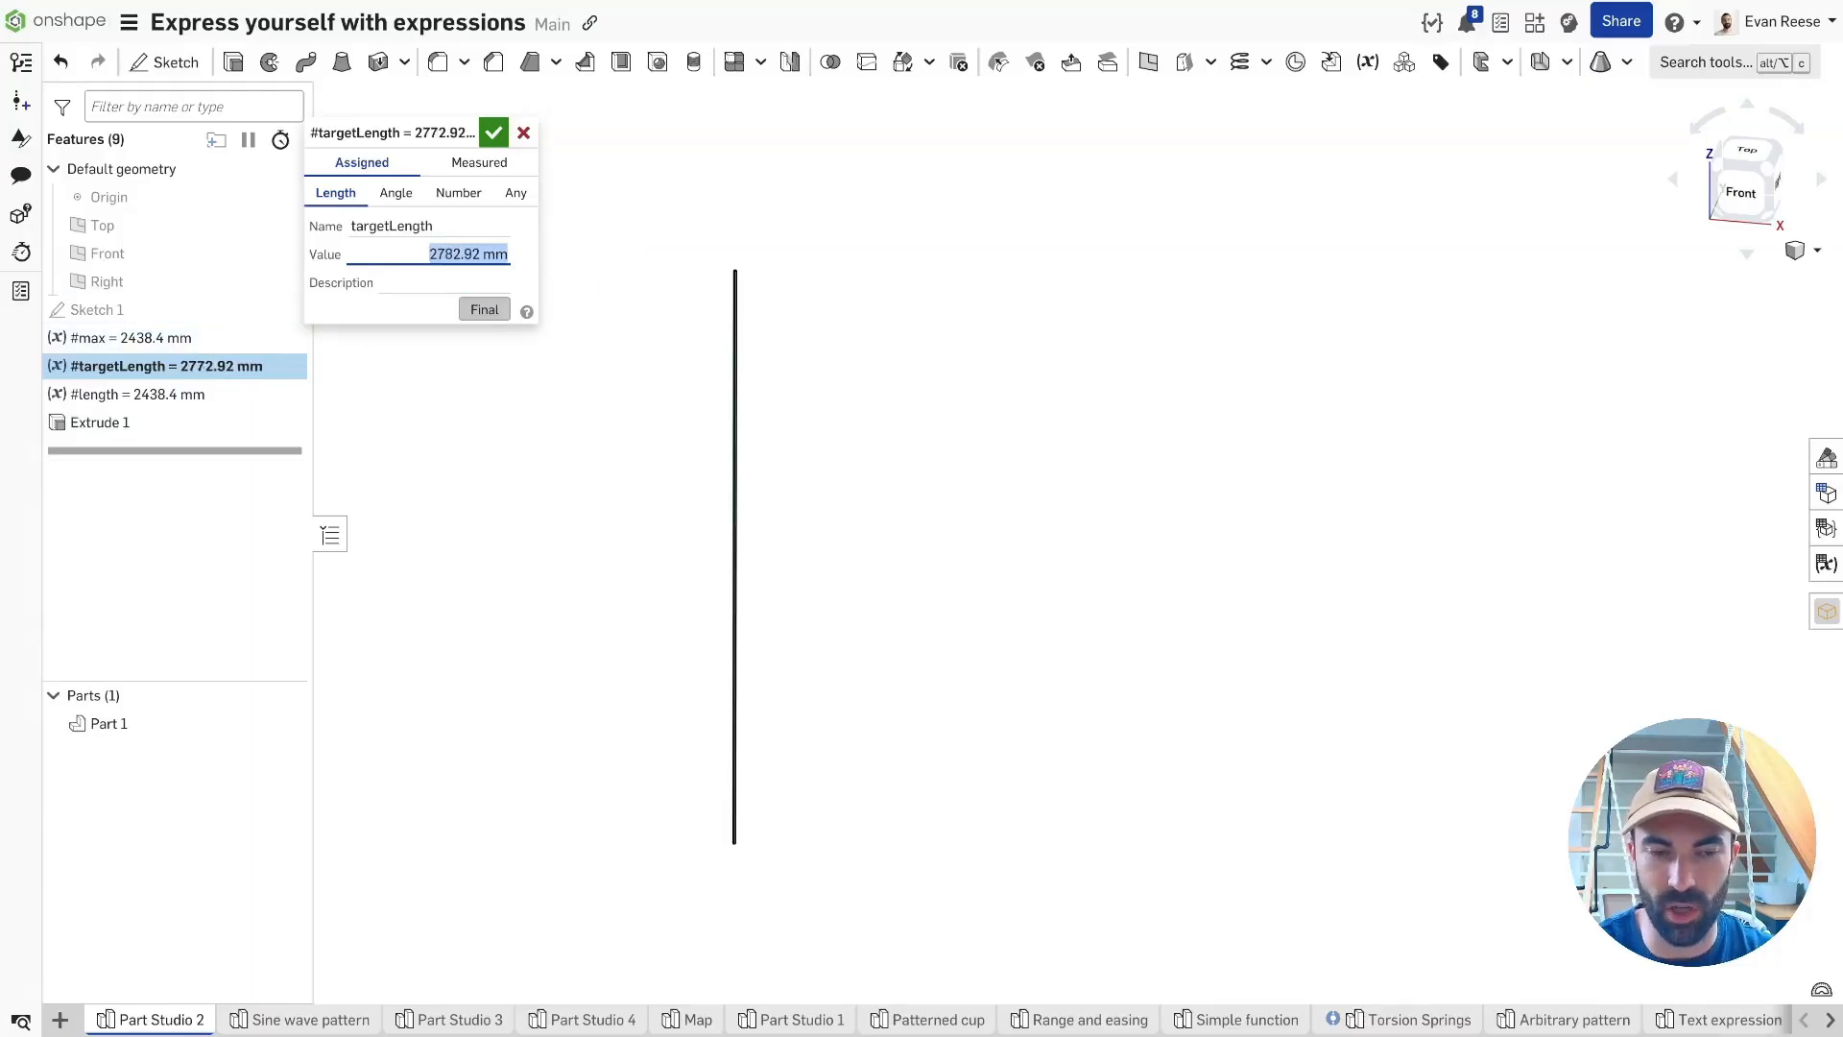
{"action": "left_click", "coordinate": [493, 133]}
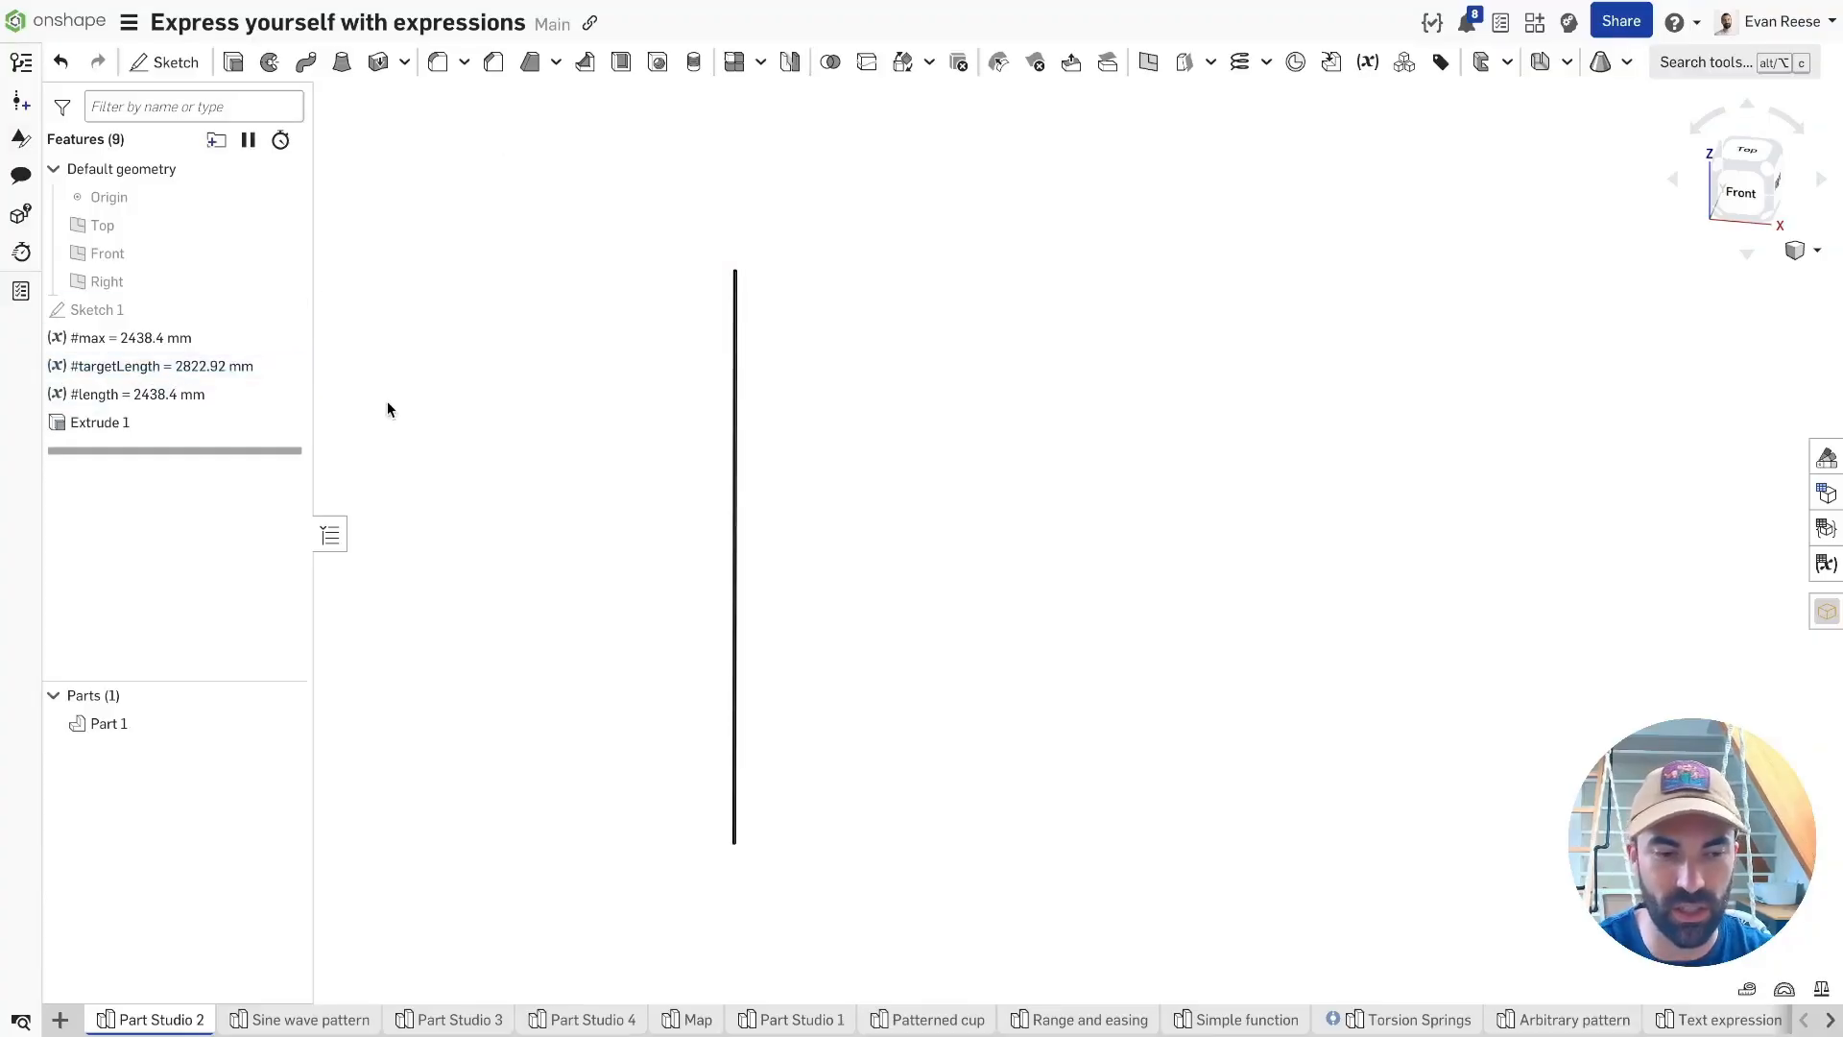
Create a length variable named min with the value 1 in and move it between max and targetLength.
{"action": "right_click", "coordinate": [187, 399]}
{"action": "left_click", "coordinate": [428, 336]}
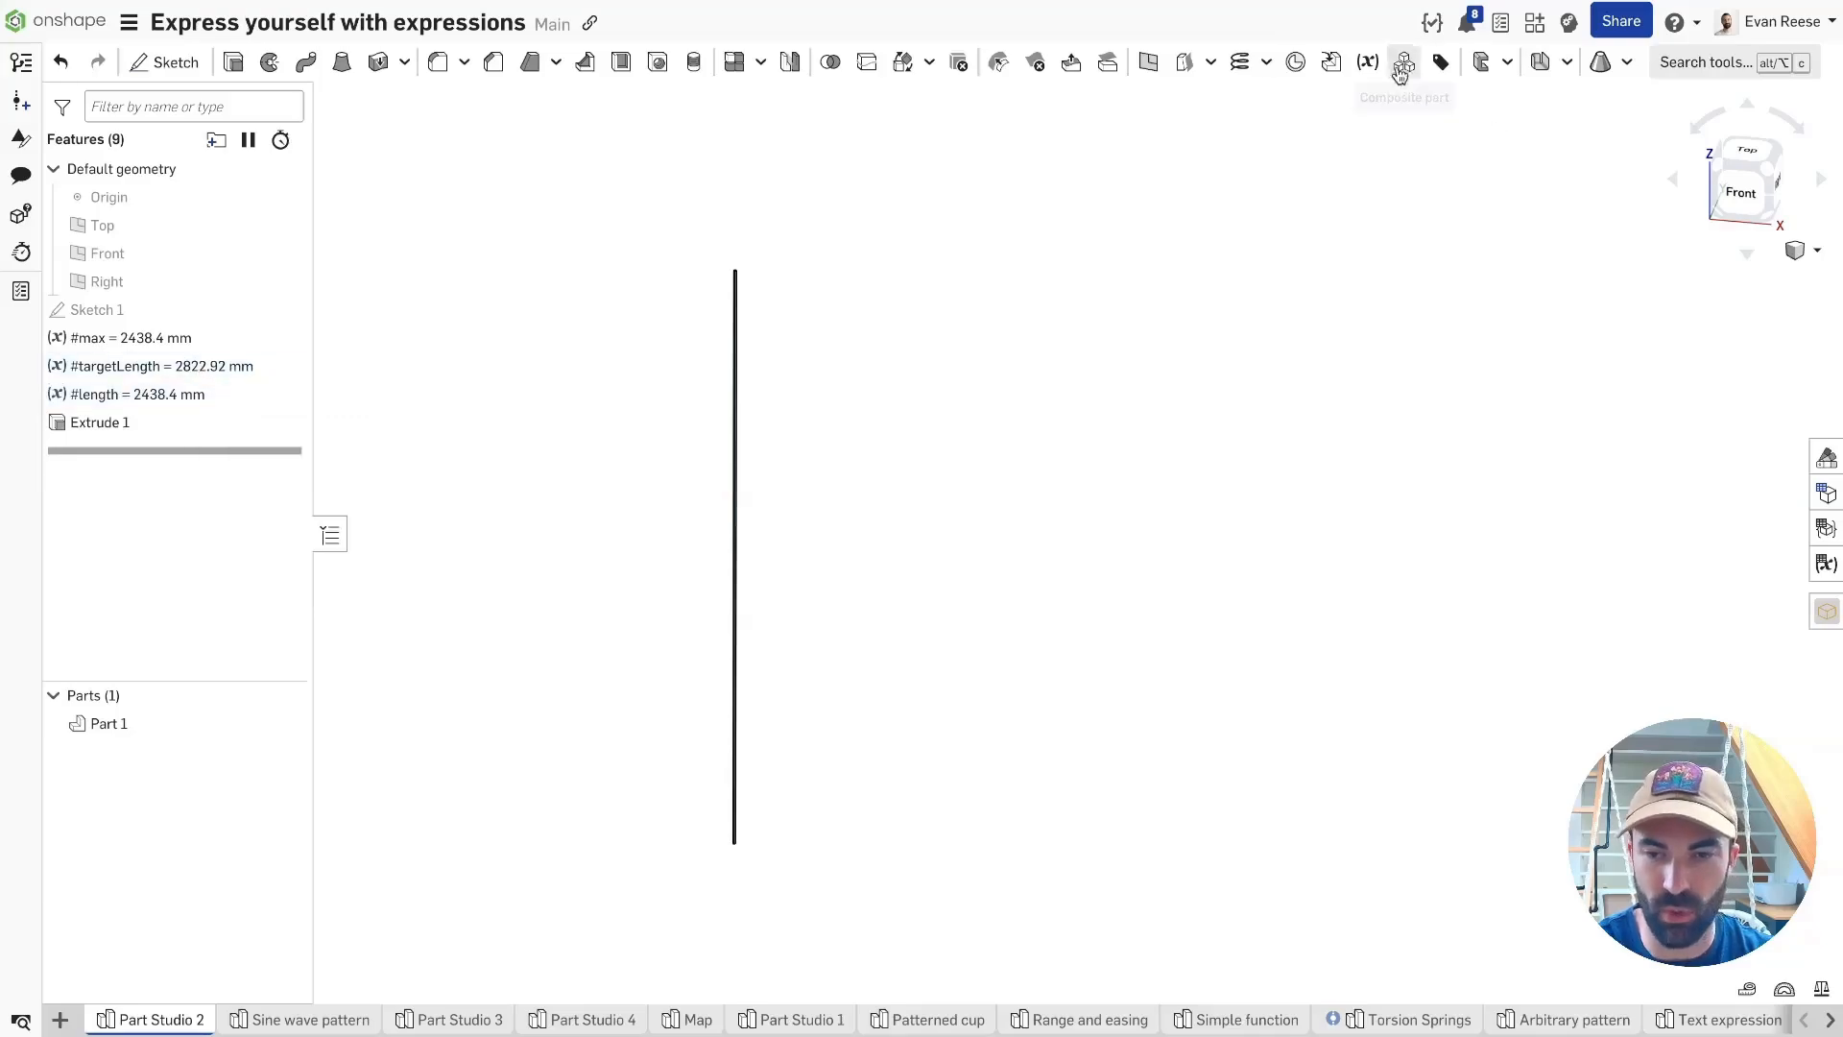
{"action": "left_click", "coordinate": [1367, 61]}
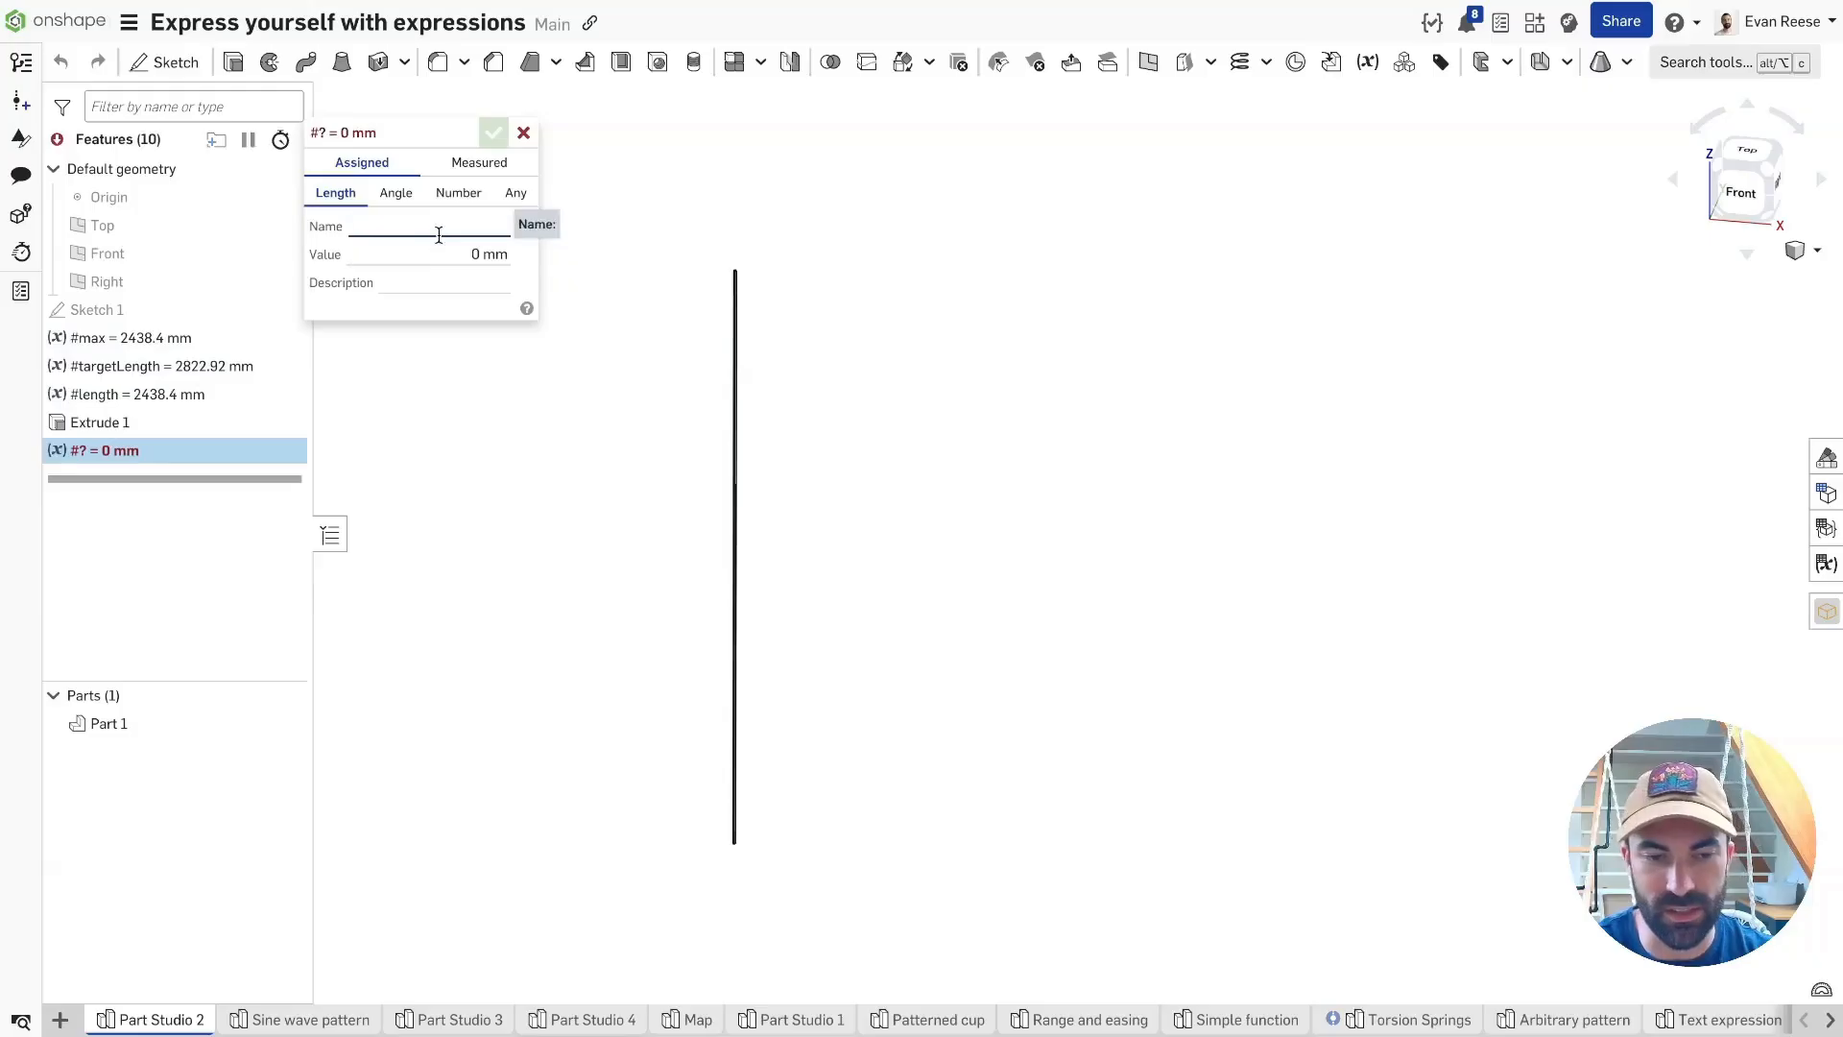
{"action": "type", "text": "min"}
{"action": "key", "text": "Tab"}
{"action": "type", "text": "1 in"}
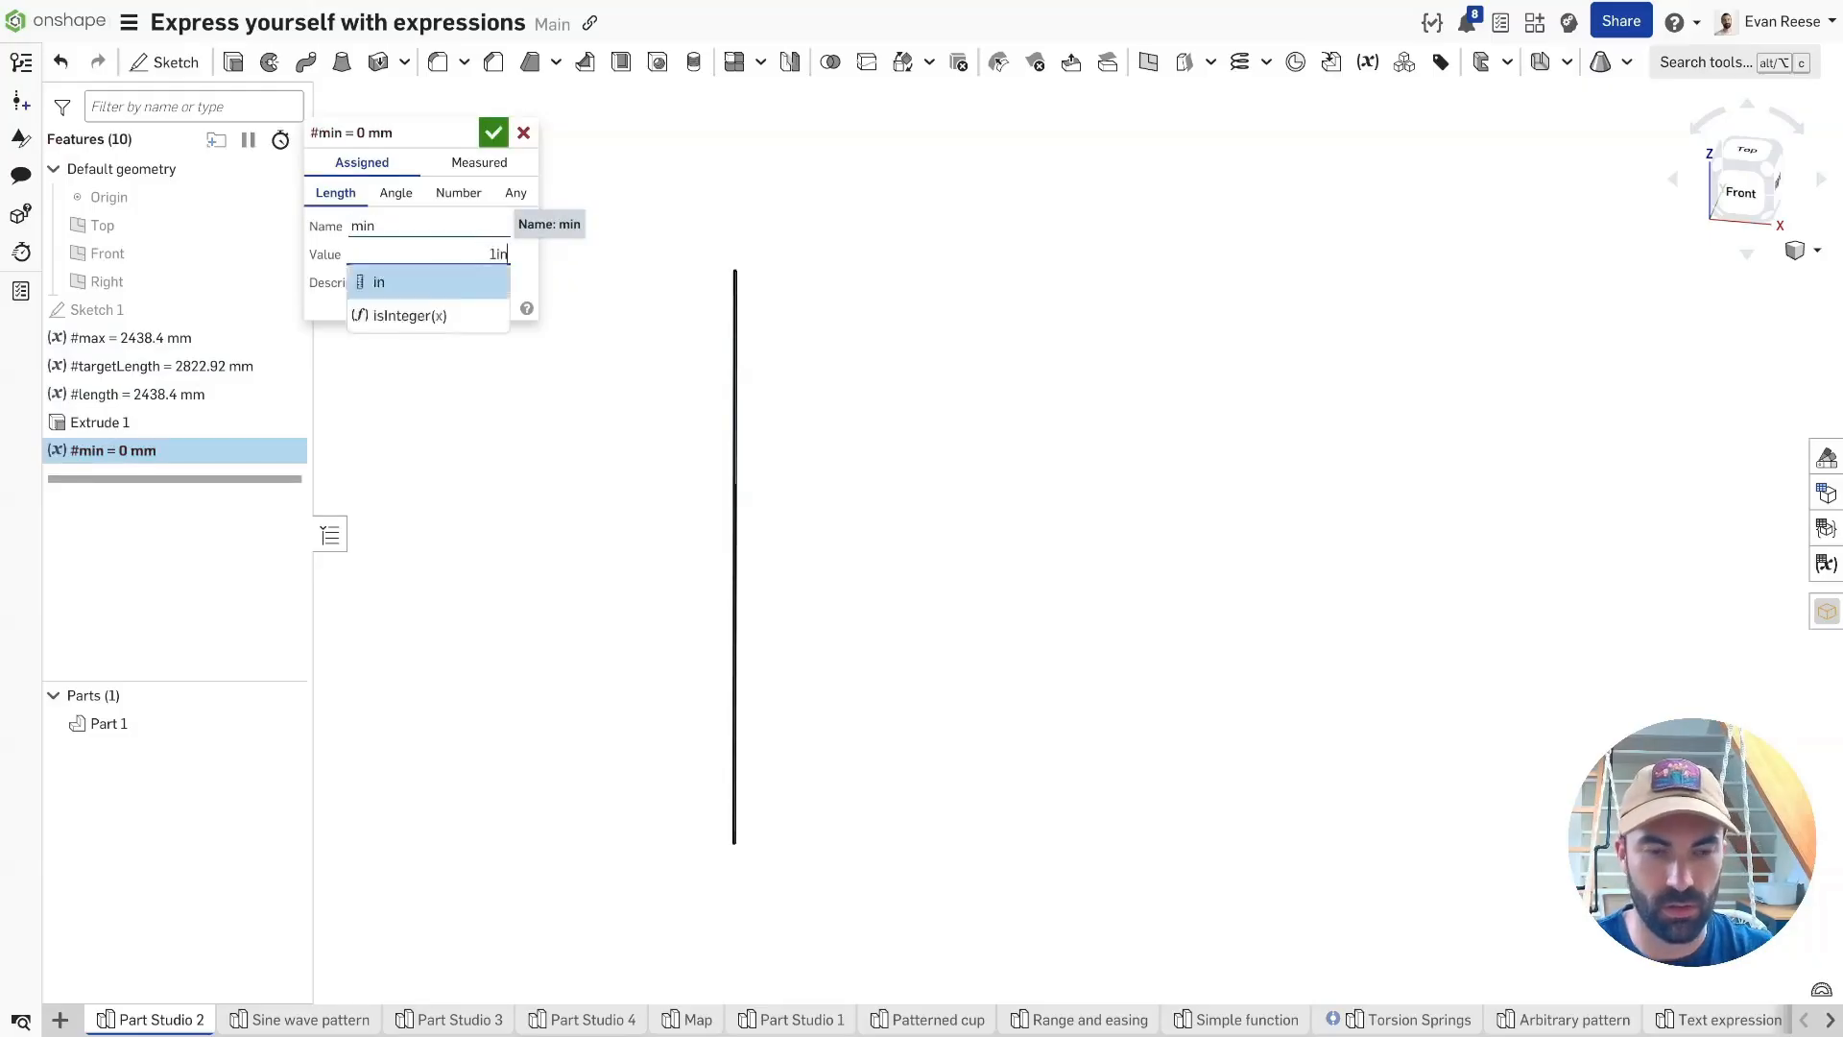
{"action": "key", "text": "Return"}
{"action": "left_click_drag", "start_coordinate": [153, 451], "coordinate": [204, 349]}
Change the length variable's value to min(#max,max(#min,#targetLength)).
{"action": "double_click", "coordinate": [158, 423]}
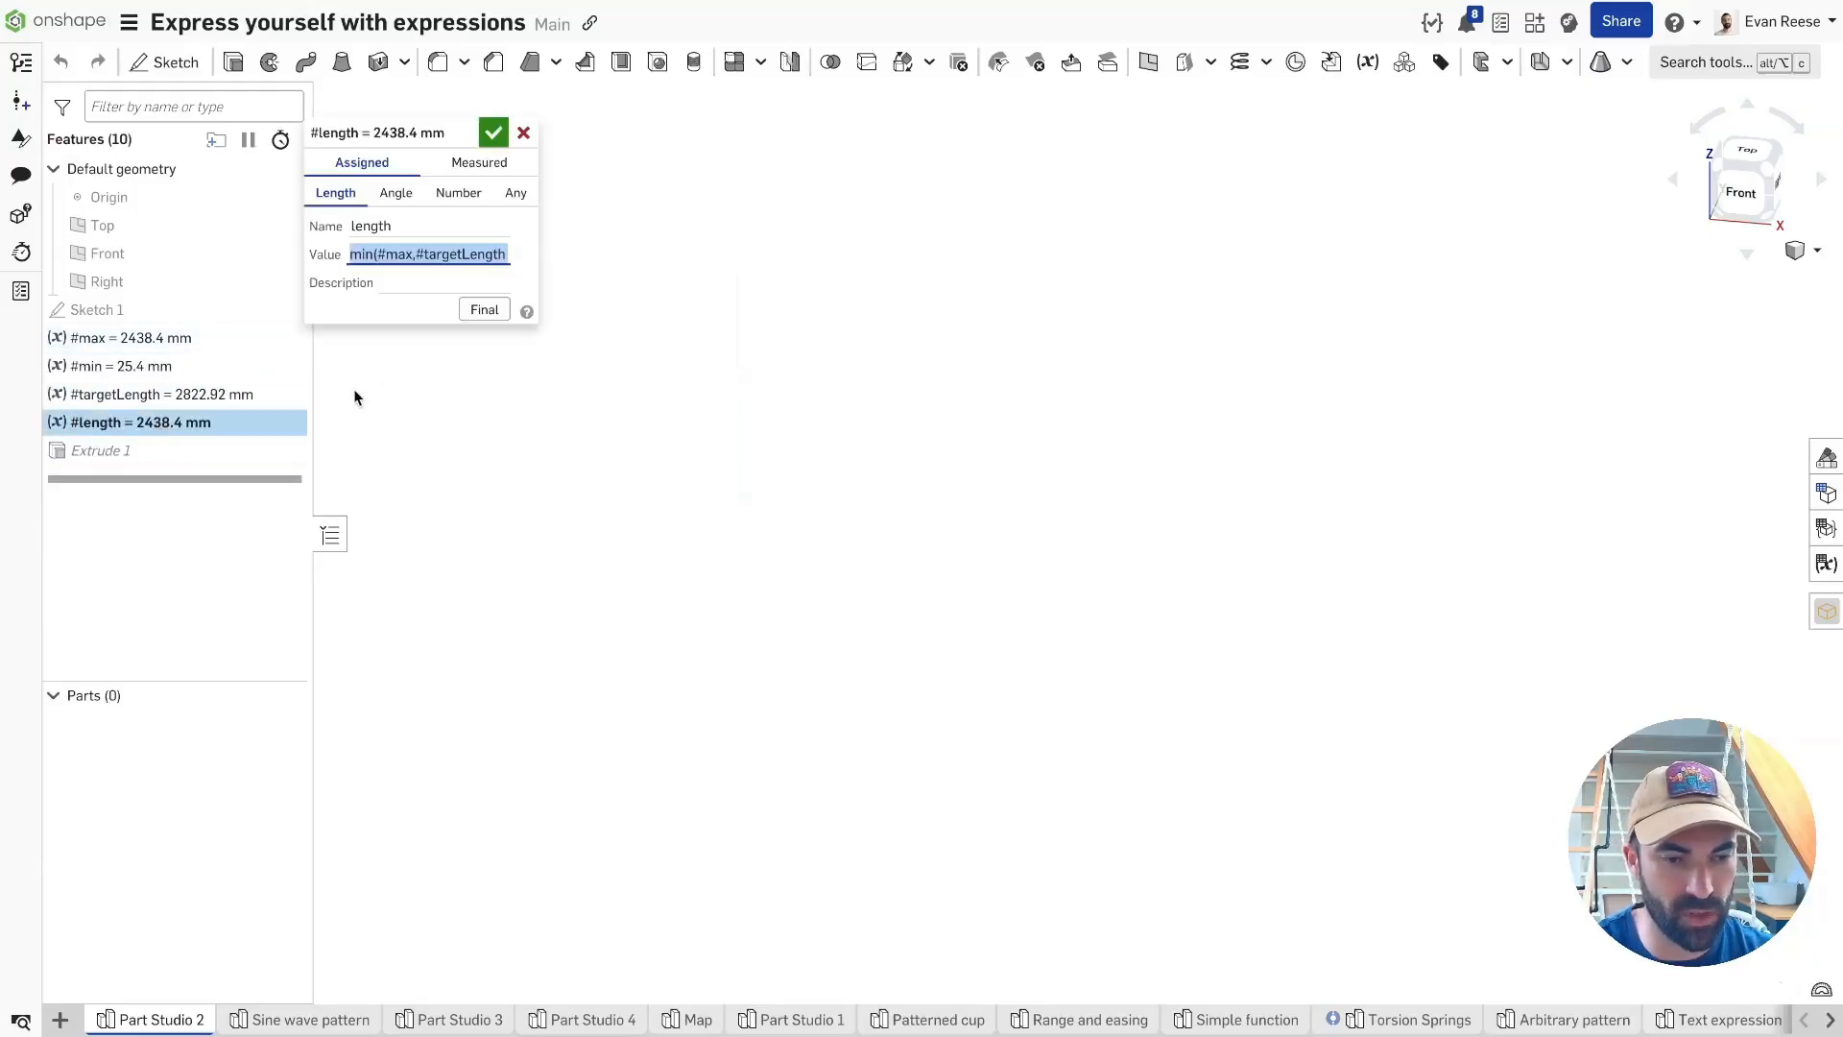
{"action": "key", "text": "Home"}
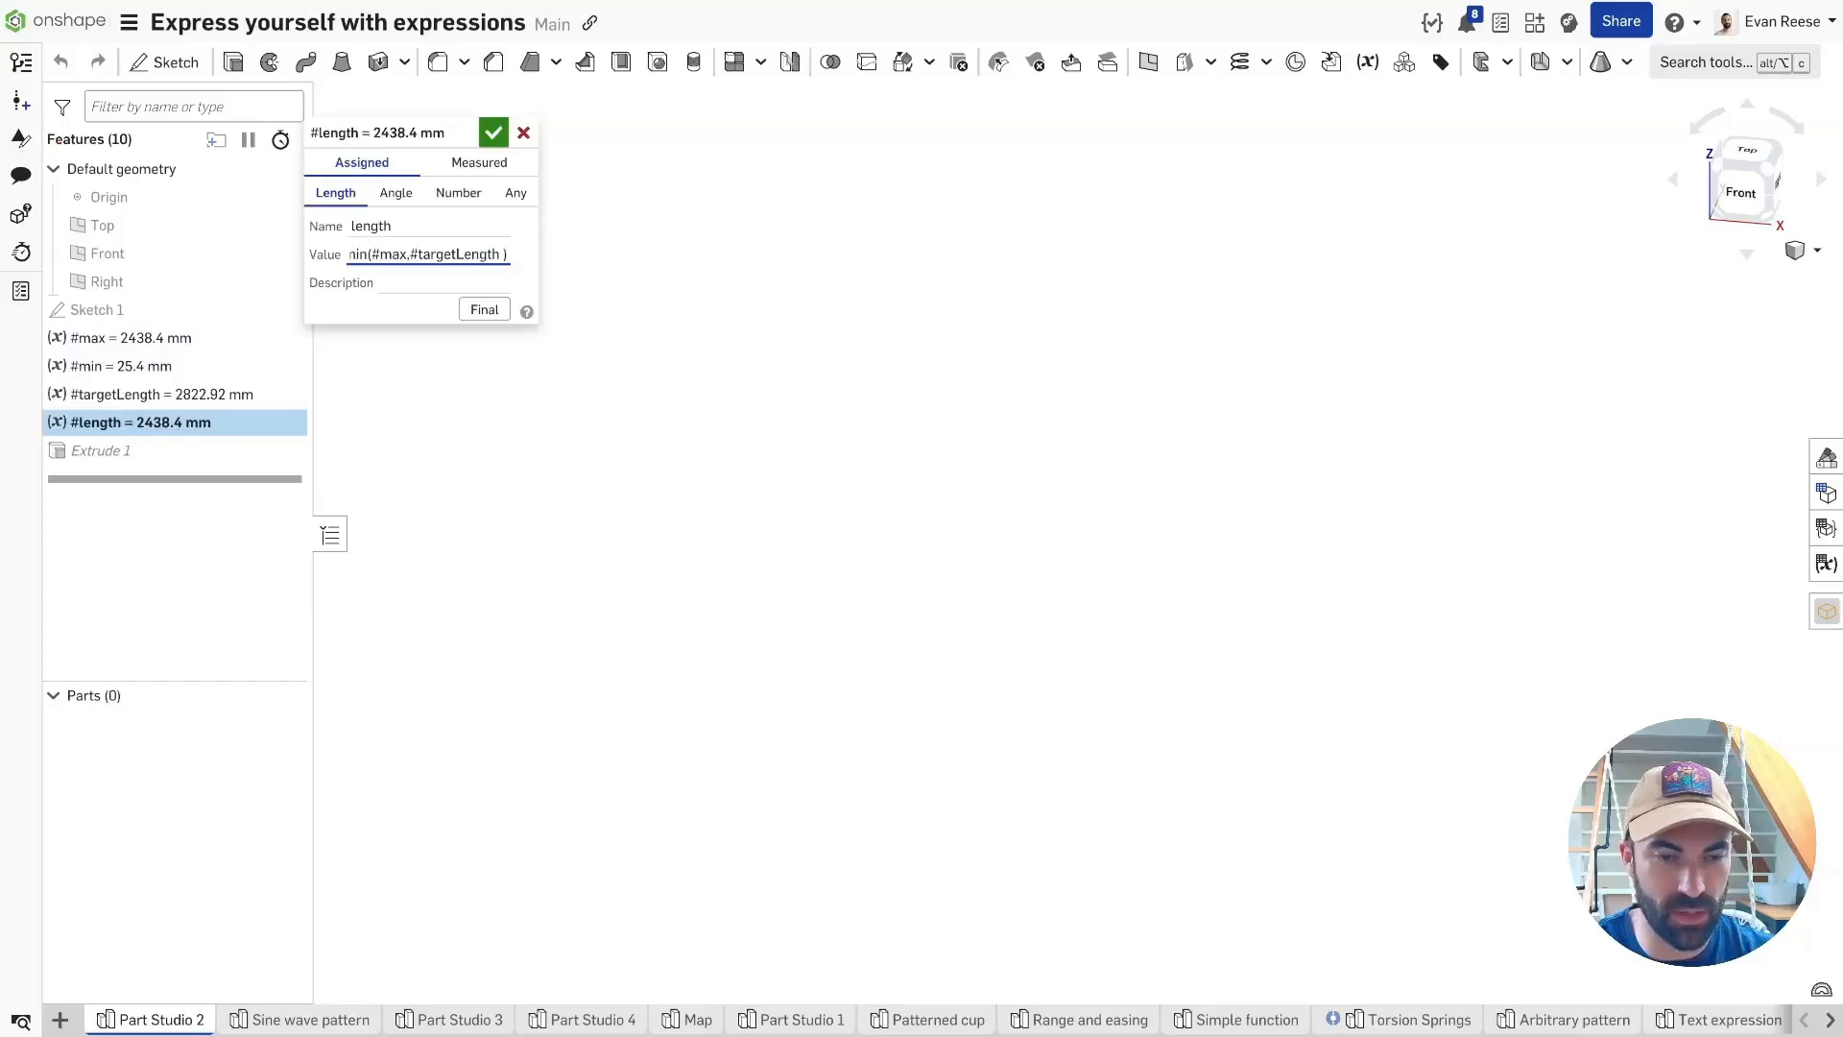
{"action": "key", "text": "Right"}
{"action": "key", "text": "Right"}
{"action": "key", "text": "shift+Right"}
{"action": "key", "text": "shift+Right"}
{"action": "key", "text": "shift+Right"}
{"action": "key", "text": "shift+Right"}
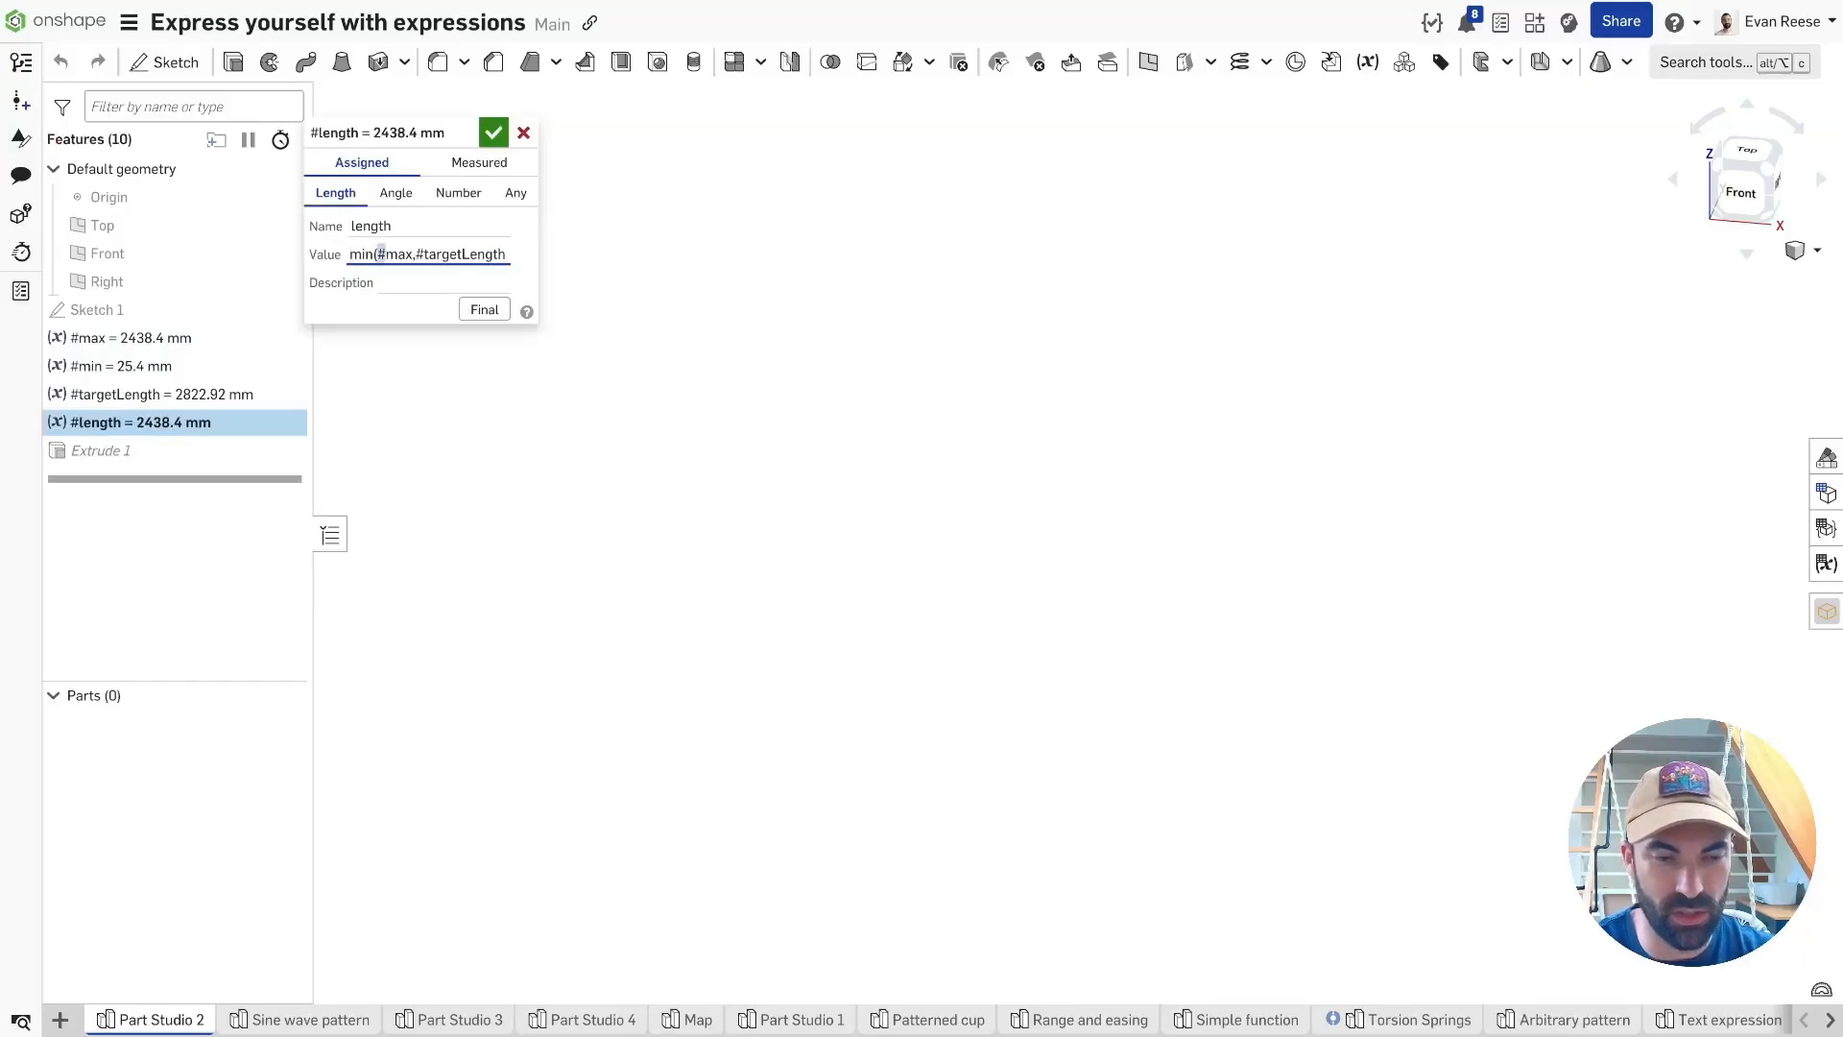
{"action": "key", "text": "Right"}
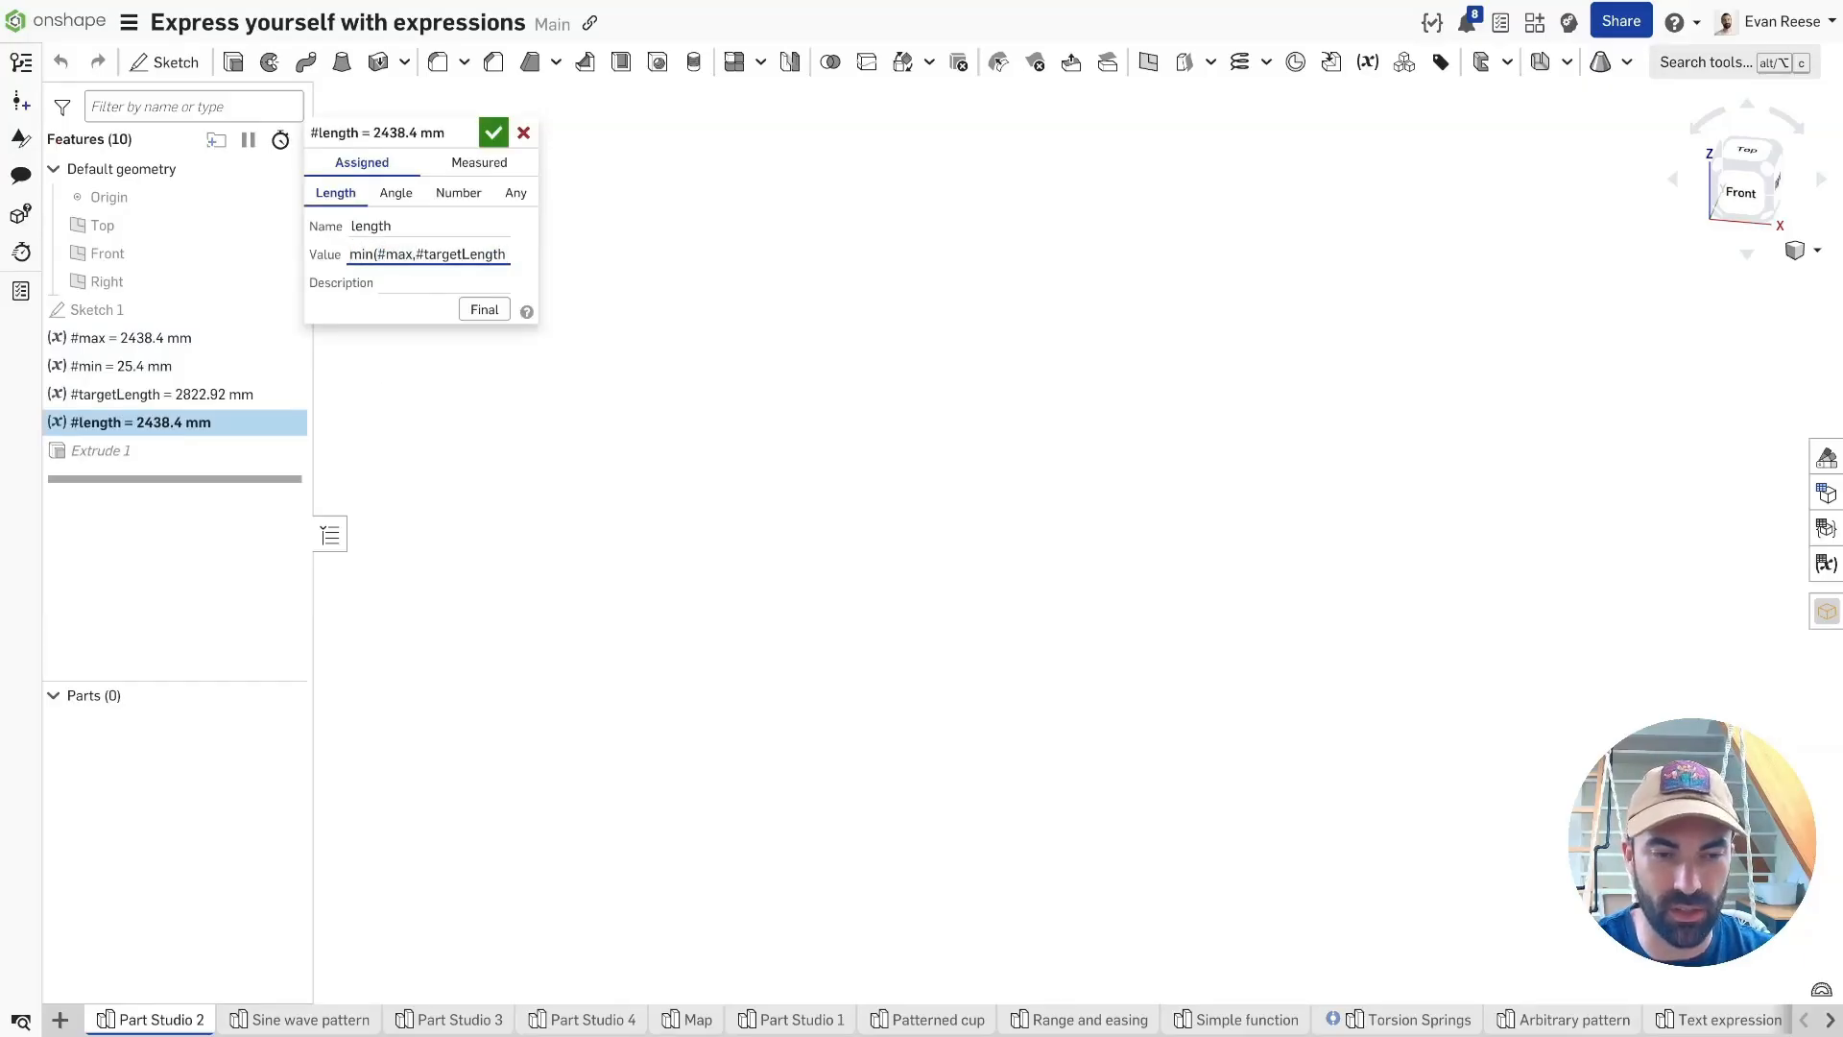
{"action": "key", "text": "shift+End"}
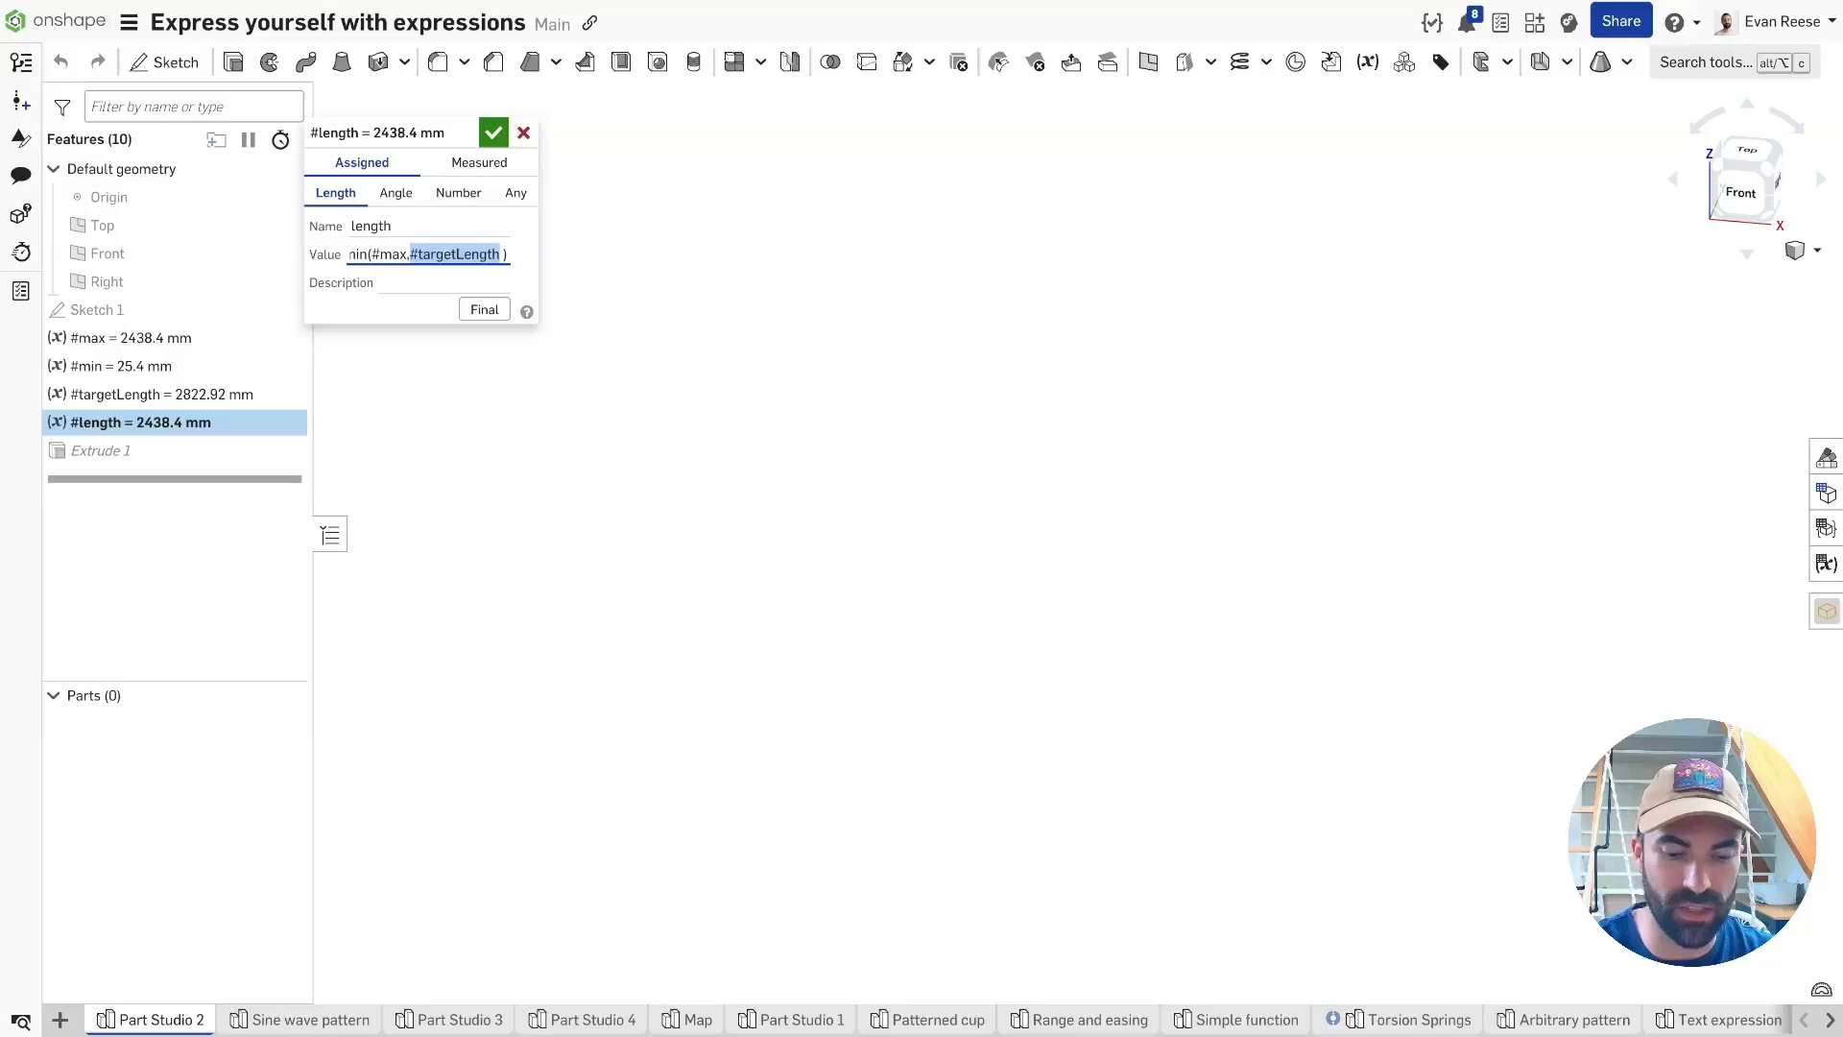
{"action": "type", "text": "max,max"}
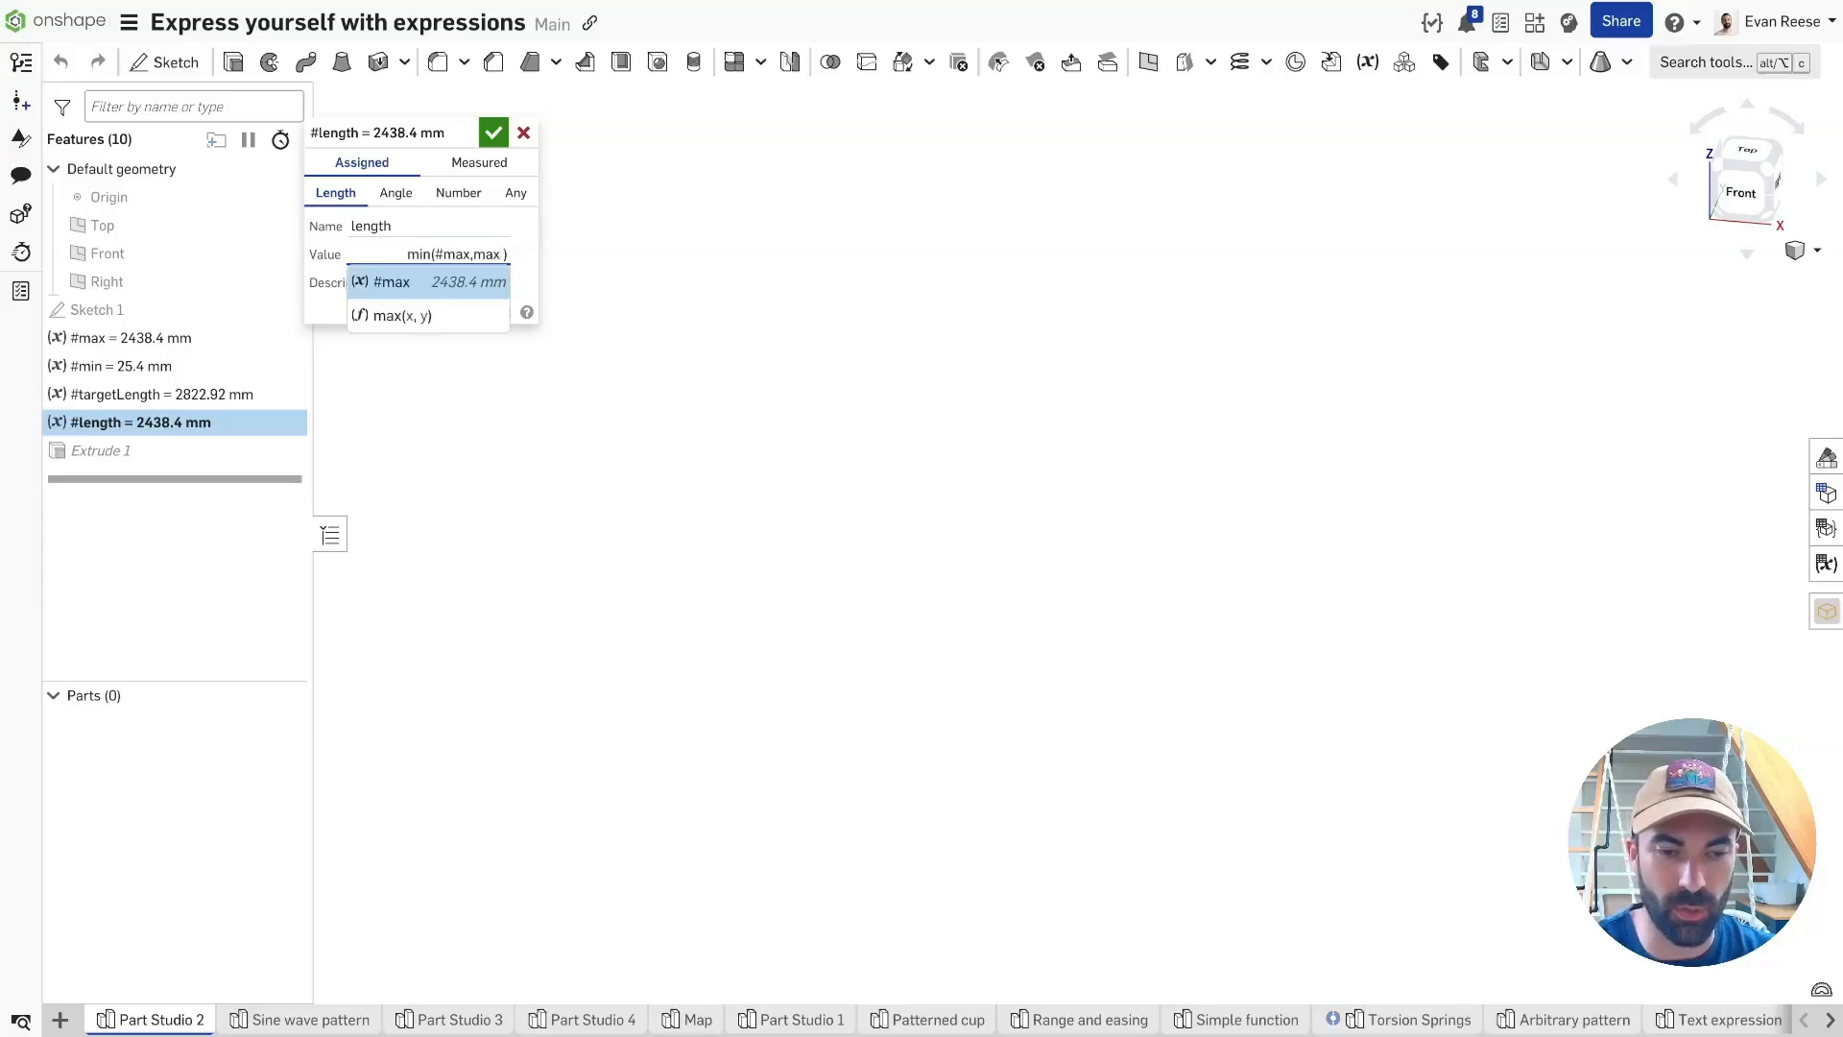
{"action": "key", "text": "Down"}
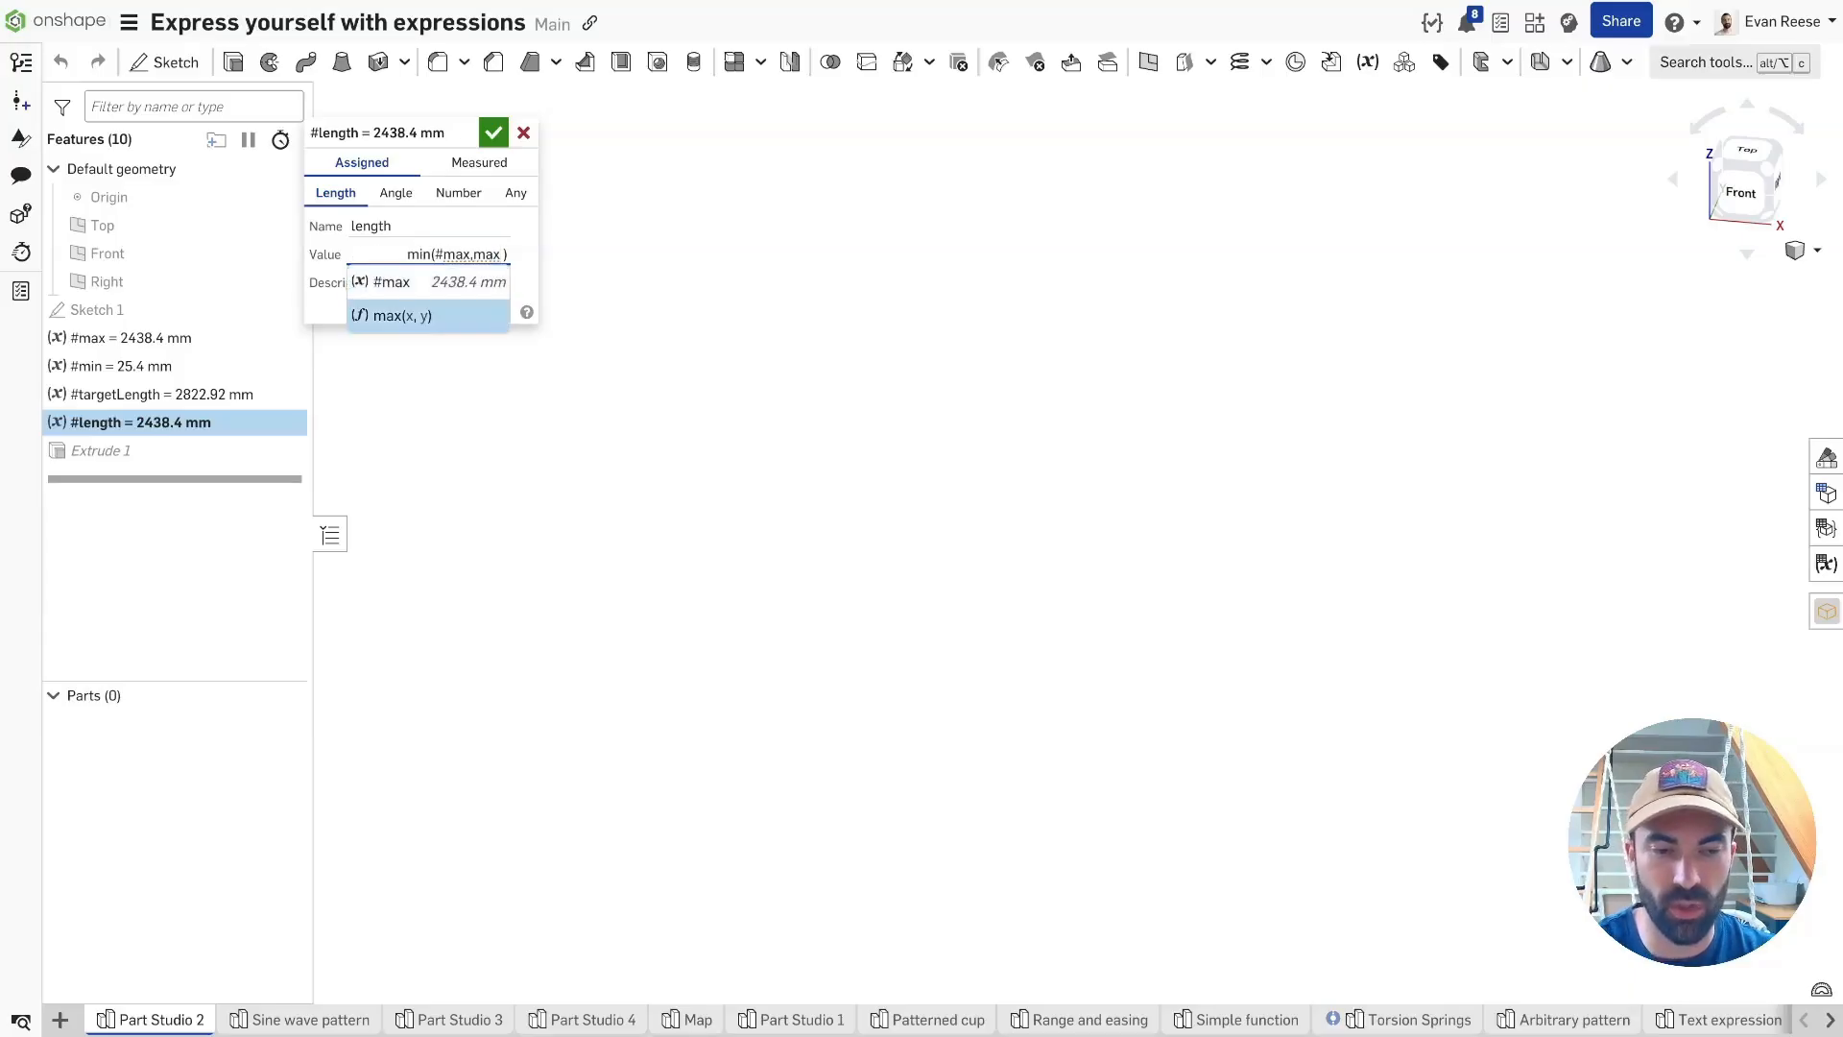
{"action": "key", "text": "Up"}
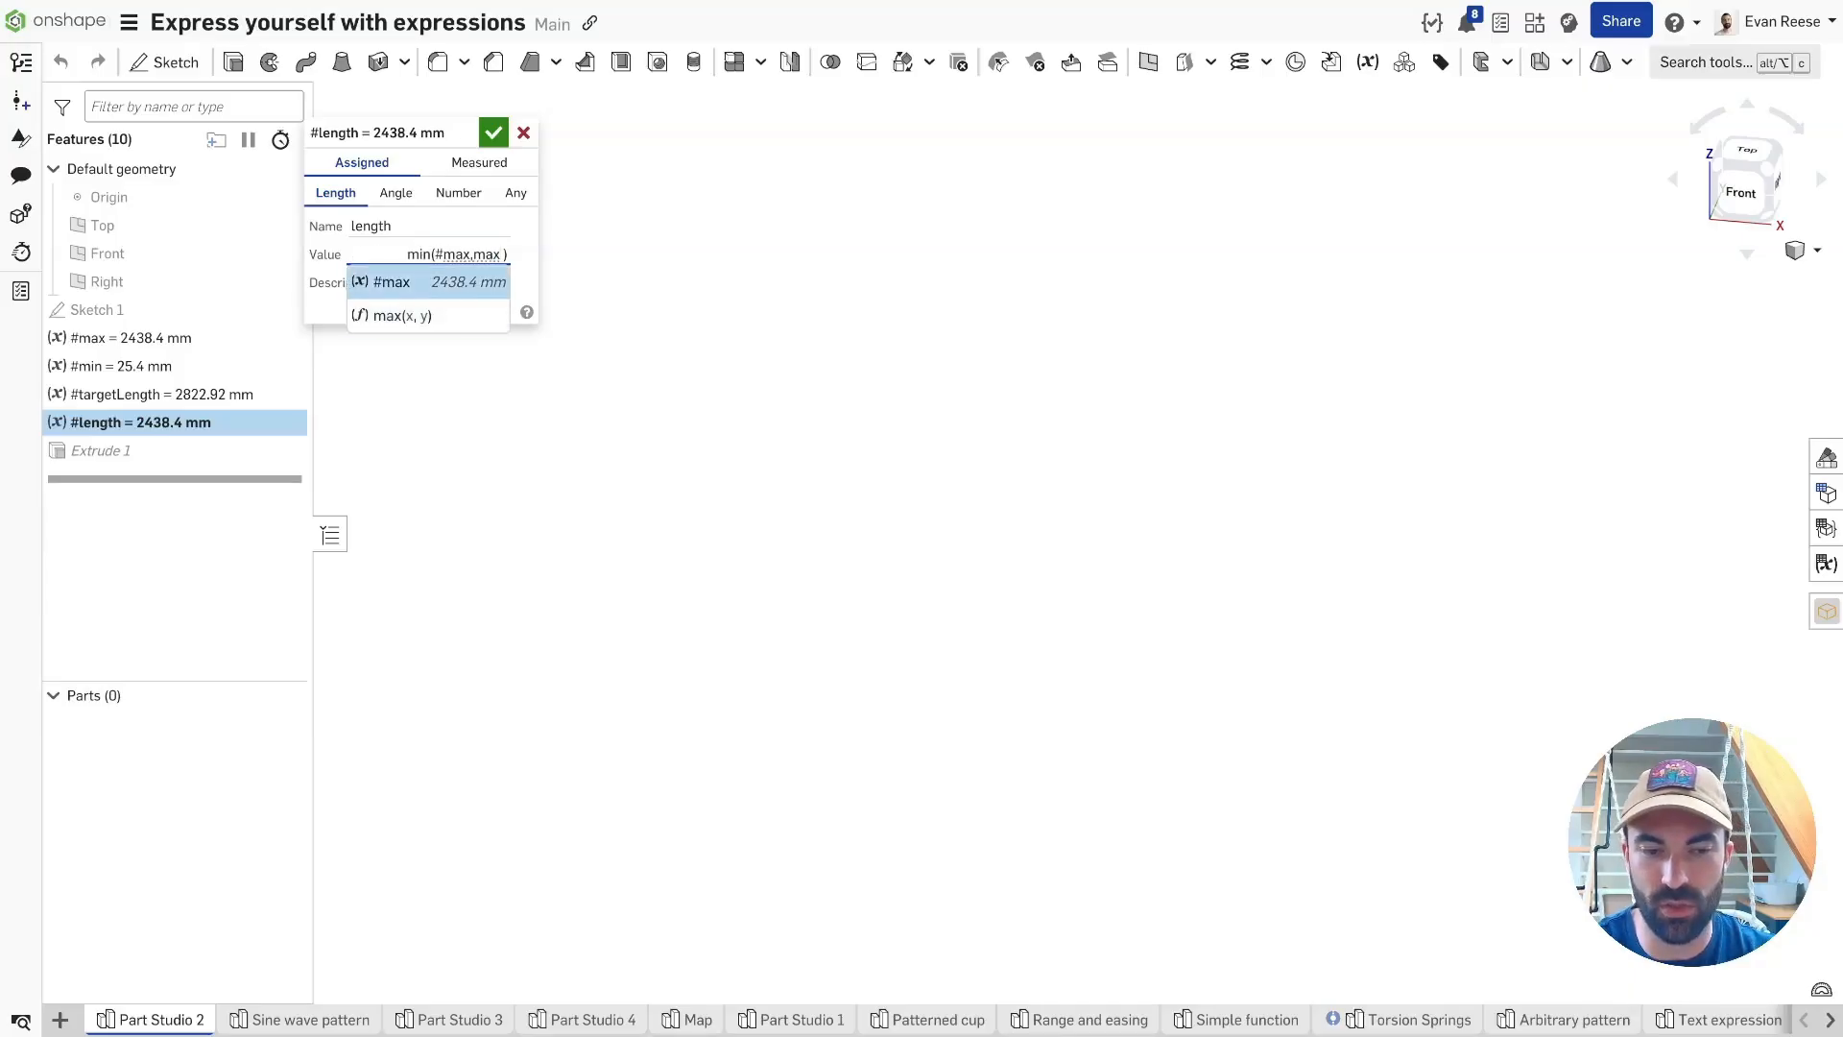
{"action": "key", "text": "Down"}
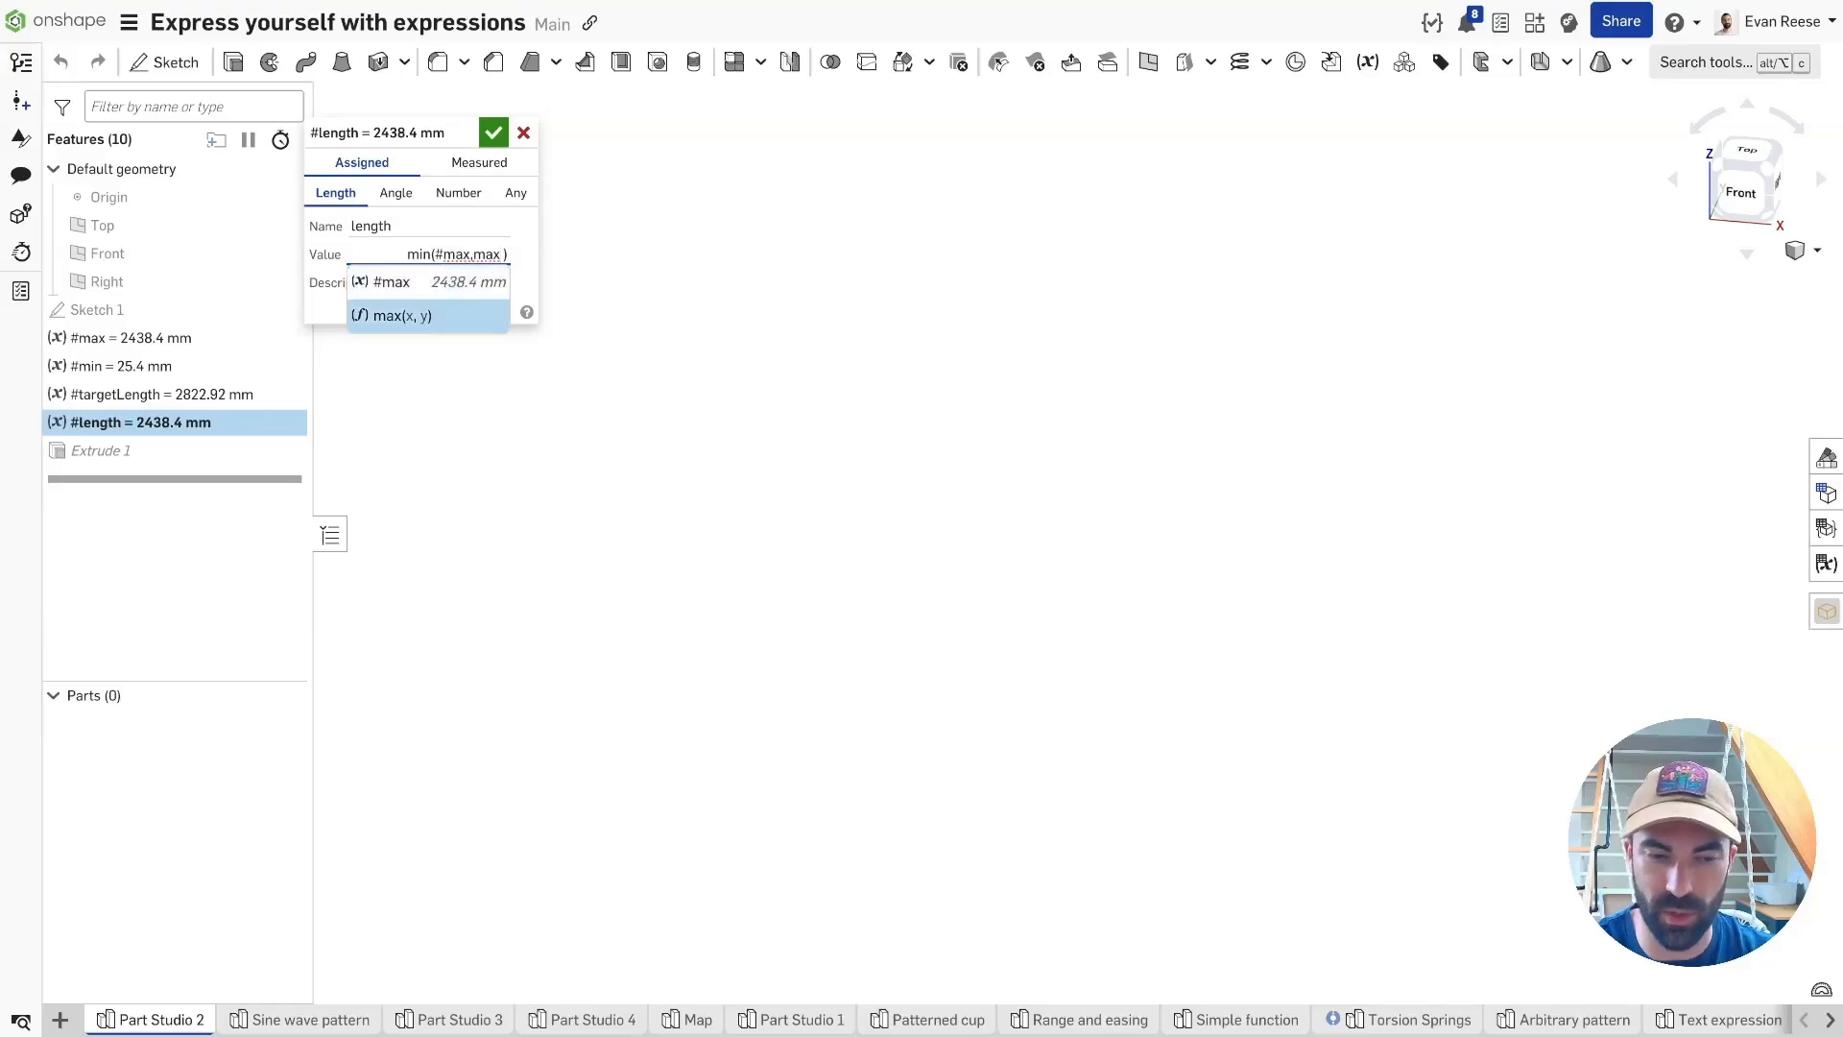
{"action": "key", "text": "Return"}
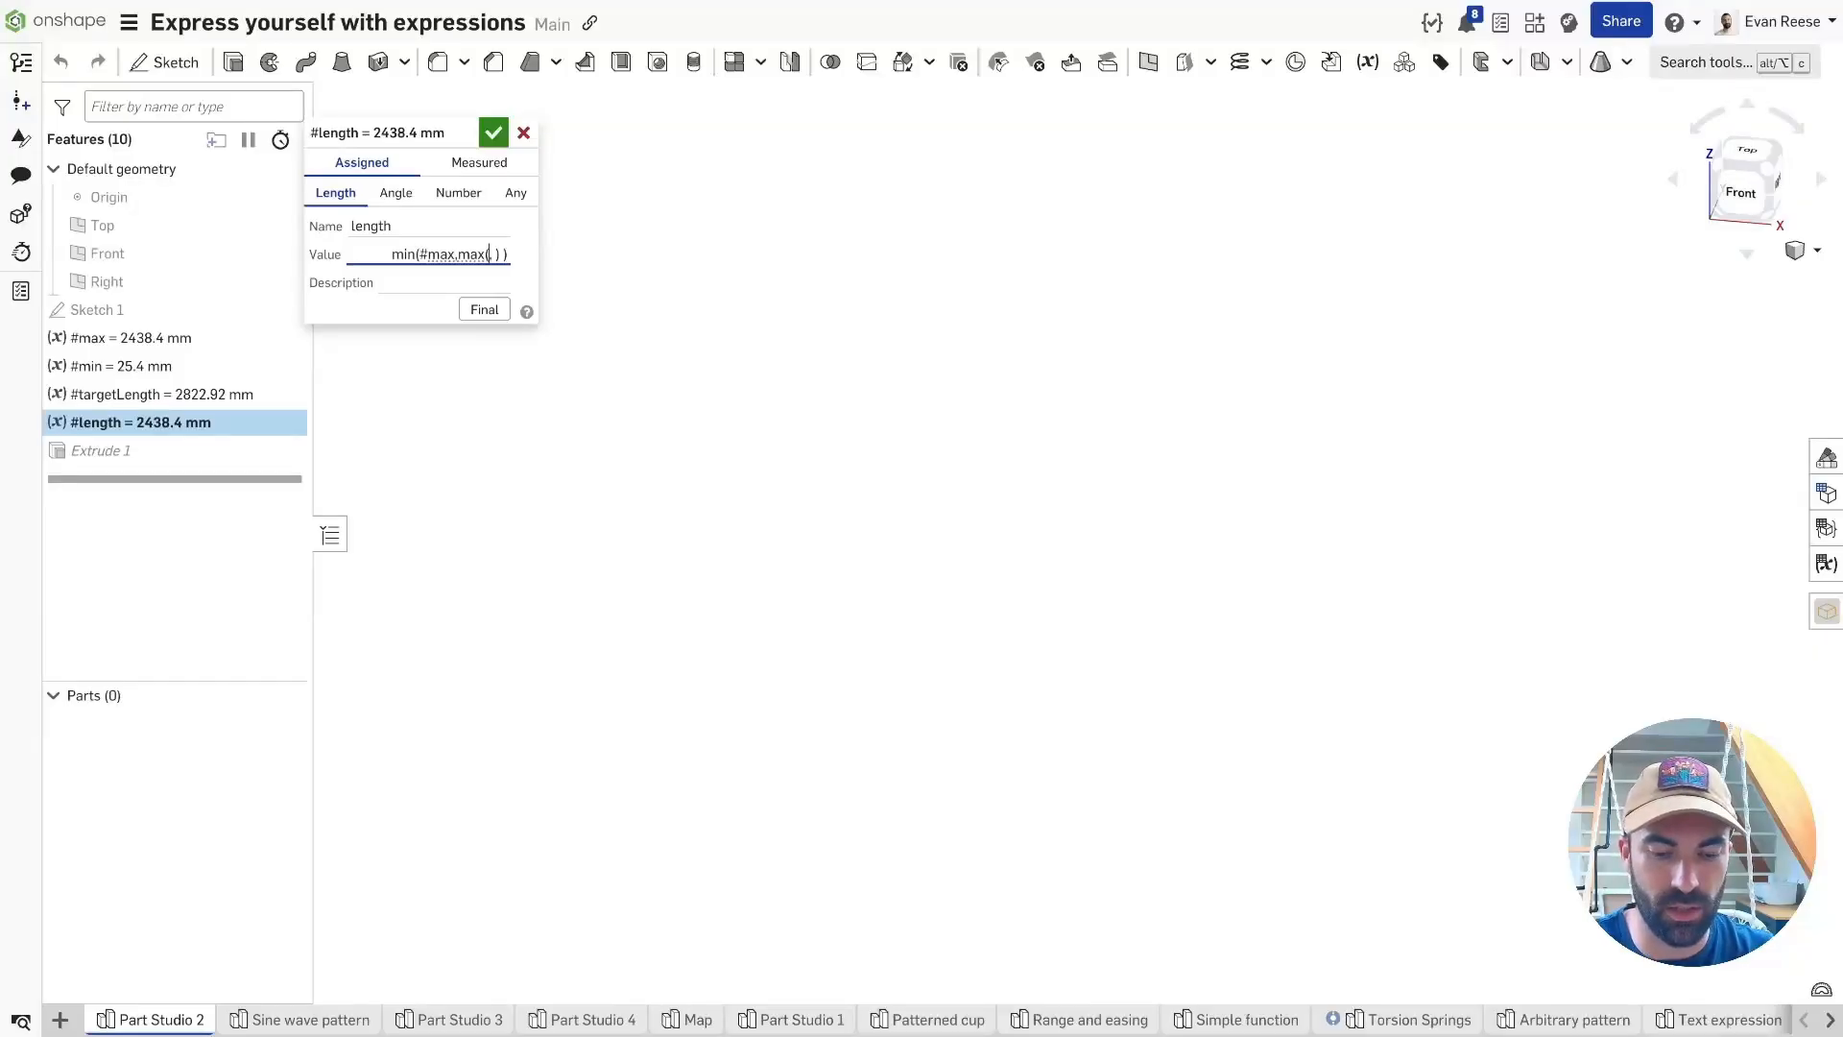
{"action": "type", "text": "min"}
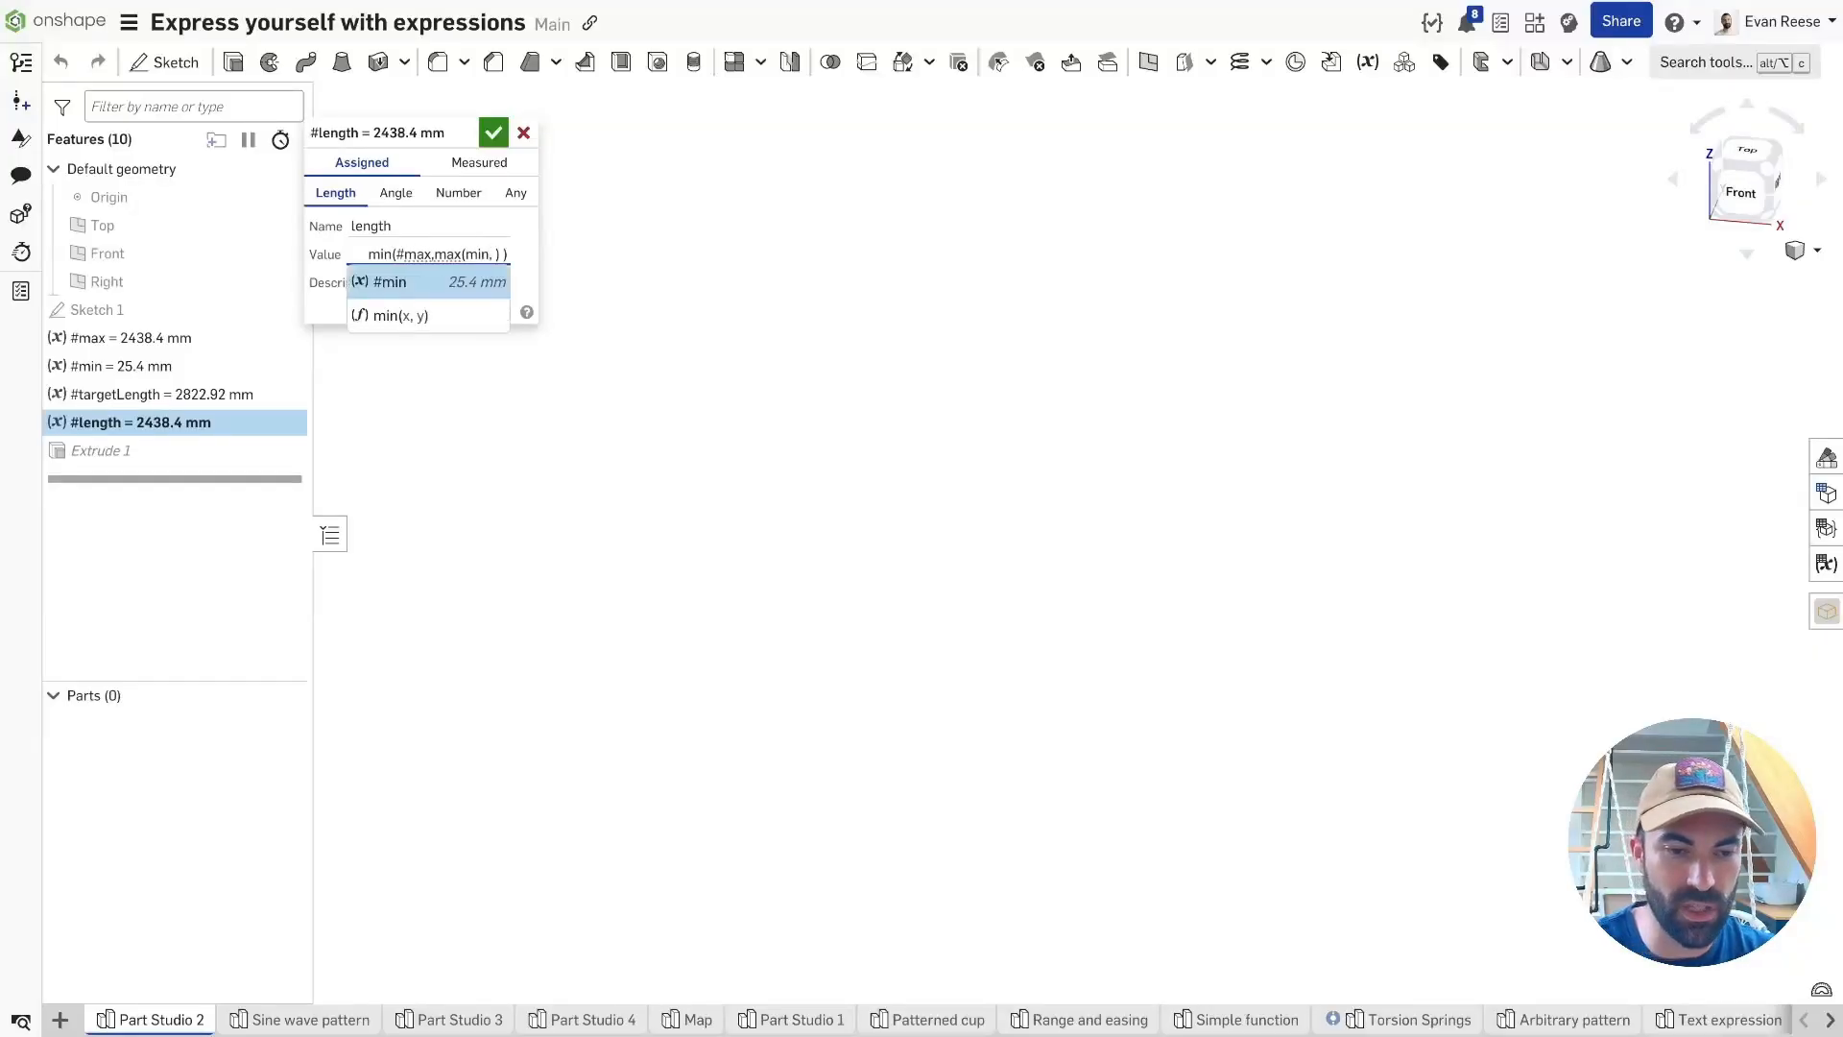
{"action": "key", "text": "Return"}
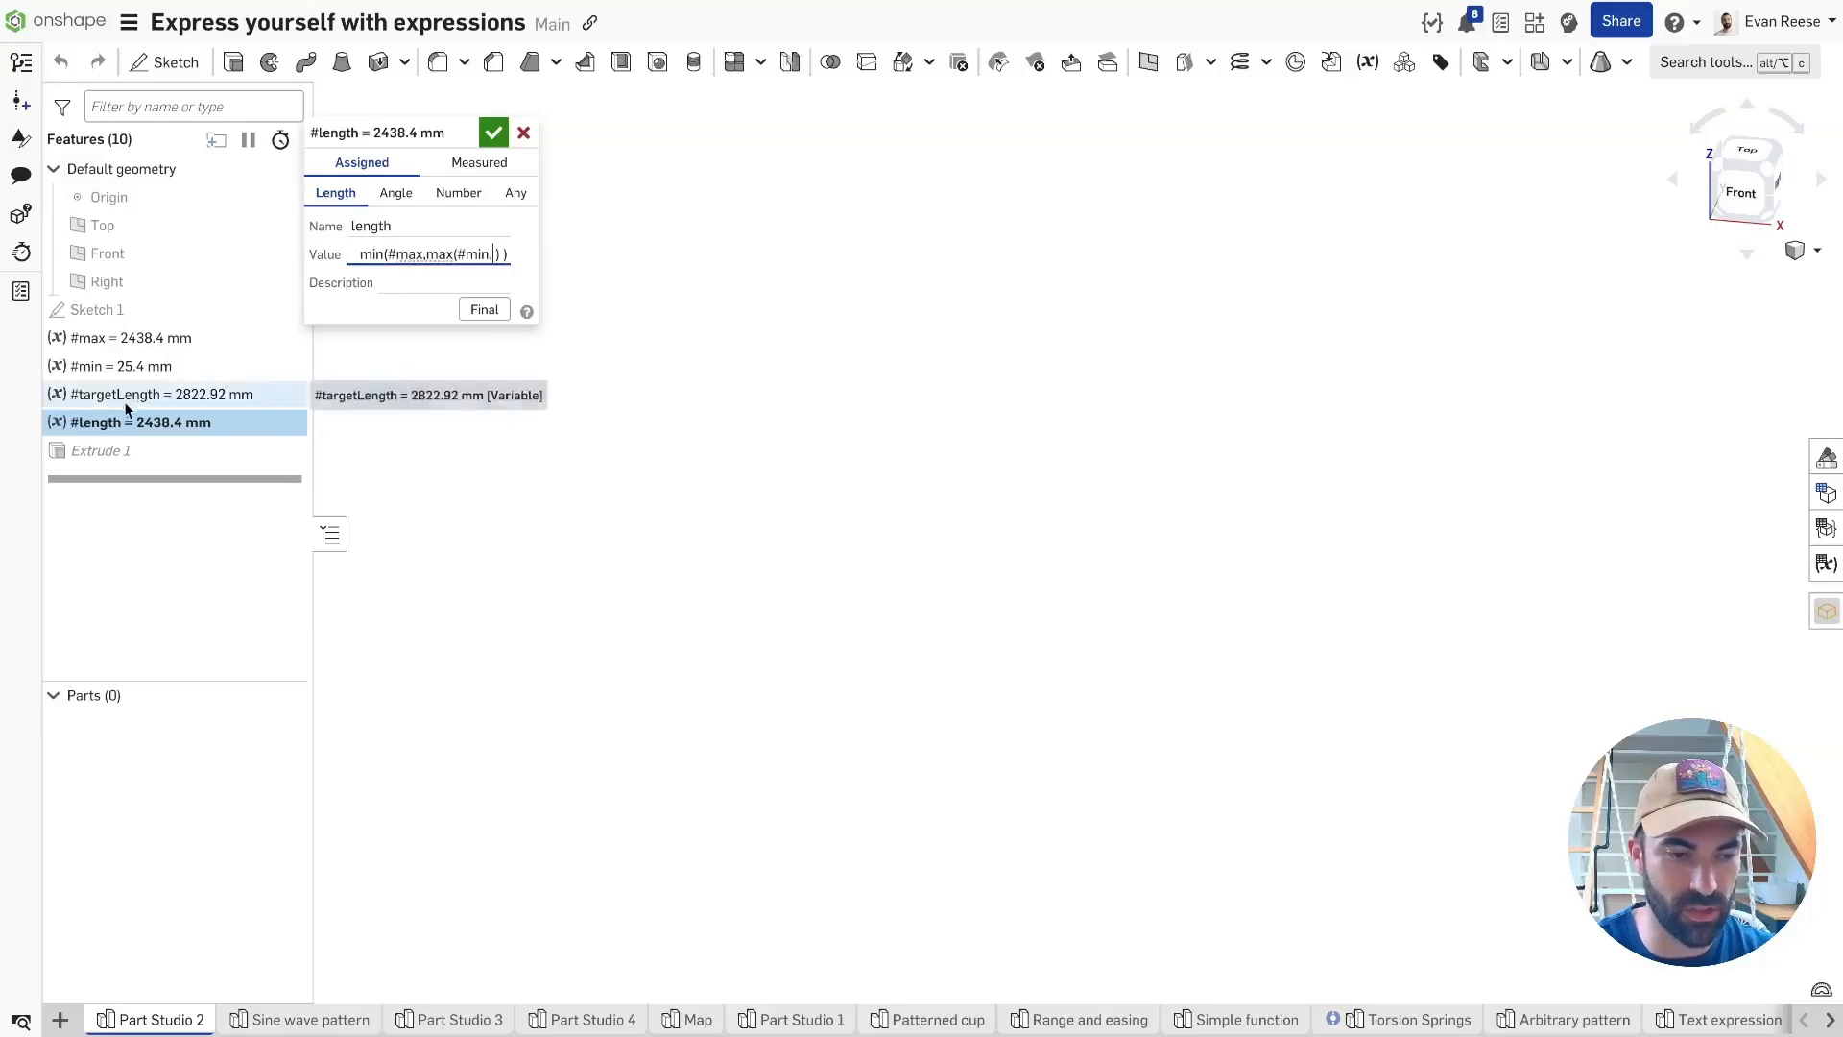
{"action": "key", "text": "Left"}
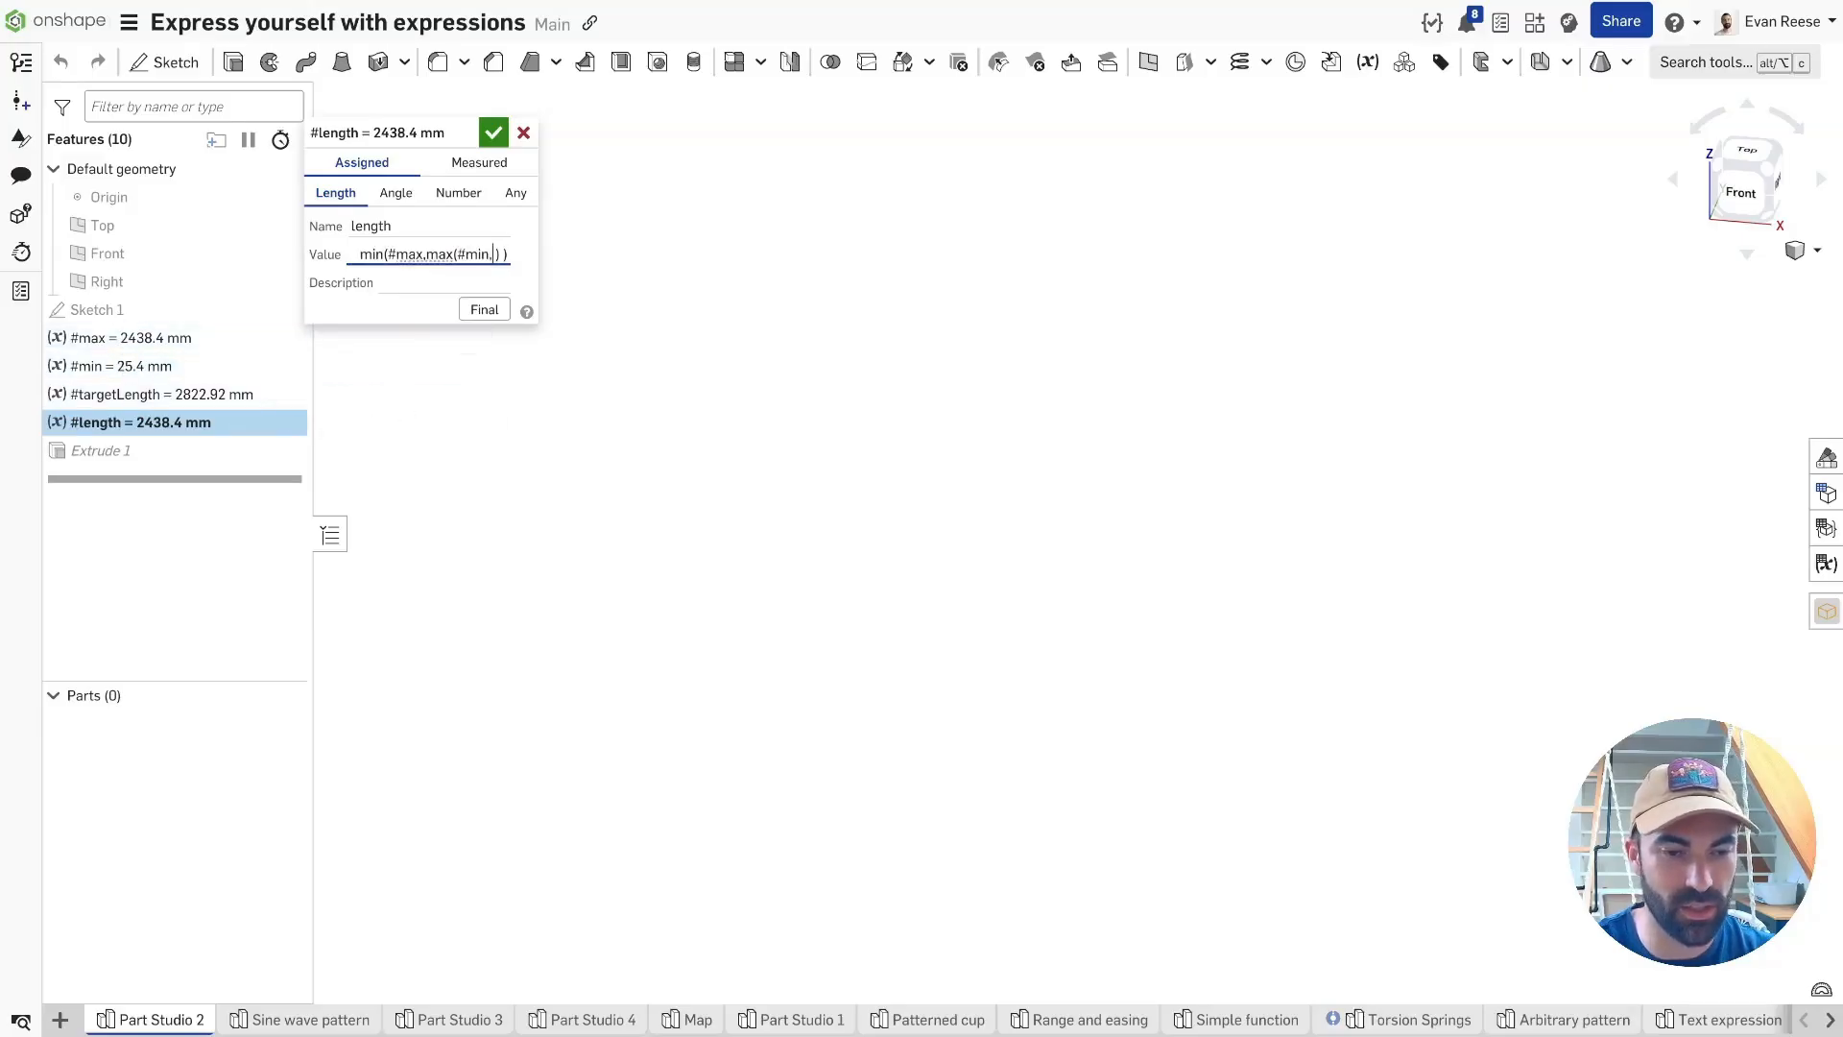
{"action": "type", "text": "#tar"}
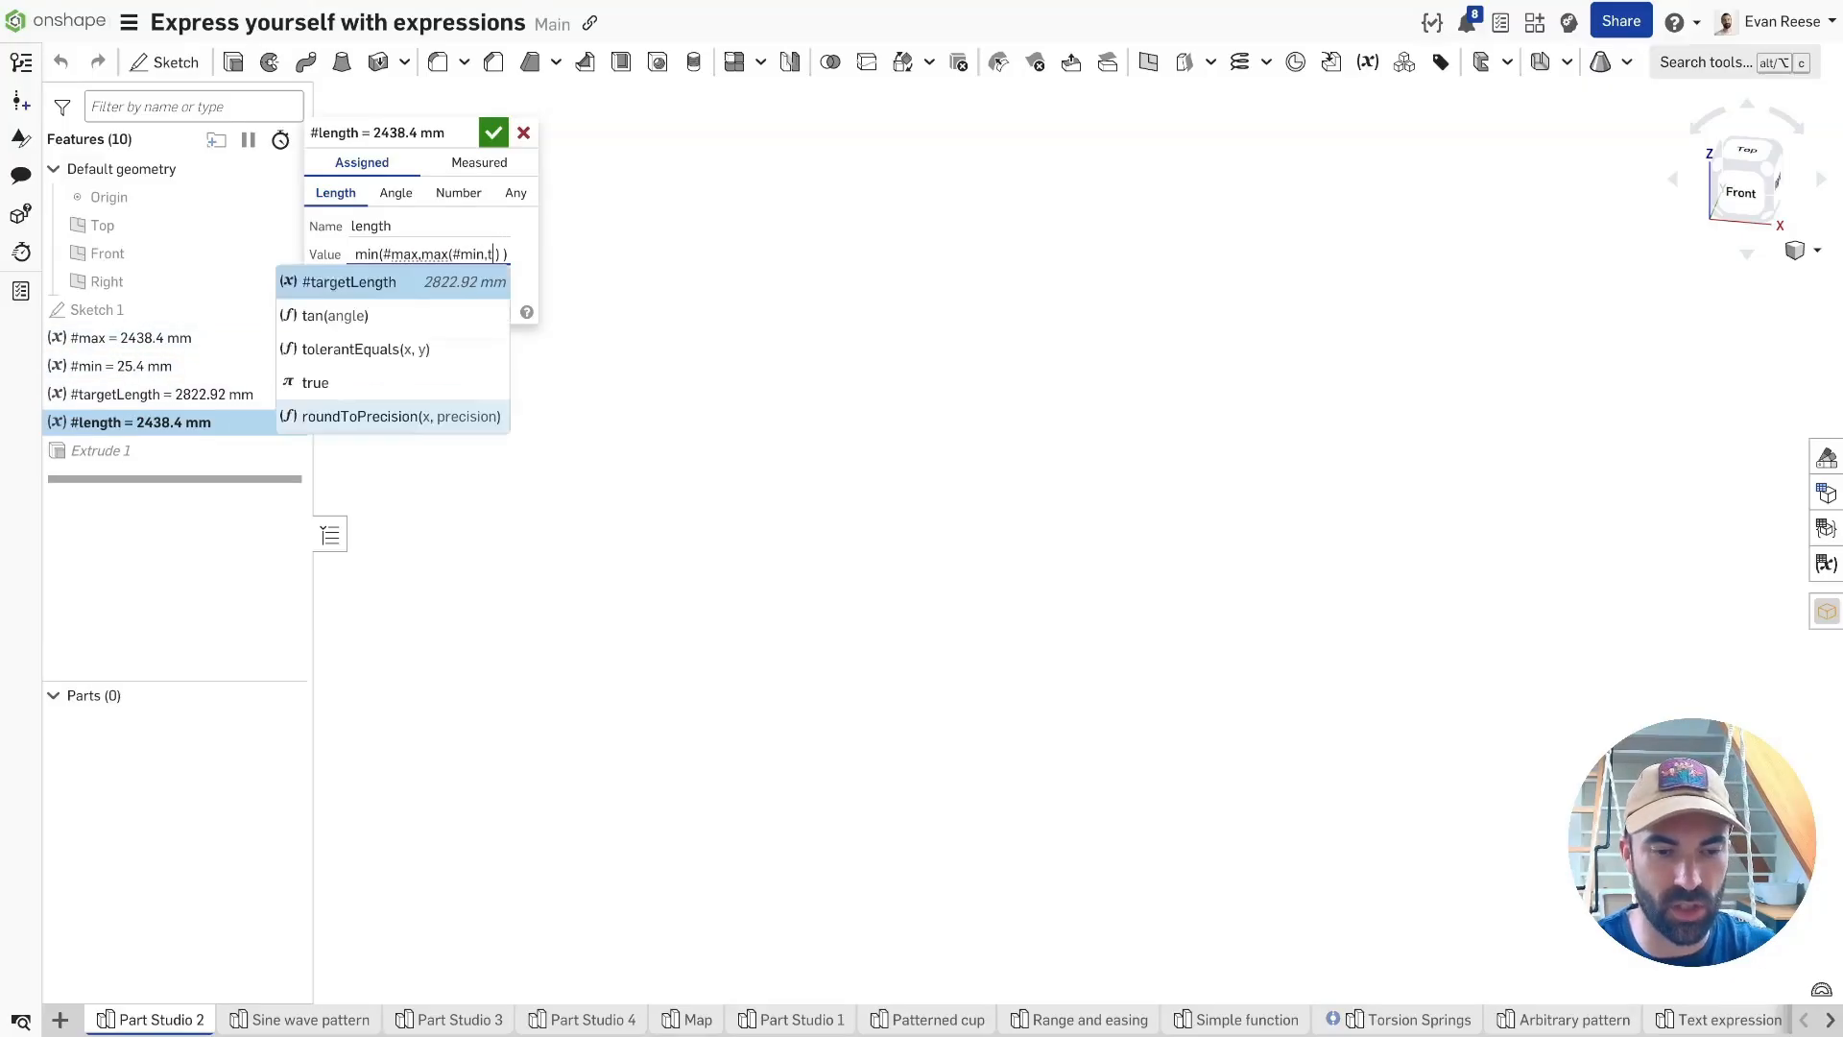
{"action": "key", "text": "Return"}
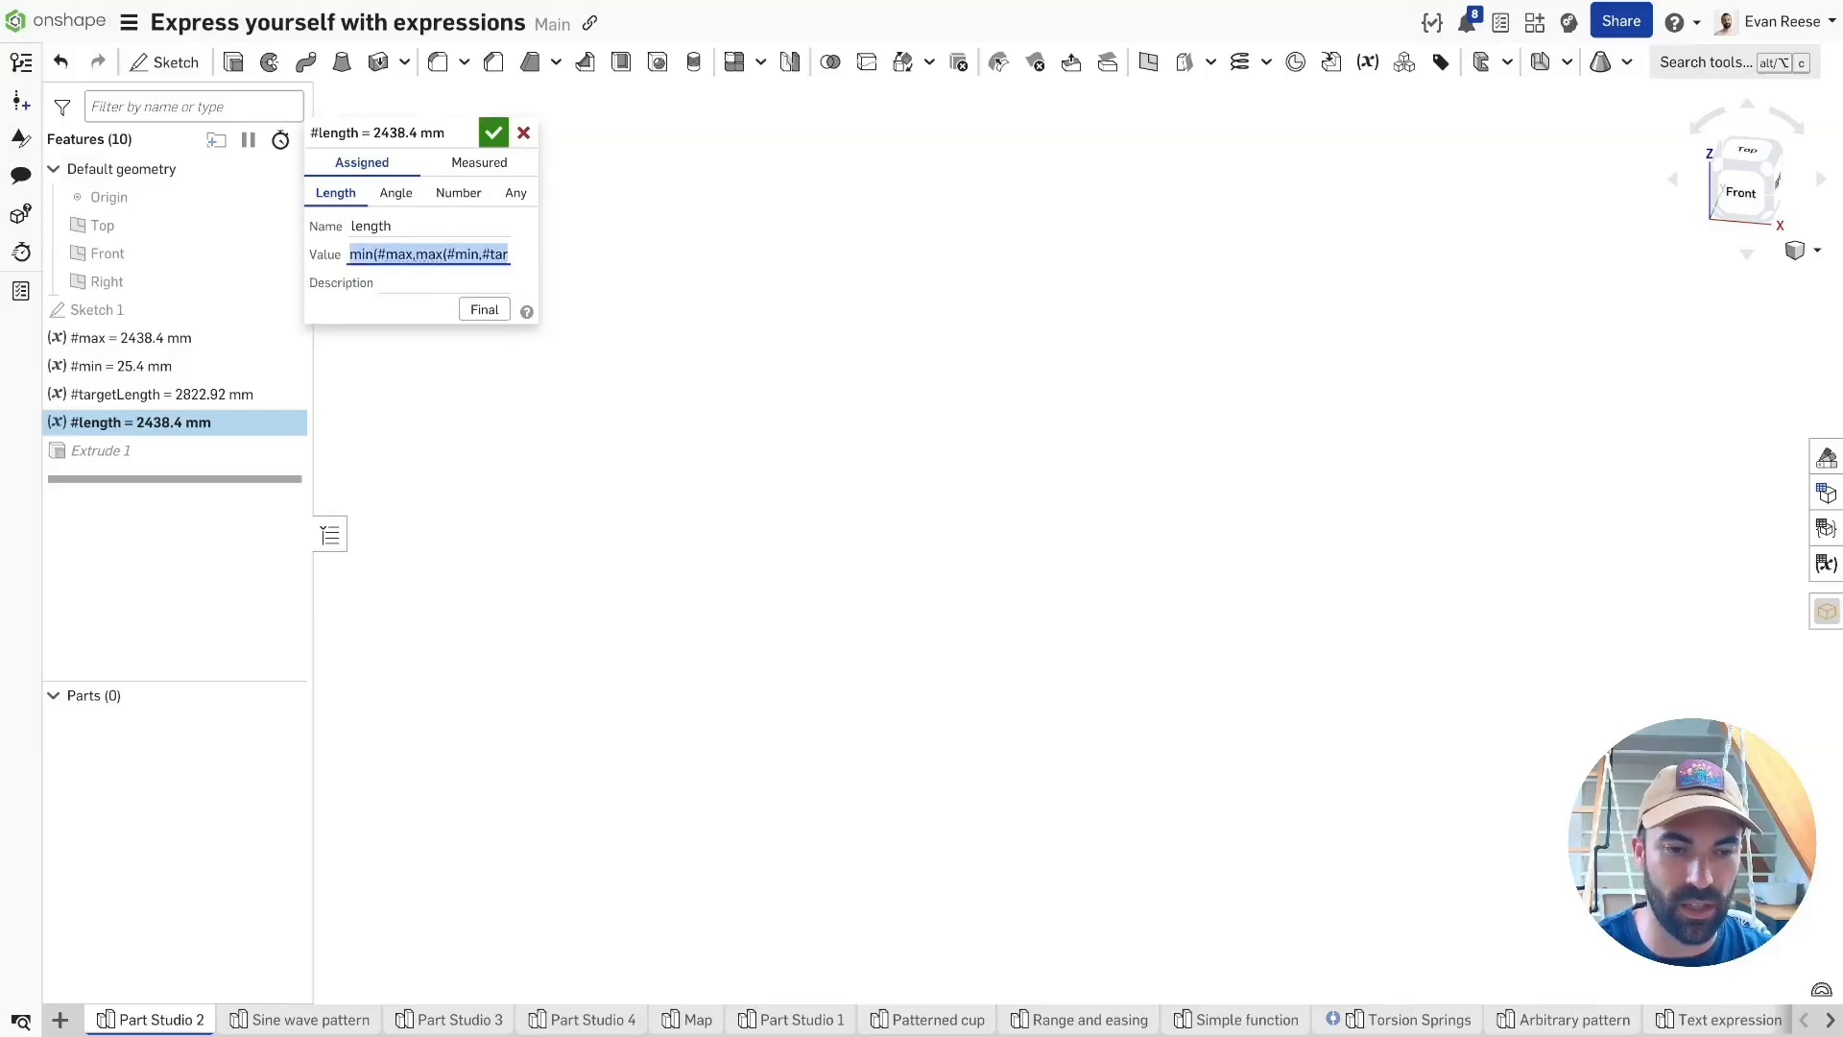
Set the targetLength variable's value to 0.5 in and accept it.
{"action": "double_click", "coordinate": [129, 393]}
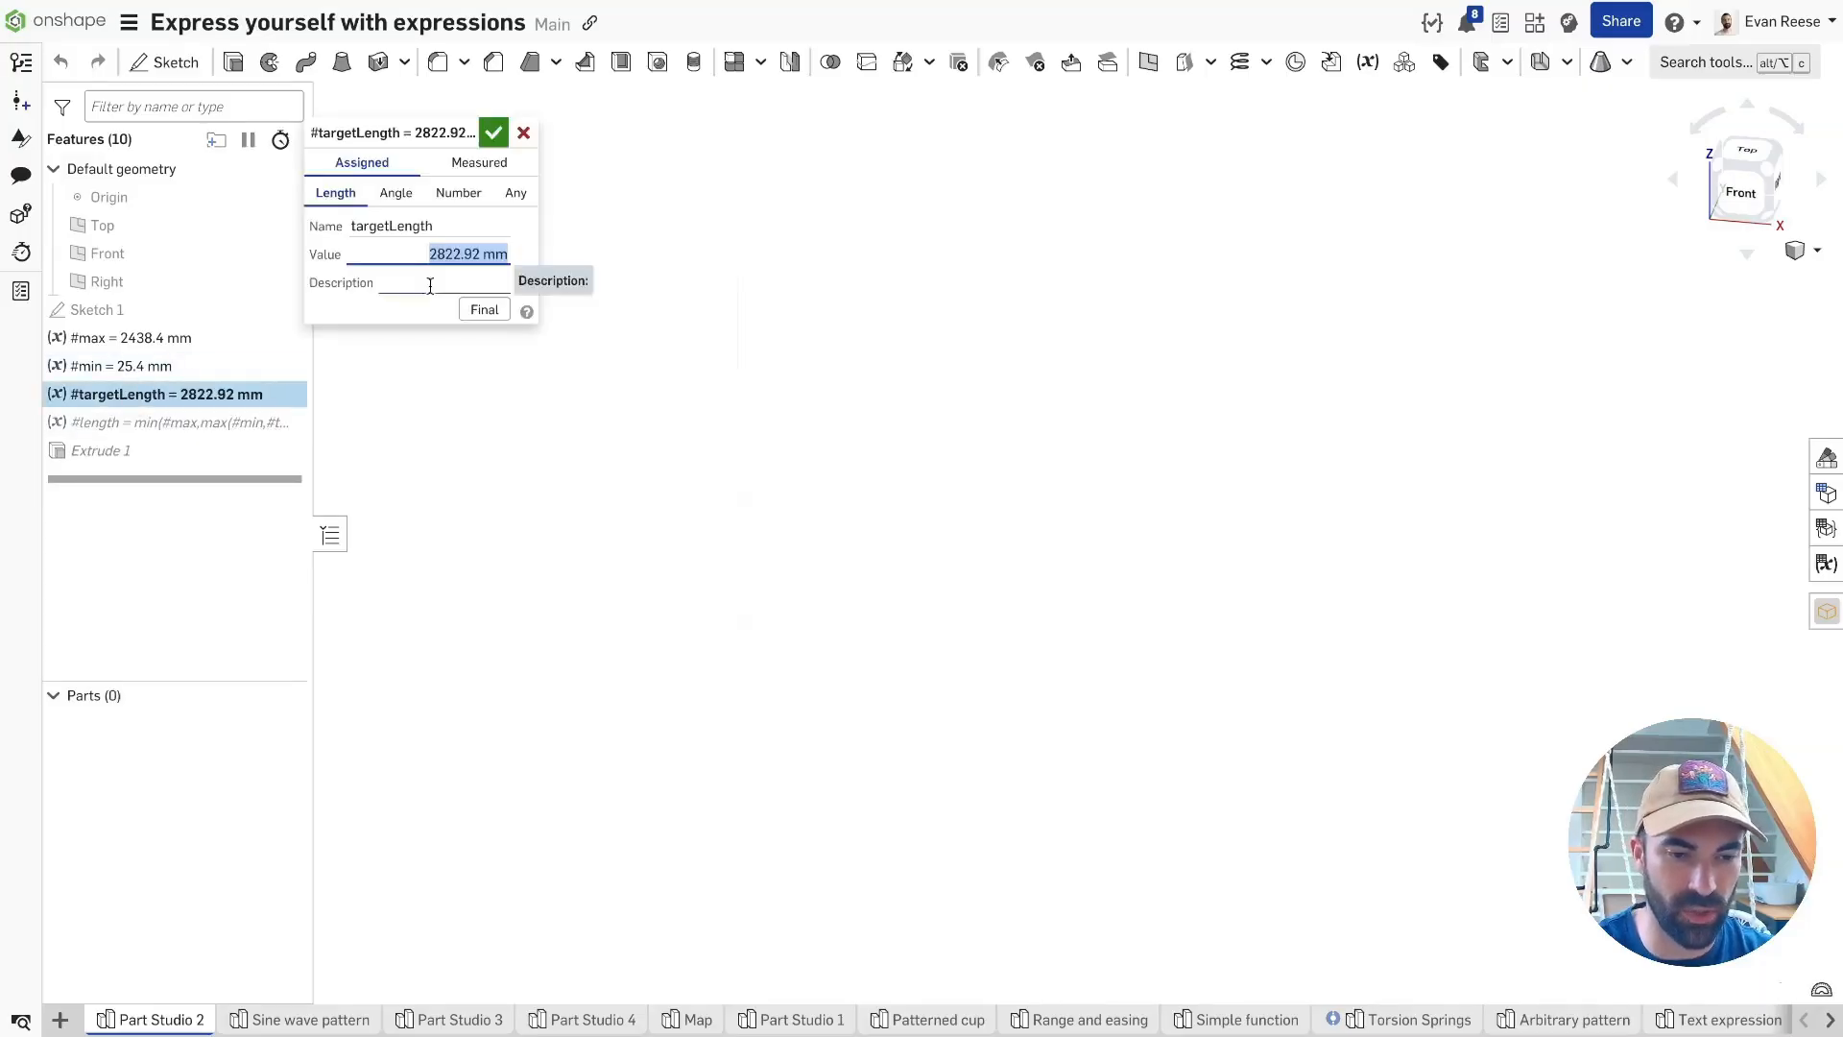
{"action": "type", "text": "0.5 in"}
{"action": "key", "text": "Return"}
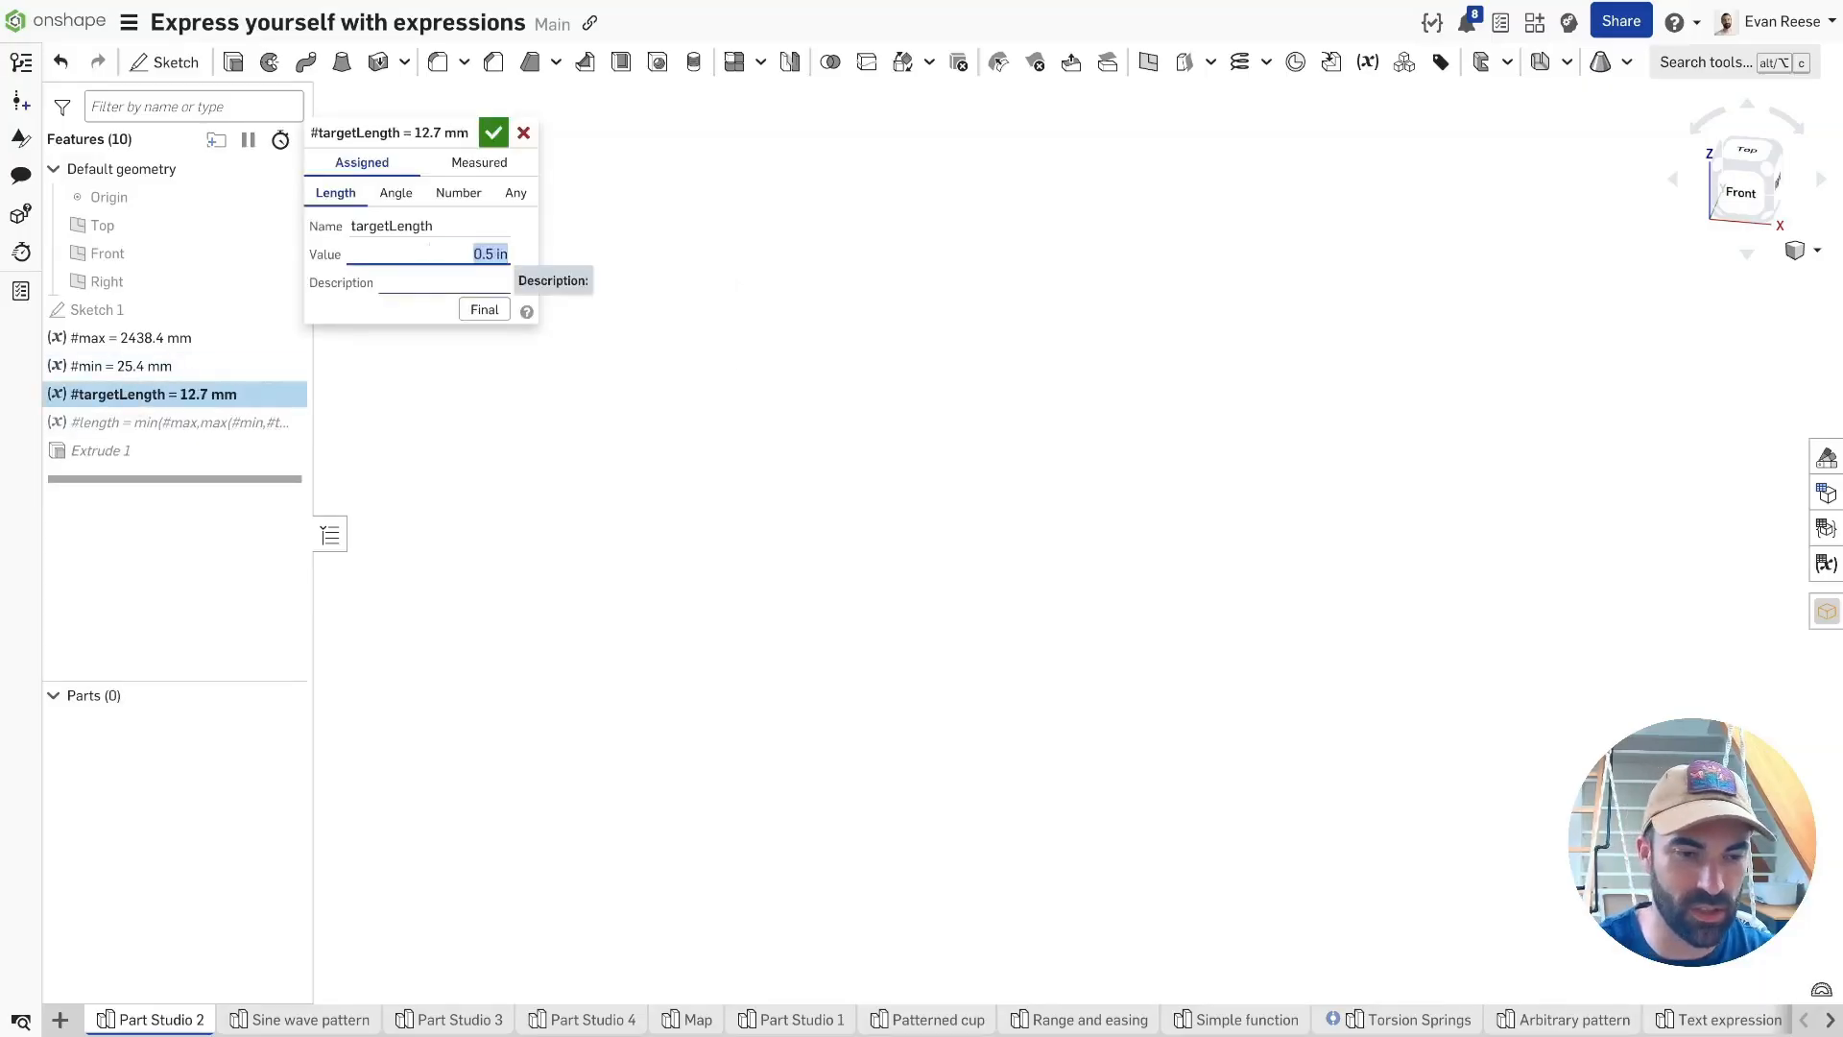
{"action": "left_click", "coordinate": [494, 132]}
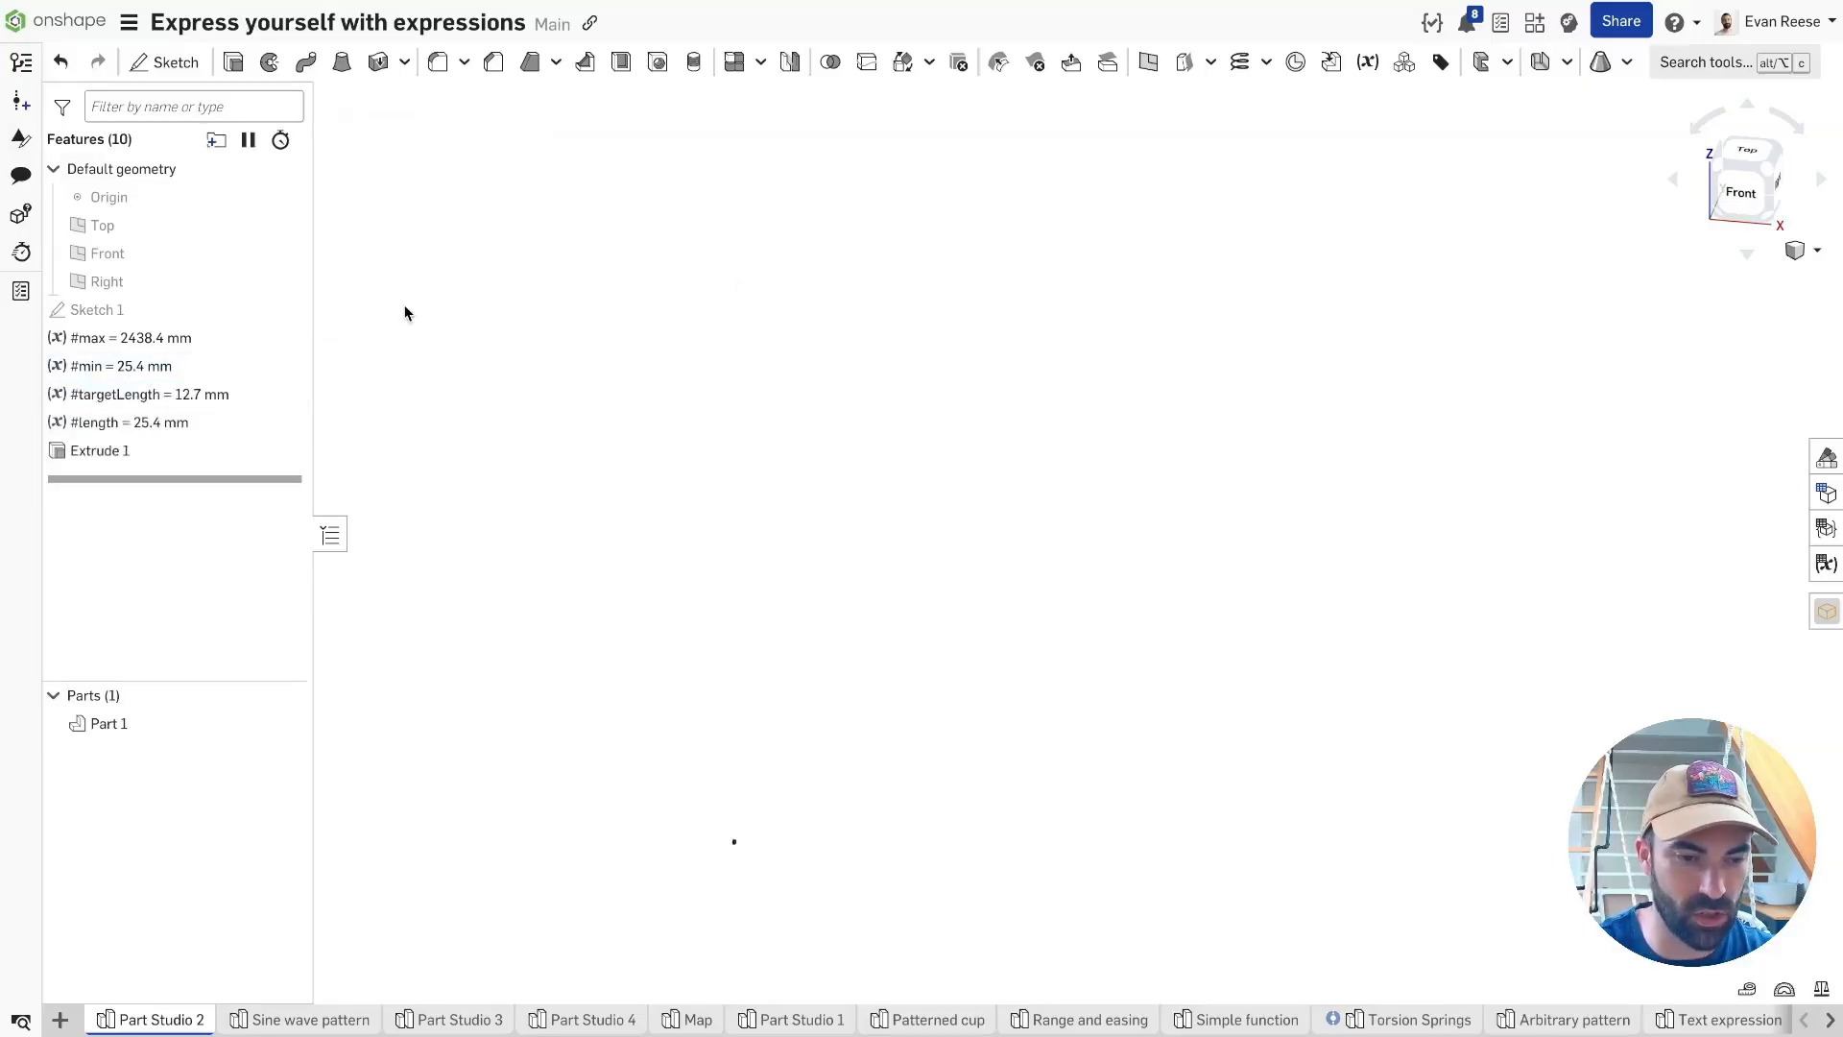
Reopen the length variable, widen its dialog and examine the nested max() part of the expression.
{"action": "double_click", "coordinate": [147, 428]}
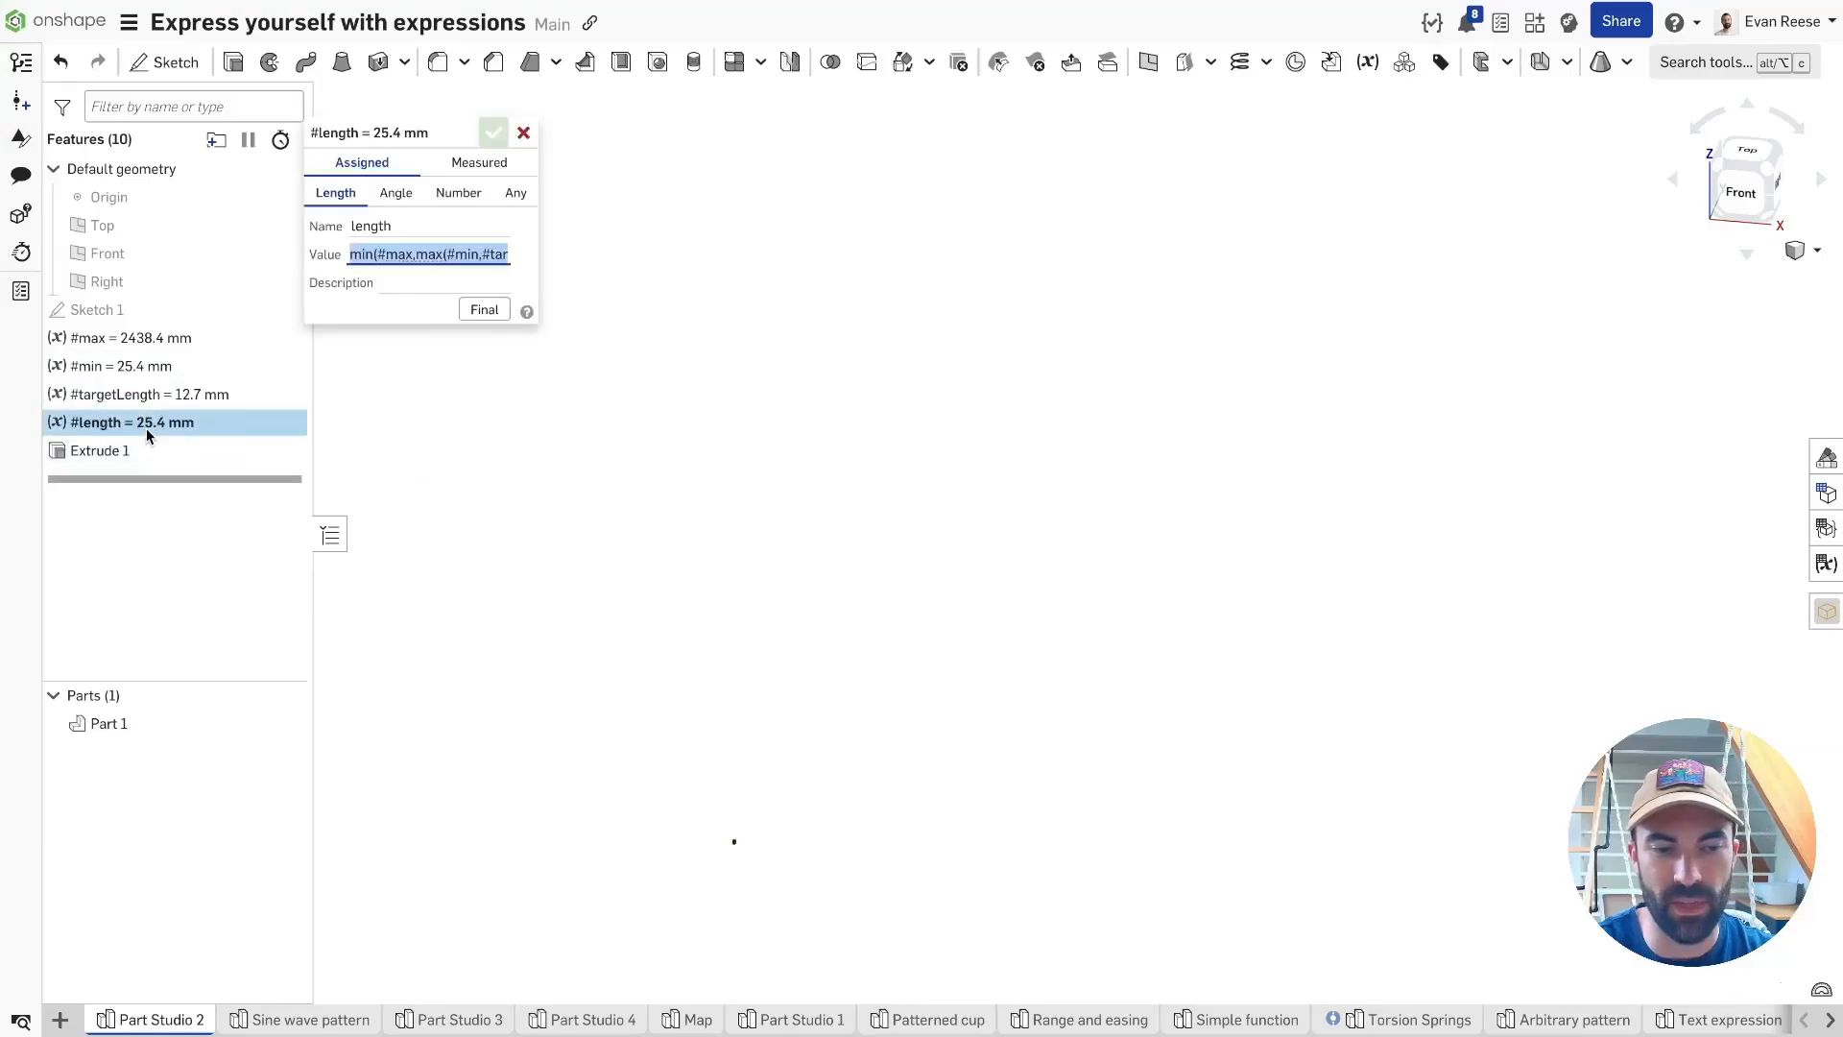
{"action": "left_click_drag", "start_coordinate": [536, 226], "coordinate": [785, 216]}
{"action": "left_click", "coordinate": [605, 258]}
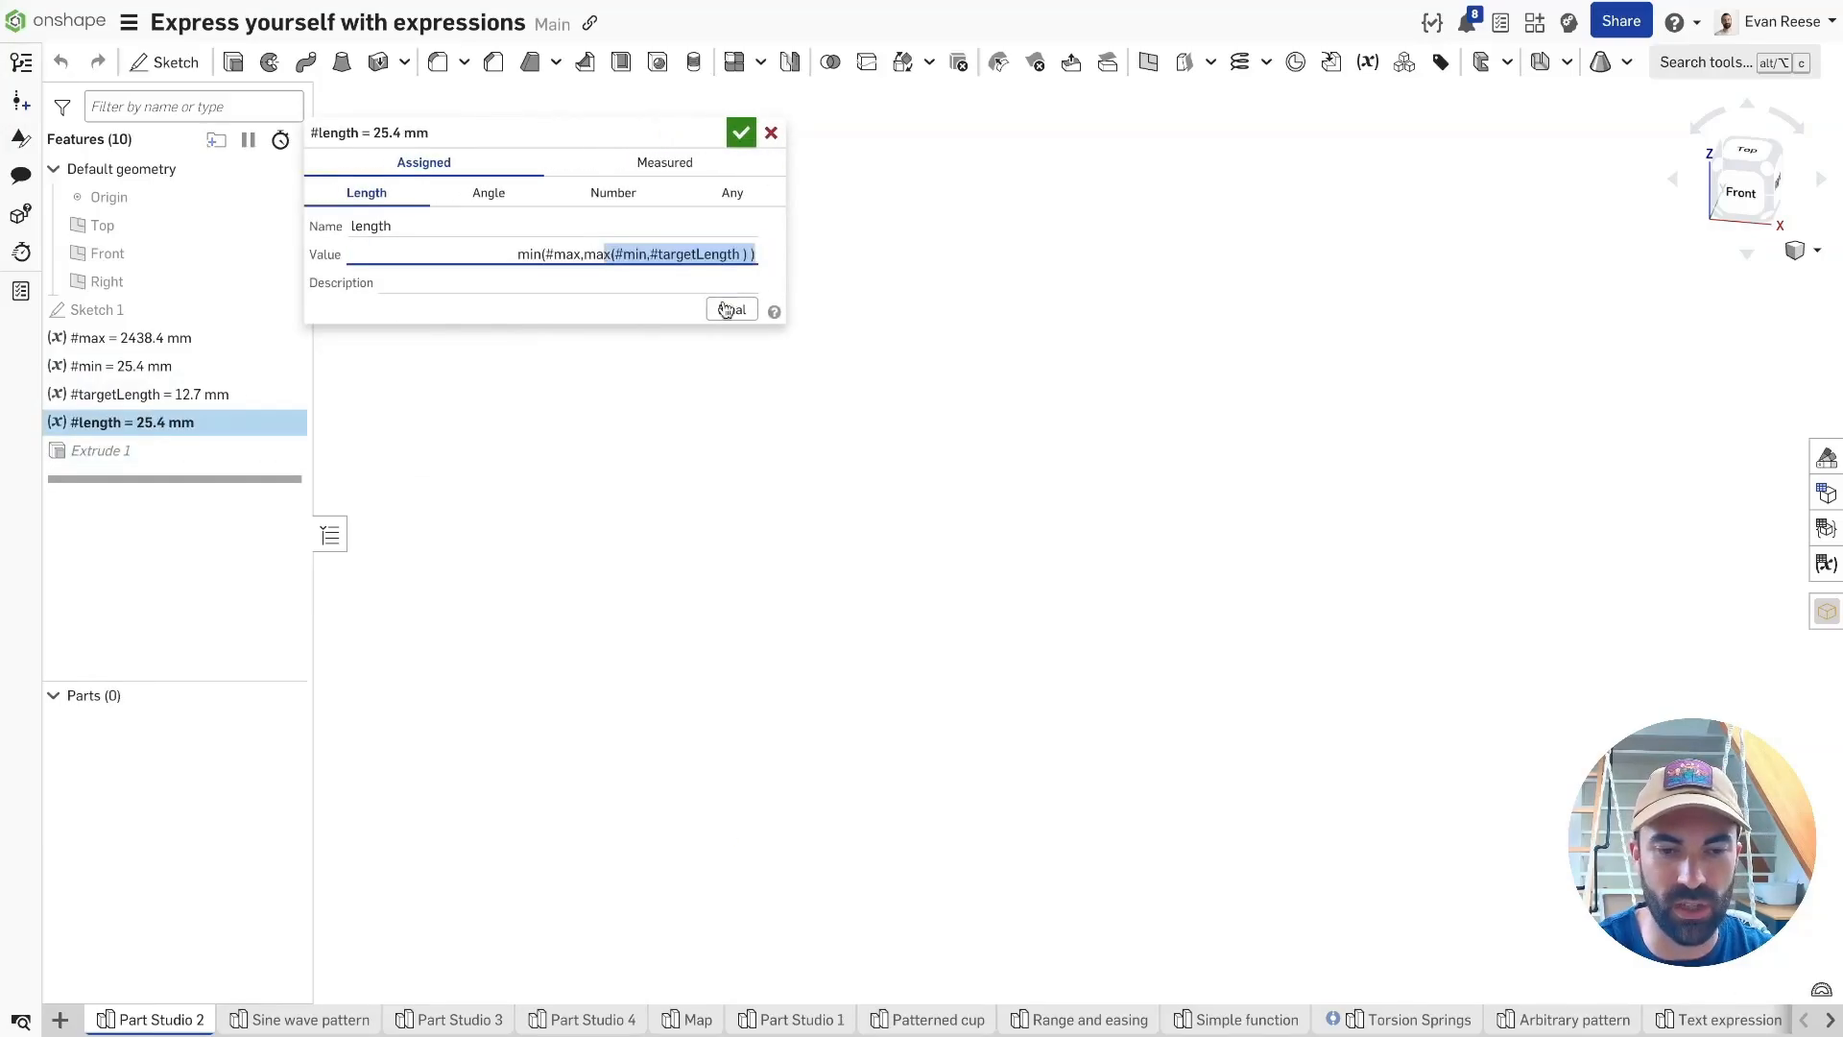
{"action": "left_click", "coordinate": [740, 254]}
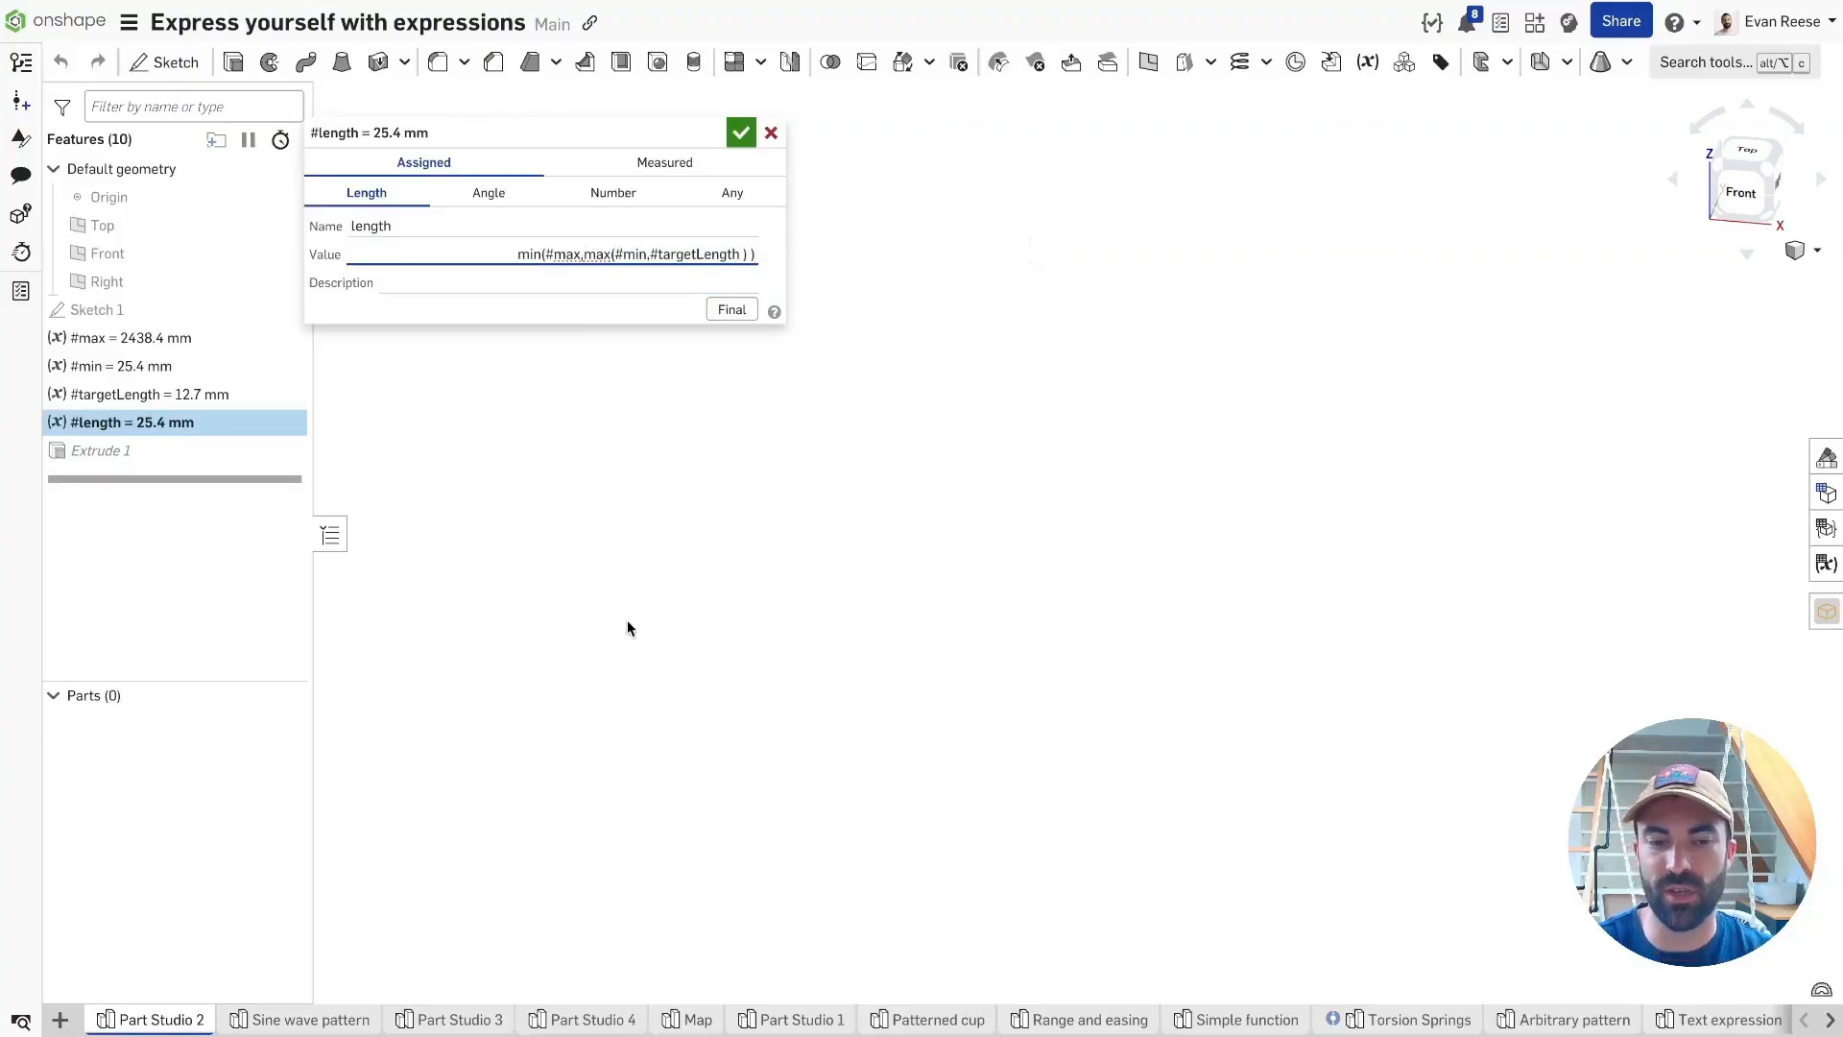
Replace the length variable's value with clamp(#targetLength, #min,#max), accept it and review the expression.
{"action": "key", "text": "ctrl+a"}
{"action": "key", "text": "BackSpace"}
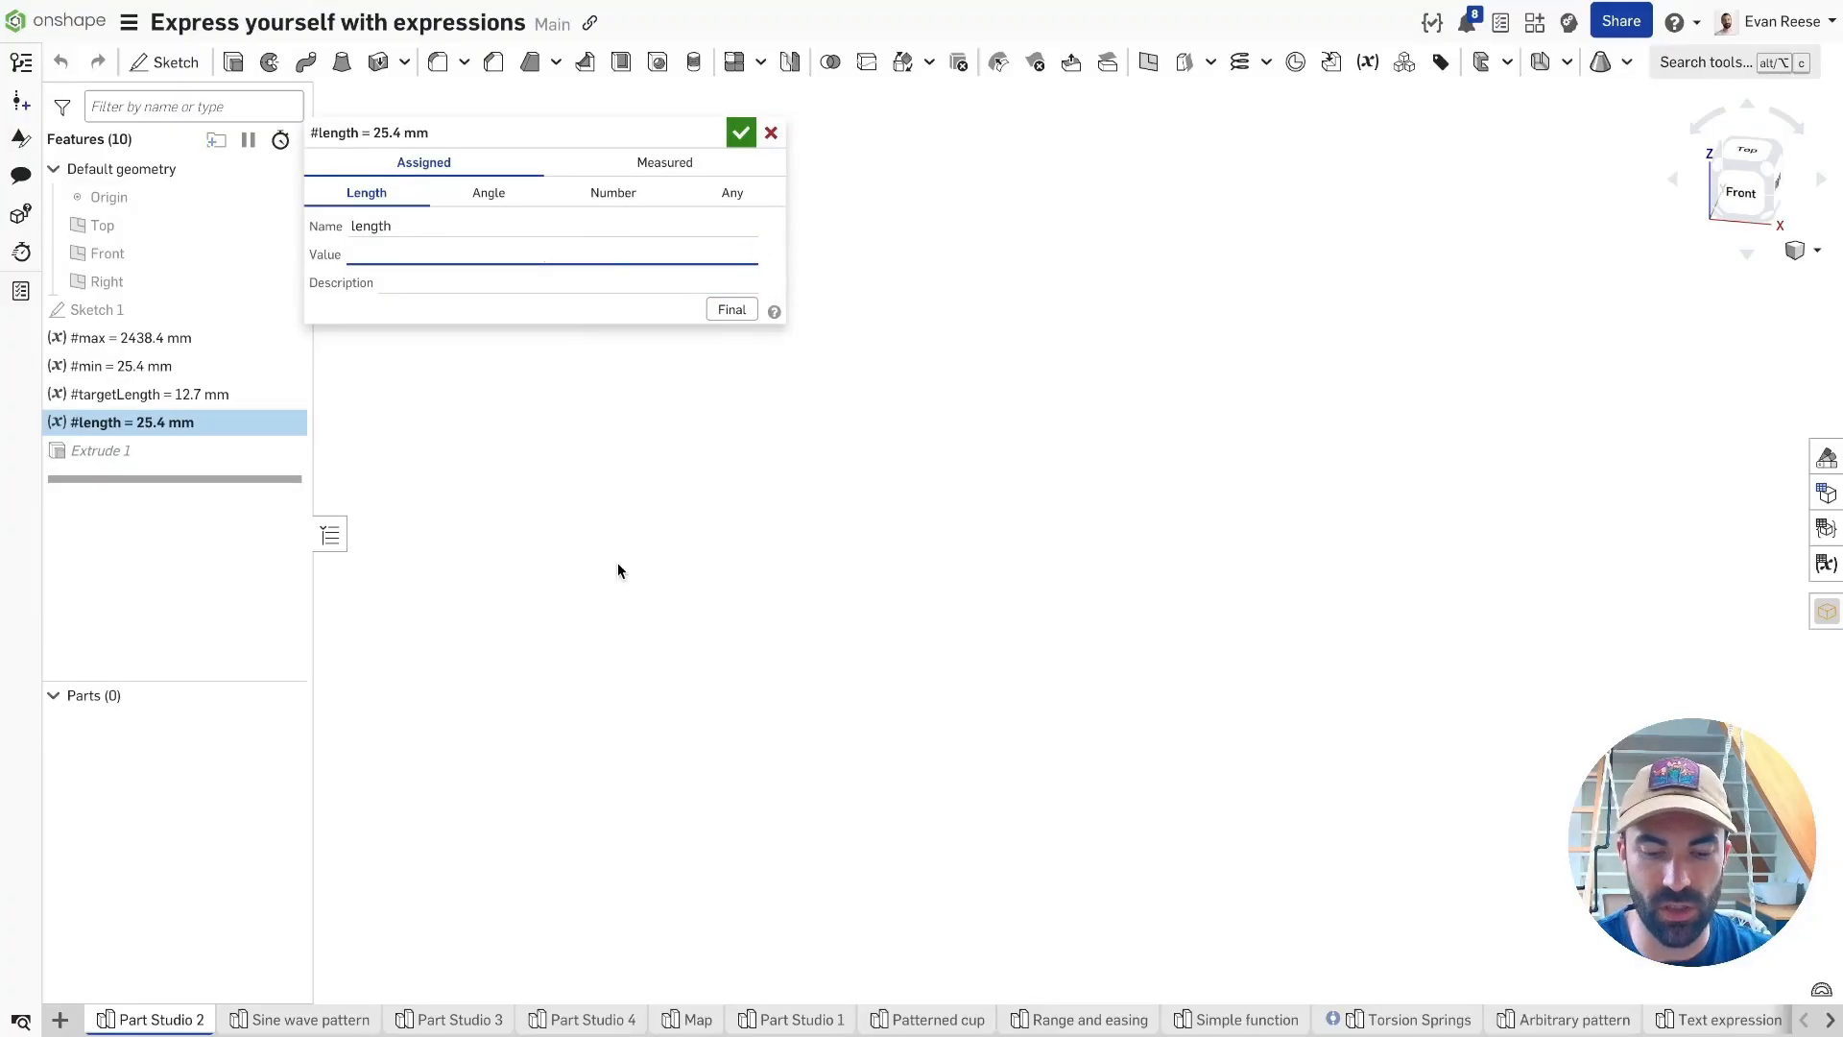
{"action": "type", "text": "clamp"}
{"action": "key", "text": "Return"}
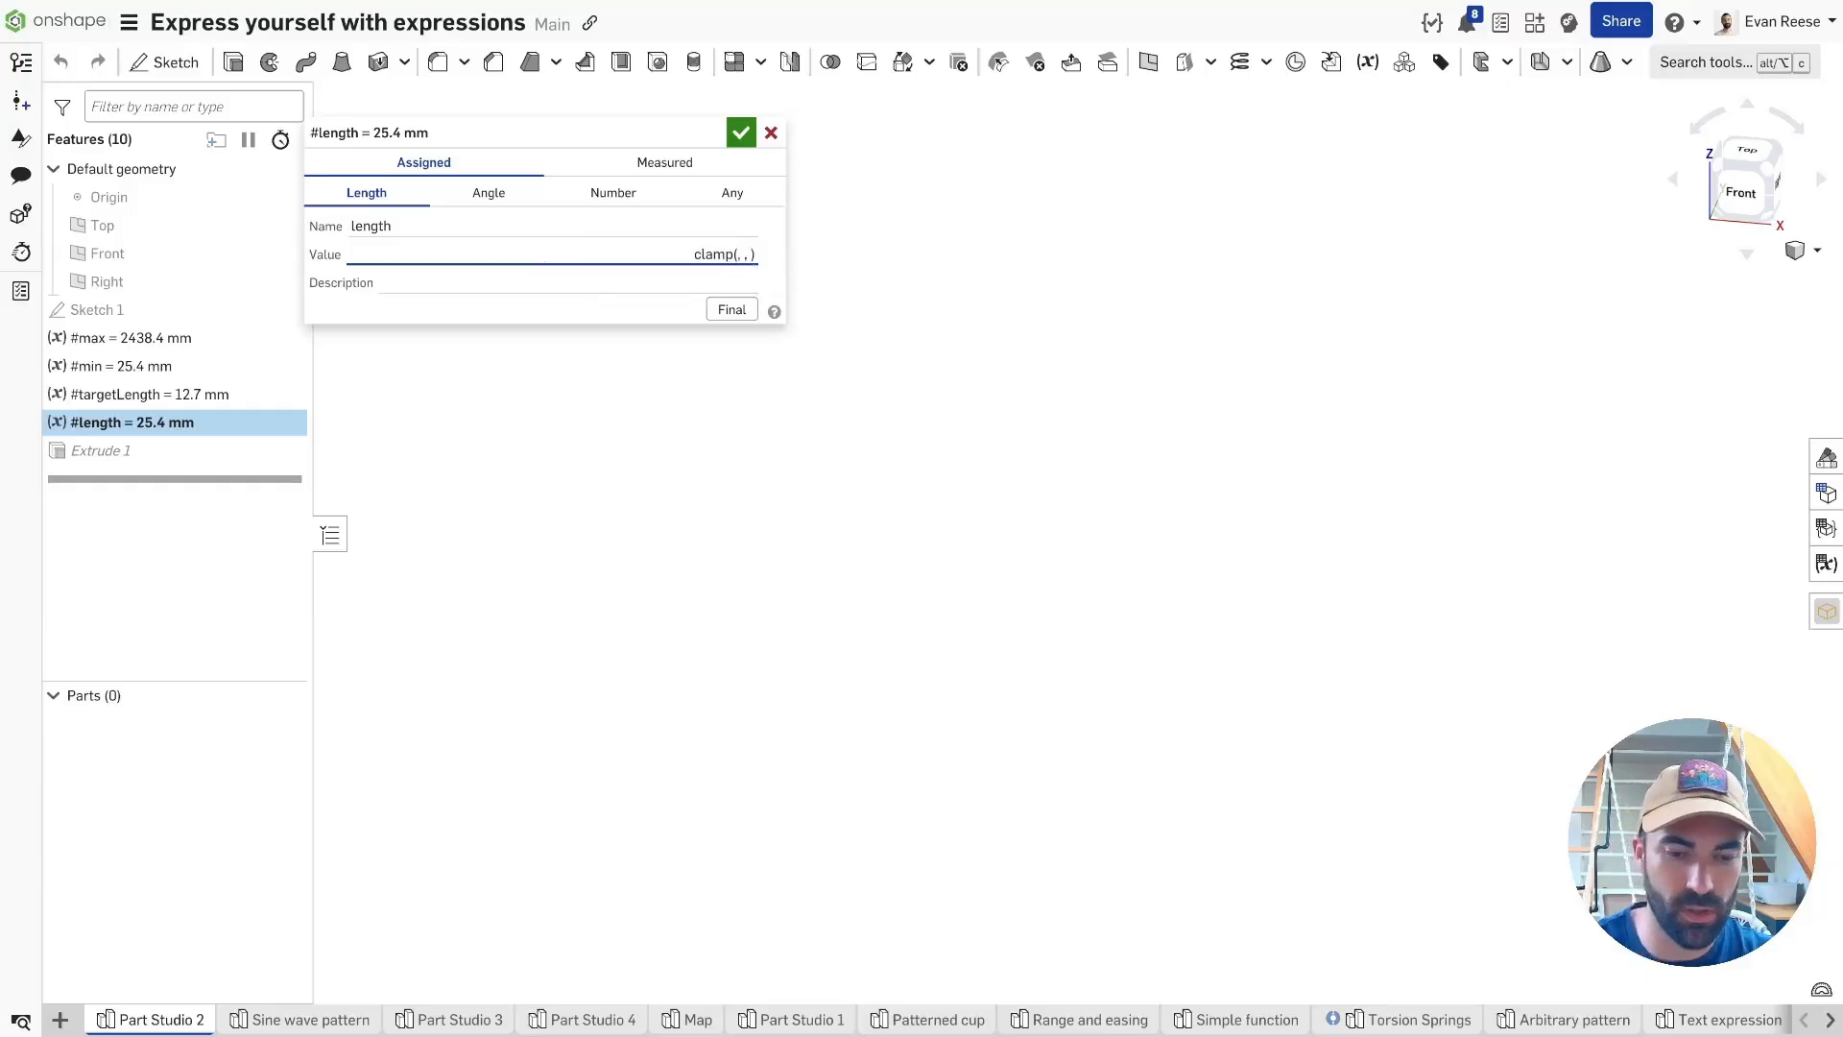
{"action": "type", "text": "#t"}
{"action": "key", "text": "Return"}
{"action": "key", "text": "Tab"}
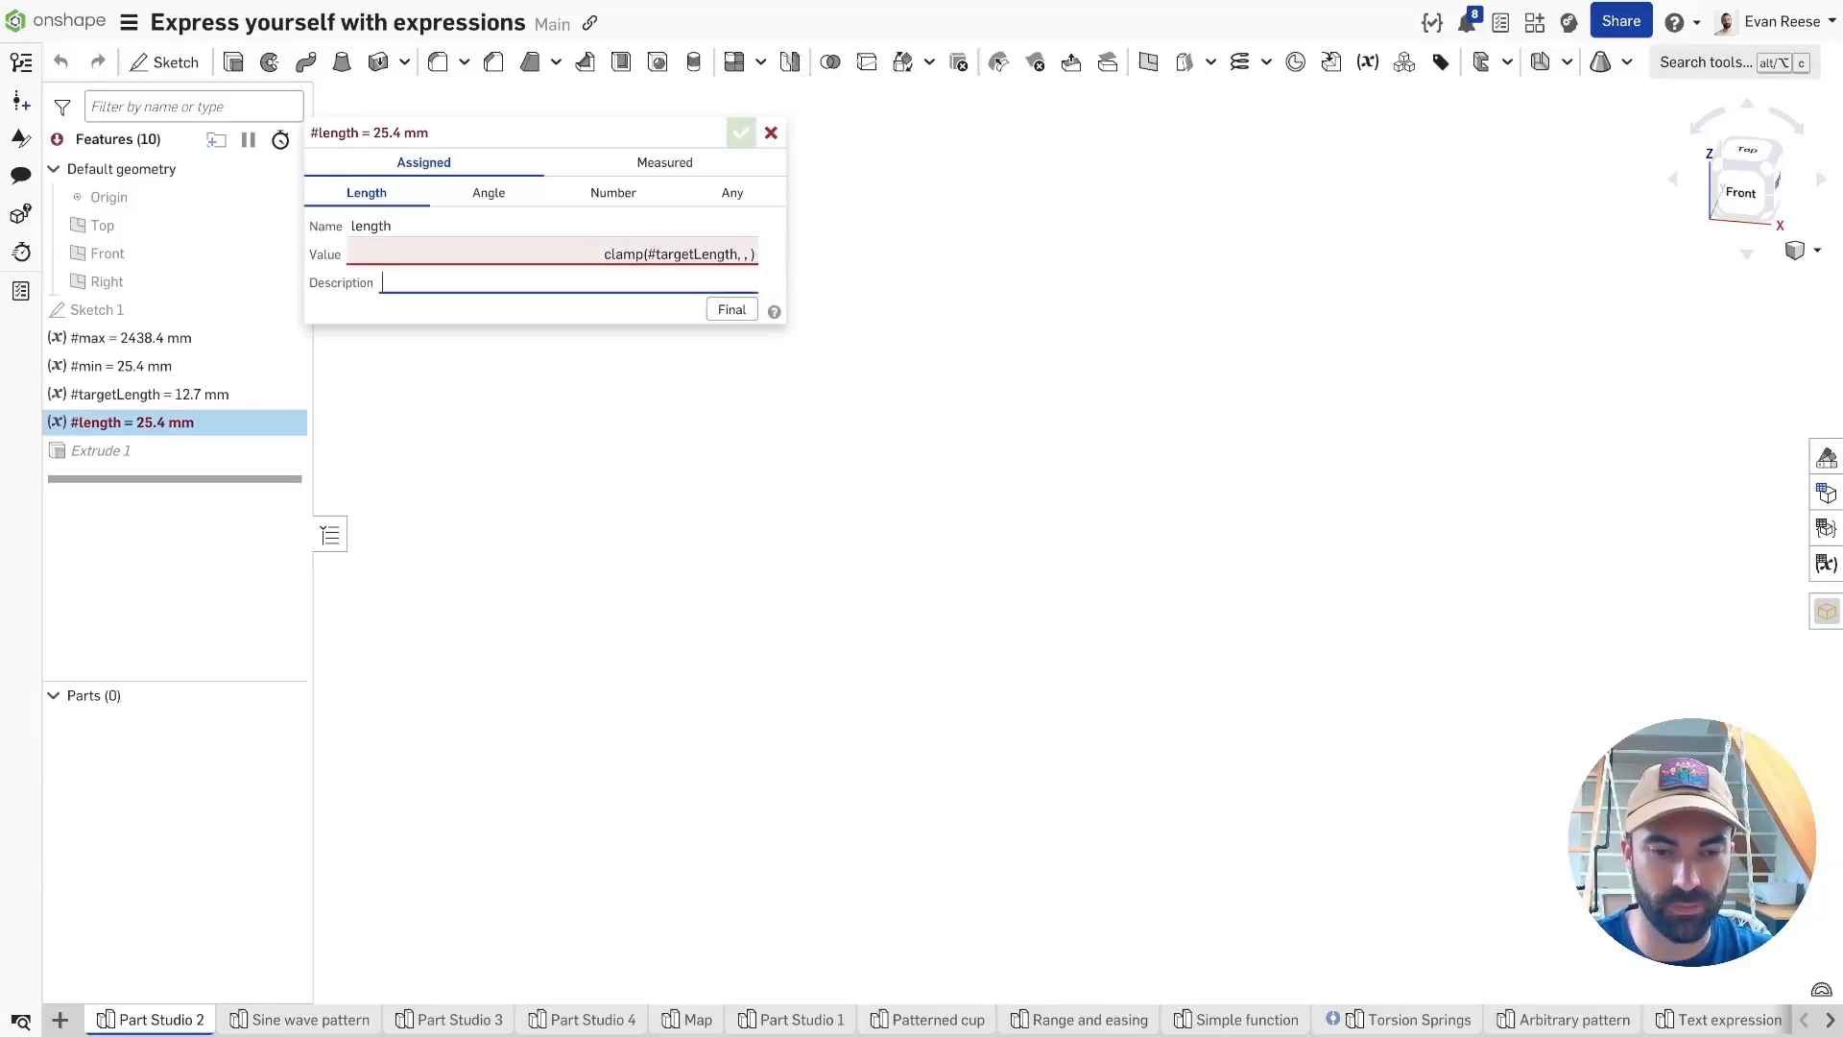
{"action": "left_click", "coordinate": [744, 253]}
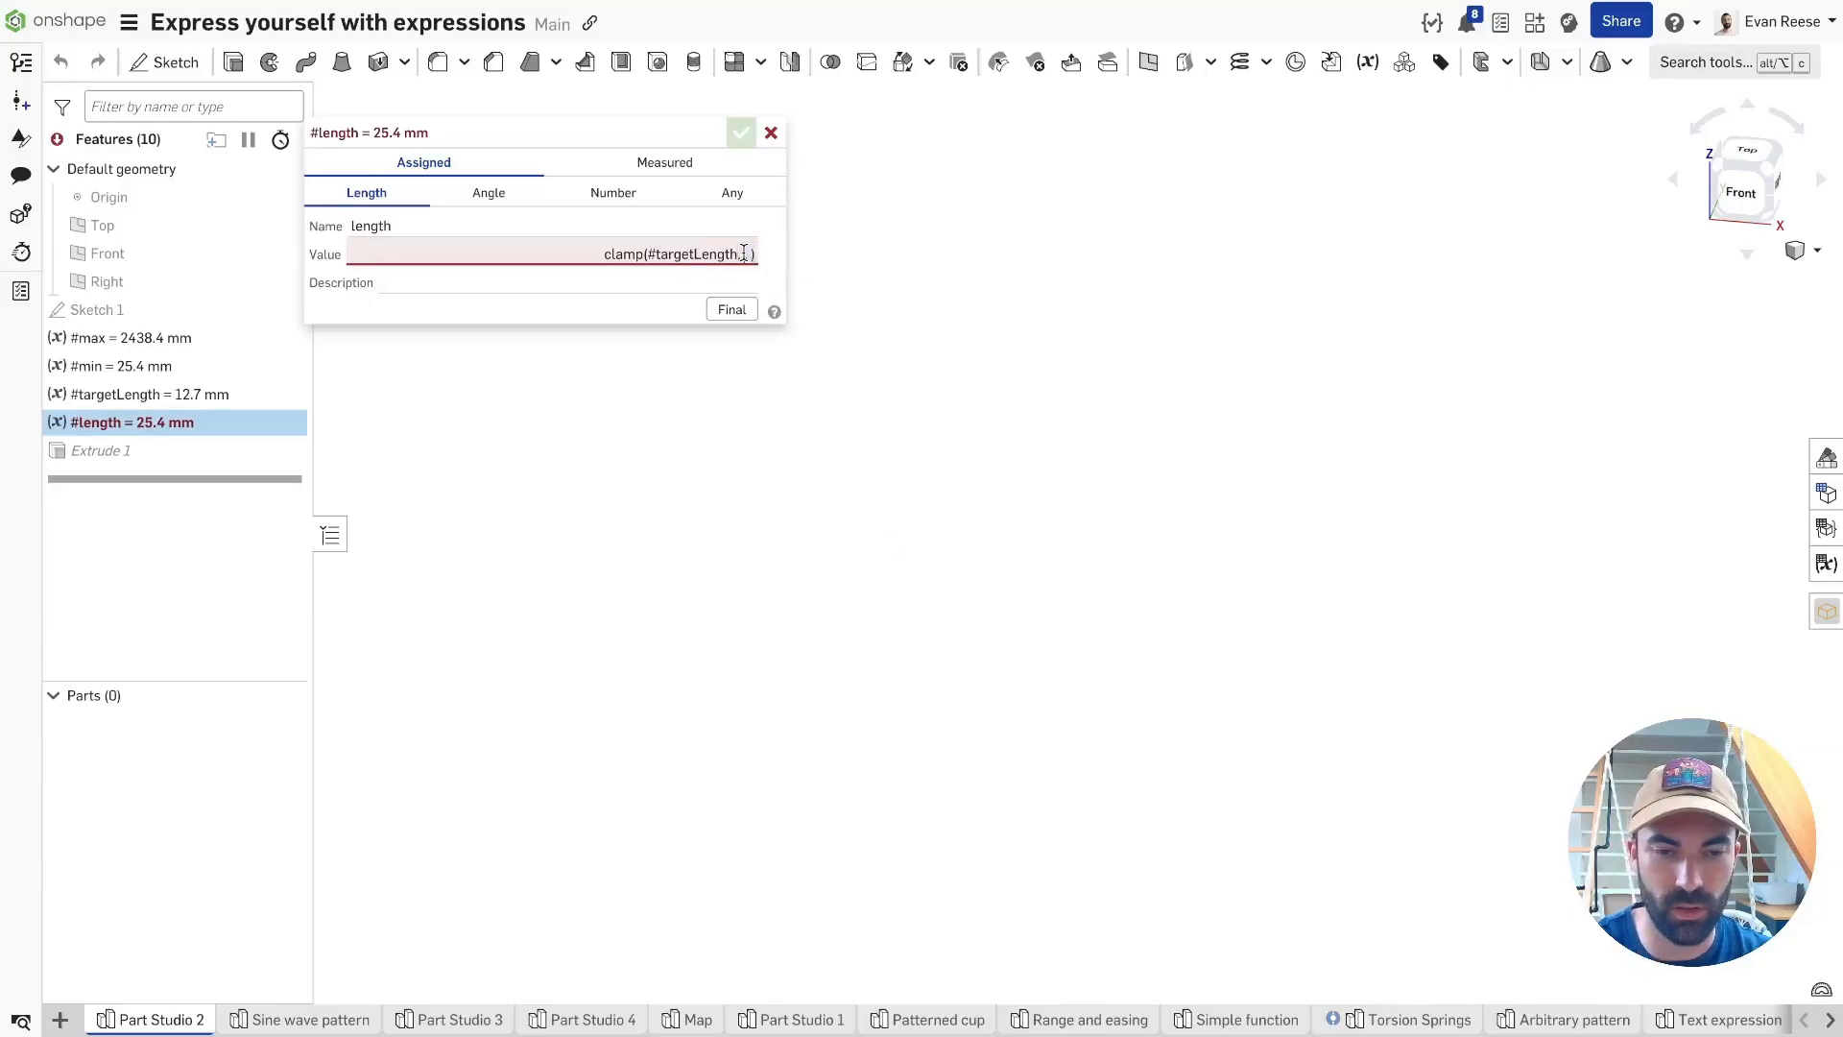
{"action": "type", "text": "#mi"}
{"action": "key", "text": "Return"}
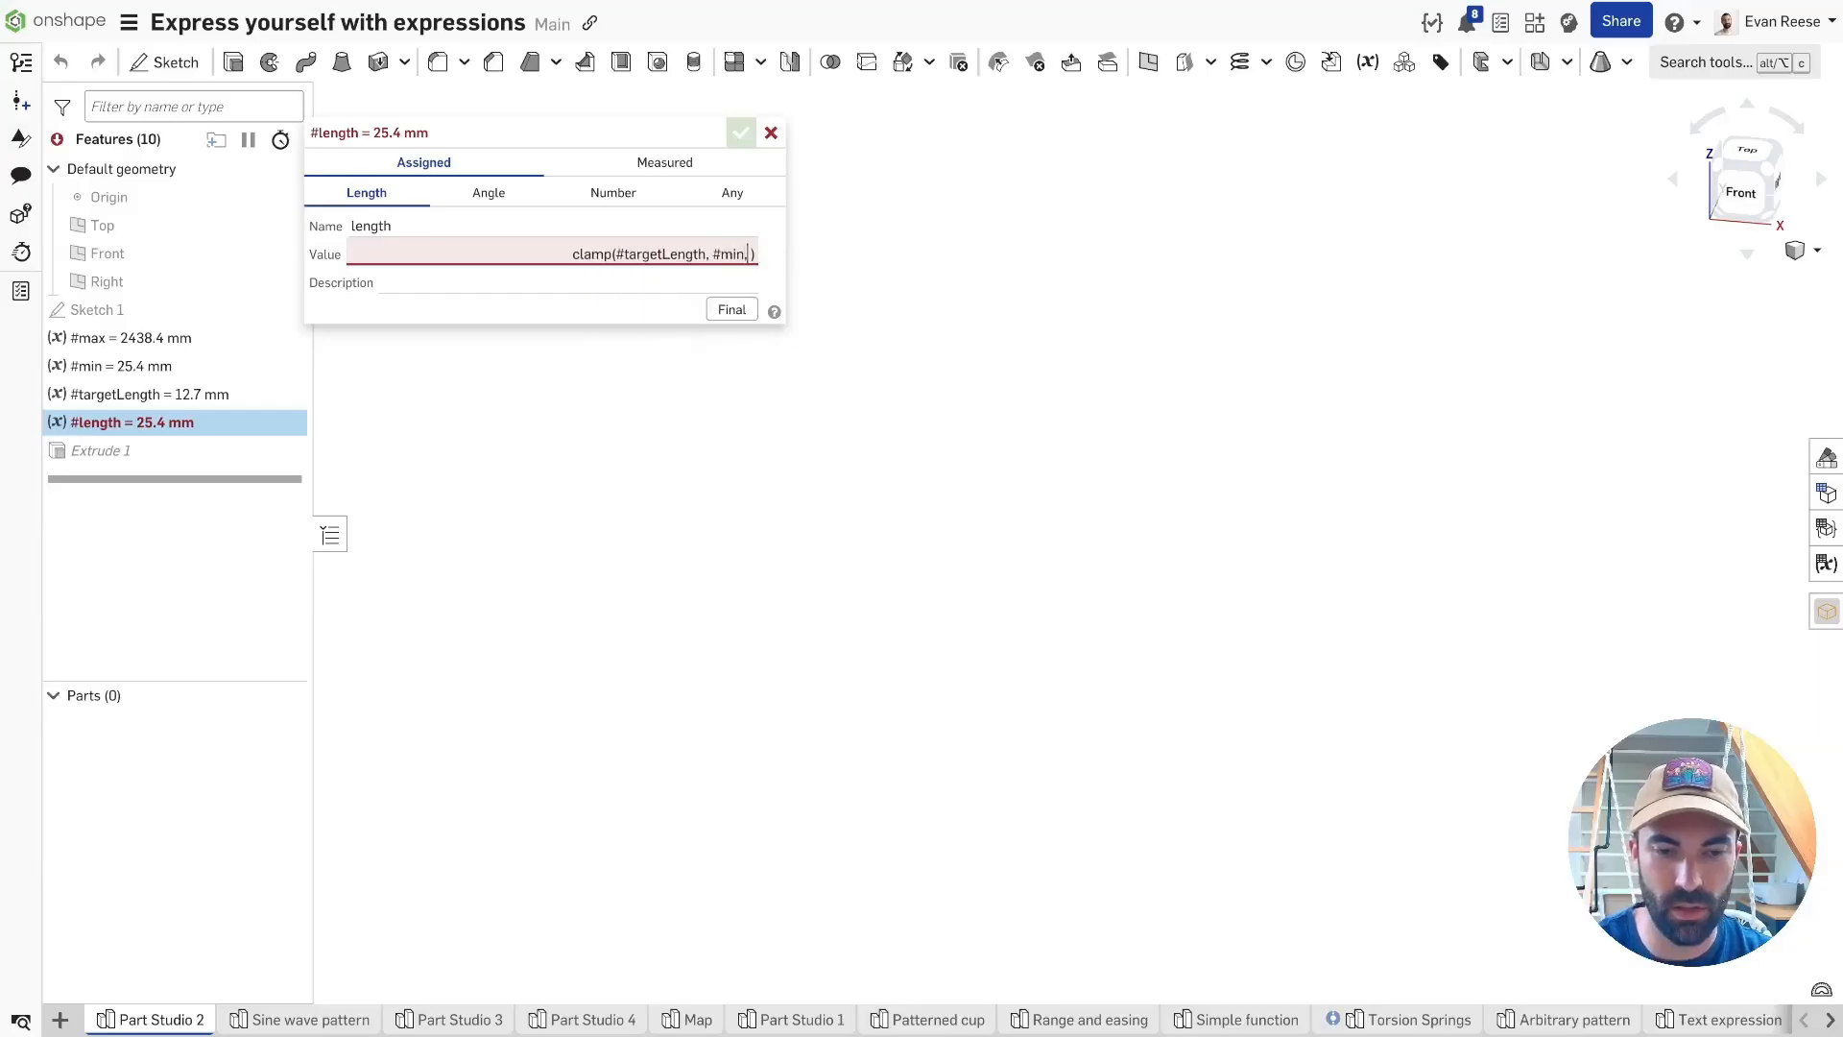
{"action": "type", "text": "max"}
{"action": "key", "text": "Return"}
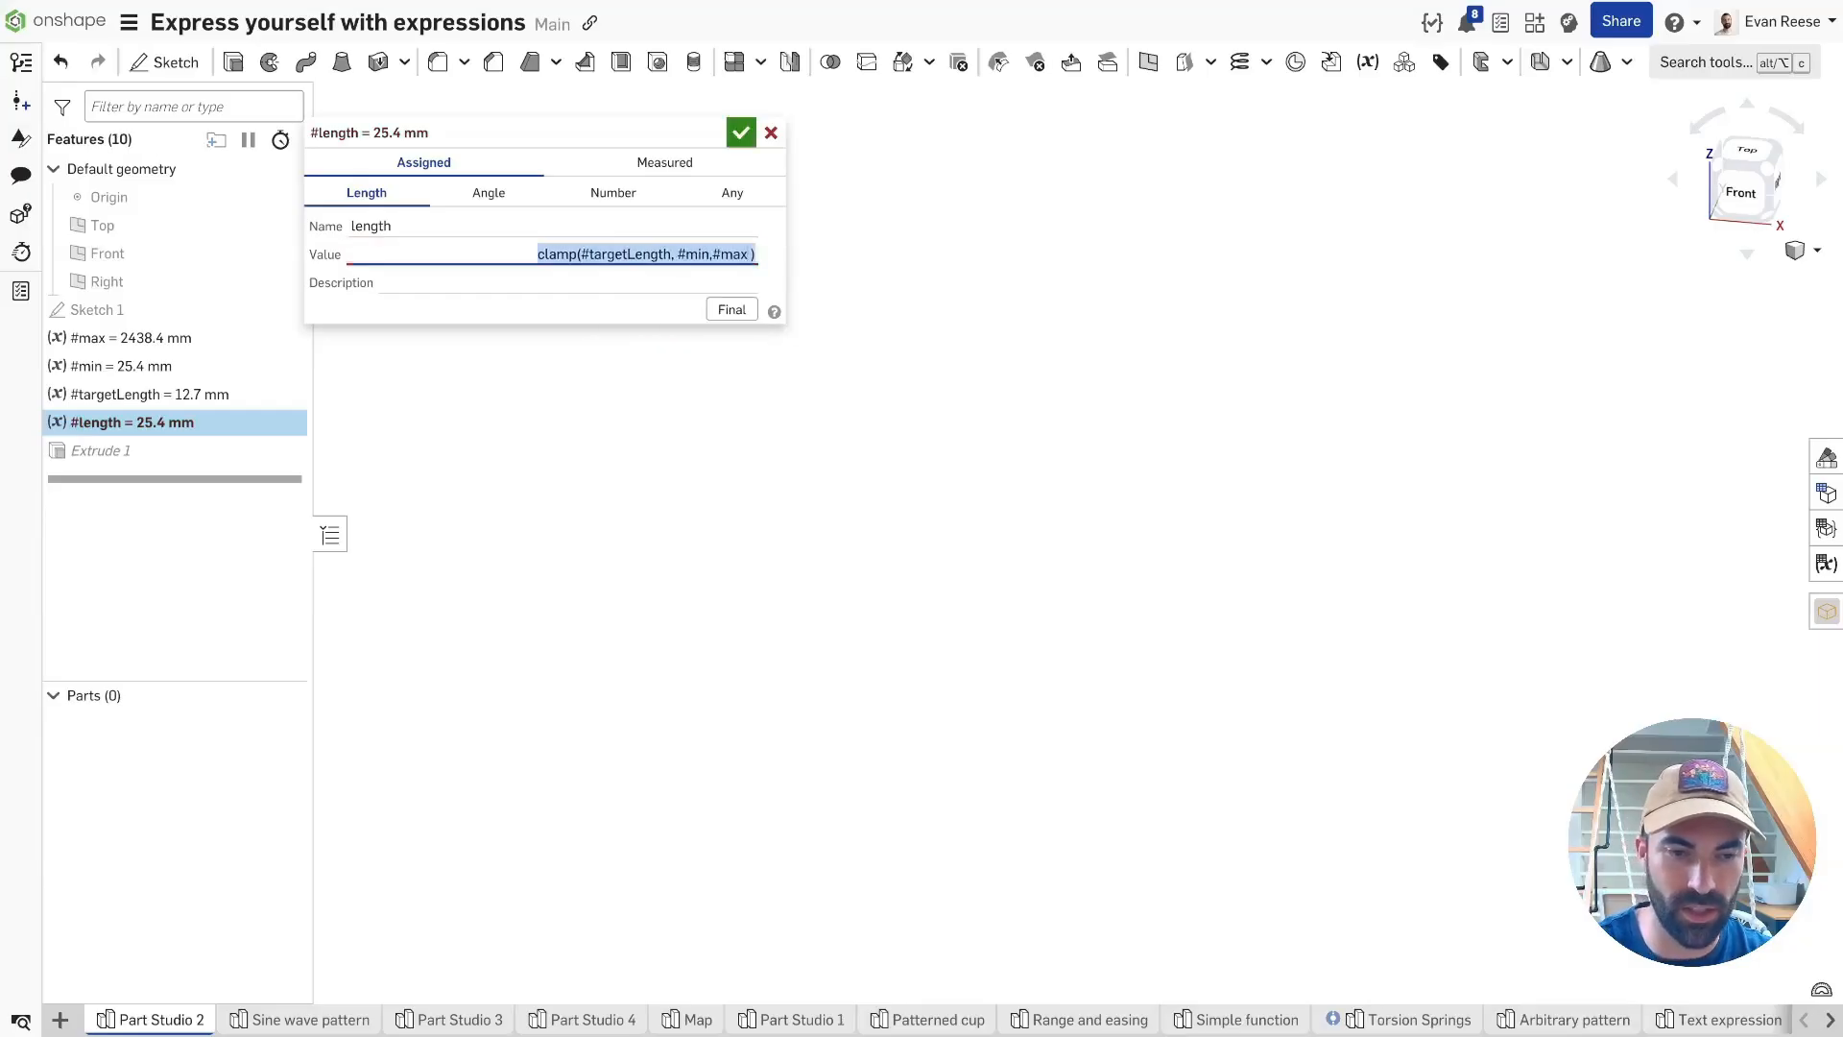
{"action": "left_click", "coordinate": [737, 137]}
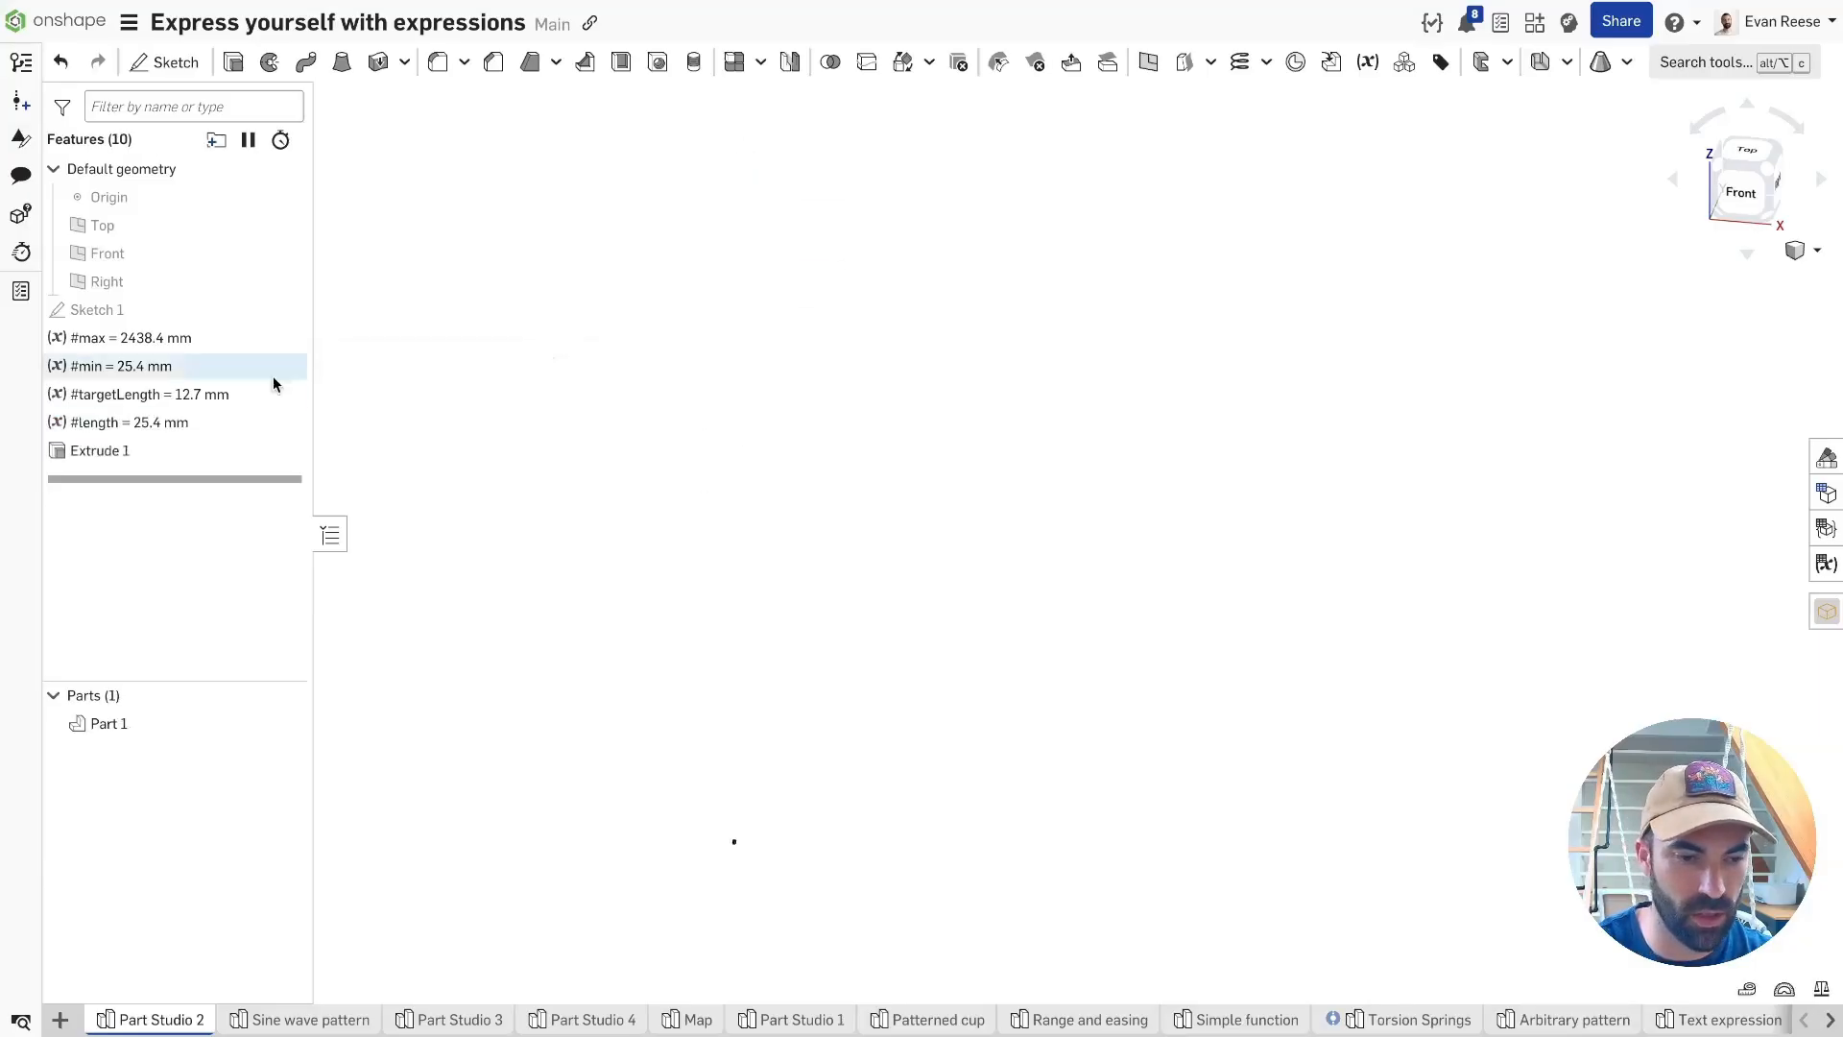
{"action": "double_click", "coordinate": [119, 429]}
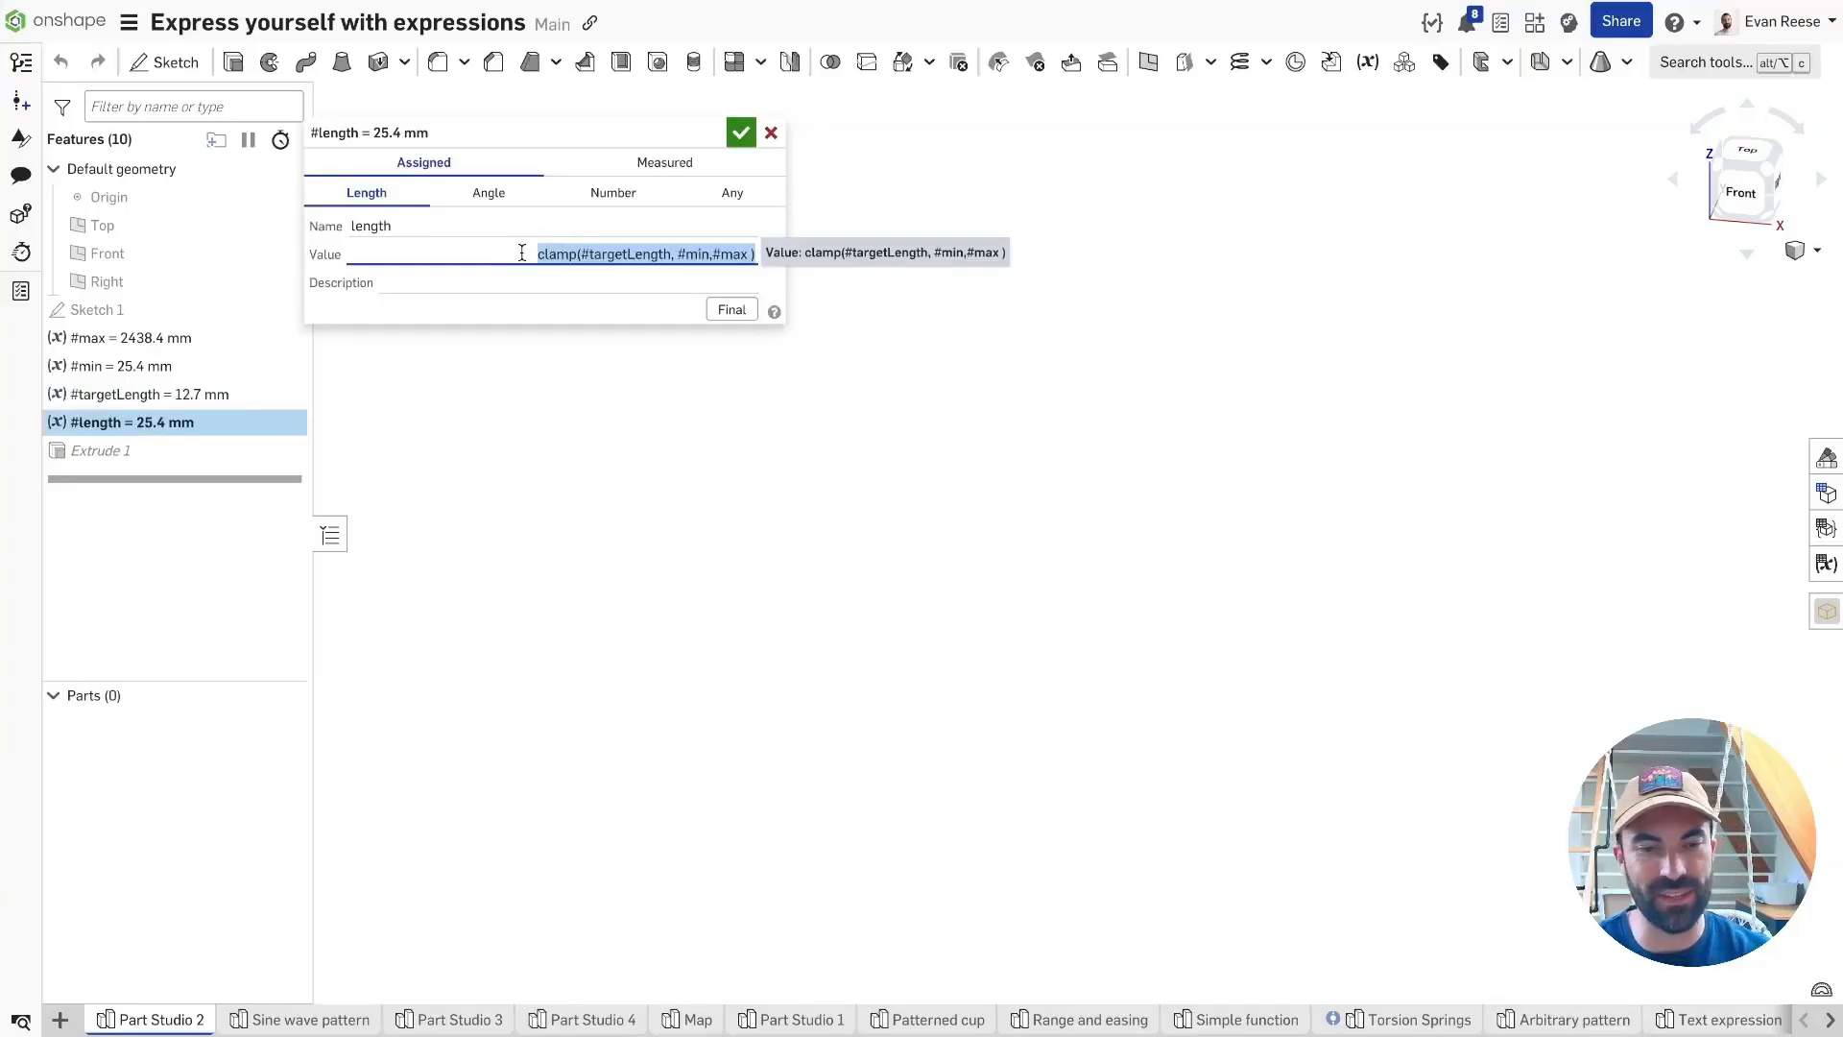
{"action": "key", "text": "Escape"}
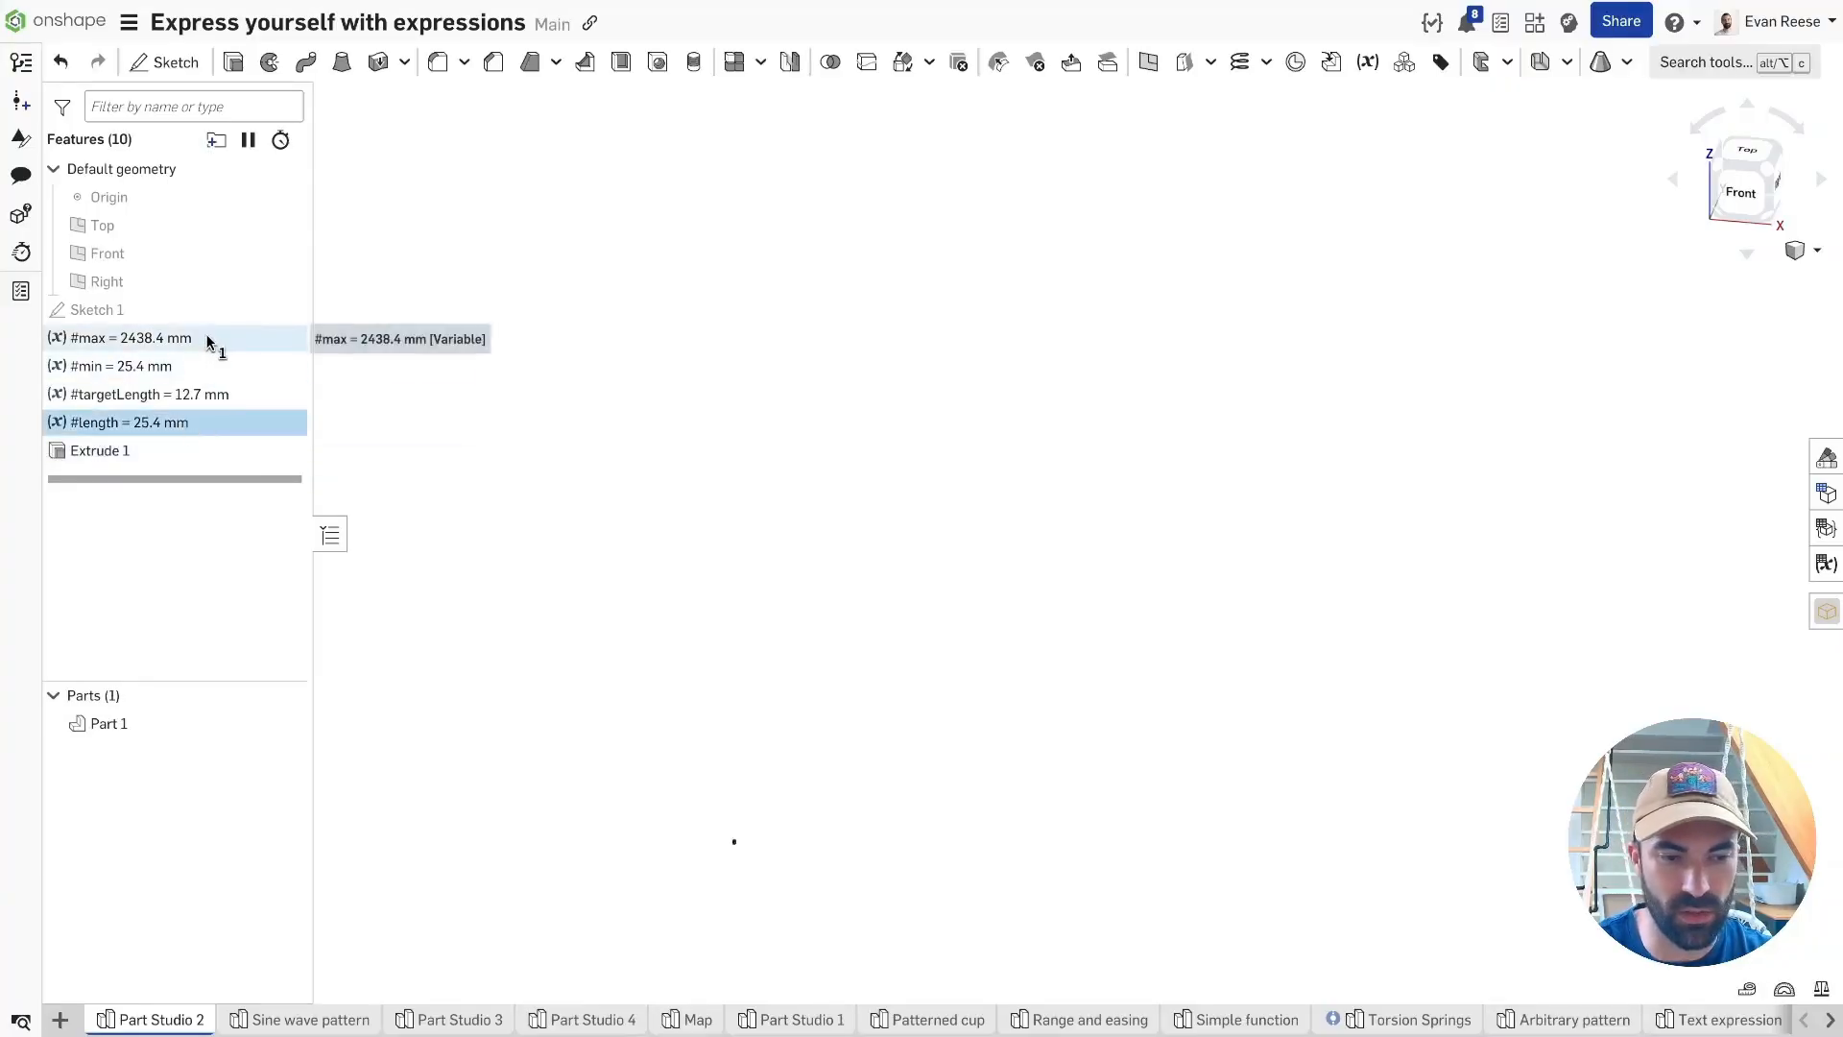
Delete the max, min and targetLength variables from the feature list.
{"action": "left_click", "coordinate": [178, 392]}
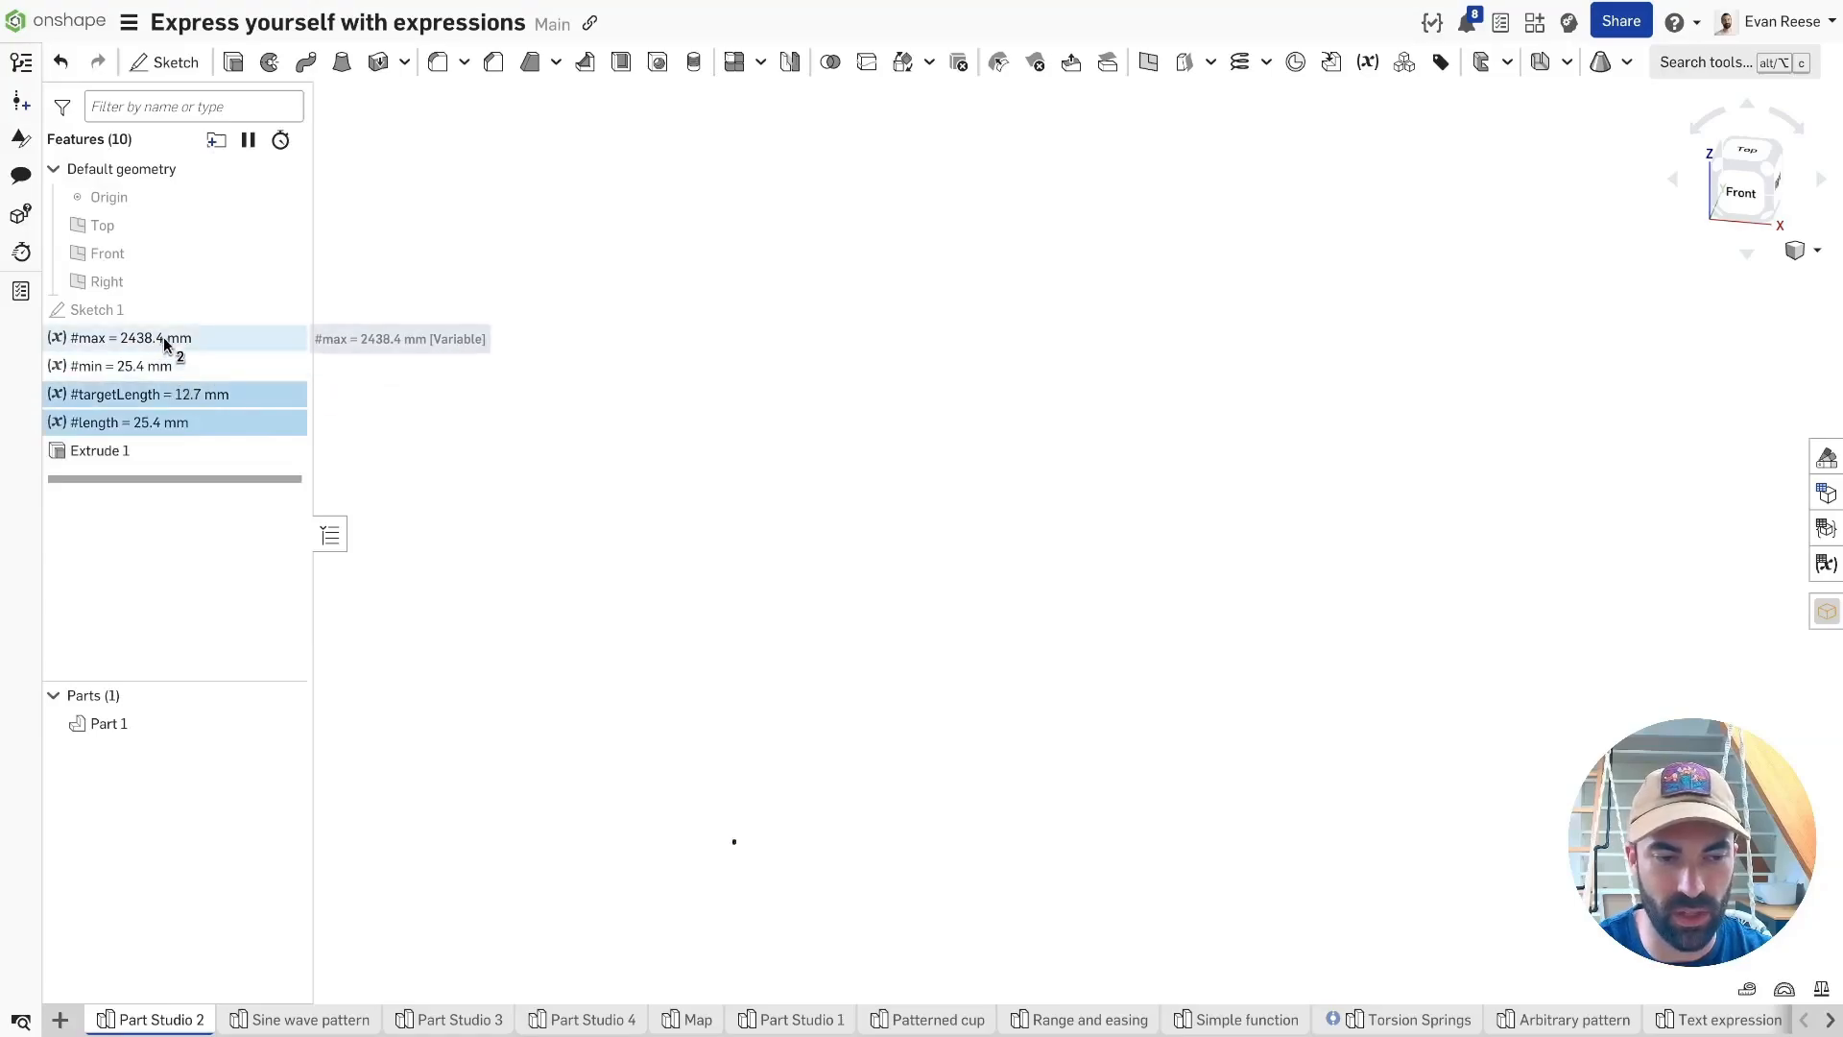
{"action": "left_click", "coordinate": [338, 337]}
{"action": "left_click", "coordinate": [166, 342]}
{"action": "left_click", "coordinate": [125, 397], "text": "shift"}
{"action": "key", "text": "Delete"}
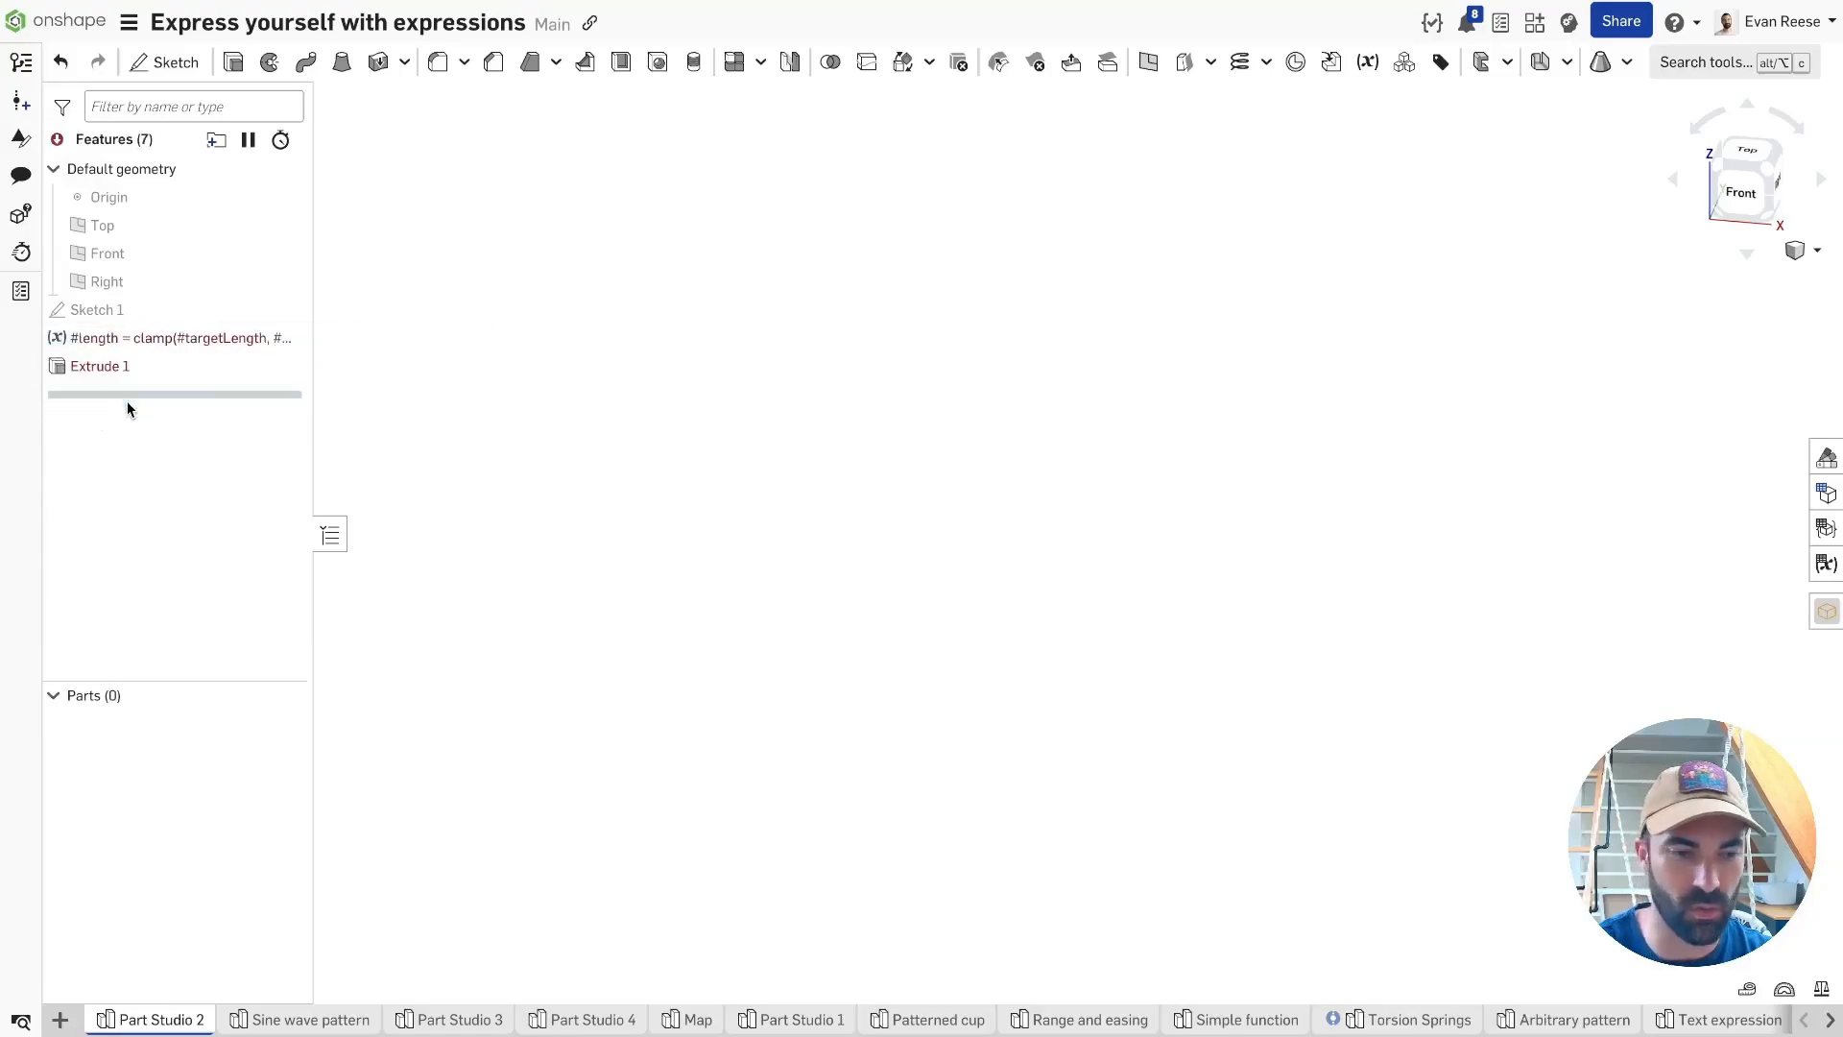
Set the length variable's value to 10 mm.
{"action": "double_click", "coordinate": [186, 336]}
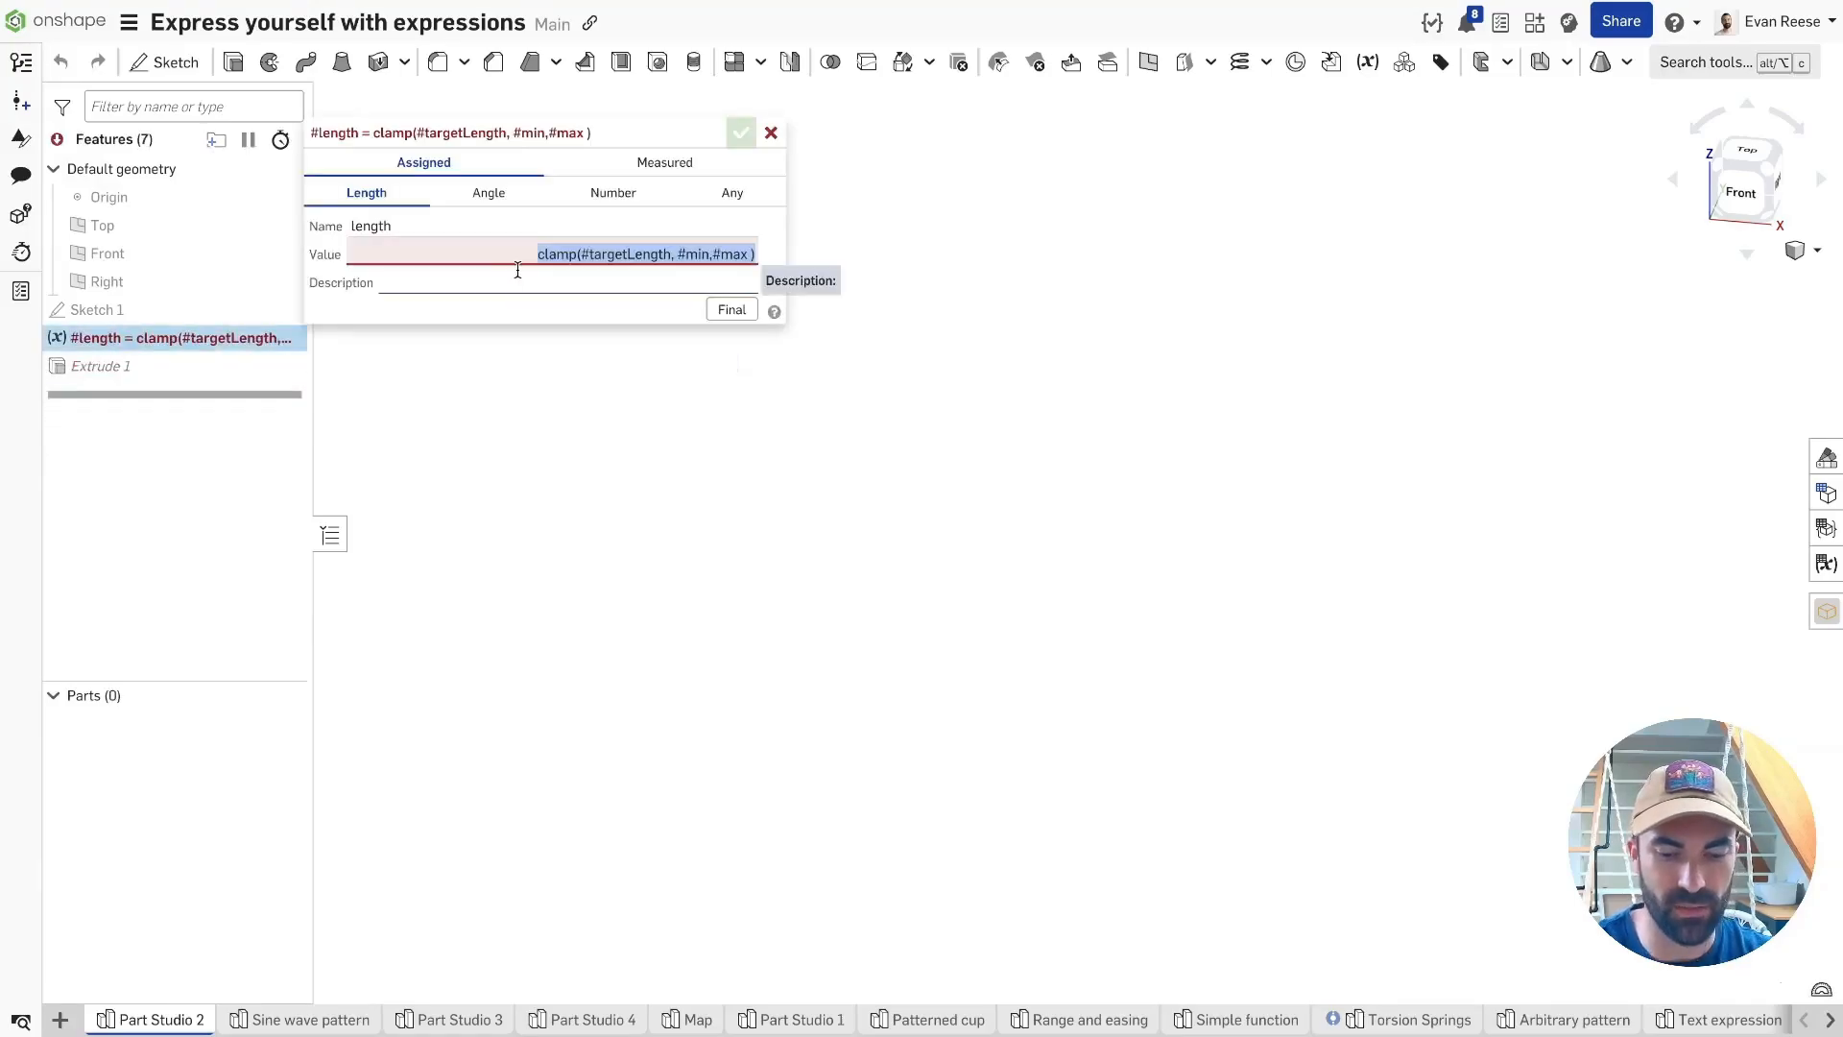
{"action": "type", "text": "10 mm"}
{"action": "key", "text": "Return"}
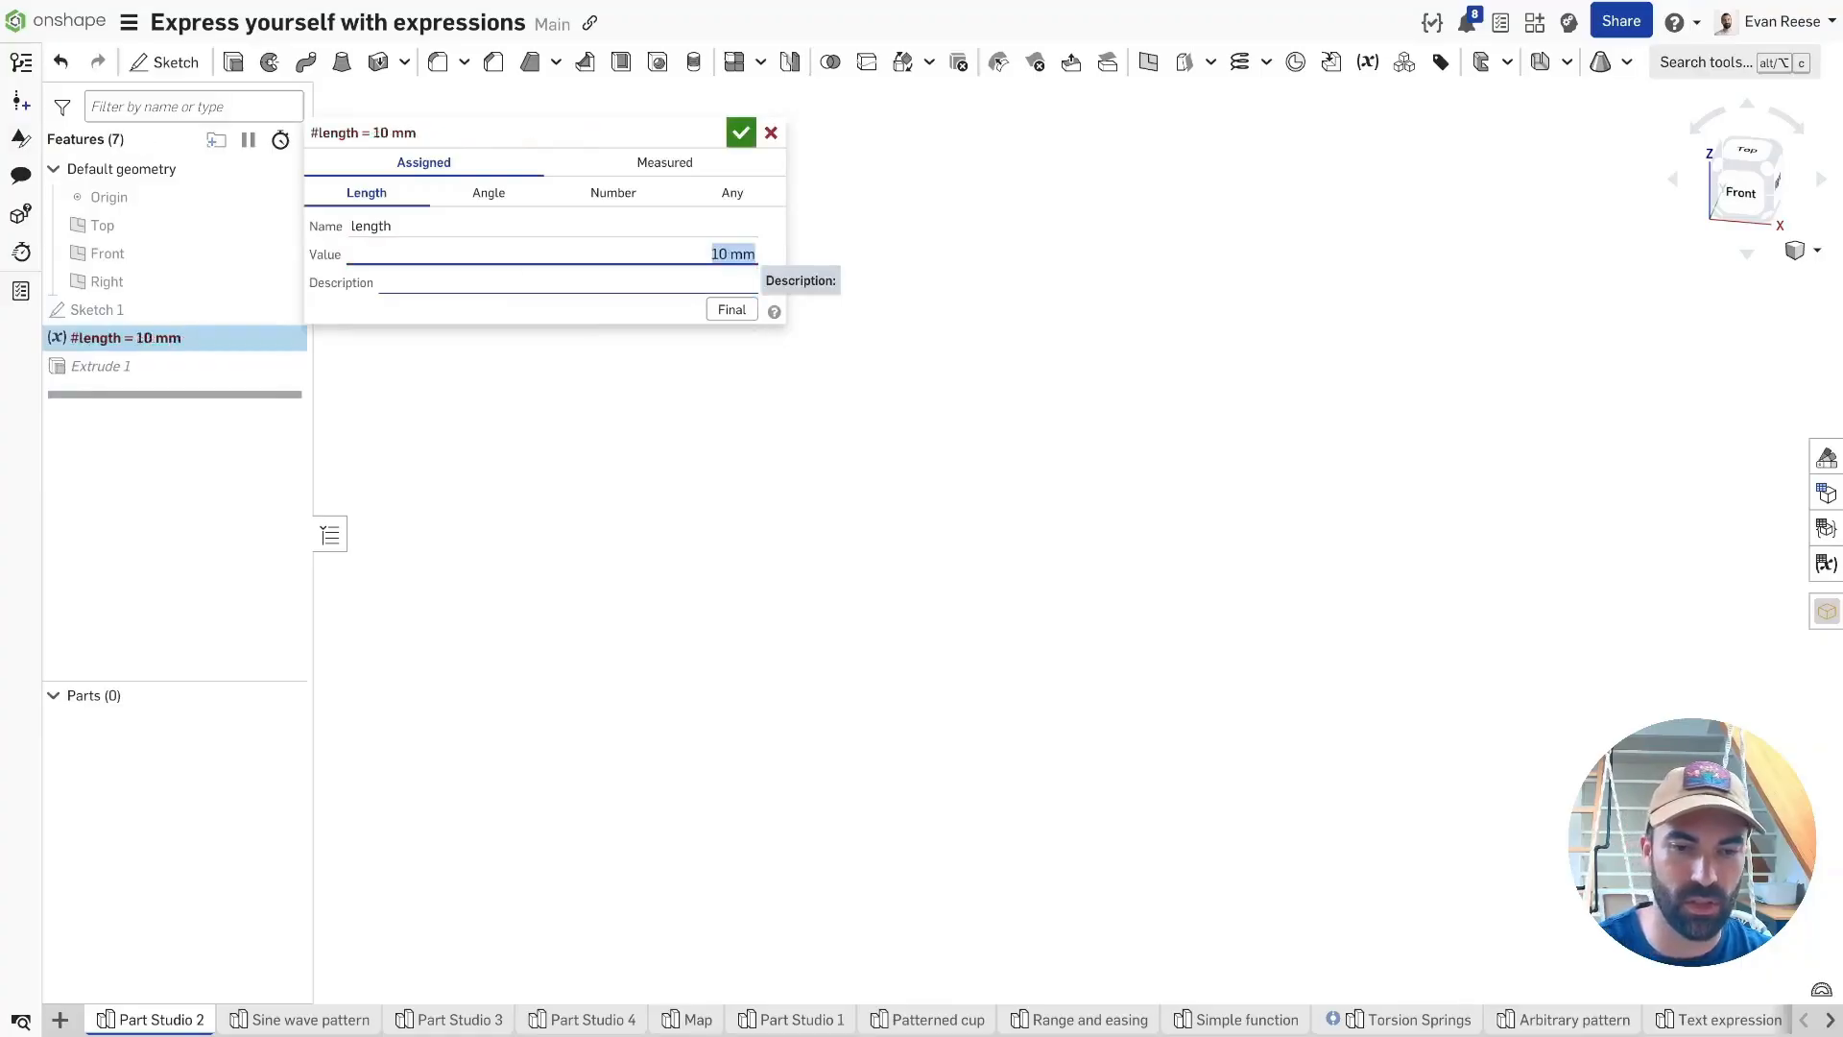
Set Extrude 1's depth to #length and accept the feature.
{"action": "double_click", "coordinate": [238, 368]}
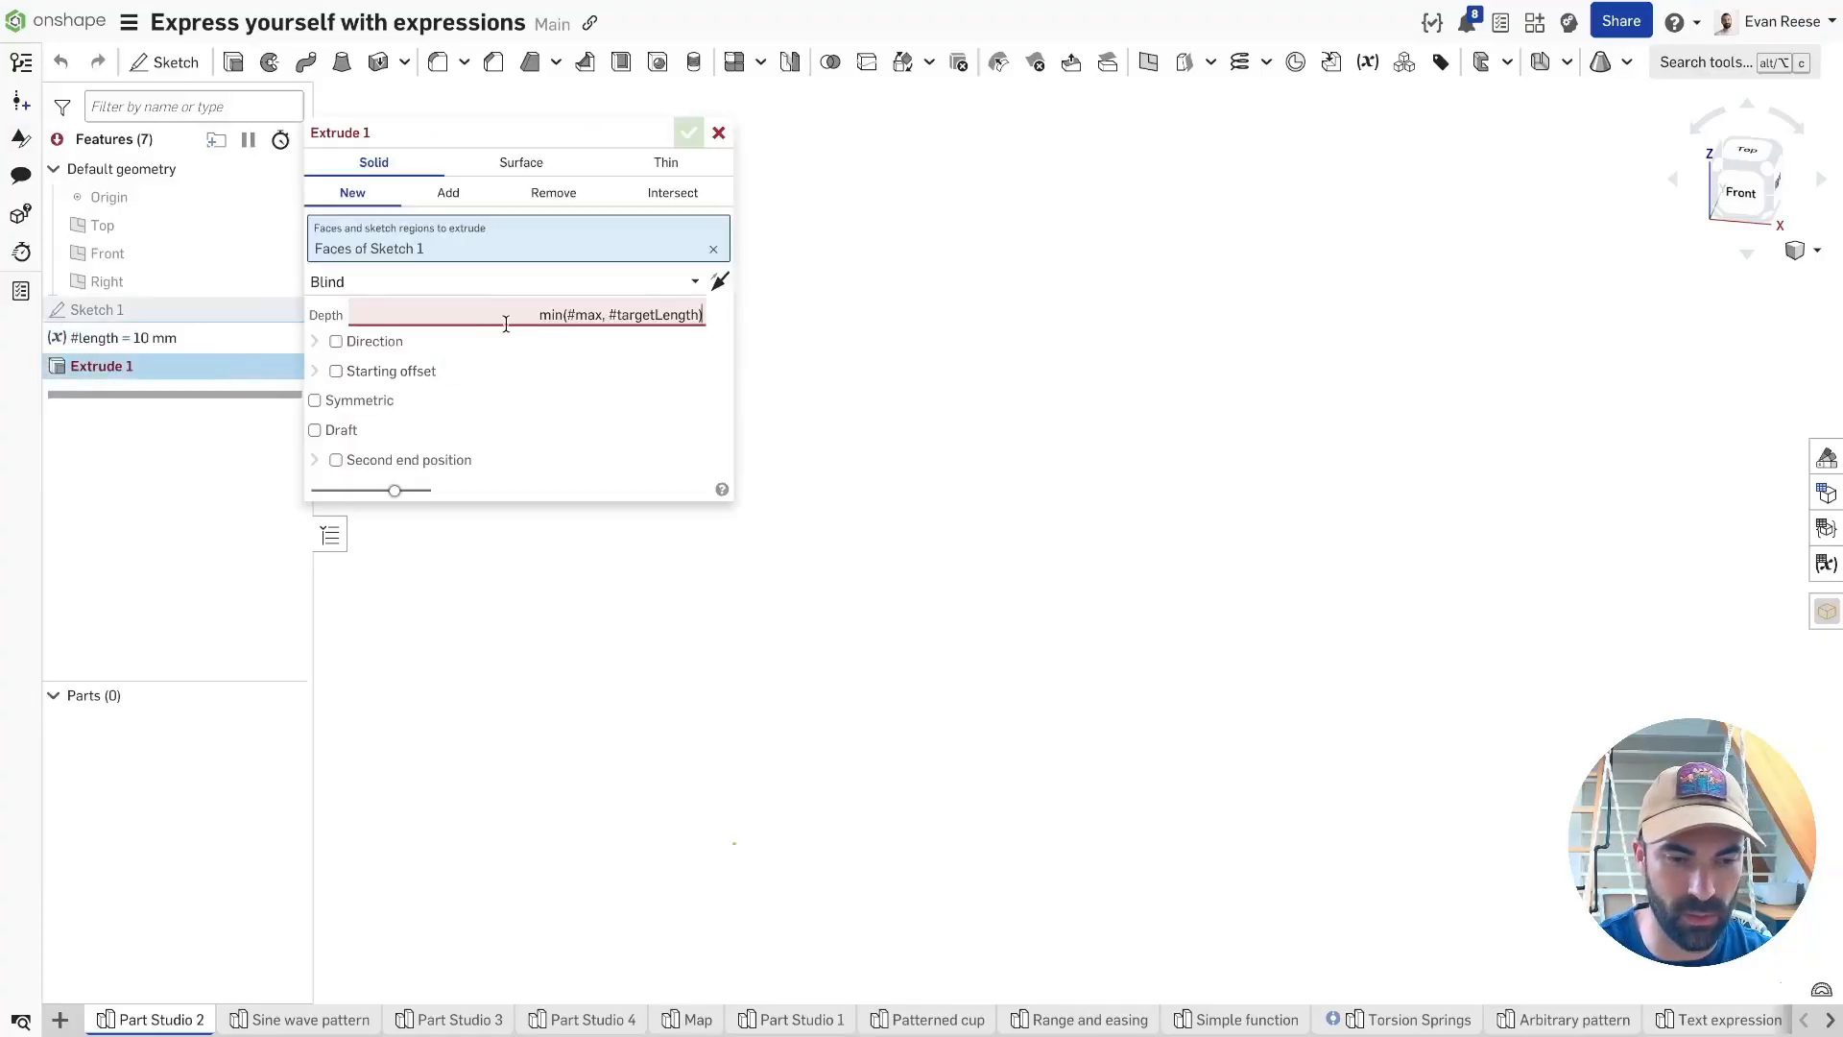
{"action": "triple_click", "coordinate": [521, 308]}
{"action": "type", "text": "#length"}
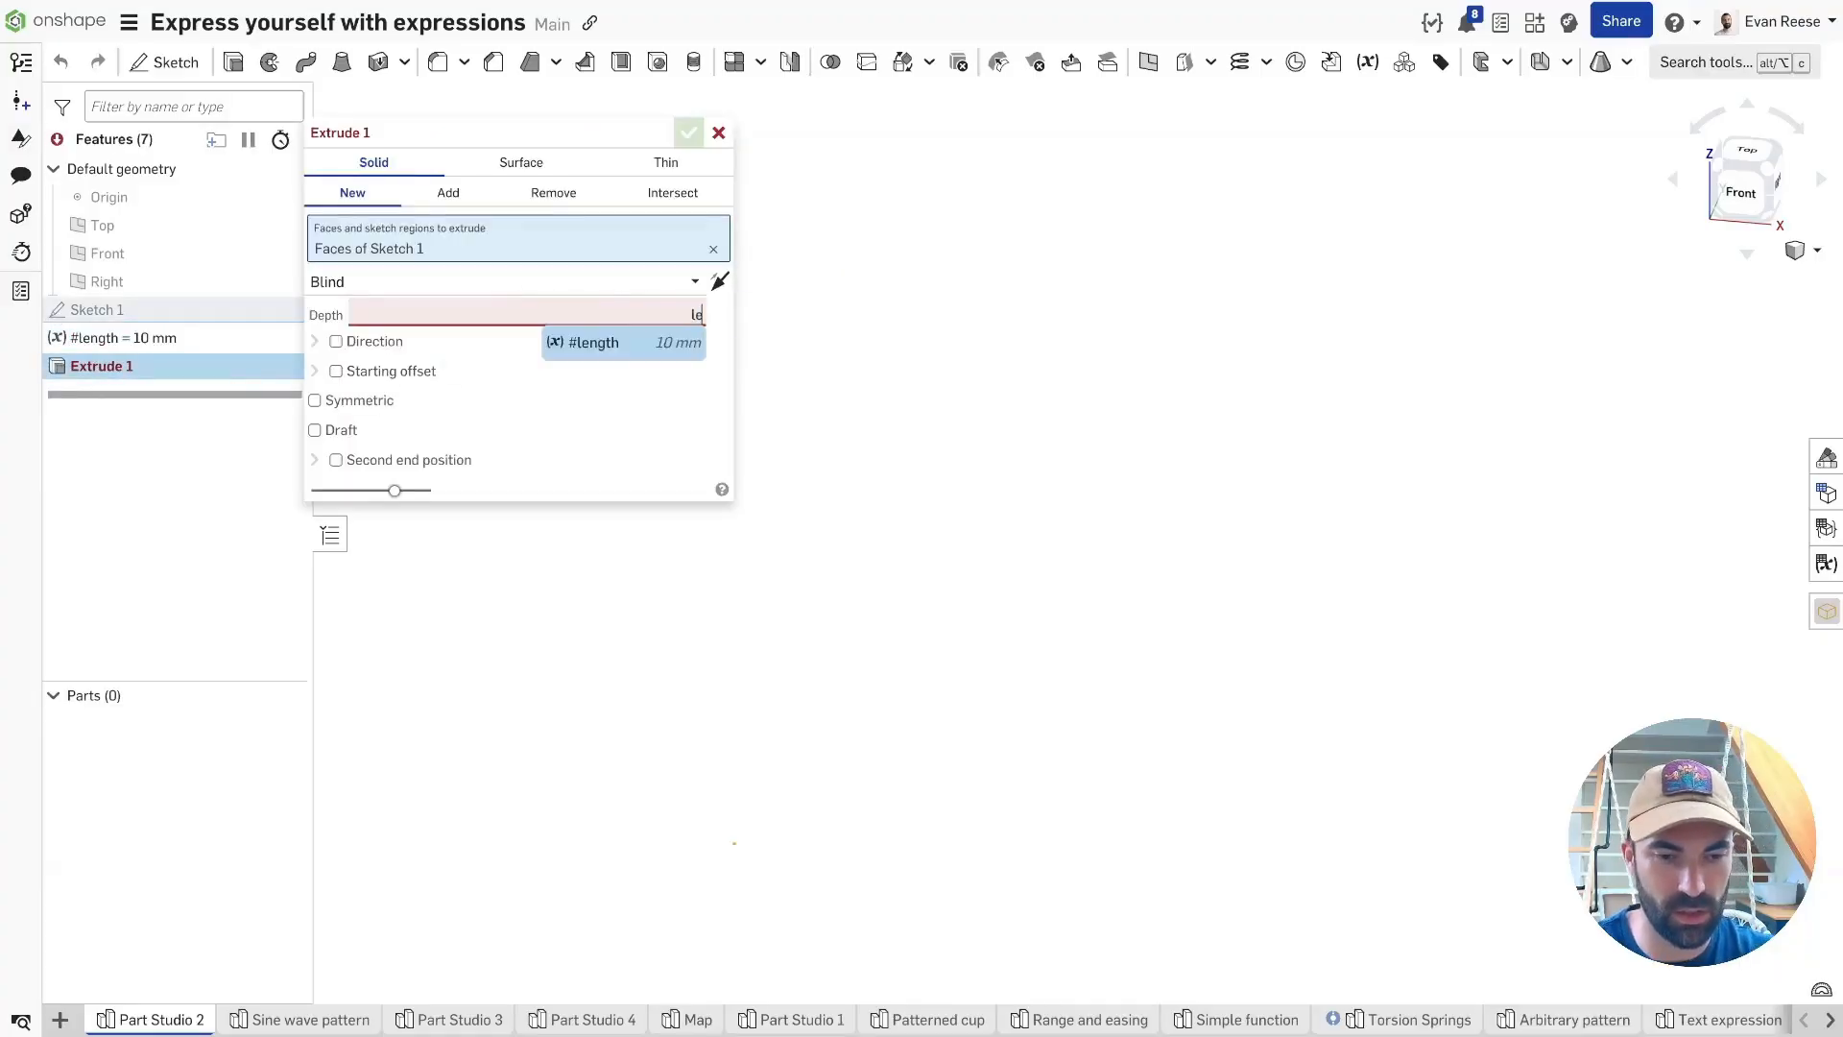
{"action": "key", "text": "Return"}
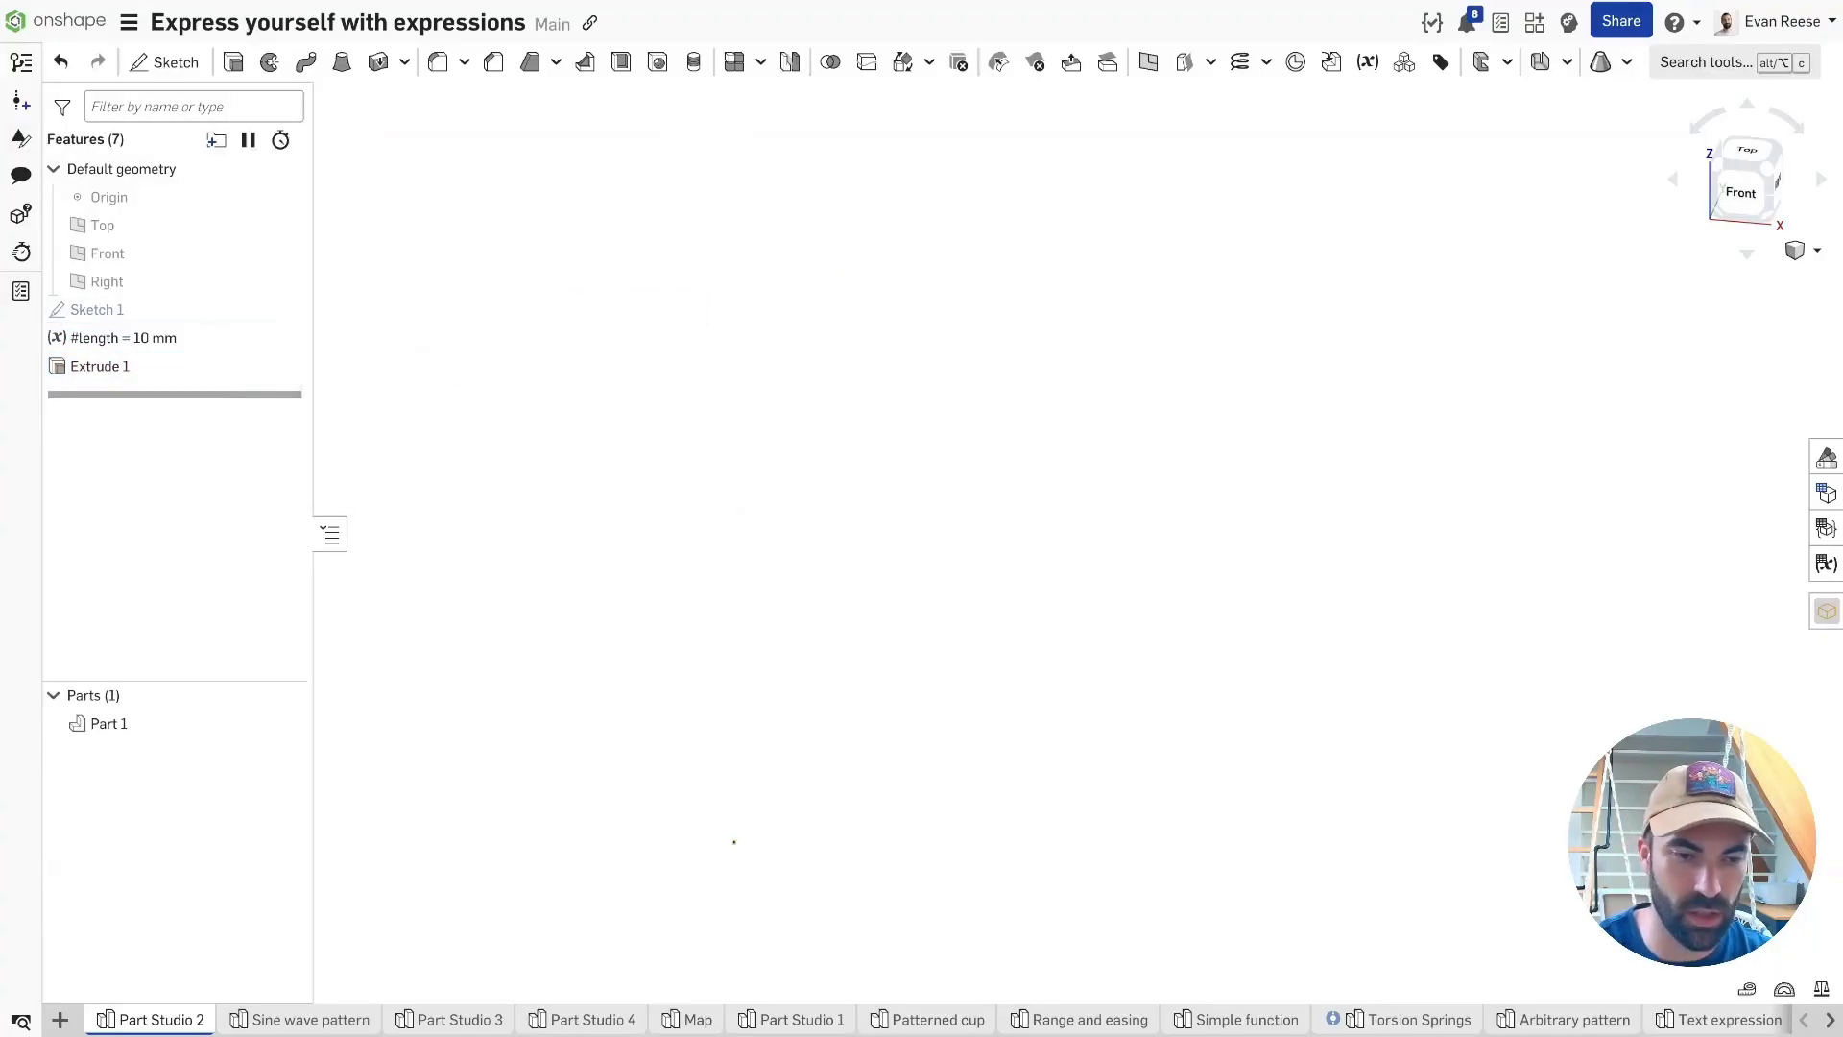
Reopen Extrude 1 to check its depth expression against the whole bar, and close it.
{"action": "double_click", "coordinate": [119, 366]}
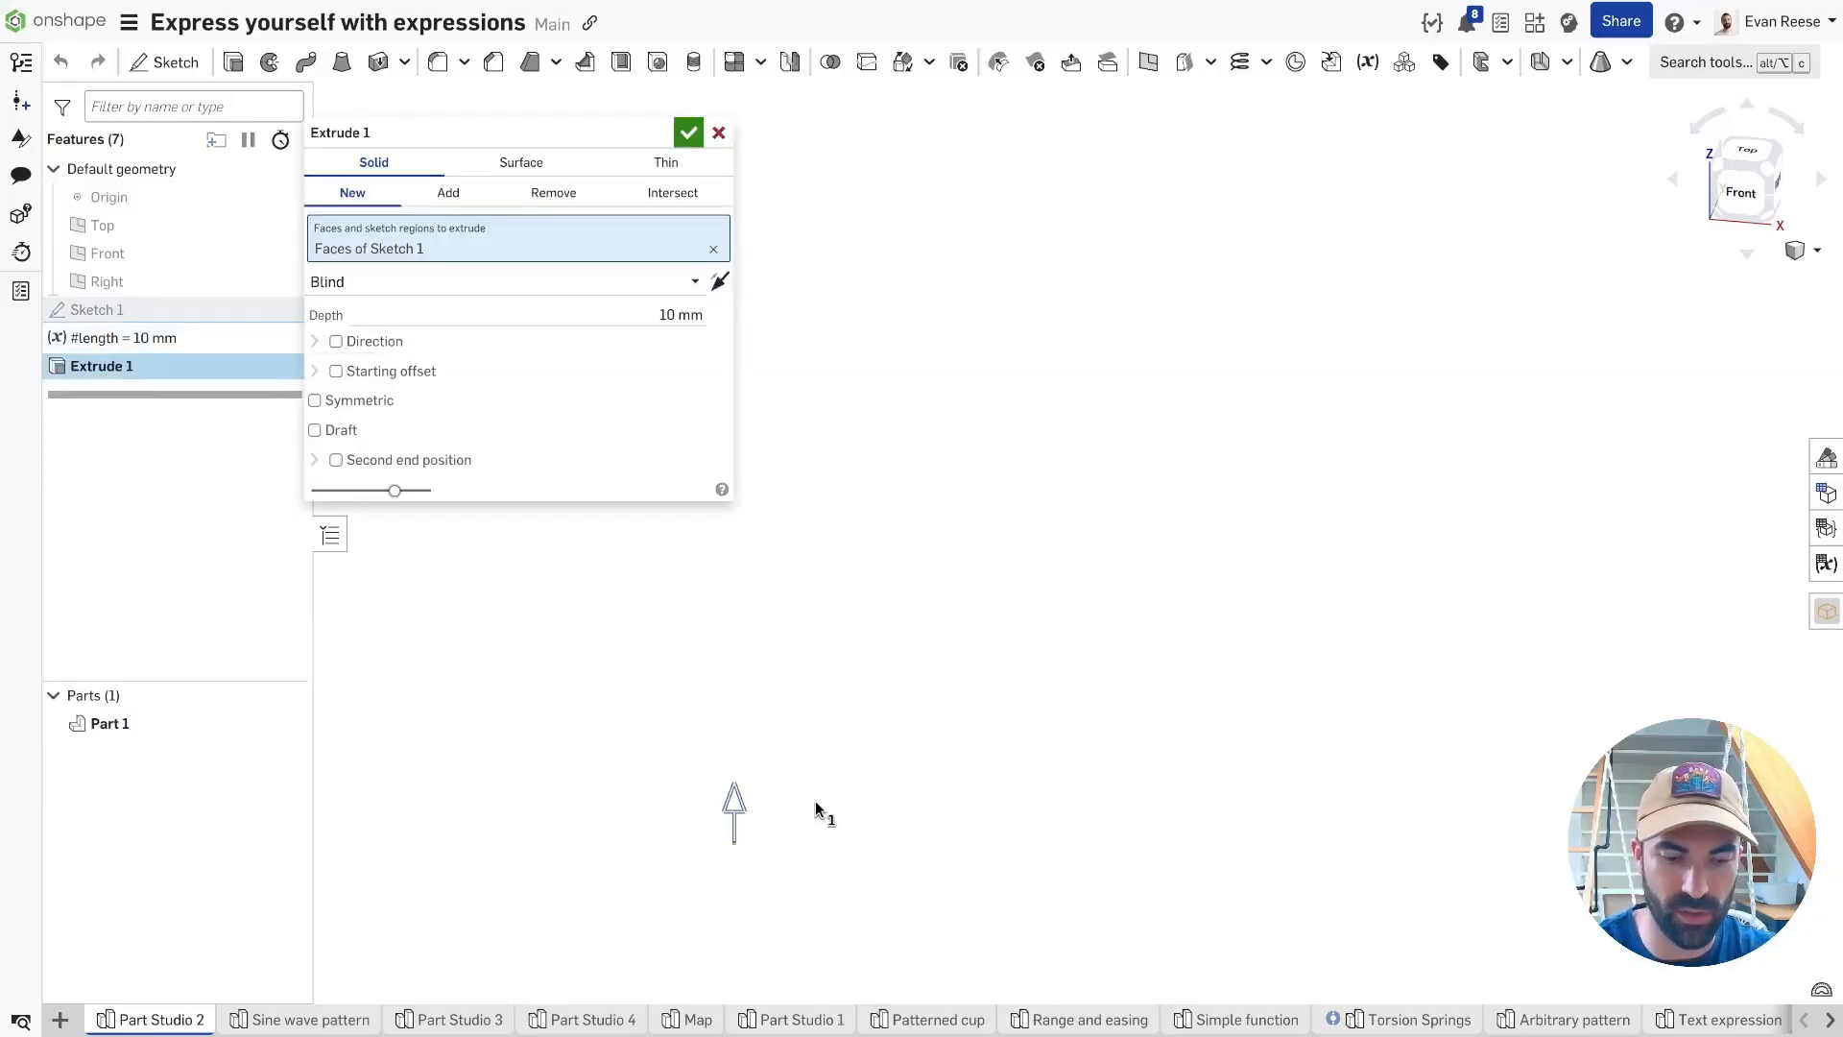
{"action": "key", "text": "f"}
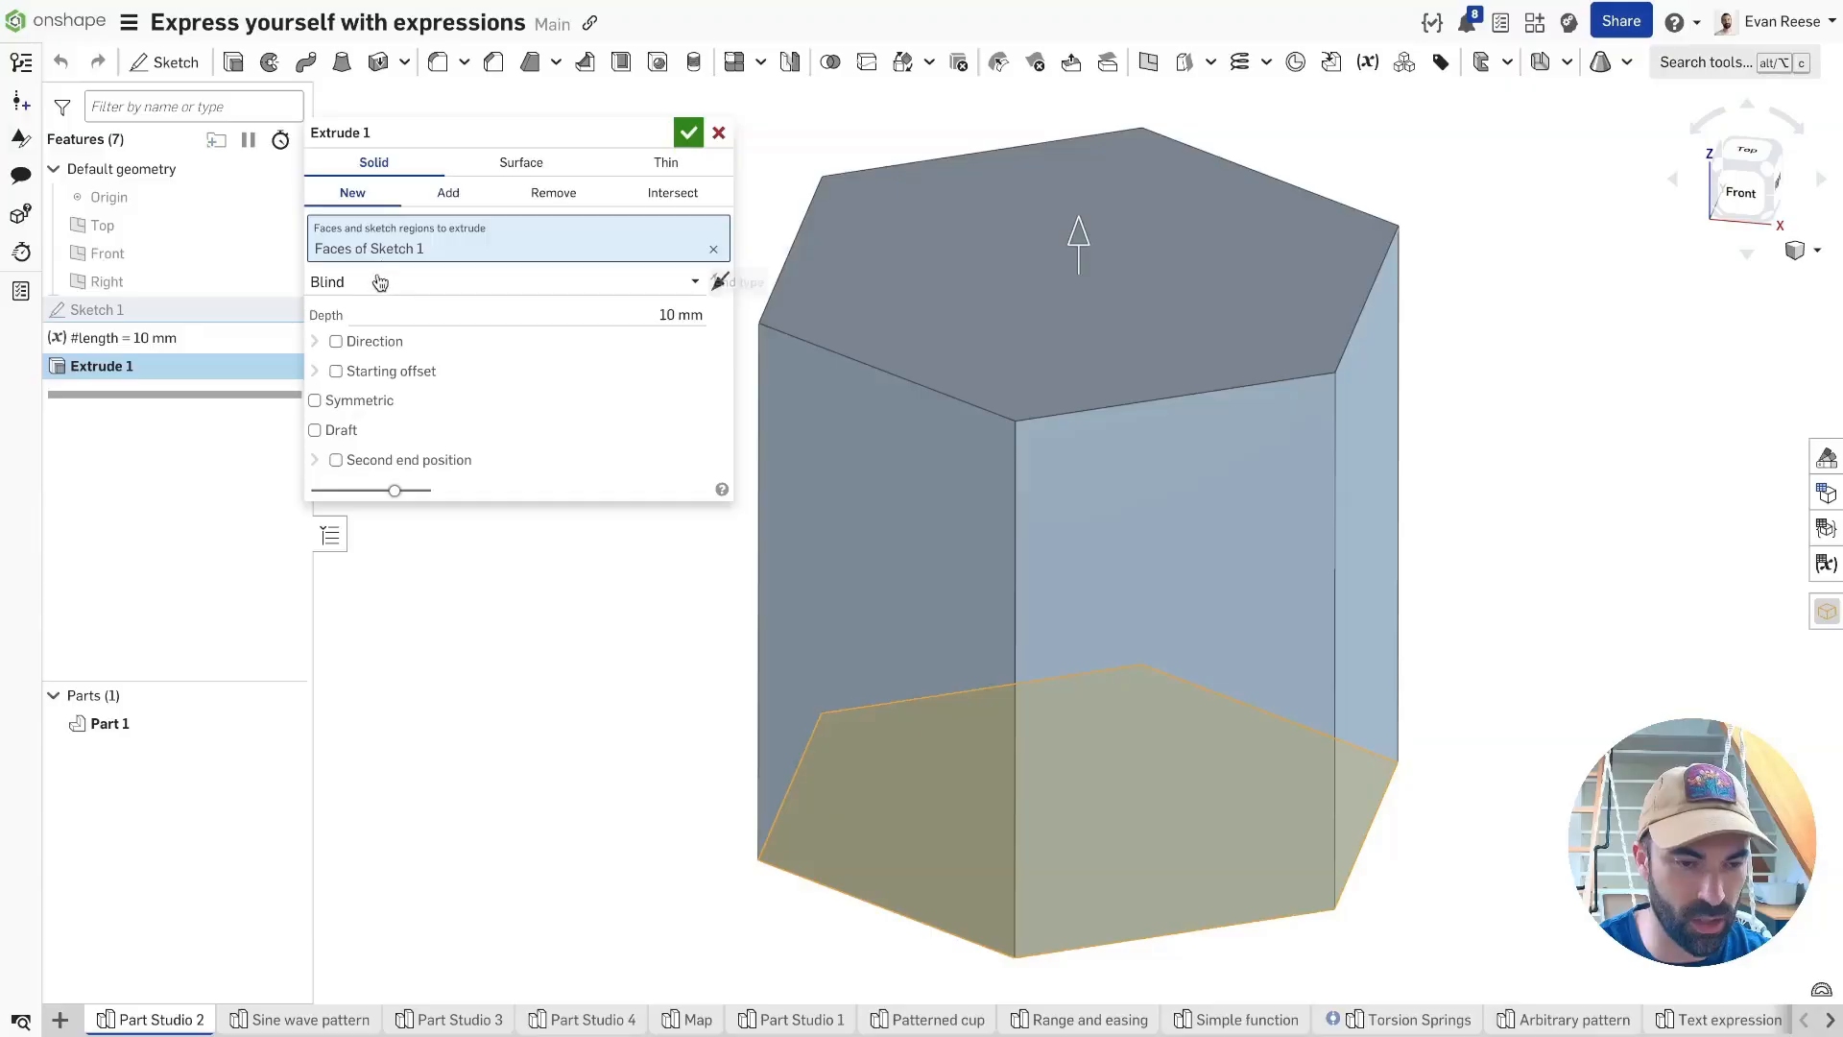
{"action": "left_click", "coordinate": [467, 308]}
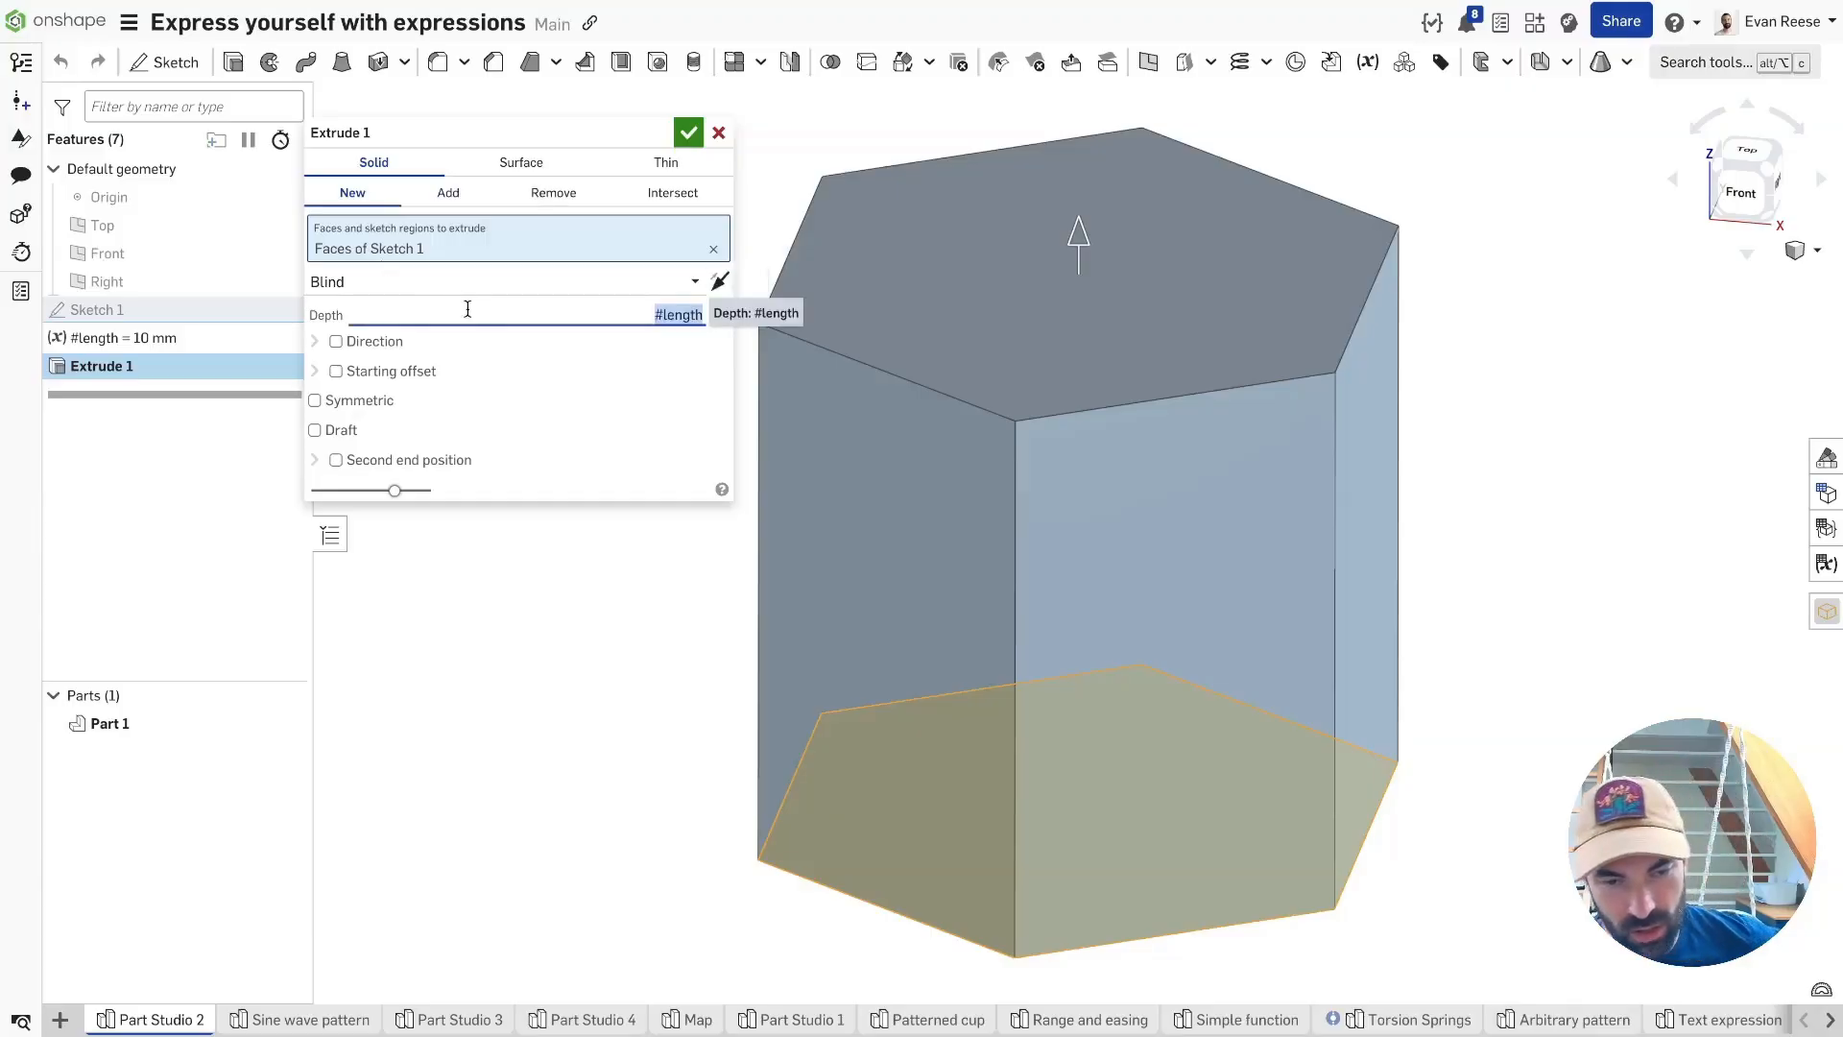
{"action": "key", "text": "Home"}
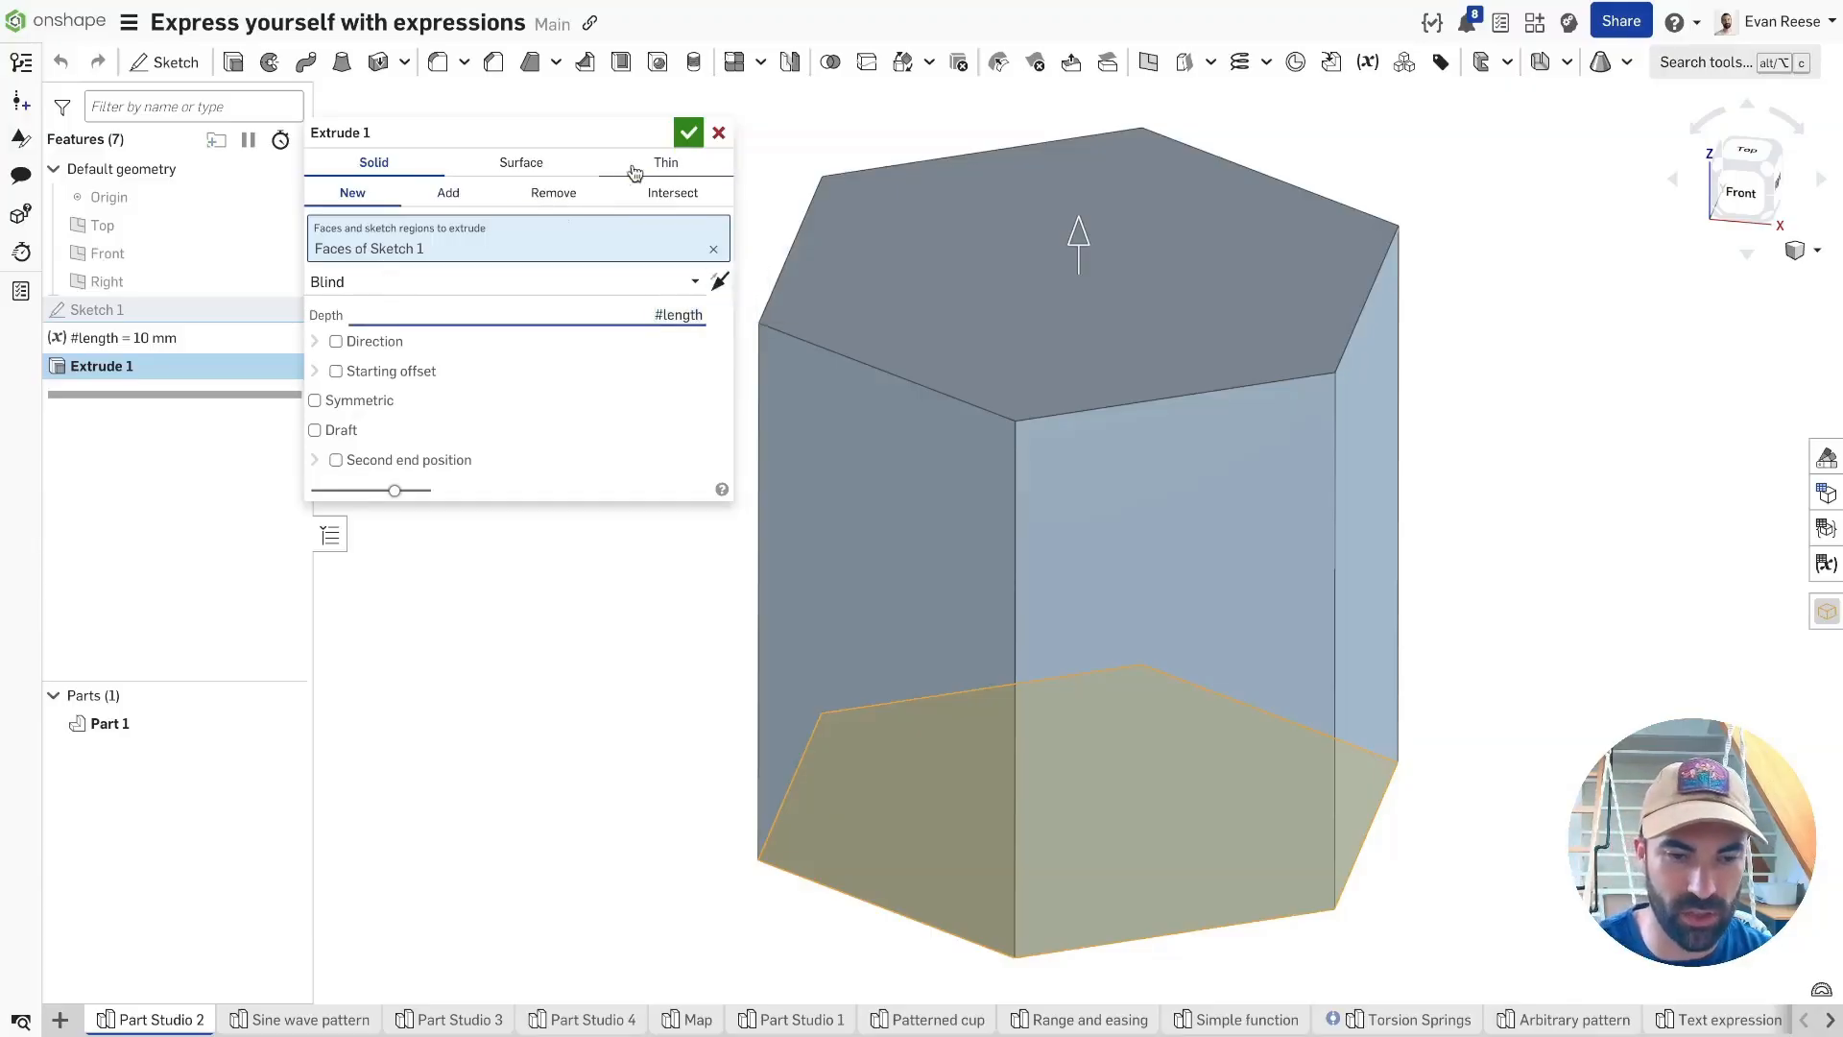
{"action": "left_click", "coordinate": [689, 133]}
Edit the length variable with the final result previewed and step its value down to -40 mm.
{"action": "double_click", "coordinate": [182, 338]}
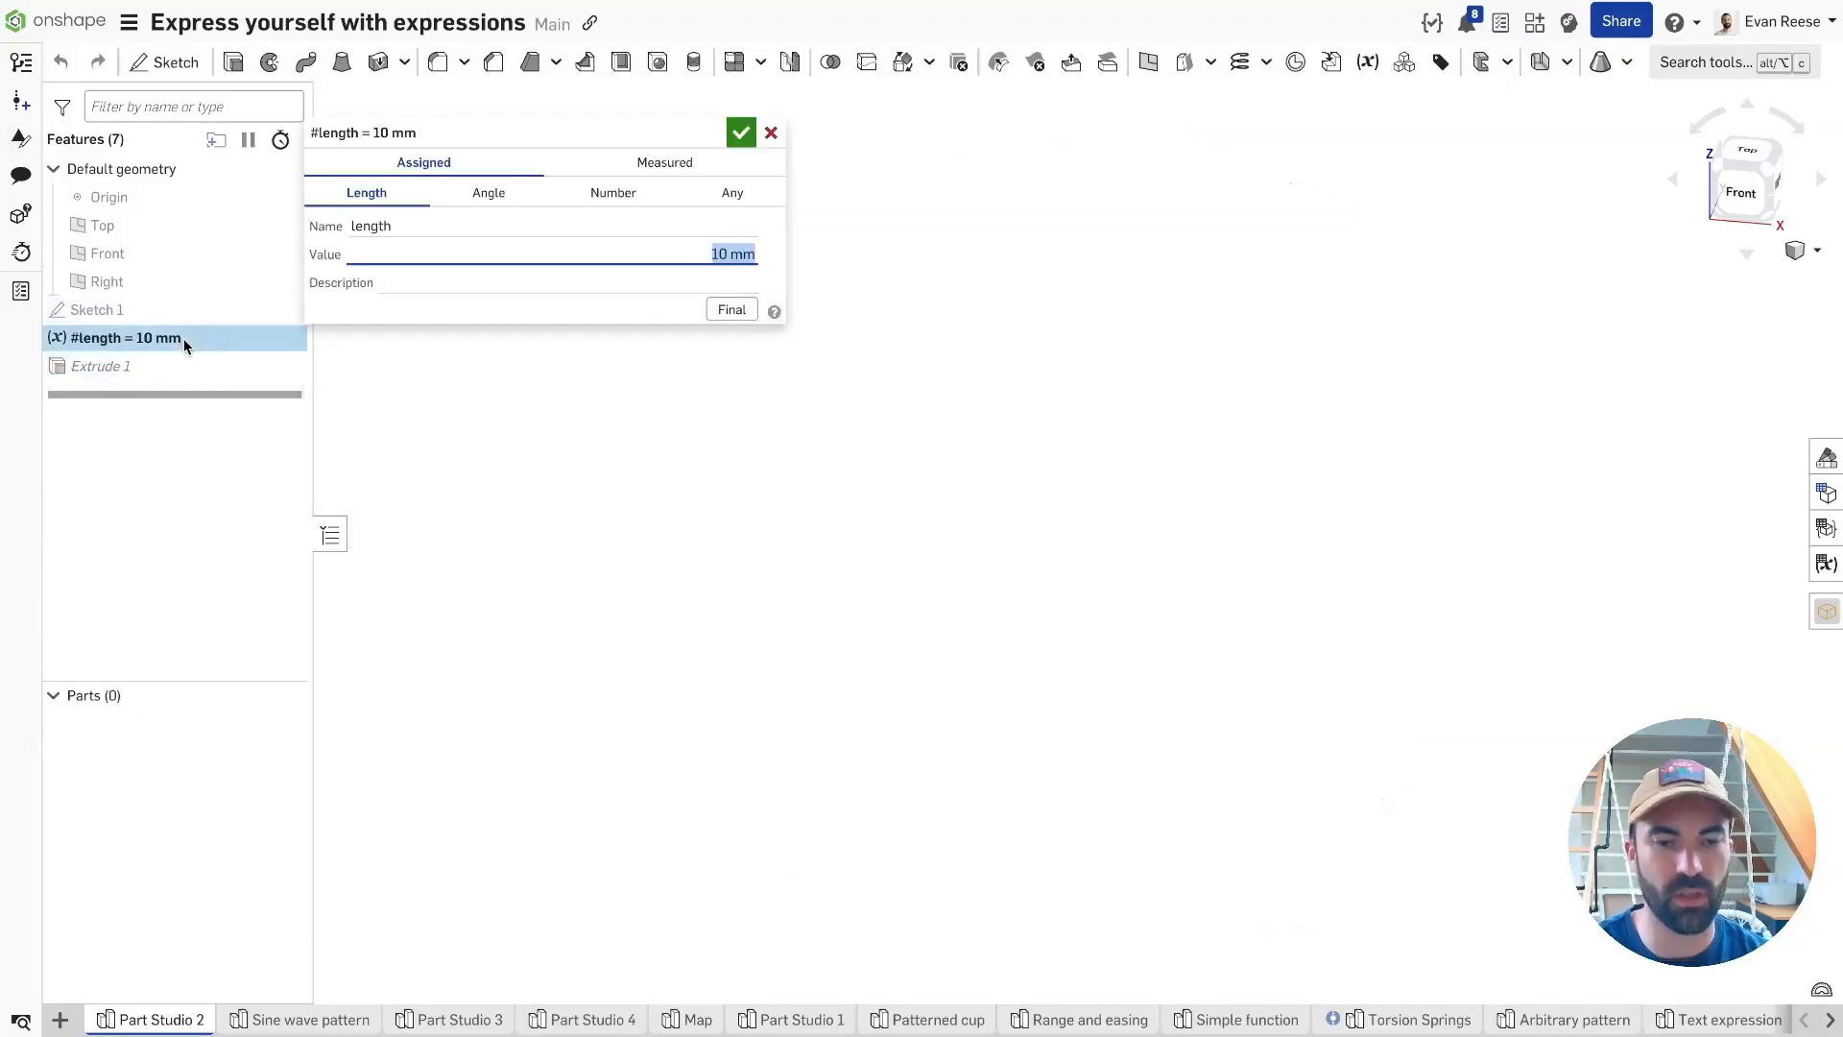
{"action": "left_click", "coordinate": [724, 311]}
{"action": "left_click", "coordinate": [660, 243]}
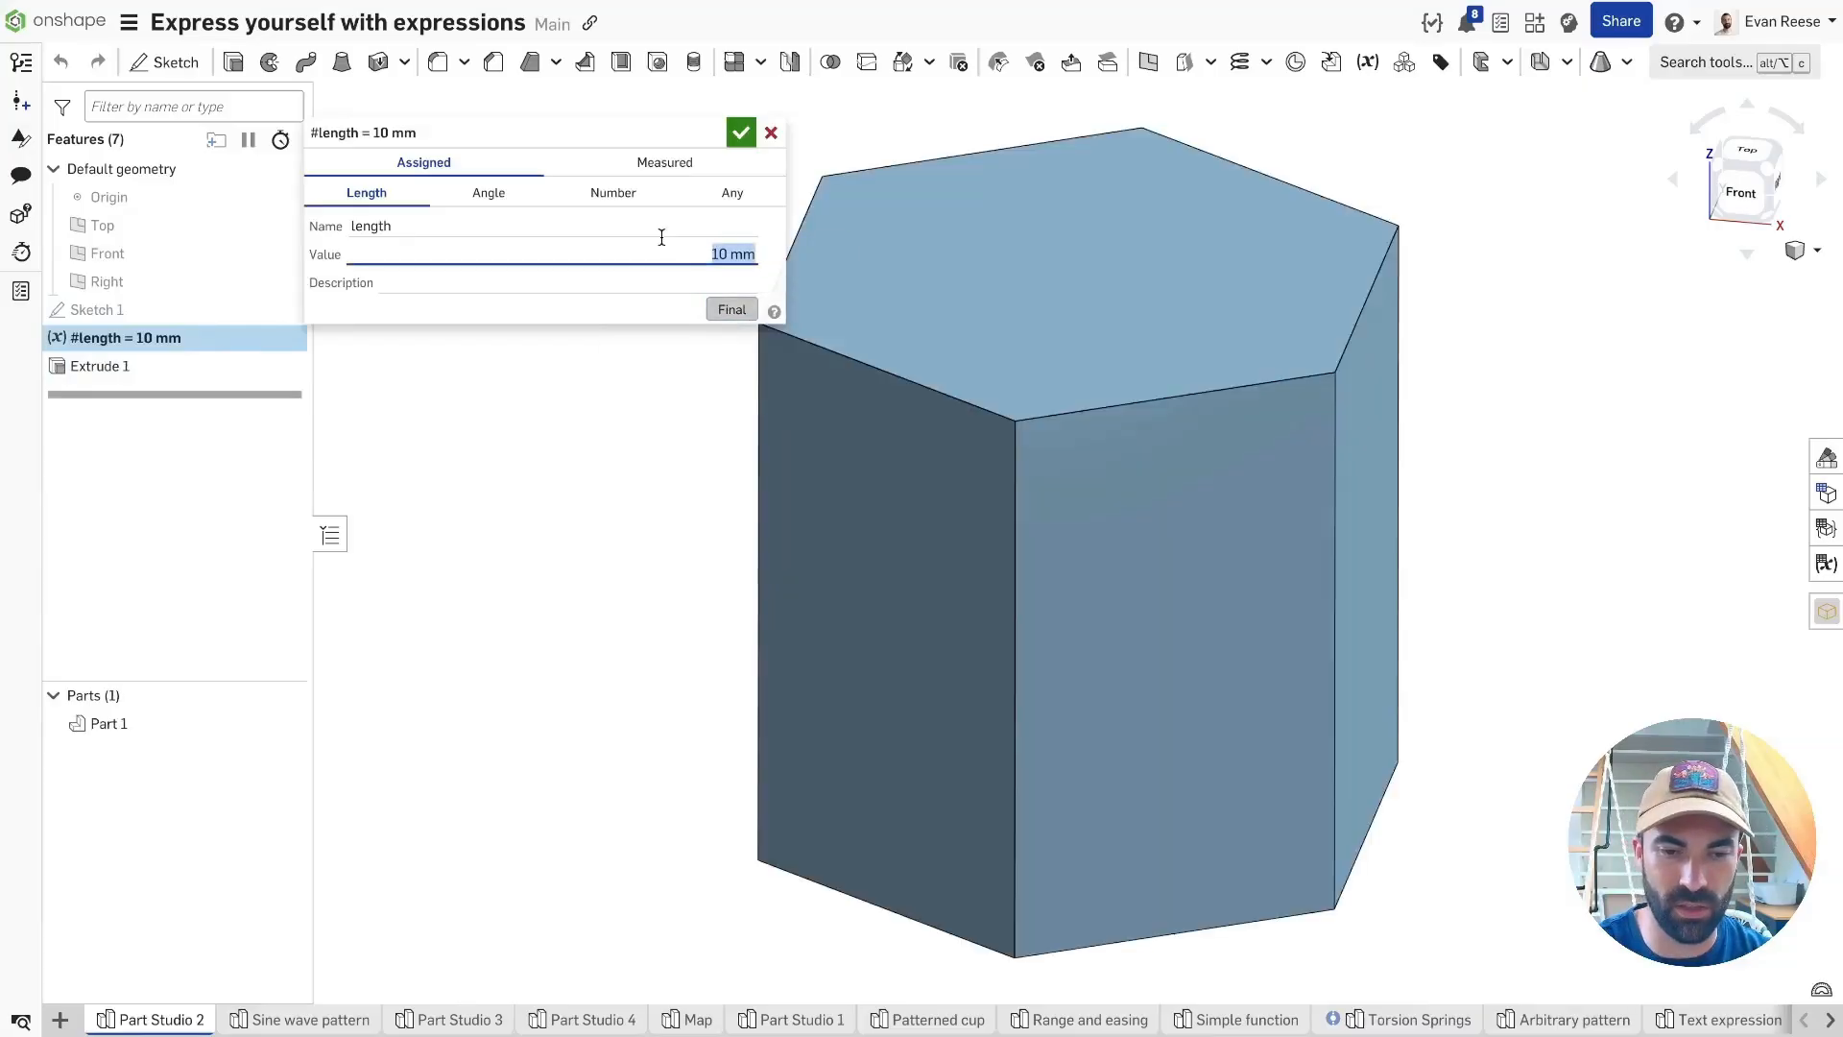
{"action": "key", "text": "Down"}
{"action": "key", "text": "Down"}
{"action": "key", "text": "Down"}
{"action": "key", "text": "Down"}
{"action": "key", "text": "Down"}
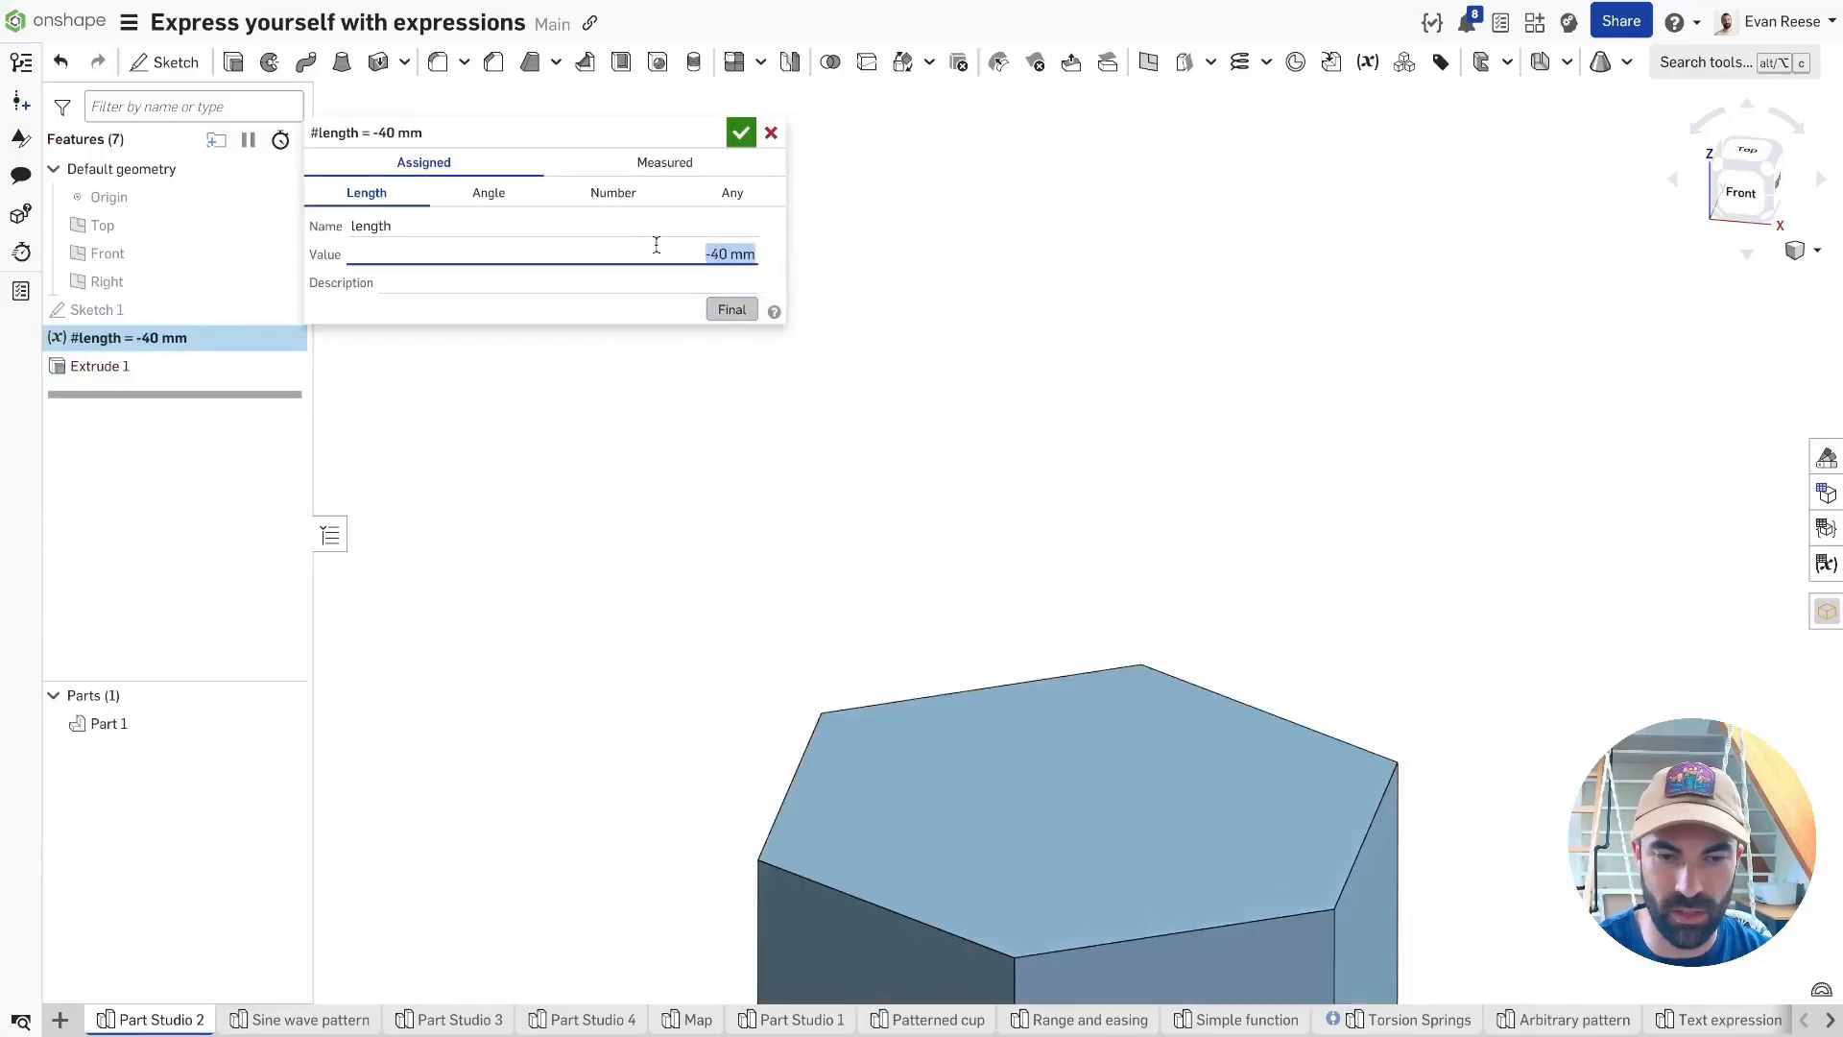
Step the length variable's value up through zero to 70 mm and accept it.
{"action": "left_click", "coordinate": [1010, 509]}
{"action": "scroll", "coordinate": [1010, 508], "scroll_direction": "down", "scroll_amount": 5}
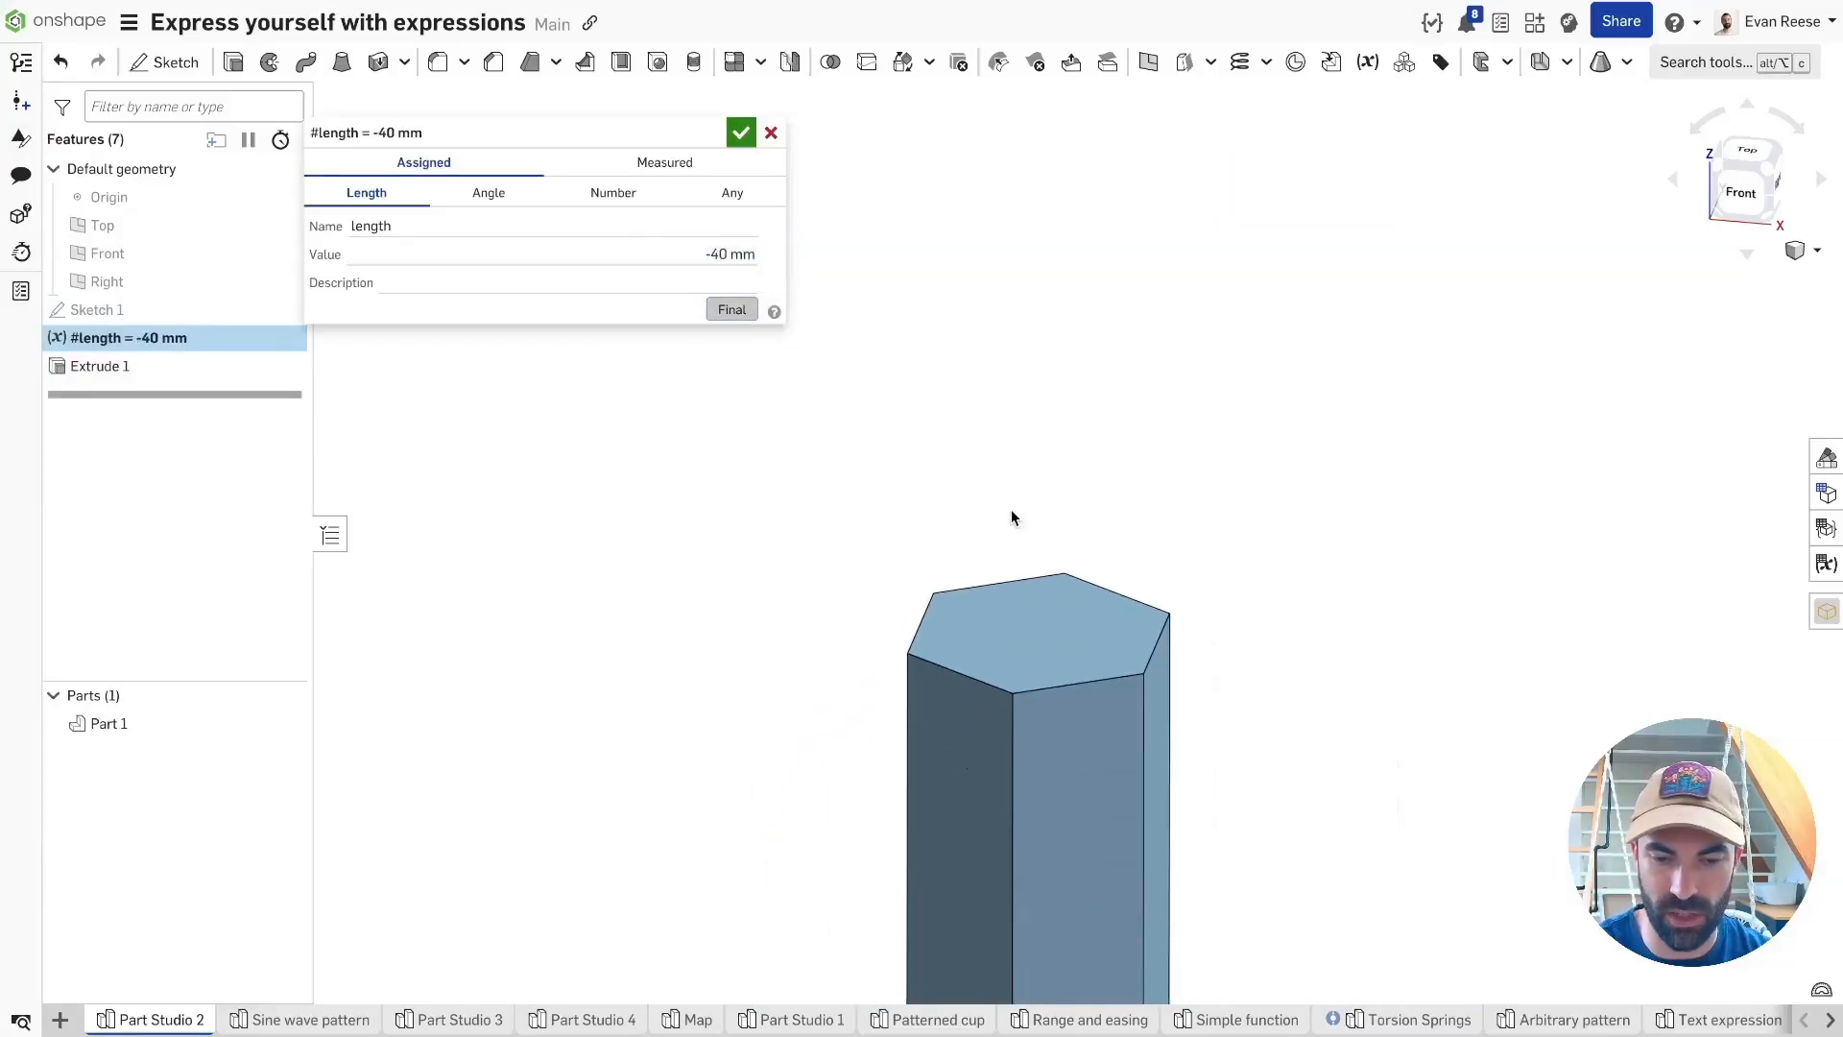
{"action": "left_click", "coordinate": [710, 253]}
{"action": "key", "text": "Up"}
{"action": "key", "text": "Up"}
{"action": "key", "text": "Up"}
{"action": "key", "text": "Up"}
{"action": "key", "text": "Up"}
{"action": "key", "text": "Up"}
{"action": "key", "text": "Up"}
{"action": "key", "text": "Up"}
{"action": "key", "text": "Up"}
{"action": "key", "text": "Up"}
{"action": "key", "text": "Up"}
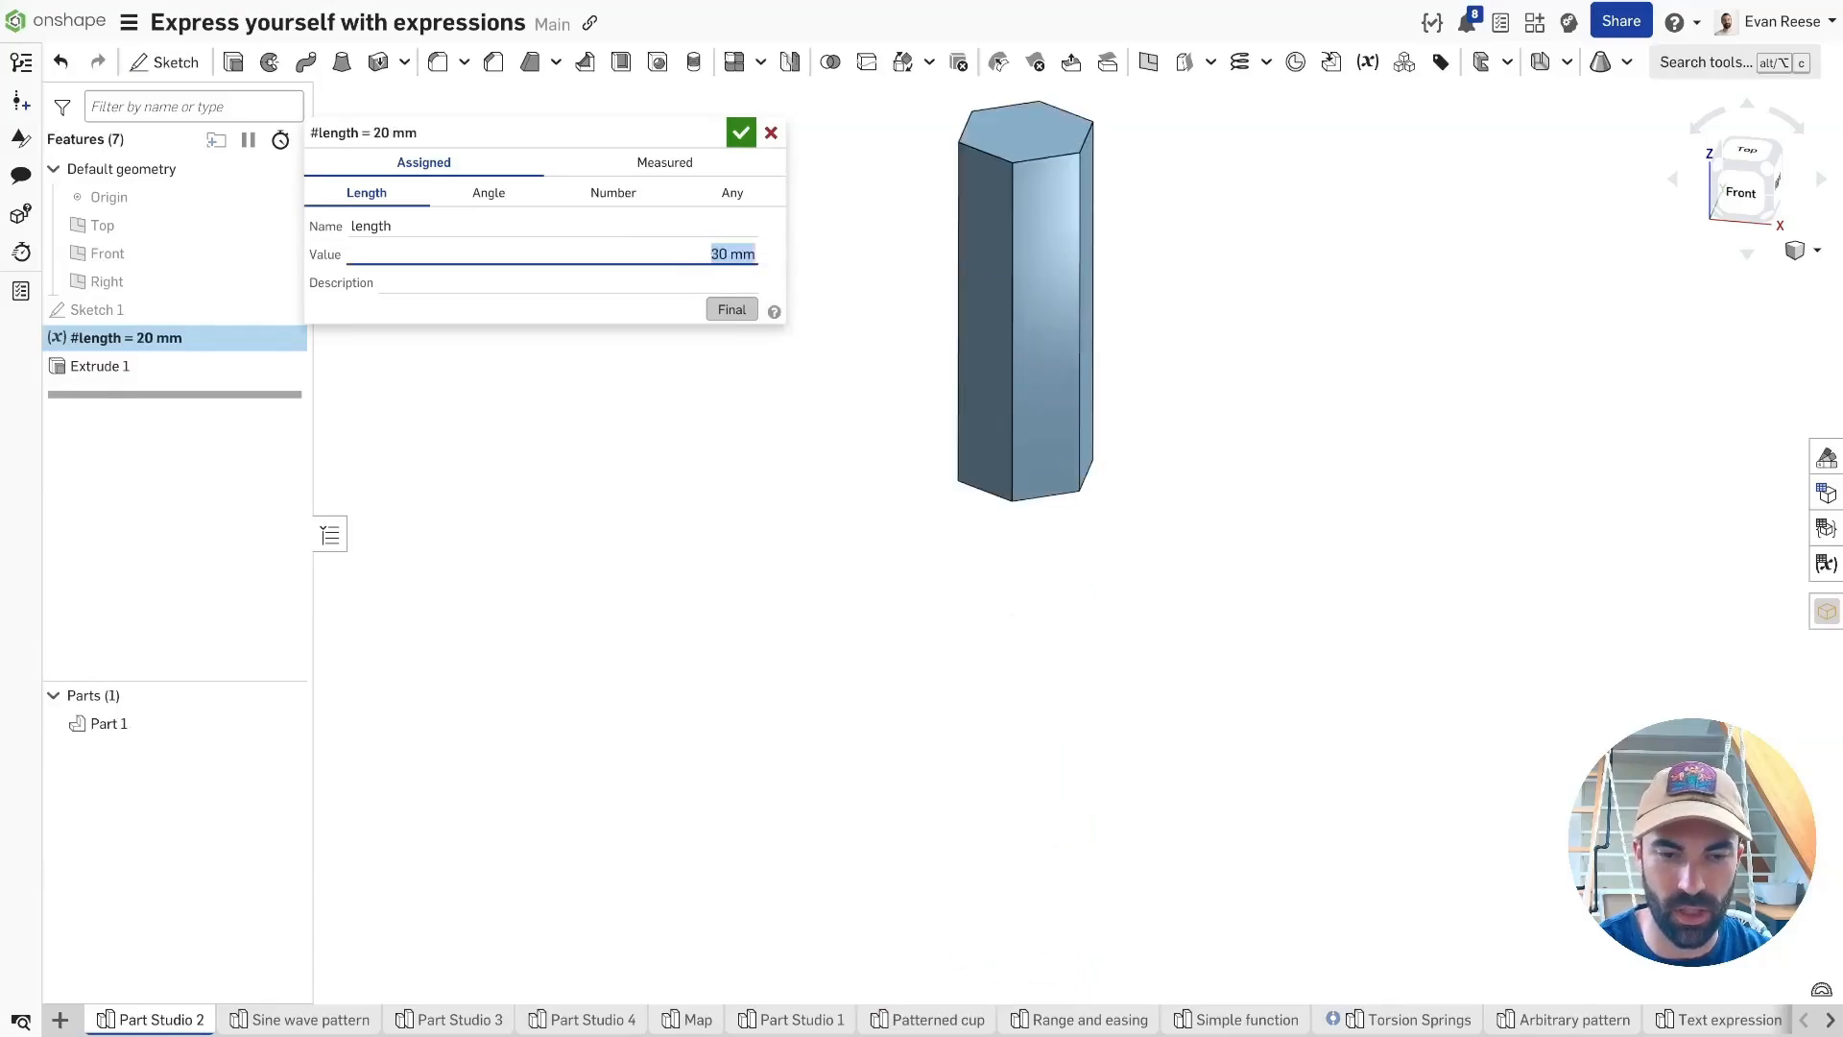
{"action": "left_click", "coordinate": [740, 132]}
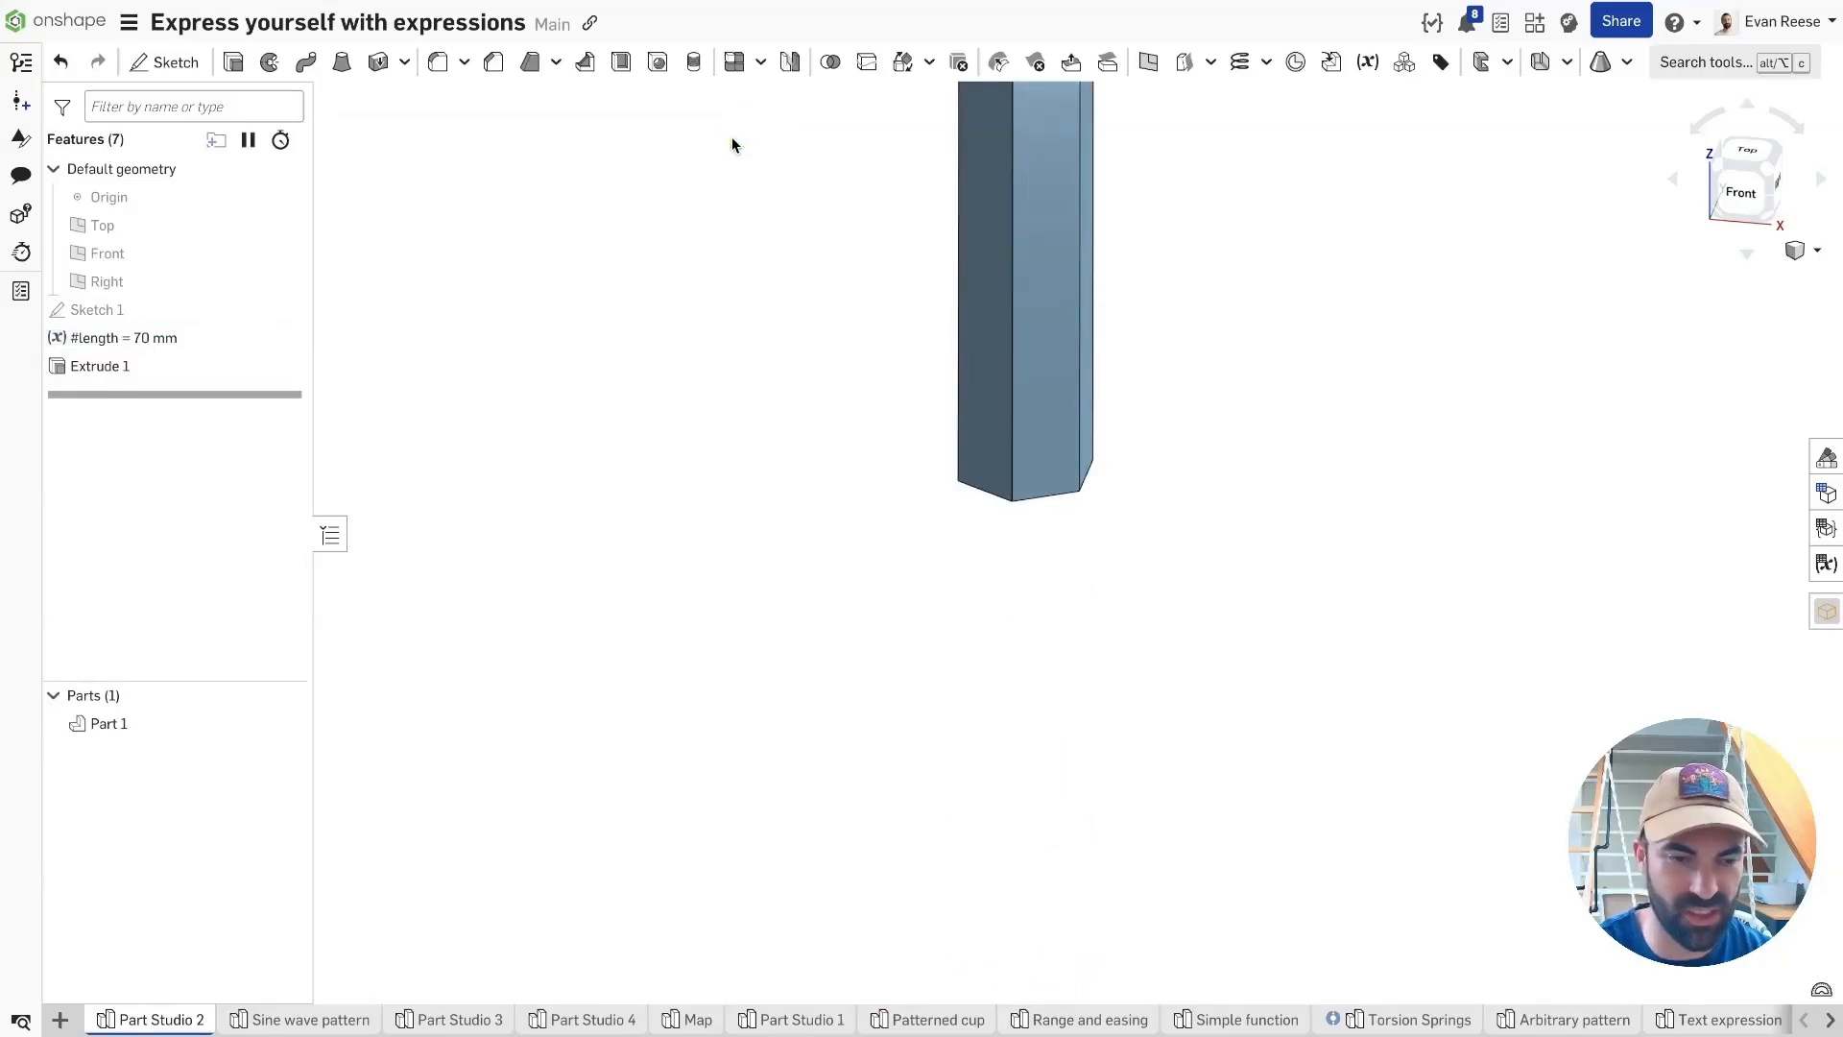
Change Extrude 1's depth expression to abs(#length) and accept the feature.
{"action": "double_click", "coordinate": [210, 369]}
{"action": "left_click", "coordinate": [524, 313]}
{"action": "key", "text": "Left"}
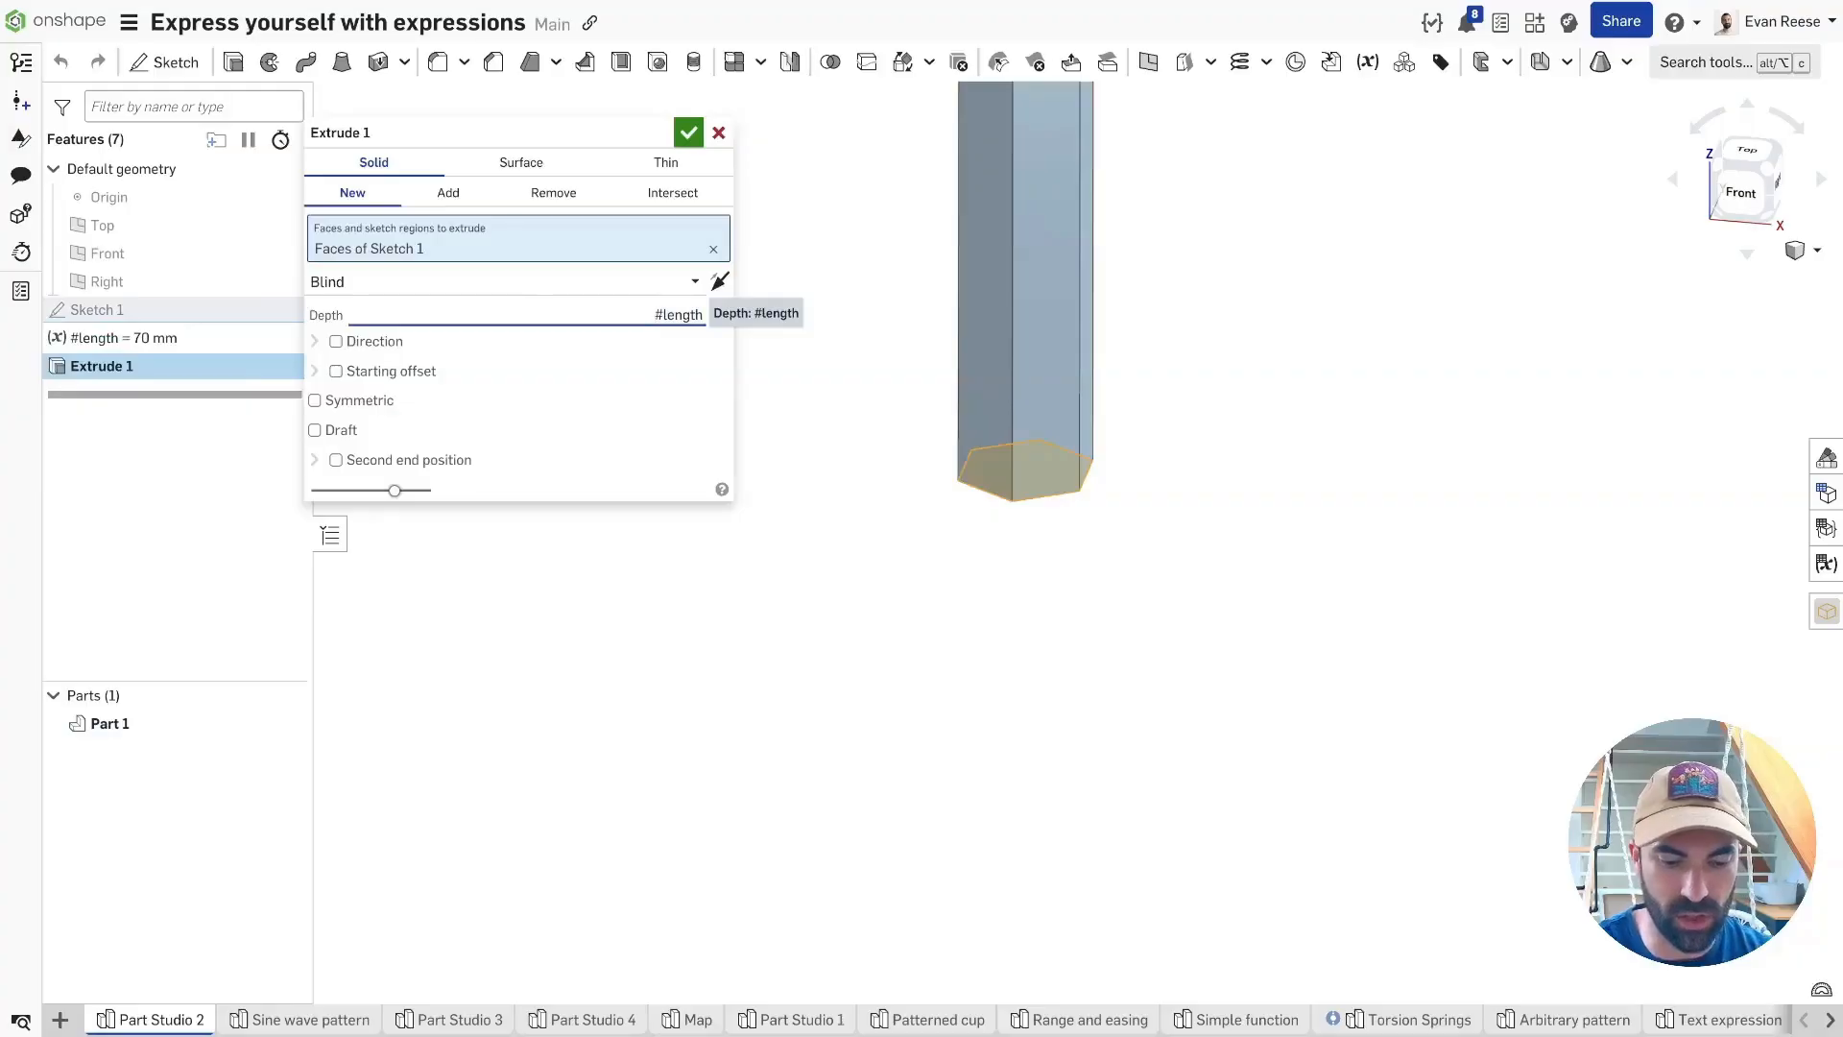
{"action": "type", "text": "abs"}
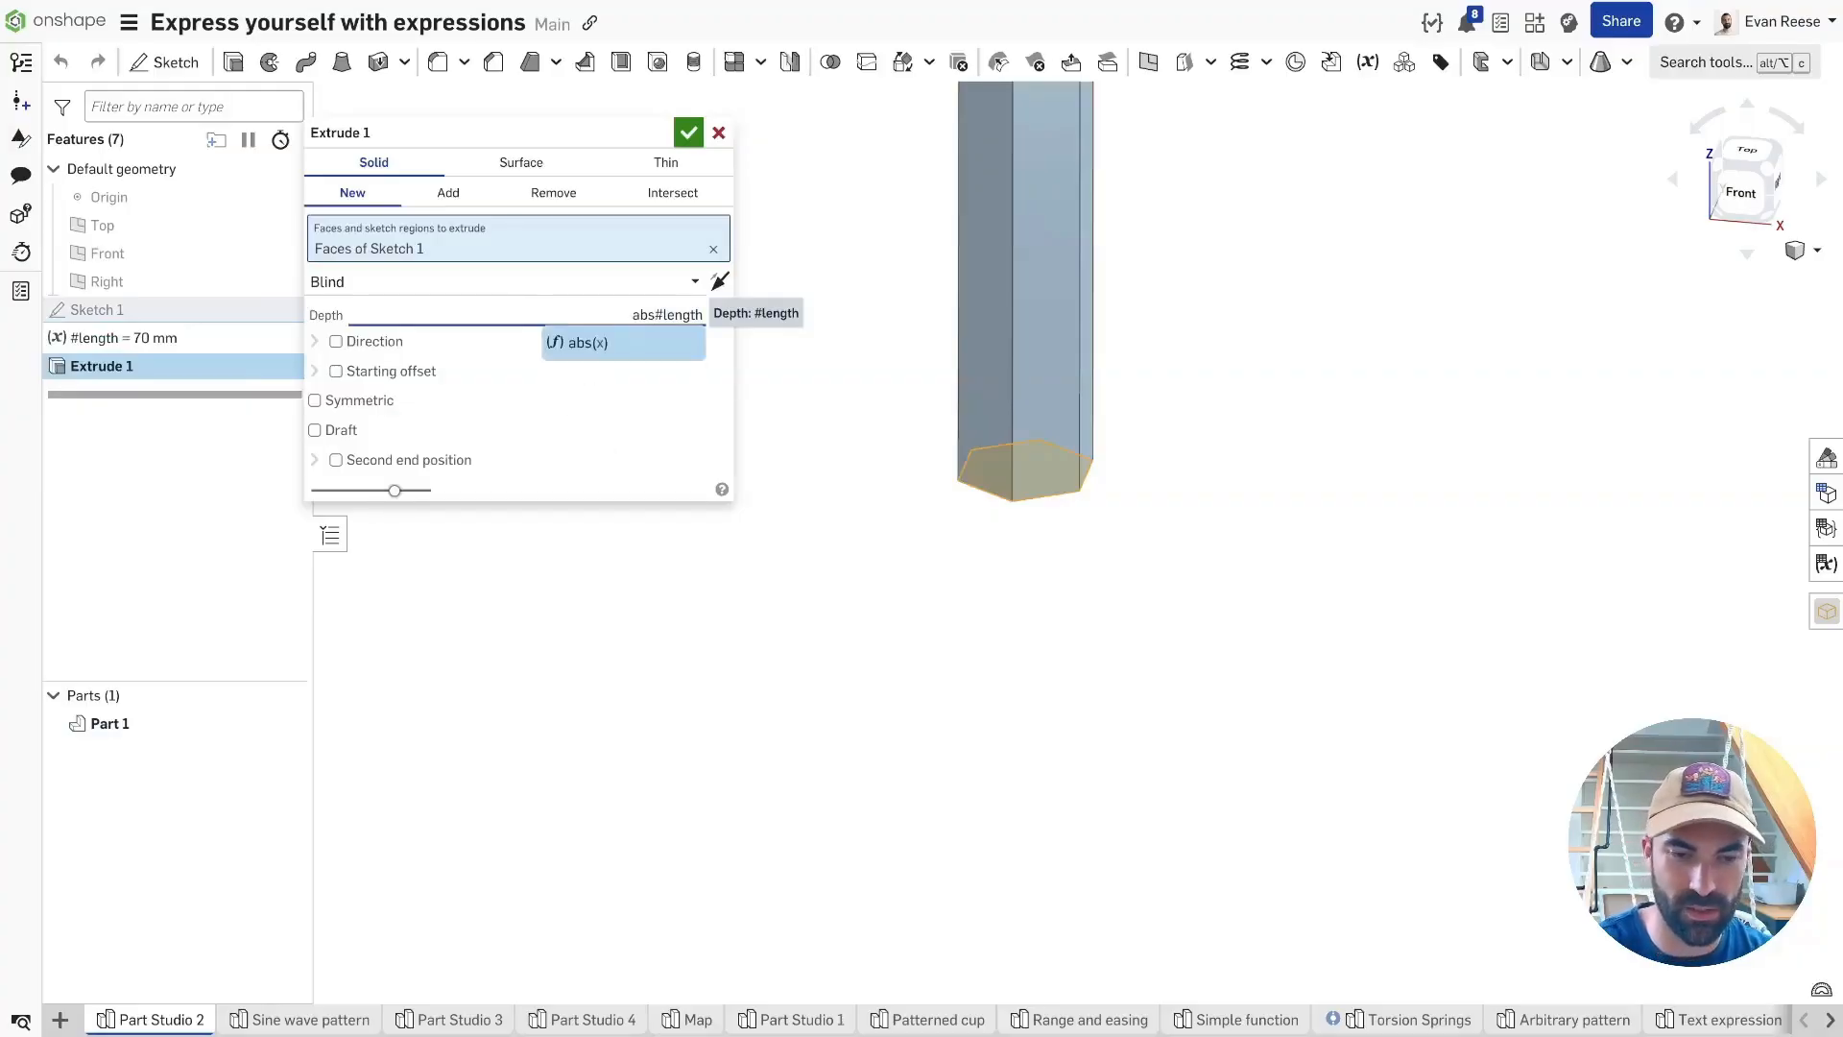
{"action": "type", "text": "("}
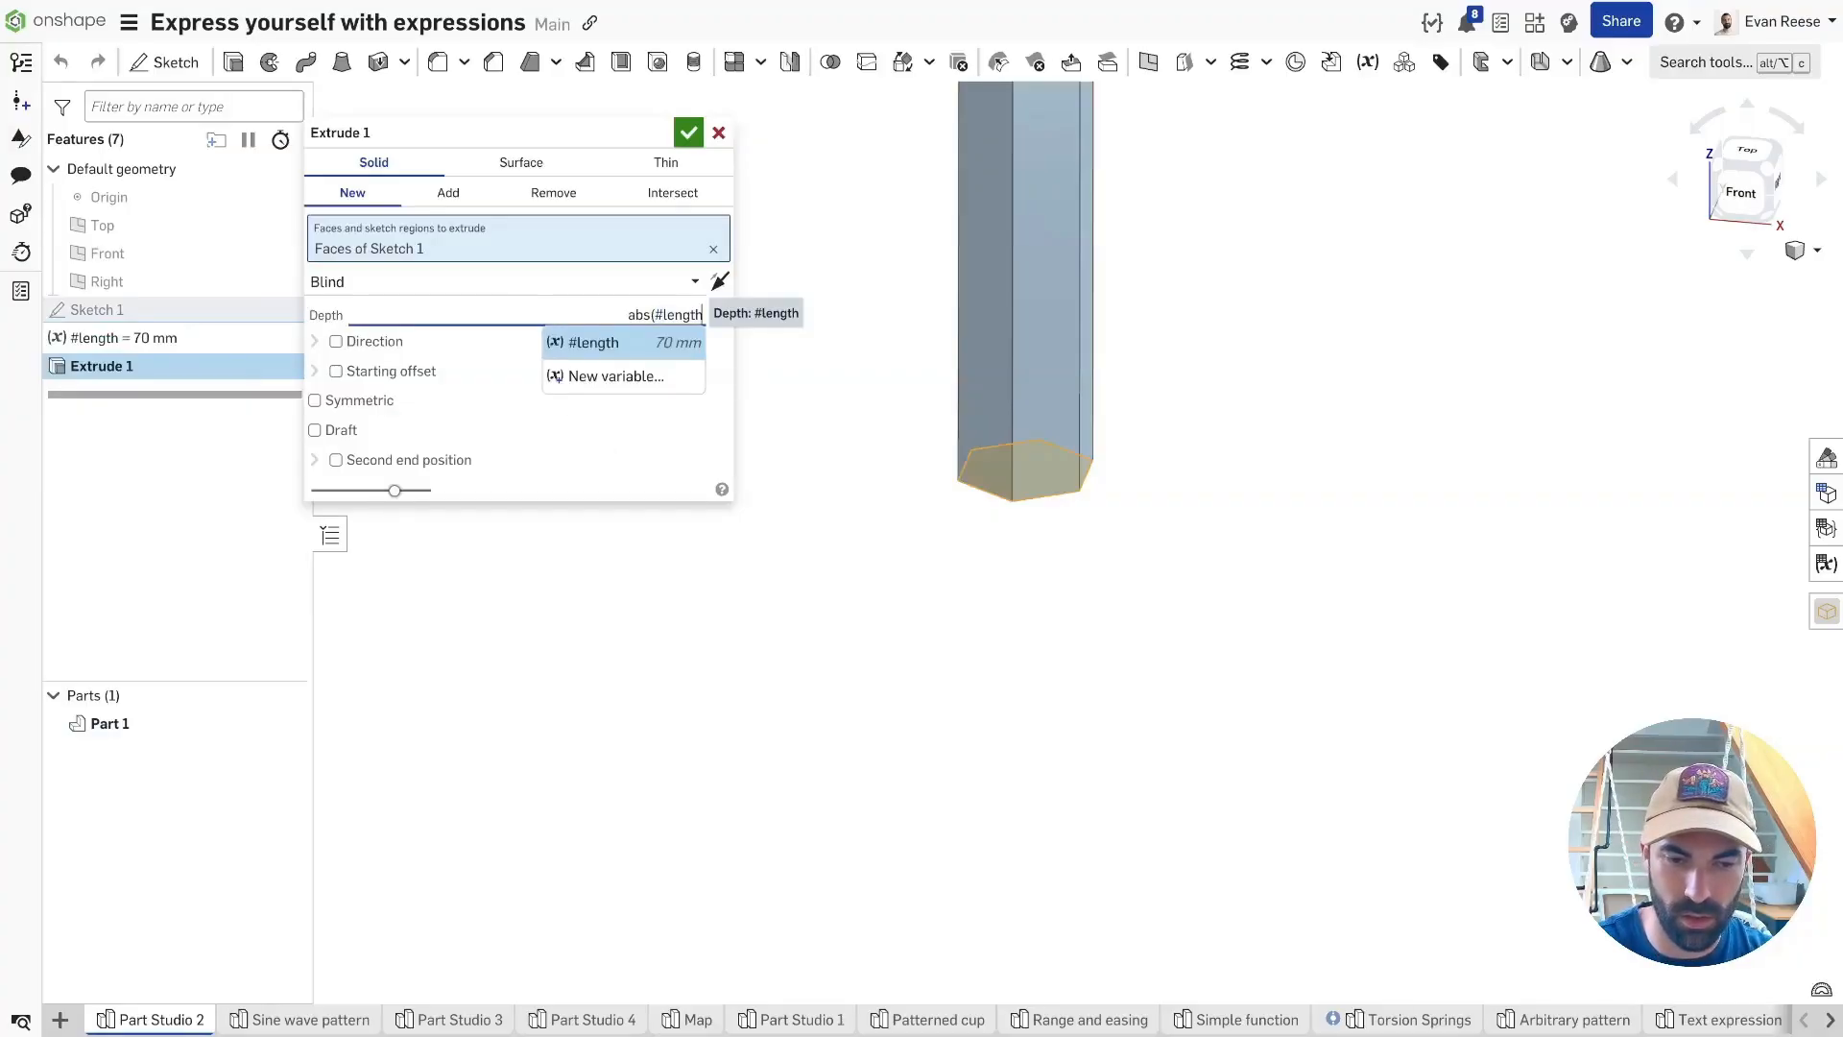
{"action": "type", "text": ")"}
{"action": "key", "text": "Return"}
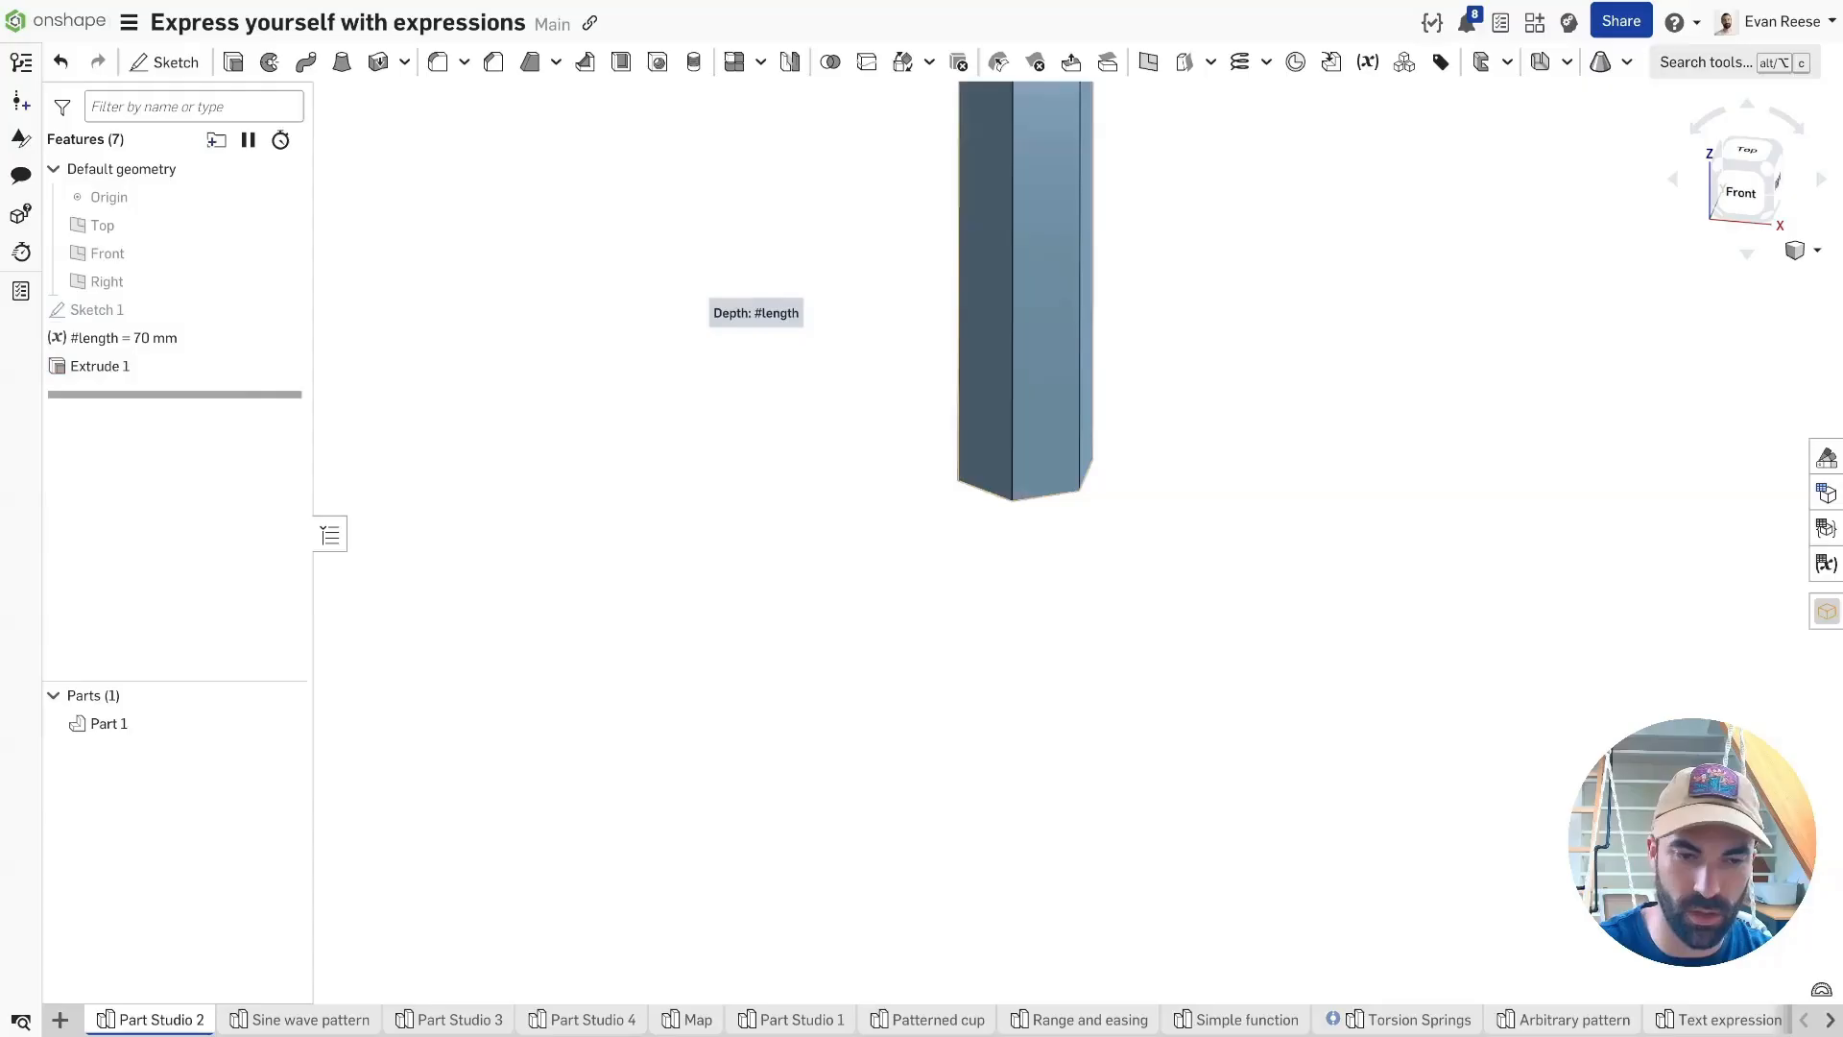
Set the length variable's value to -70 mm with the final result previewed.
{"action": "double_click", "coordinate": [186, 344]}
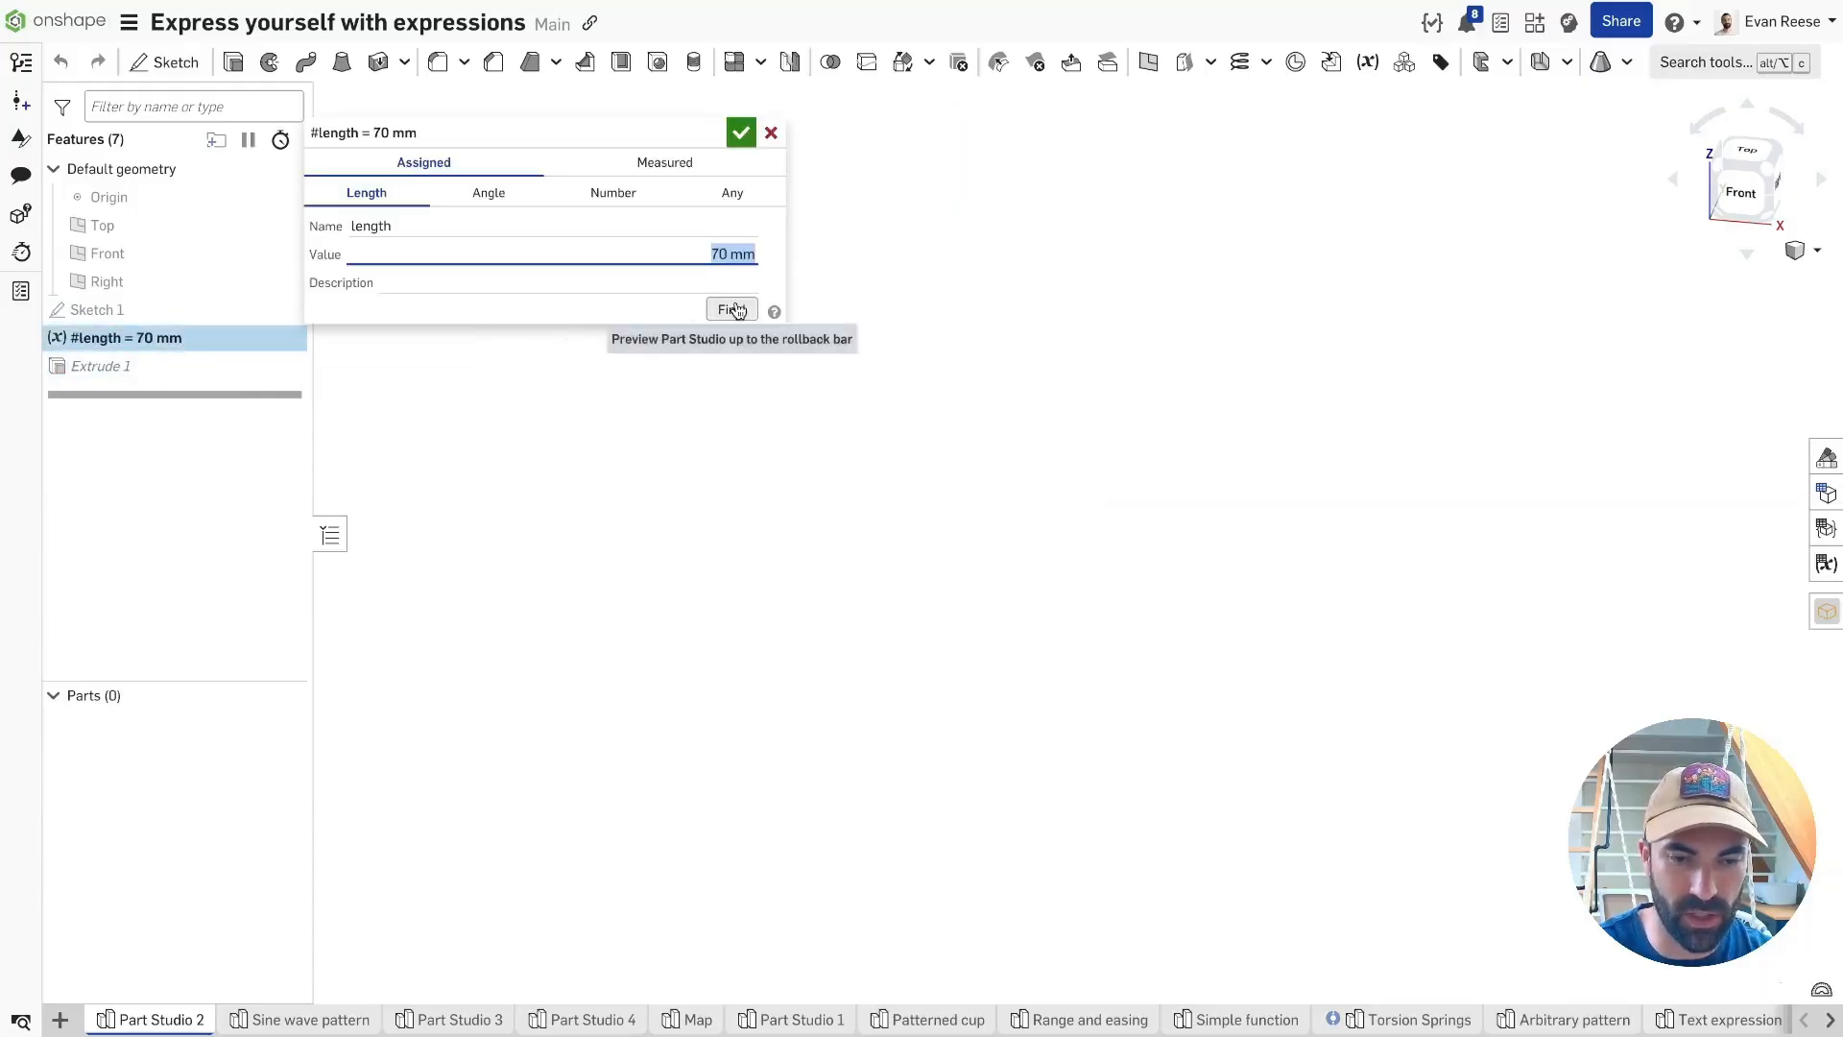
{"action": "left_click", "coordinate": [689, 254]}
{"action": "type", "text": "-"}
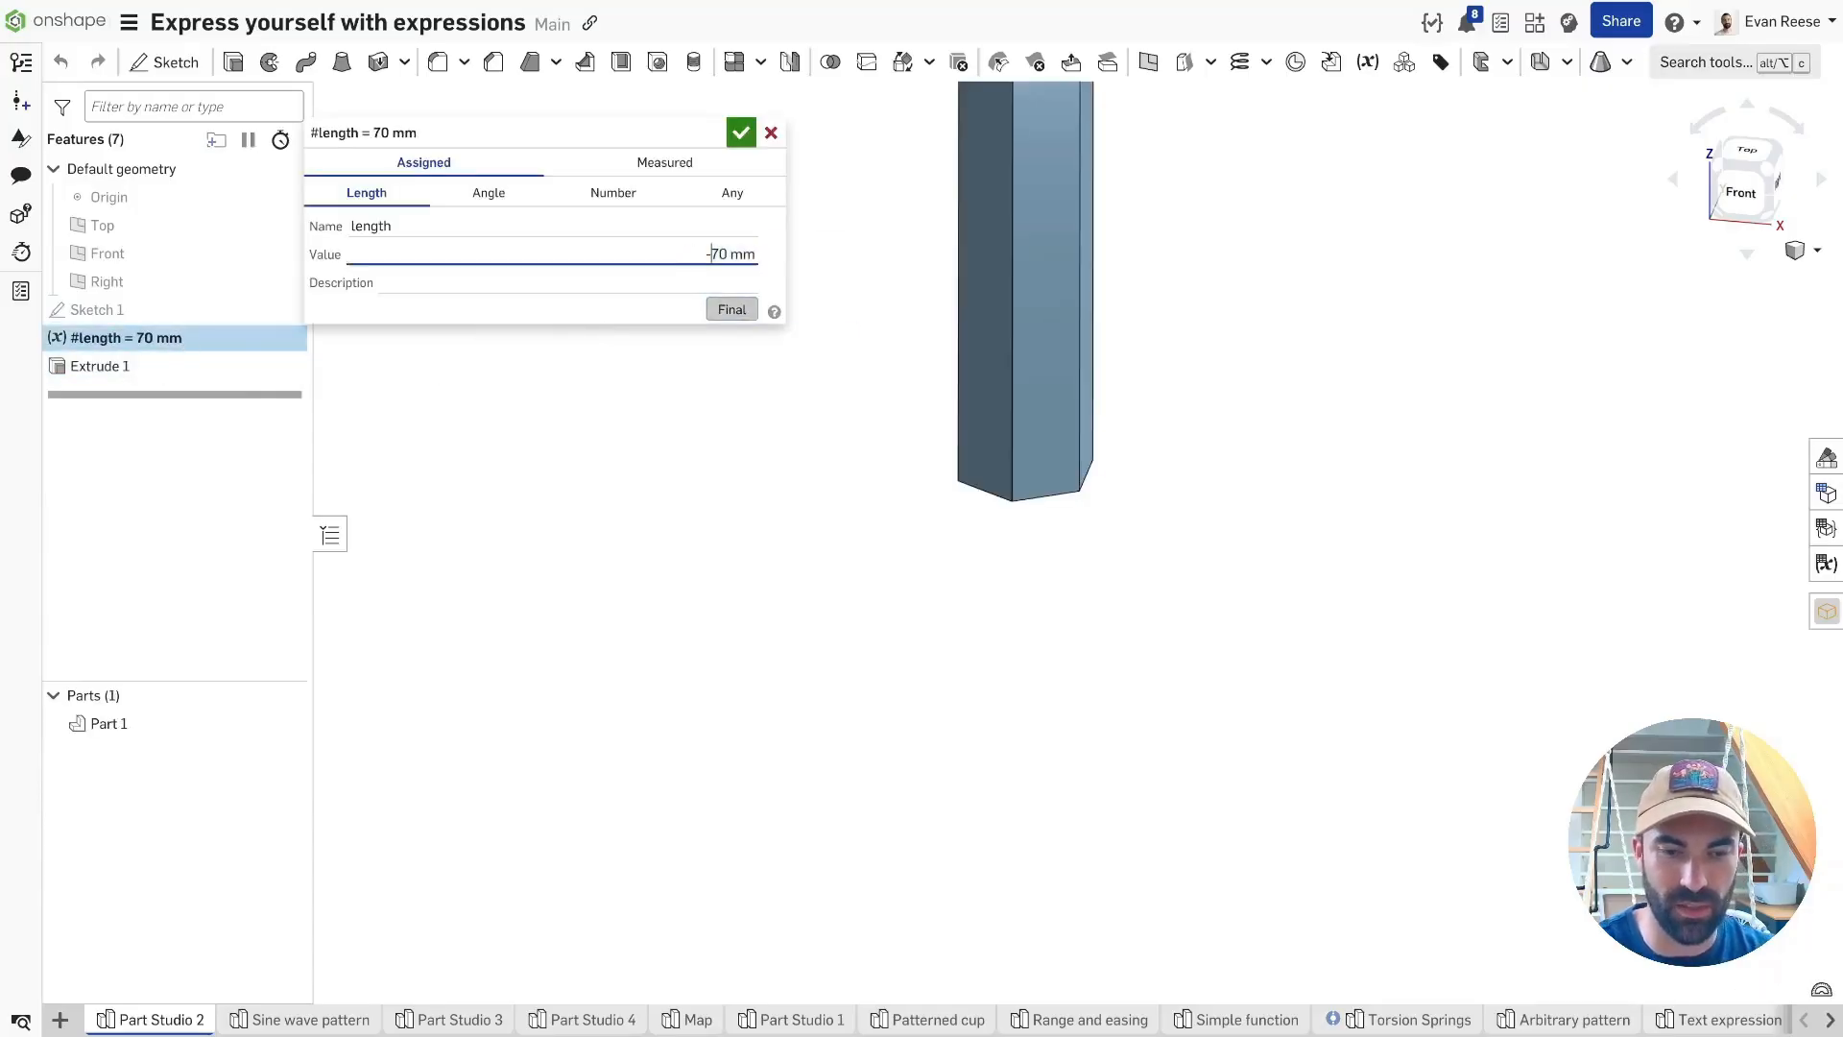
{"action": "key", "text": "Return"}
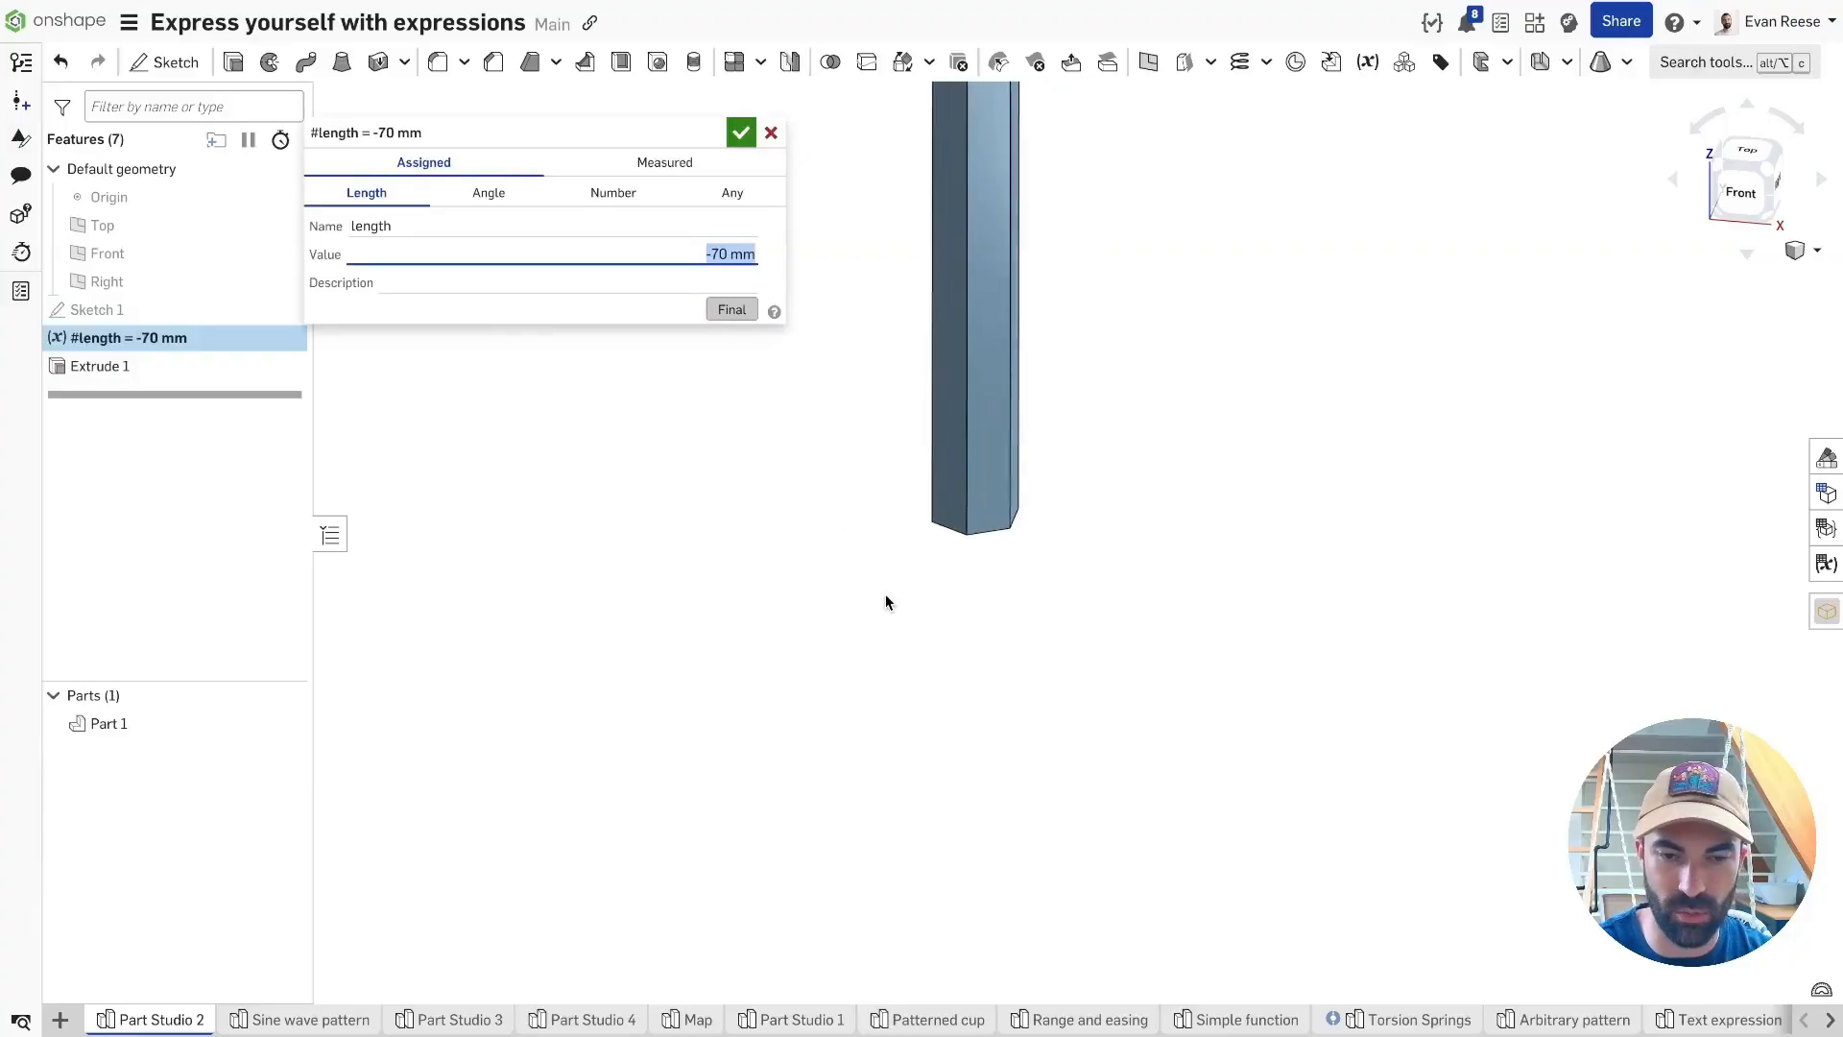
Step the length variable's value up from negative to 112 mm, watching the bar, and accept it.
{"action": "key", "text": "Up"}
{"action": "key", "text": "Up"}
{"action": "key", "text": "Up"}
{"action": "key", "text": "Up"}
{"action": "key", "text": "Up"}
{"action": "key", "text": "Up"}
{"action": "key", "text": "Up"}
{"action": "key", "text": "Up"}
{"action": "key", "text": "Up"}
{"action": "key", "text": "Up"}
{"action": "key", "text": "Up"}
{"action": "key", "text": "Up"}
{"action": "key", "text": "Up"}
{"action": "key", "text": "Up"}
{"action": "key", "text": "Up"}
{"action": "key", "text": "Up"}
{"action": "key", "text": "Up"}
{"action": "key", "text": "Up"}
{"action": "key", "text": "Up"}
{"action": "key", "text": "Up"}
{"action": "key", "text": "Up"}
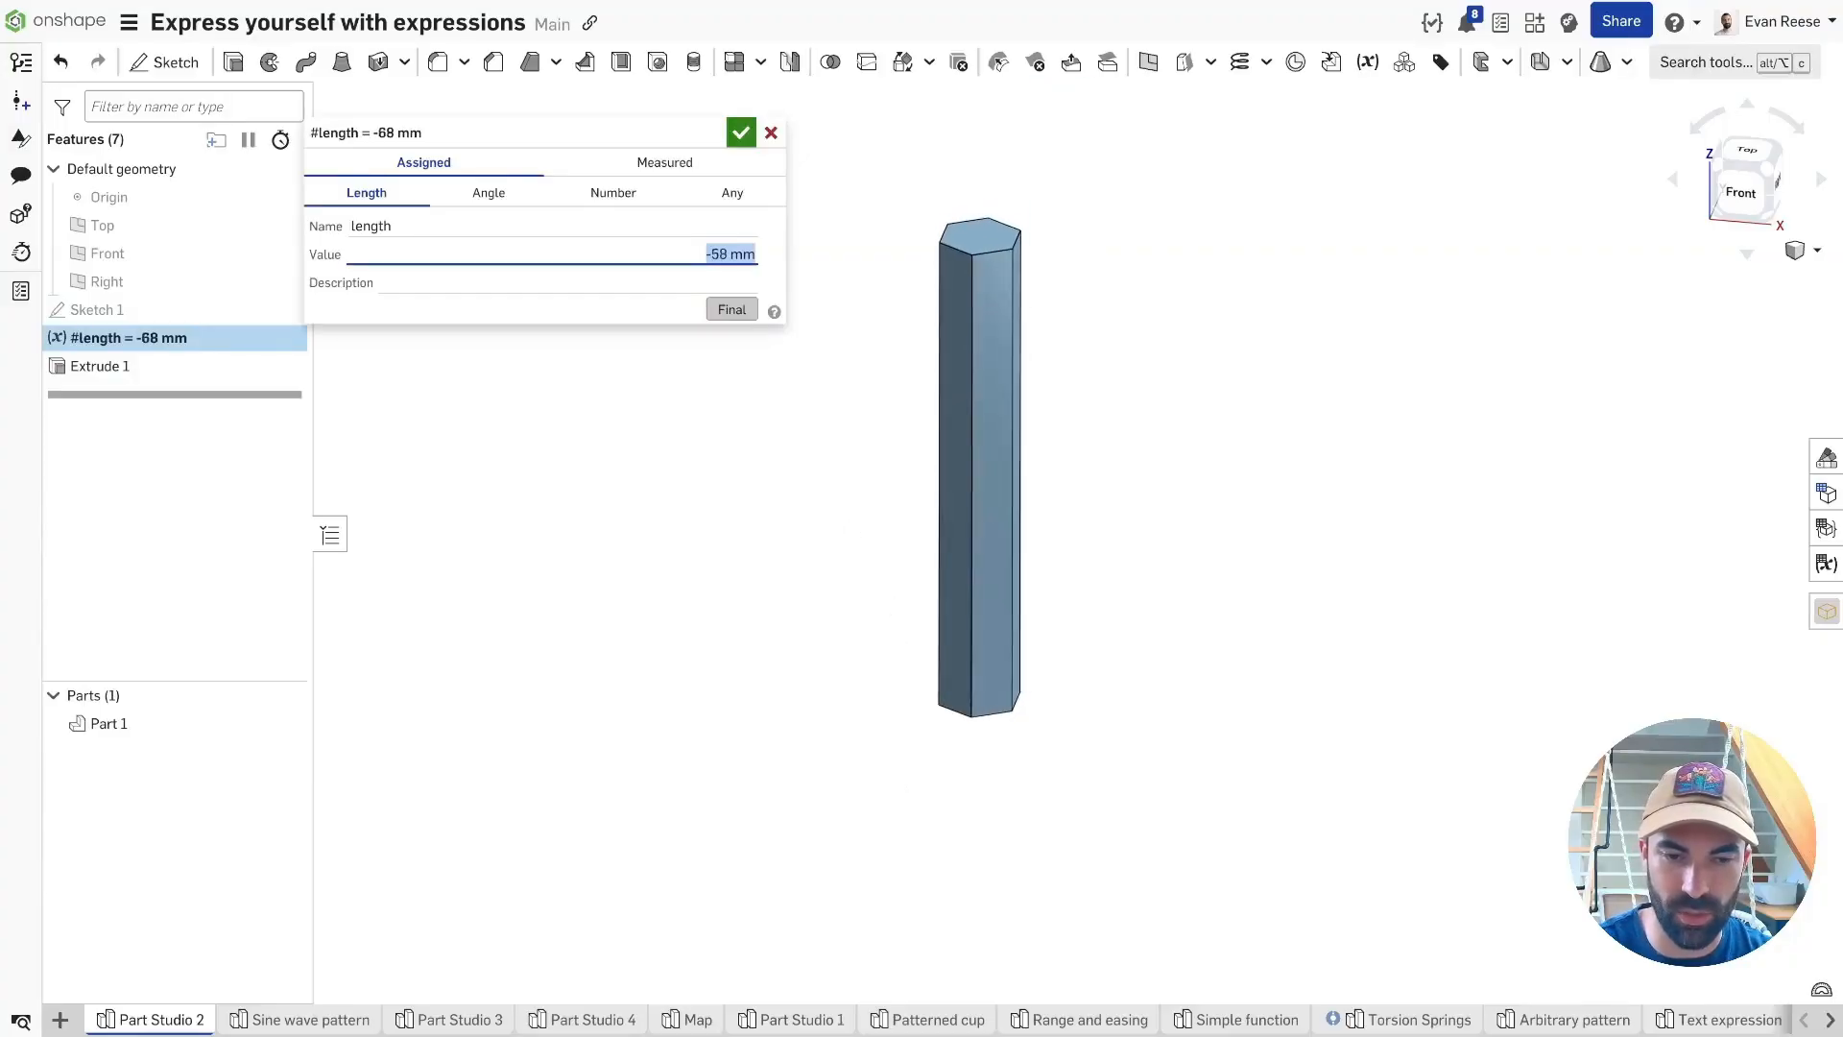
{"action": "key", "text": "Up"}
{"action": "key", "text": "Up"}
{"action": "key", "text": "Up"}
{"action": "key", "text": "Up"}
{"action": "key", "text": "Up"}
{"action": "key", "text": "Up"}
{"action": "key", "text": "Up"}
{"action": "key", "text": "Up"}
{"action": "key", "text": "Up"}
{"action": "key", "text": "Up"}
{"action": "key", "text": "Up"}
{"action": "key", "text": "Up"}
{"action": "key", "text": "Up"}
{"action": "key", "text": "Up"}
{"action": "key", "text": "Up"}
{"action": "key", "text": "Up"}
{"action": "key", "text": "Up"}
{"action": "key", "text": "Up"}
{"action": "key", "text": "Up"}
{"action": "key", "text": "Up"}
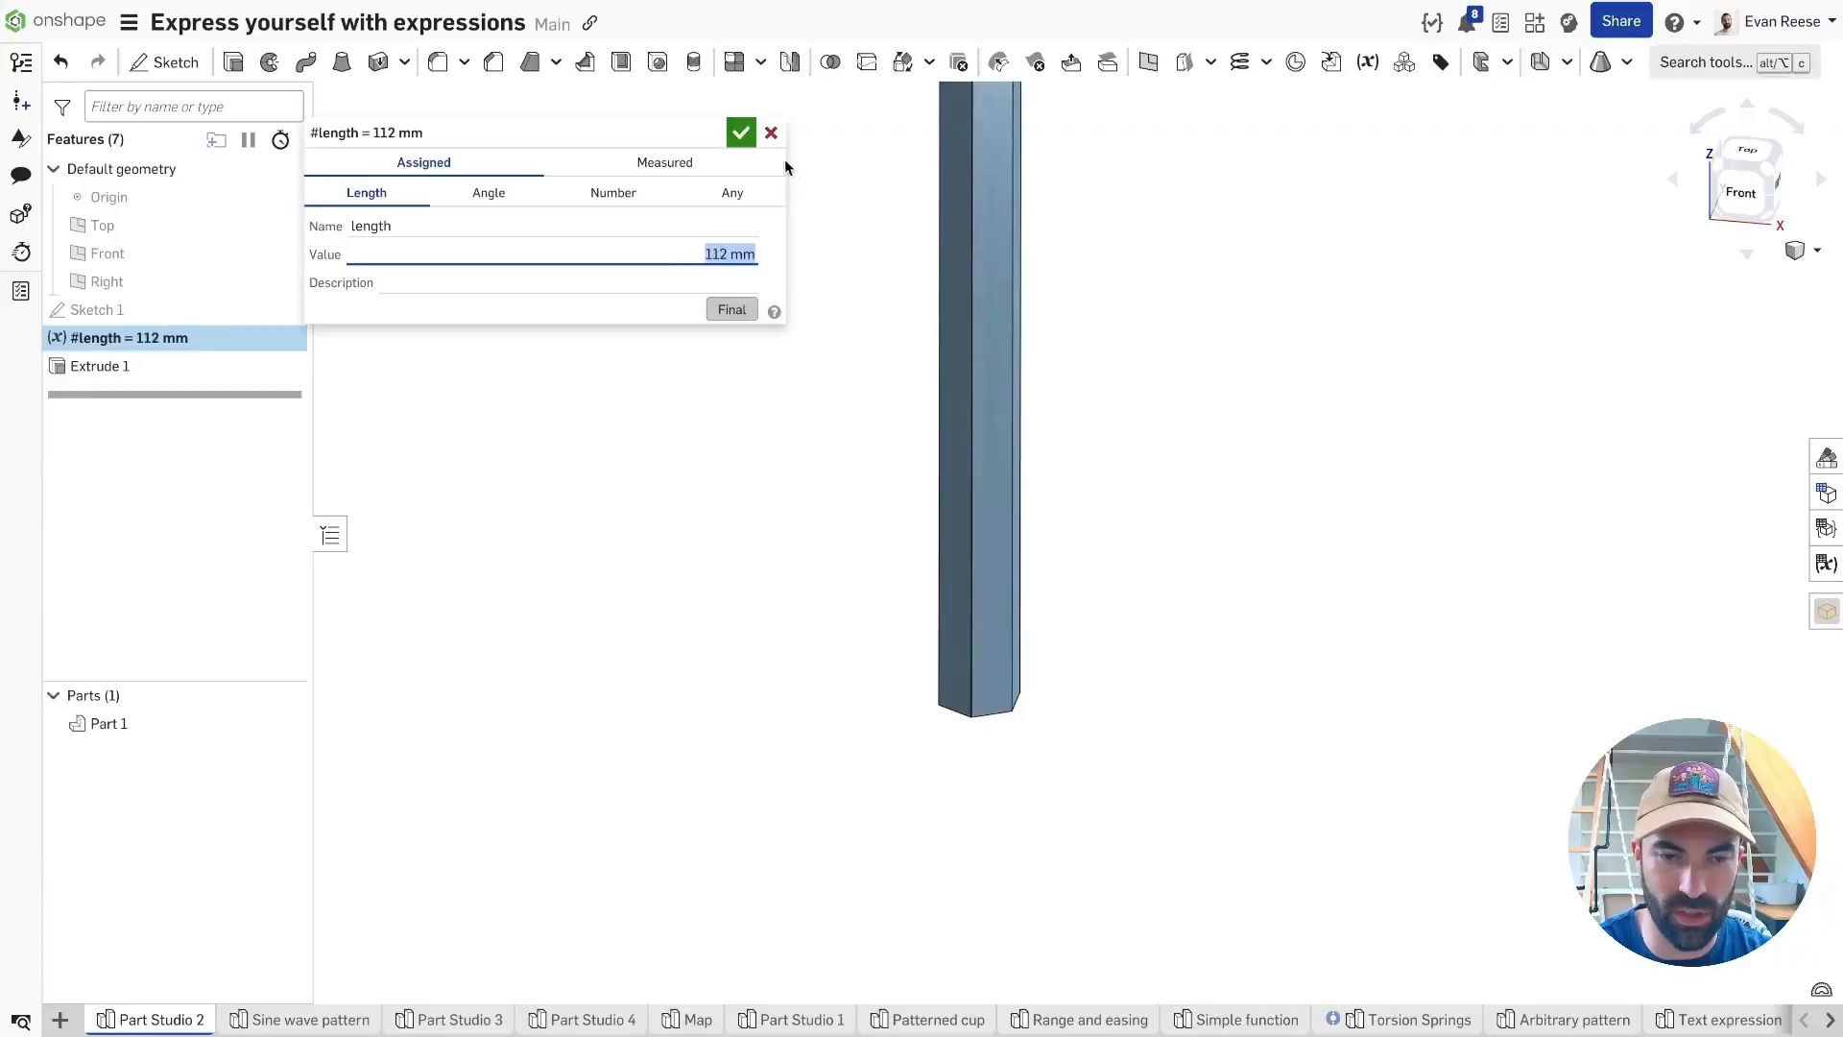
{"action": "left_click", "coordinate": [741, 132]}
Open Extrude 1's depth expression for editing.
{"action": "double_click", "coordinate": [72, 371]}
{"action": "left_click", "coordinate": [578, 309]}
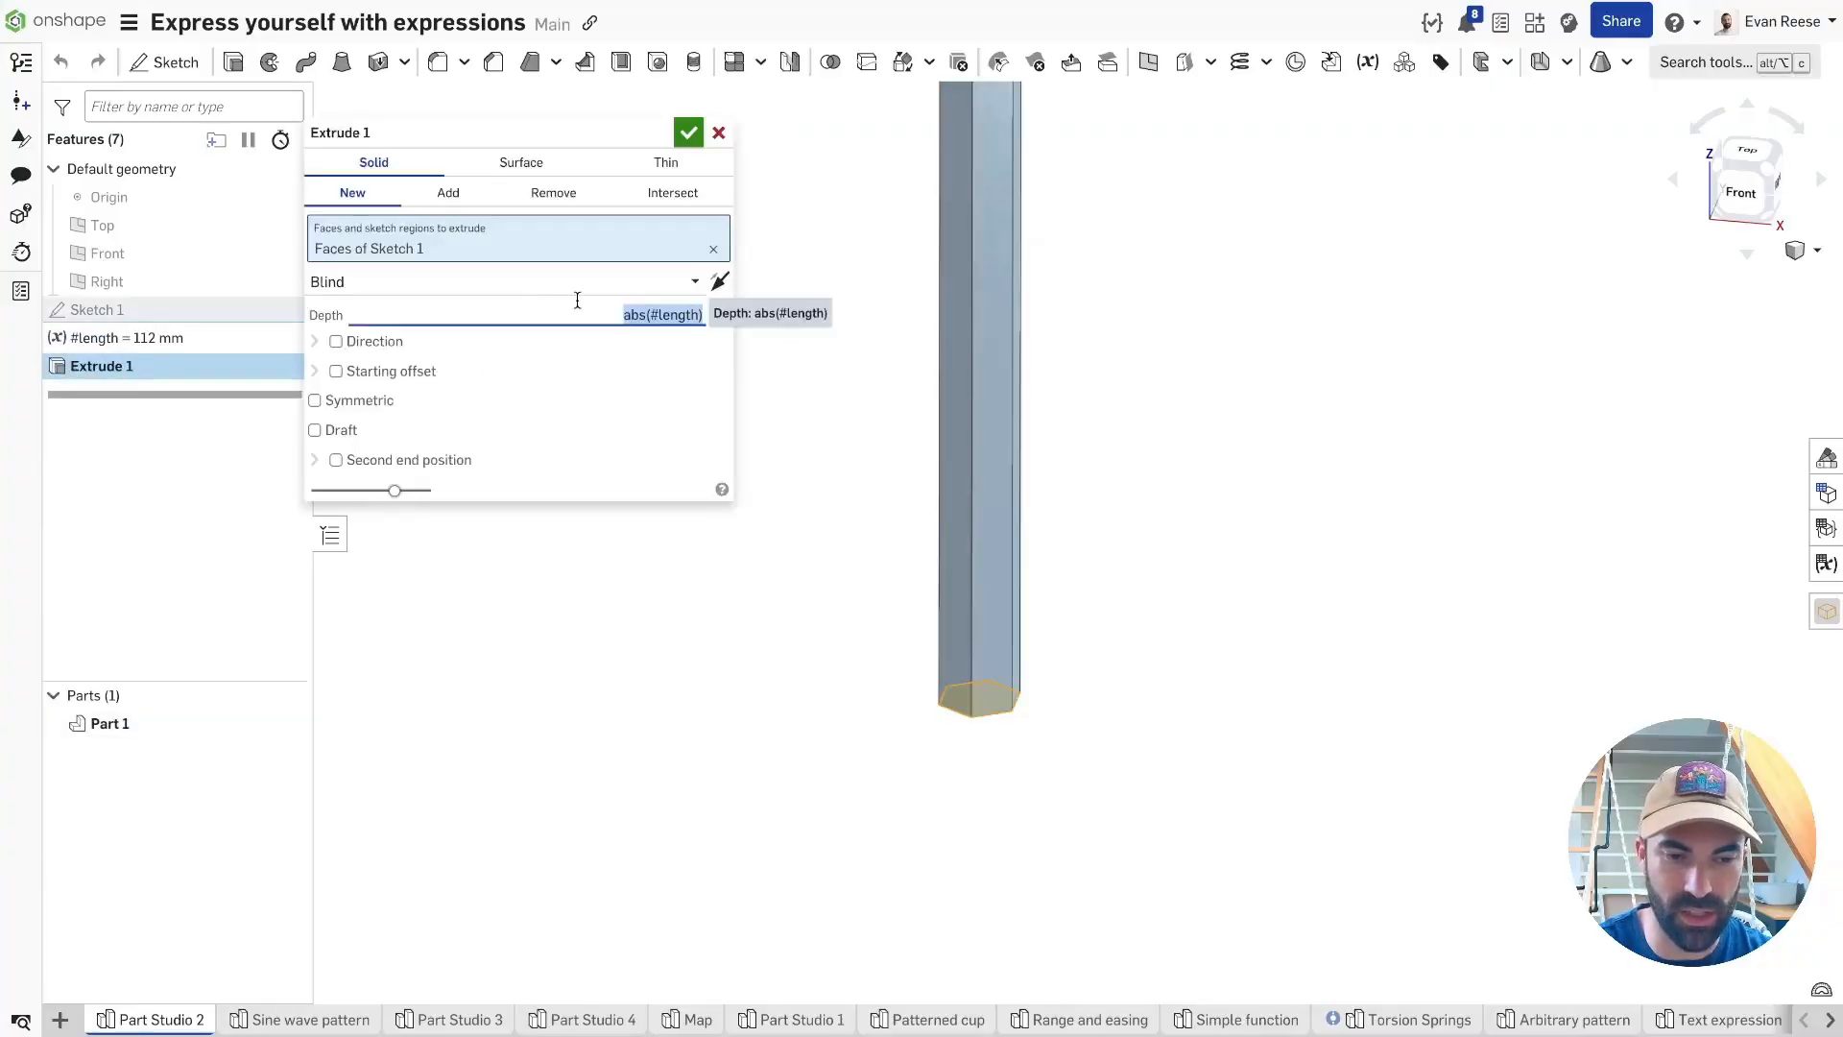